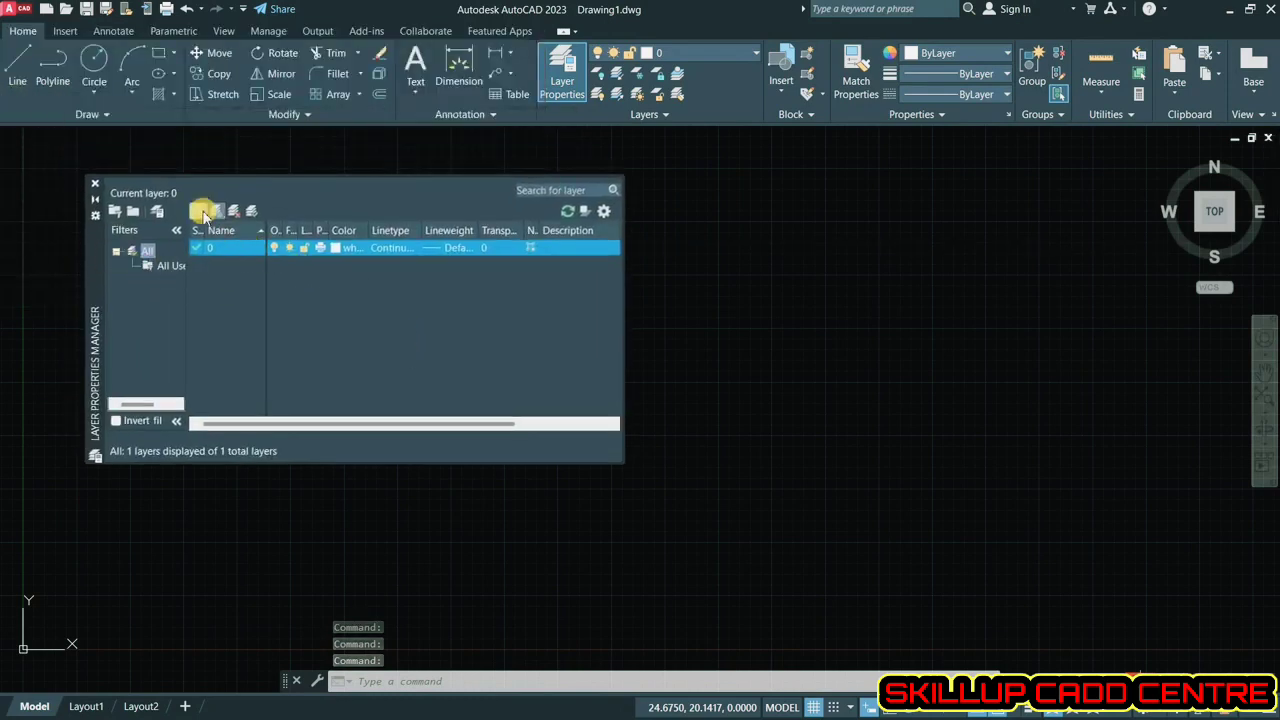
{"action": "left_click", "coordinate": [197, 211]}
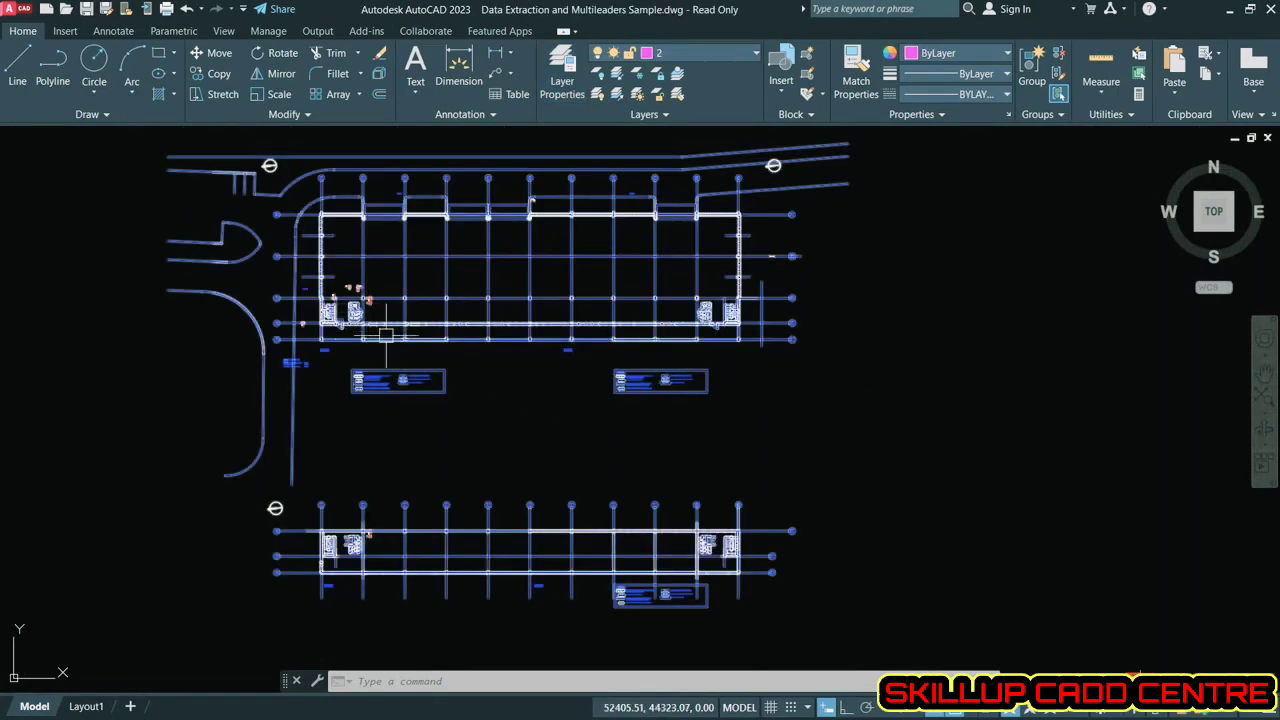
- Examine the complete layer list of the sample drawing, including layer names, colours and on, freeze and lock states
{"action": "left_click", "coordinate": [677, 89]}
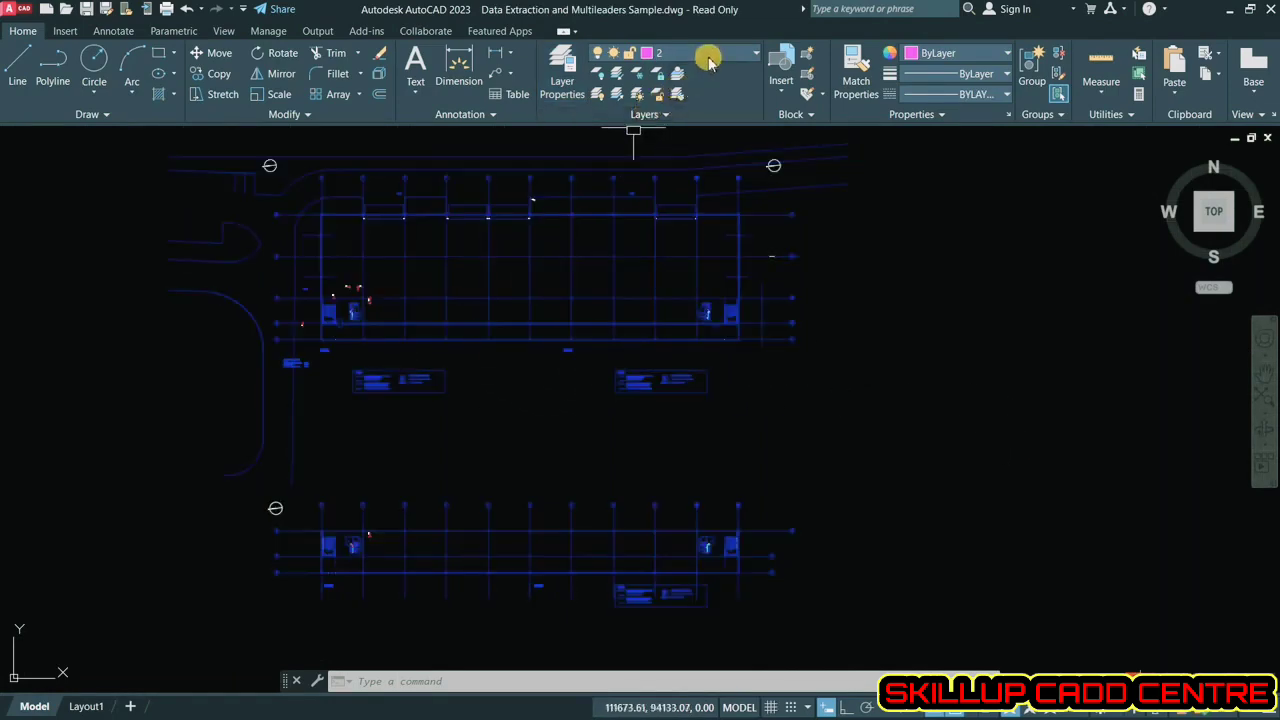
{"action": "left_click", "coordinate": [709, 60]}
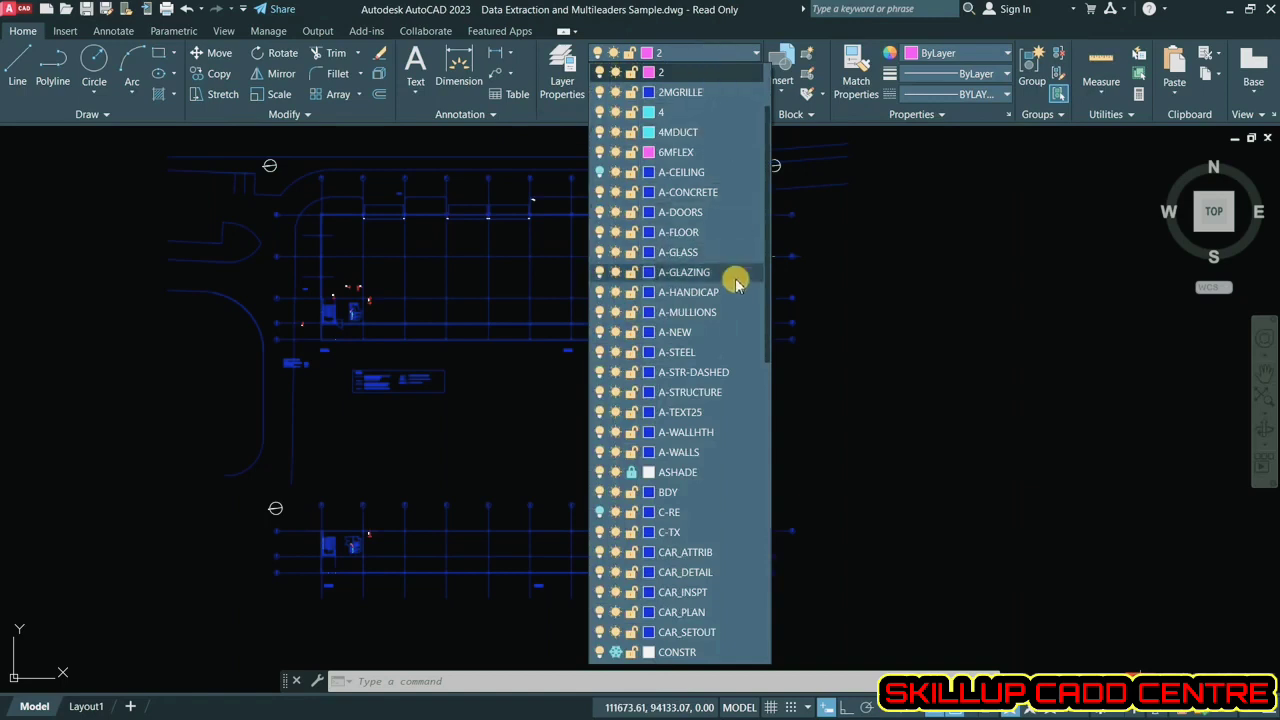
{"action": "scroll", "coordinate": [731, 449], "scroll_direction": "down", "scroll_amount": 9}
{"action": "scroll", "coordinate": [729, 472], "scroll_direction": "down", "scroll_amount": 3}
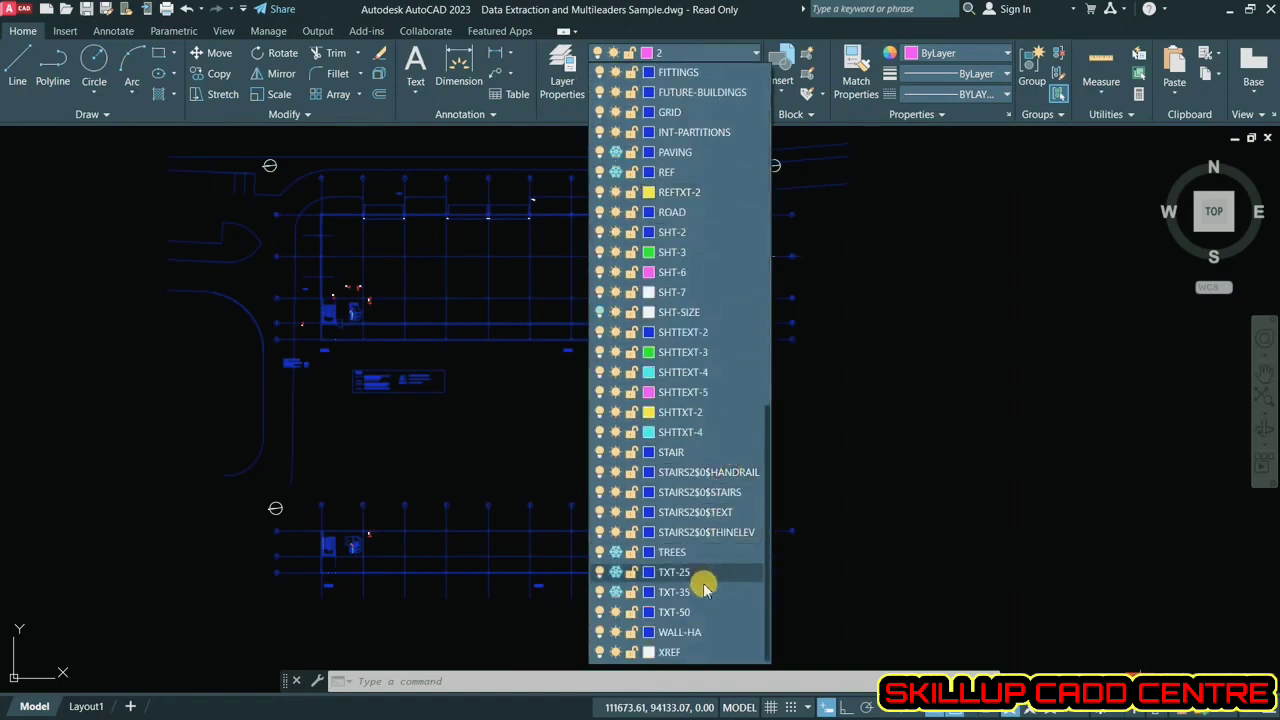
{"action": "scroll", "coordinate": [715, 335], "scroll_direction": "up", "scroll_amount": 1}
{"action": "scroll", "coordinate": [710, 280], "scroll_direction": "up", "scroll_amount": 18}
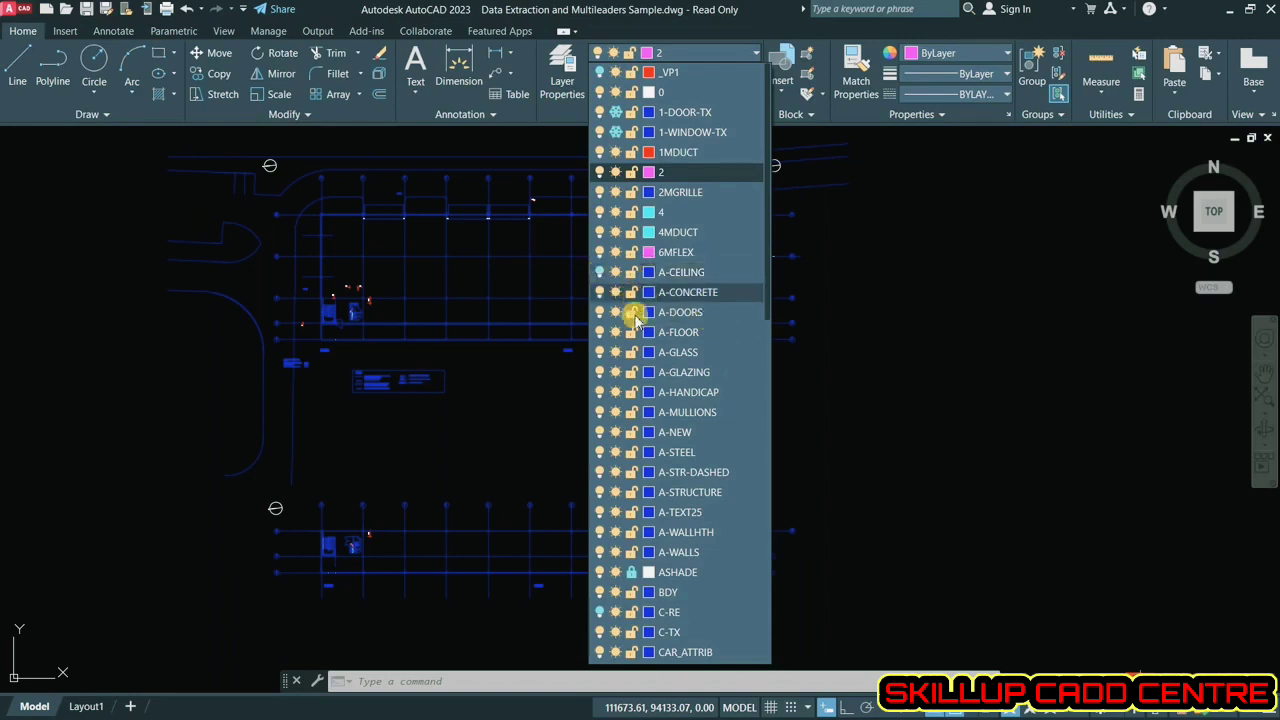
{"action": "scroll", "coordinate": [697, 560], "scroll_direction": "down", "scroll_amount": 5}
{"action": "scroll", "coordinate": [700, 480], "scroll_direction": "down", "scroll_amount": 8}
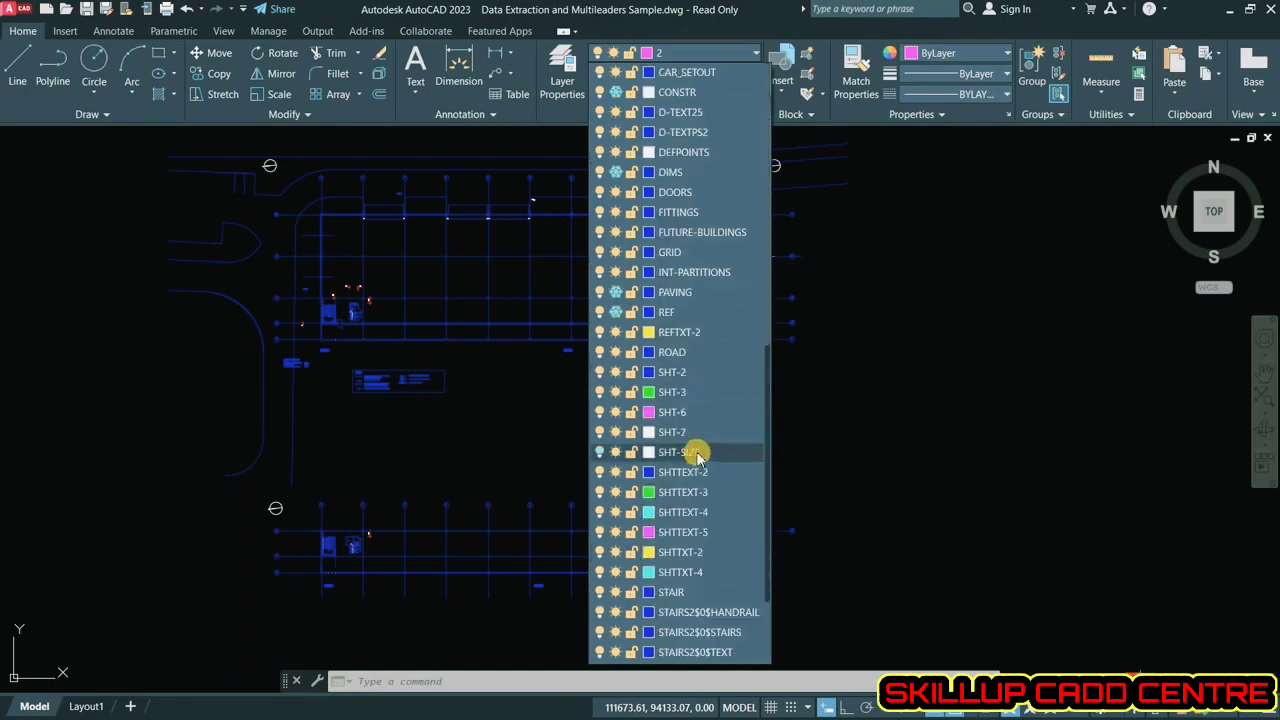
{"action": "left_click", "coordinate": [845, 418]}
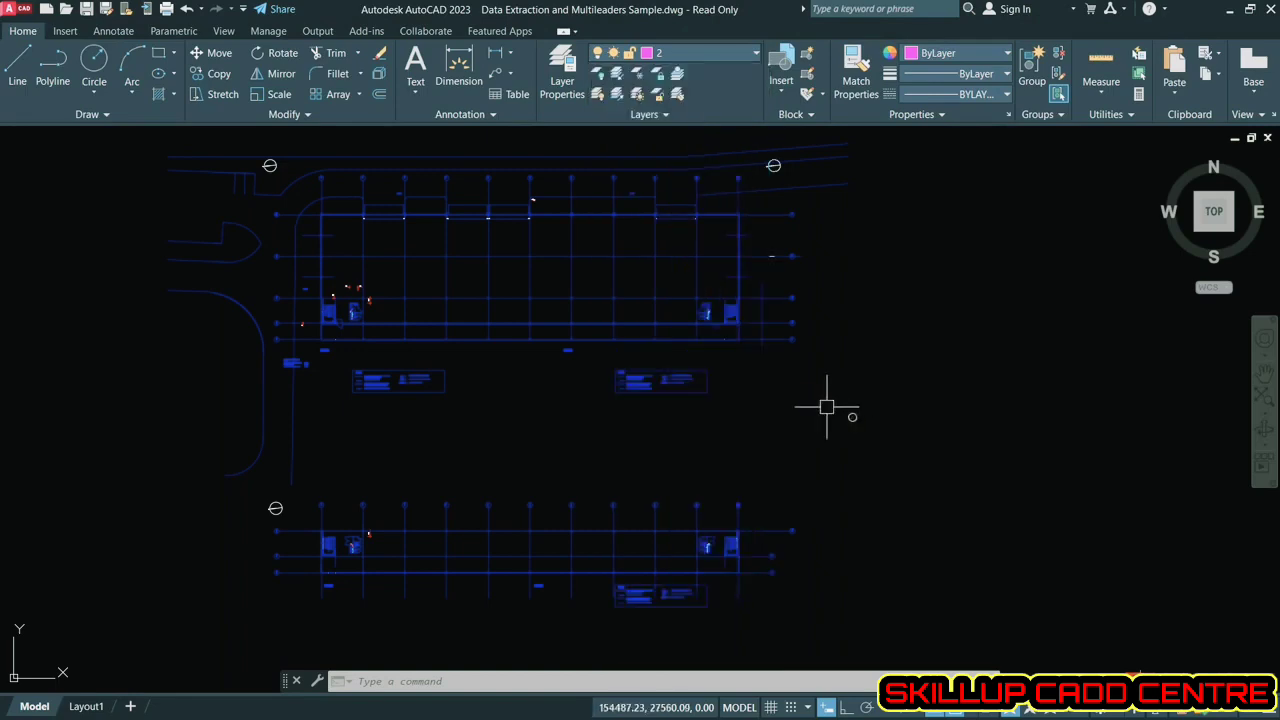
- Select the building floor plan in model space and turn off its XREF layer
{"action": "scroll", "coordinate": [395, 332], "scroll_direction": "up", "scroll_amount": 3}
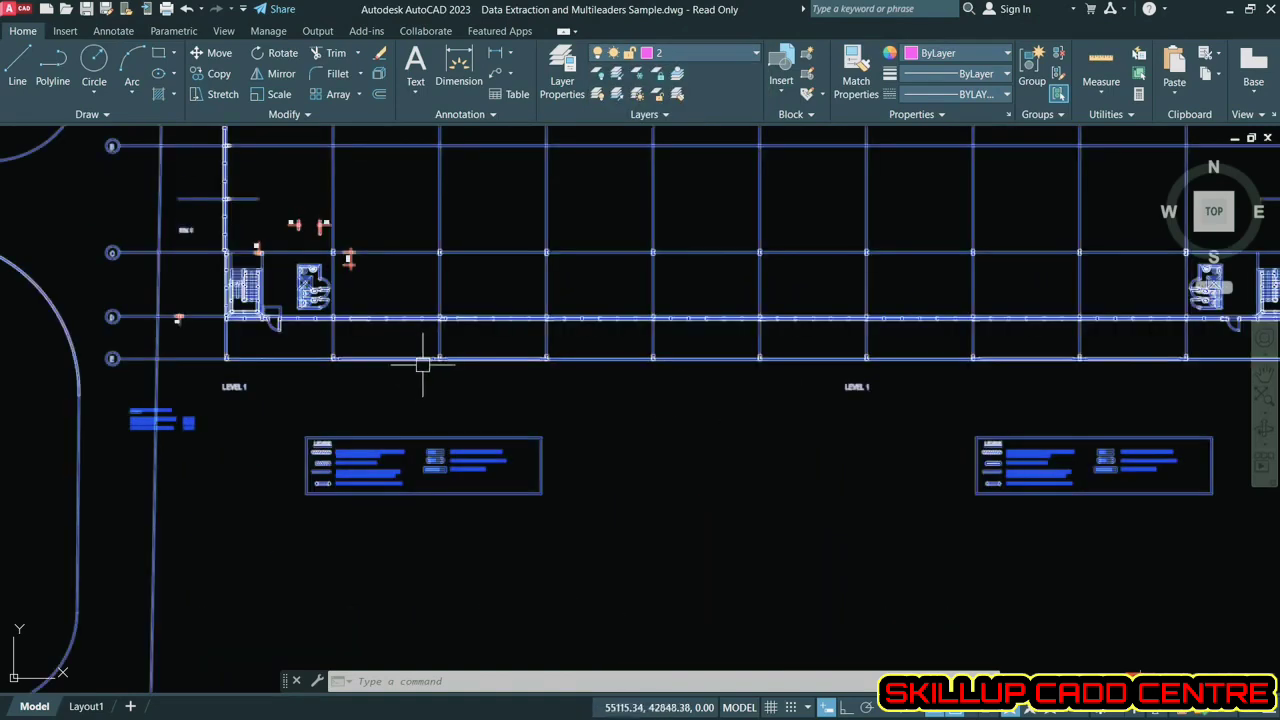
{"action": "scroll", "coordinate": [460, 358], "scroll_direction": "down", "scroll_amount": 3}
{"action": "left_click", "coordinate": [473, 364]}
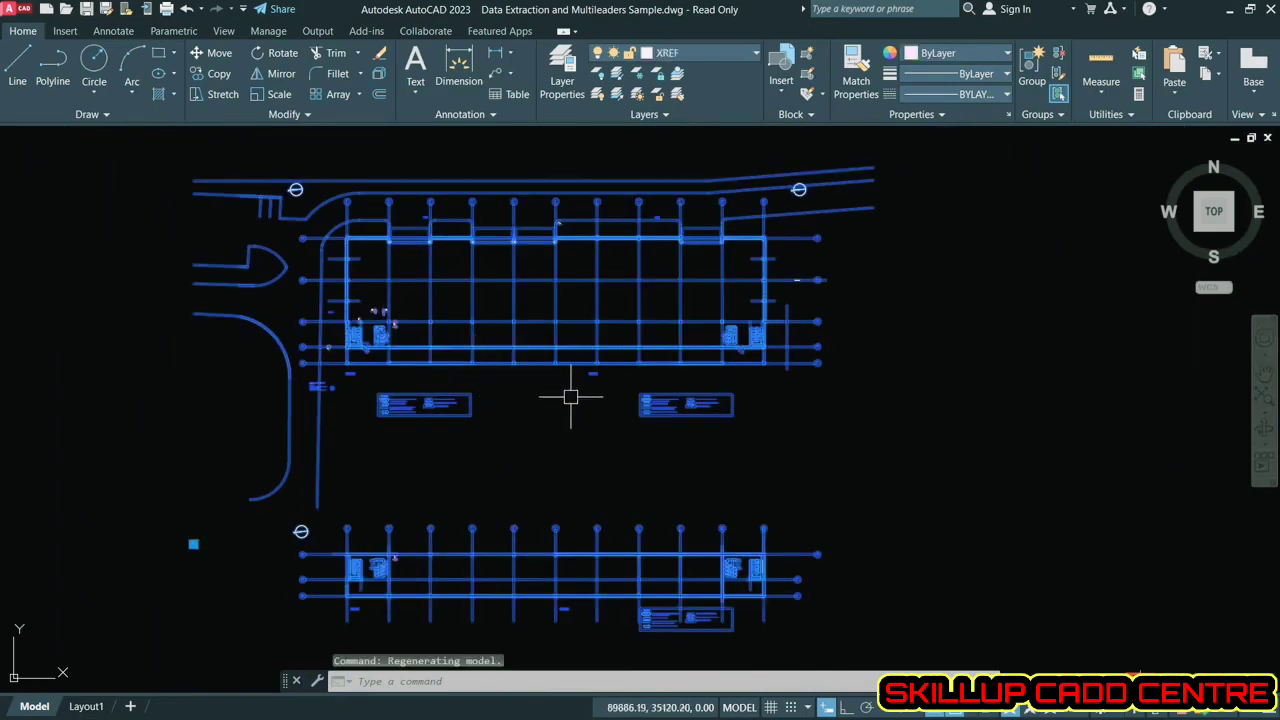
{"action": "left_click", "coordinate": [701, 55]}
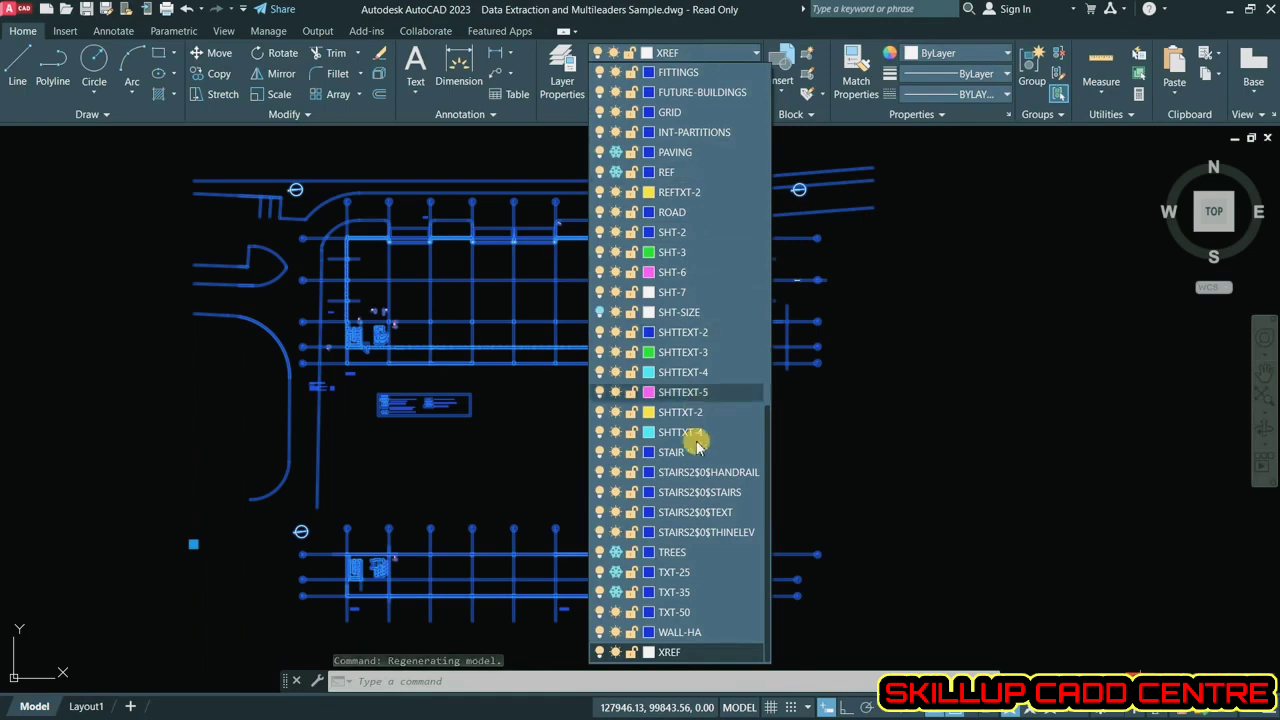
{"action": "left_click", "coordinate": [597, 652]}
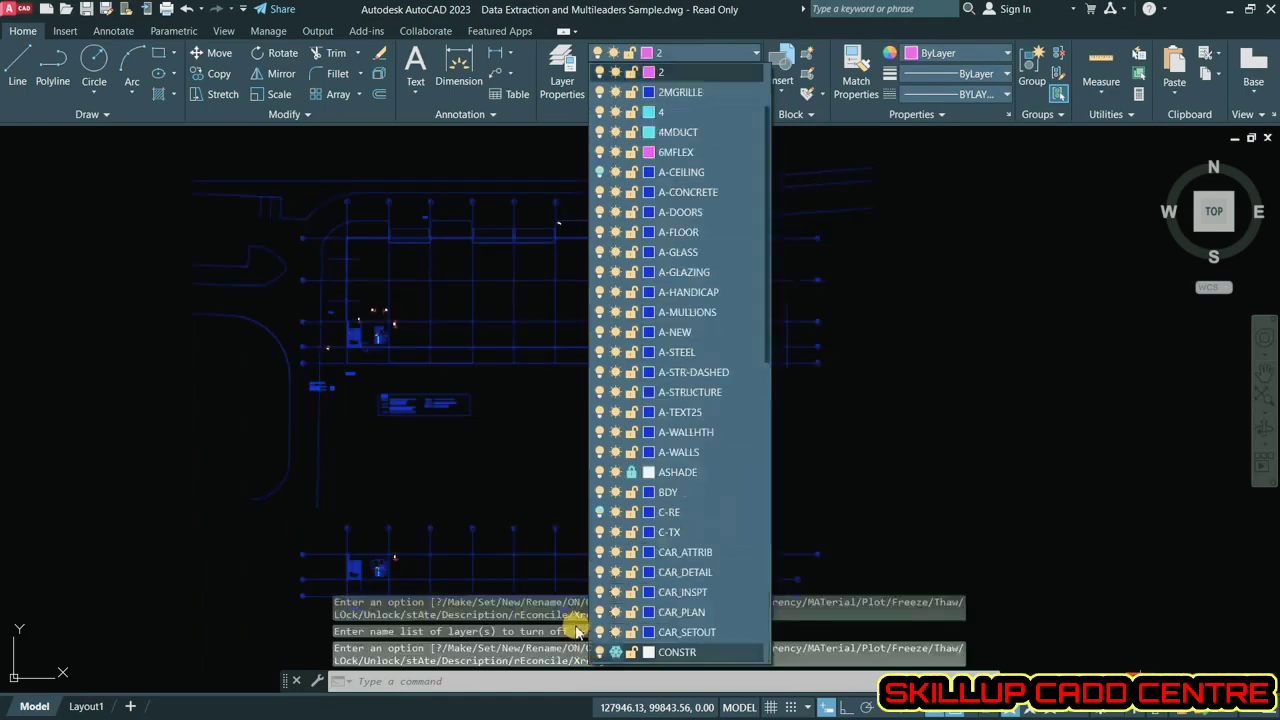
{"action": "left_click", "coordinate": [599, 652]}
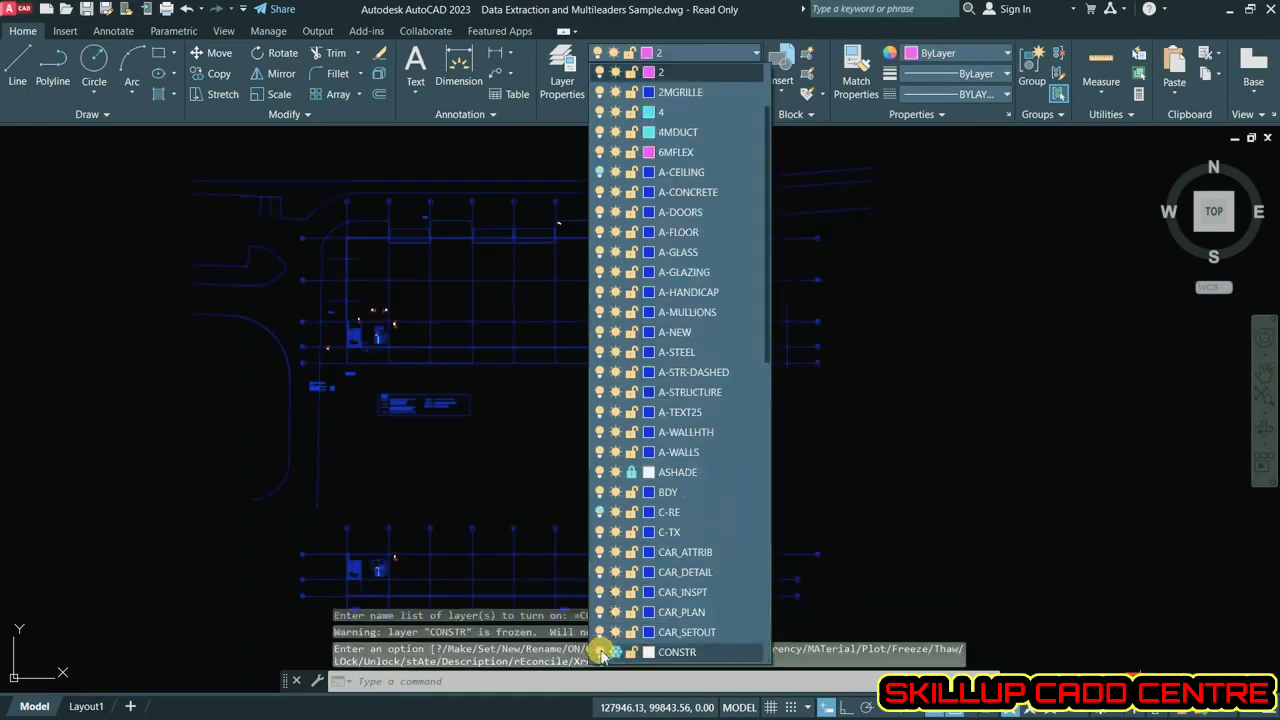
{"action": "left_click", "coordinate": [266, 575]}
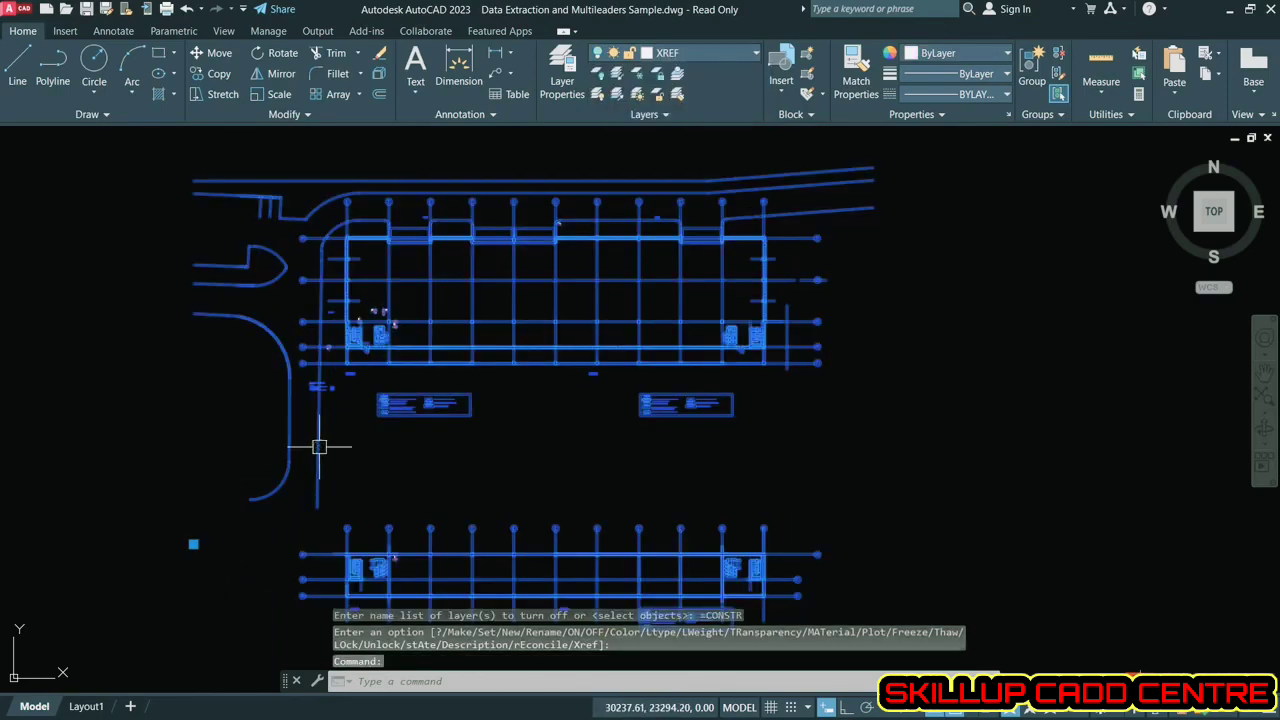
- Freeze the selected floor plan's XREF layer and undo the layer state changes
{"action": "left_click", "coordinate": [744, 57]}
{"action": "left_click", "coordinate": [616, 653]}
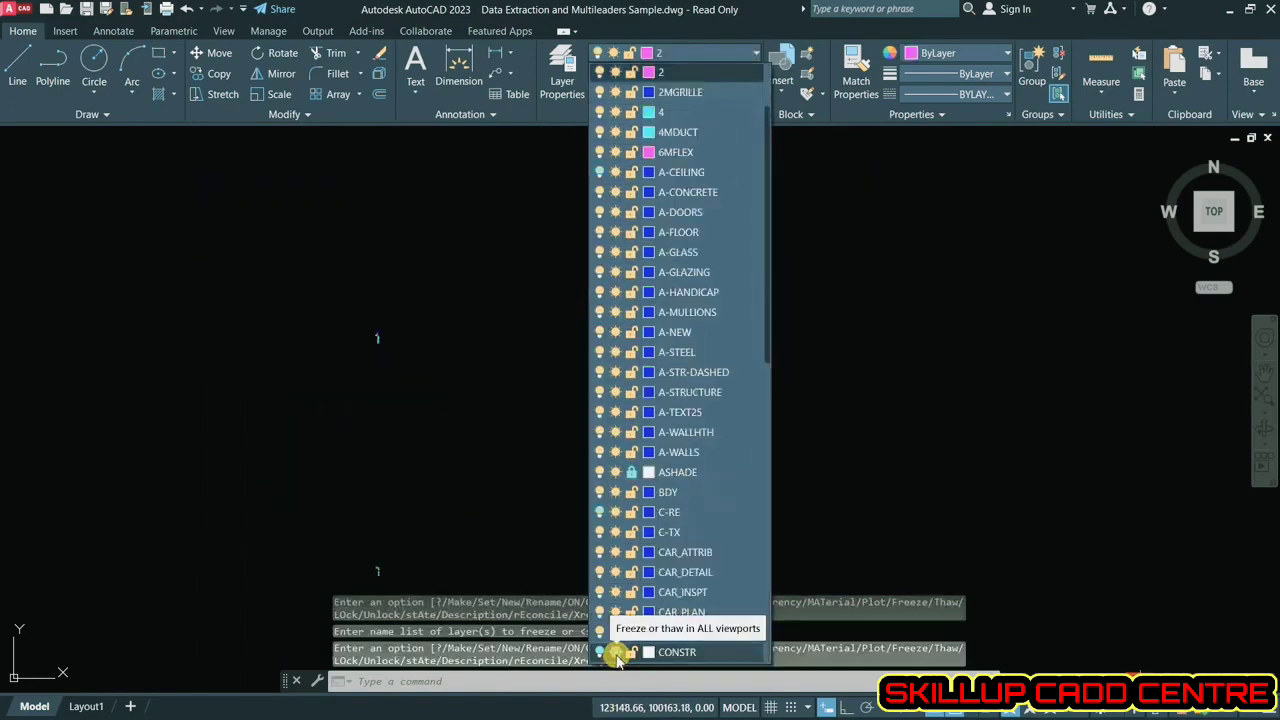
{"action": "left_click", "coordinate": [601, 652]}
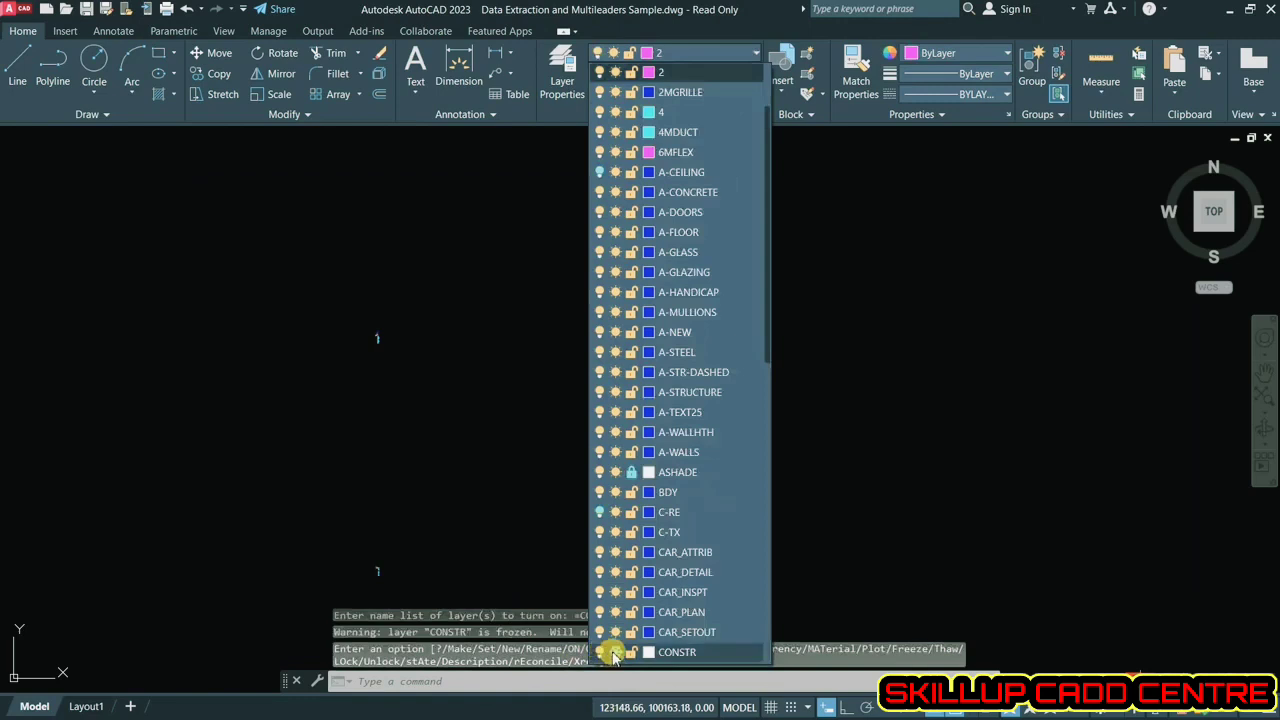
{"action": "left_click", "coordinate": [615, 652]}
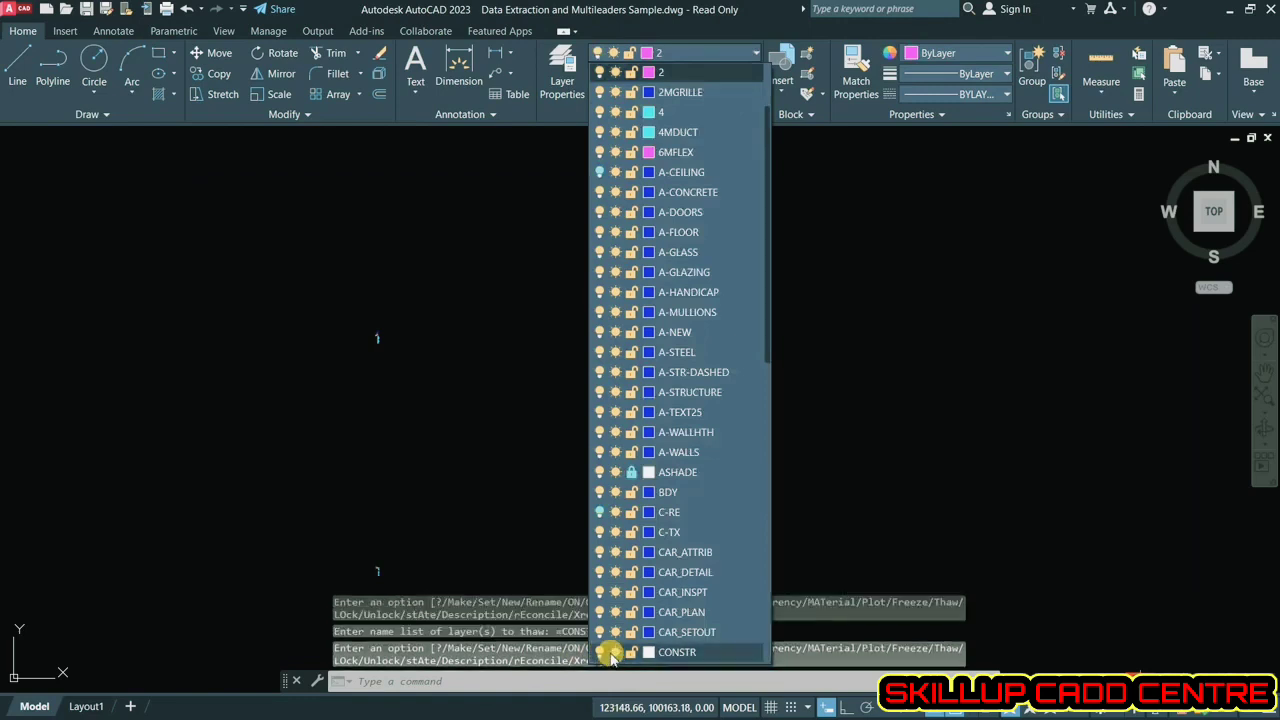
{"action": "left_click", "coordinate": [467, 366]}
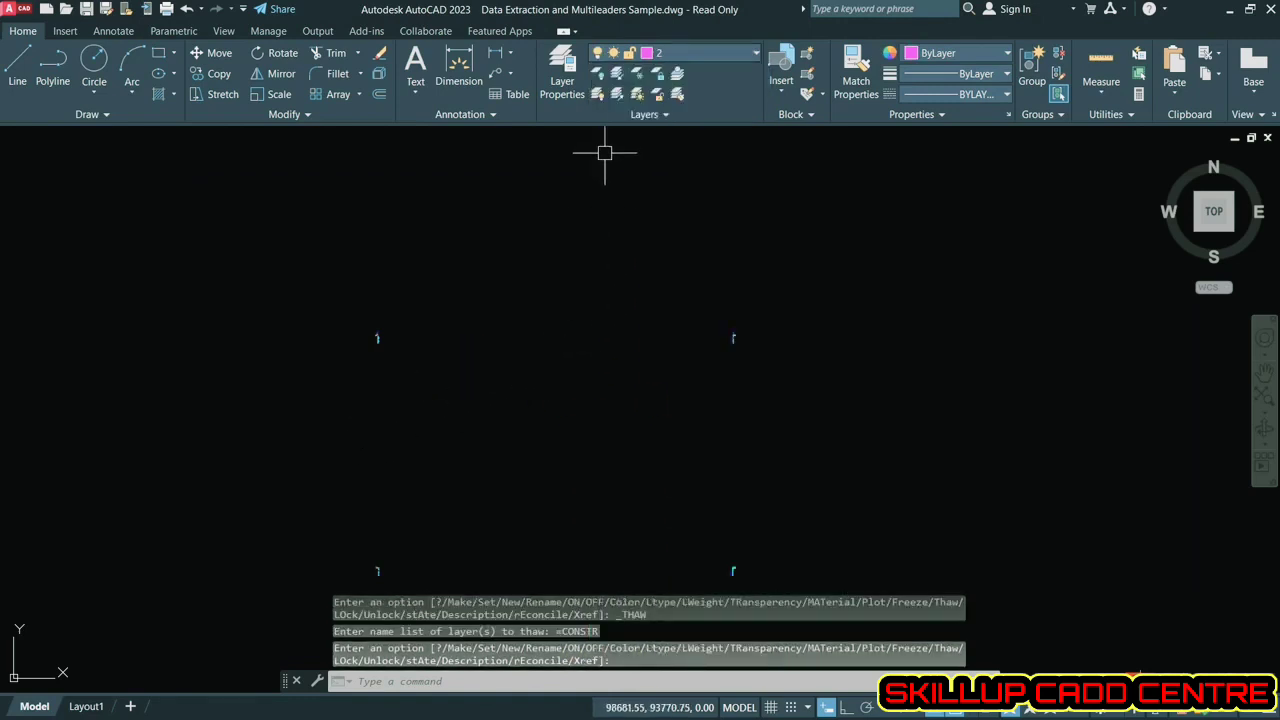
{"action": "key", "text": "ctrl+z"}
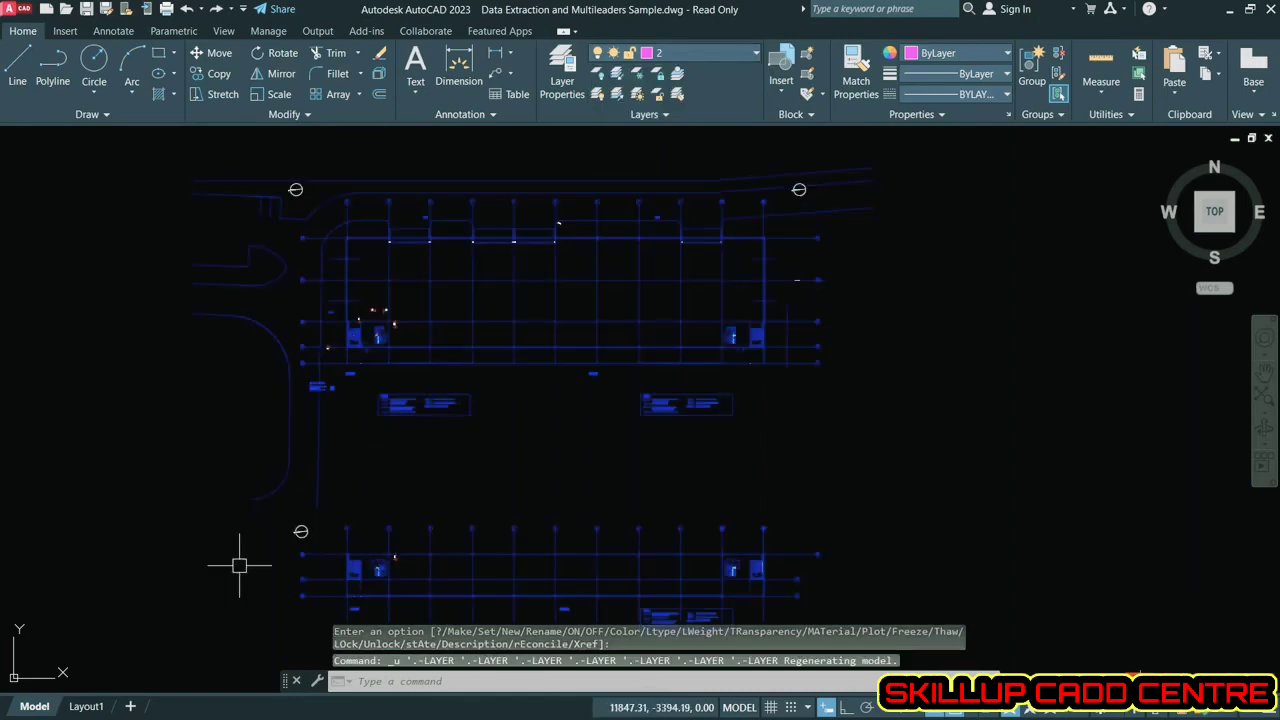
- Open Layout1 and examine the Level 1 stair and toilet plans on the sheet
{"action": "left_click", "coordinate": [86, 706]}
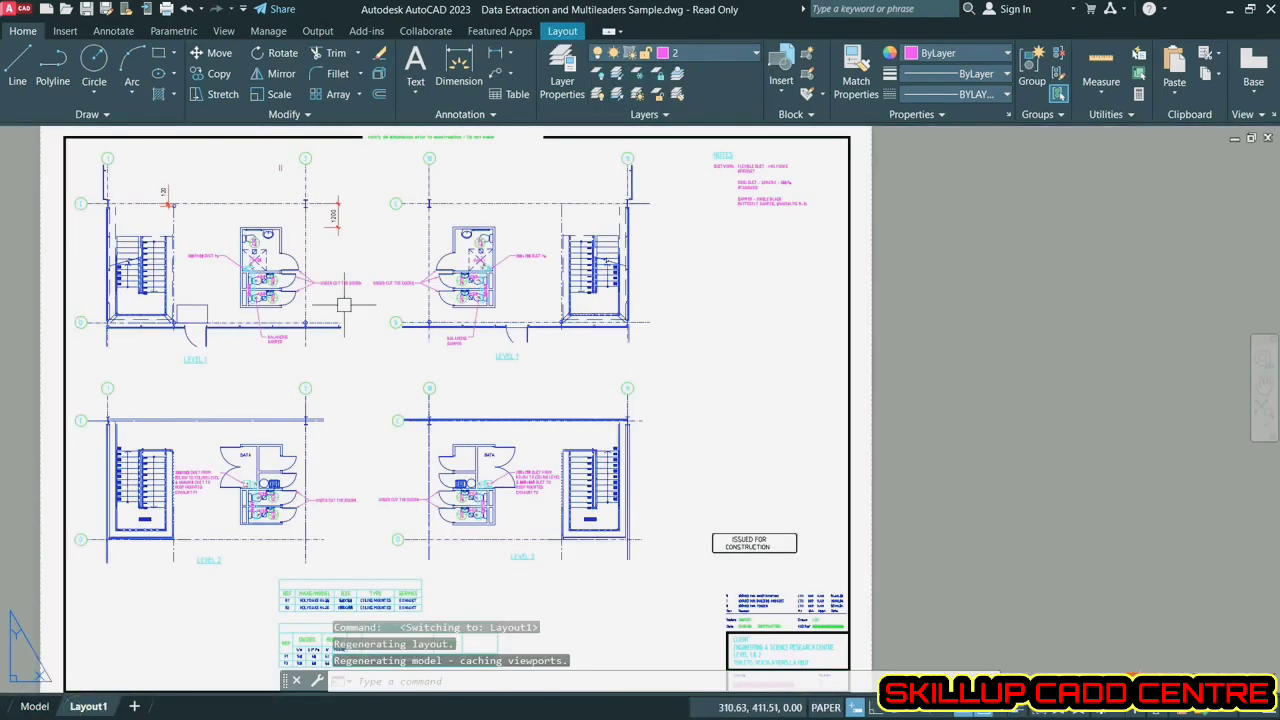
{"action": "scroll", "coordinate": [345, 325], "scroll_direction": "up", "scroll_amount": 5}
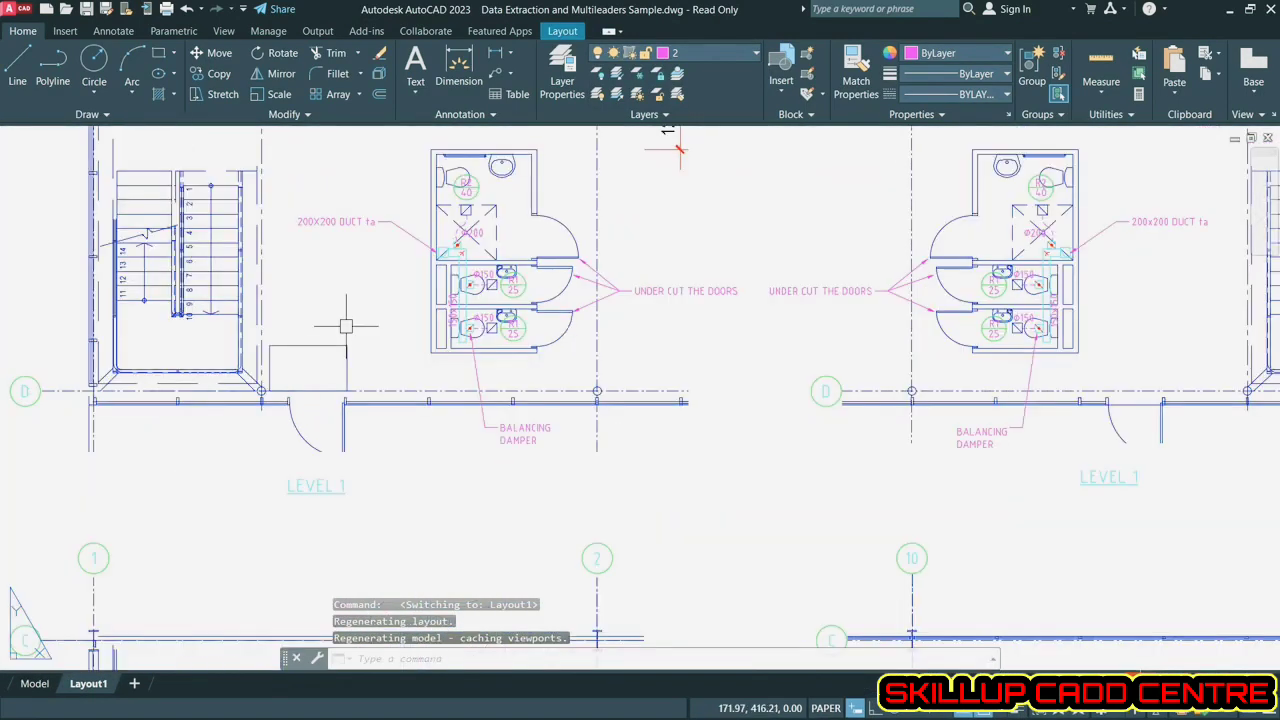
{"action": "scroll", "coordinate": [436, 346], "scroll_direction": "down", "scroll_amount": 5}
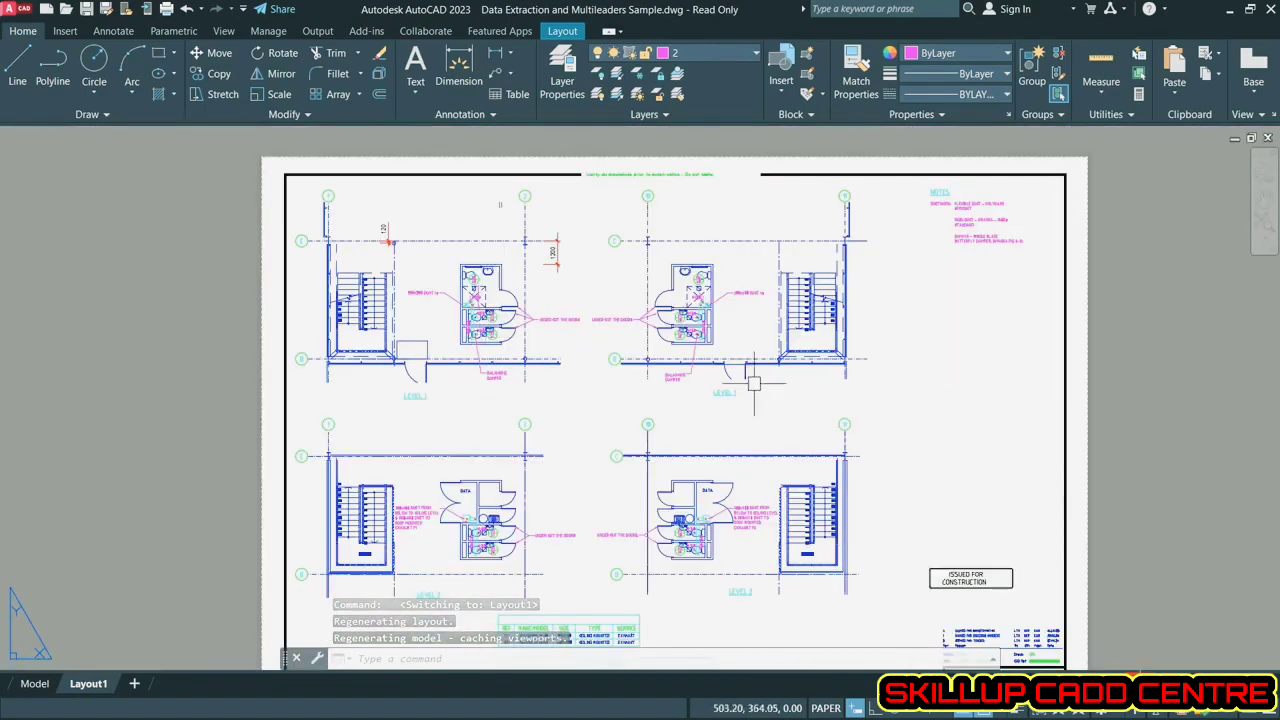
- Return to model space and examine the stair and toilet areas at both ends of the floor plans
{"action": "left_click", "coordinate": [34, 683]}
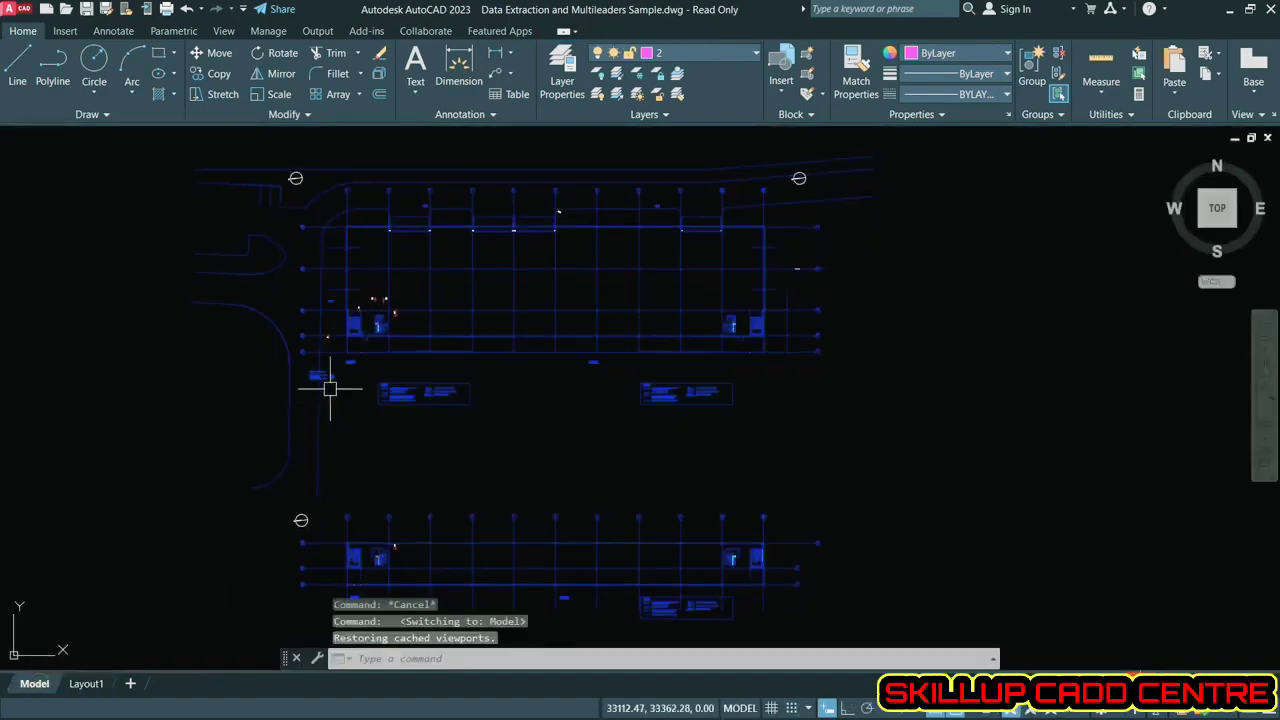
{"action": "scroll", "coordinate": [330, 388], "scroll_direction": "up", "scroll_amount": 8}
{"action": "middle_click_drag", "start_coordinate": [457, 266], "coordinate": [507, 298]}
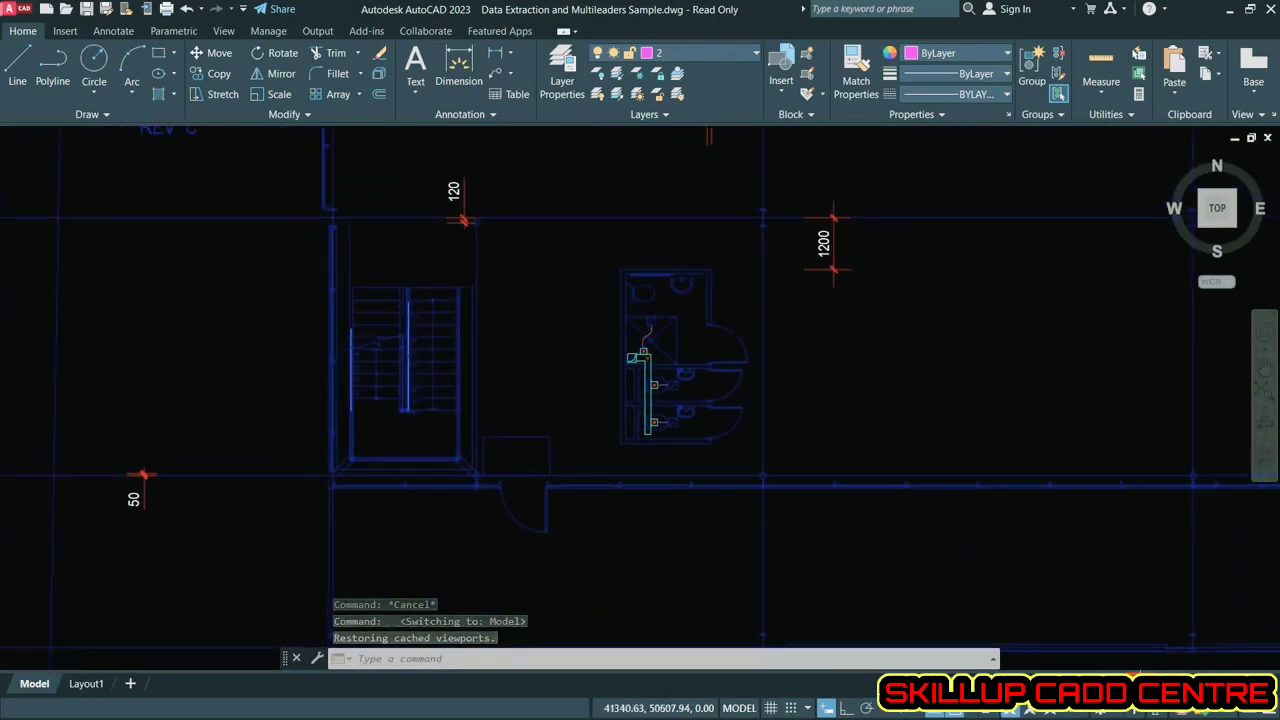
{"action": "scroll", "coordinate": [560, 333], "scroll_direction": "up", "scroll_amount": 2}
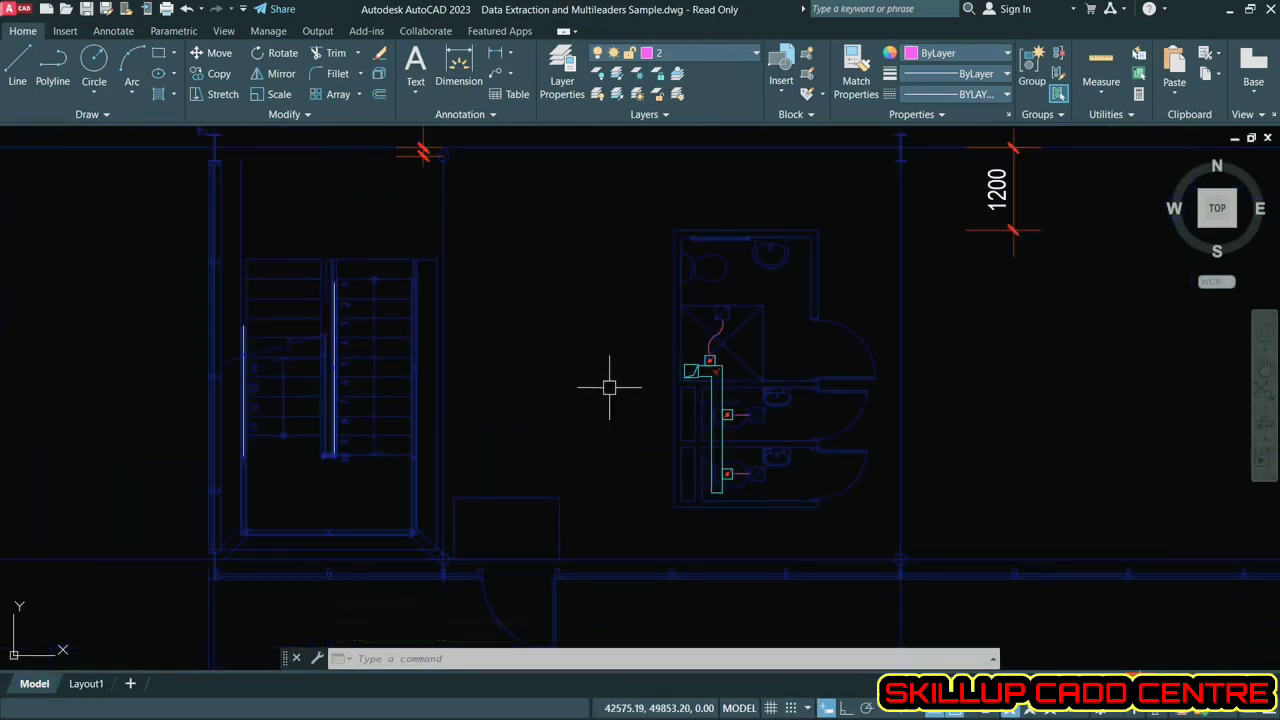
{"action": "scroll", "coordinate": [609, 387], "scroll_direction": "down", "scroll_amount": 8}
{"action": "scroll", "coordinate": [1055, 376], "scroll_direction": "up", "scroll_amount": 7}
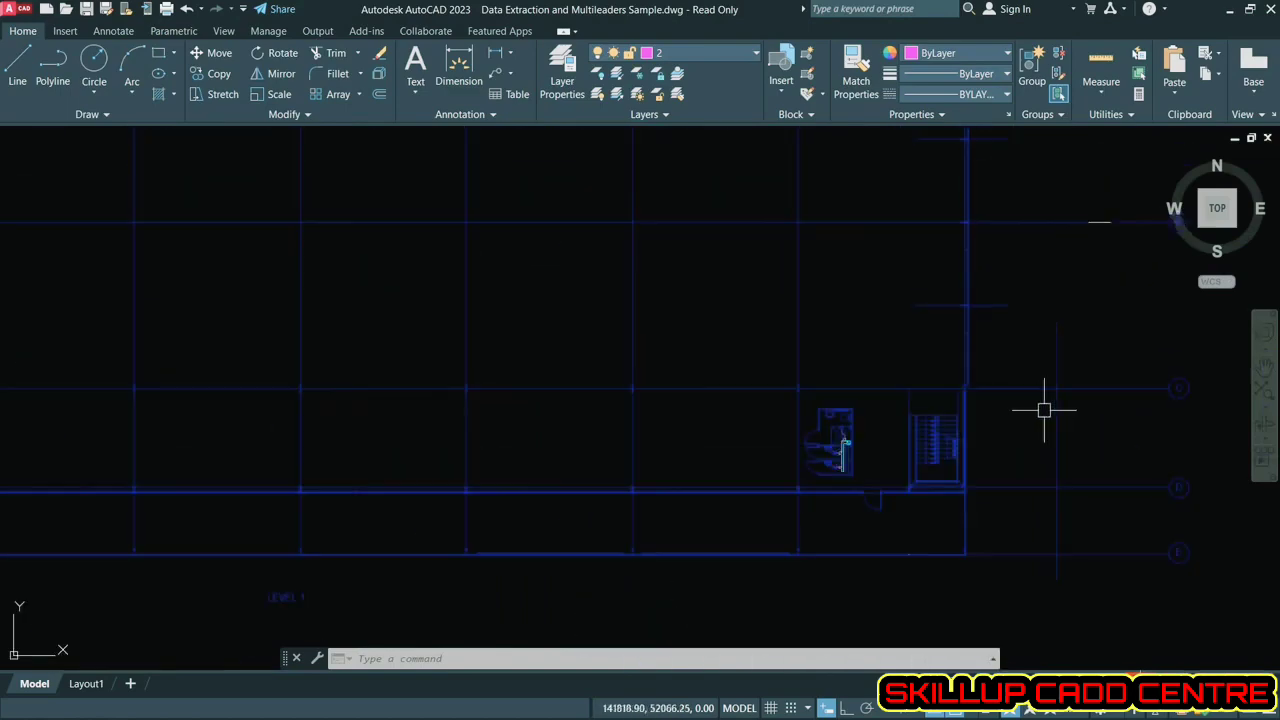
{"action": "middle_click_drag", "start_coordinate": [729, 383], "coordinate": [743, 296]}
{"action": "scroll", "coordinate": [743, 296], "scroll_direction": "down", "scroll_amount": 6}
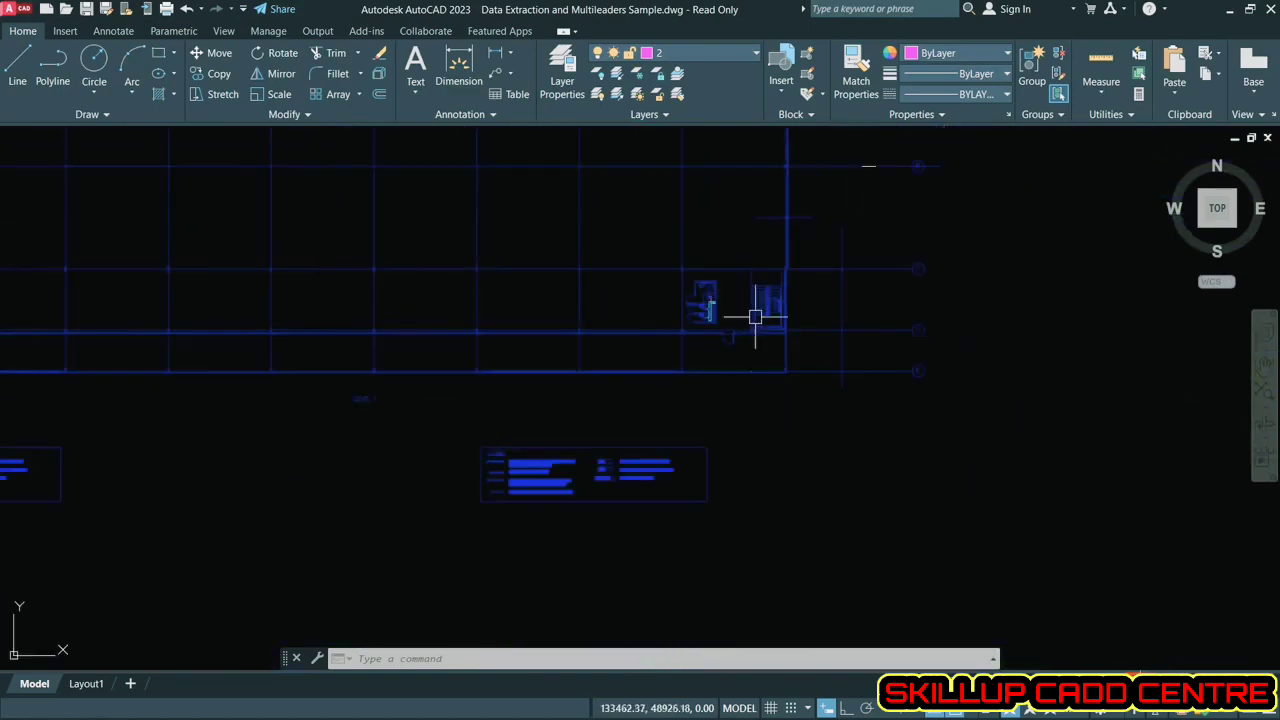
{"action": "scroll", "coordinate": [744, 468], "scroll_direction": "up", "scroll_amount": 2}
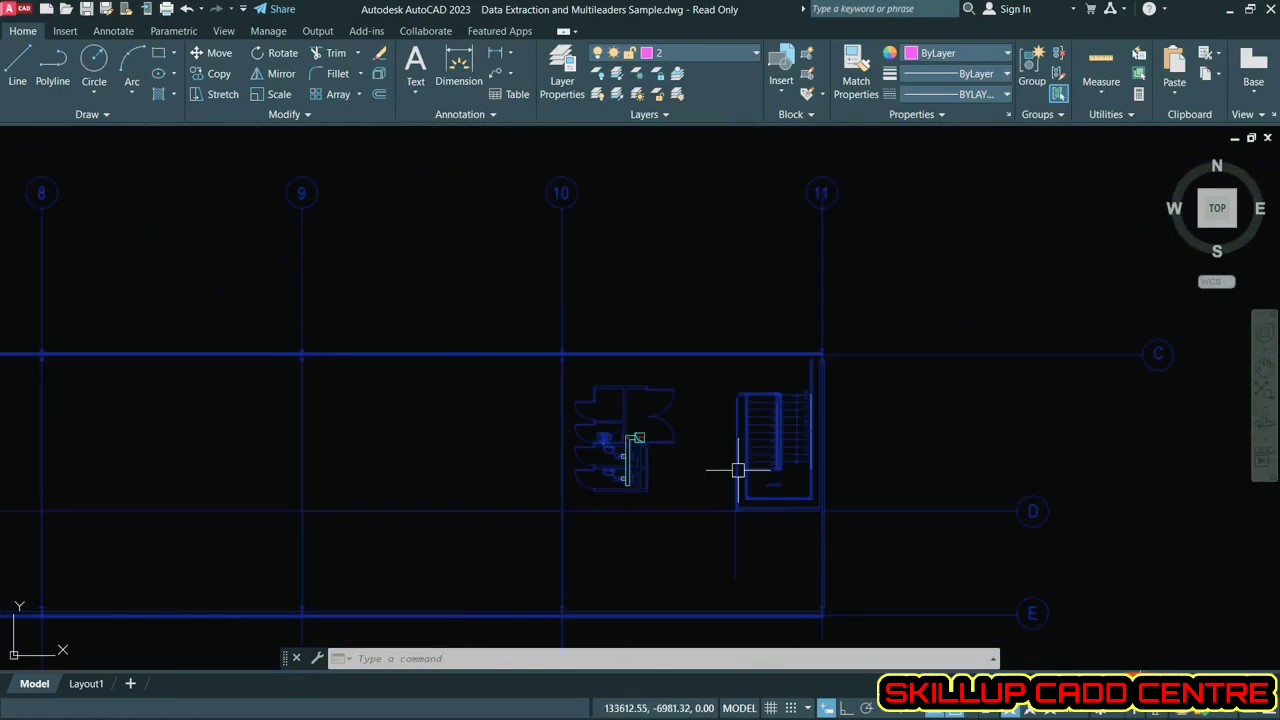
{"action": "scroll", "coordinate": [740, 466], "scroll_direction": "down", "scroll_amount": 6}
- Reopen Layout1 and examine the equipment table, the Fan Schedule and the title block on the sheet
{"action": "left_click", "coordinate": [88, 684]}
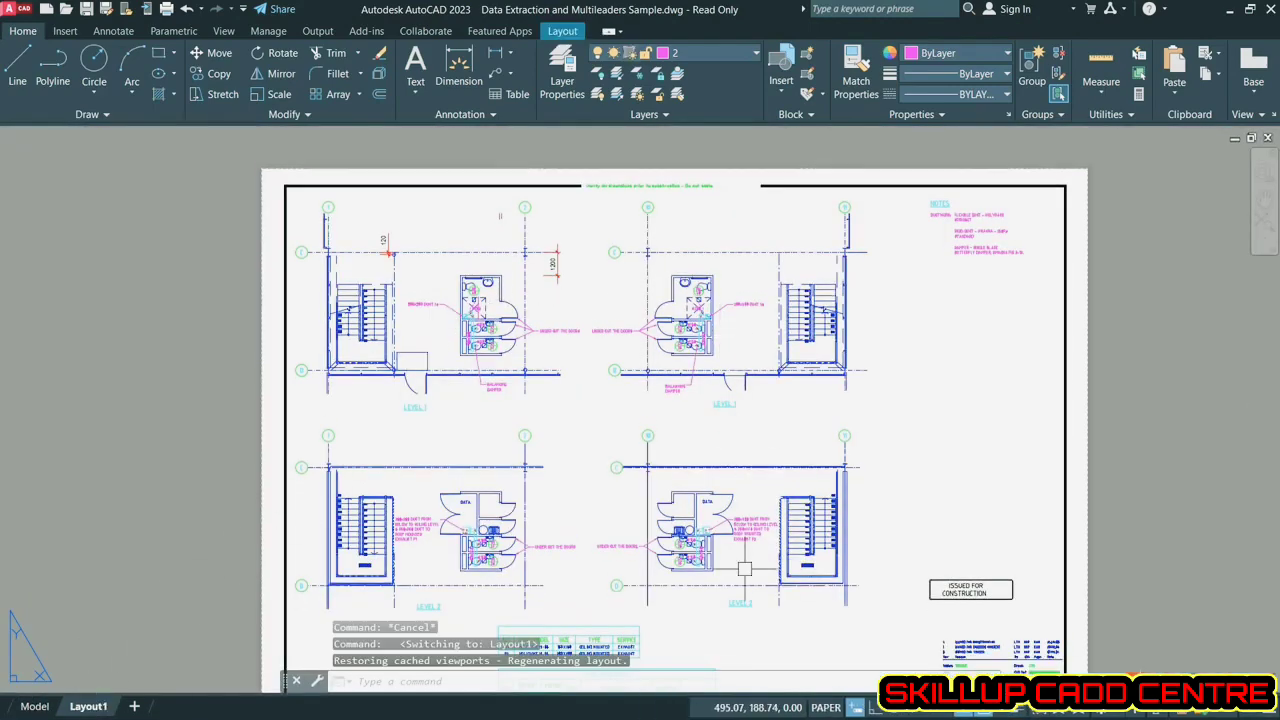
{"action": "middle_click_drag", "start_coordinate": [650, 491], "coordinate": [559, 395]}
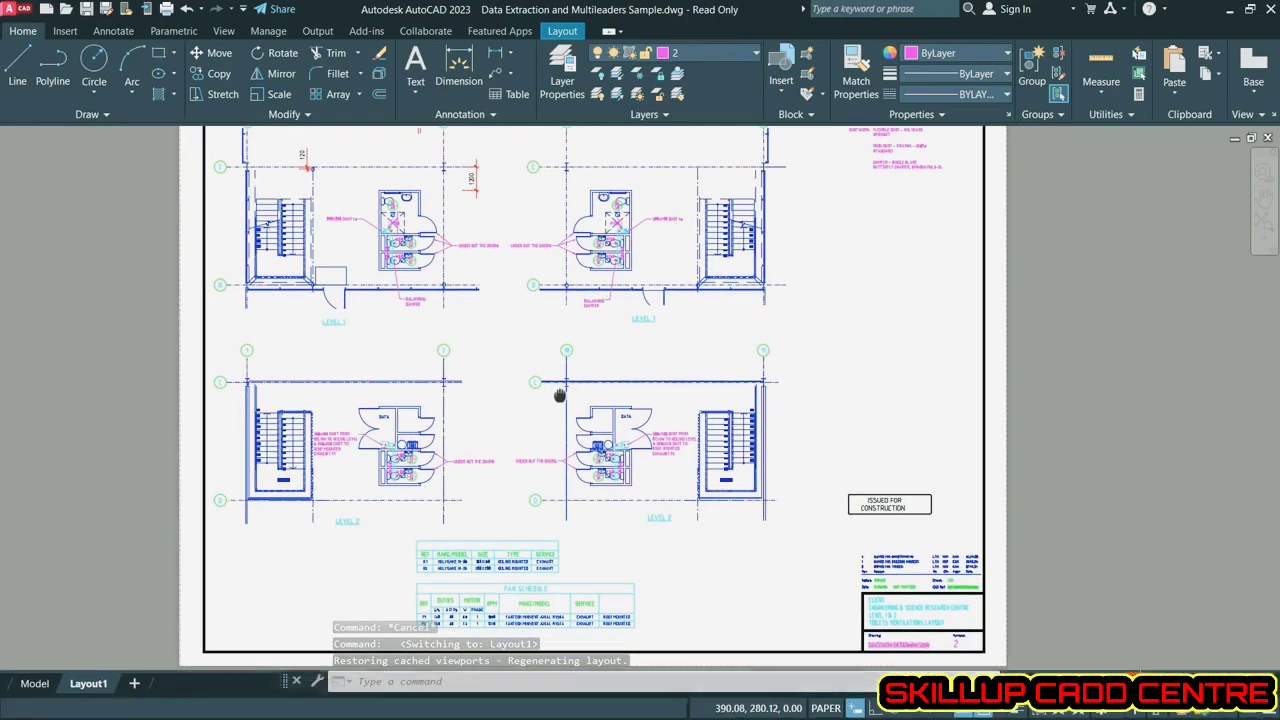
{"action": "scroll", "coordinate": [505, 577], "scroll_direction": "up", "scroll_amount": 8}
{"action": "left_click", "coordinate": [562, 470]}
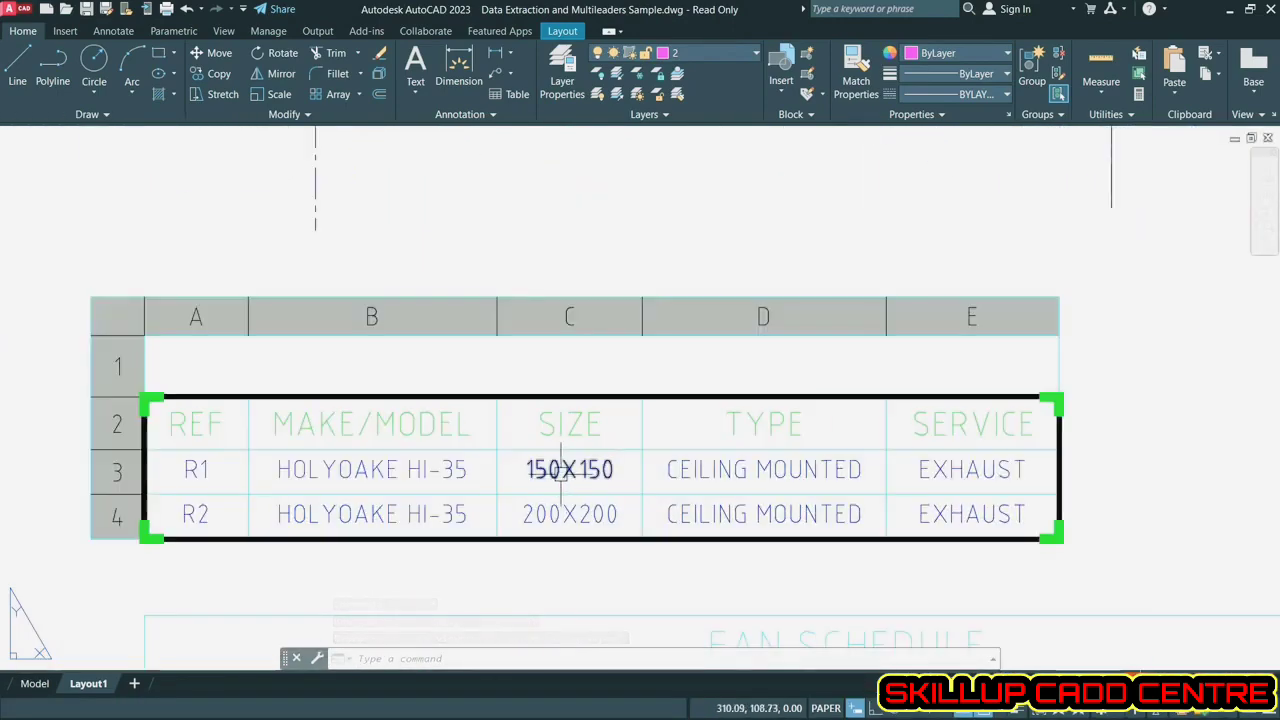
{"action": "scroll", "coordinate": [562, 470], "scroll_direction": "down", "scroll_amount": 6}
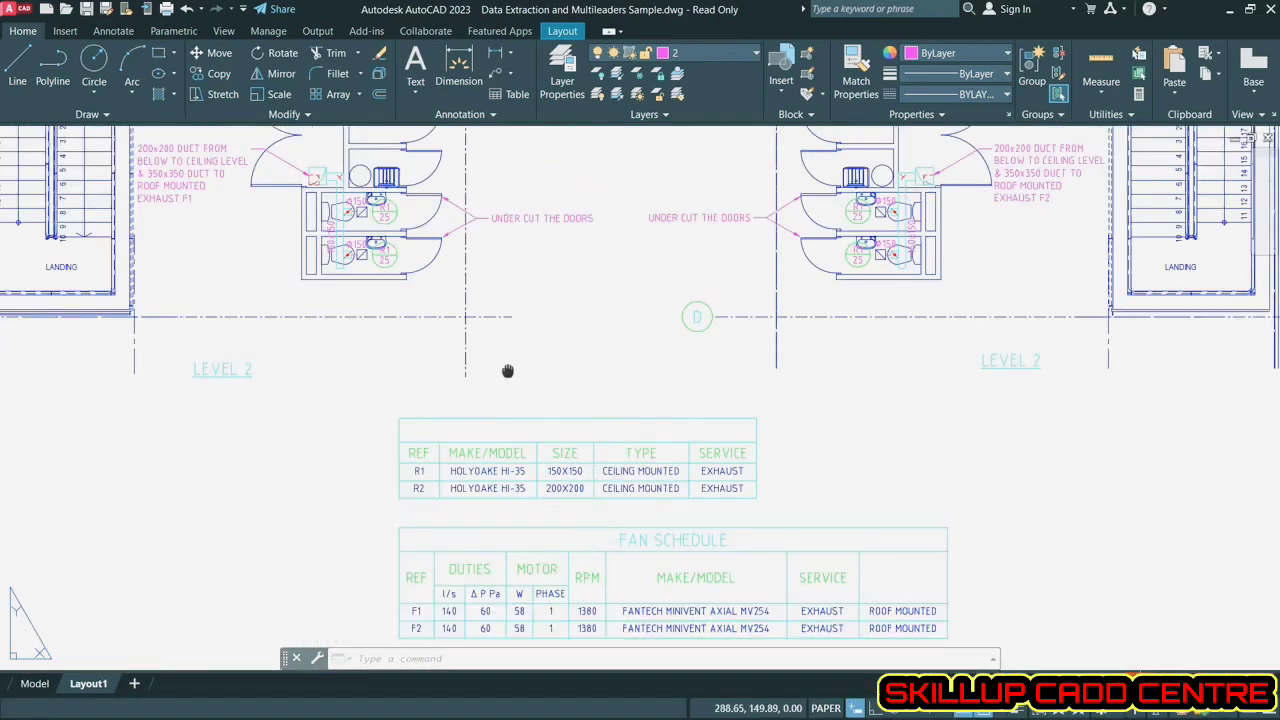
{"action": "middle_click_drag", "start_coordinate": [508, 371], "coordinate": [838, 617]}
{"action": "middle_click_drag", "start_coordinate": [796, 451], "coordinate": [316, 452]}
{"action": "scroll", "coordinate": [830, 419], "scroll_direction": "down", "scroll_amount": 5}
{"action": "middle_click_drag", "start_coordinate": [824, 307], "coordinate": [651, 178]}
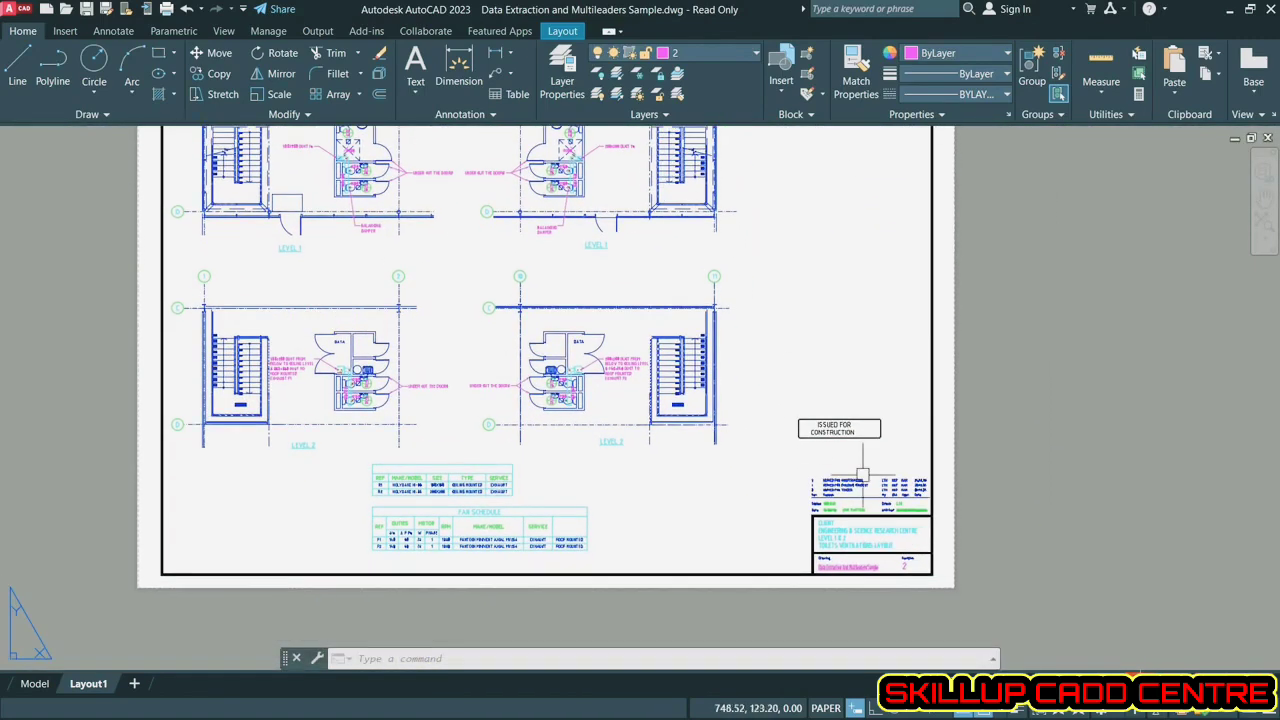
{"action": "middle_click_drag", "start_coordinate": [686, 420], "coordinate": [724, 464]}
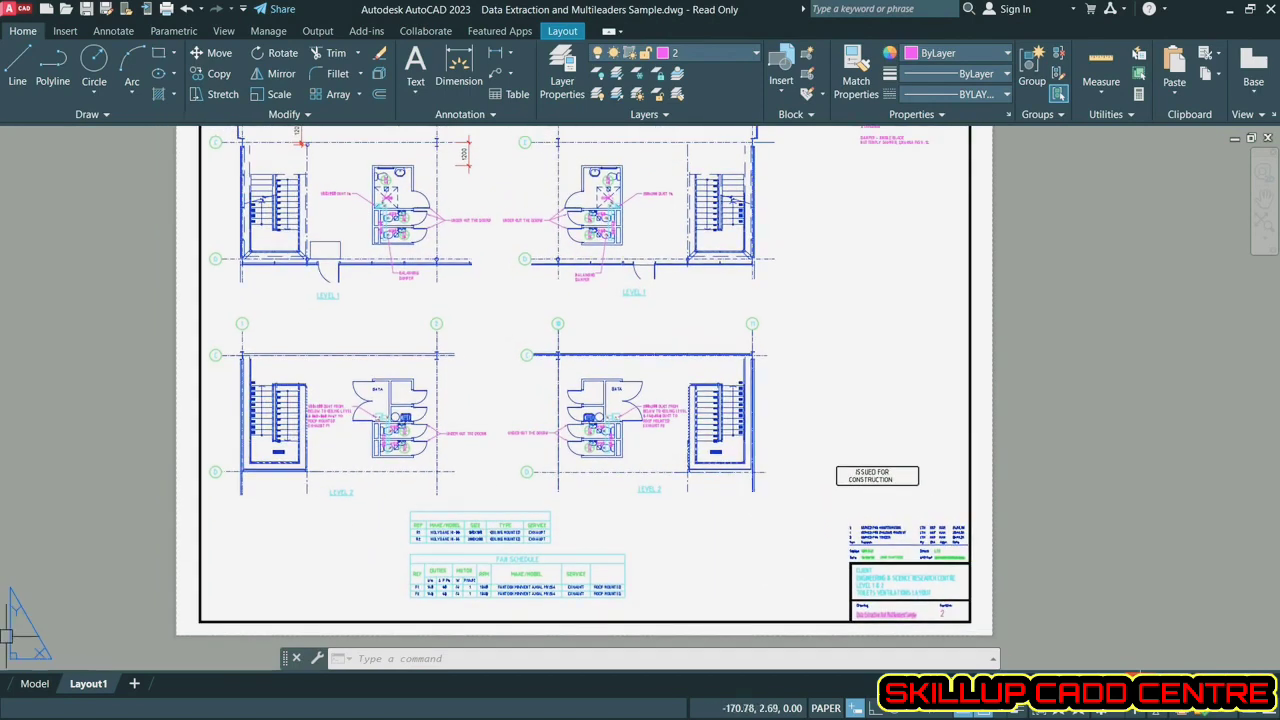
- Return to model space and examine the legend box below the upper floor plan
{"action": "left_click", "coordinate": [34, 683]}
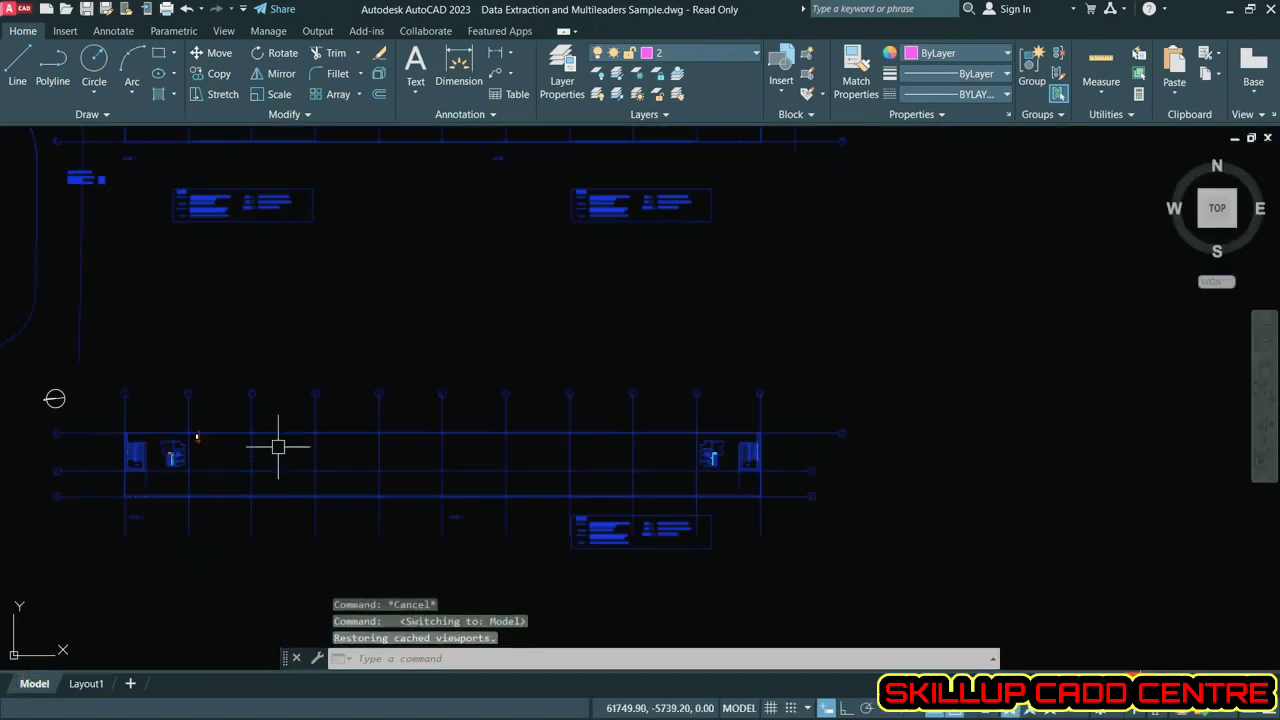
{"action": "scroll", "coordinate": [206, 214], "scroll_direction": "up", "scroll_amount": 5}
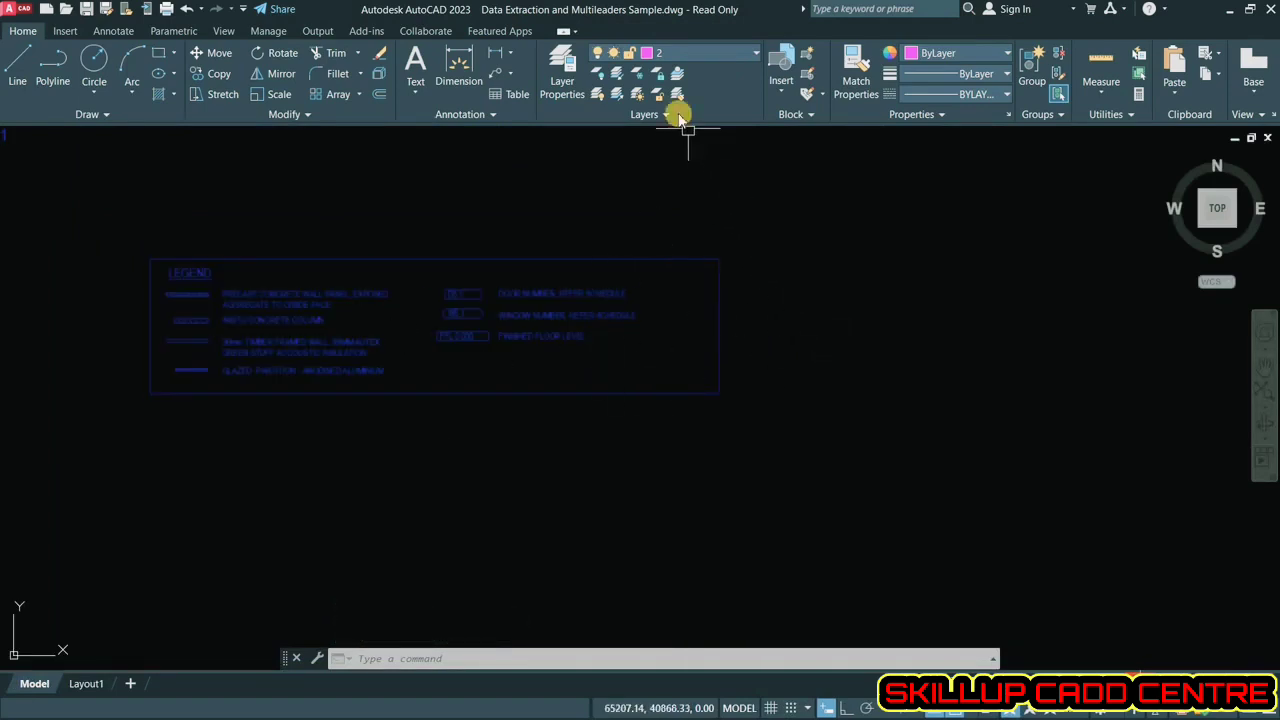
- Review the drawing's layer list, and check which layer the floor plan beside the 1200 dimension is on
{"action": "left_click", "coordinate": [692, 52]}
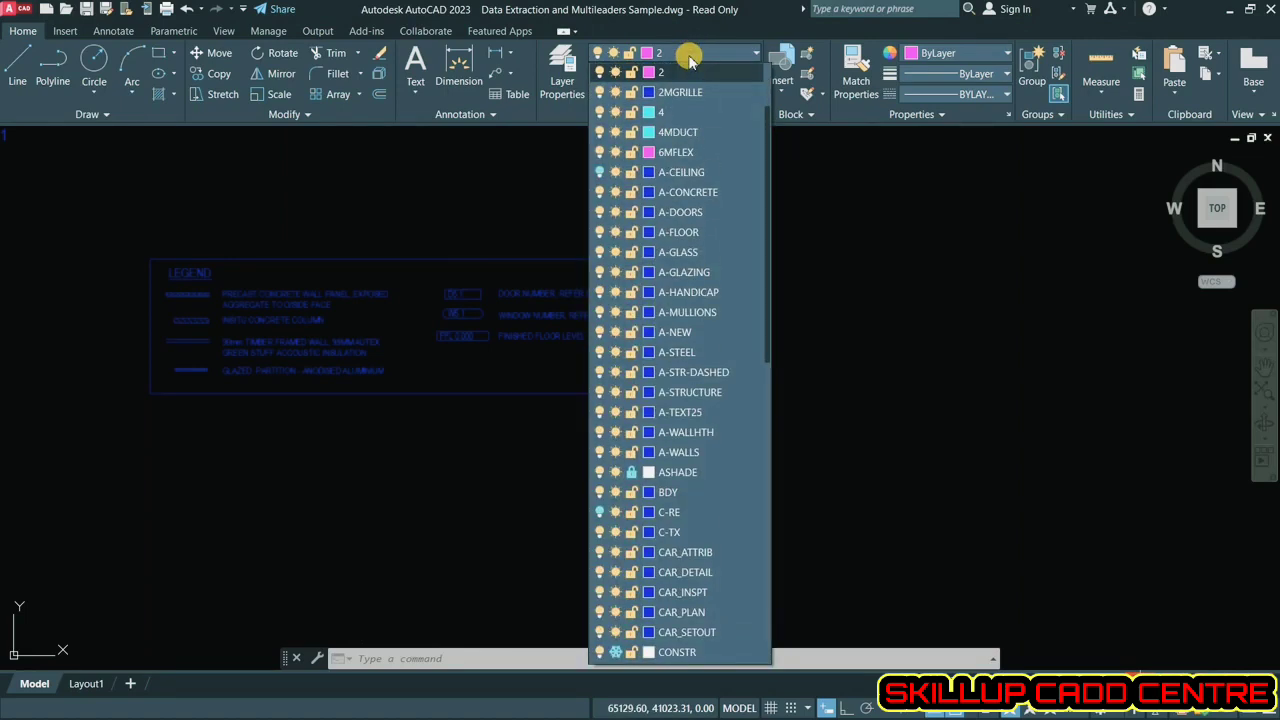
{"action": "left_click", "coordinate": [690, 60]}
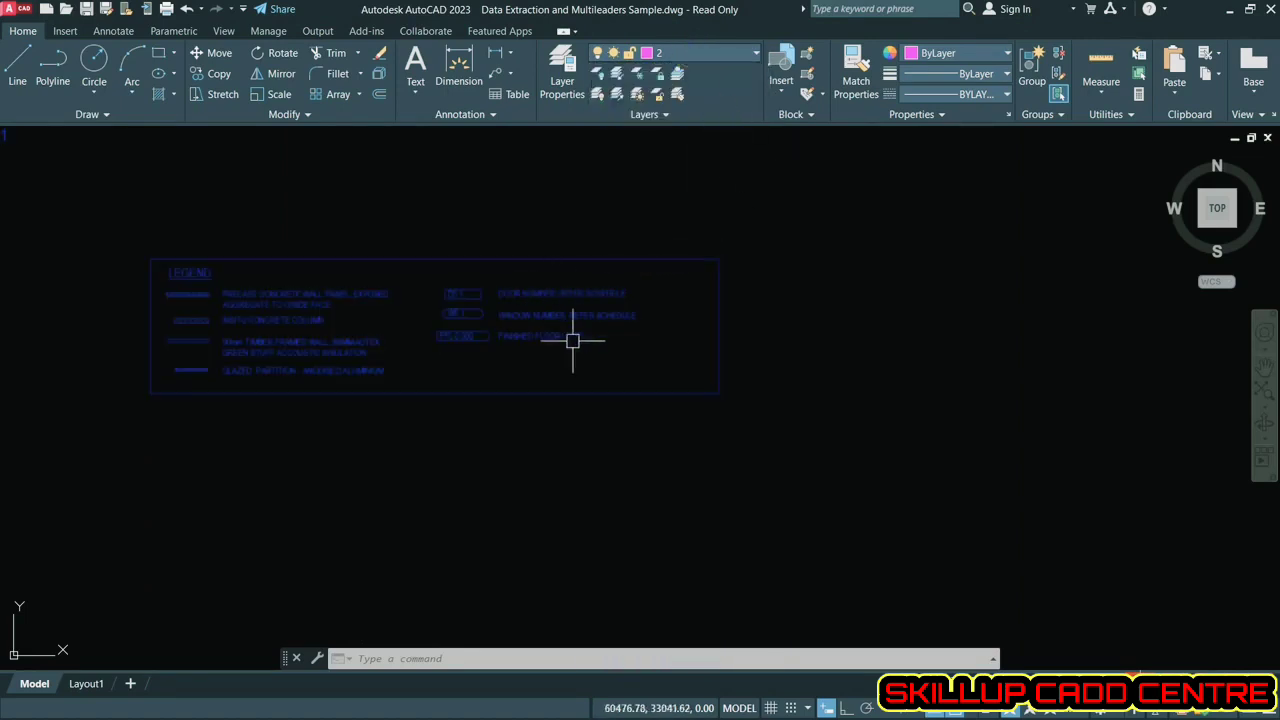
{"action": "scroll", "coordinate": [634, 453], "scroll_direction": "down", "scroll_amount": 3}
{"action": "scroll", "coordinate": [543, 320], "scroll_direction": "up", "scroll_amount": 5}
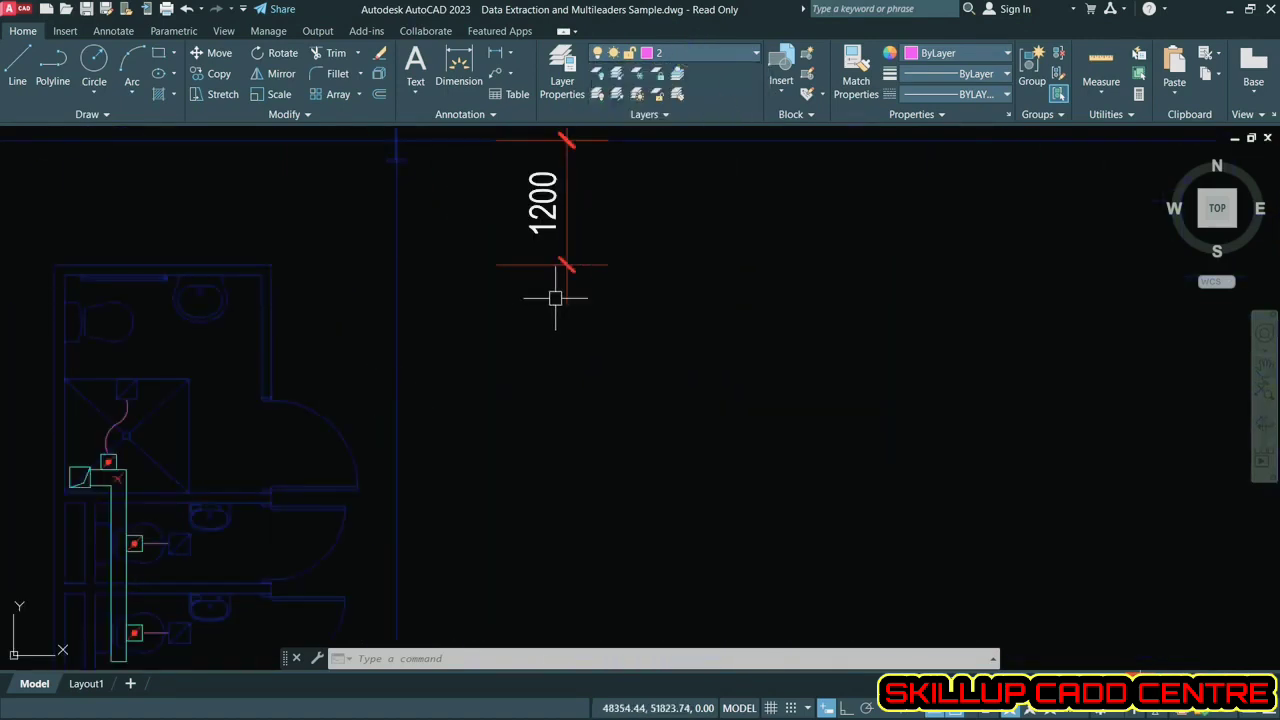
{"action": "mouse_move", "coordinate": [557, 286]}
{"action": "middle_mouse_down"}
{"action": "mouse_move", "coordinate": [614, 459]}
{"action": "mouse_move", "coordinate": [620, 449]}
{"action": "middle_mouse_up"}
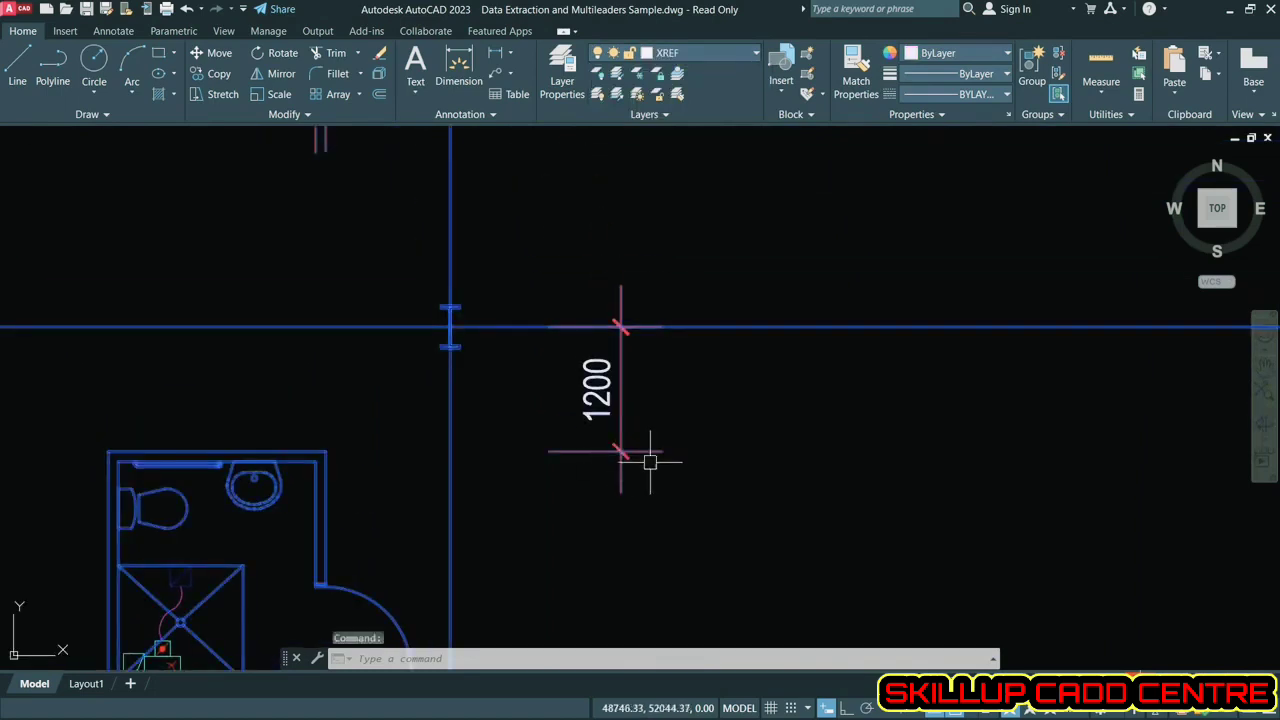
{"action": "scroll", "coordinate": [634, 364], "scroll_direction": "down", "scroll_amount": 8}
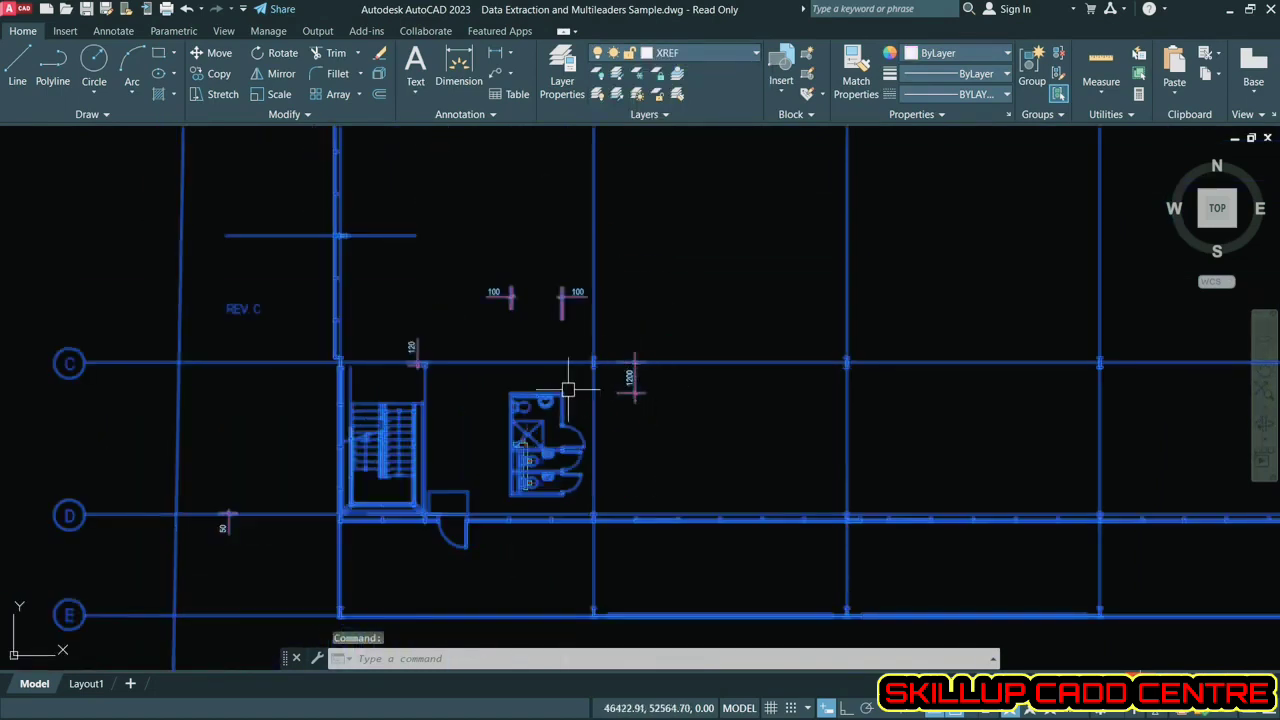
{"action": "key", "text": "Escape"}
- Fit the whole drawing in view and look over both floor plans with their legend boxes
{"action": "scroll", "coordinate": [410, 413], "scroll_direction": "down", "scroll_amount": 10}
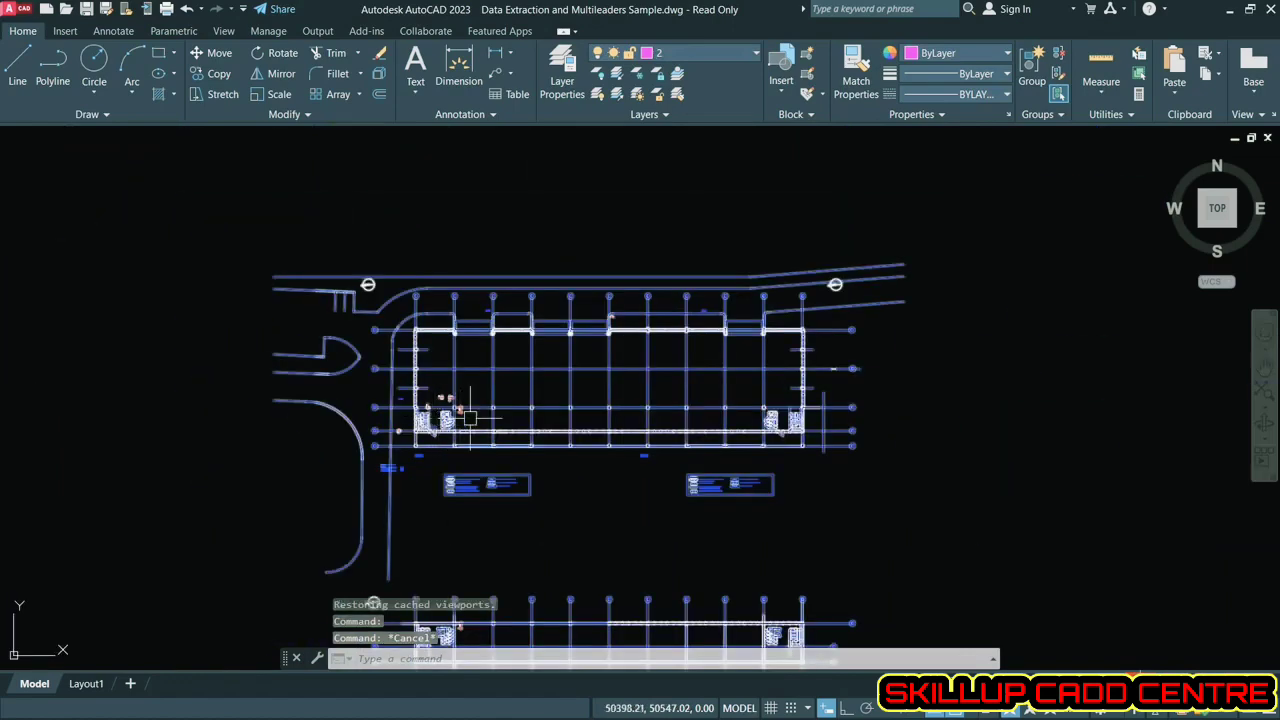
{"action": "scroll", "coordinate": [410, 413], "scroll_direction": "up", "scroll_amount": 4}
{"action": "middle_click", "coordinate": [594, 397]}
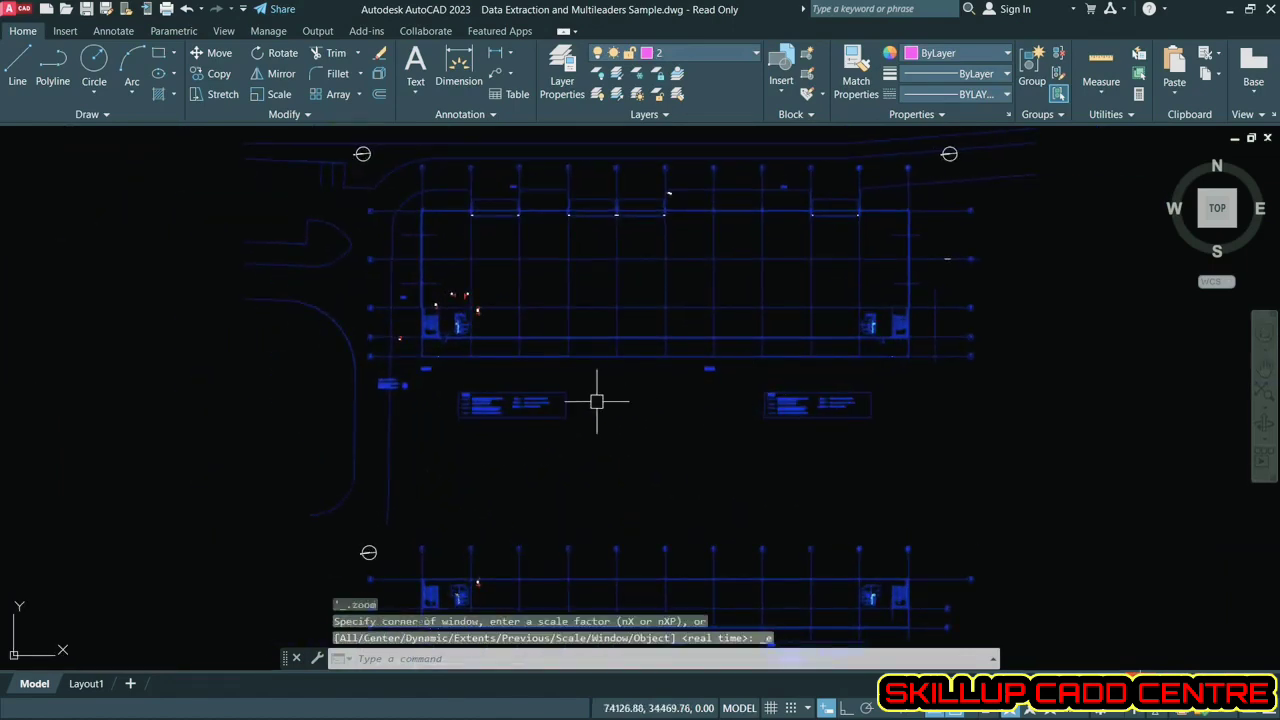
{"action": "key", "text": "Escape"}
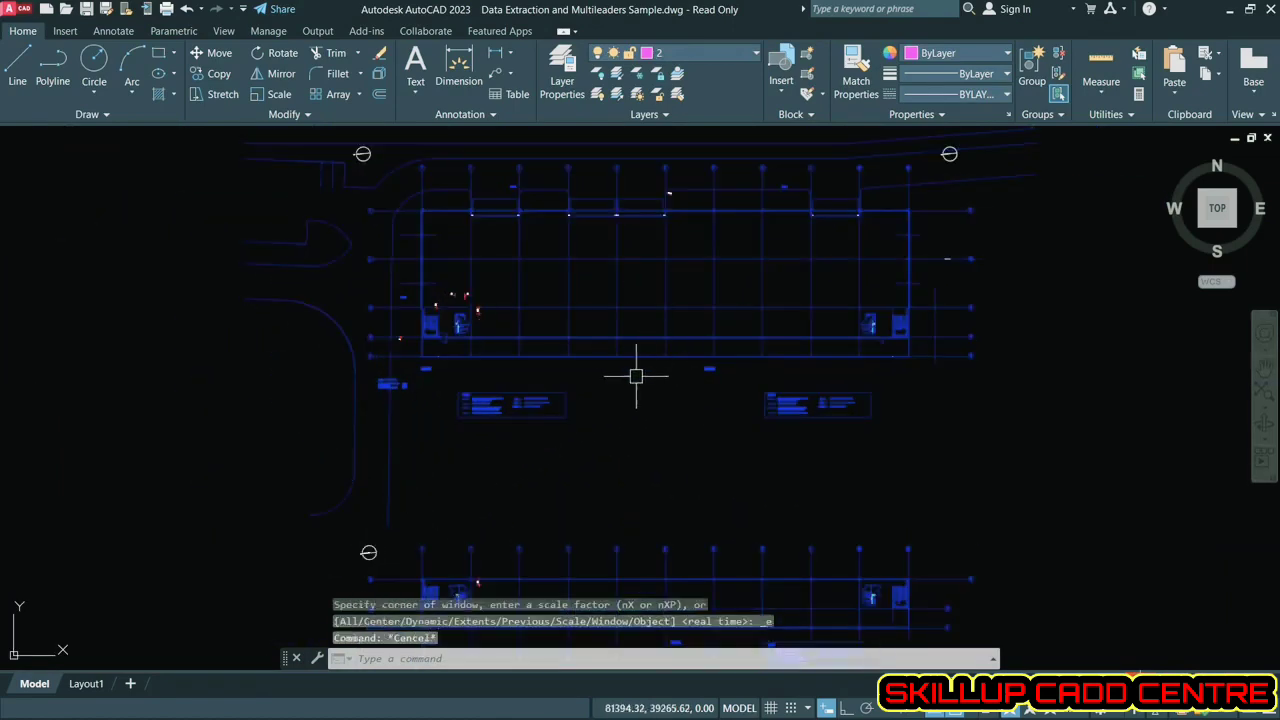
{"action": "scroll", "coordinate": [610, 373], "scroll_direction": "down", "scroll_amount": 3}
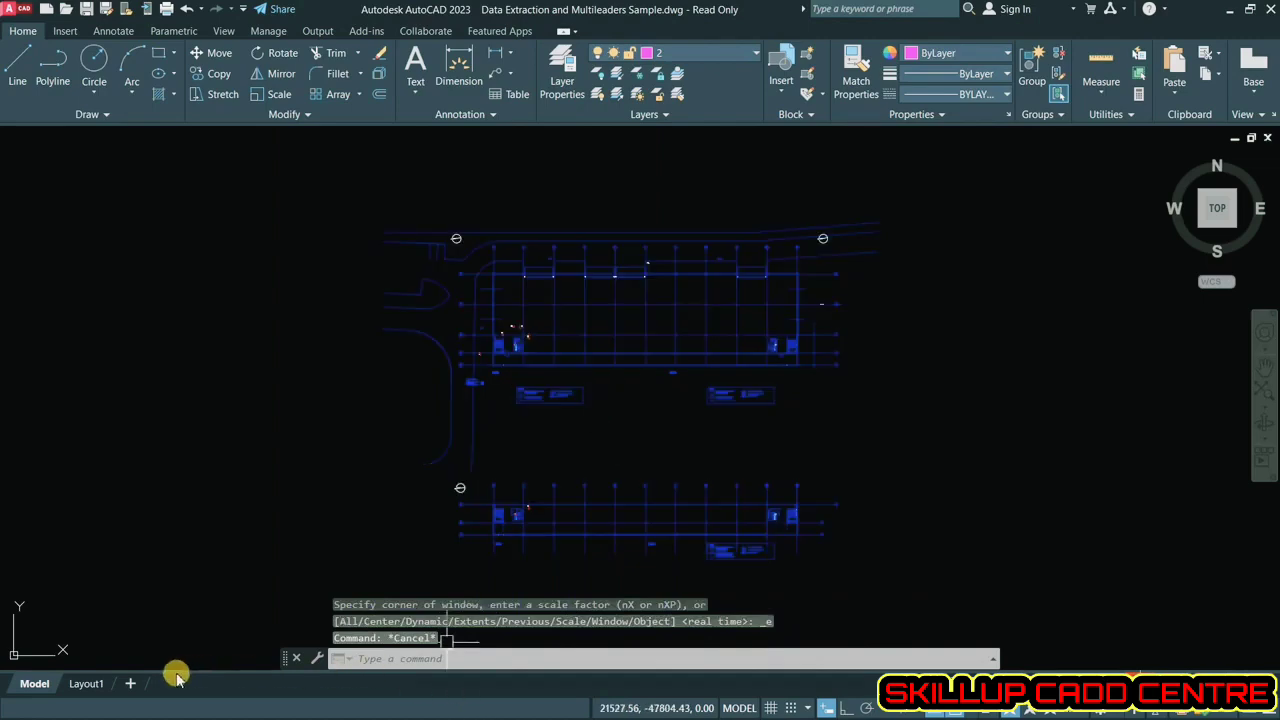
- Open Layout1 and inspect the BALANCING DAMPER leader beside grid line 2 on the Level 1 plan
{"action": "left_click", "coordinate": [86, 683]}
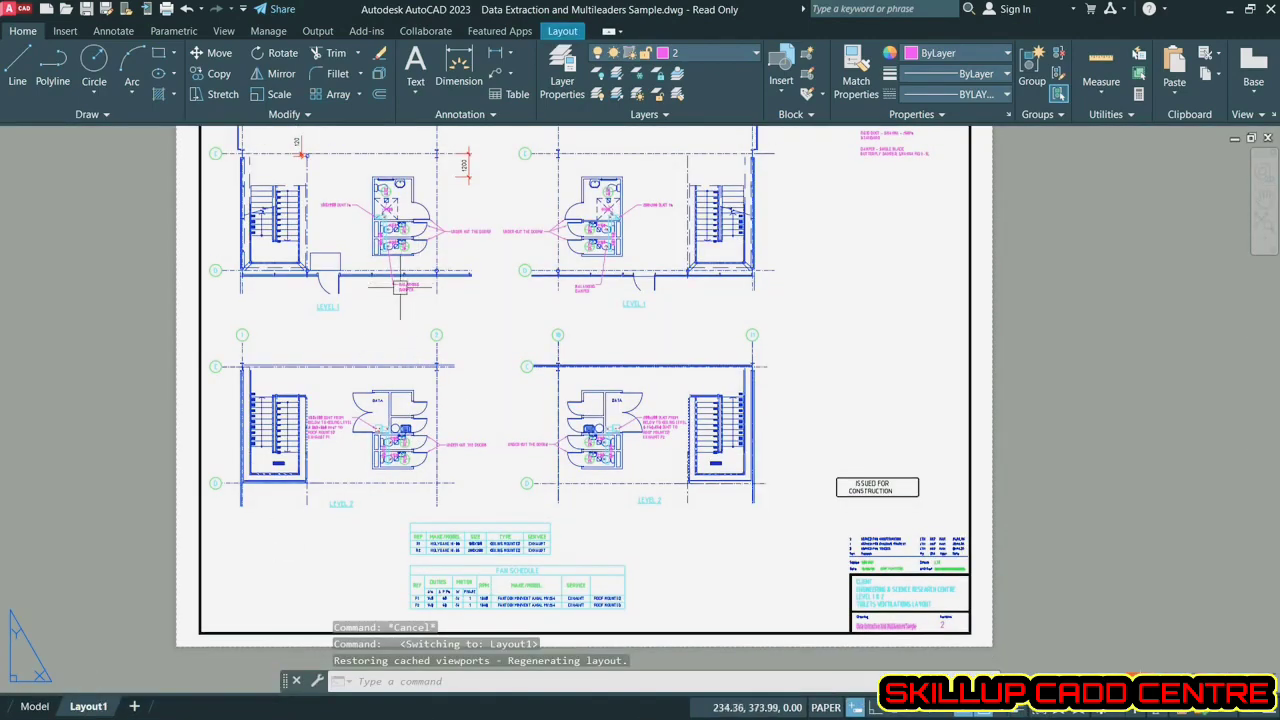
{"action": "scroll", "coordinate": [400, 286], "scroll_direction": "up", "scroll_amount": 2}
{"action": "left_click", "coordinate": [410, 291]}
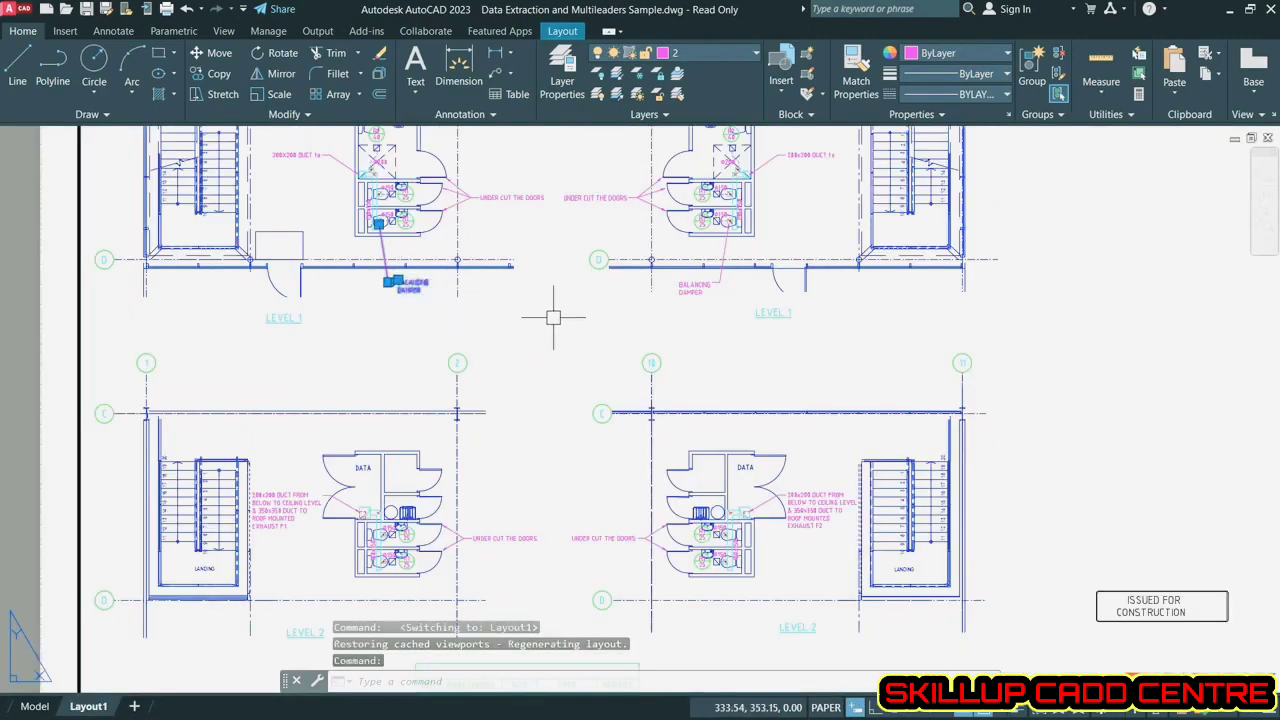
{"action": "key", "text": "Escape"}
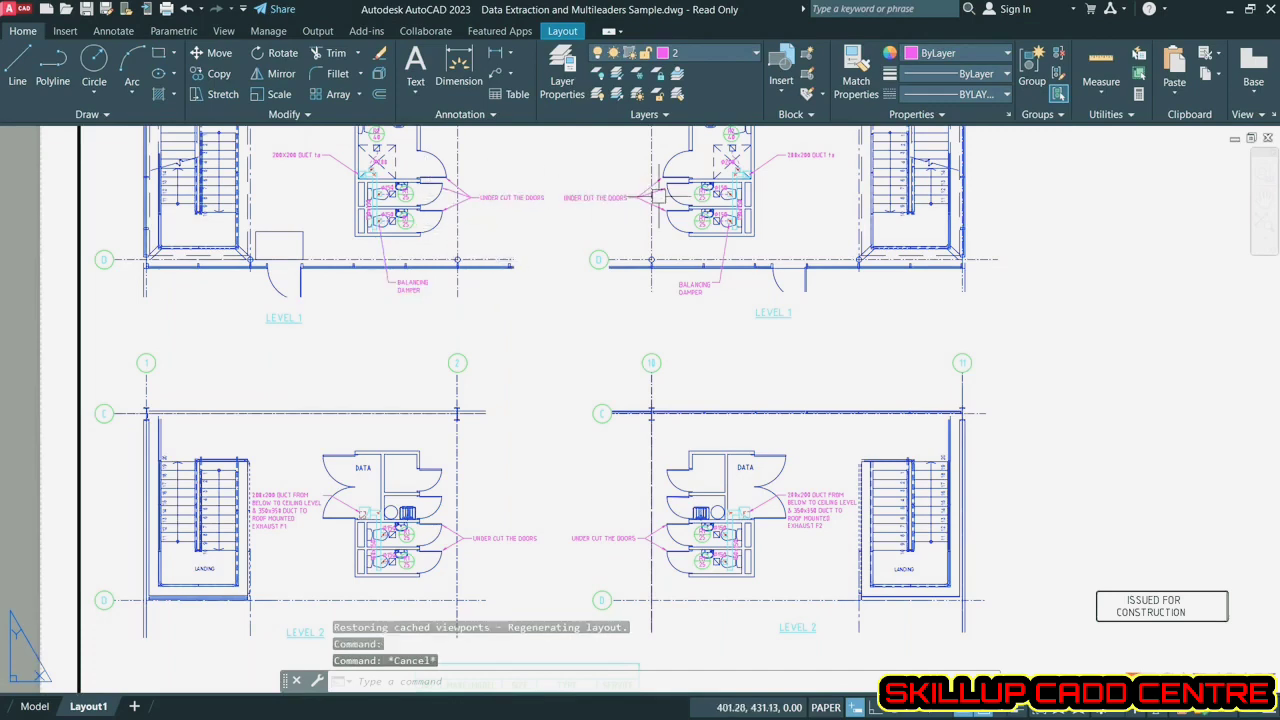
- Inspect the R1 25 tags and the balancing damper leader in the Level 1 toilets near grid line 10, and return to the full sheet
{"action": "scroll", "coordinate": [700, 195], "scroll_direction": "up", "scroll_amount": 5}
{"action": "left_click", "coordinate": [668, 200]}
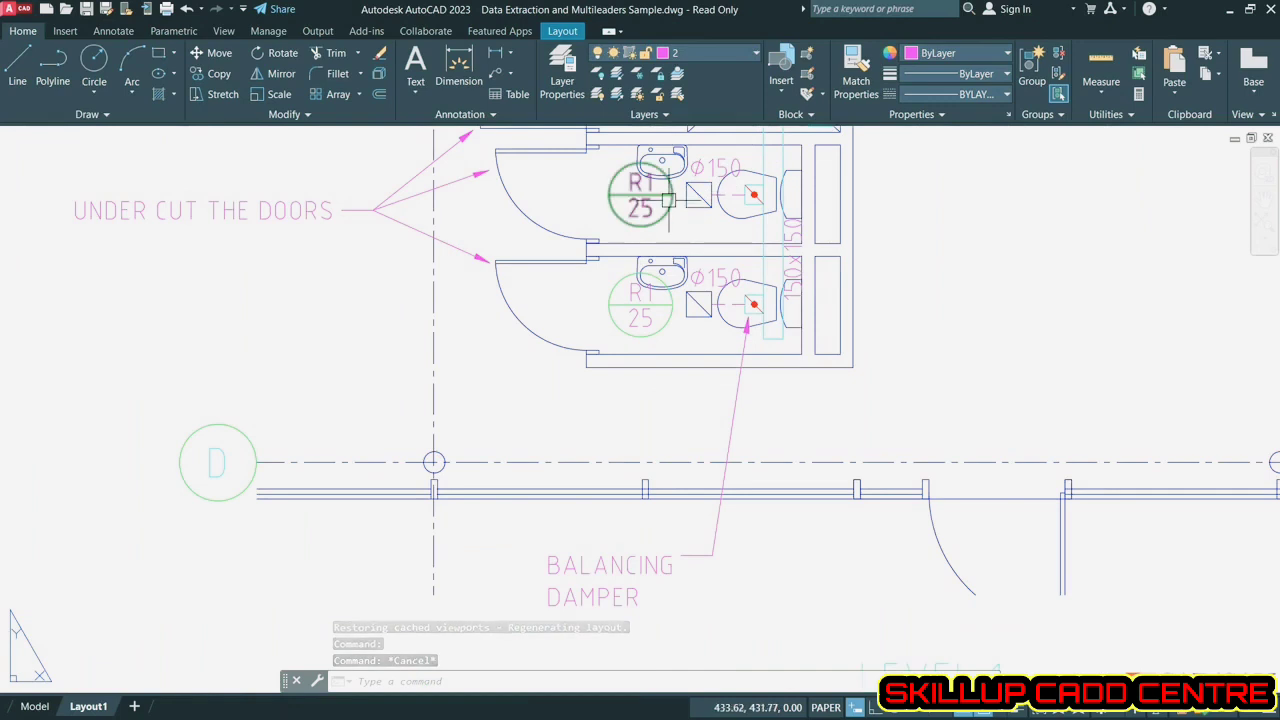
{"action": "scroll", "coordinate": [668, 200], "scroll_direction": "up", "scroll_amount": 2}
{"action": "key", "text": "Escape"}
{"action": "left_click", "coordinate": [808, 232]}
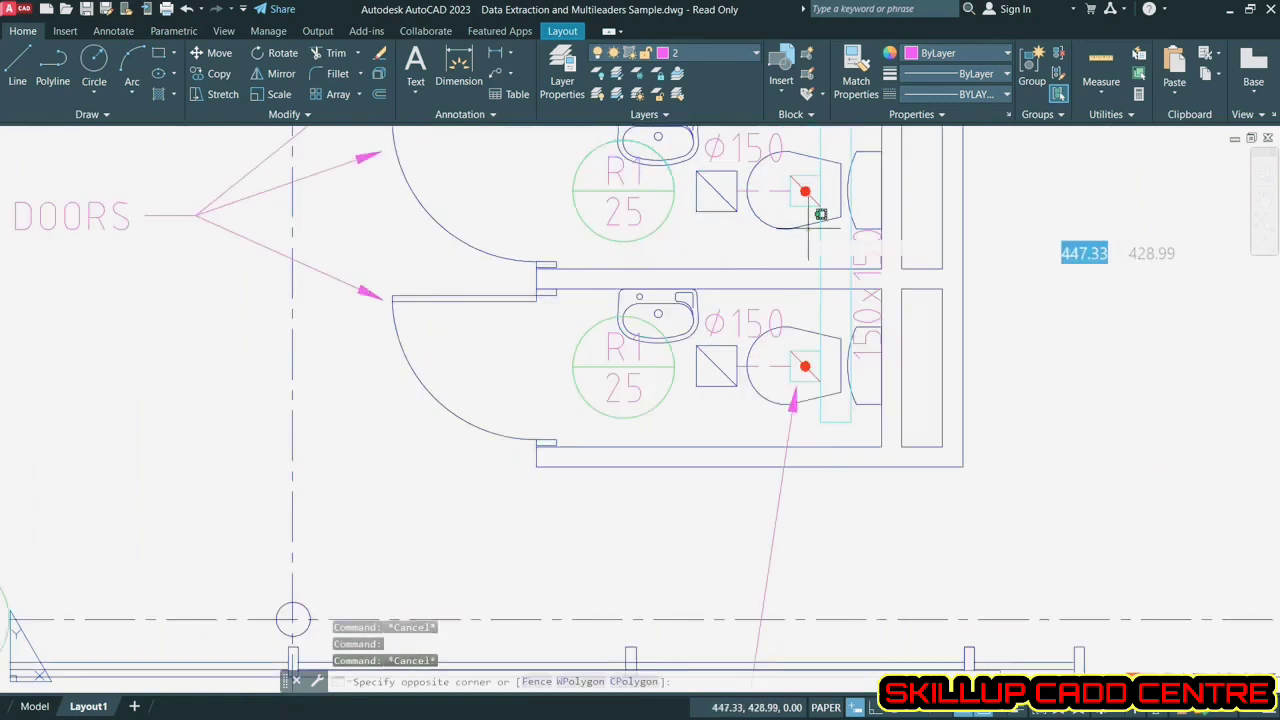
{"action": "left_click", "coordinate": [791, 380]}
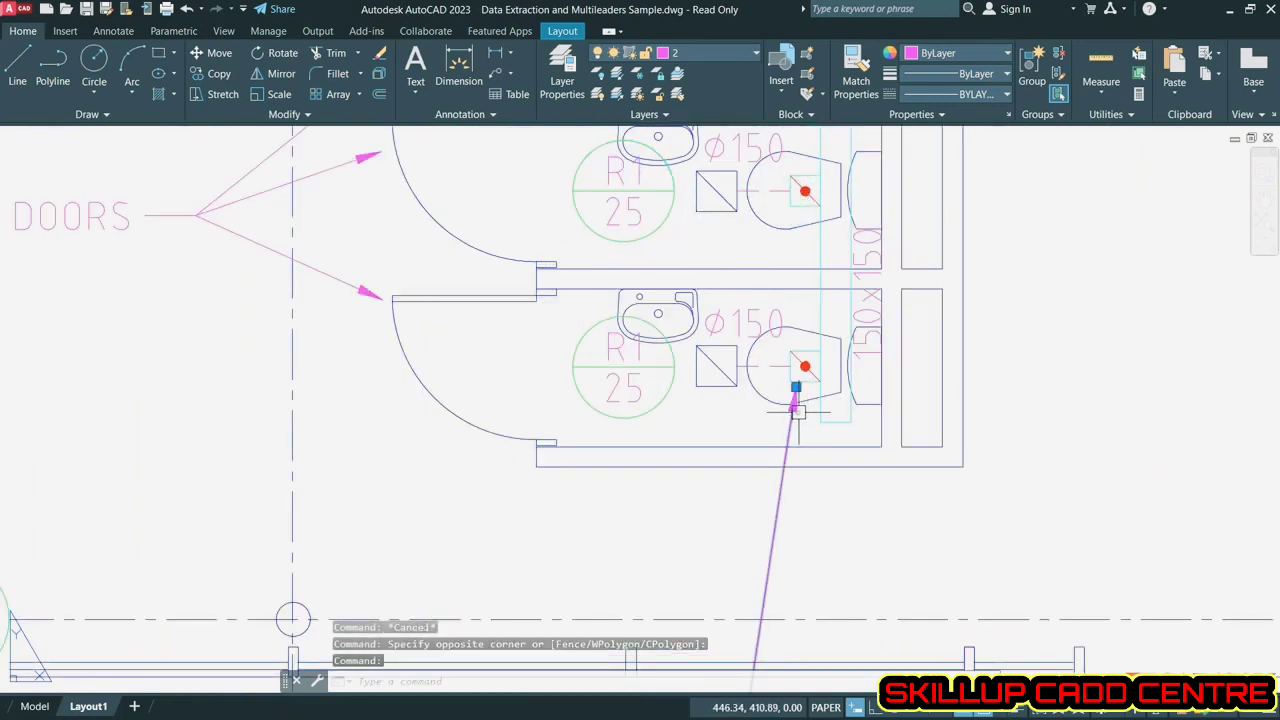
{"action": "key", "text": "Escape"}
{"action": "key", "text": "Escape"}
{"action": "scroll", "coordinate": [933, 330], "scroll_direction": "down", "scroll_amount": 8}
{"action": "scroll", "coordinate": [931, 331], "scroll_direction": "down", "scroll_amount": 6}
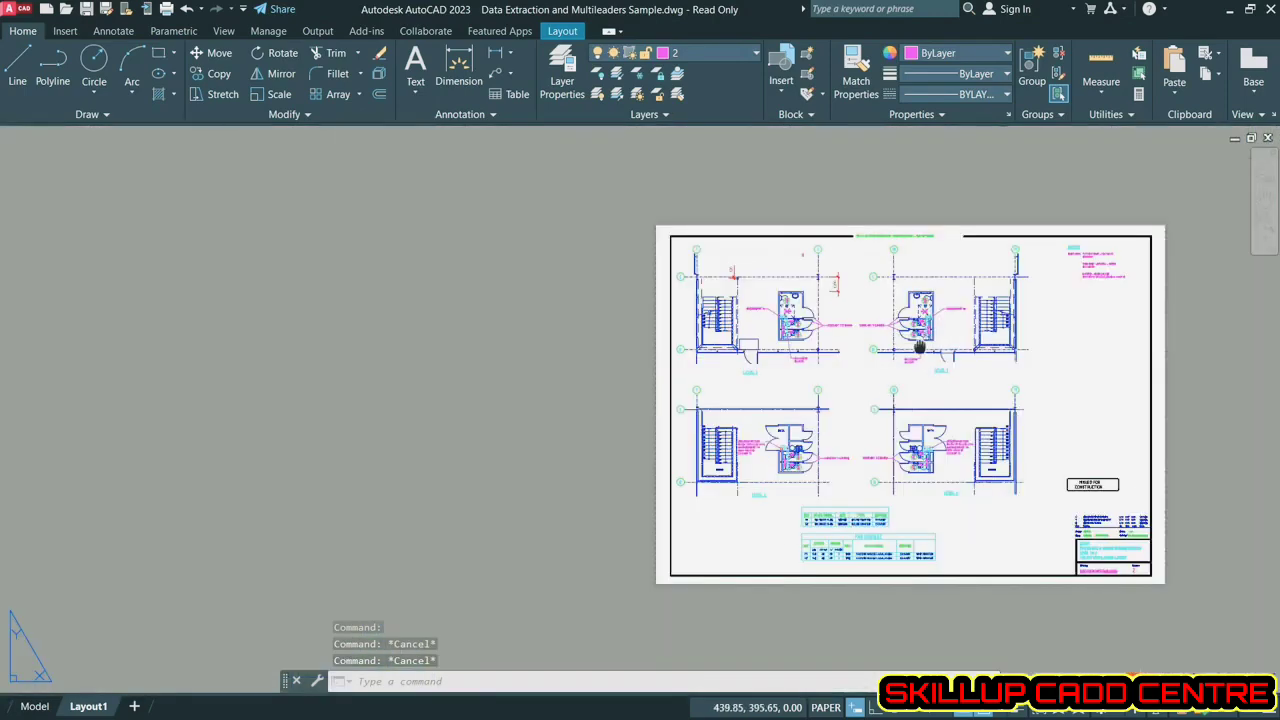
{"action": "middle_click_drag", "start_coordinate": [931, 350], "coordinate": [645, 328]}
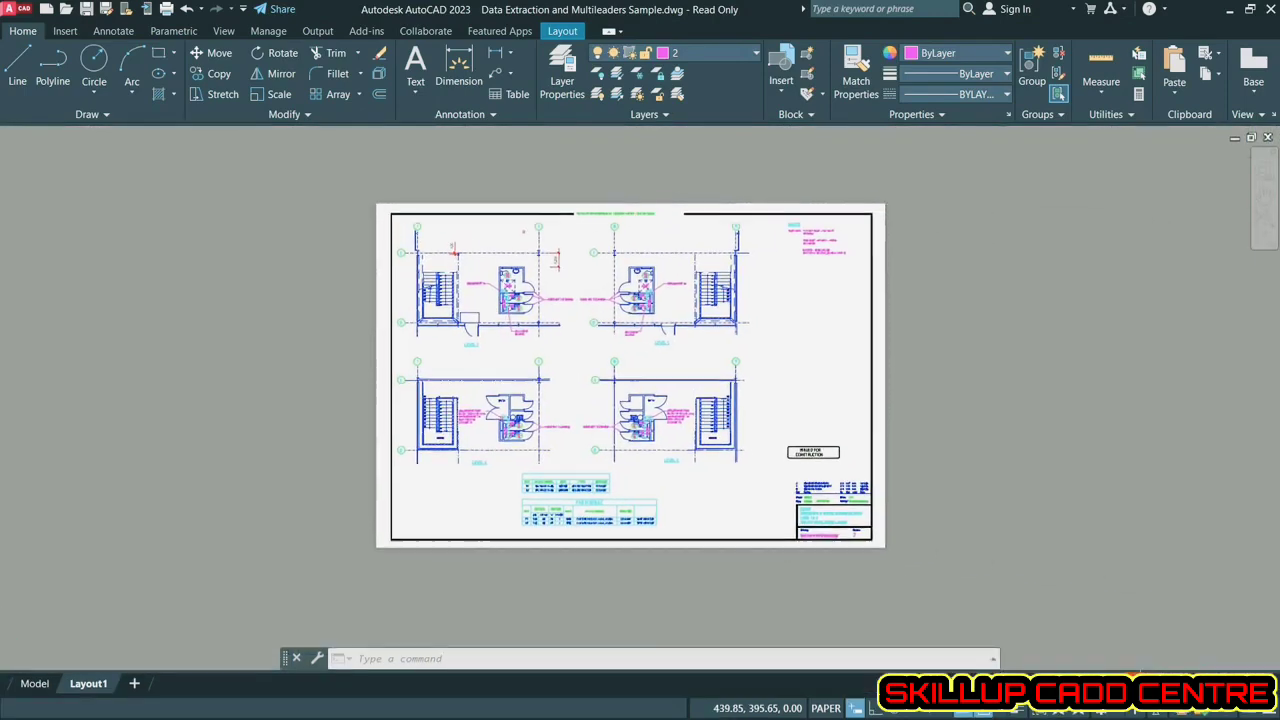
- Start a new drawing from the acad template and draw a wide rectangle in the middle of model space
{"action": "left_click", "coordinate": [55, 9]}
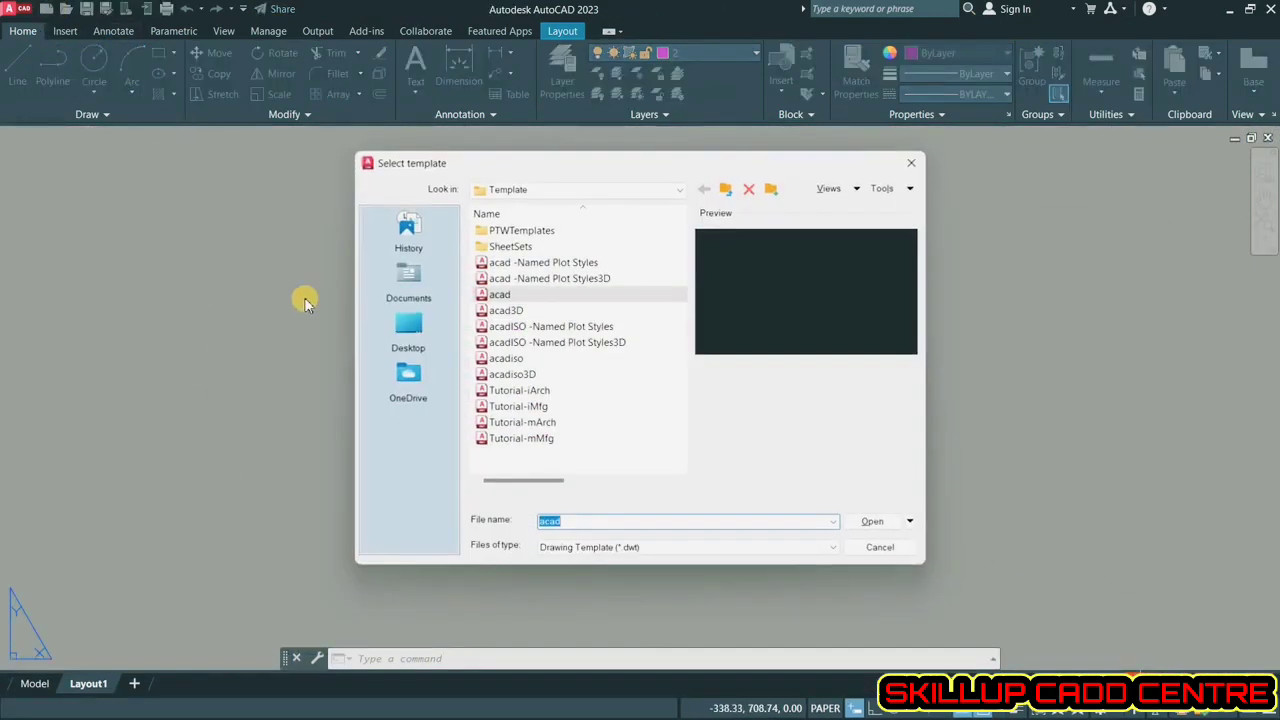
{"action": "double_click", "coordinate": [530, 296]}
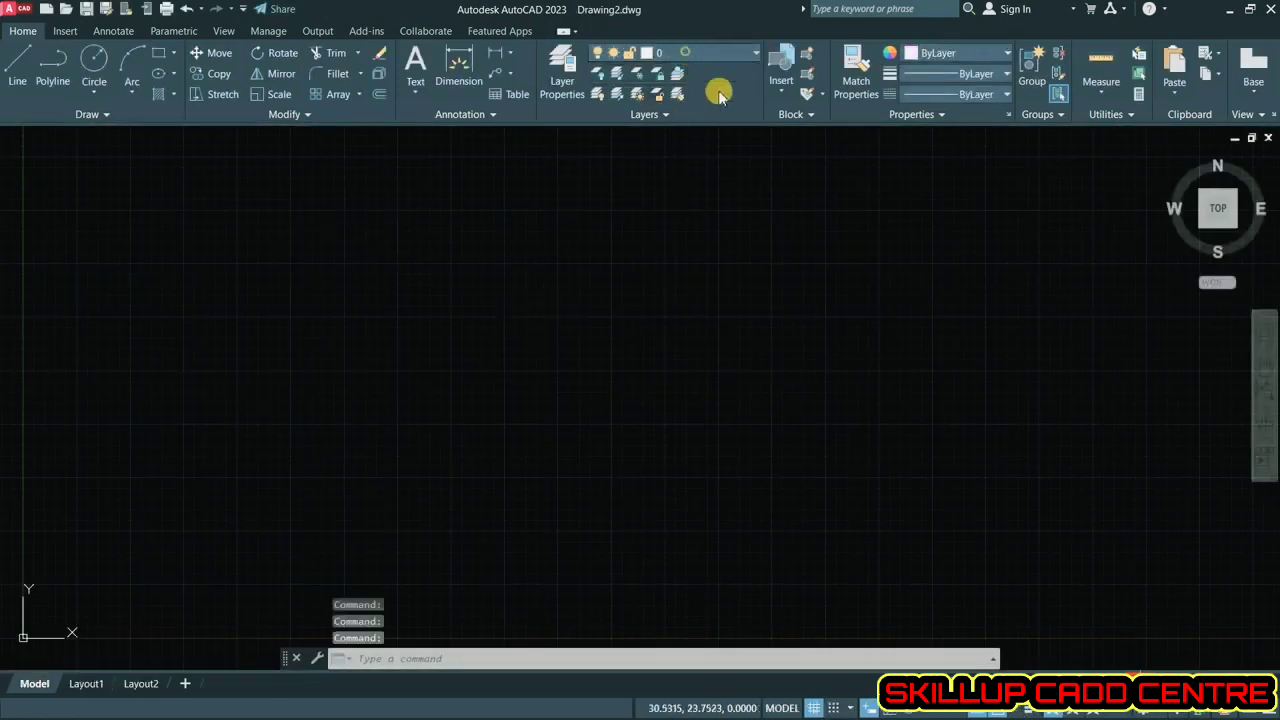
{"action": "left_click", "coordinate": [158, 53]}
{"action": "left_click", "coordinate": [348, 276]}
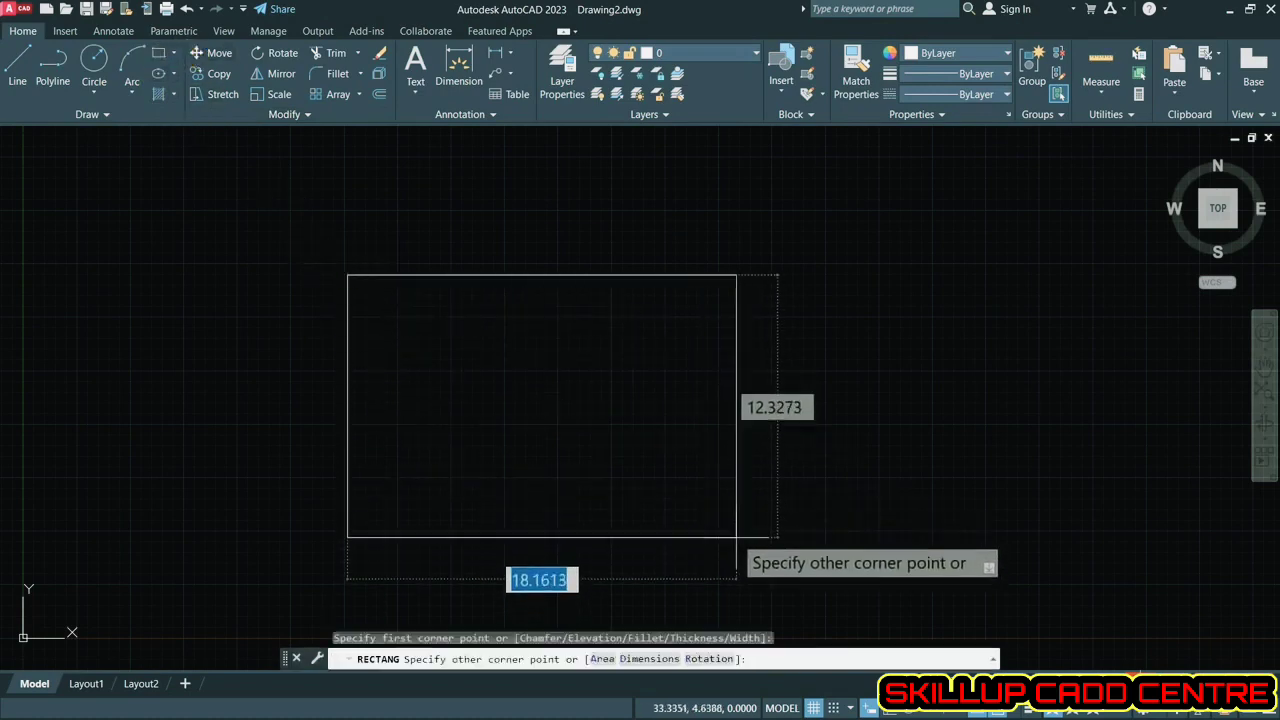
{"action": "left_click", "coordinate": [714, 501]}
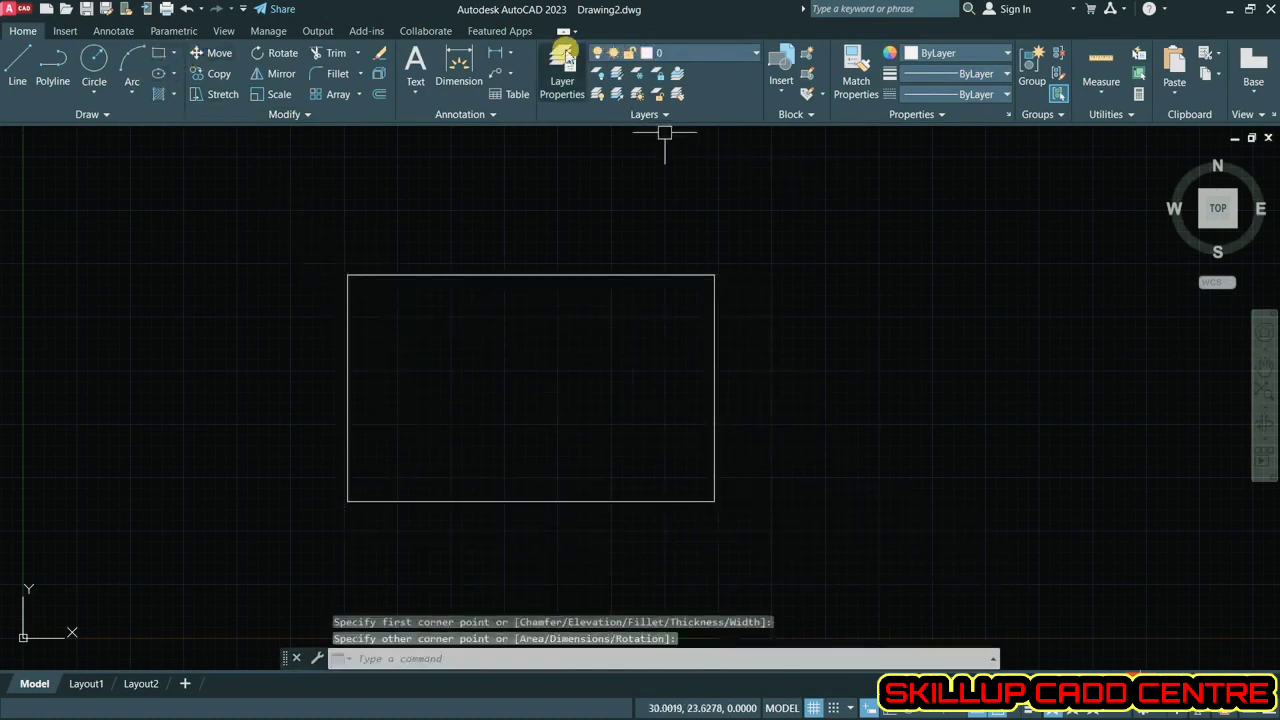
- Create a layer named dim in the Layer Properties Manager and set its colour to index 110
{"action": "left_click", "coordinate": [559, 66]}
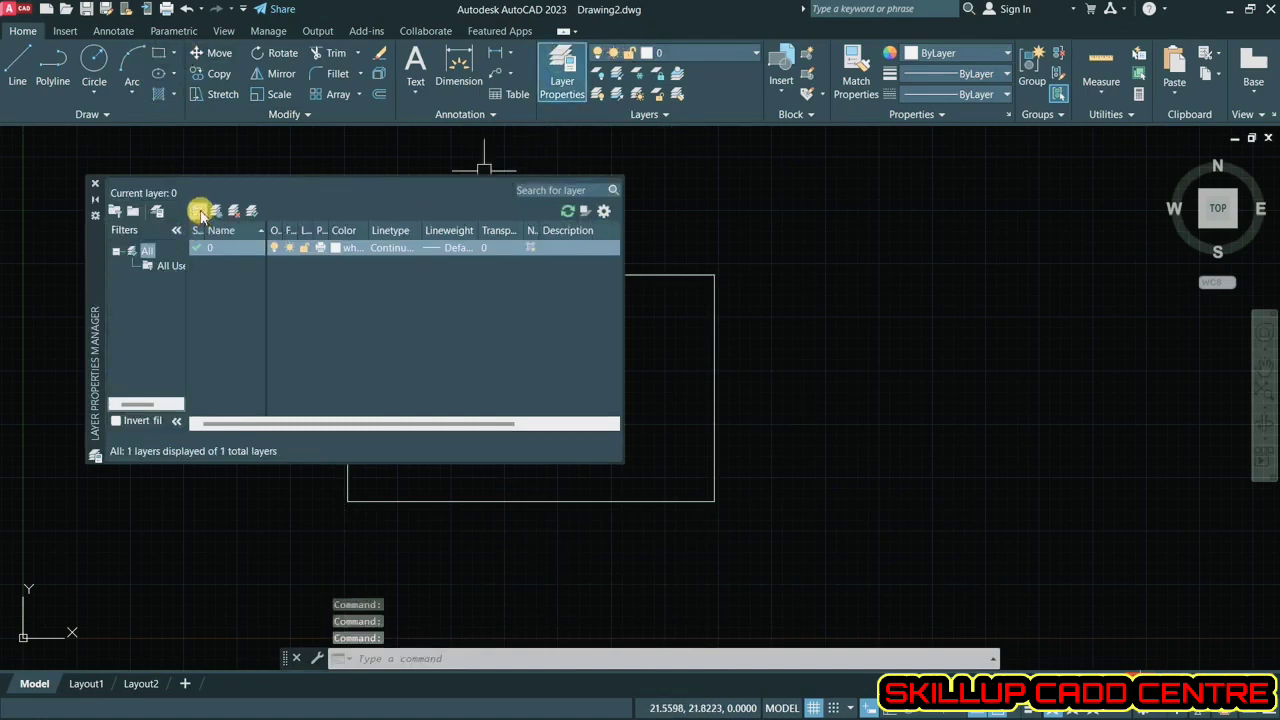
{"action": "left_click", "coordinate": [200, 212]}
{"action": "type", "text": "dim"}
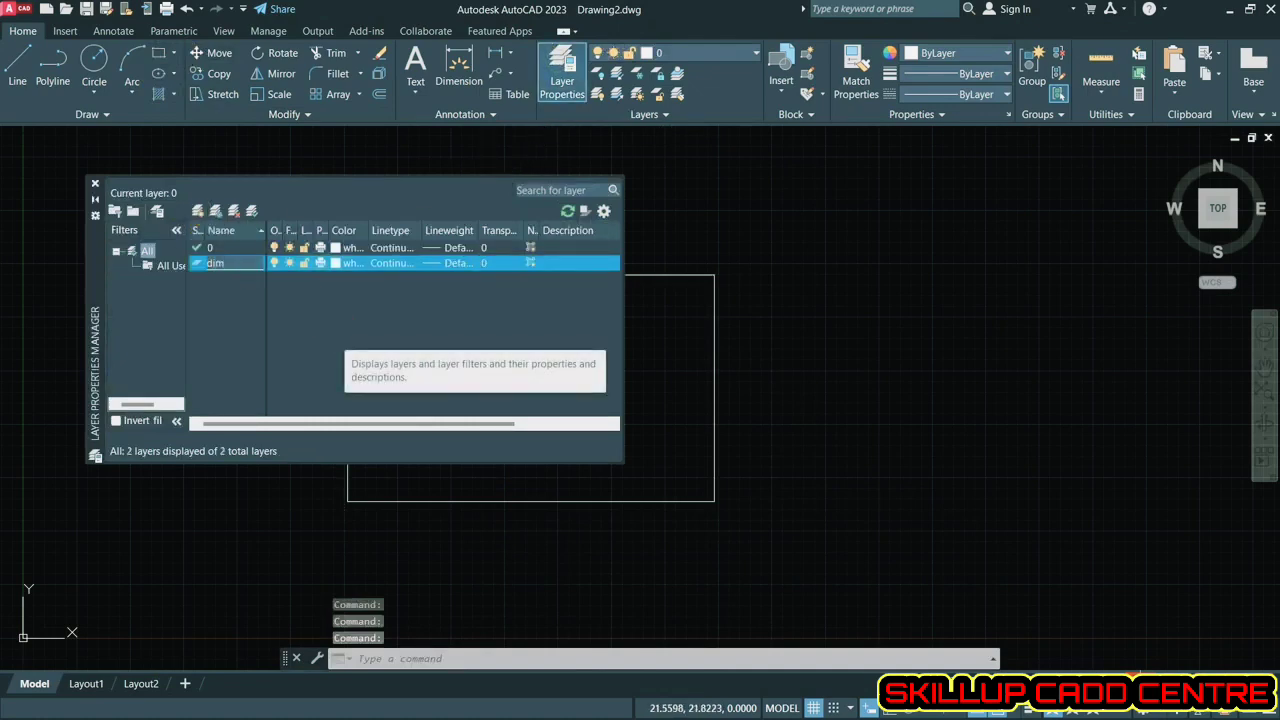
{"action": "left_click", "coordinate": [341, 331]}
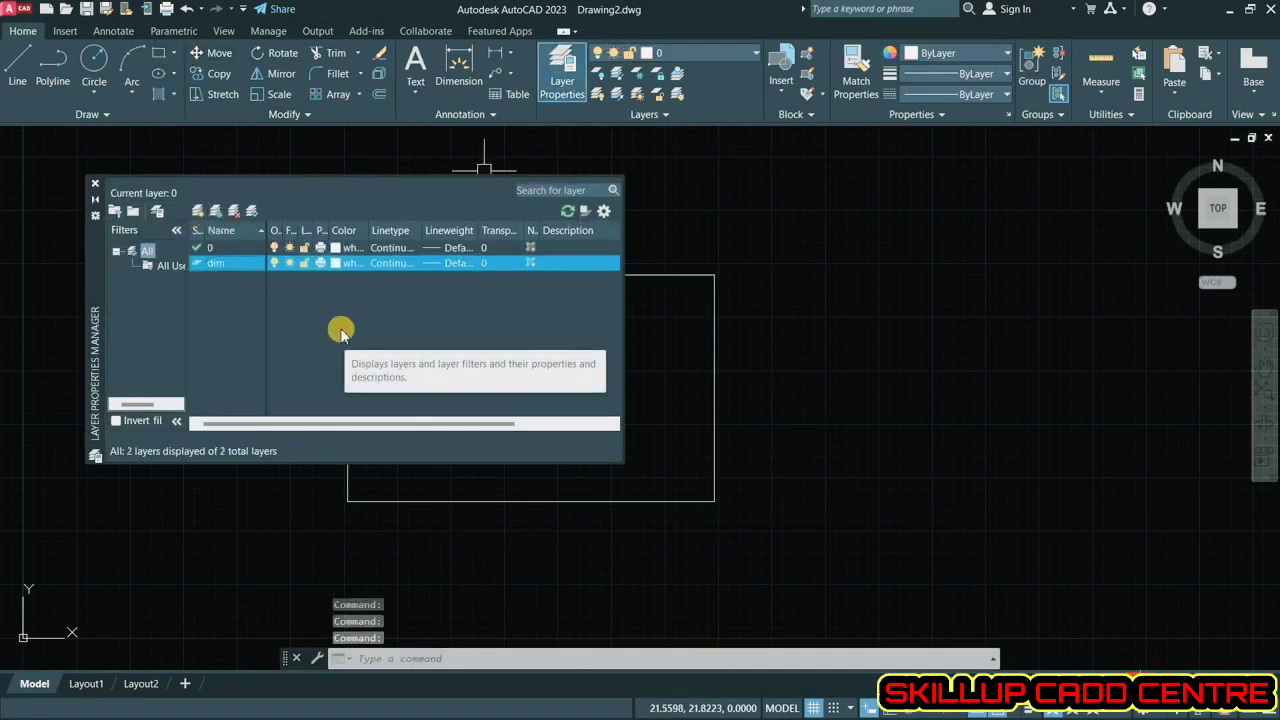
{"action": "left_click", "coordinate": [340, 262]}
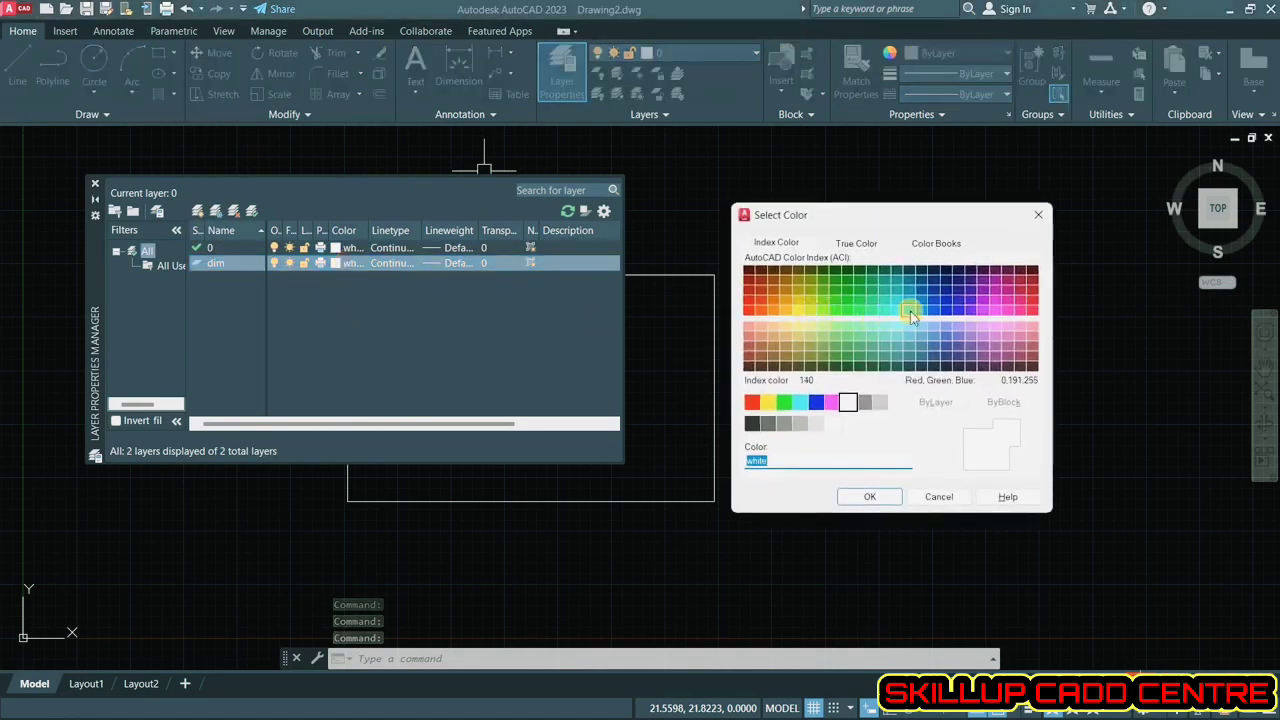
{"action": "left_click", "coordinate": [875, 316]}
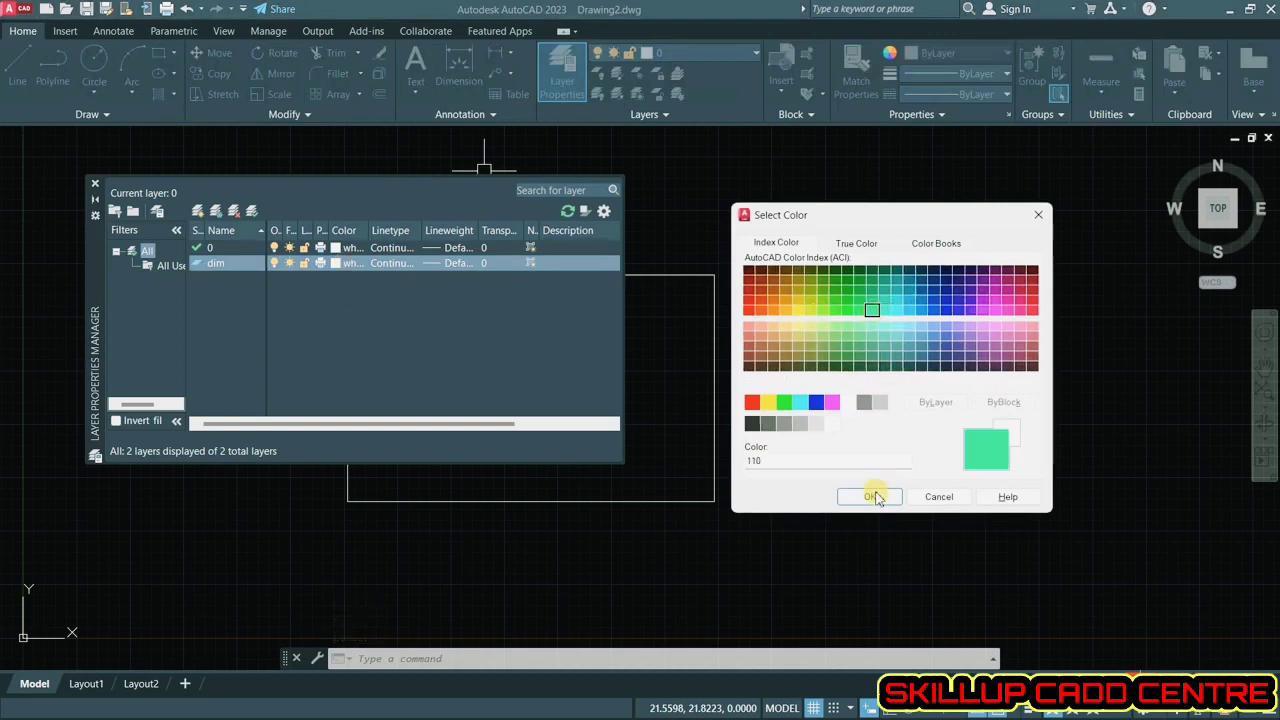
{"action": "left_click", "coordinate": [869, 496]}
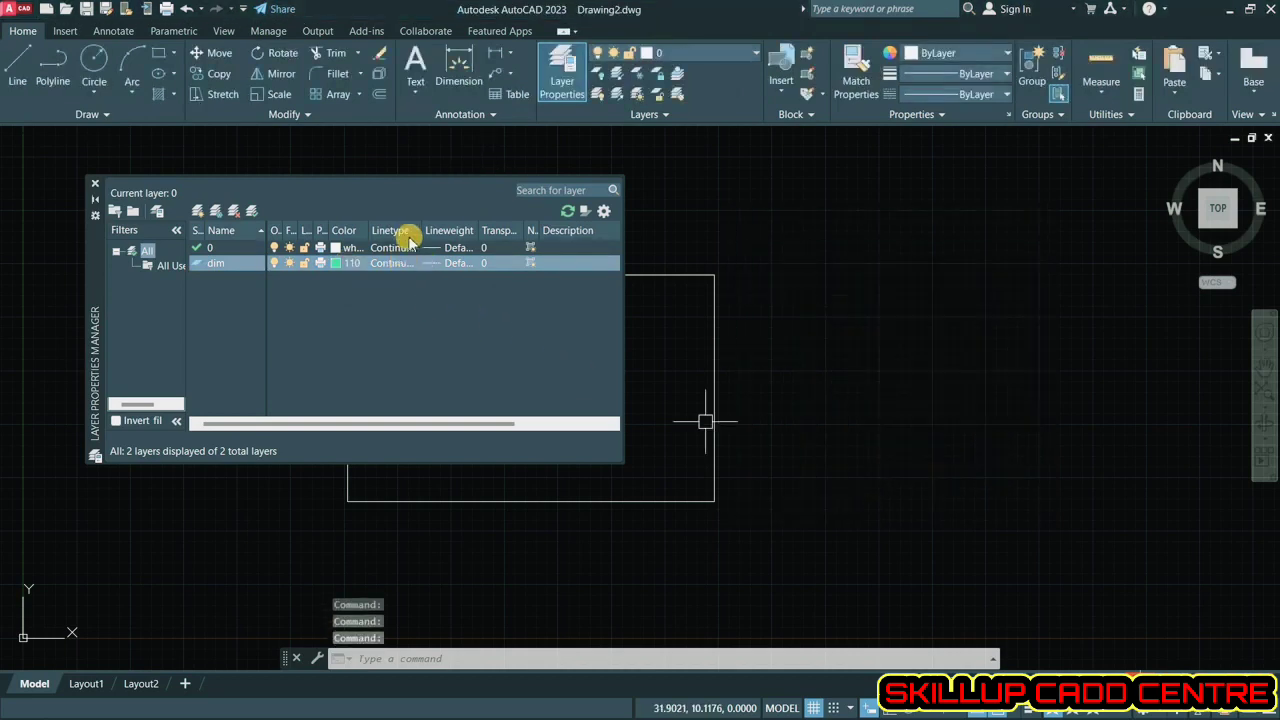
- Widen the Linetype column and create a layer named track with colour index 50
{"action": "left_click_drag", "start_coordinate": [420, 232], "coordinate": [521, 236]}
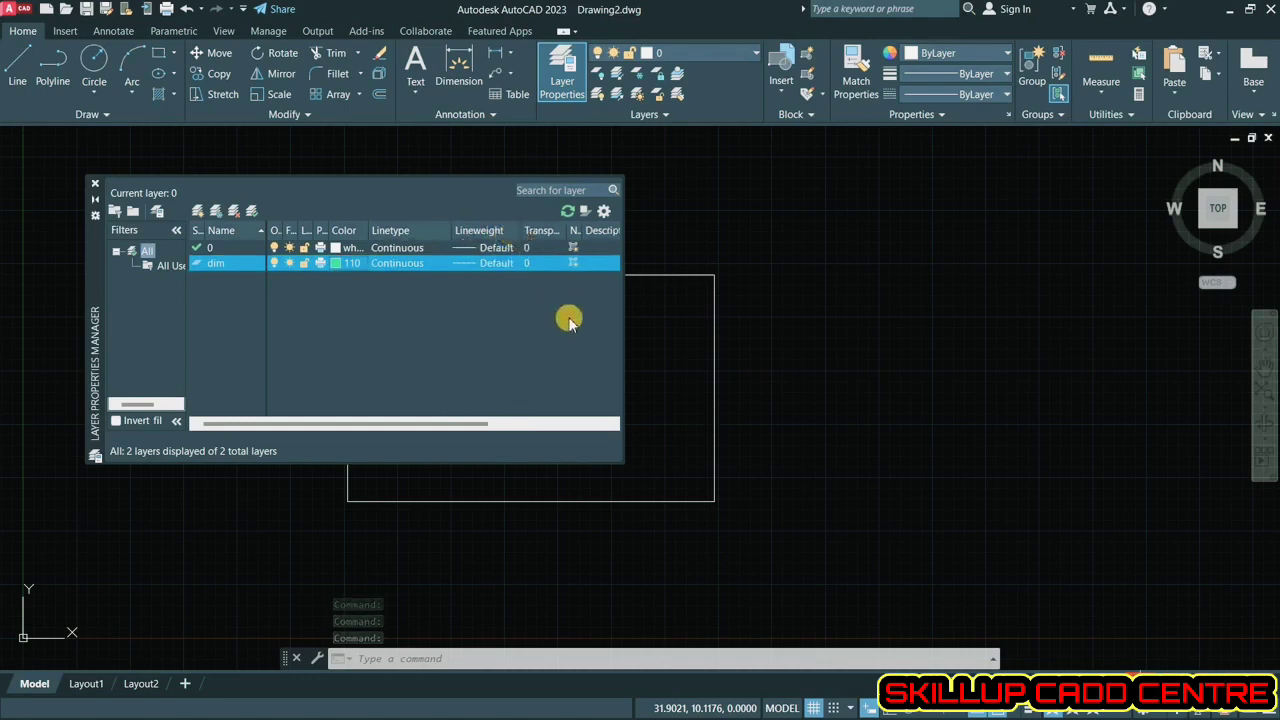
{"action": "left_click", "coordinate": [198, 211]}
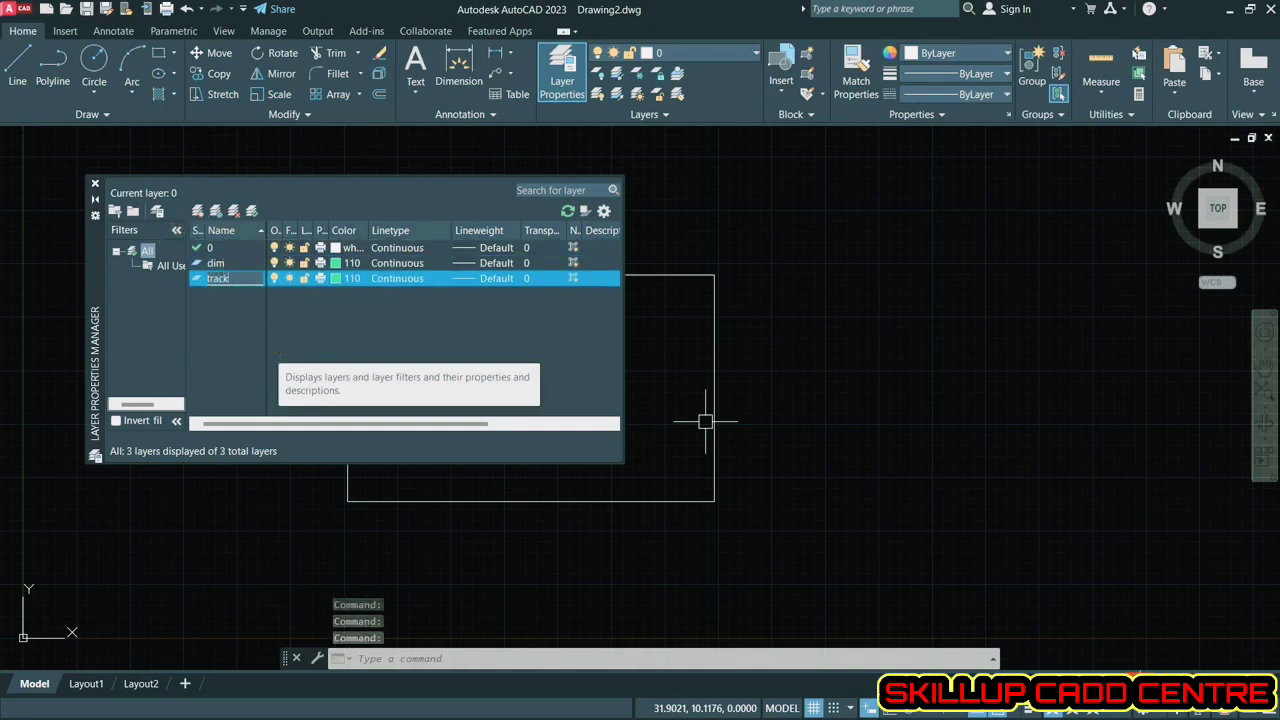
{"action": "left_click", "coordinate": [349, 278]}
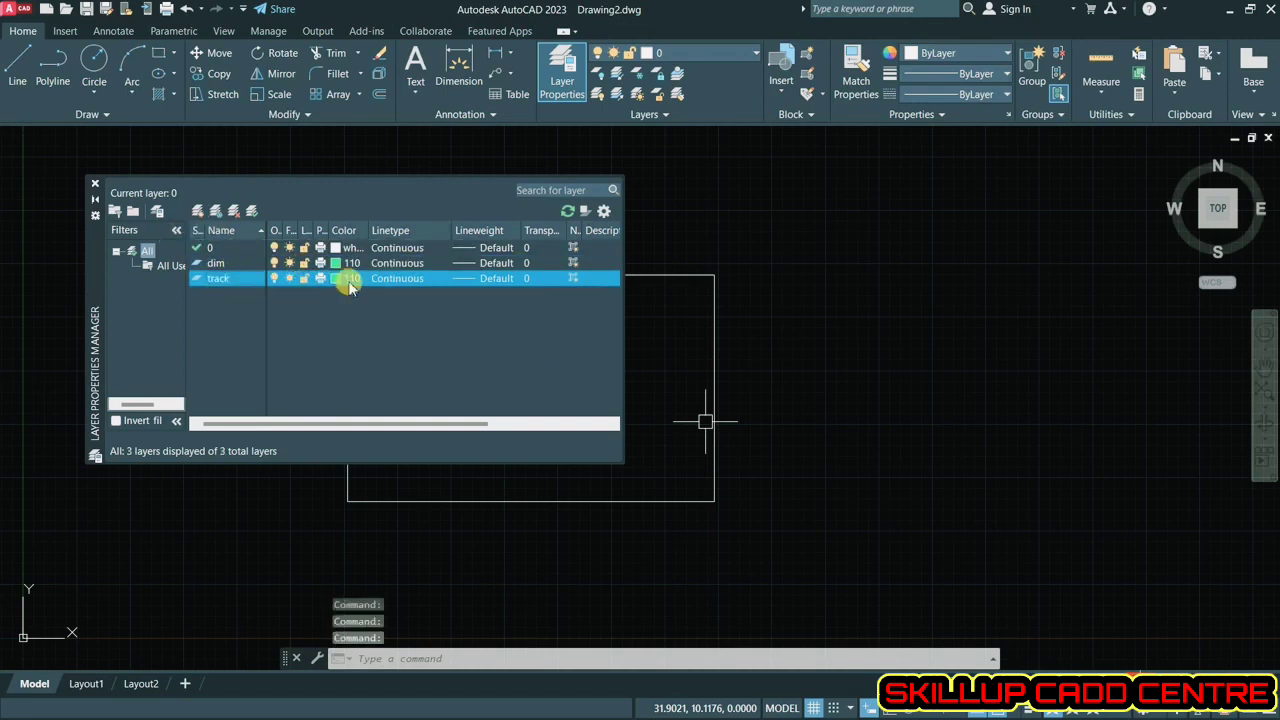
{"action": "left_click", "coordinate": [798, 301]}
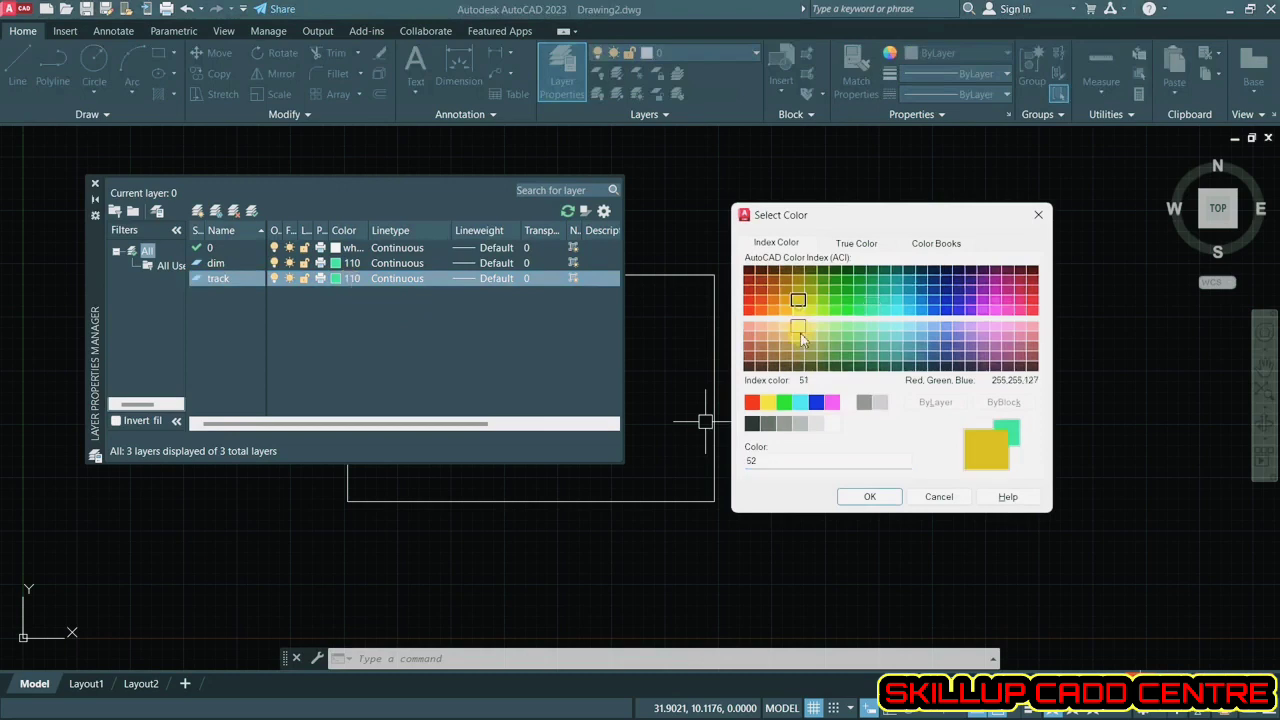
{"action": "left_click", "coordinate": [801, 315]}
{"action": "left_click", "coordinate": [870, 496]}
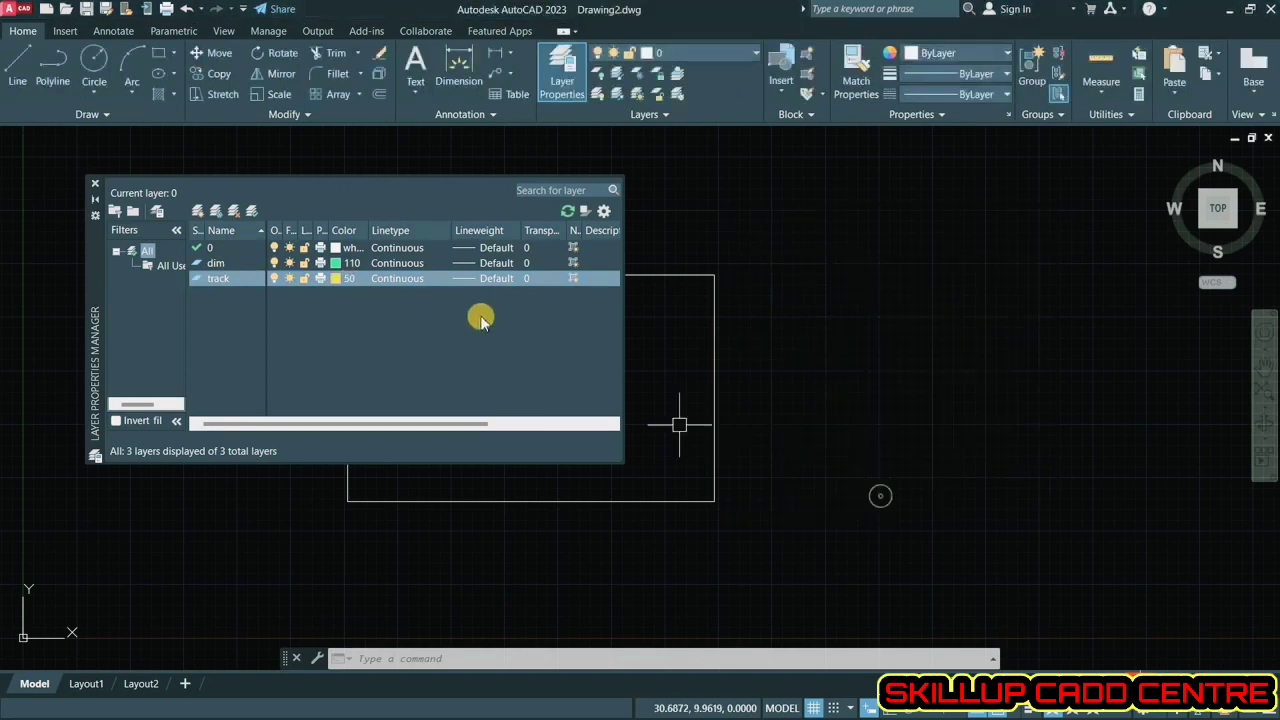
- Load the TRACKS linetype from acad.lin and assign it to the track layer
{"action": "left_click", "coordinate": [409, 280]}
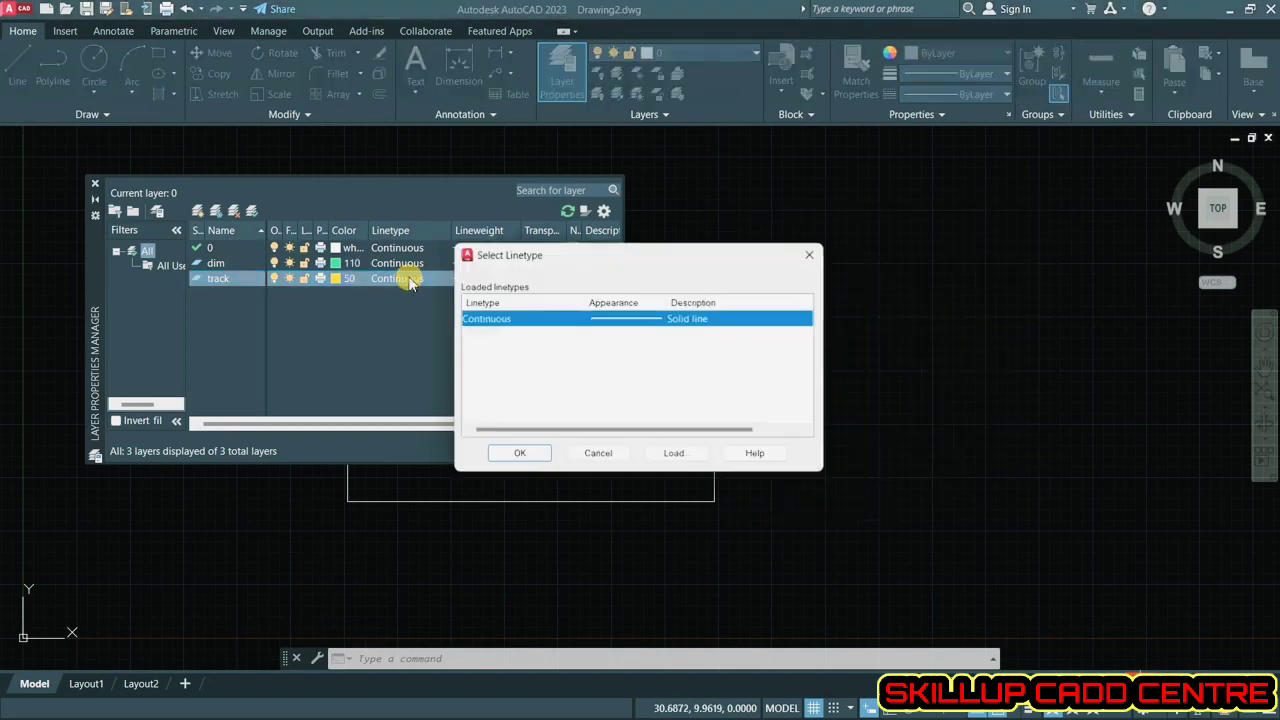
{"action": "left_click", "coordinate": [676, 455]}
{"action": "scroll", "coordinate": [680, 370], "scroll_direction": "down", "scroll_amount": 10}
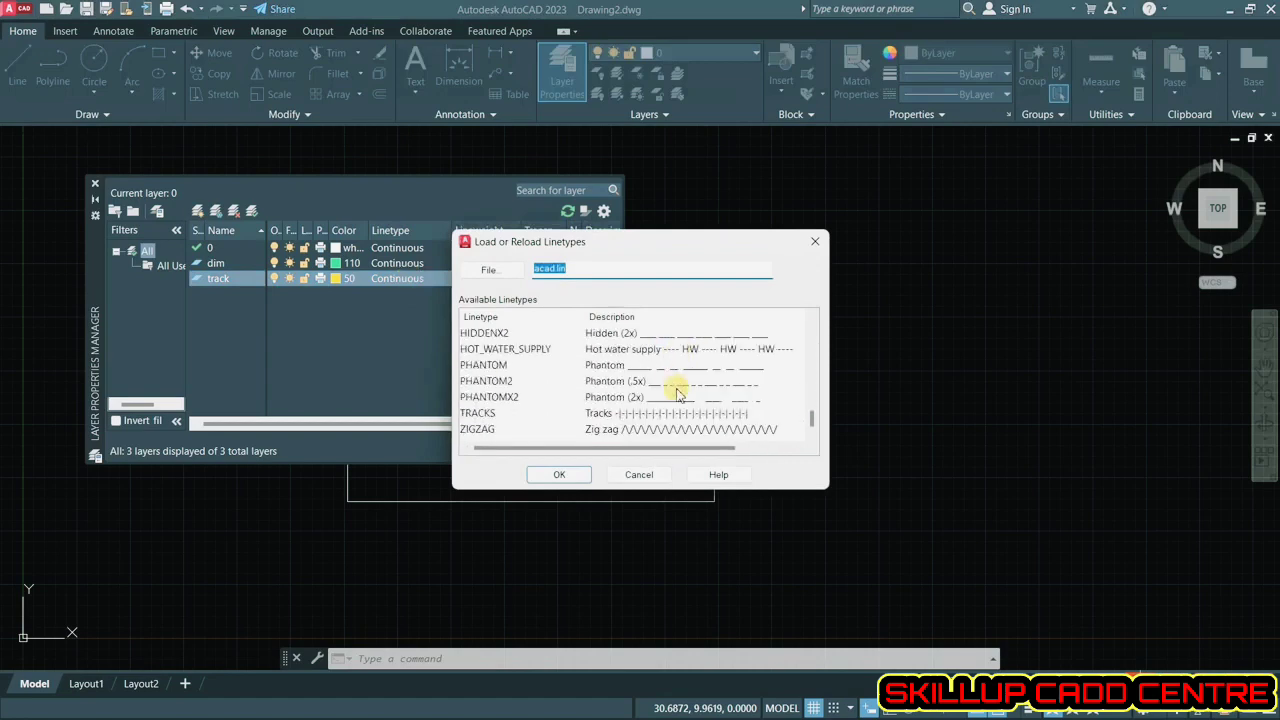
{"action": "left_click", "coordinate": [561, 475]}
{"action": "left_click", "coordinate": [593, 338]}
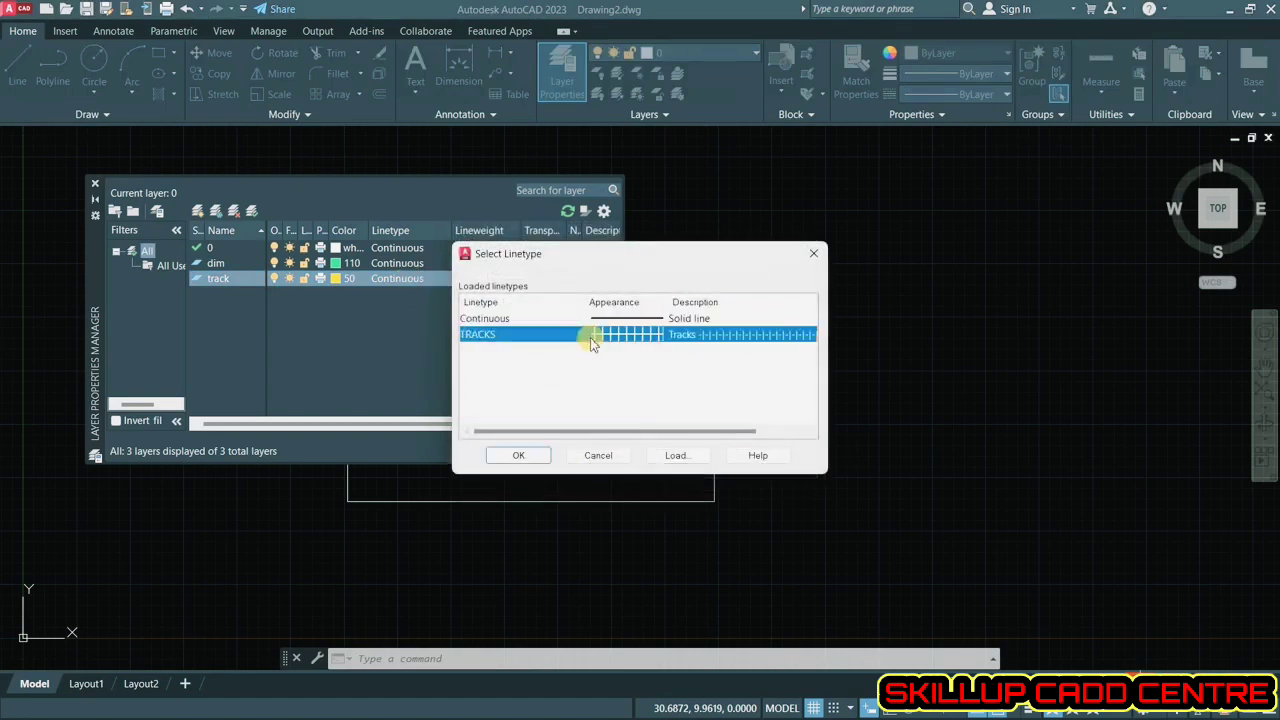
{"action": "left_click", "coordinate": [518, 456]}
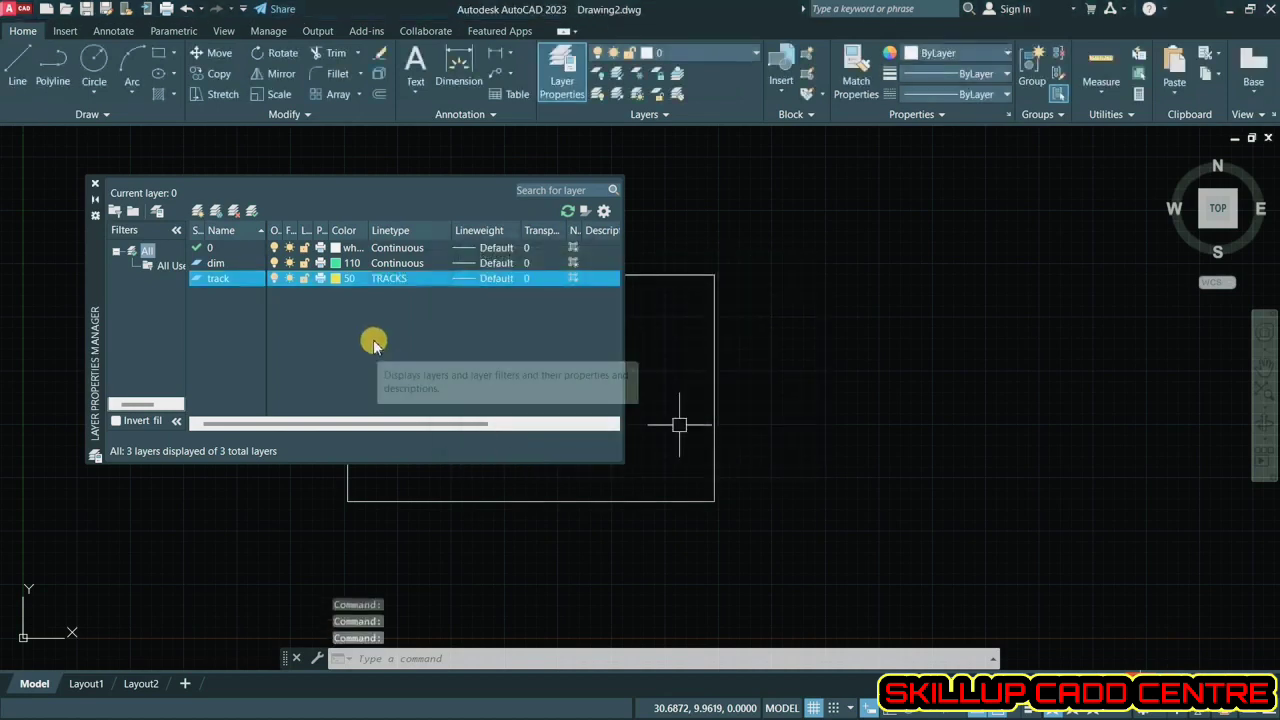
- Create a layer named pipe and set its colour to index 200
{"action": "left_click", "coordinate": [202, 213]}
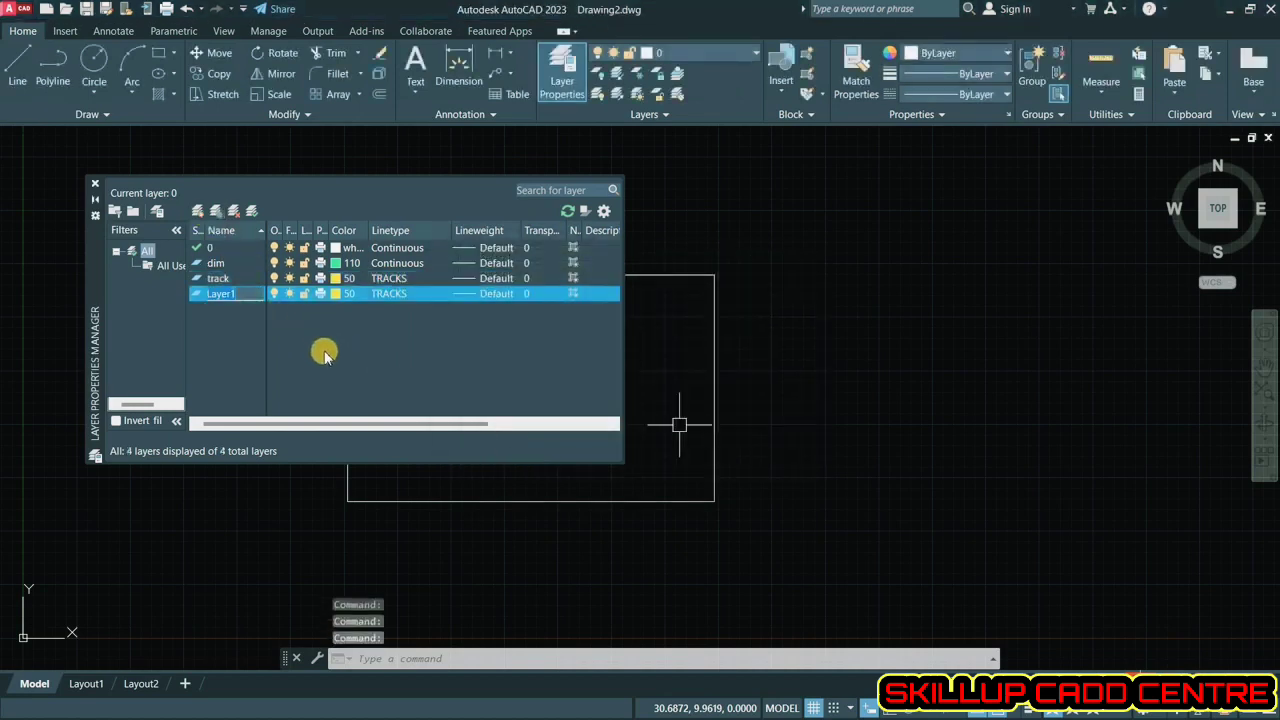
{"action": "type", "text": "pipe"}
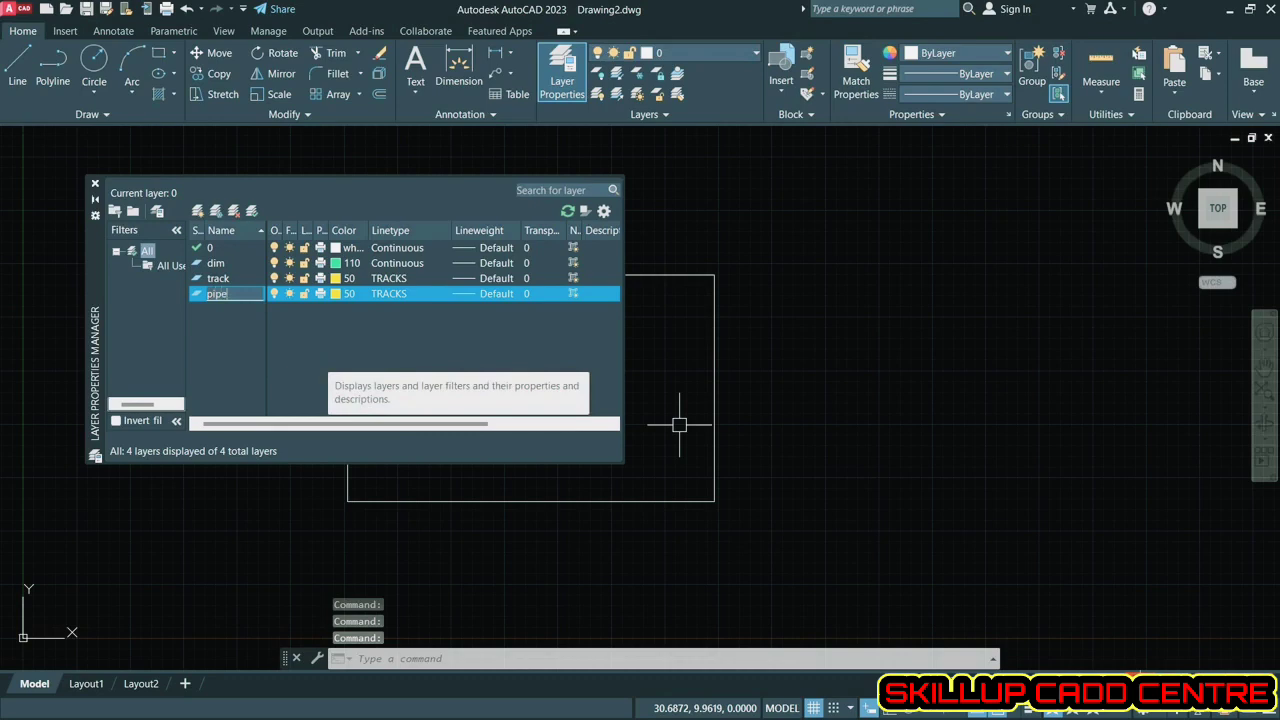
{"action": "left_click", "coordinate": [340, 293]}
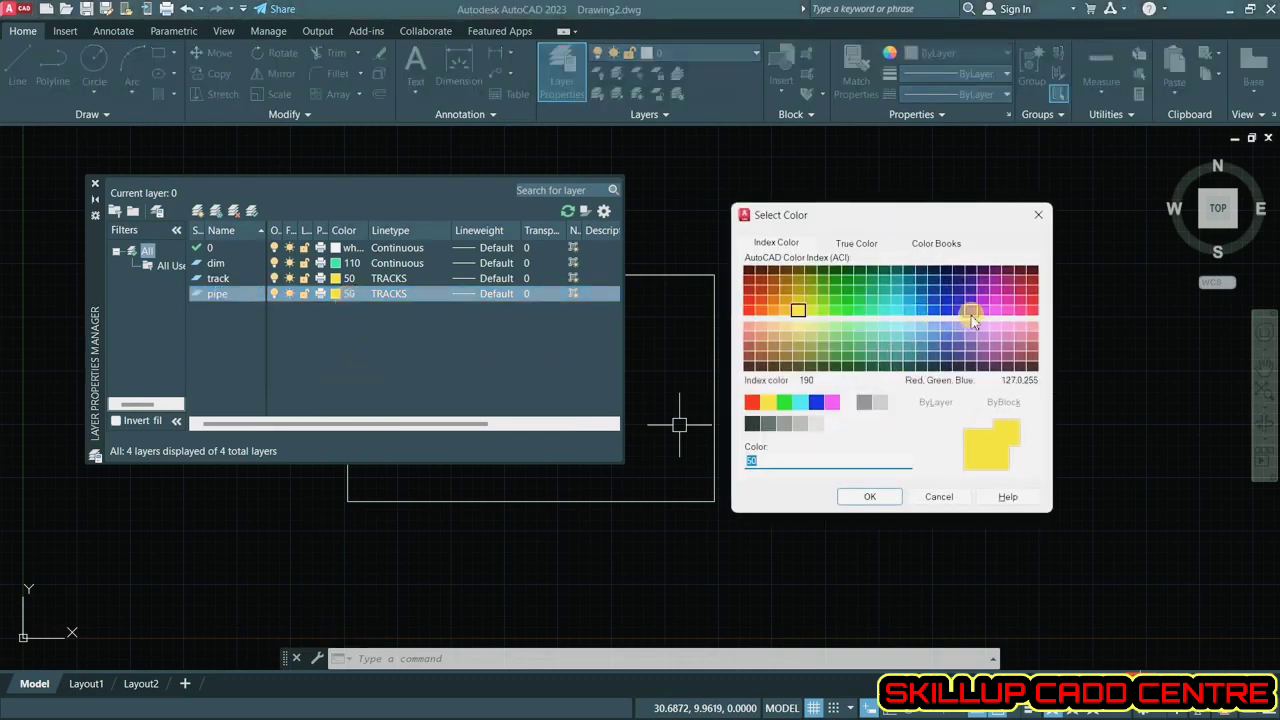
{"action": "left_click", "coordinate": [982, 312]}
{"action": "left_click", "coordinate": [870, 497]}
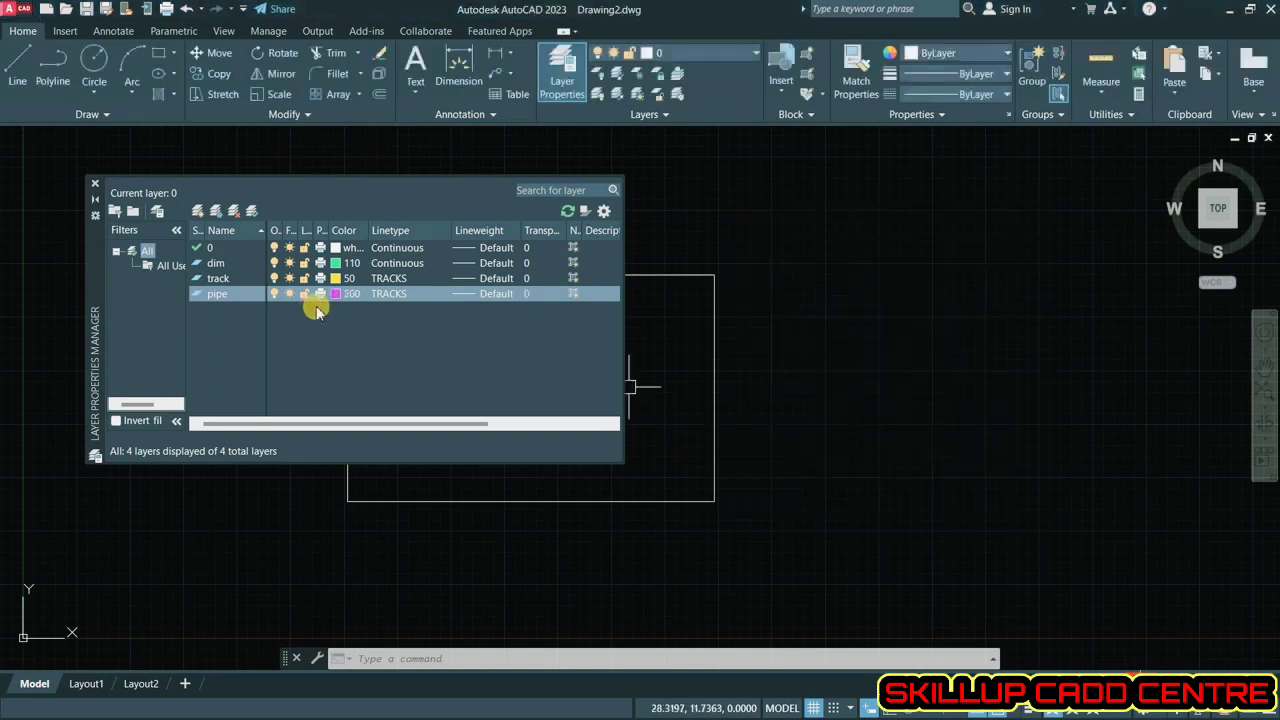
- Load the FENCELINE1 linetype and assign it to the pipe layer
{"action": "left_click", "coordinate": [410, 297]}
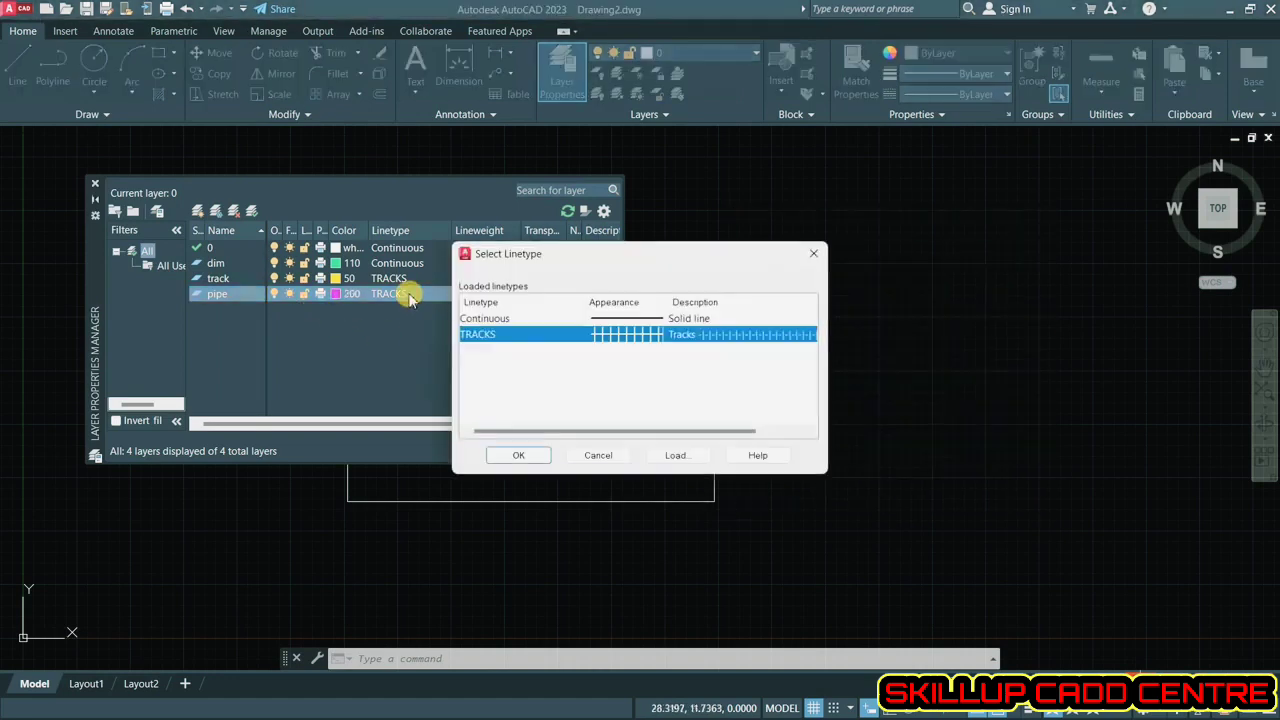
{"action": "left_click", "coordinate": [671, 457]}
{"action": "scroll", "coordinate": [737, 370], "scroll_direction": "down", "scroll_amount": 10}
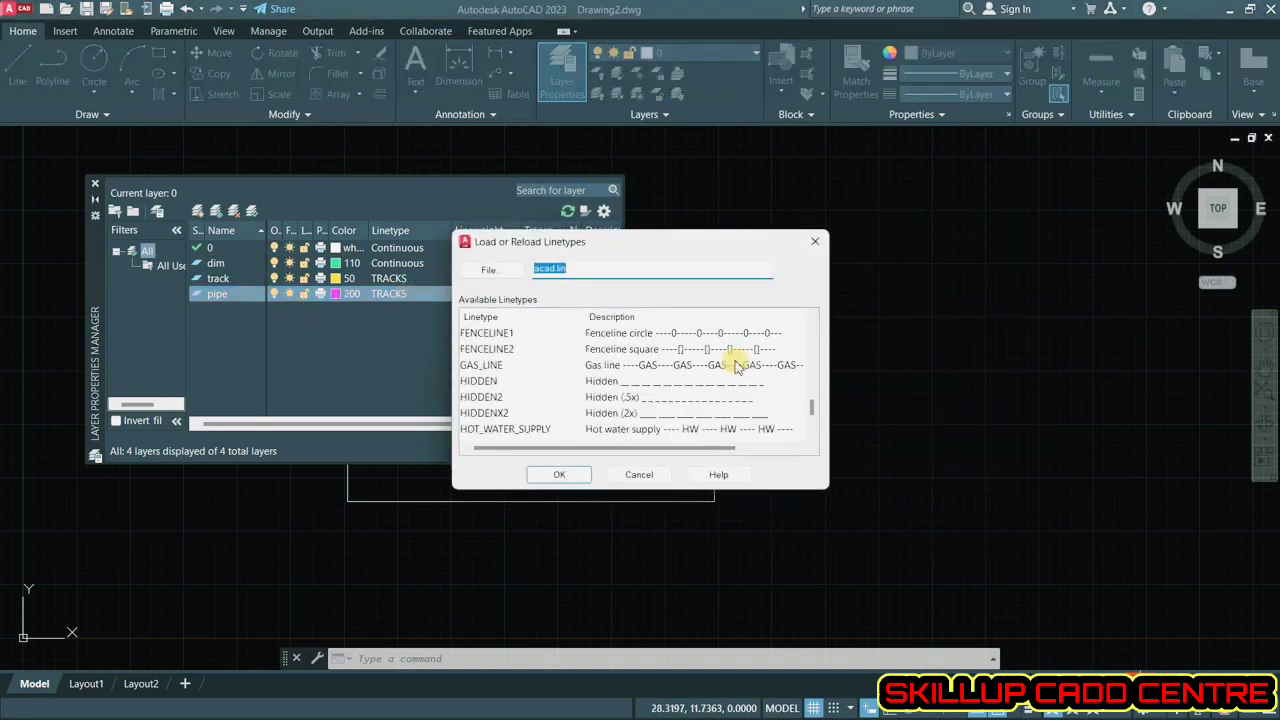
{"action": "left_click", "coordinate": [625, 334]}
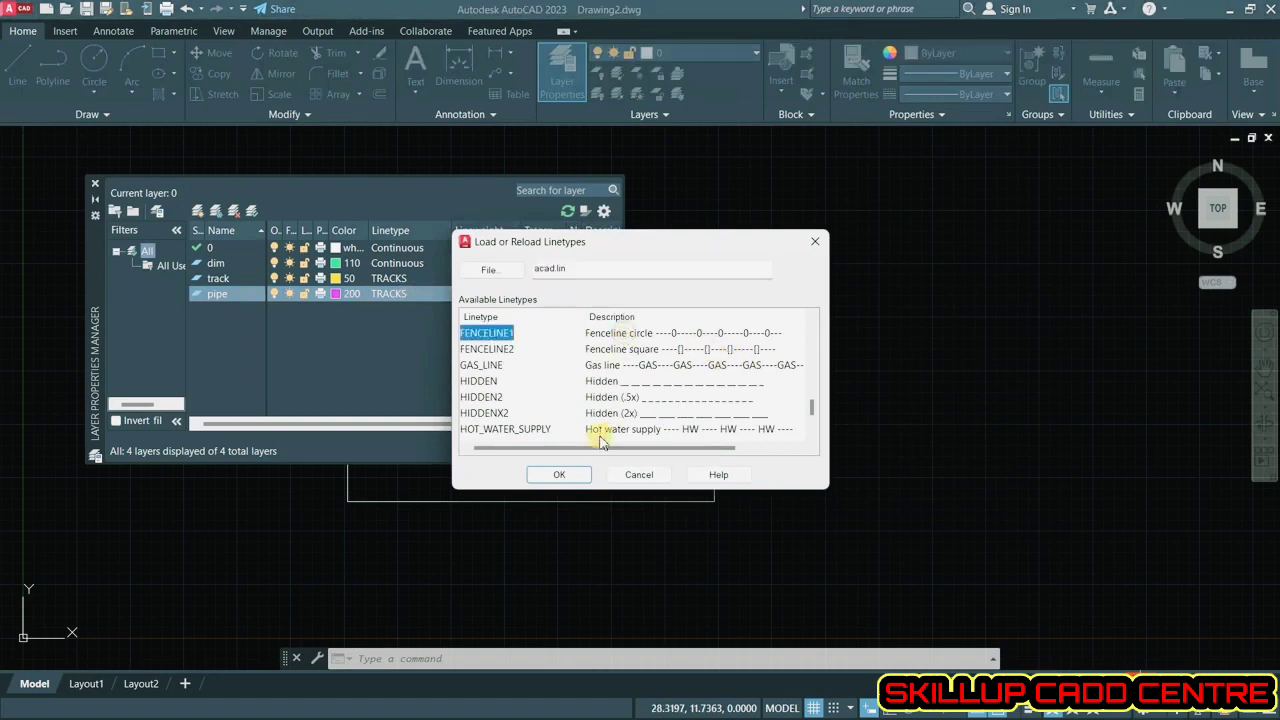
{"action": "left_click", "coordinate": [556, 476]}
{"action": "left_click", "coordinate": [593, 336]}
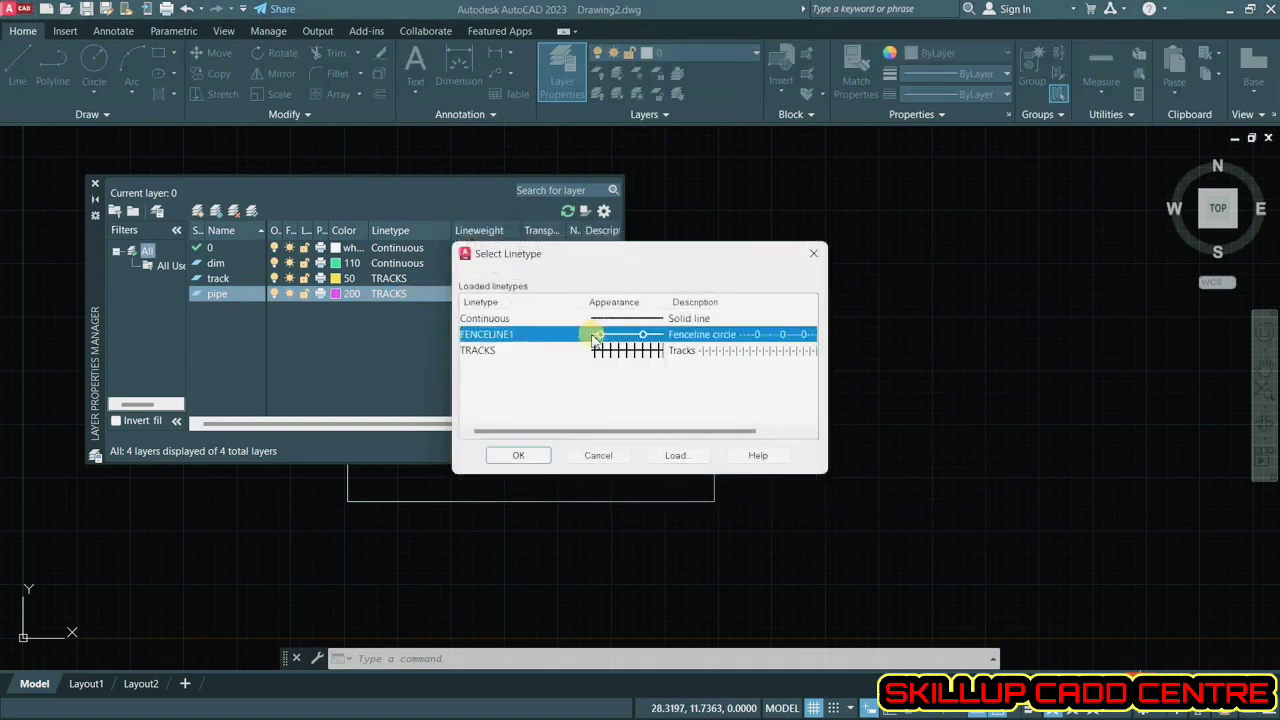
{"action": "left_click", "coordinate": [519, 456]}
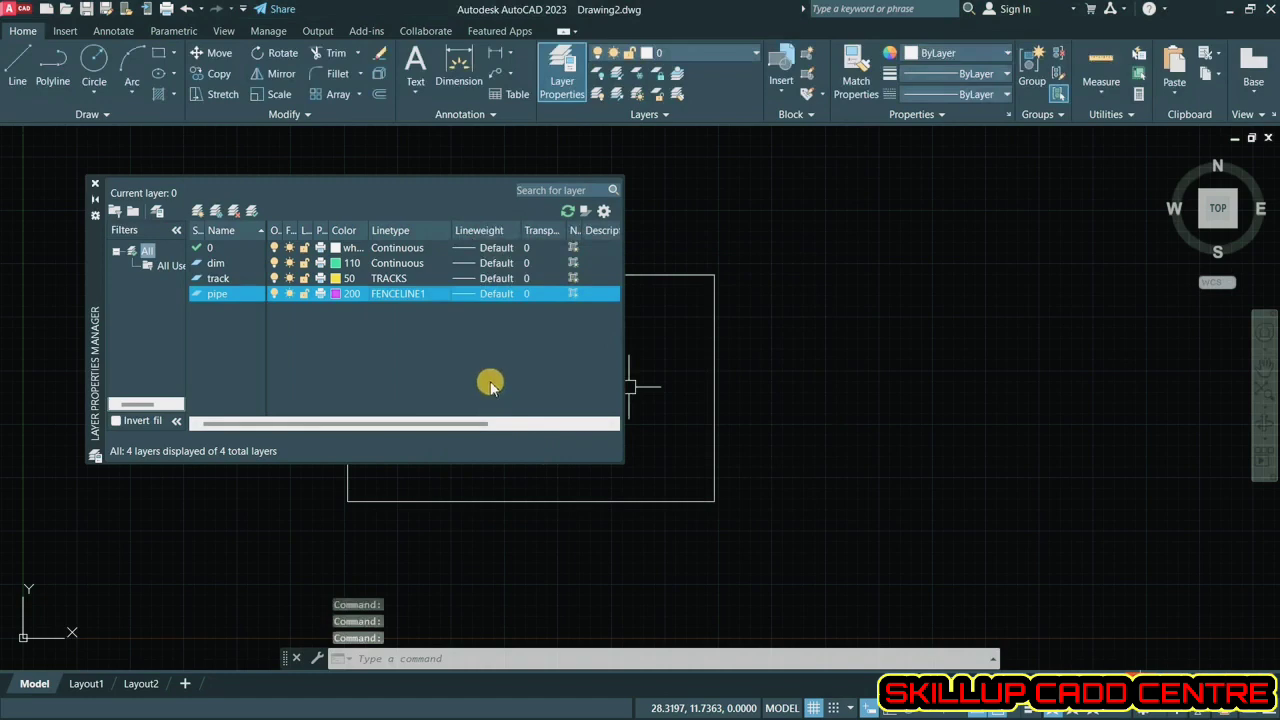
- Set the pipe layer's lineweight to 0.30 mm and close the Layer Properties Manager
{"action": "left_click", "coordinate": [484, 294]}
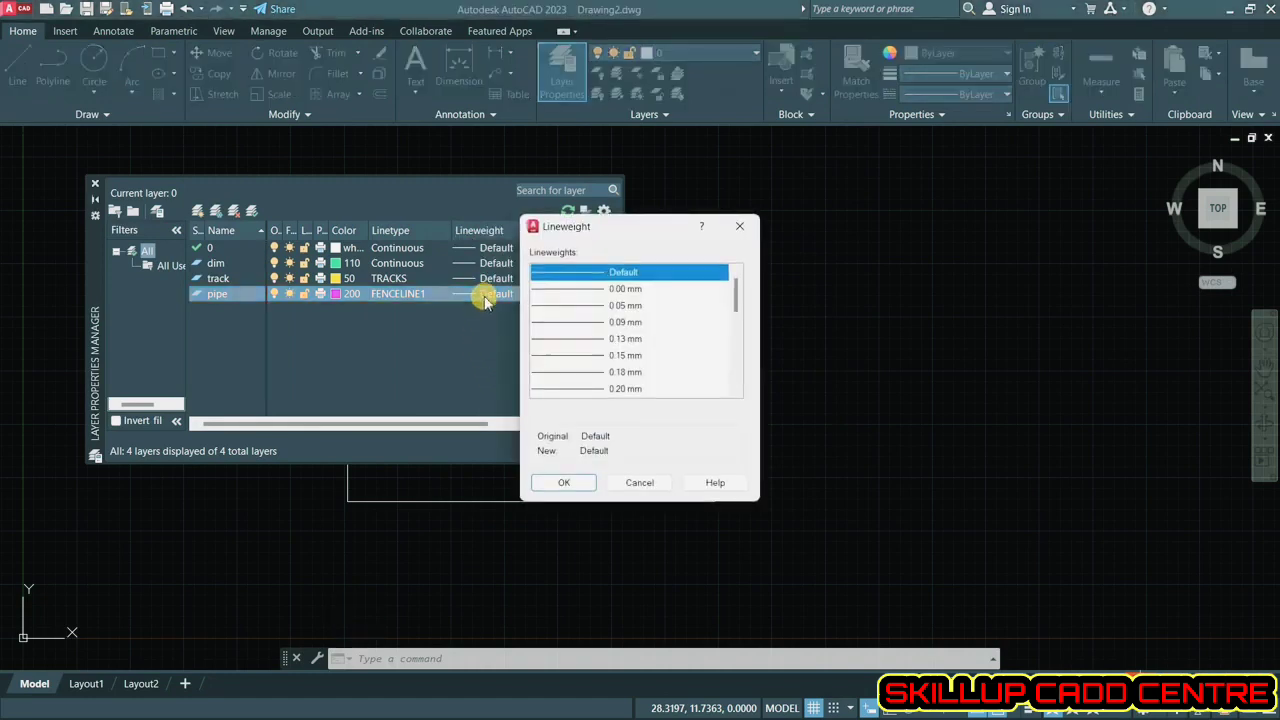
{"action": "scroll", "coordinate": [620, 330], "scroll_direction": "down", "scroll_amount": 3}
{"action": "left_click", "coordinate": [619, 323]}
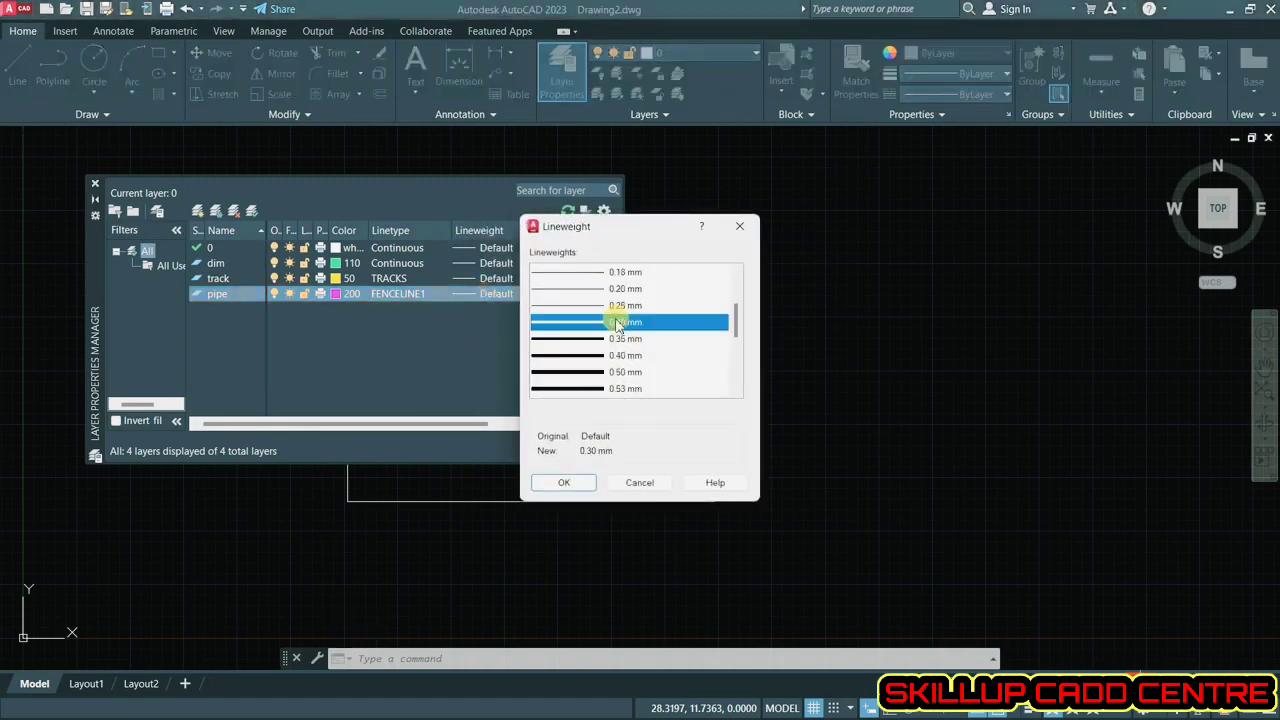
{"action": "left_click", "coordinate": [566, 484]}
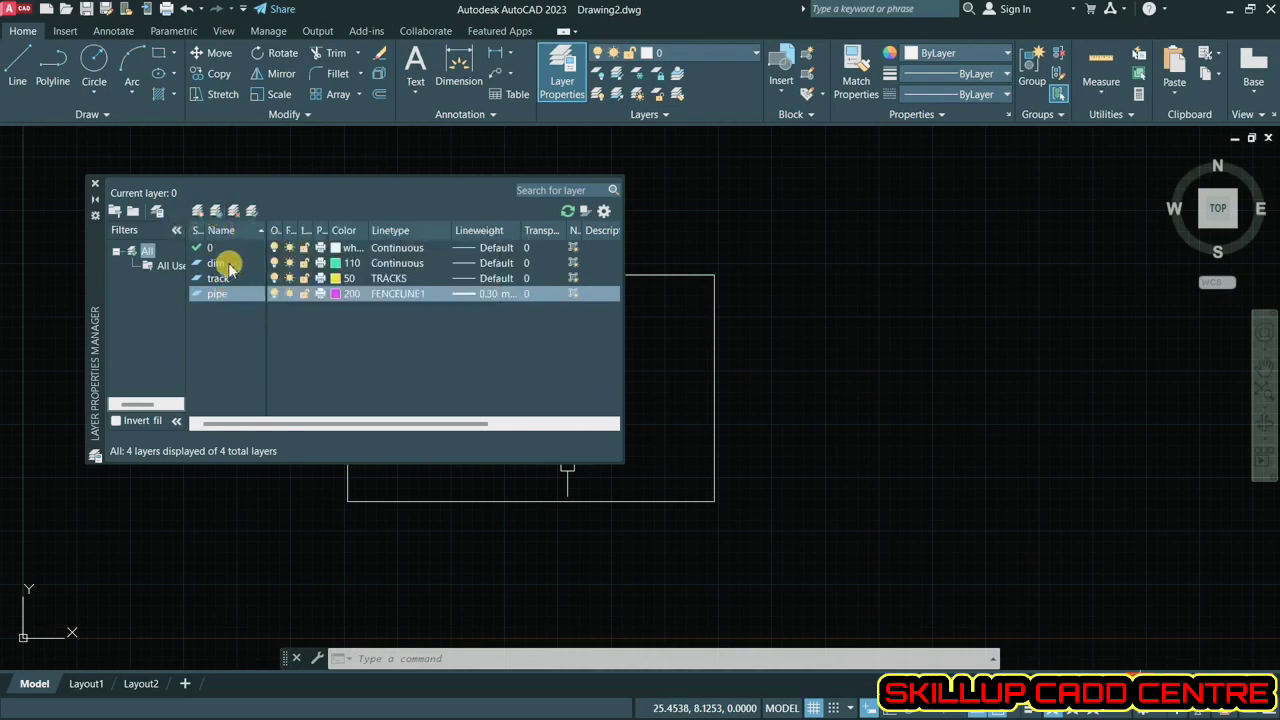
{"action": "left_click", "coordinate": [94, 186]}
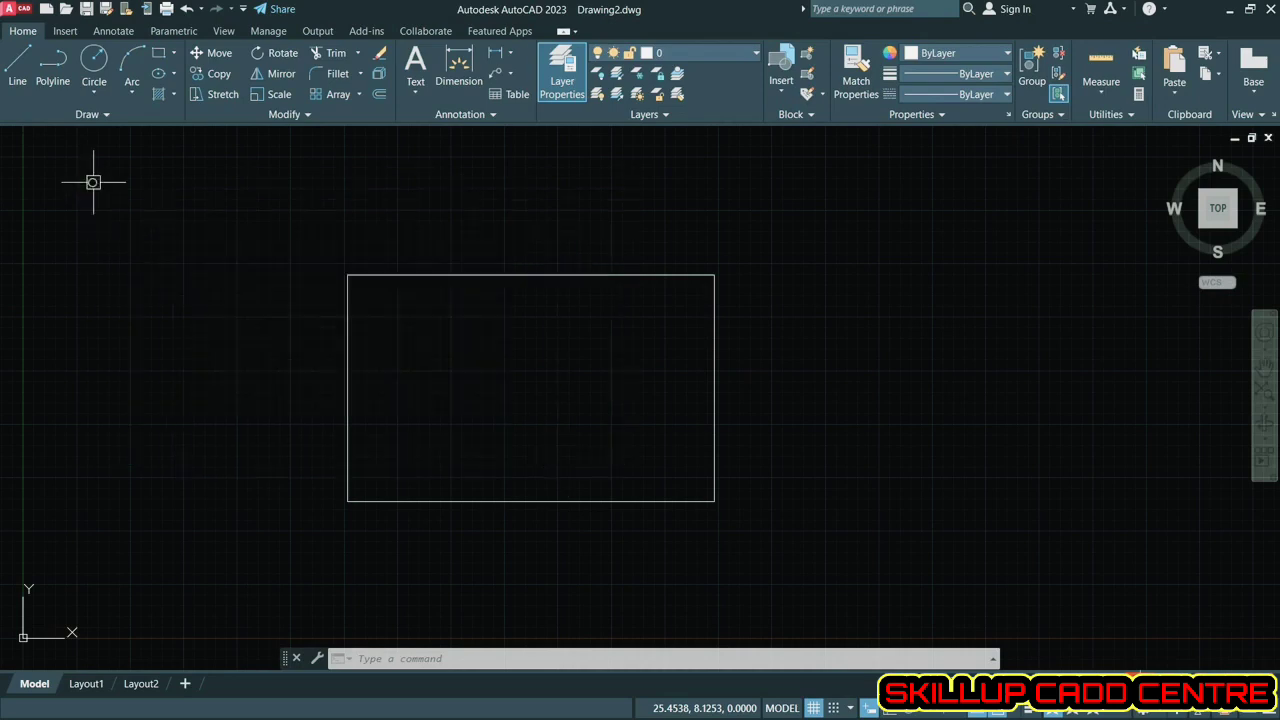
- Make dim the current layer and dimension the rectangle's top edge and right edge, placing both dimensions outside it
{"action": "left_click", "coordinate": [706, 55]}
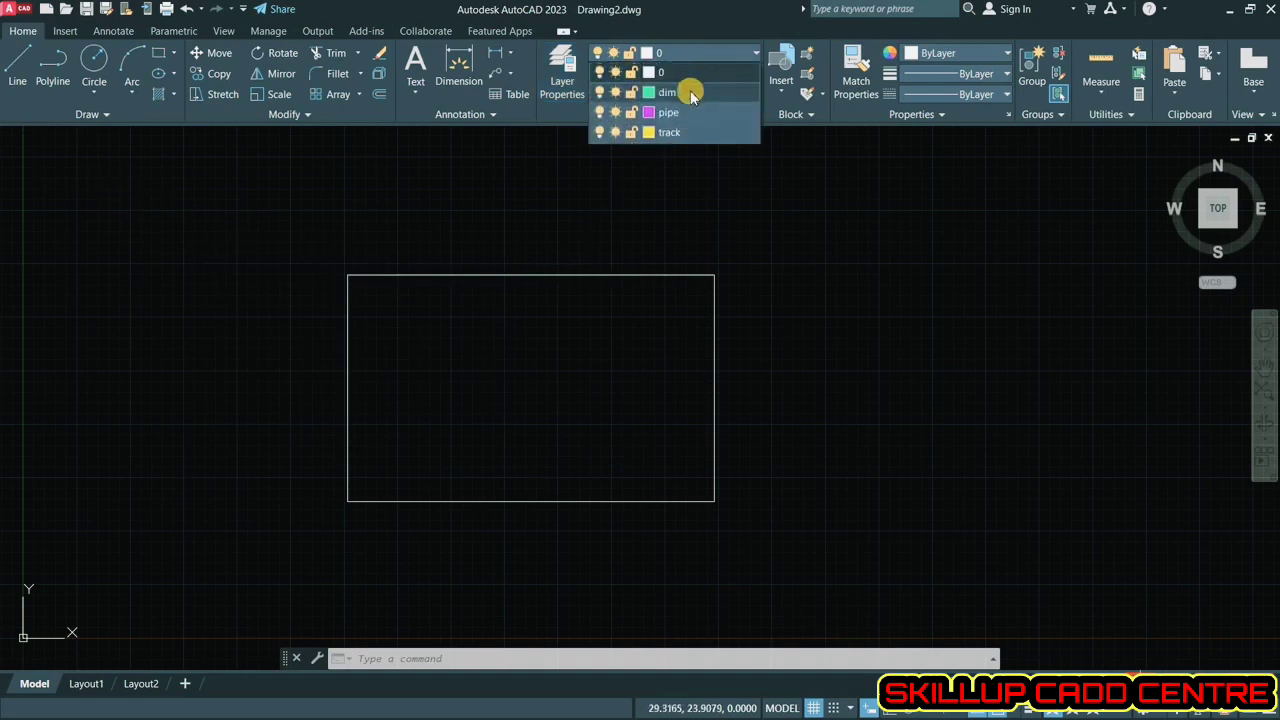
{"action": "left_click", "coordinate": [690, 93]}
{"action": "left_click", "coordinate": [471, 79]}
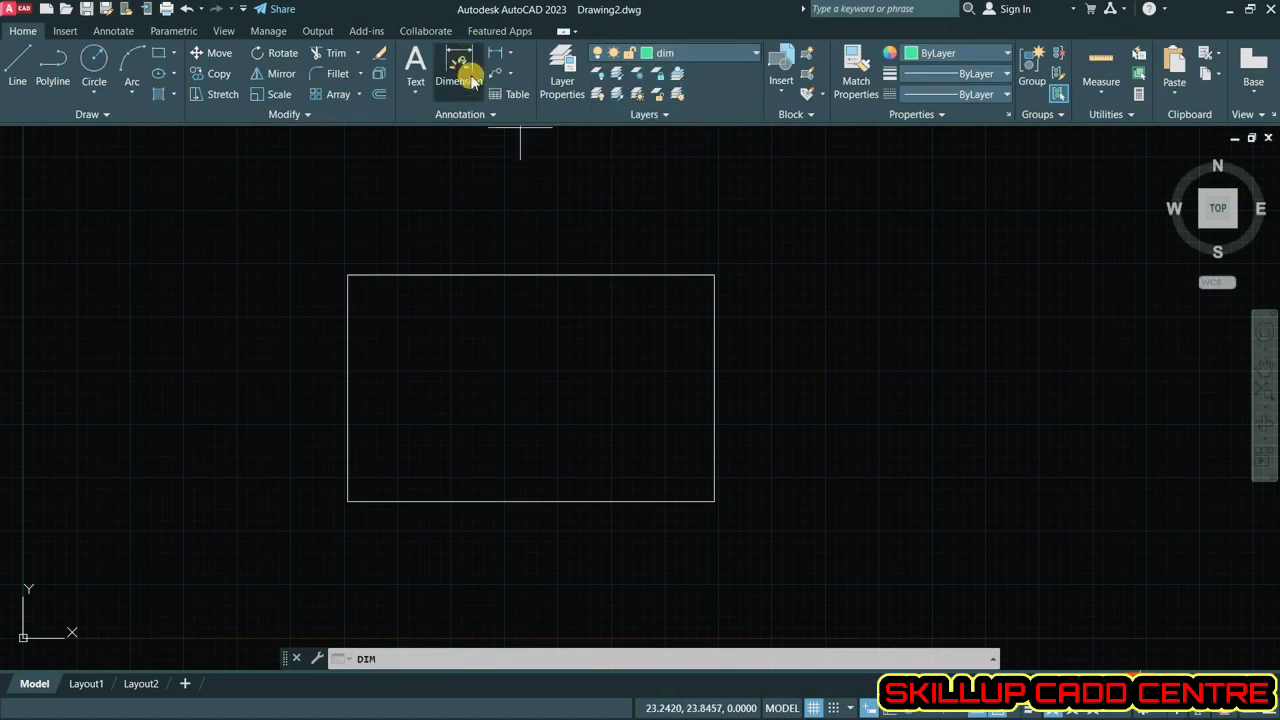
{"action": "left_click", "coordinate": [534, 272]}
{"action": "left_click", "coordinate": [540, 238]}
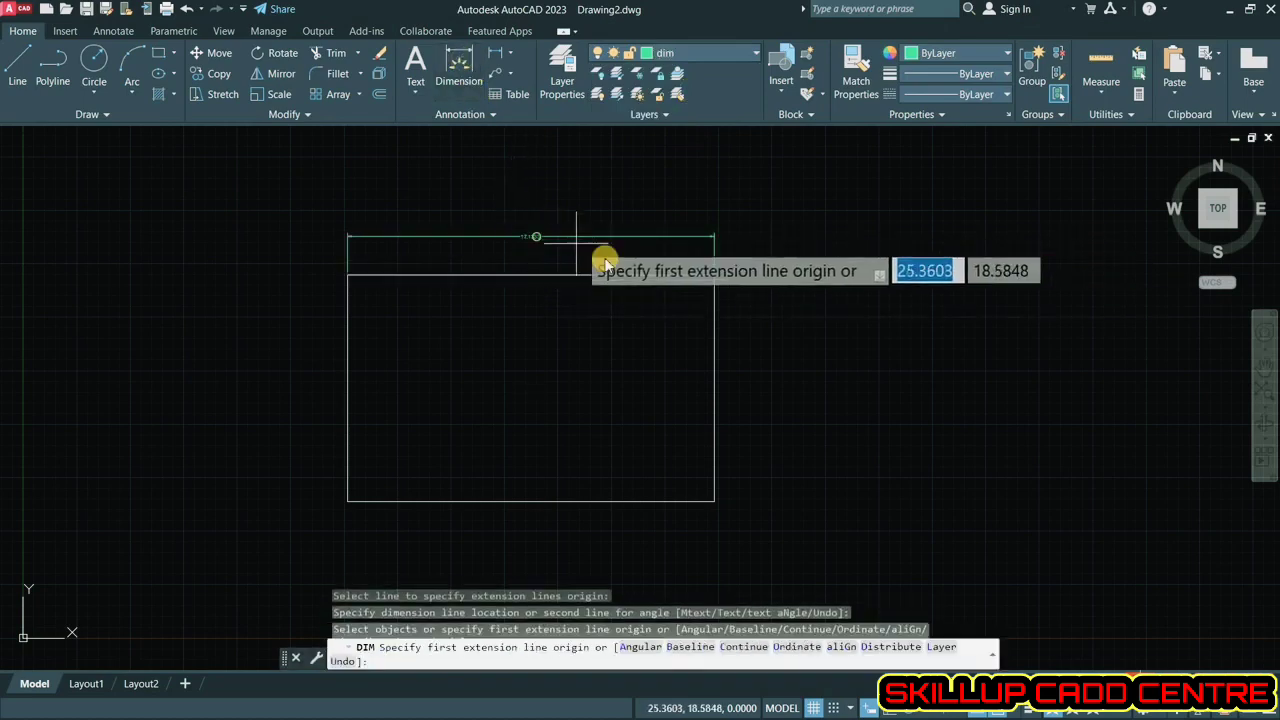
{"action": "key", "text": "Return"}
{"action": "left_click", "coordinate": [714, 316]}
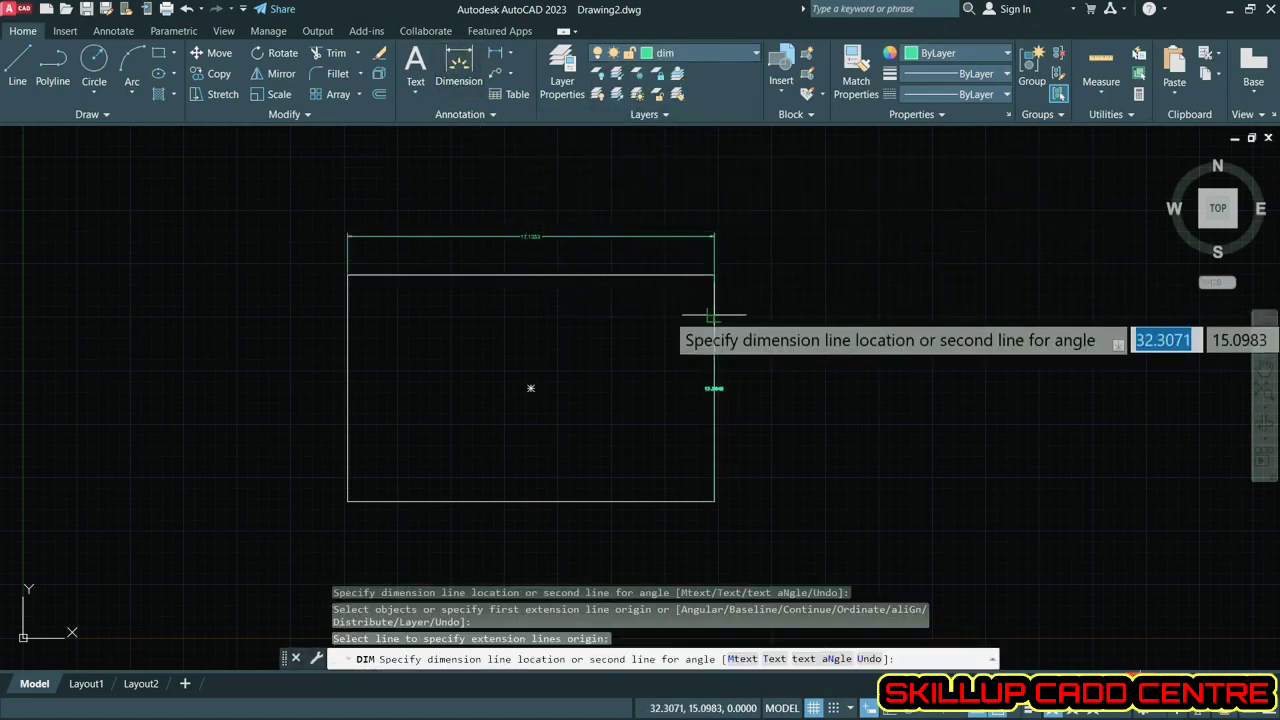
{"action": "left_click", "coordinate": [749, 335]}
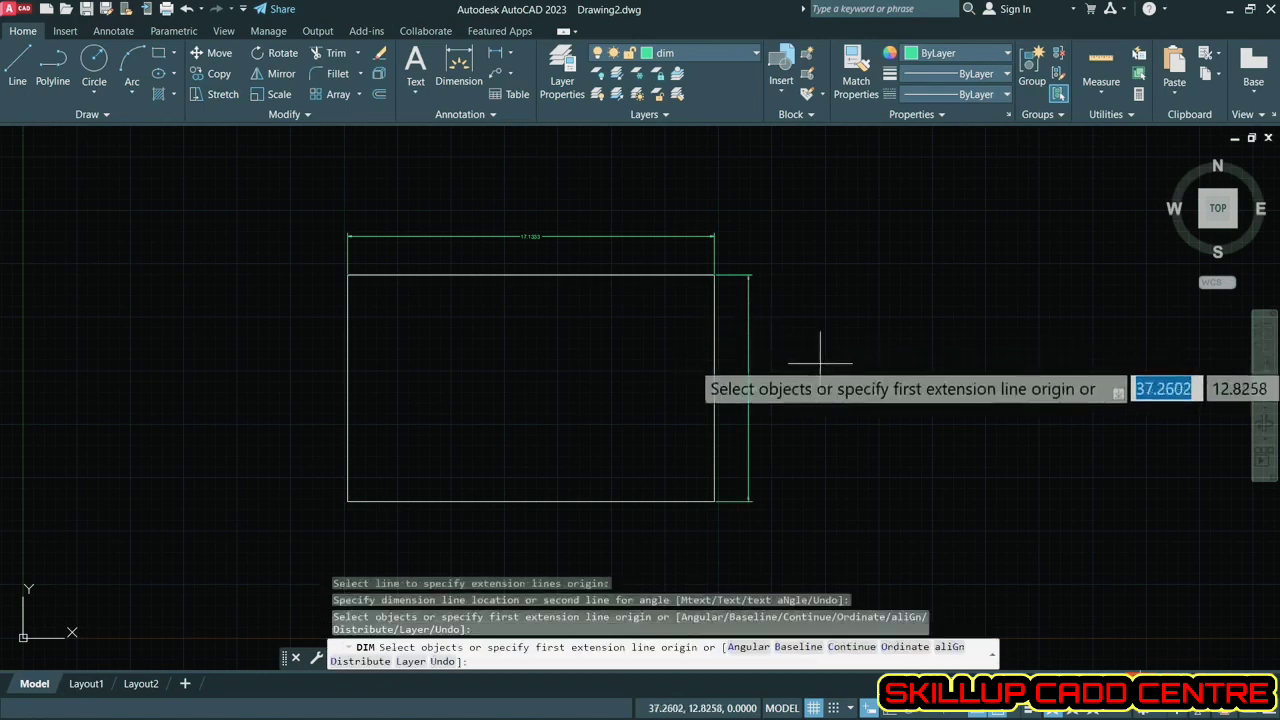
{"action": "key", "text": "Return"}
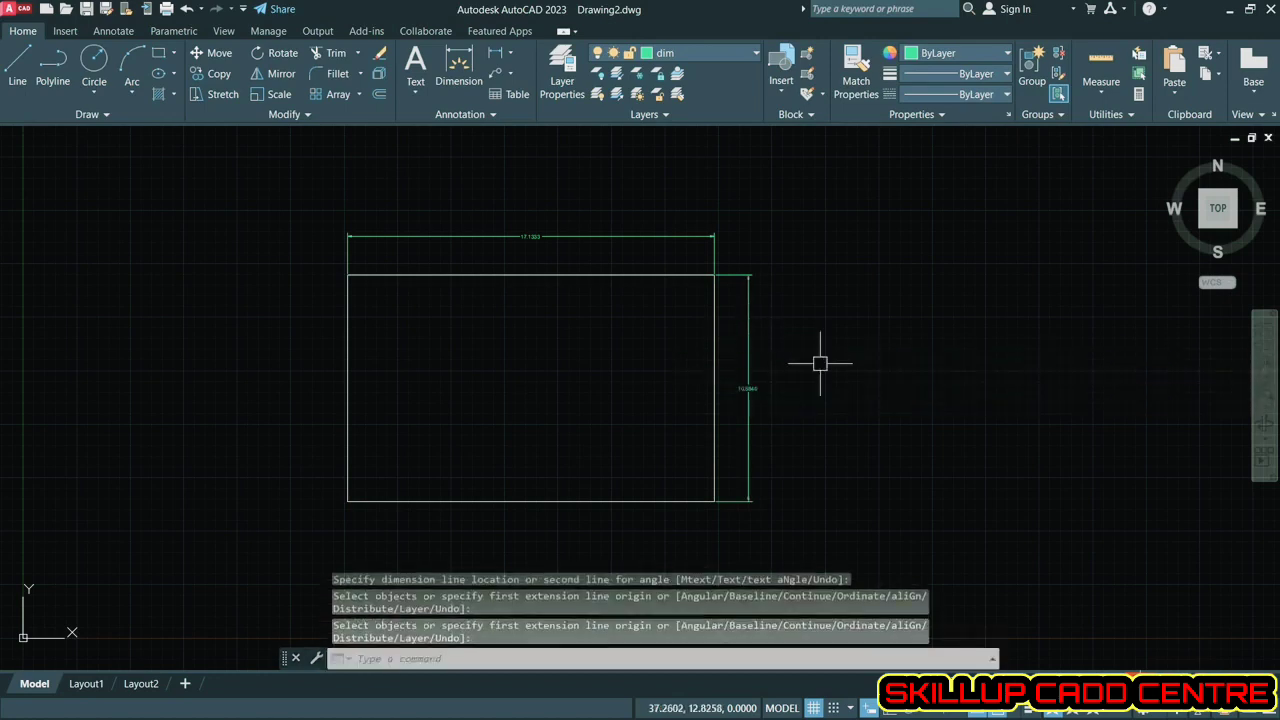
- Make pipe the current layer and draw a three-segment polyline just inside the rectangle's top, right and bottom edges
{"action": "left_click", "coordinate": [678, 54]}
{"action": "left_click", "coordinate": [668, 132]}
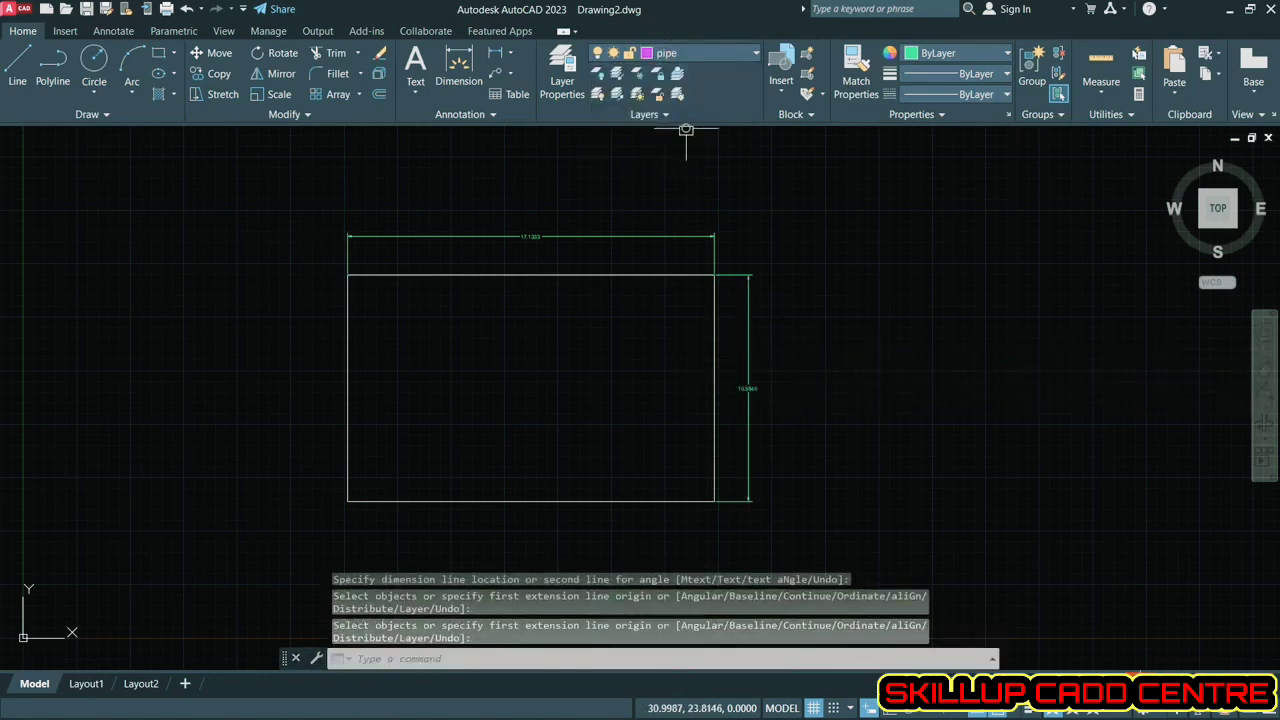
{"action": "left_click", "coordinate": [53, 65]}
{"action": "left_click", "coordinate": [360, 293]}
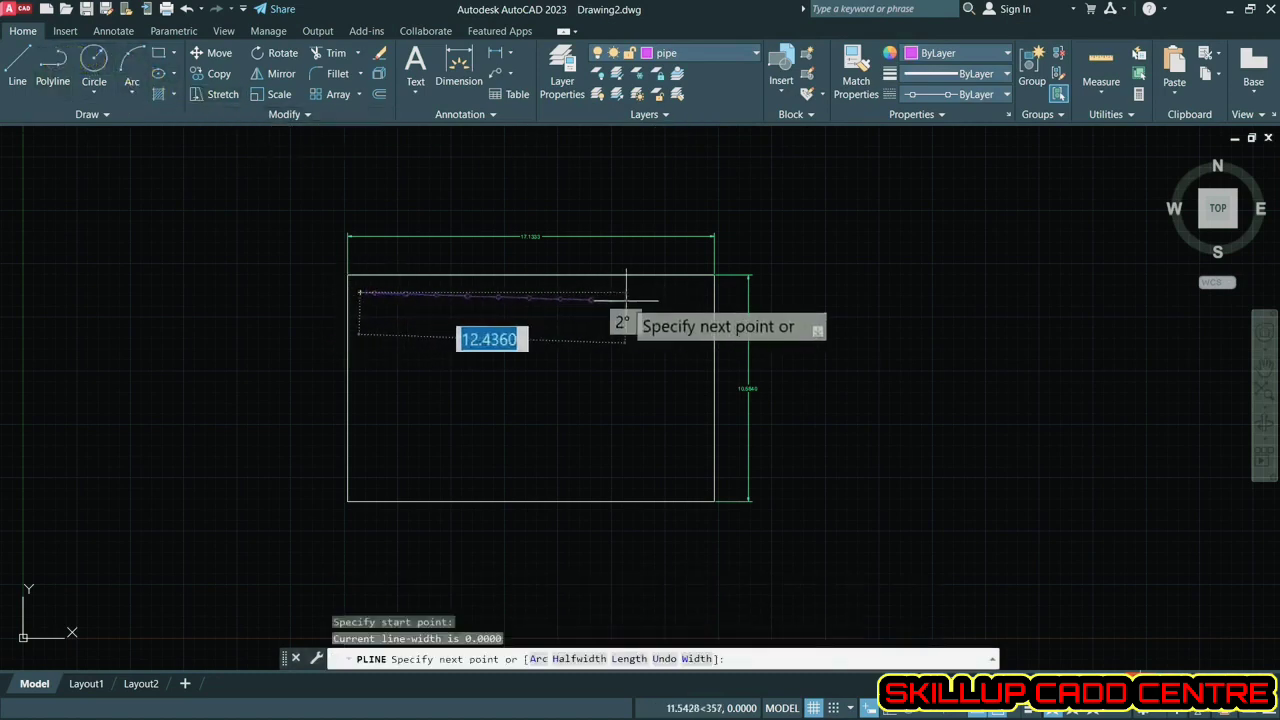
{"action": "left_click", "coordinate": [693, 291]}
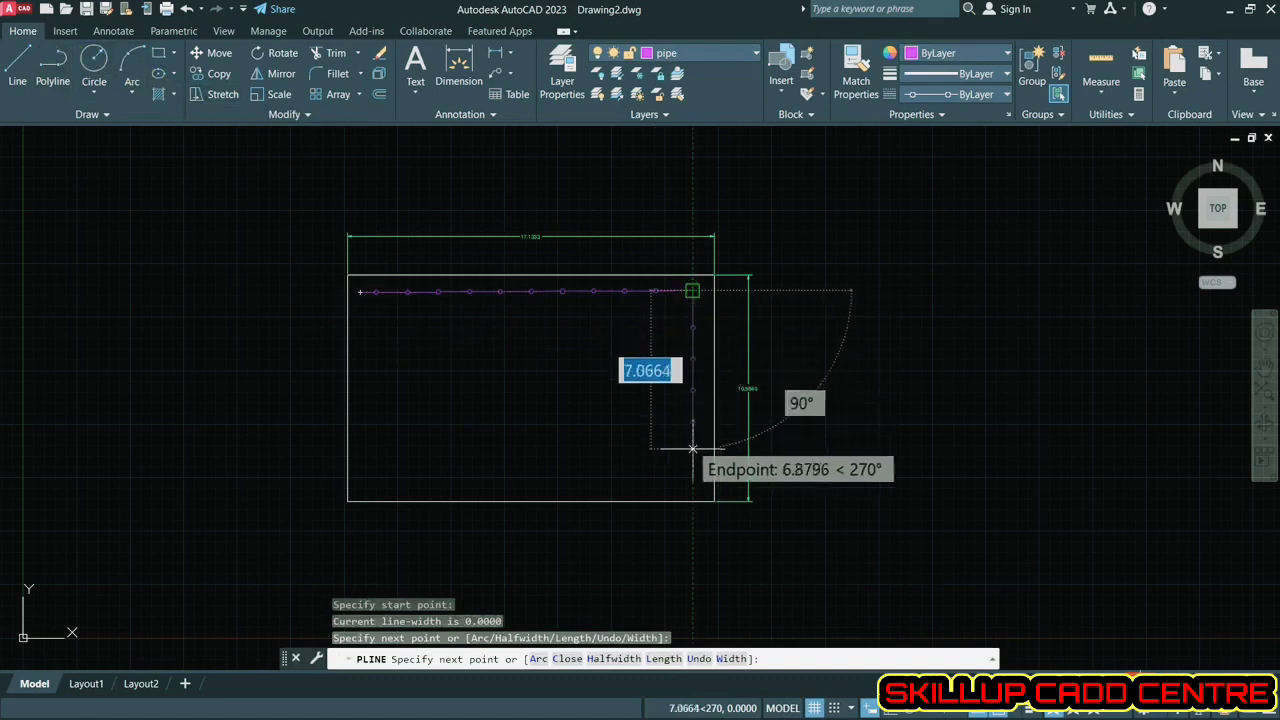
{"action": "left_click", "coordinate": [694, 483]}
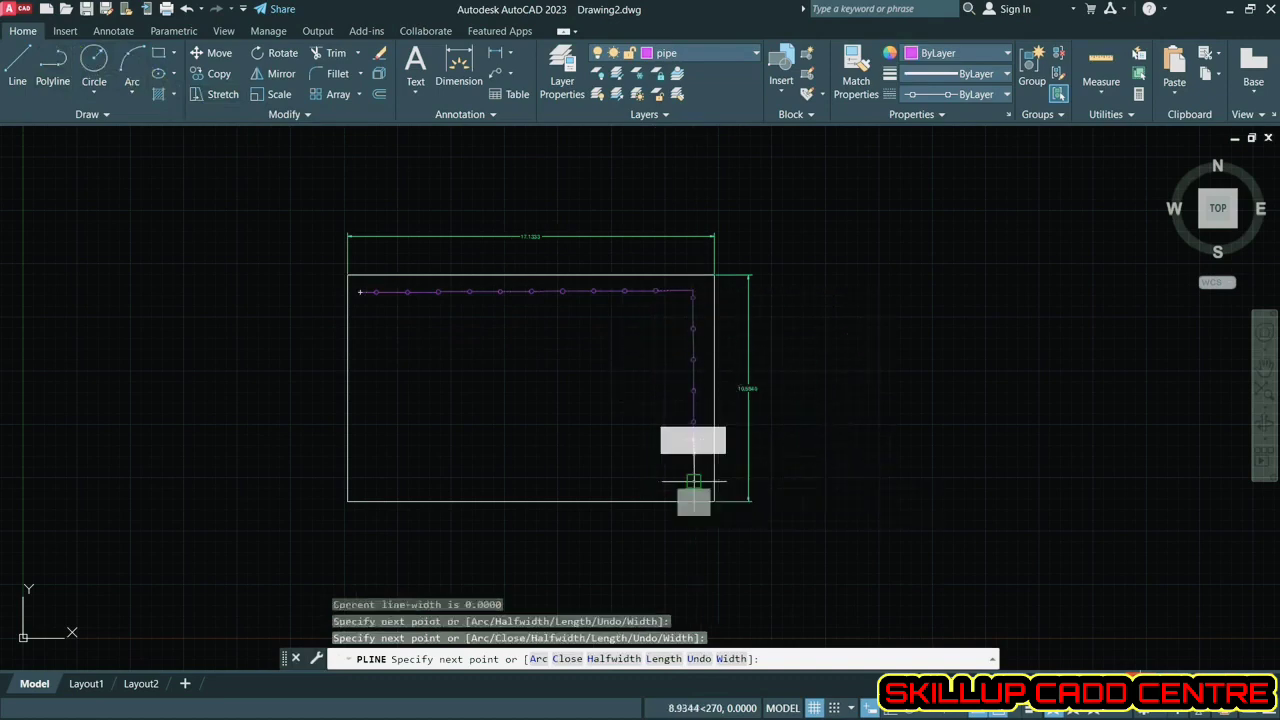
{"action": "left_click", "coordinate": [348, 481]}
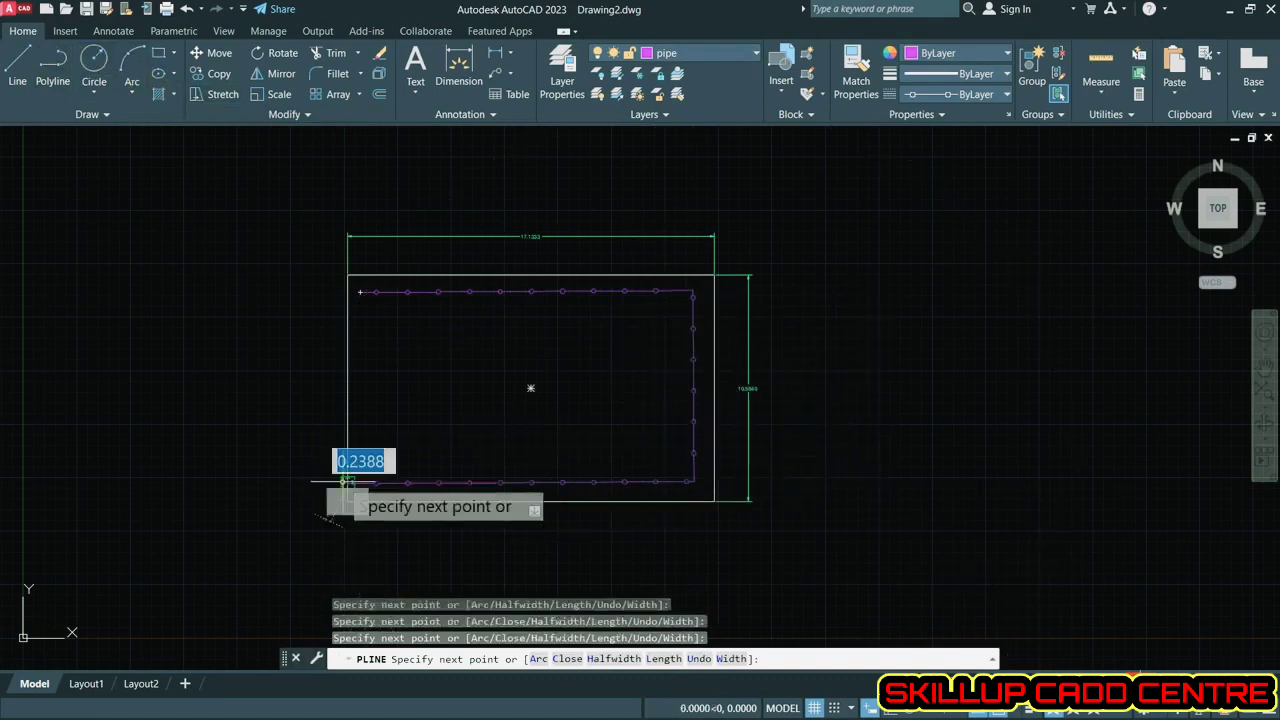
{"action": "key", "text": "Return"}
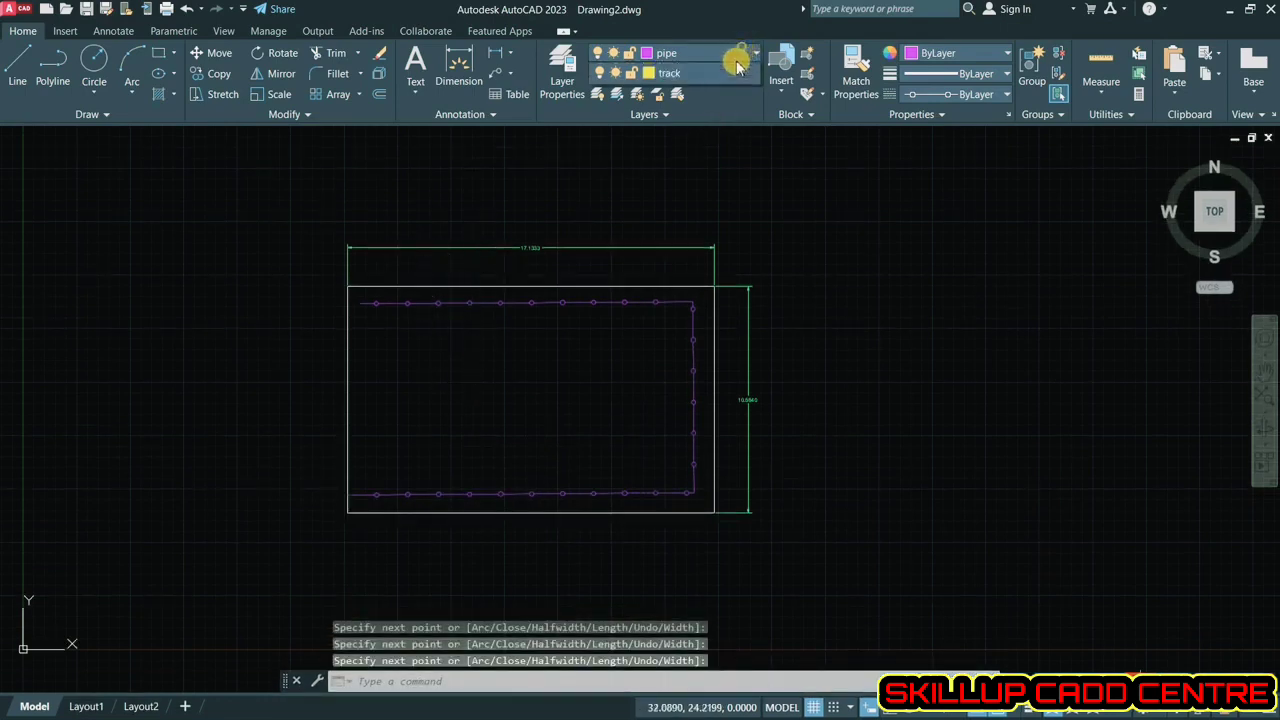
- Make track the current layer and draw a diagonal line across the rectangle, from beyond its lower-left corner to beyond its upper-right corner
{"action": "left_click", "coordinate": [744, 53]}
{"action": "left_click", "coordinate": [684, 149]}
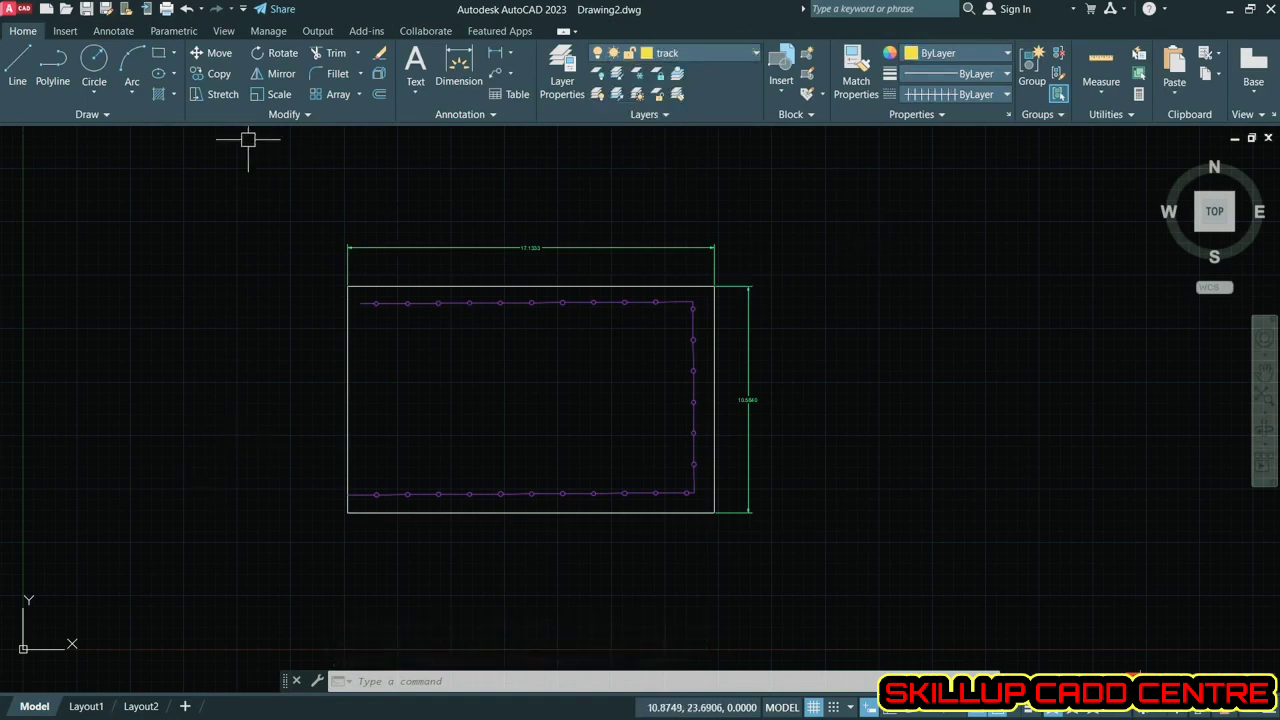
{"action": "left_click", "coordinate": [22, 68]}
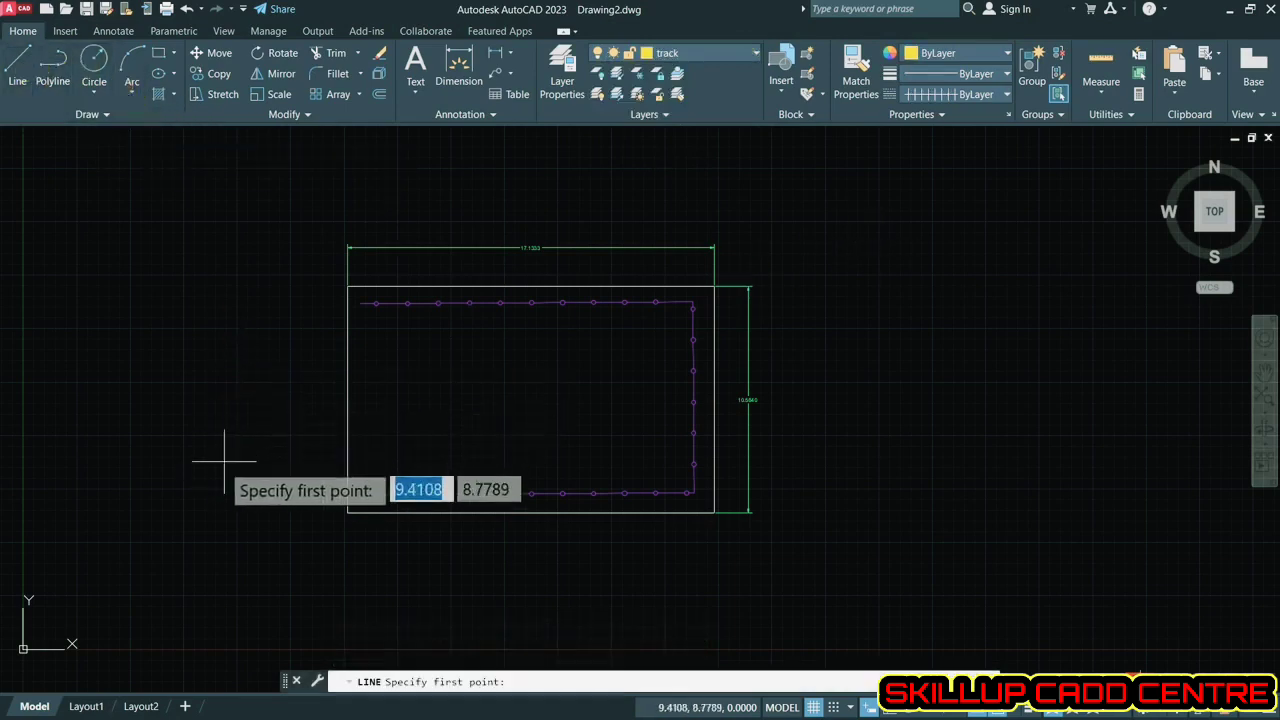
{"action": "left_click", "coordinate": [320, 590]}
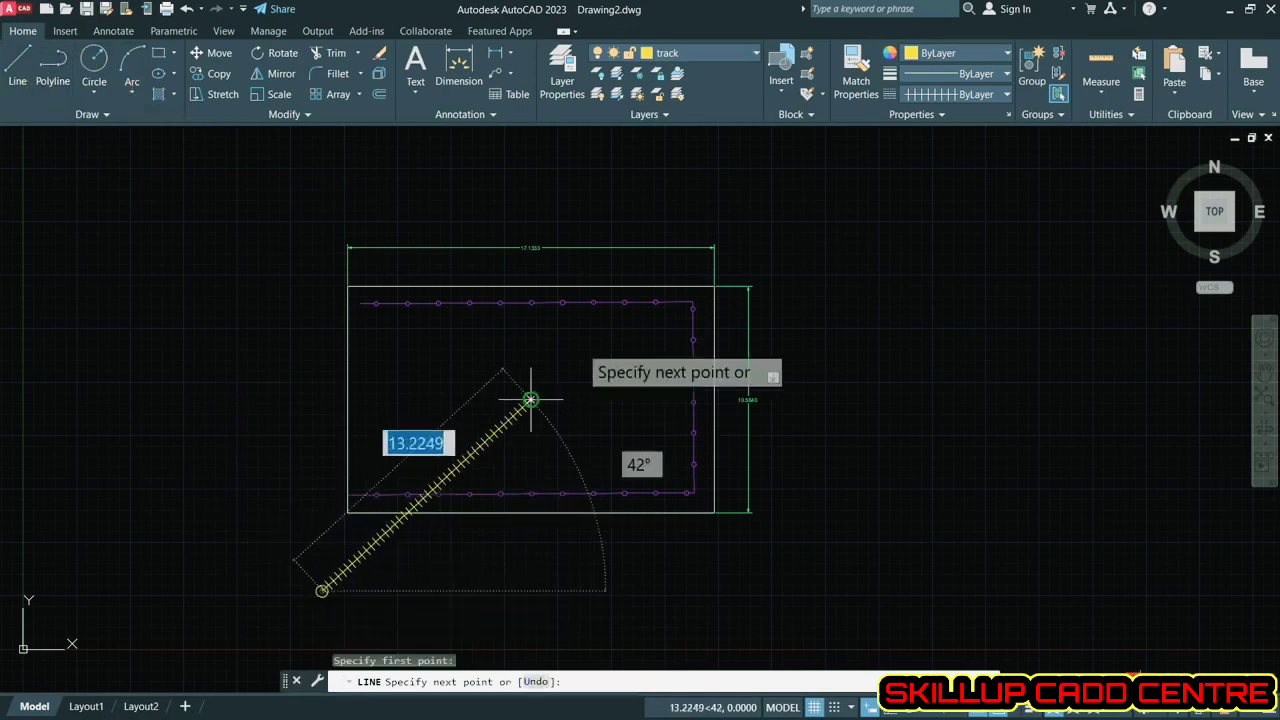
{"action": "left_click", "coordinate": [742, 185]}
{"action": "key", "text": "Return"}
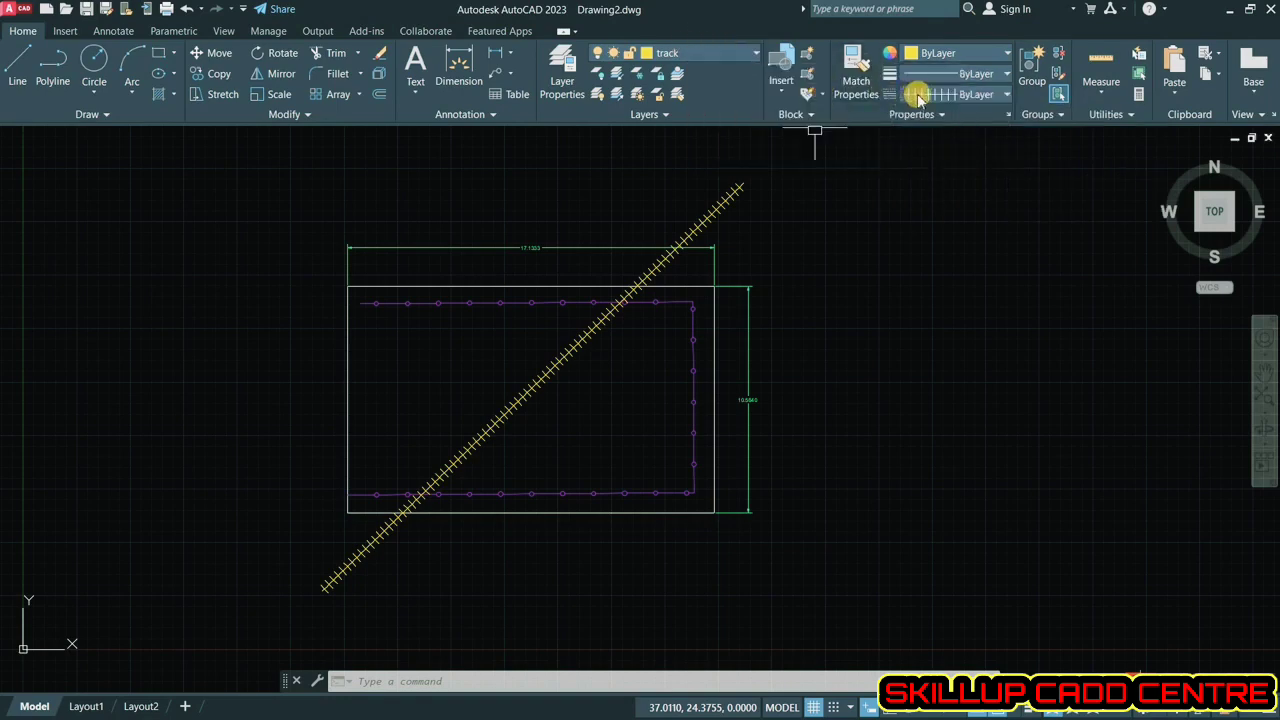
- Set pipe as the current layer again
{"action": "left_click", "coordinate": [706, 54]}
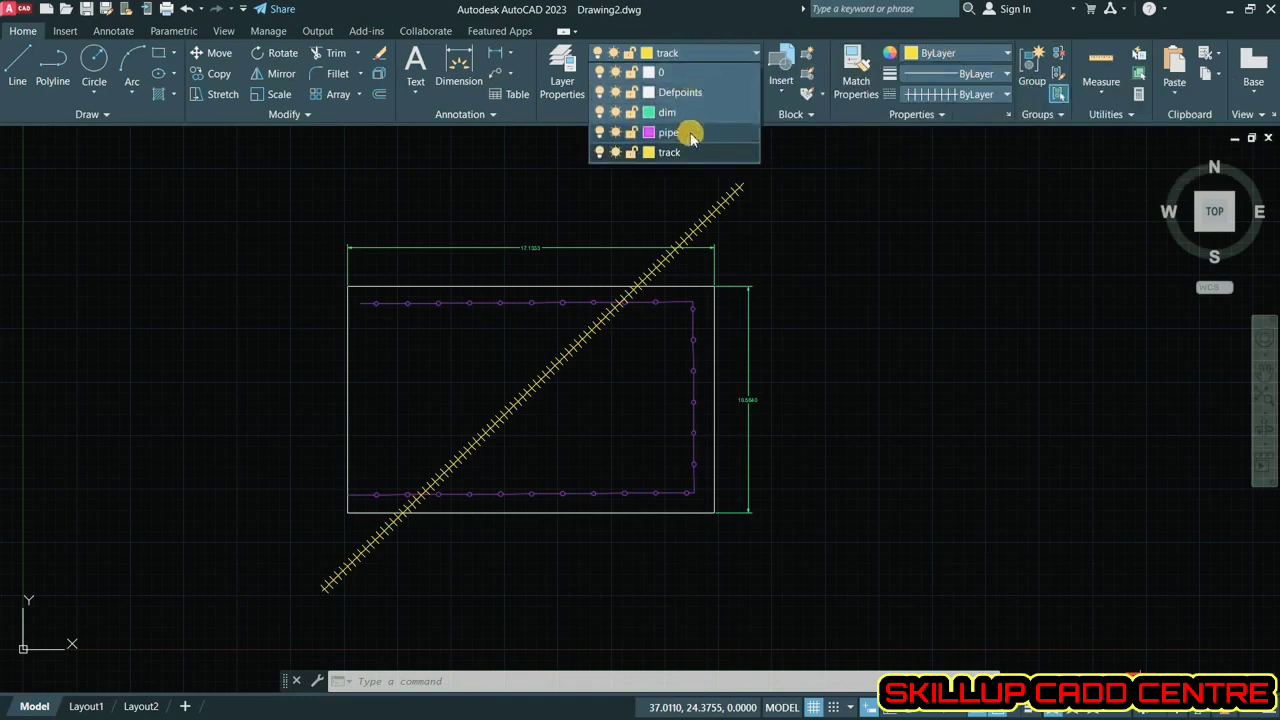
{"action": "left_click", "coordinate": [668, 132]}
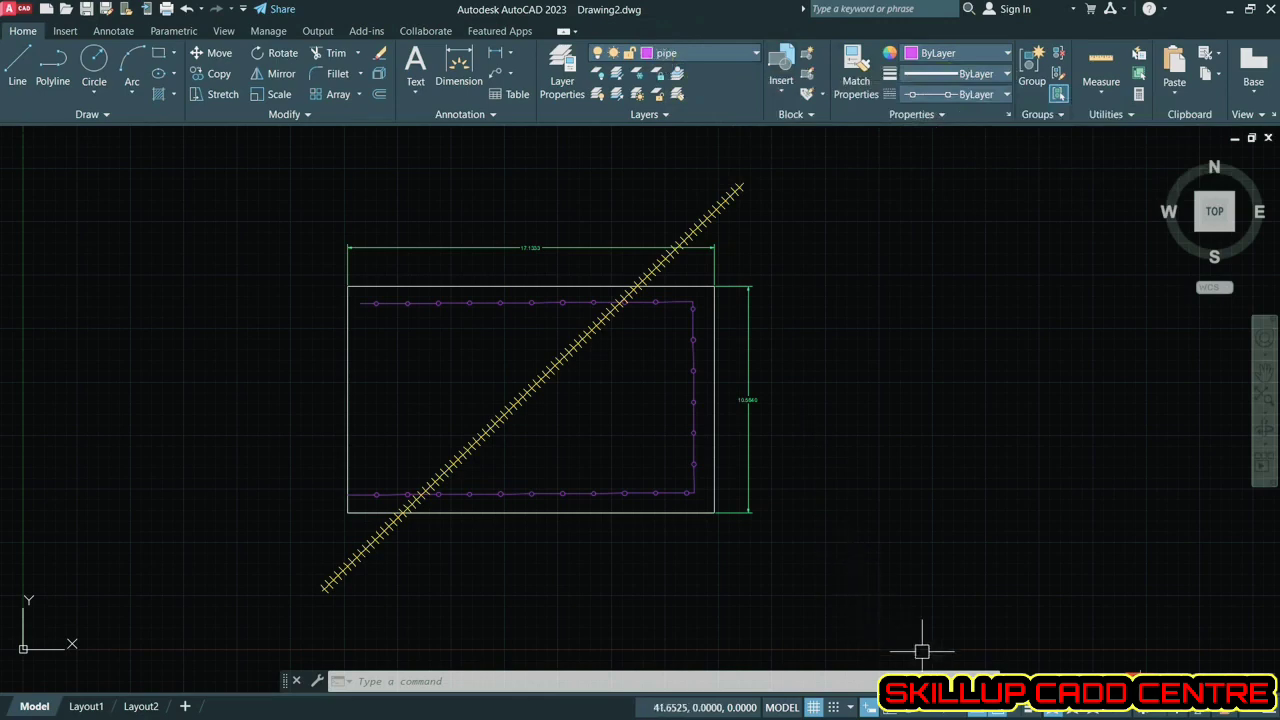
- Turn on the display of lineweights in the drawing
{"action": "left_click", "coordinate": [1028, 710]}
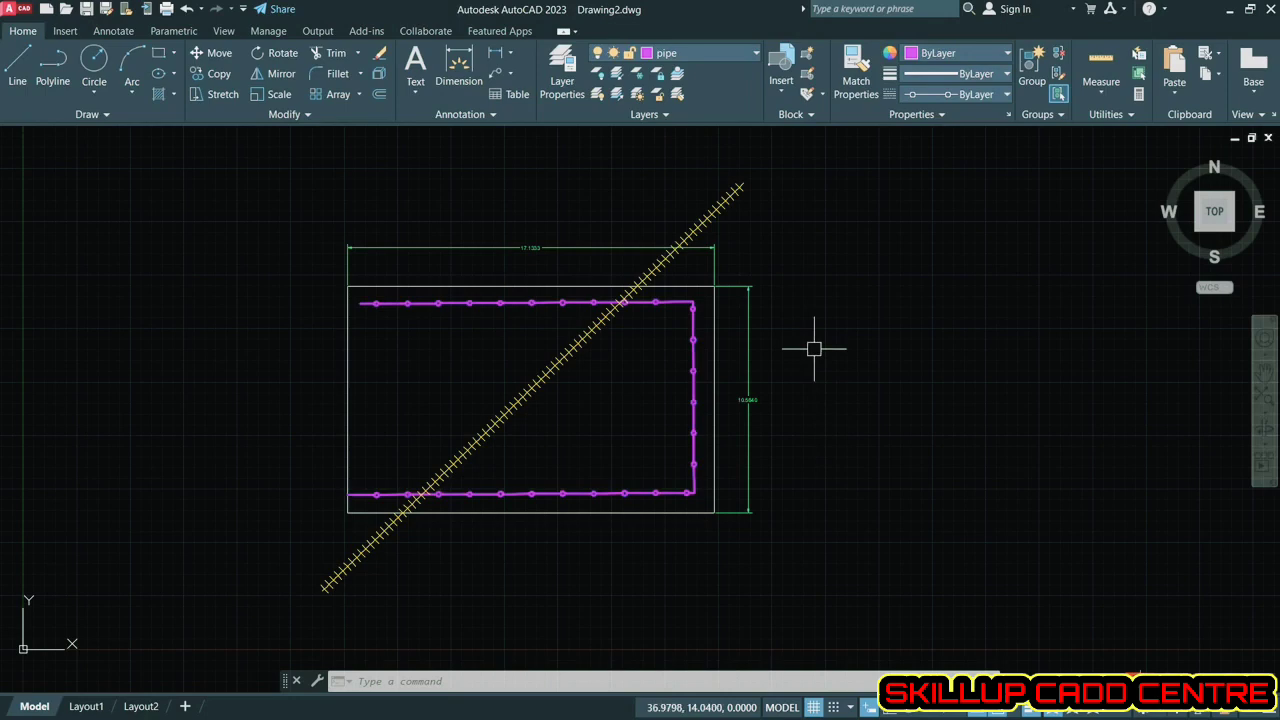
- Erase the diagonal track line and undo the erasure
{"action": "left_click", "coordinate": [731, 194]}
{"action": "left_click", "coordinate": [714, 189]}
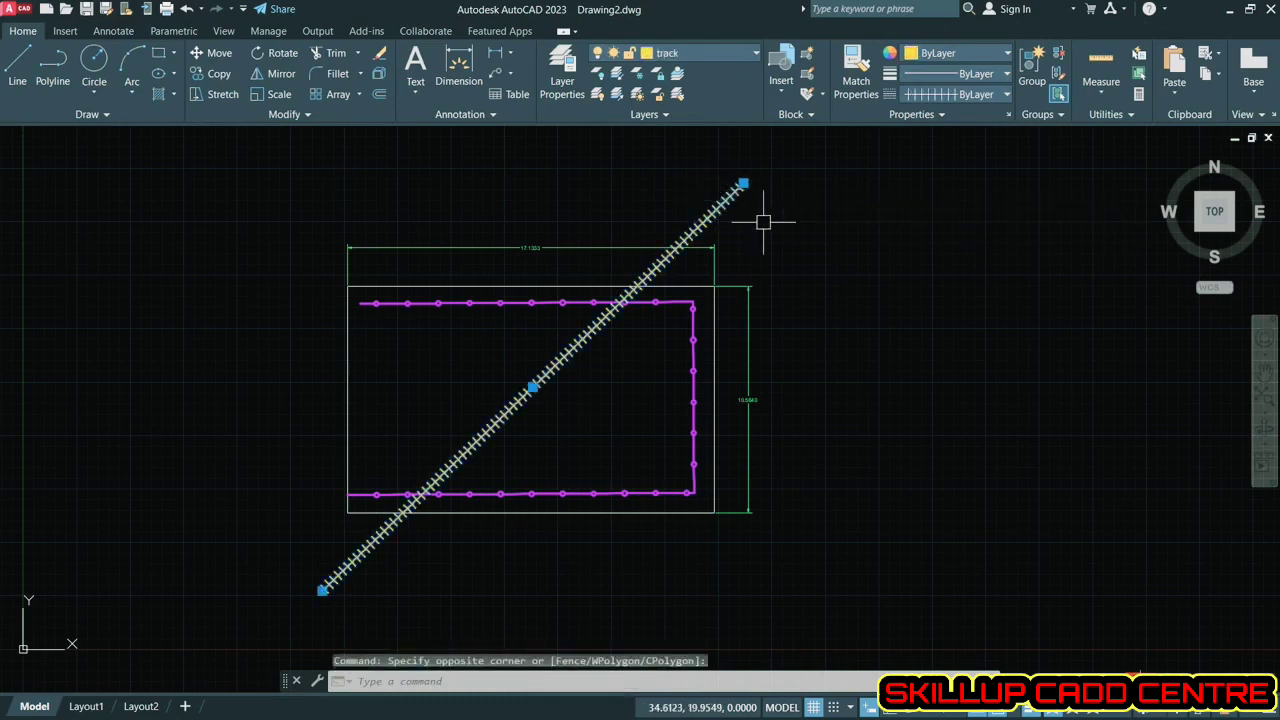
{"action": "key", "text": "Delete"}
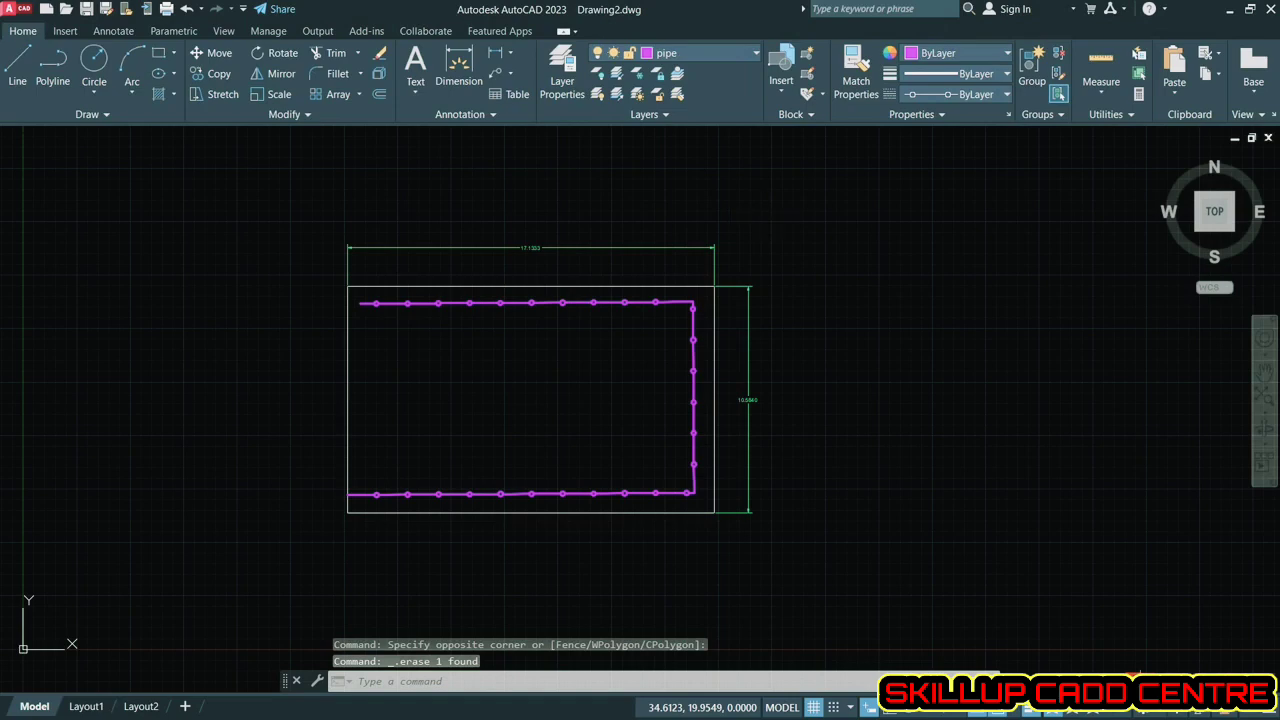
{"action": "key", "text": "ctrl+z"}
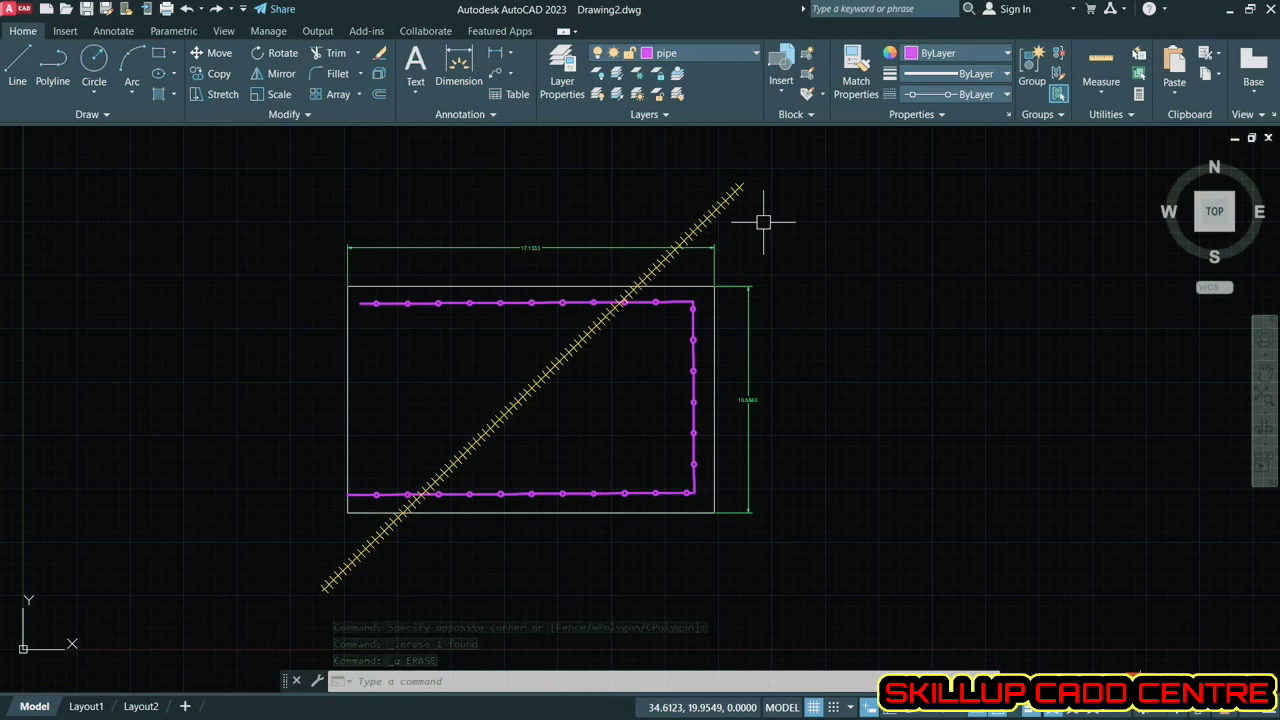
- Turn the track layer off and back on
{"action": "left_click", "coordinate": [729, 50]}
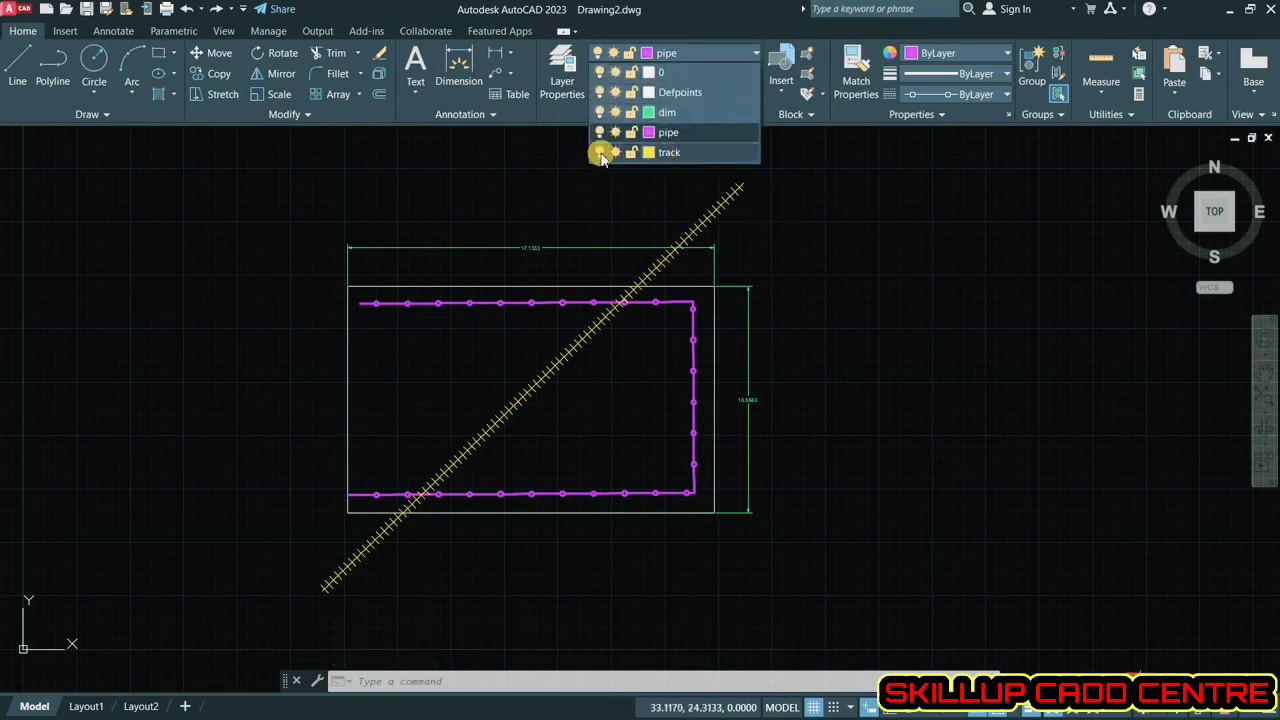
{"action": "left_click", "coordinate": [600, 152]}
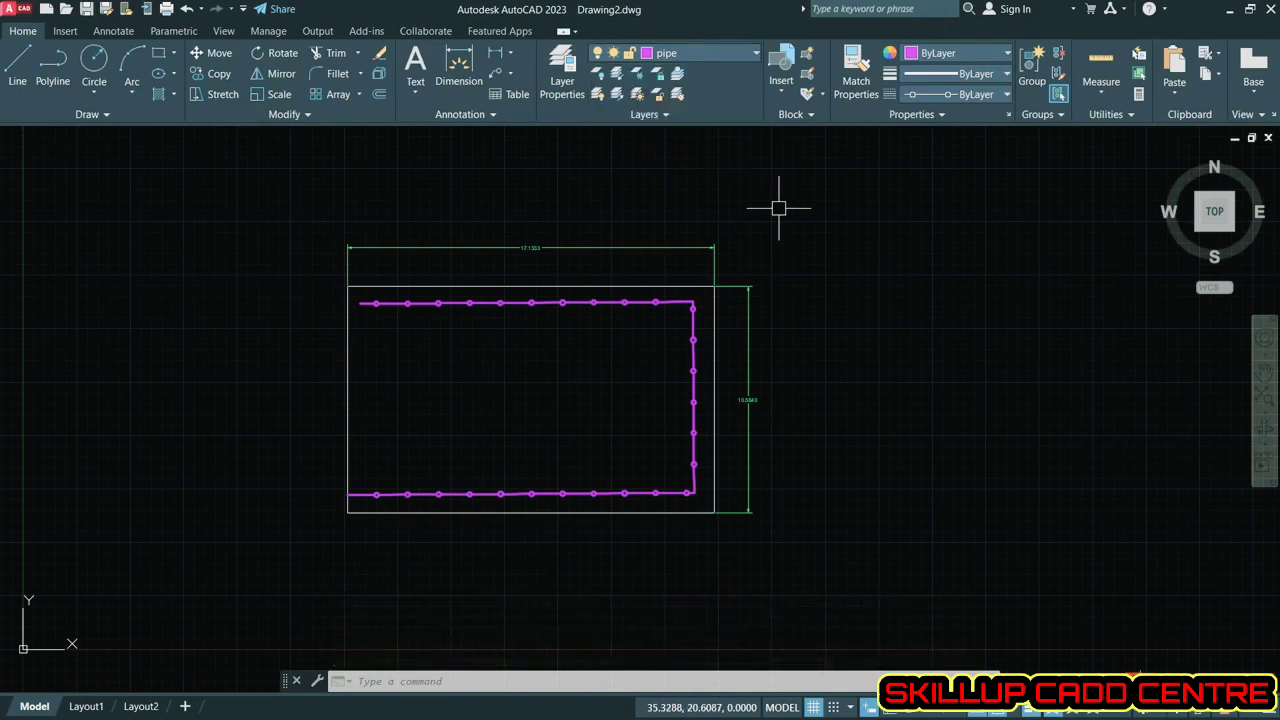
{"action": "left_click", "coordinate": [737, 53]}
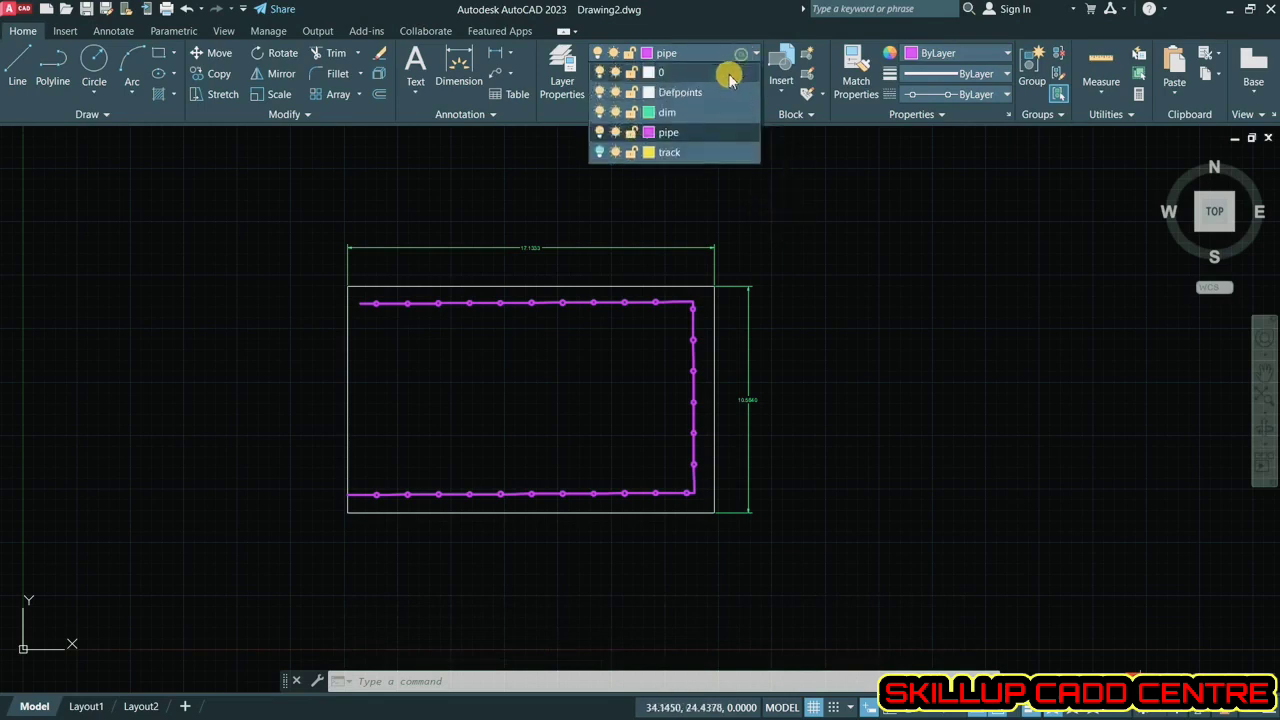
{"action": "left_click", "coordinate": [600, 151]}
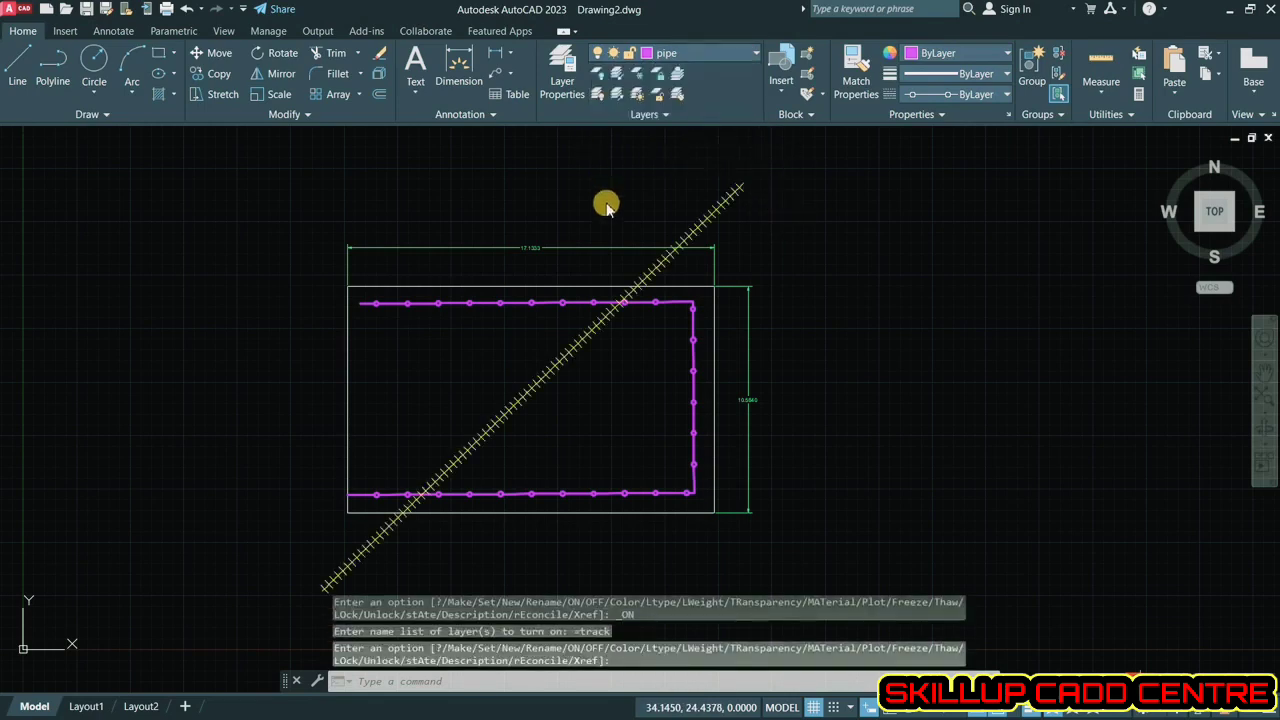
- Turn off the current pipe layer and draw a two-segment line from outside the rectangle's left edge across its interior and down past its bottom edge
{"action": "left_click", "coordinate": [716, 53]}
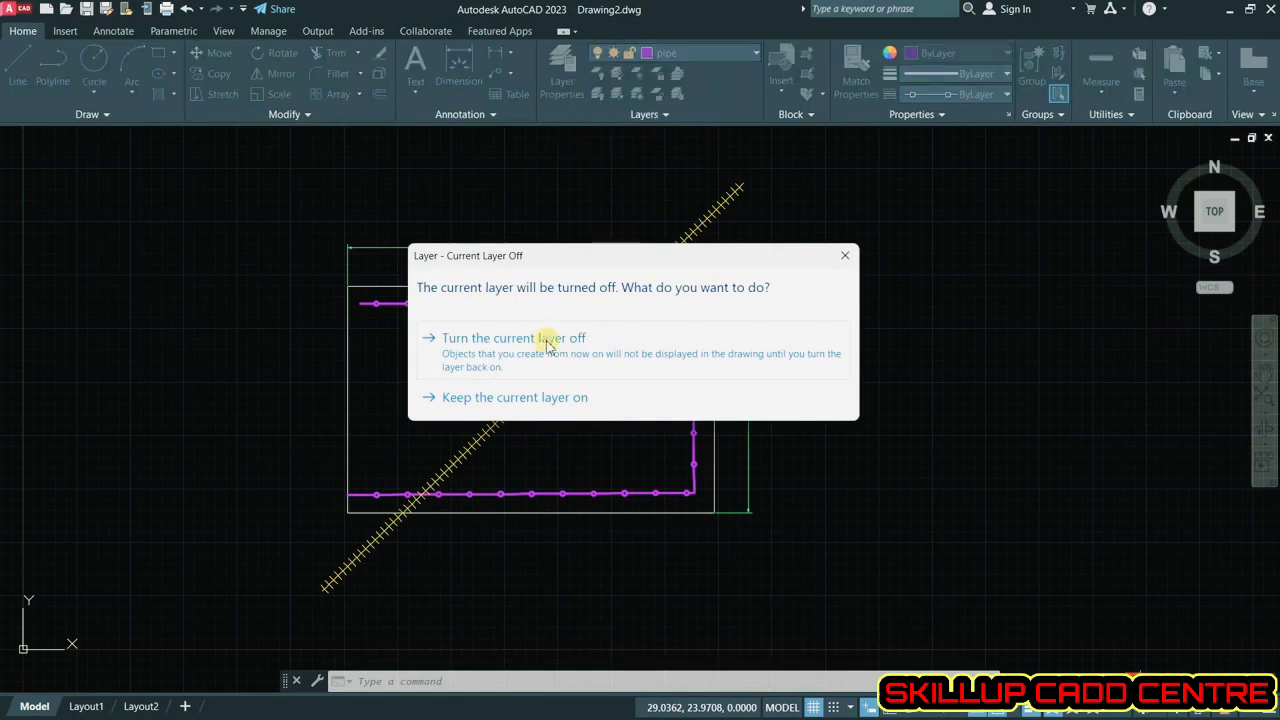
{"action": "left_click", "coordinate": [462, 370]}
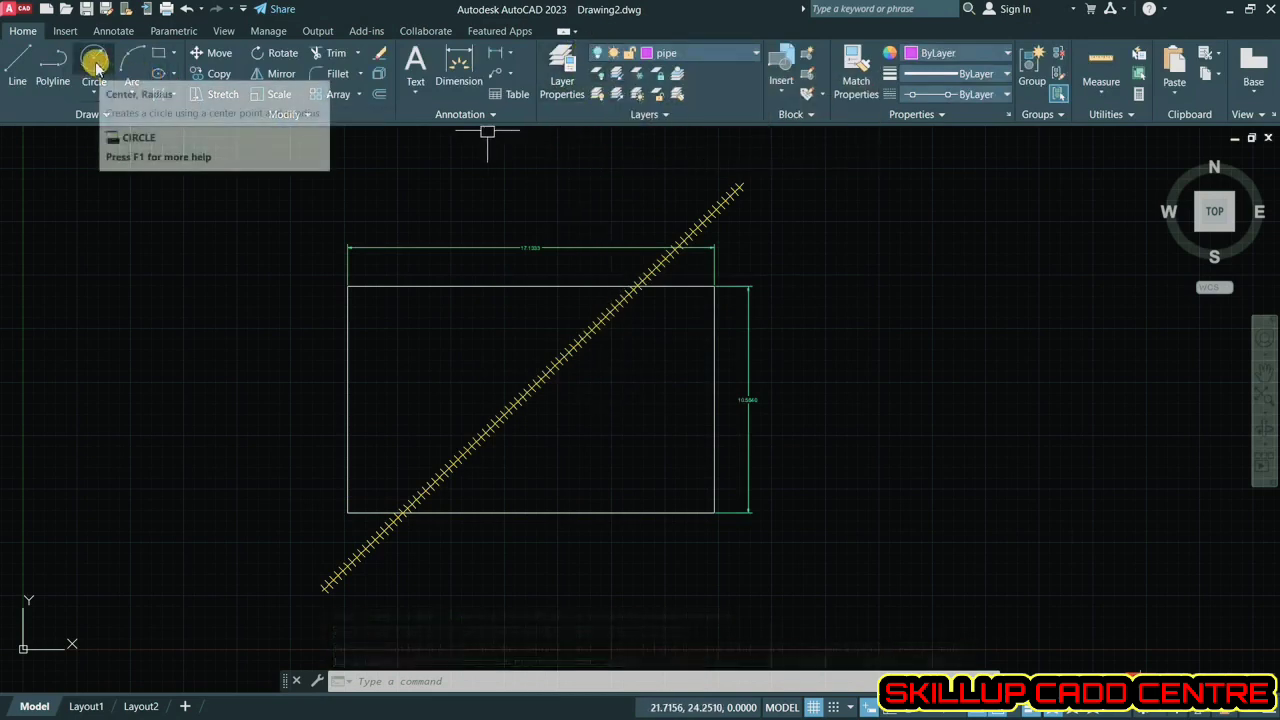
{"action": "left_click", "coordinate": [17, 62]}
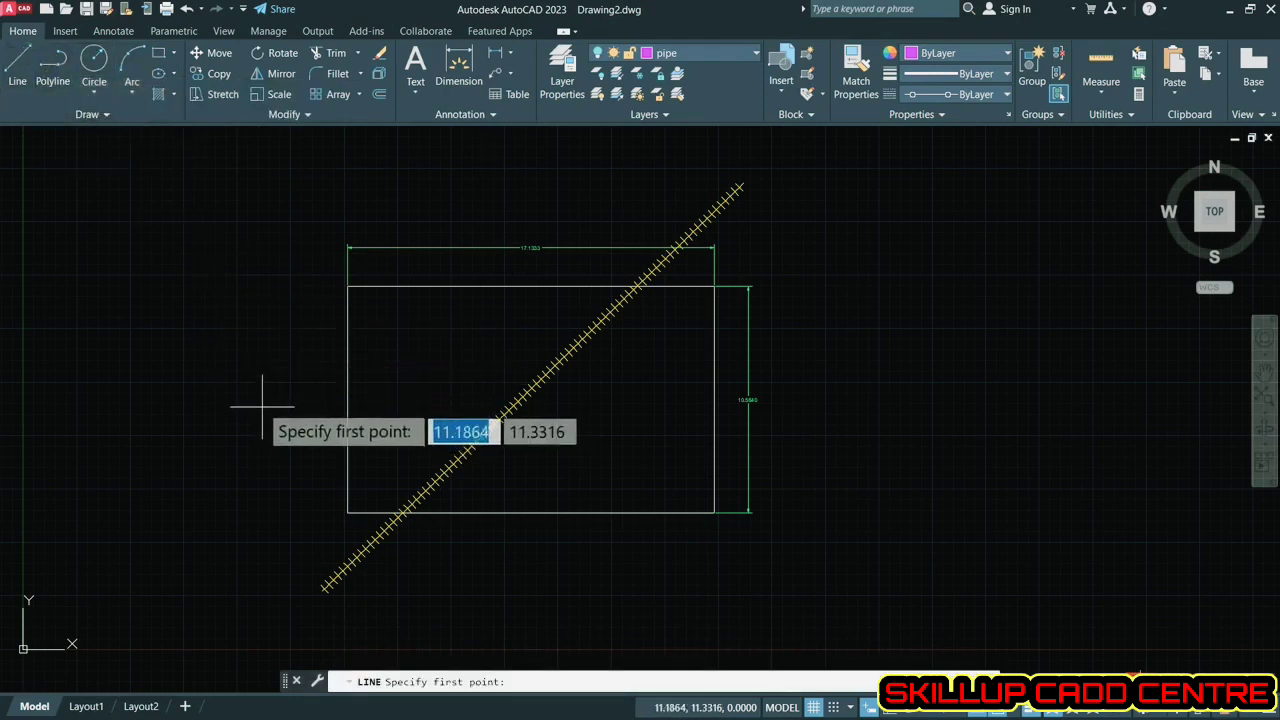
{"action": "left_click", "coordinate": [238, 352]}
{"action": "left_click", "coordinate": [654, 362]}
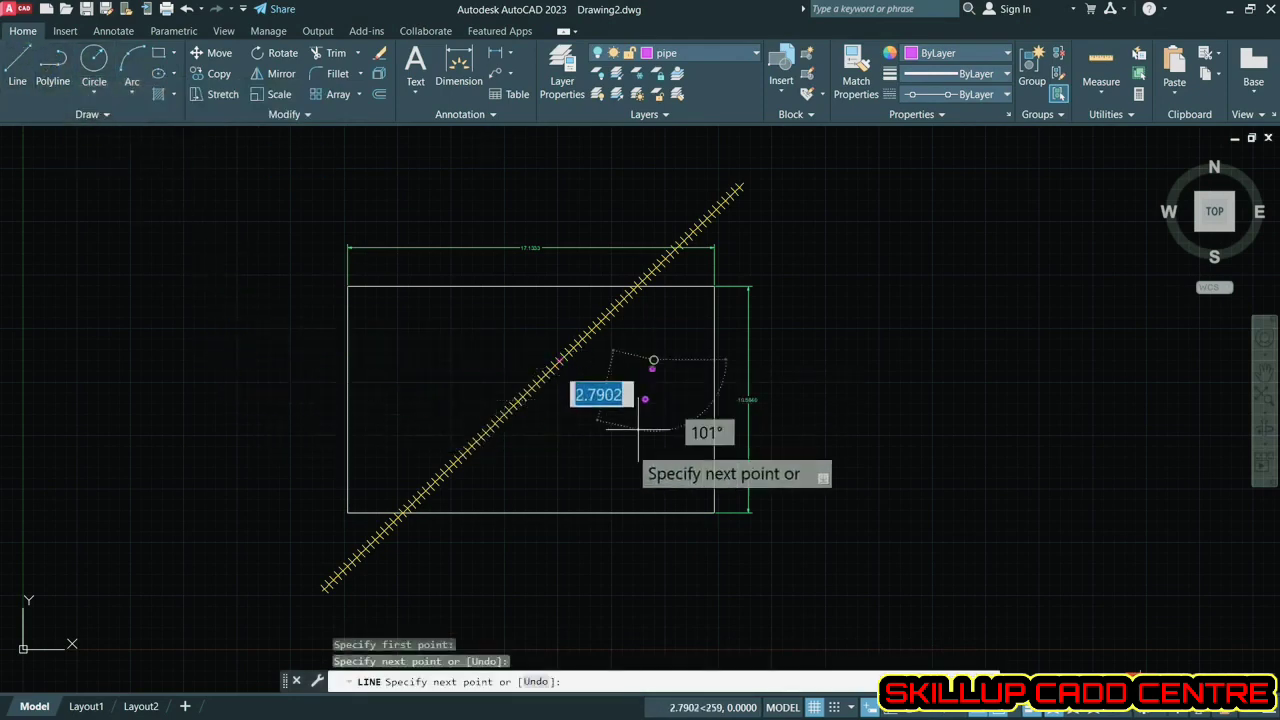
{"action": "left_click", "coordinate": [646, 610]}
{"action": "key", "text": "Return"}
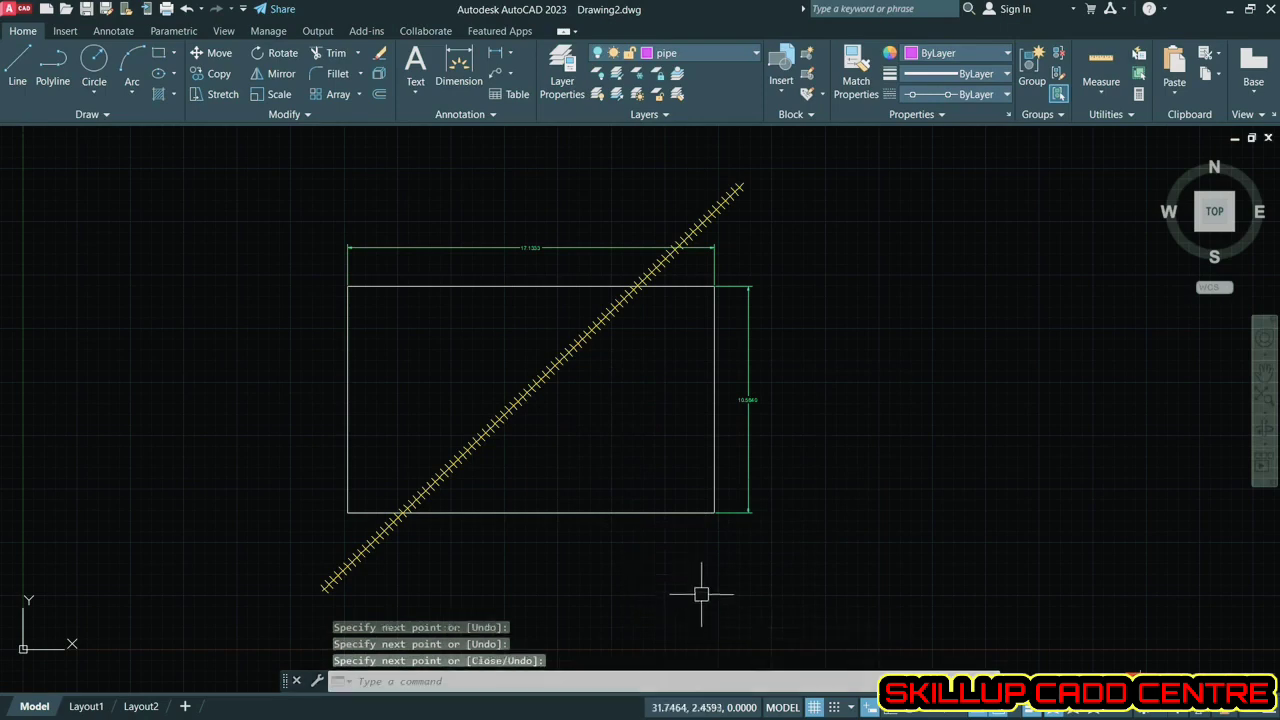
- Turn the current pipe layer on and off again
{"action": "left_click", "coordinate": [686, 55]}
{"action": "left_click", "coordinate": [598, 132]}
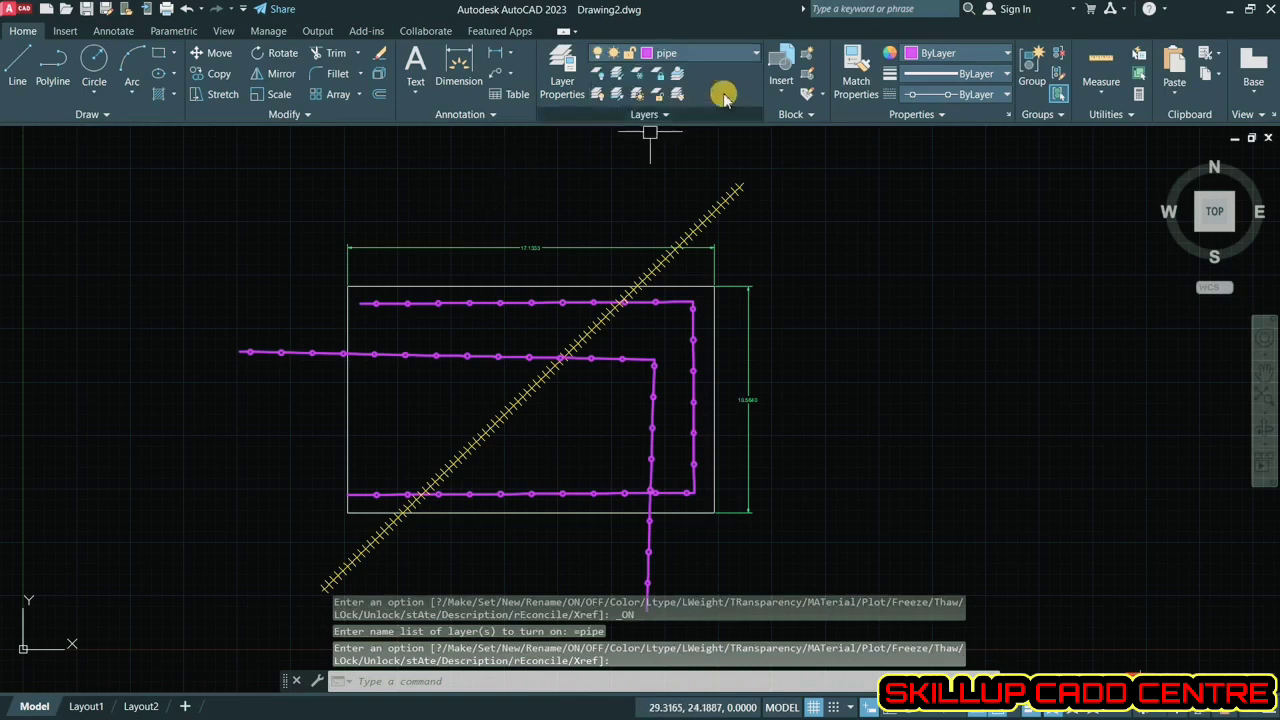
{"action": "left_click", "coordinate": [710, 58]}
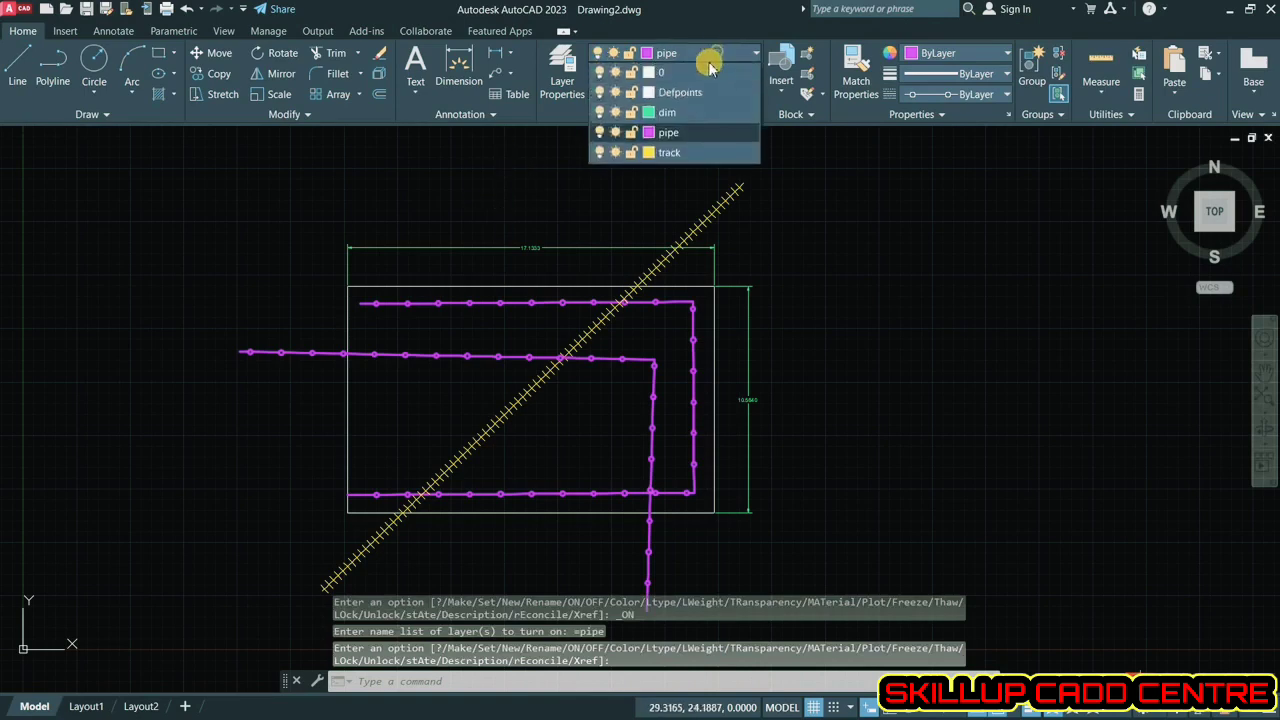
{"action": "left_click", "coordinate": [600, 133]}
{"action": "left_click", "coordinate": [514, 339]}
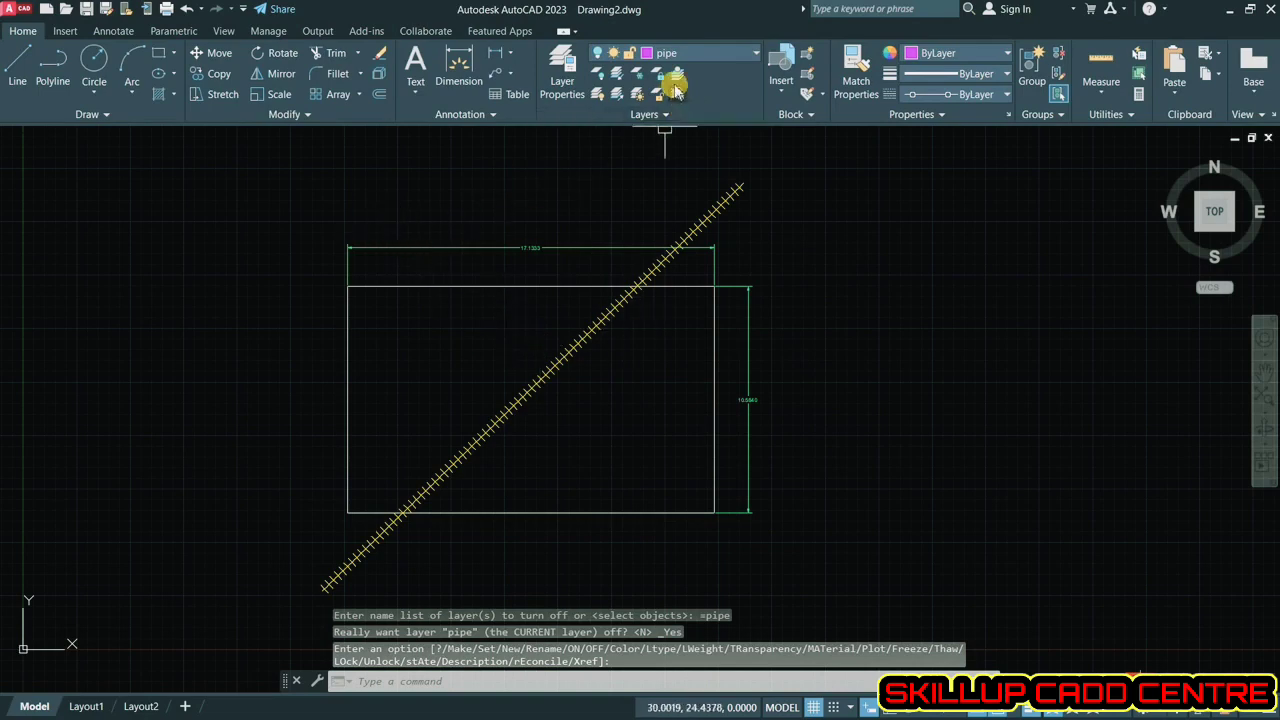
- Freeze the track layer and try to make it the current layer
{"action": "left_click", "coordinate": [697, 53]}
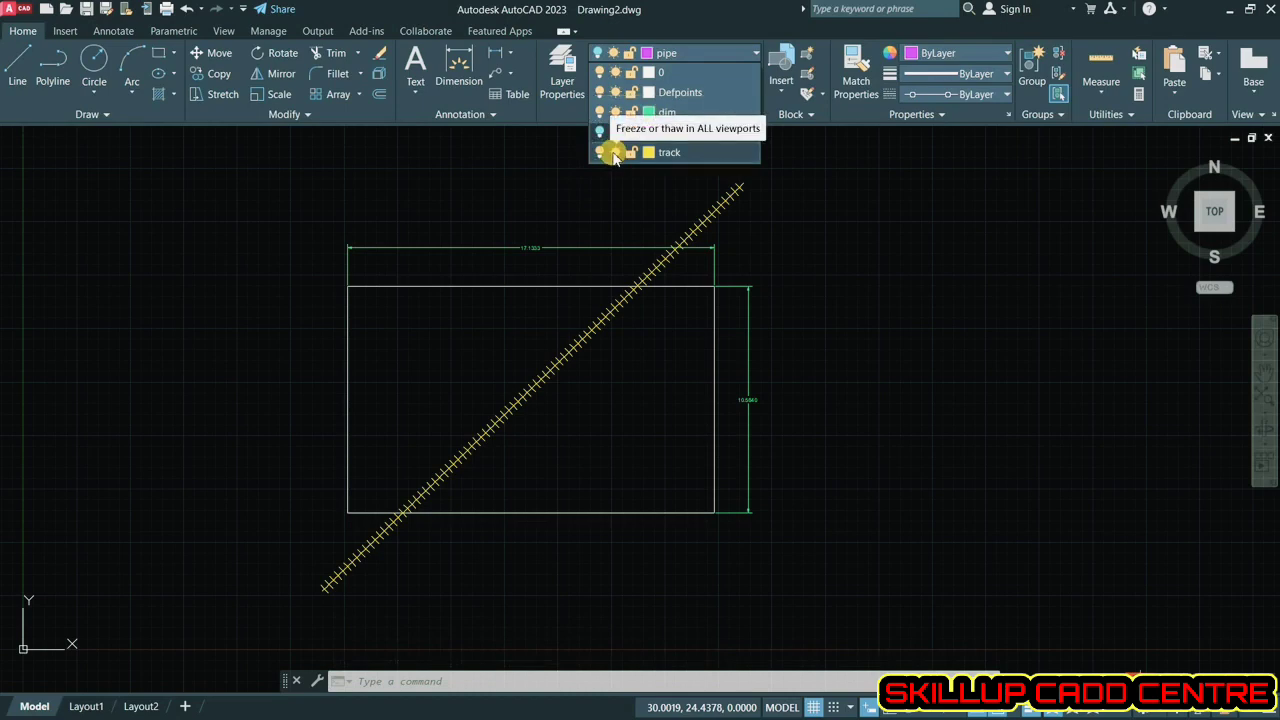
{"action": "left_click", "coordinate": [614, 152]}
{"action": "left_click", "coordinate": [619, 199]}
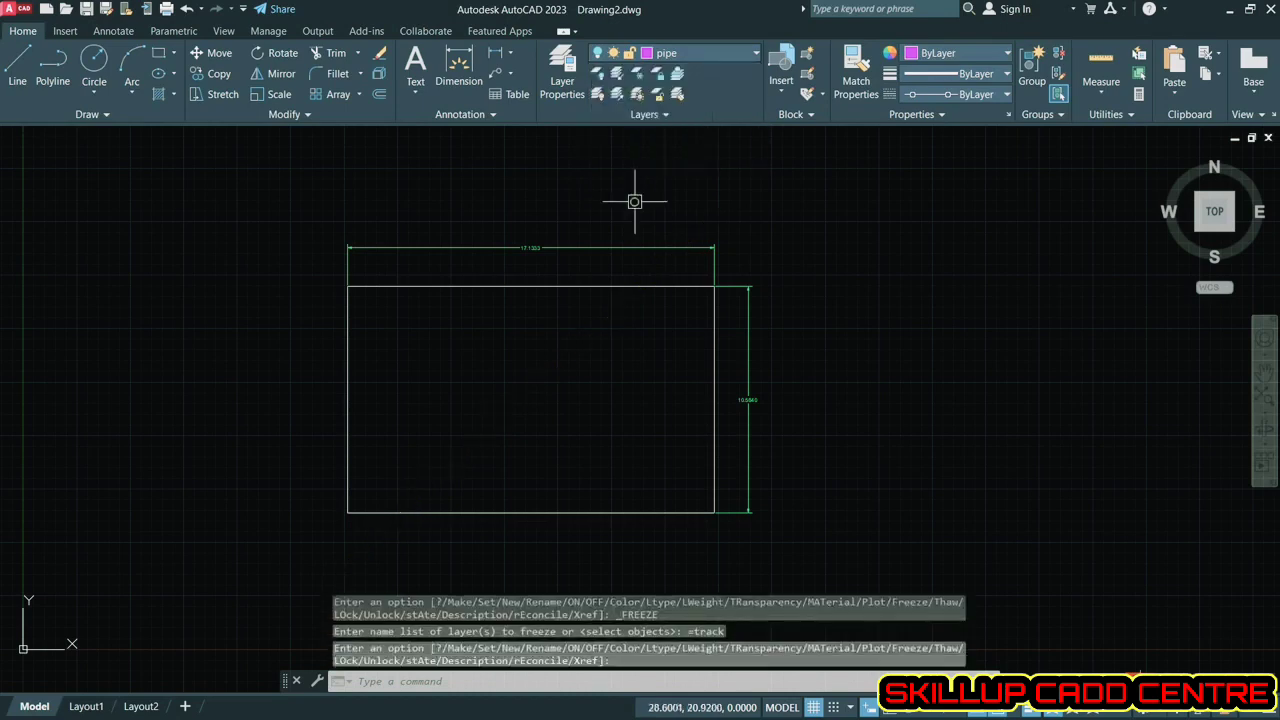
{"action": "left_click", "coordinate": [718, 62]}
{"action": "left_click", "coordinate": [692, 140]}
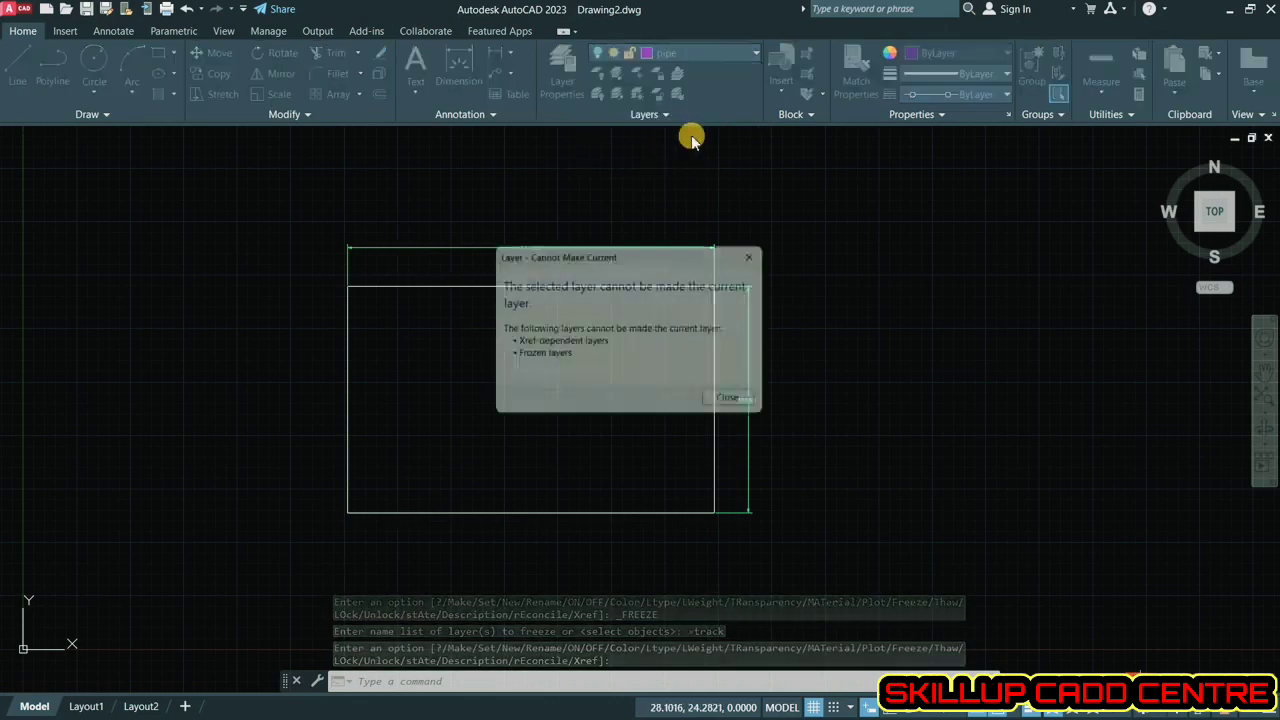
{"action": "left_click", "coordinate": [740, 407]}
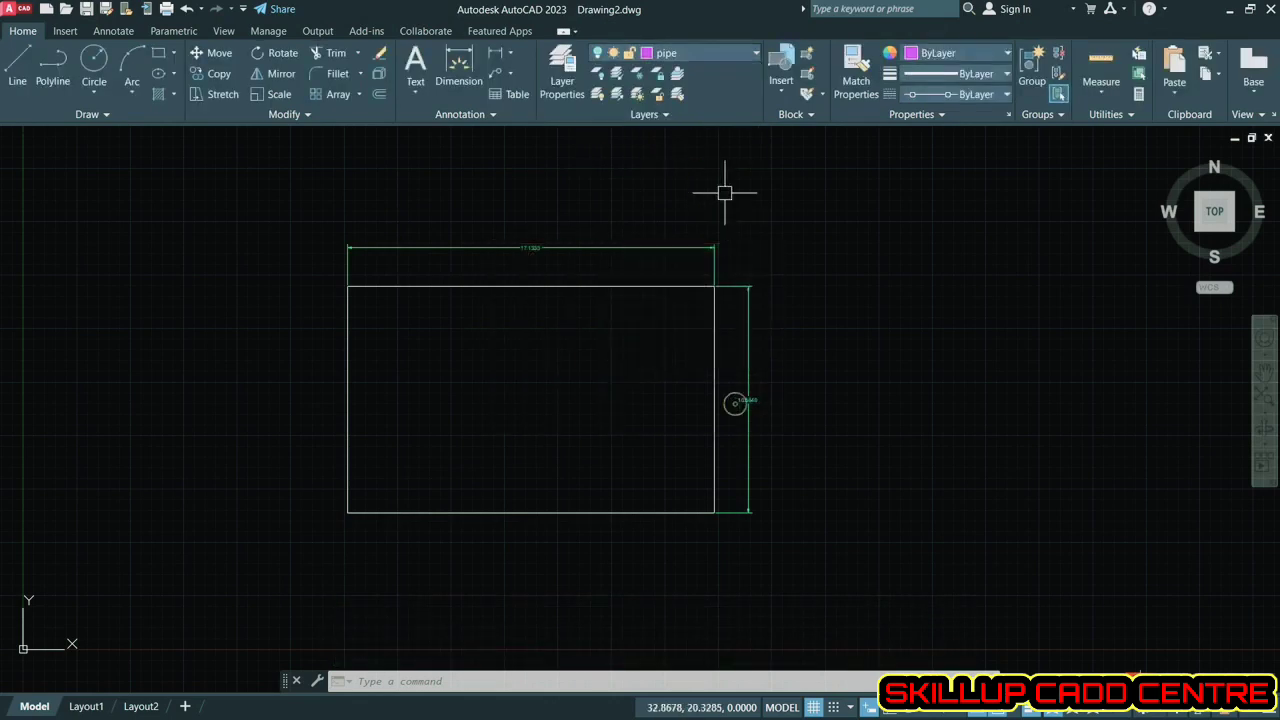
- Thaw and refreeze the track layer, and try again to make it current
{"action": "left_click", "coordinate": [728, 58]}
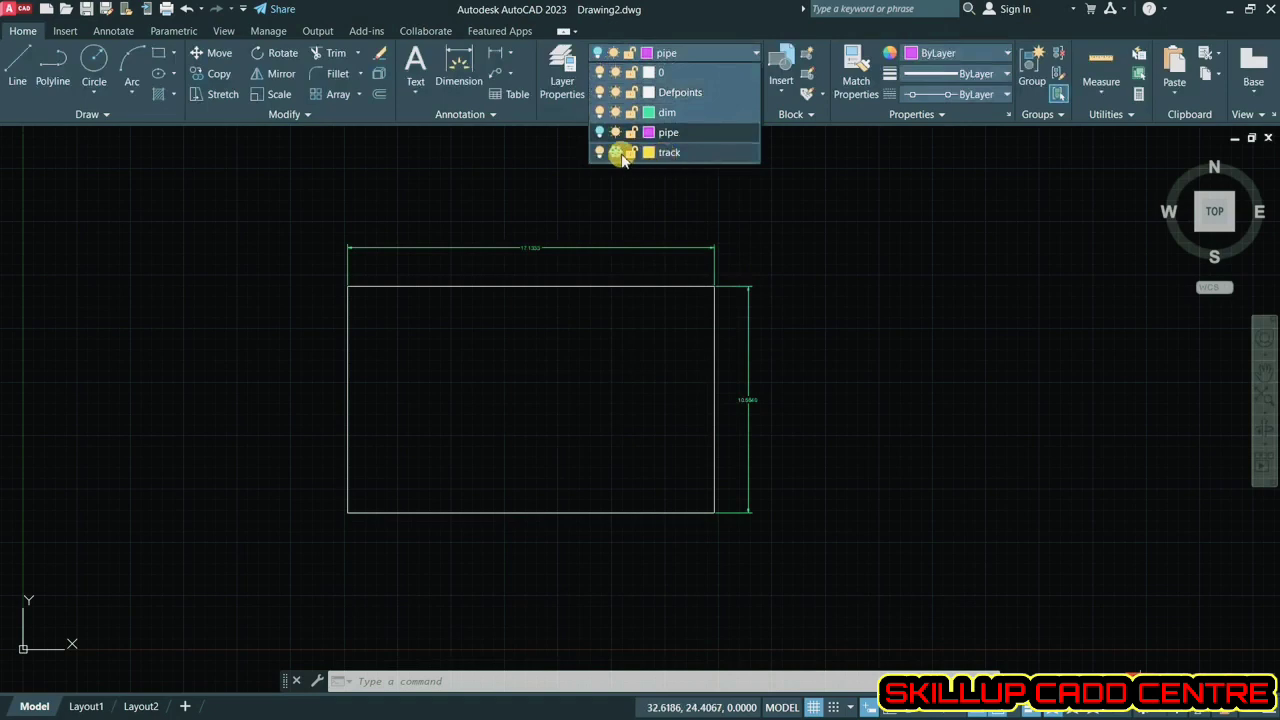
{"action": "left_click", "coordinate": [618, 153]}
{"action": "left_click", "coordinate": [617, 153]}
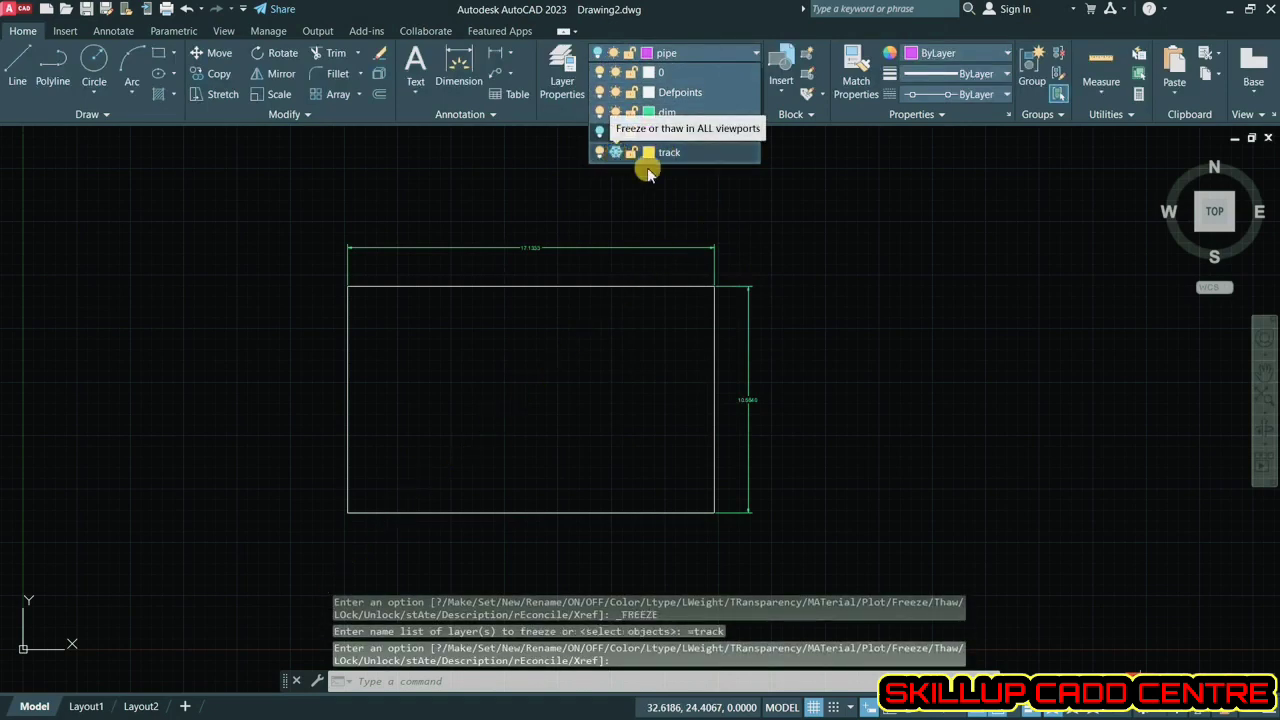
{"action": "left_click", "coordinate": [712, 155]}
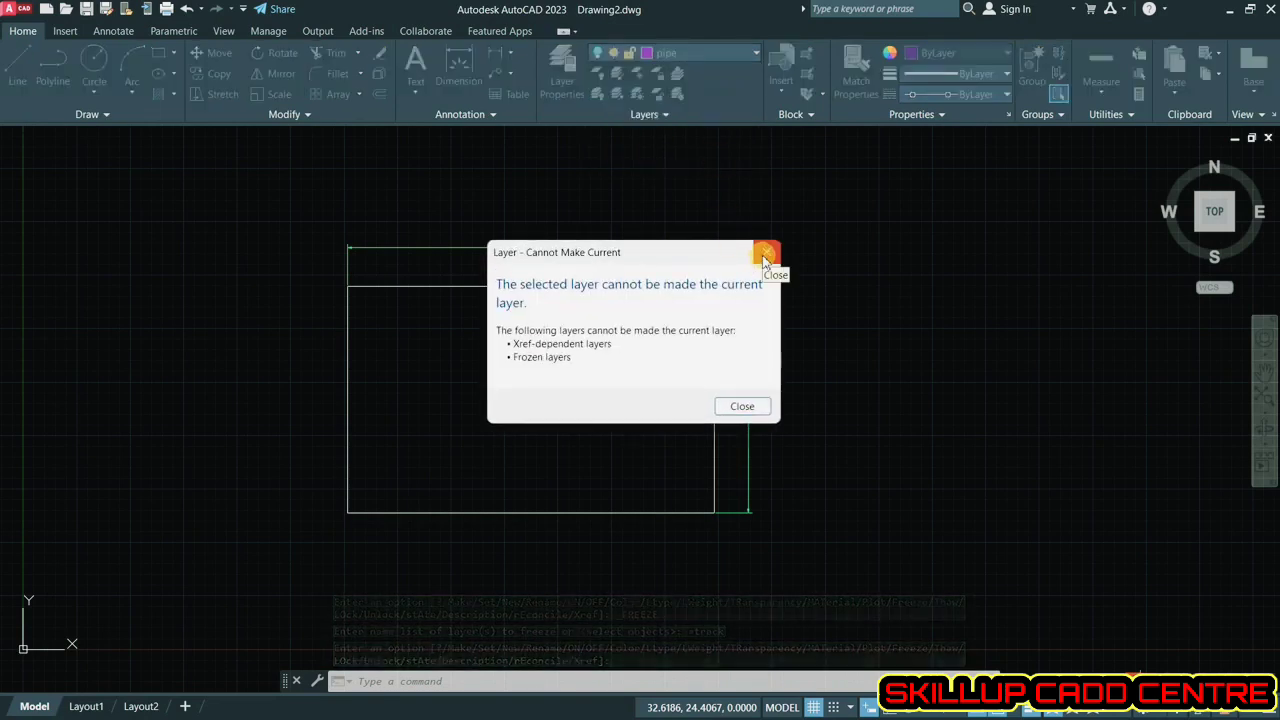
{"action": "left_click", "coordinate": [764, 257]}
- Thaw the track layer and make it the current layer
{"action": "left_click", "coordinate": [686, 53]}
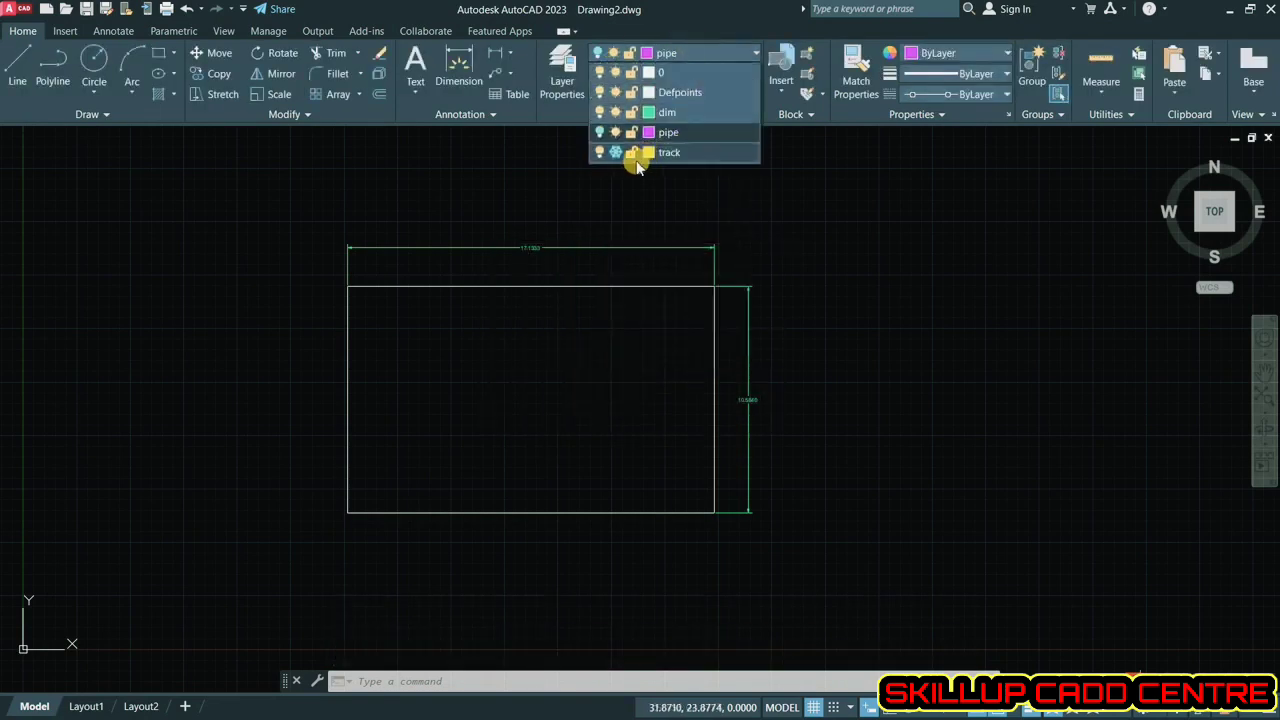
{"action": "left_click", "coordinate": [614, 152]}
{"action": "left_click", "coordinate": [713, 157]}
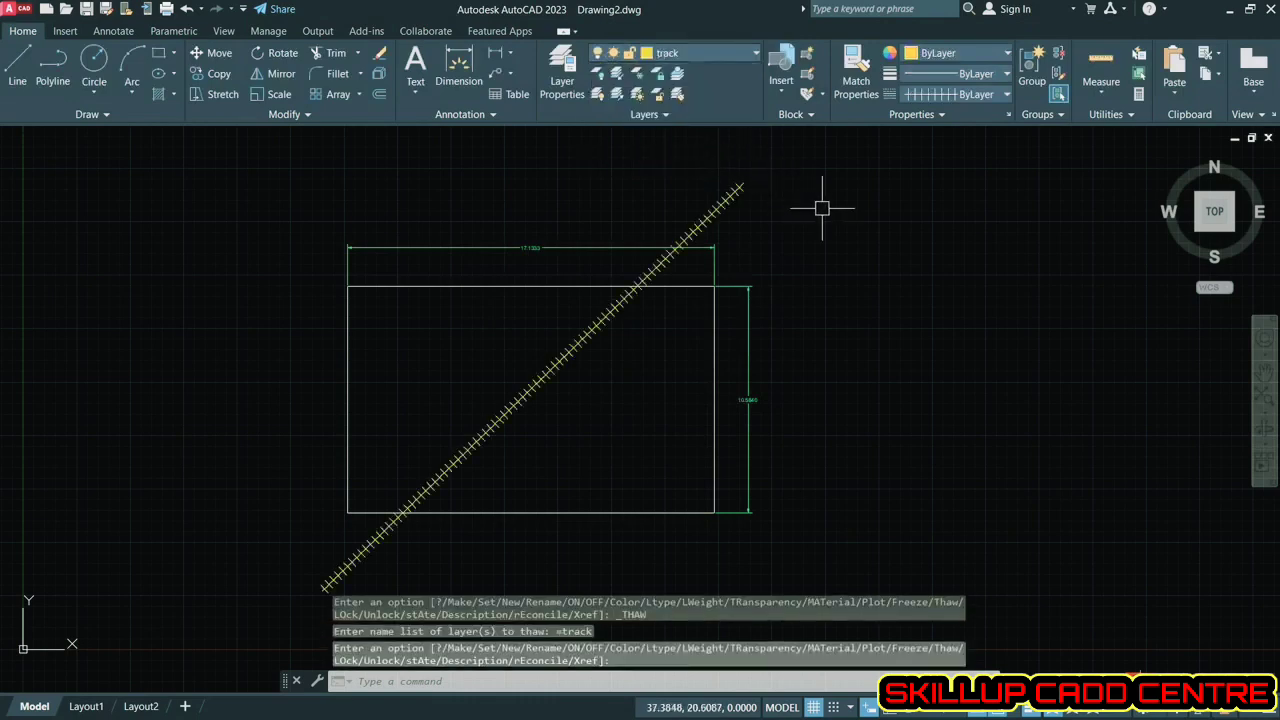
- Draw a line about 15.8 units long from the diagonal track line's upper end, sloping down to the right
{"action": "left_click", "coordinate": [17, 63]}
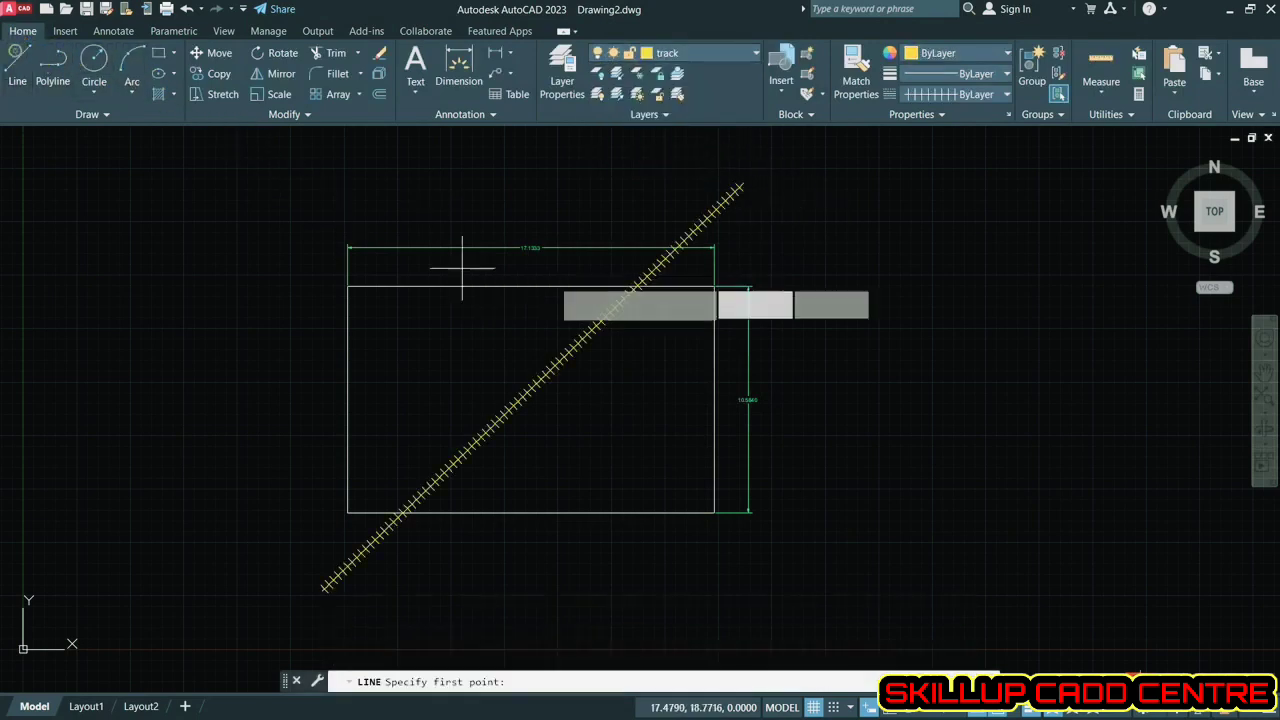
{"action": "left_click", "coordinate": [744, 185]}
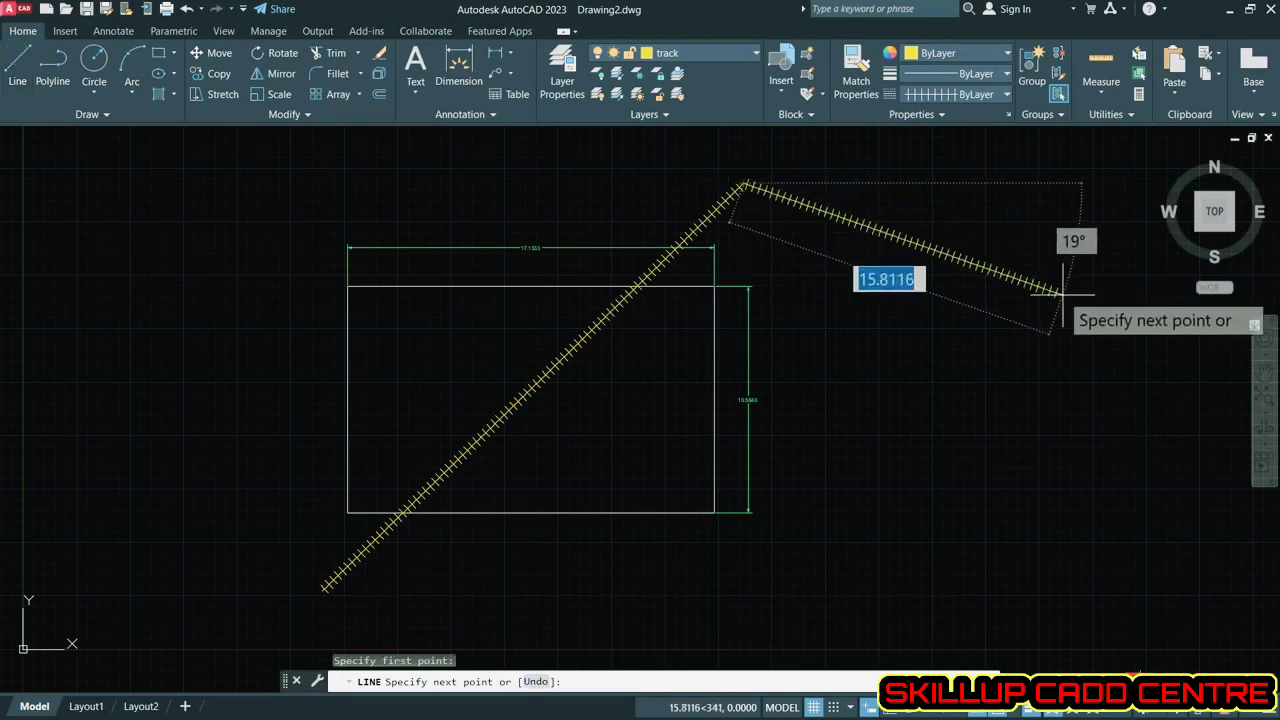
{"action": "left_click", "coordinate": [980, 270]}
{"action": "key", "text": "Return"}
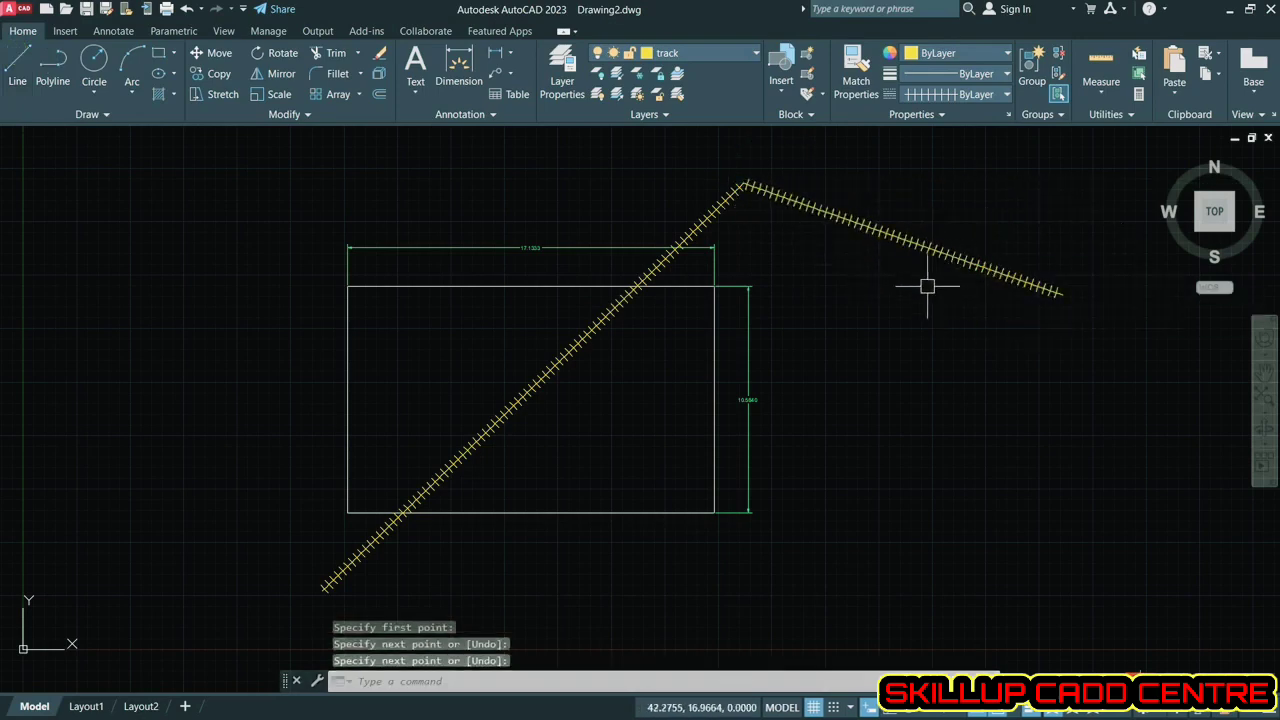
- Lock the dim layer
{"action": "left_click", "coordinate": [716, 52]}
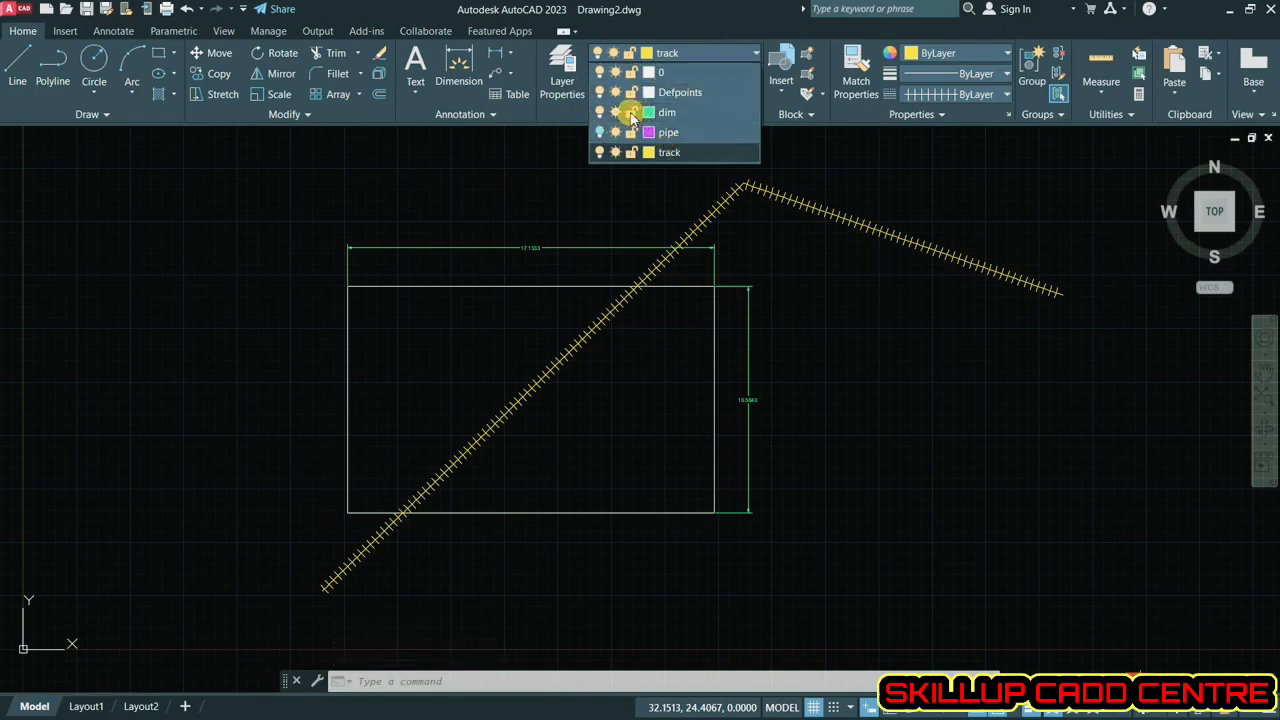
{"action": "left_click", "coordinate": [631, 113]}
{"action": "left_click", "coordinate": [643, 197]}
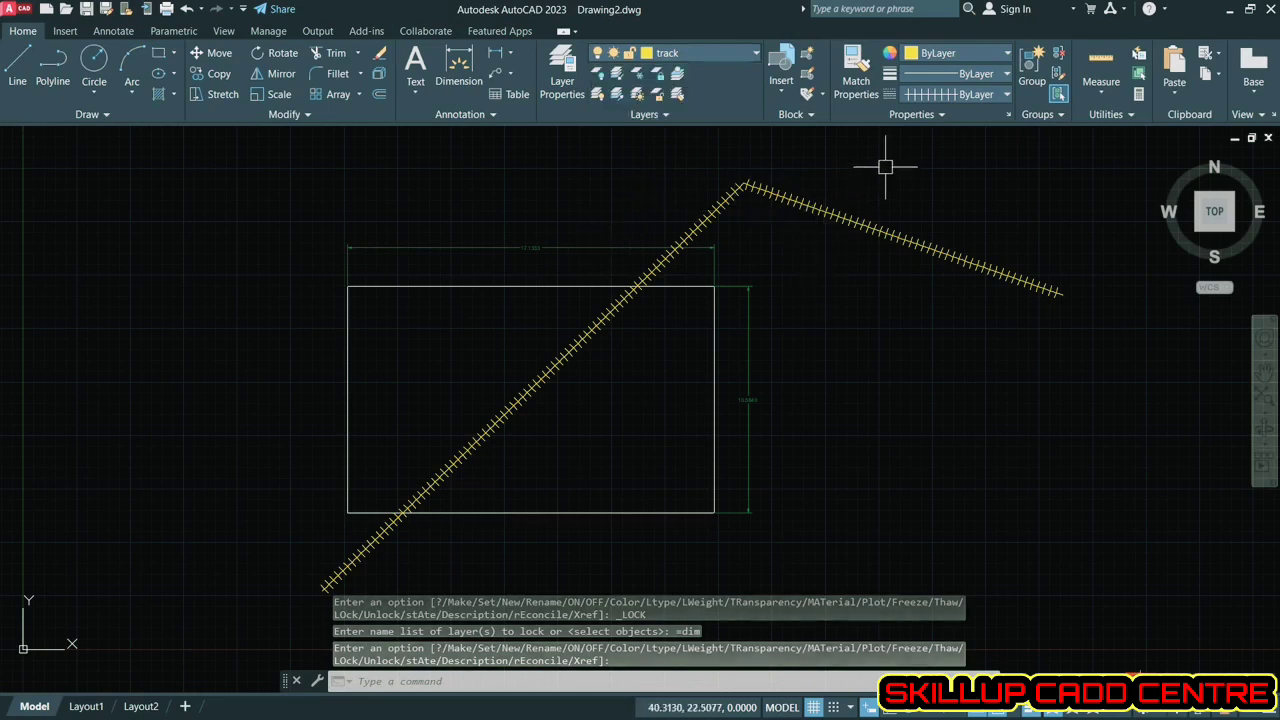
- Make the locked dim layer current and dimension the rectangle's bottom edge, placing the dimension below it
{"action": "left_click", "coordinate": [690, 53]}
{"action": "left_click", "coordinate": [700, 121]}
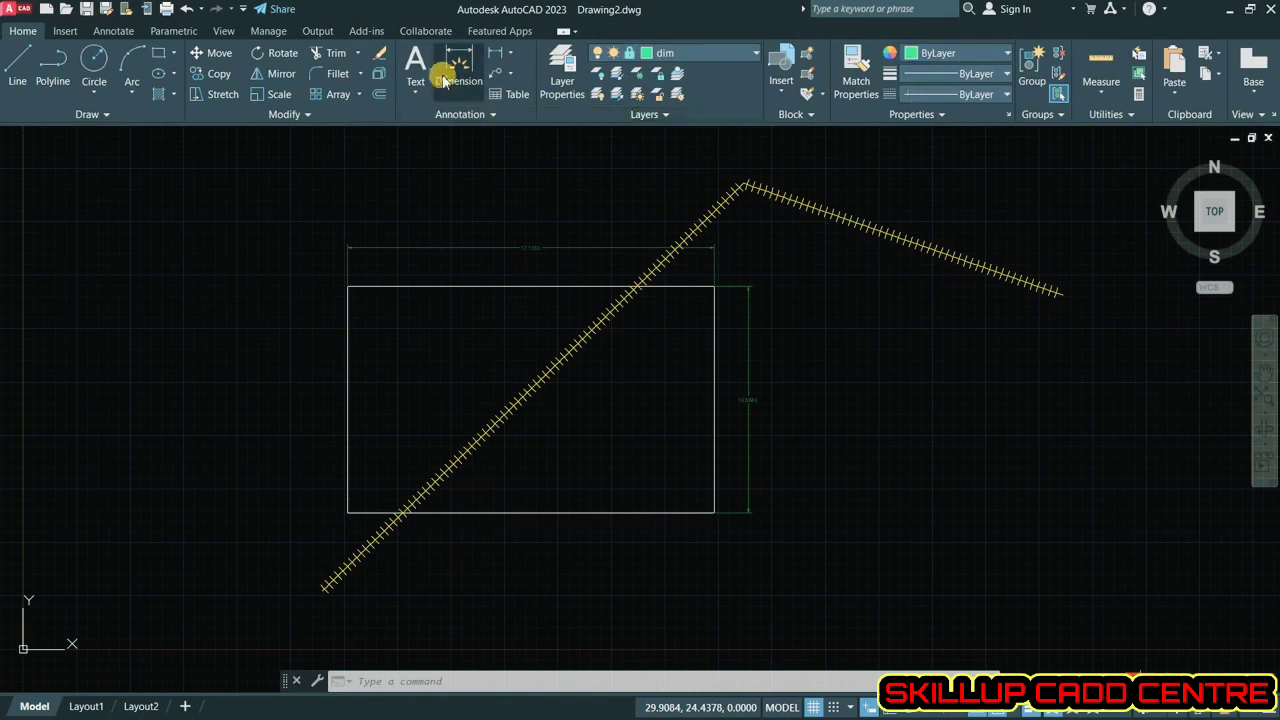
{"action": "left_click", "coordinate": [491, 78]}
{"action": "key", "text": "Return"}
{"action": "left_click", "coordinate": [660, 512]}
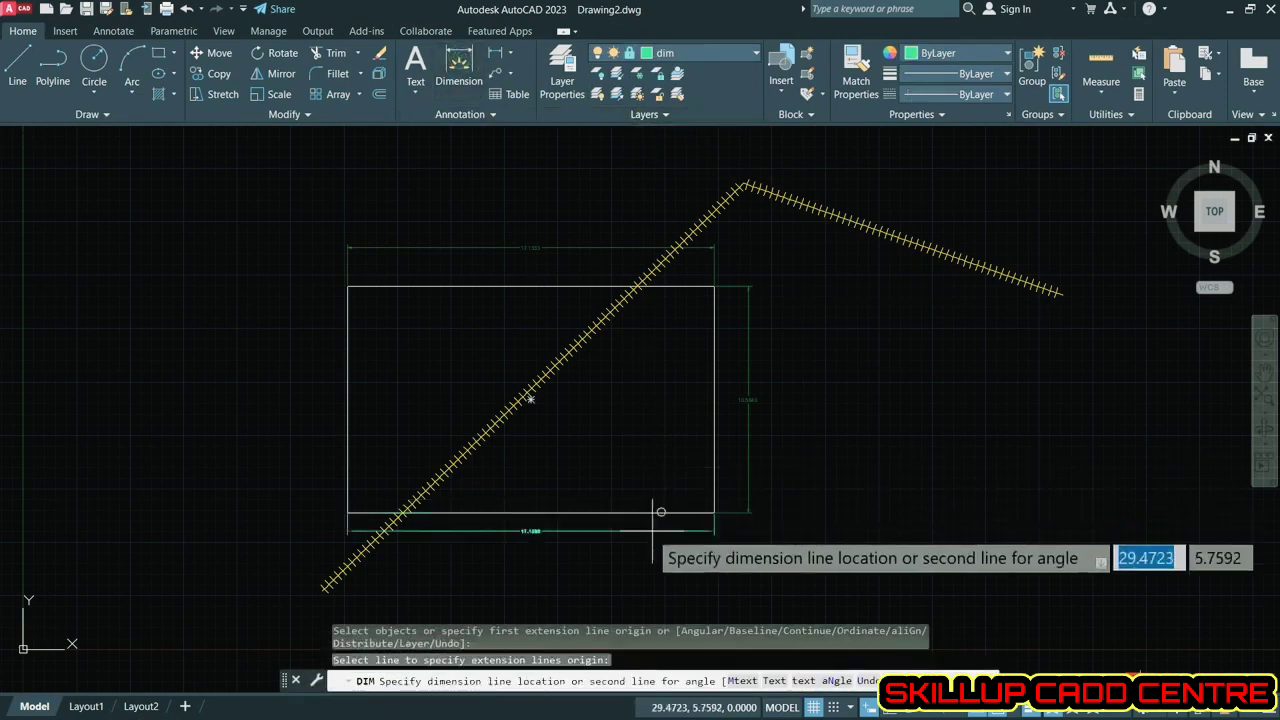
{"action": "left_click", "coordinate": [649, 541]}
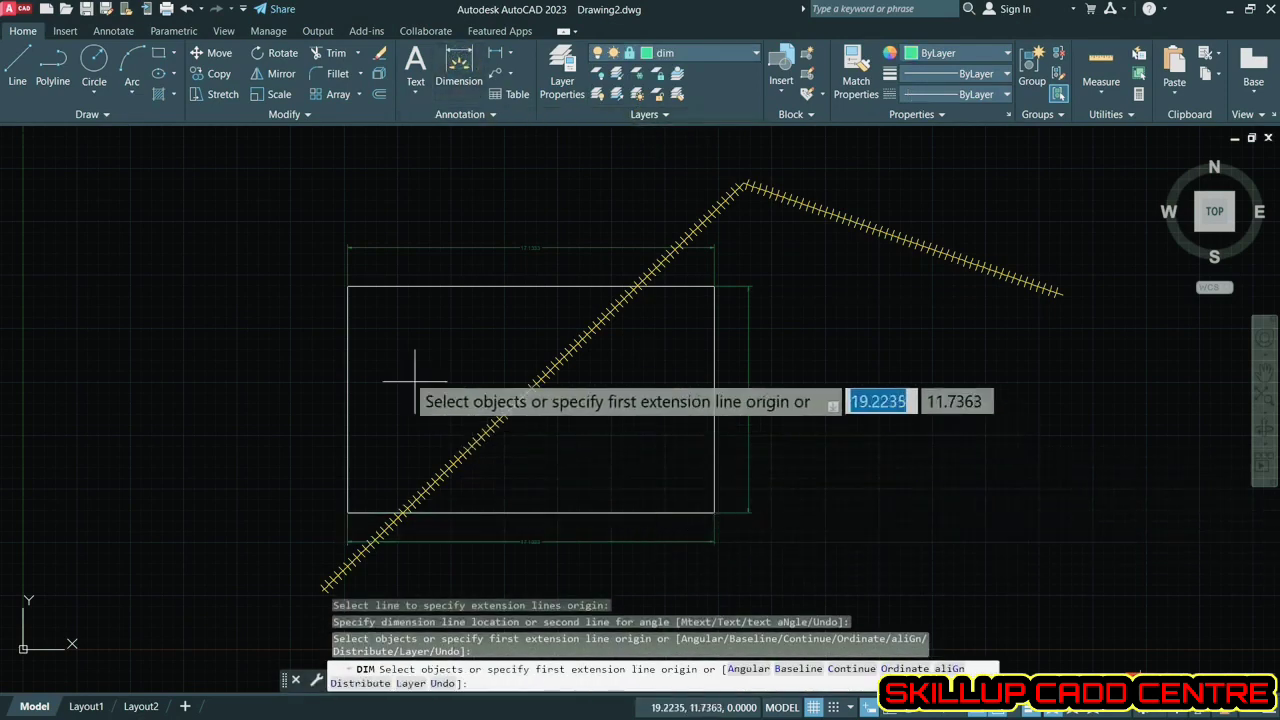
- Add an aligned dimension above the sloping track line outside the rectangle and end the dimension command
{"action": "key", "text": "Return"}
{"action": "left_click", "coordinate": [857, 222]}
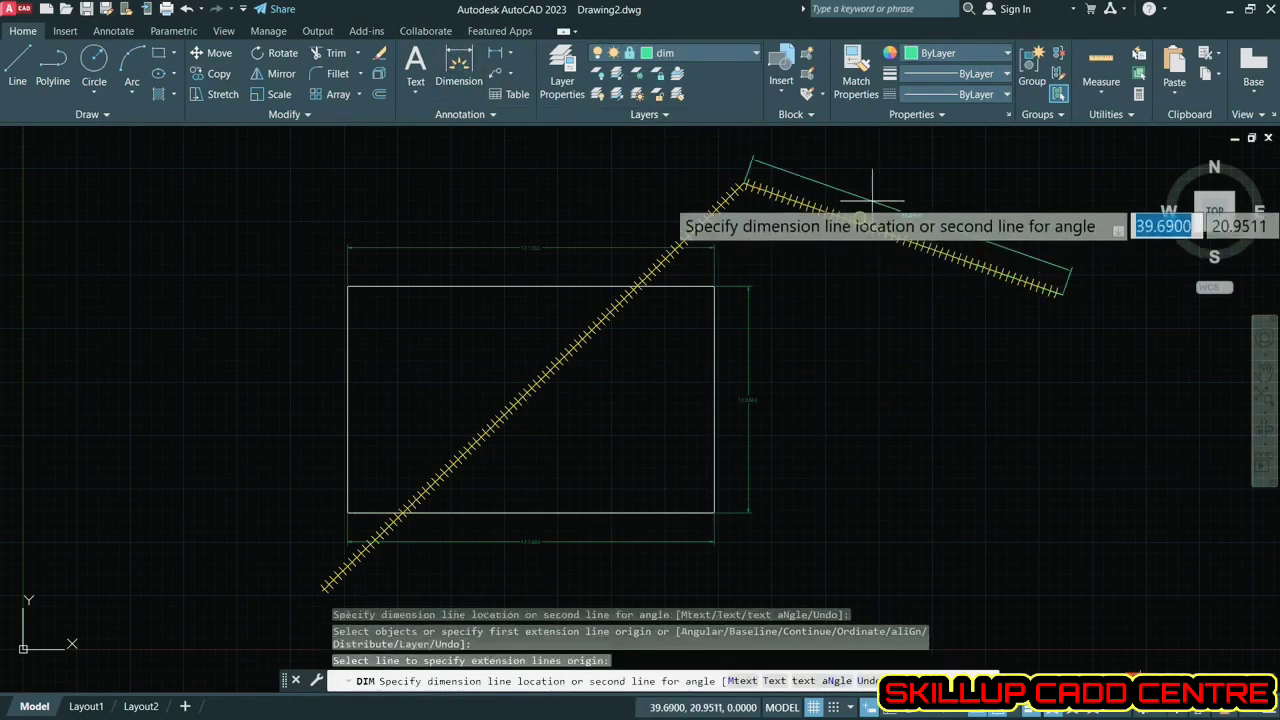
{"action": "left_click", "coordinate": [873, 200]}
{"action": "right_click", "coordinate": [871, 345]}
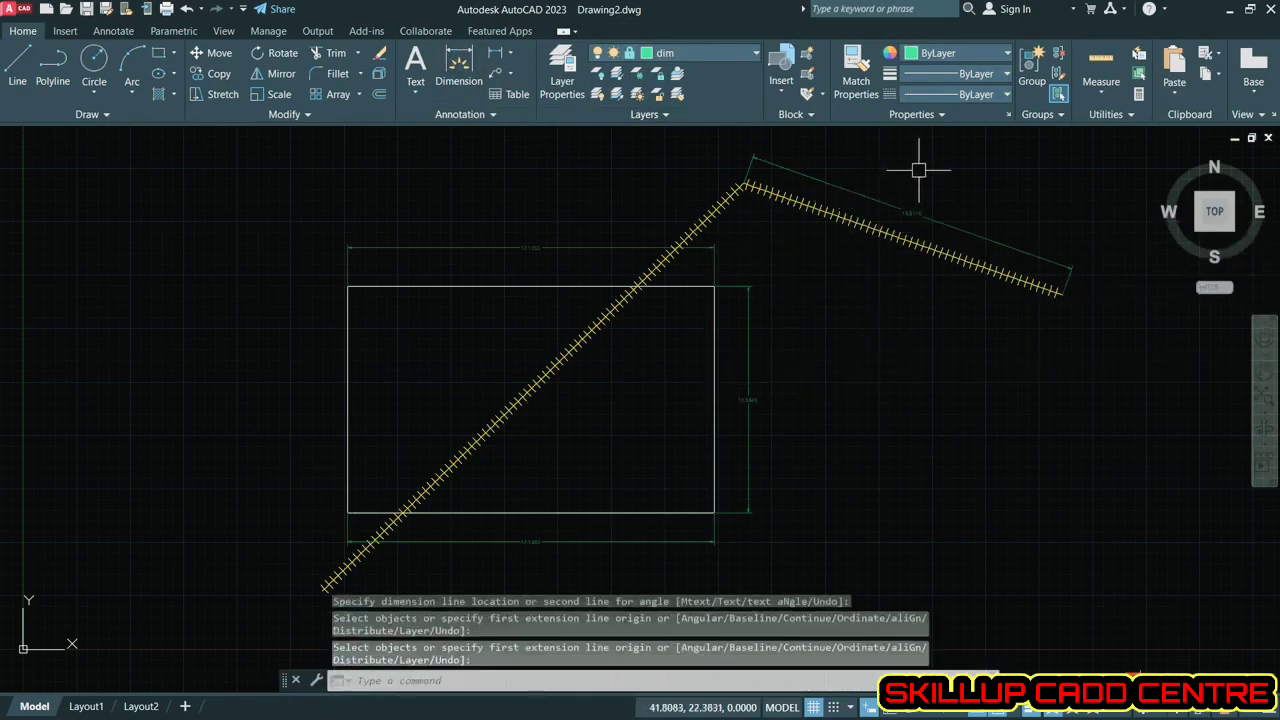
- Try to erase all the objects while only the dim layer is locked, and undo the erase
{"action": "left_click", "coordinate": [994, 160]}
{"action": "left_click", "coordinate": [306, 608]}
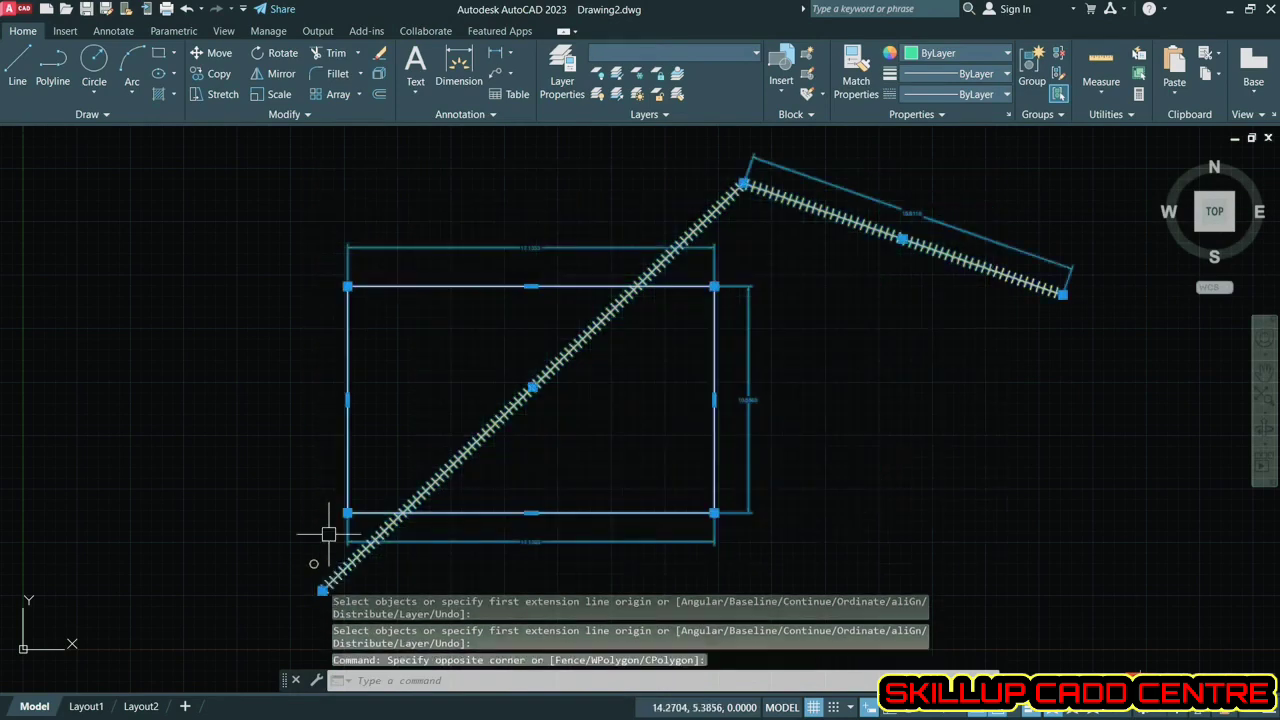
{"action": "left_click", "coordinate": [376, 53]}
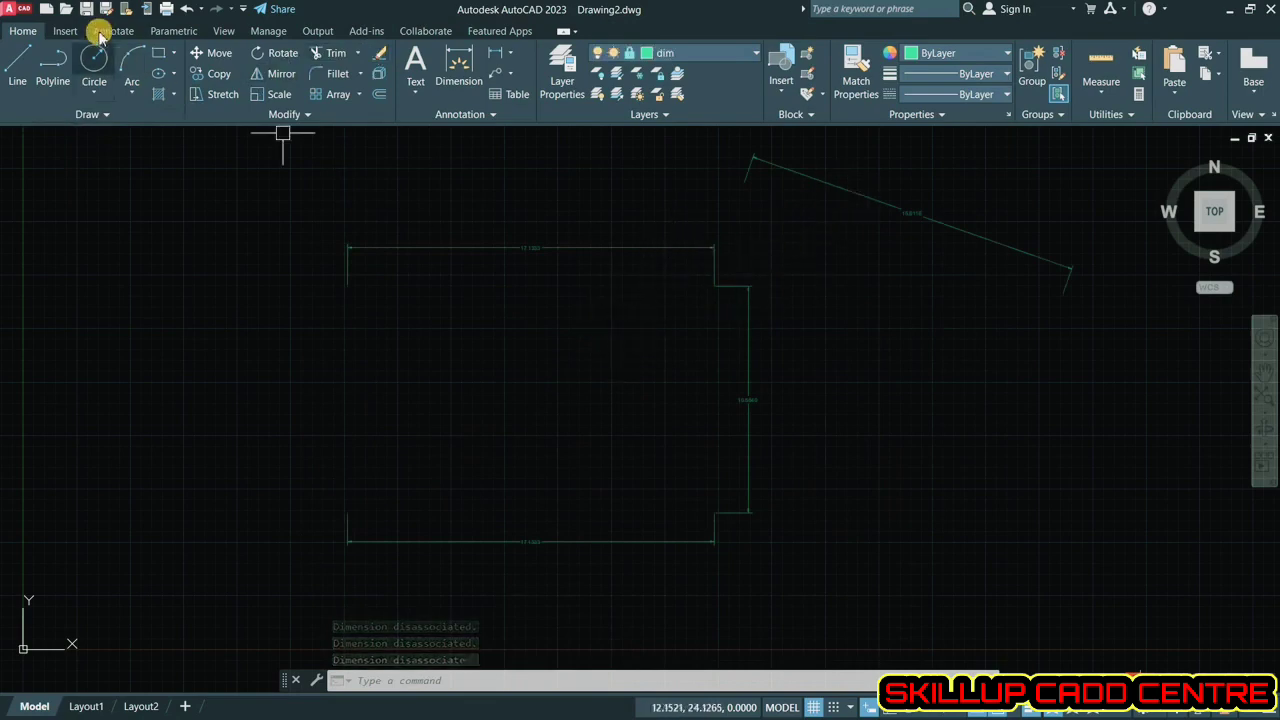
{"action": "left_click", "coordinate": [186, 9]}
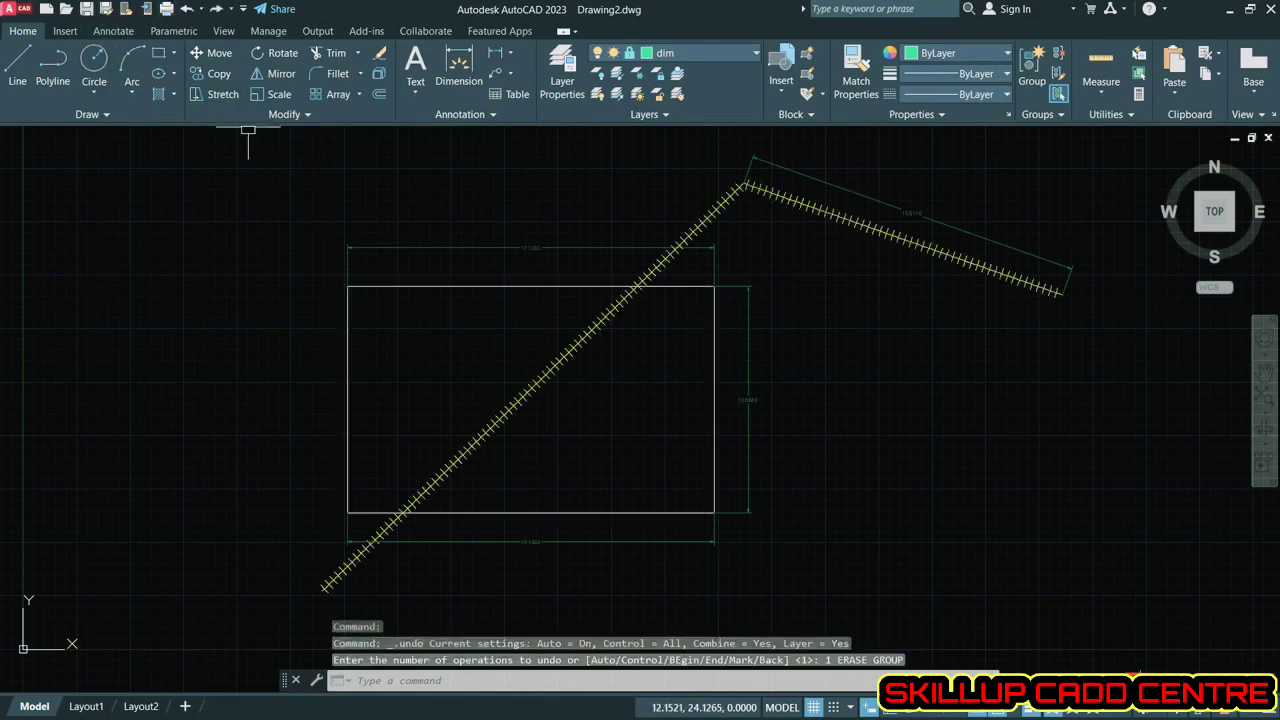
- Lock layer 0 in addition to the dim layer
{"action": "left_click", "coordinate": [737, 56]}
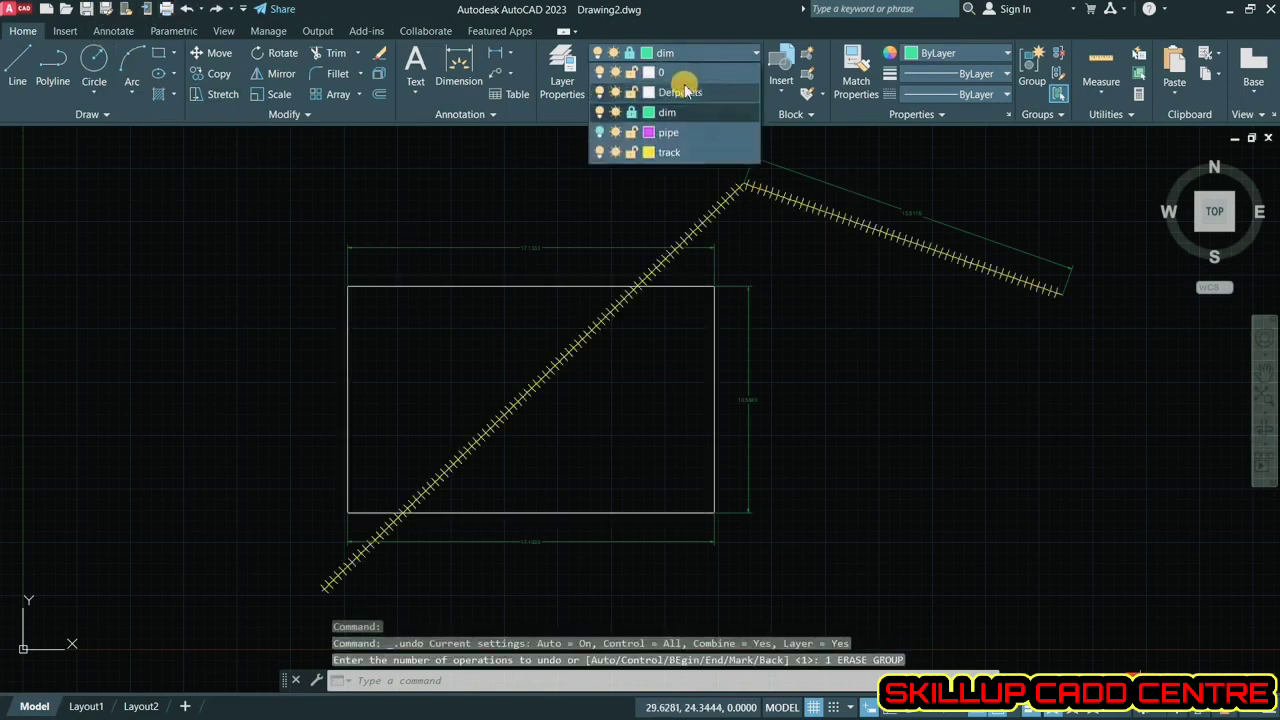
{"action": "left_click", "coordinate": [631, 74]}
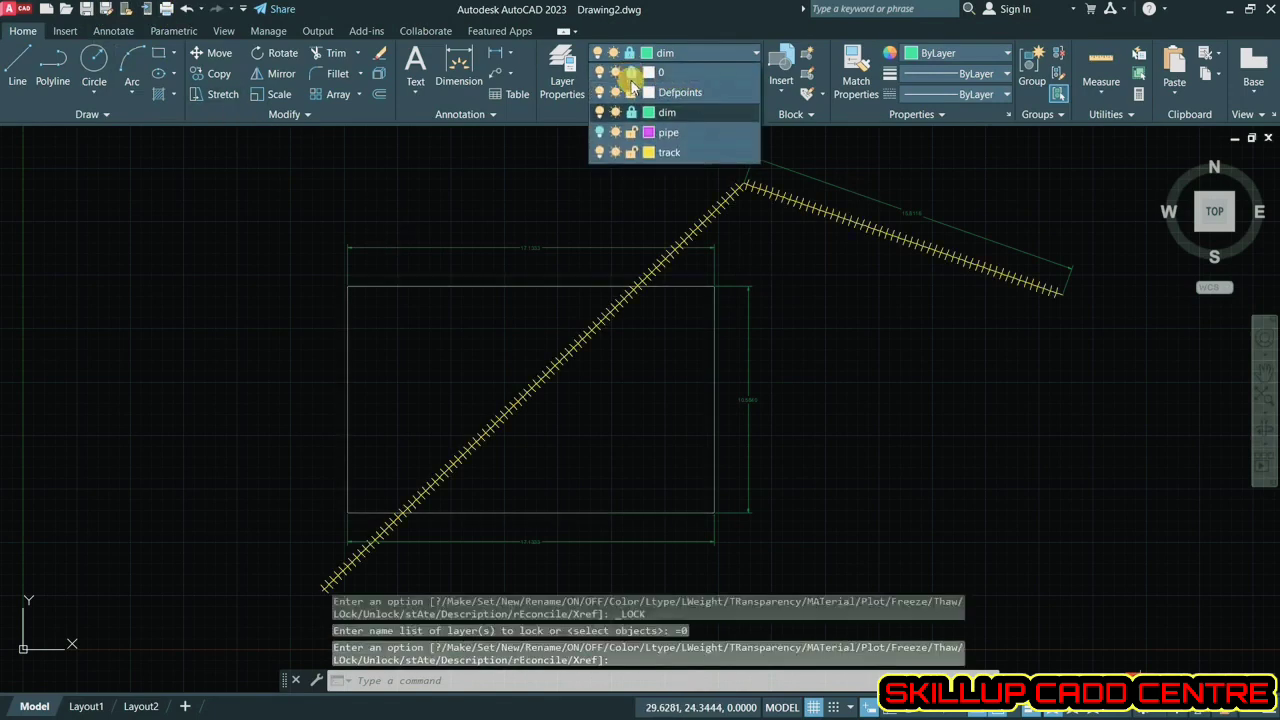
{"action": "left_click", "coordinate": [564, 208]}
- Erase the track lines by applying Erase to a crossing selection of the whole drawing
{"action": "left_click", "coordinate": [914, 166]}
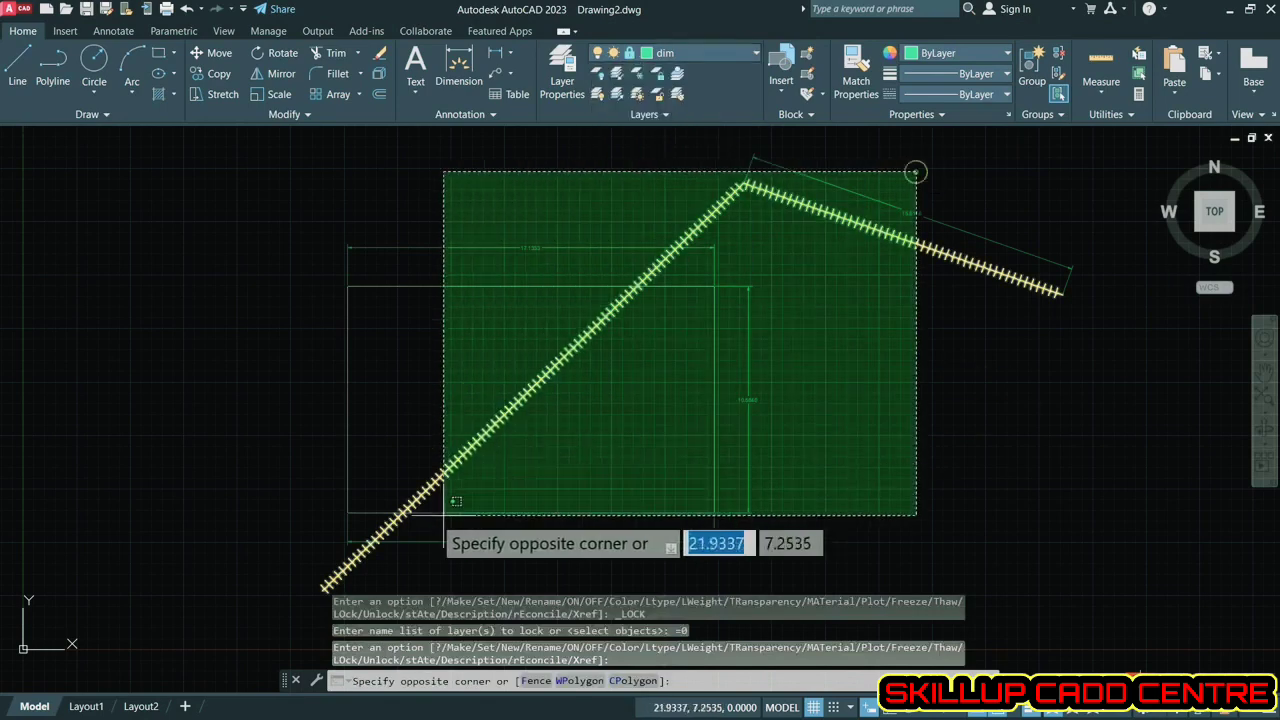
{"action": "left_click", "coordinate": [323, 555]}
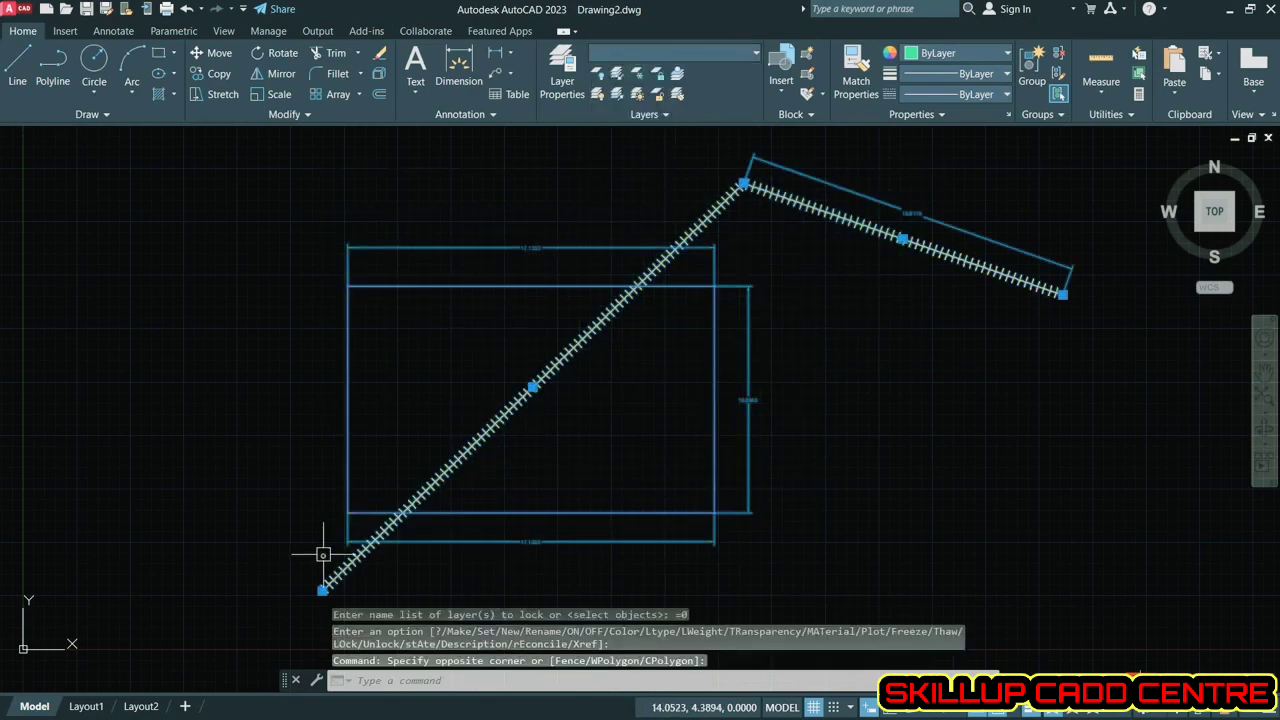
{"action": "left_click", "coordinate": [377, 57]}
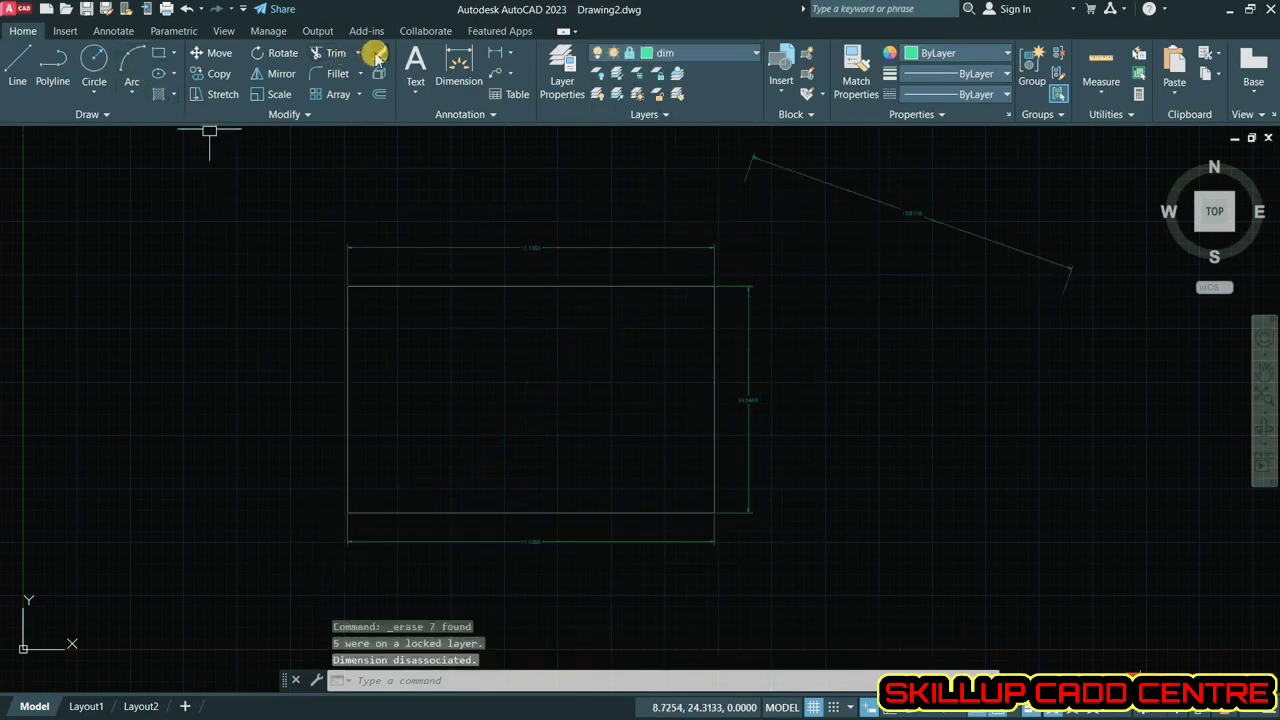
- Make the locked layer 0 current and draw a second rectangle just inside the existing one
{"action": "left_click", "coordinate": [728, 52]}
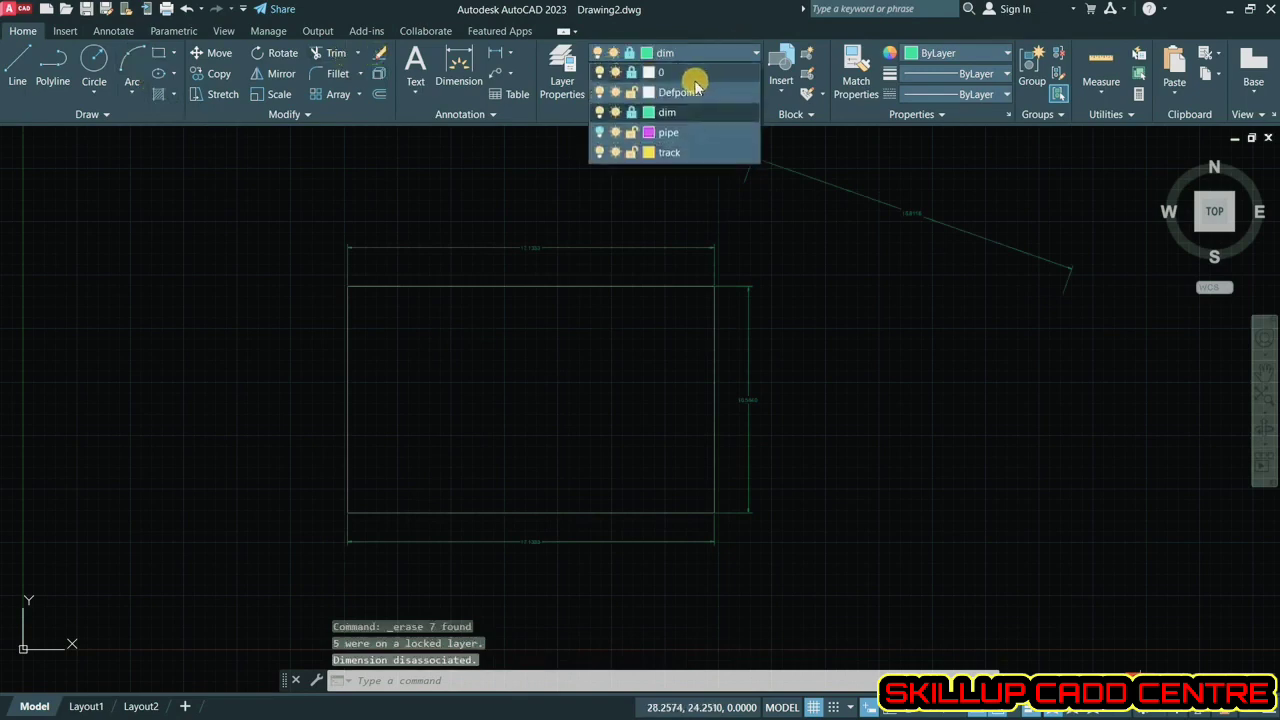
{"action": "left_click", "coordinate": [694, 76]}
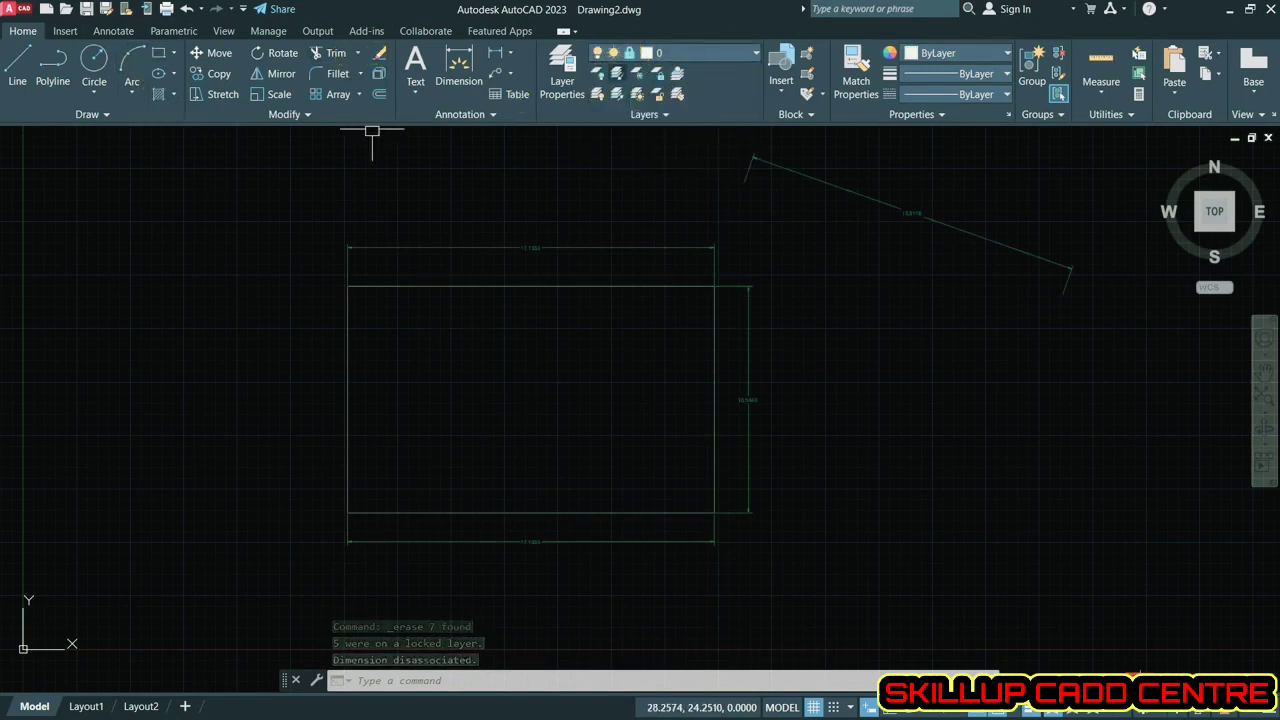
{"action": "left_click", "coordinate": [157, 53]}
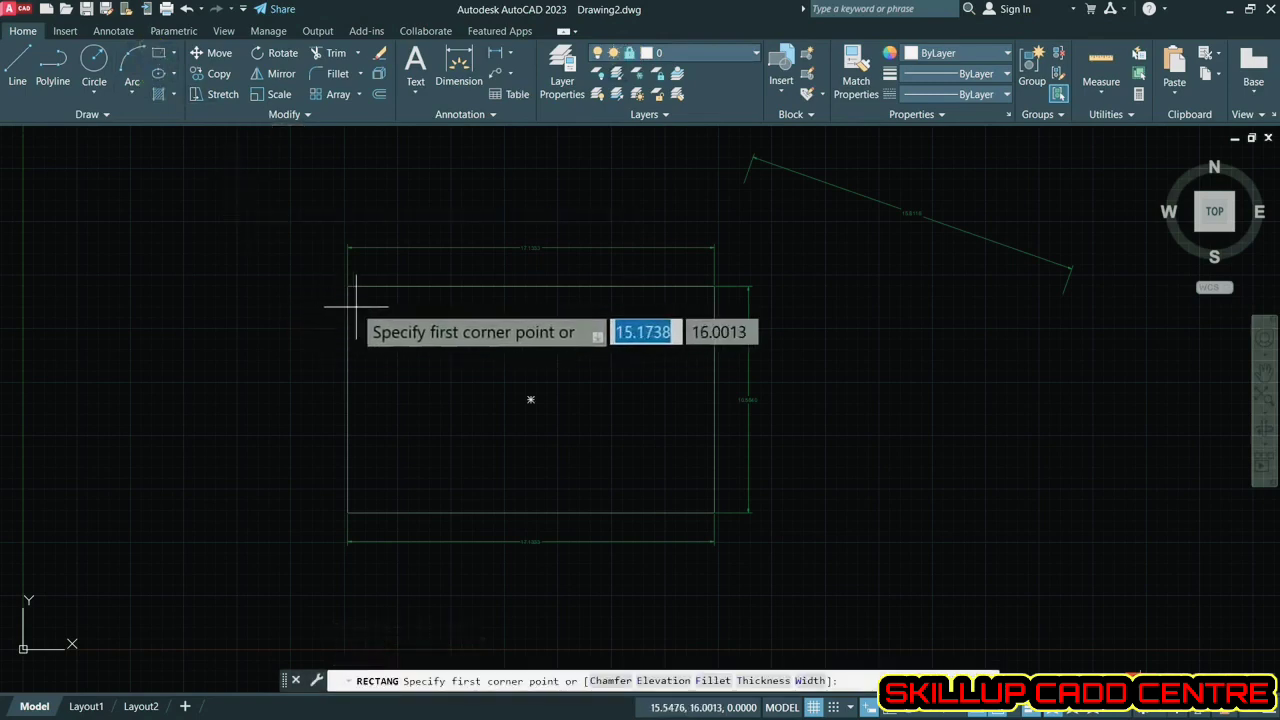
{"action": "left_click", "coordinate": [361, 305]}
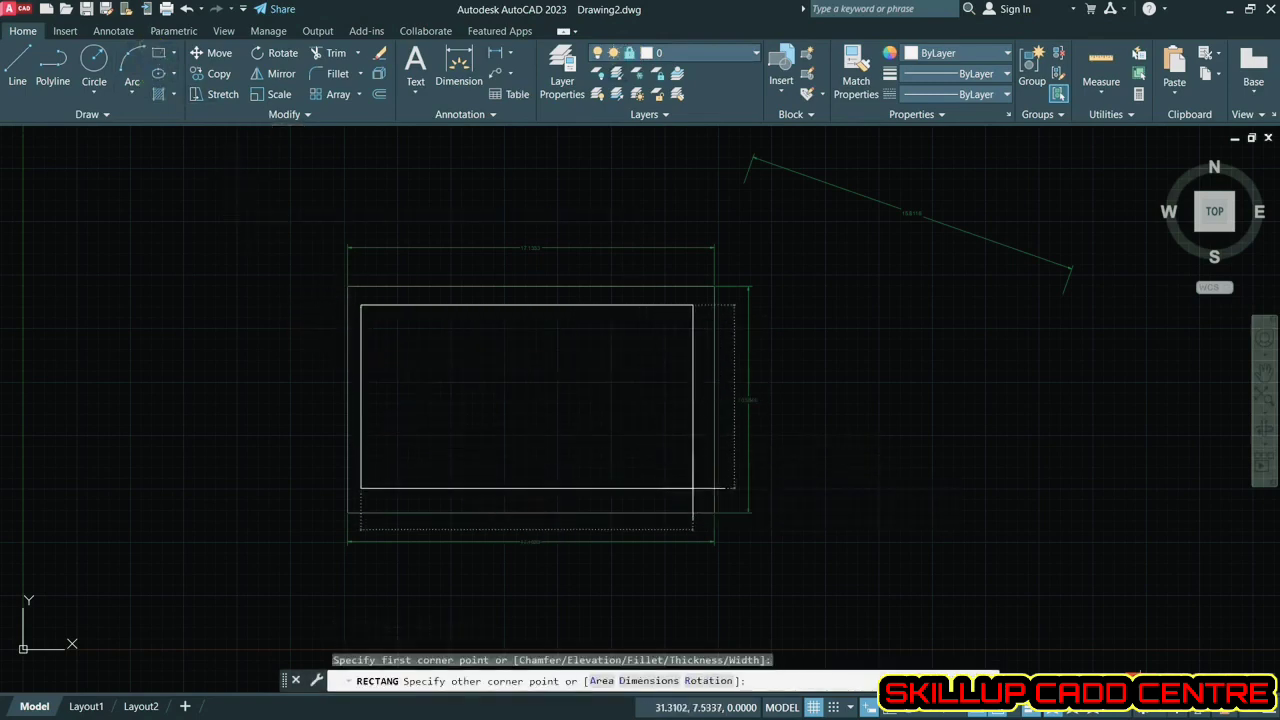
{"action": "left_click", "coordinate": [692, 488]}
- Try to erase the two nested rectangles on the locked layer 0
{"action": "left_click", "coordinate": [767, 333]}
{"action": "left_click", "coordinate": [666, 414]}
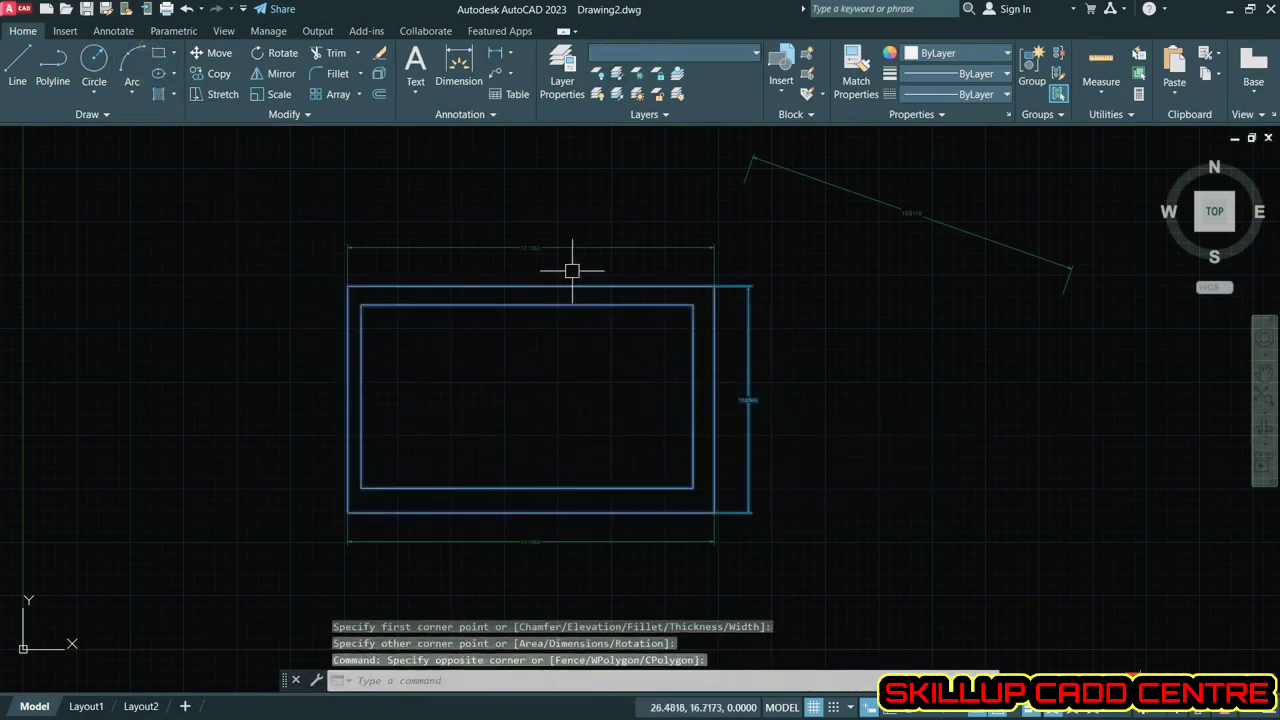
{"action": "left_click", "coordinate": [378, 52]}
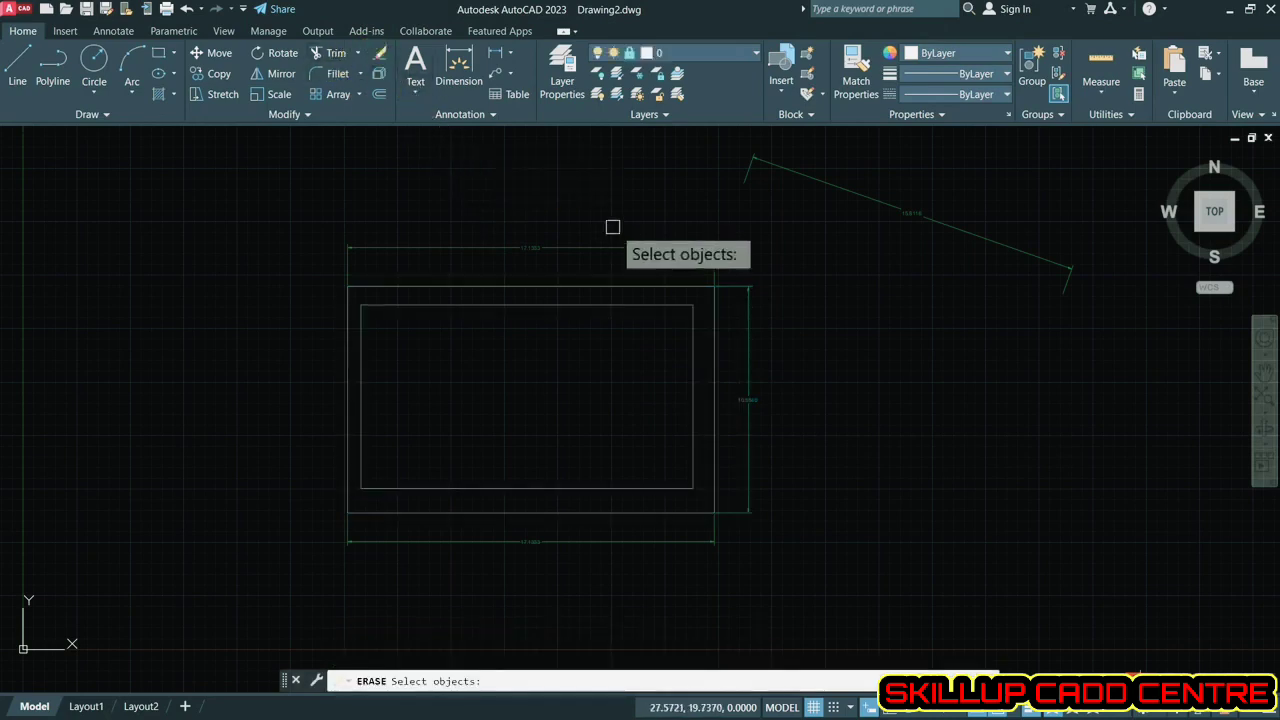
{"action": "left_click", "coordinate": [605, 306]}
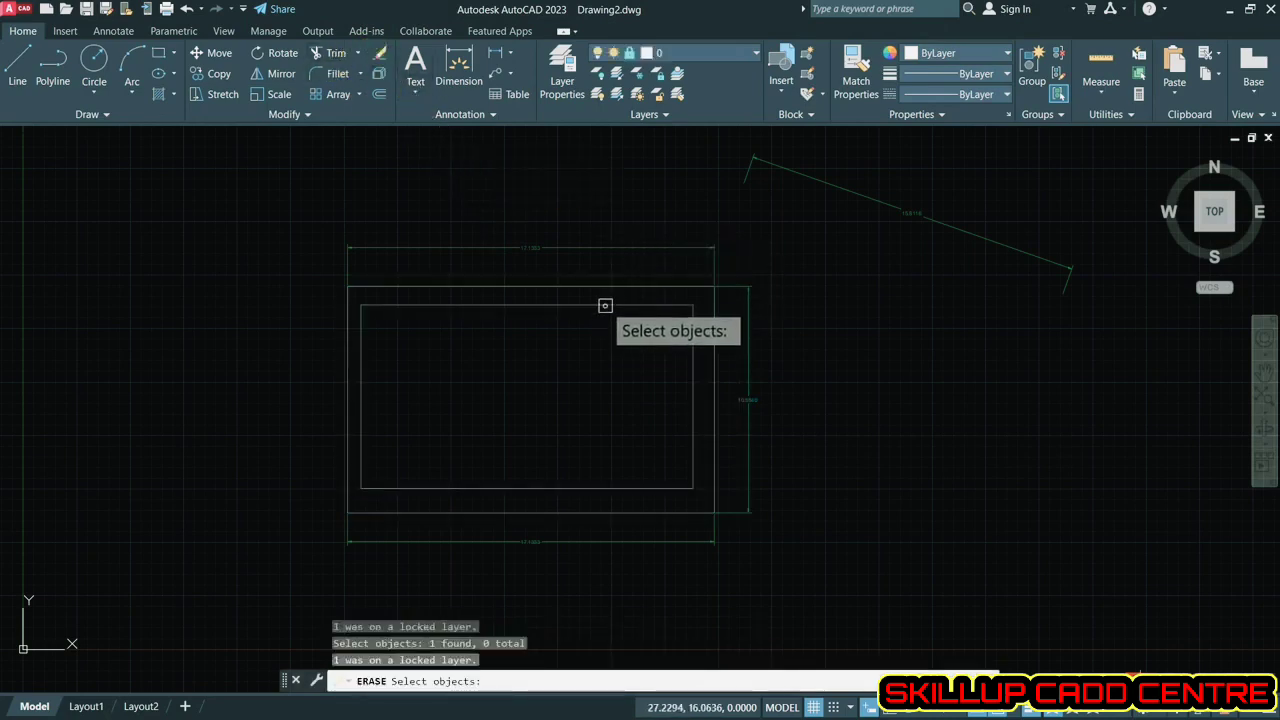
- Unlock layer 0 and turn the pipe layer on
{"action": "left_click", "coordinate": [729, 55]}
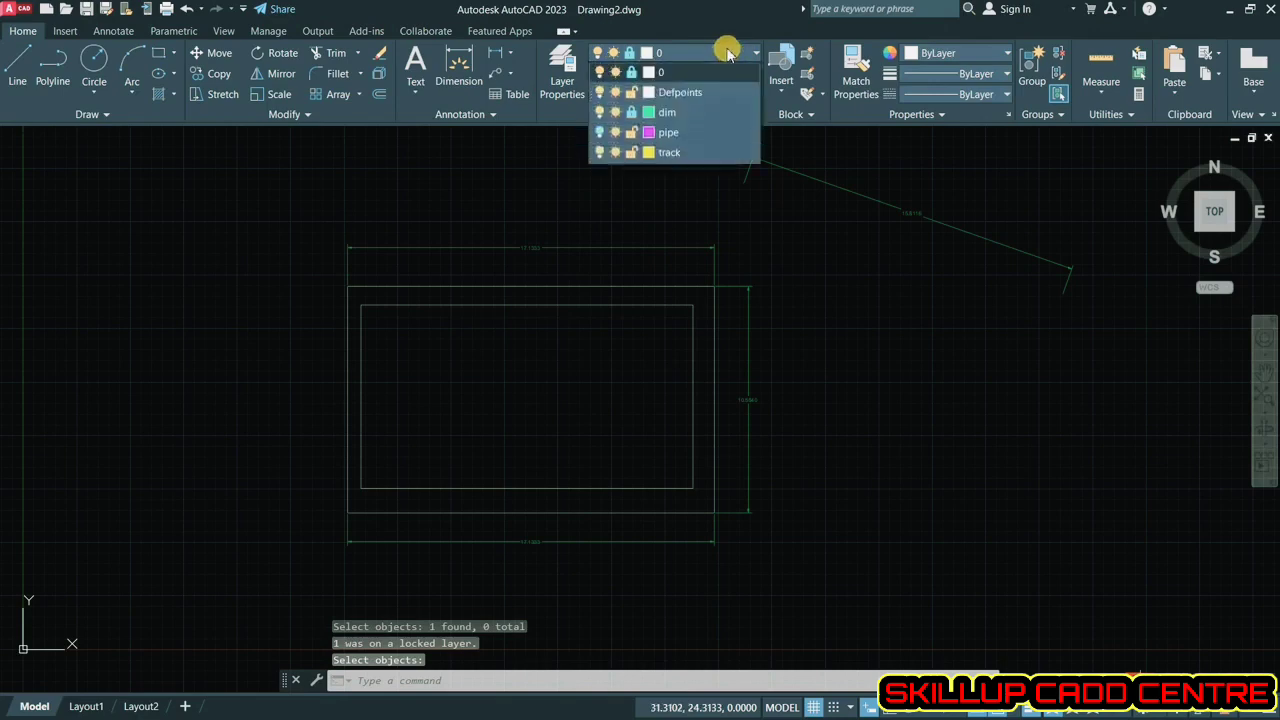
{"action": "left_click", "coordinate": [632, 74]}
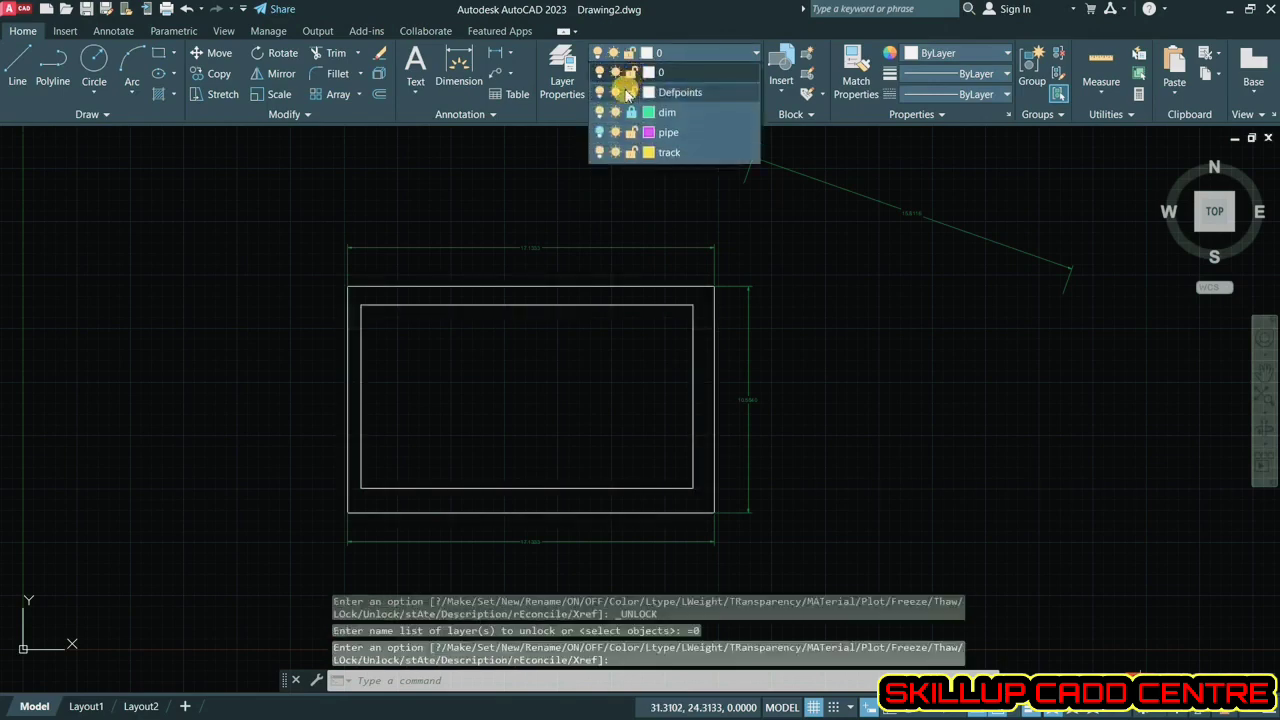
{"action": "left_click", "coordinate": [598, 133]}
{"action": "left_click", "coordinate": [511, 197]}
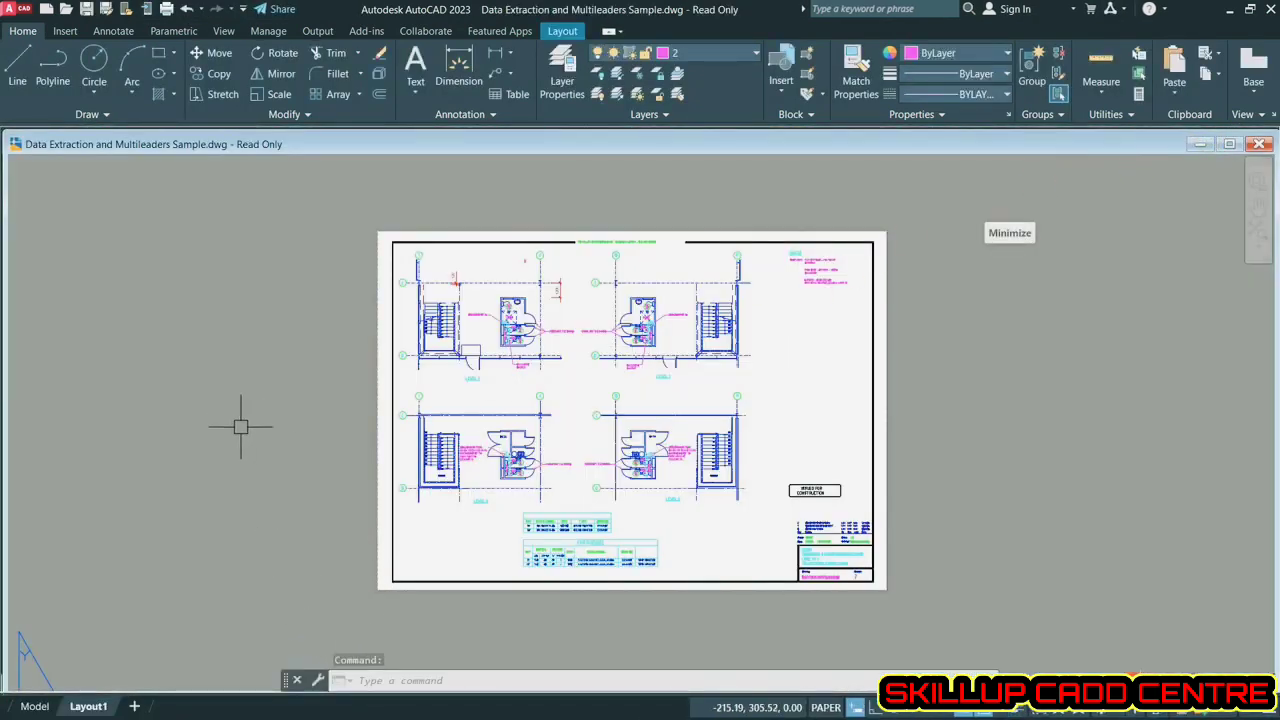
- Switch the Data Extraction and Multileaders Sample drawing to model space and turn on its A-CEILING layer
{"action": "left_click", "coordinate": [33, 705]}
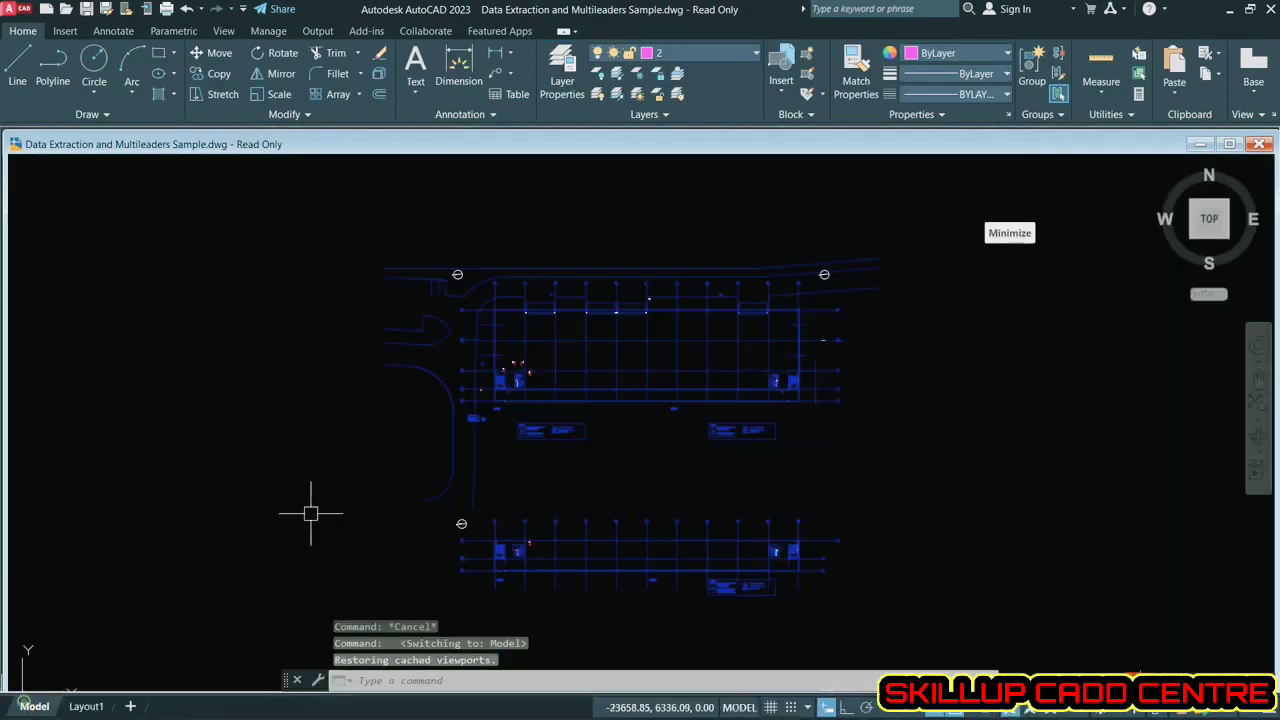
{"action": "left_click", "coordinate": [726, 55]}
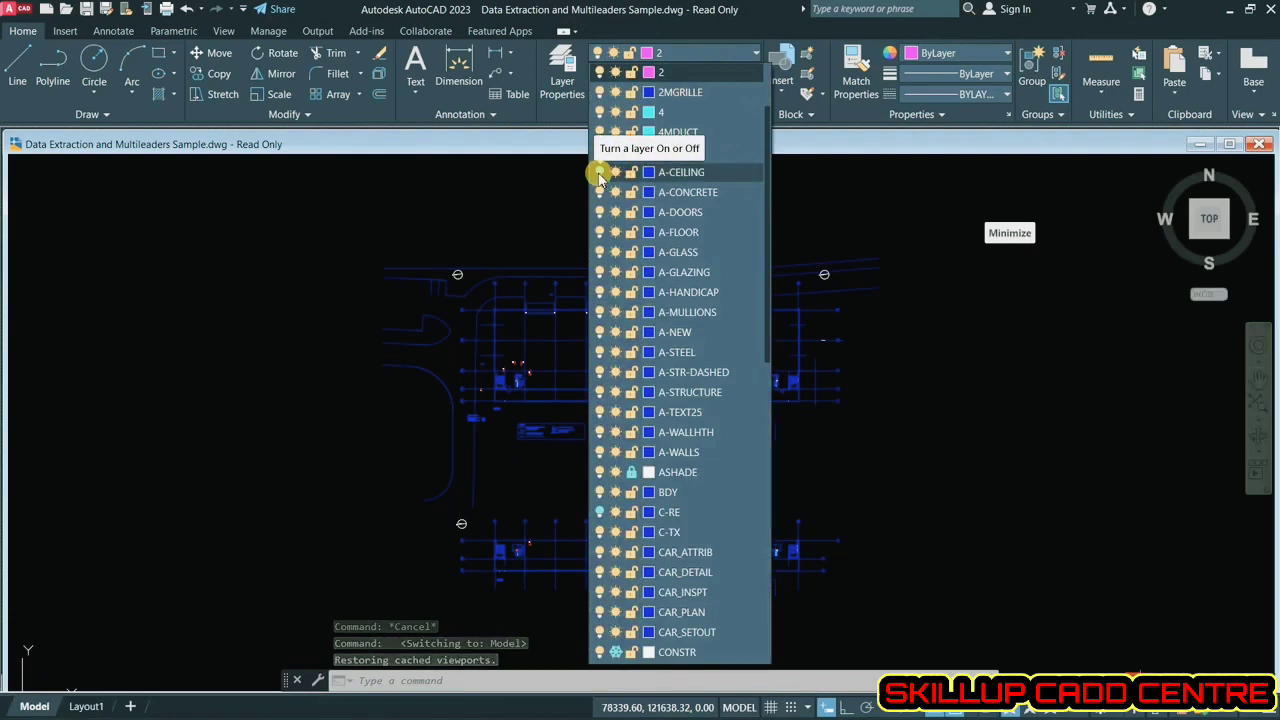
{"action": "left_click", "coordinate": [600, 176]}
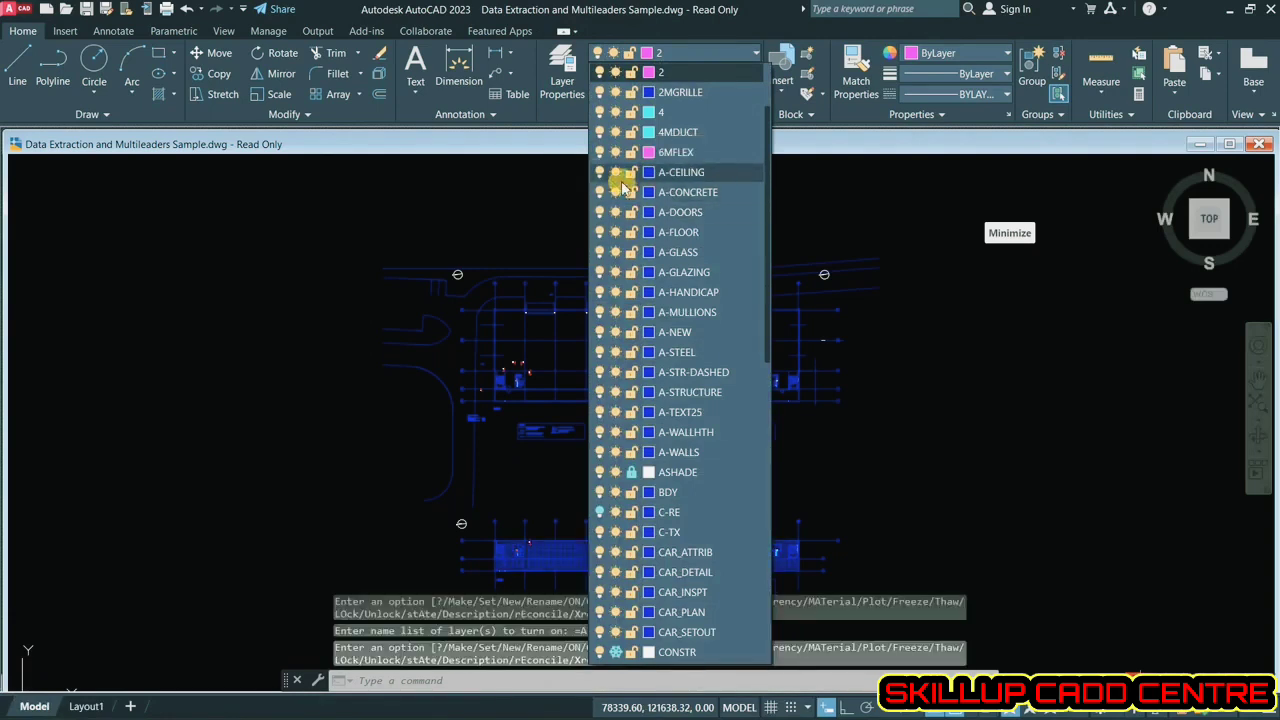
- Unlock the ASHADE layer and turn on the C-RE layer
{"action": "left_click", "coordinate": [631, 474]}
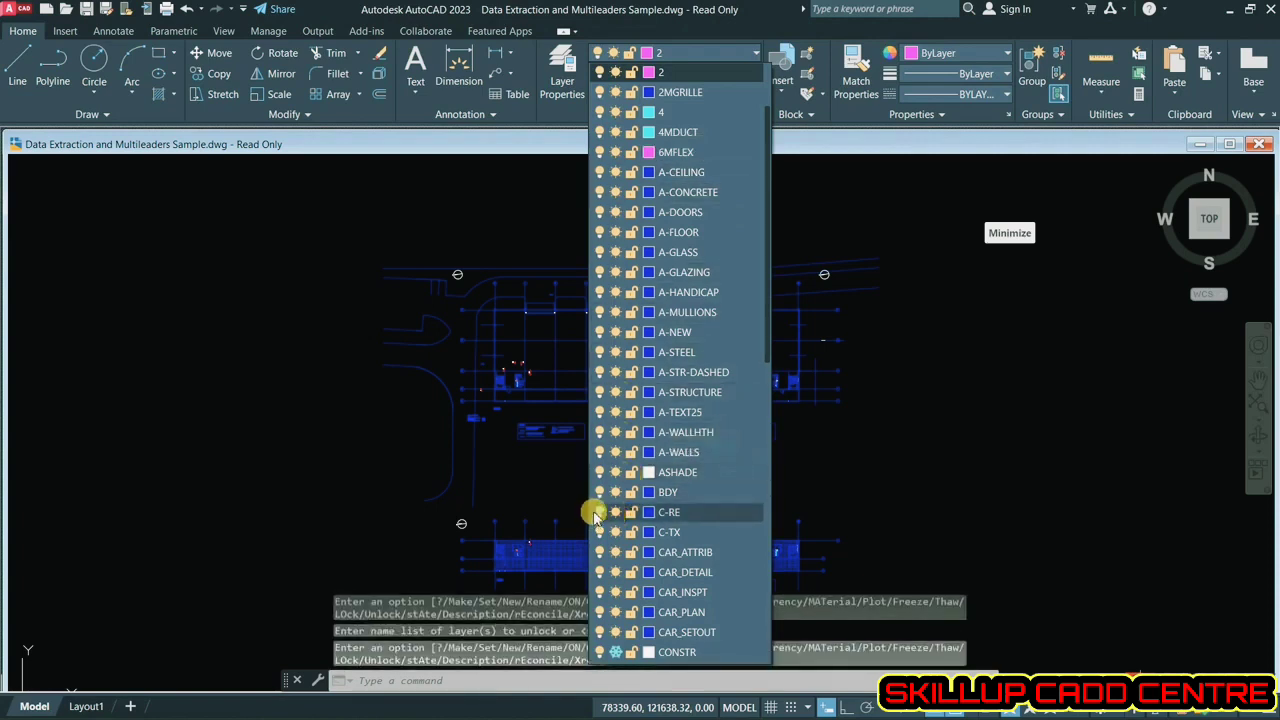
{"action": "left_click", "coordinate": [599, 513]}
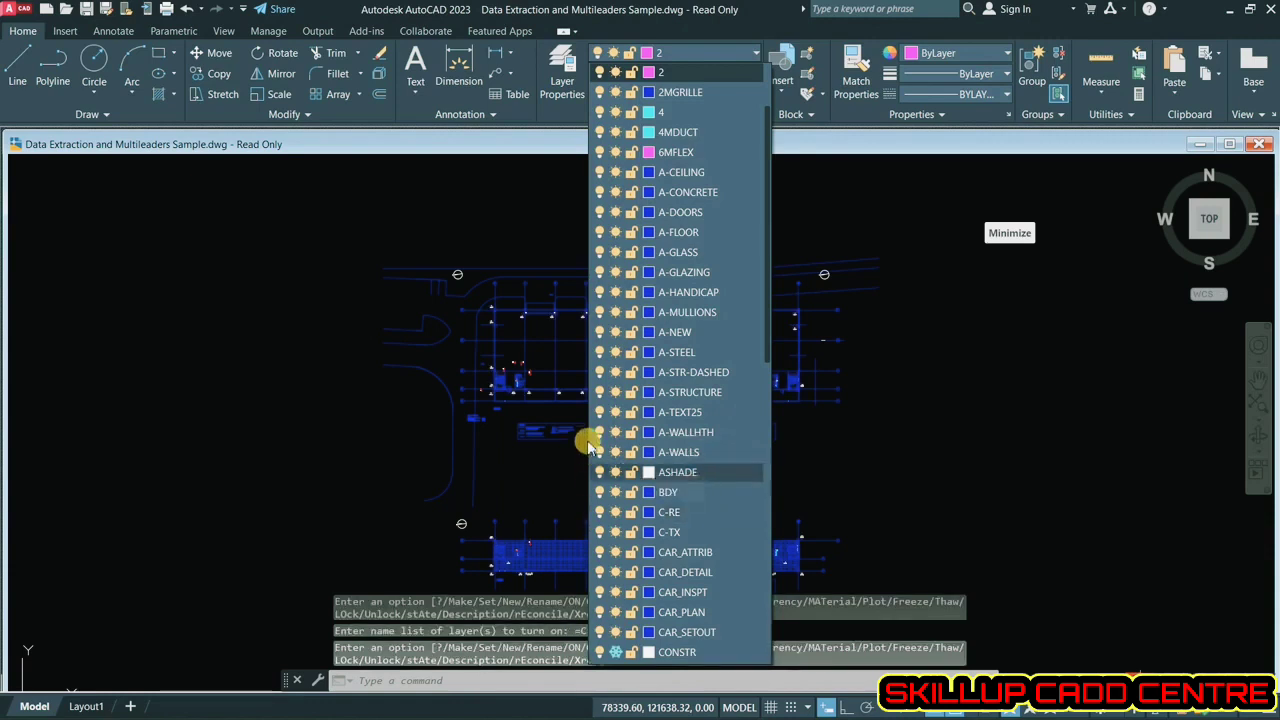
- Thaw the CONSTR and DIMS layers, toggling DIMS between frozen and thawed to compare the dimensions in the plan
{"action": "left_click", "coordinate": [605, 537]}
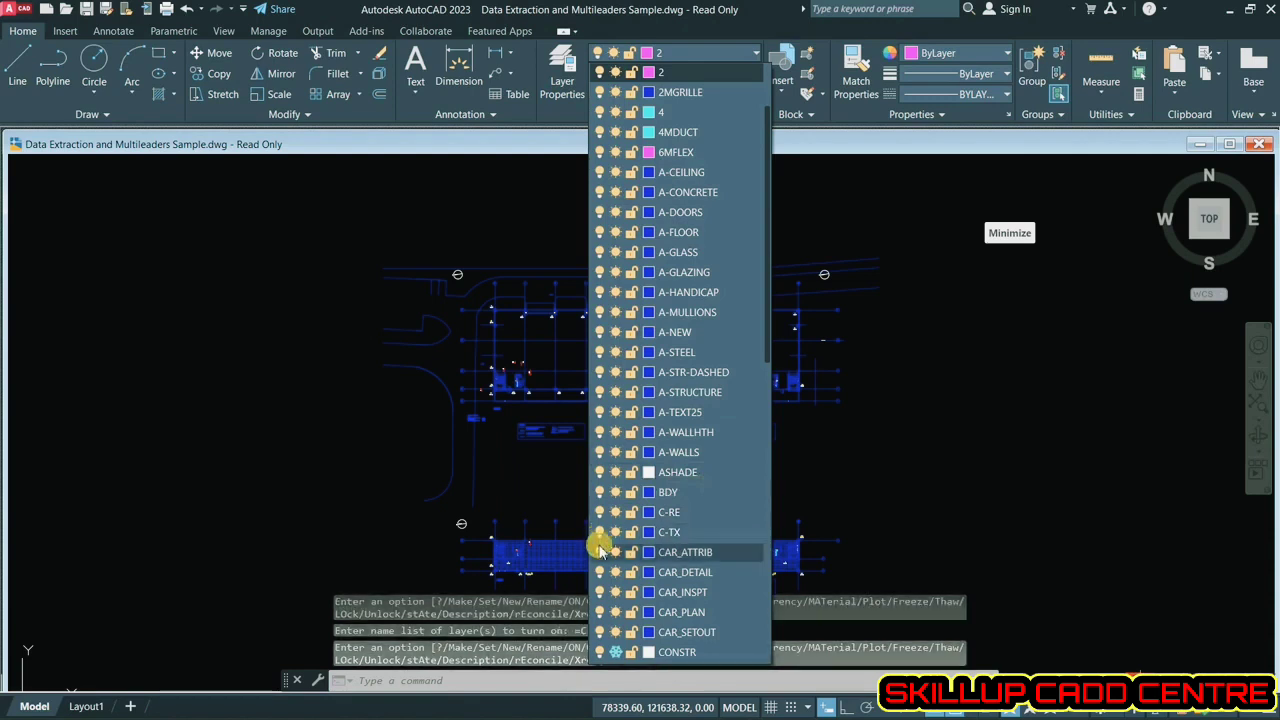
{"action": "scroll", "coordinate": [632, 568], "scroll_direction": "down", "scroll_amount": 2}
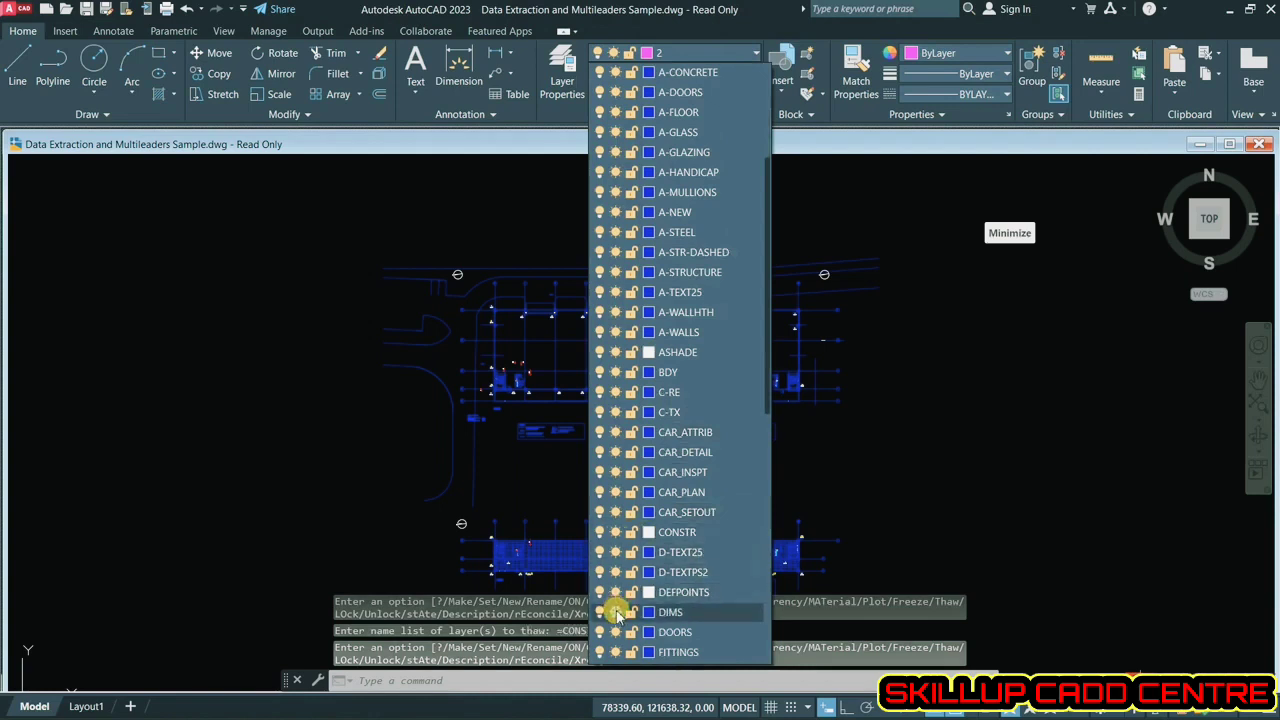
{"action": "left_click", "coordinate": [615, 612]}
{"action": "left_click", "coordinate": [615, 612]}
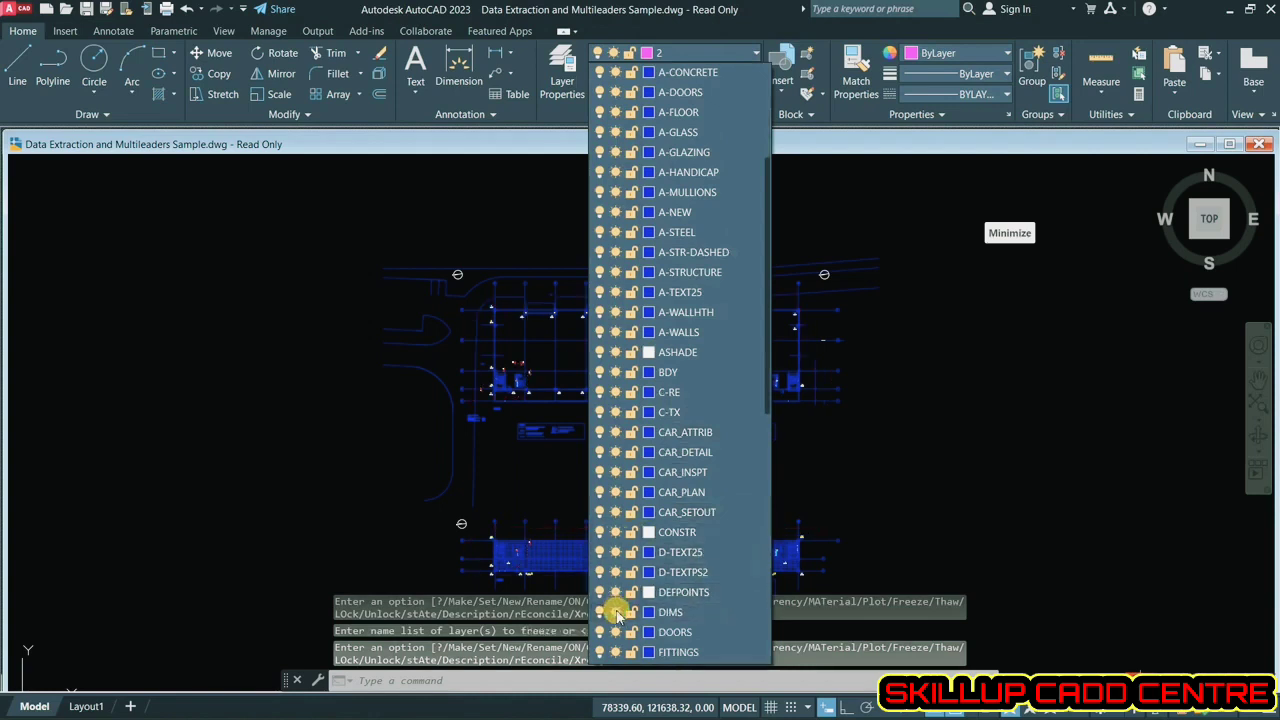
{"action": "left_click", "coordinate": [615, 612]}
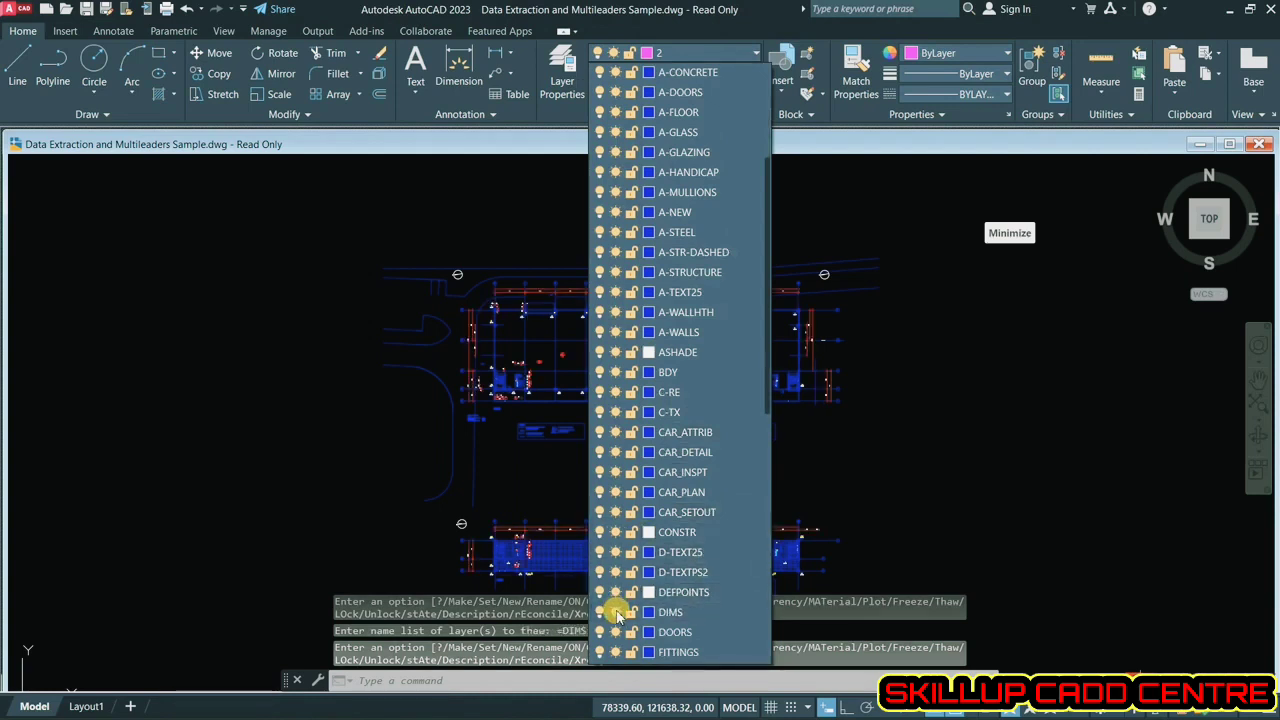
{"action": "scroll", "coordinate": [812, 348], "scroll_direction": "up", "scroll_amount": 5}
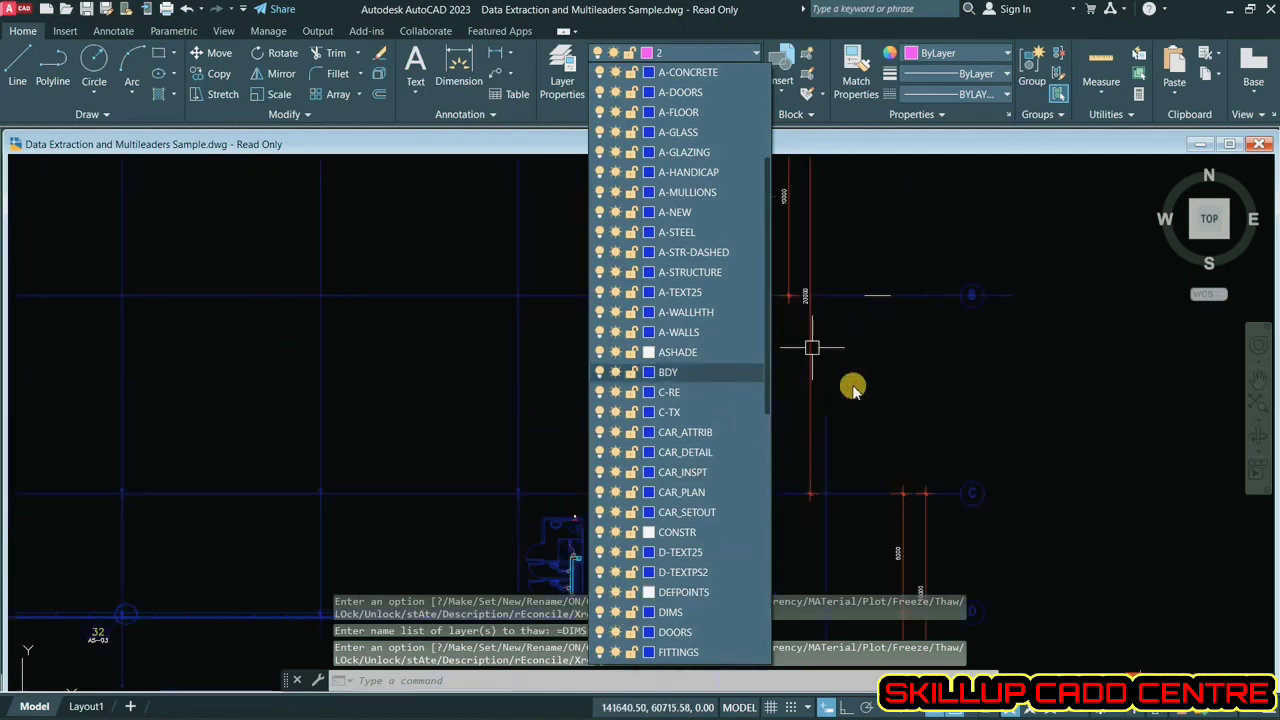
{"action": "scroll", "coordinate": [852, 389], "scroll_direction": "down", "scroll_amount": 5}
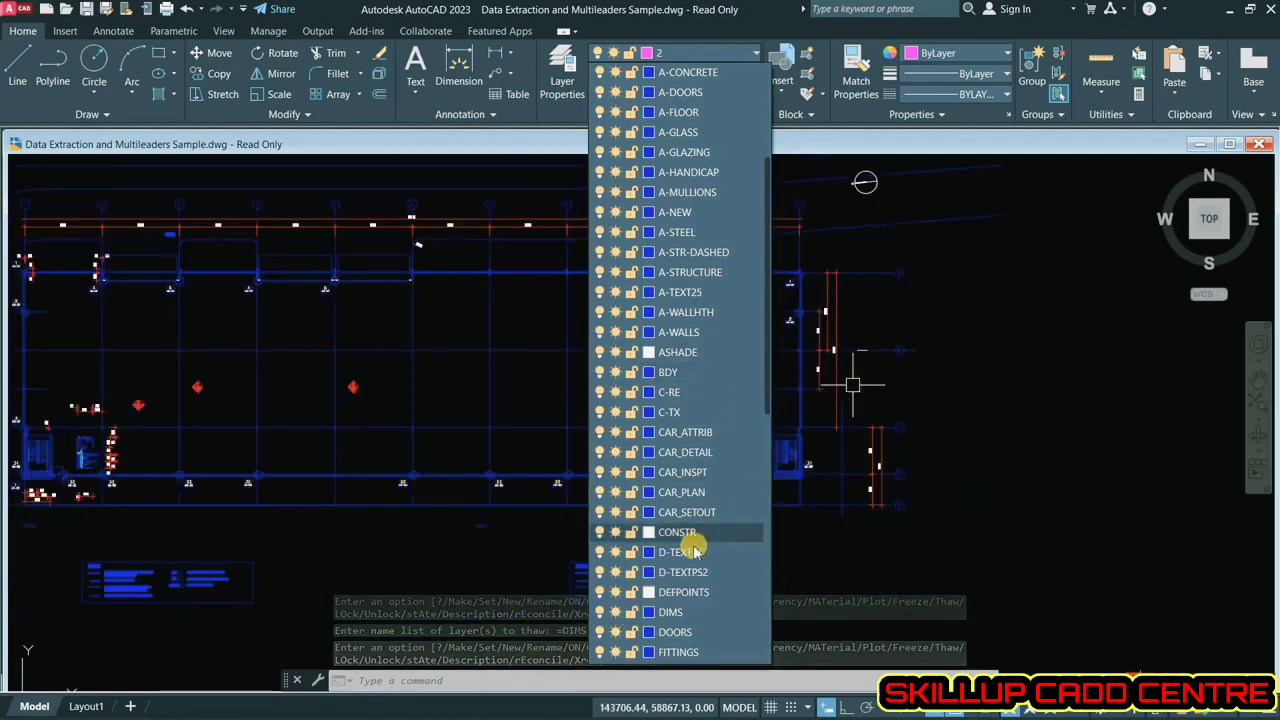
- Thaw the PAVING and REF layers of the sample drawing
{"action": "scroll", "coordinate": [695, 552], "scroll_direction": "down", "scroll_amount": 4}
{"action": "scroll", "coordinate": [835, 450], "scroll_direction": "down", "scroll_amount": 3}
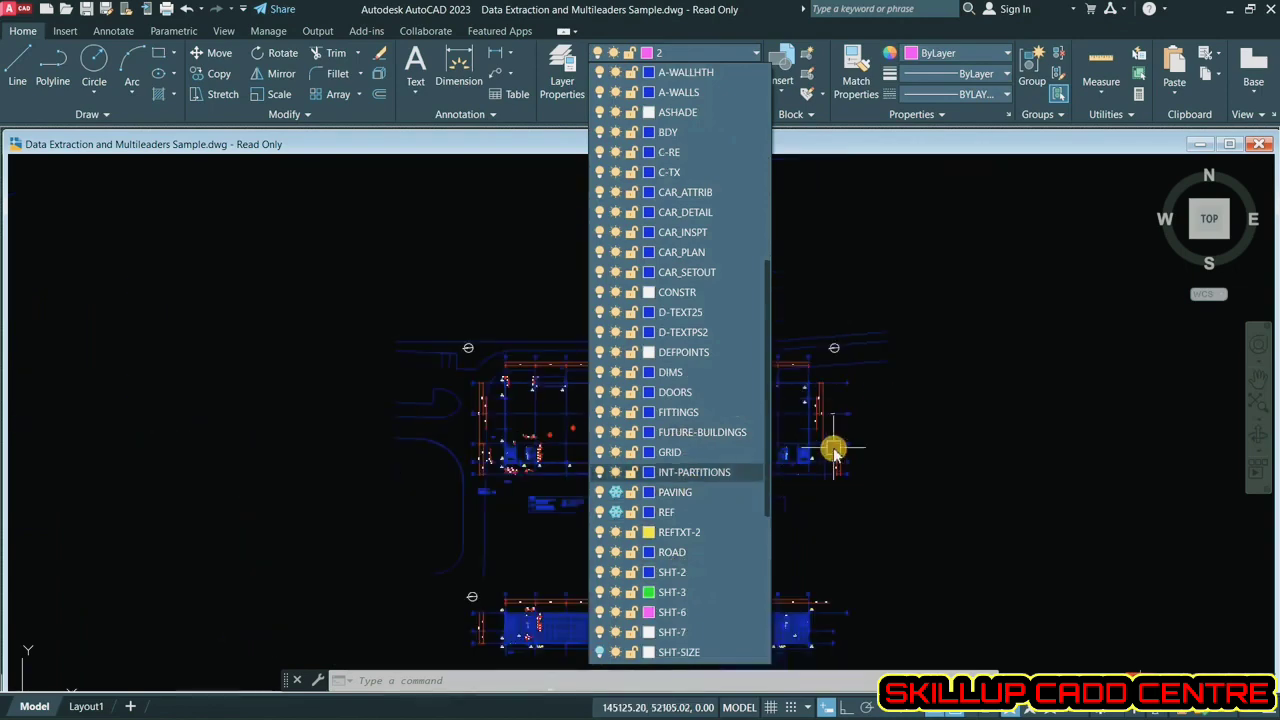
{"action": "left_click", "coordinate": [520, 511]}
{"action": "middle_click_drag", "start_coordinate": [486, 395], "coordinate": [449, 302]}
{"action": "left_click", "coordinate": [740, 58]}
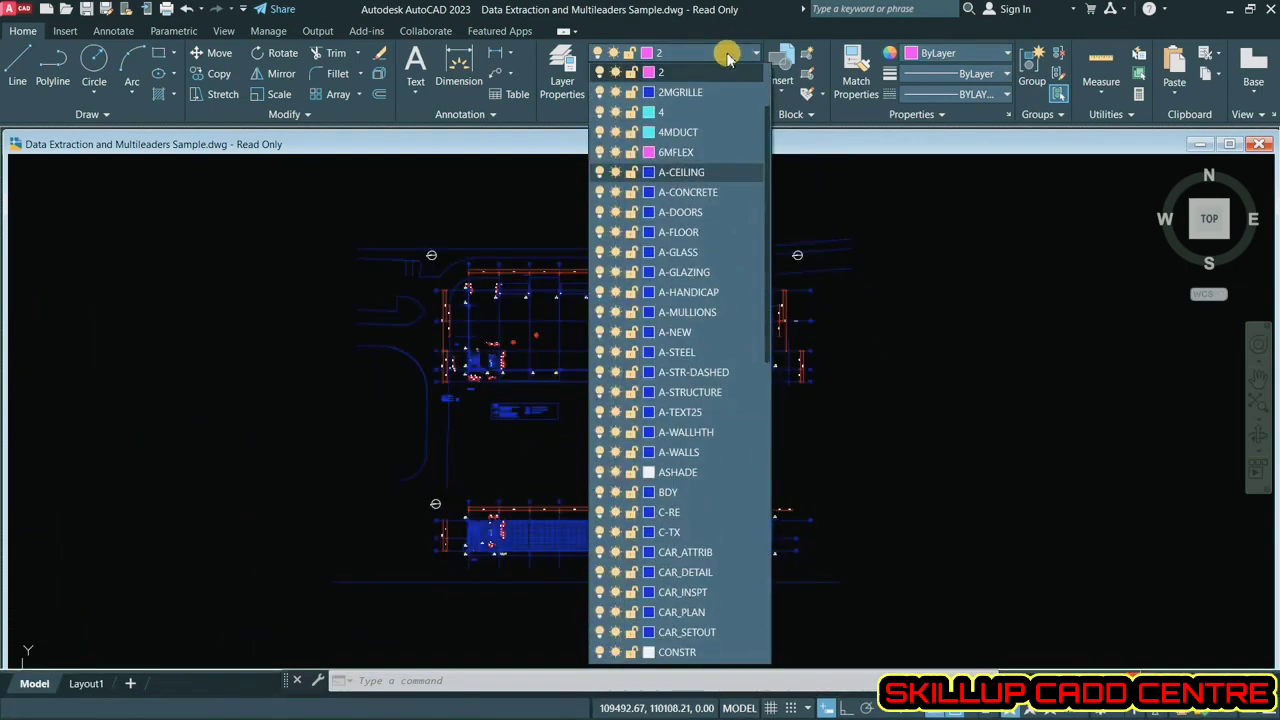
{"action": "scroll", "coordinate": [694, 491], "scroll_direction": "down", "scroll_amount": 7}
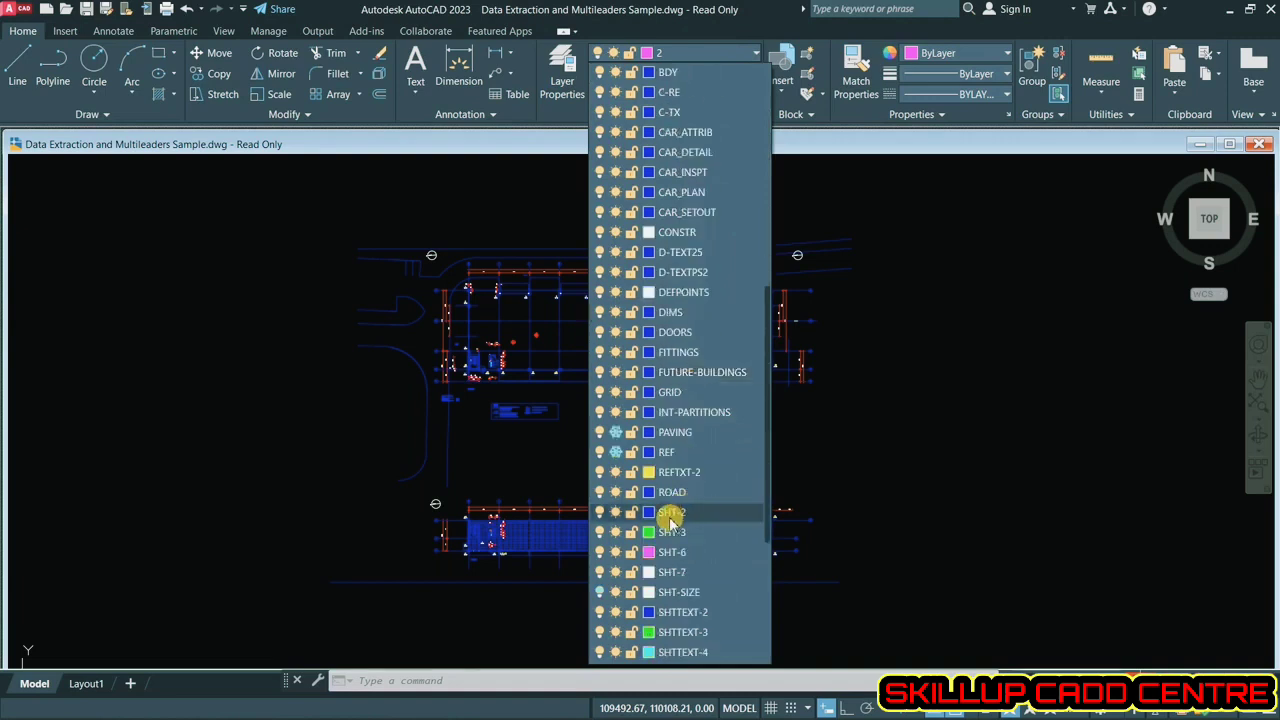
{"action": "left_click", "coordinate": [615, 432]}
{"action": "left_click", "coordinate": [616, 452]}
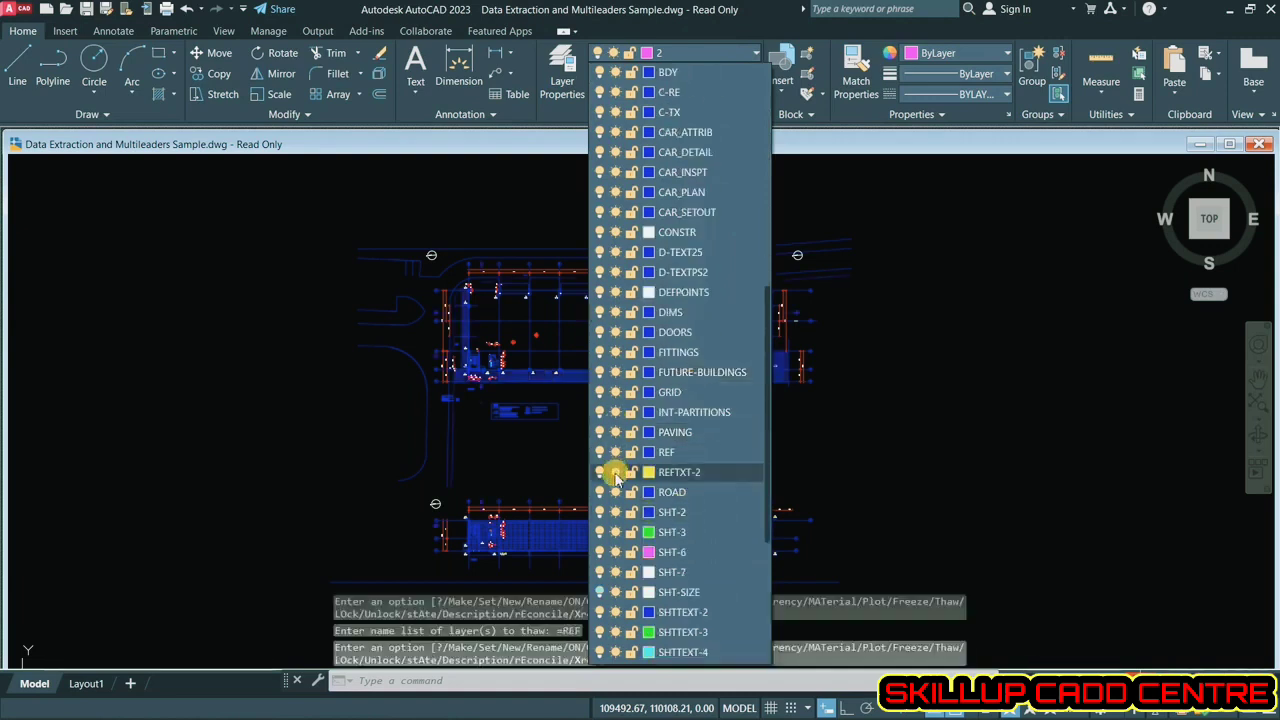
- Thaw the TXT-25 and TXT-35 text layers
{"action": "scroll", "coordinate": [616, 460], "scroll_direction": "down", "scroll_amount": 5}
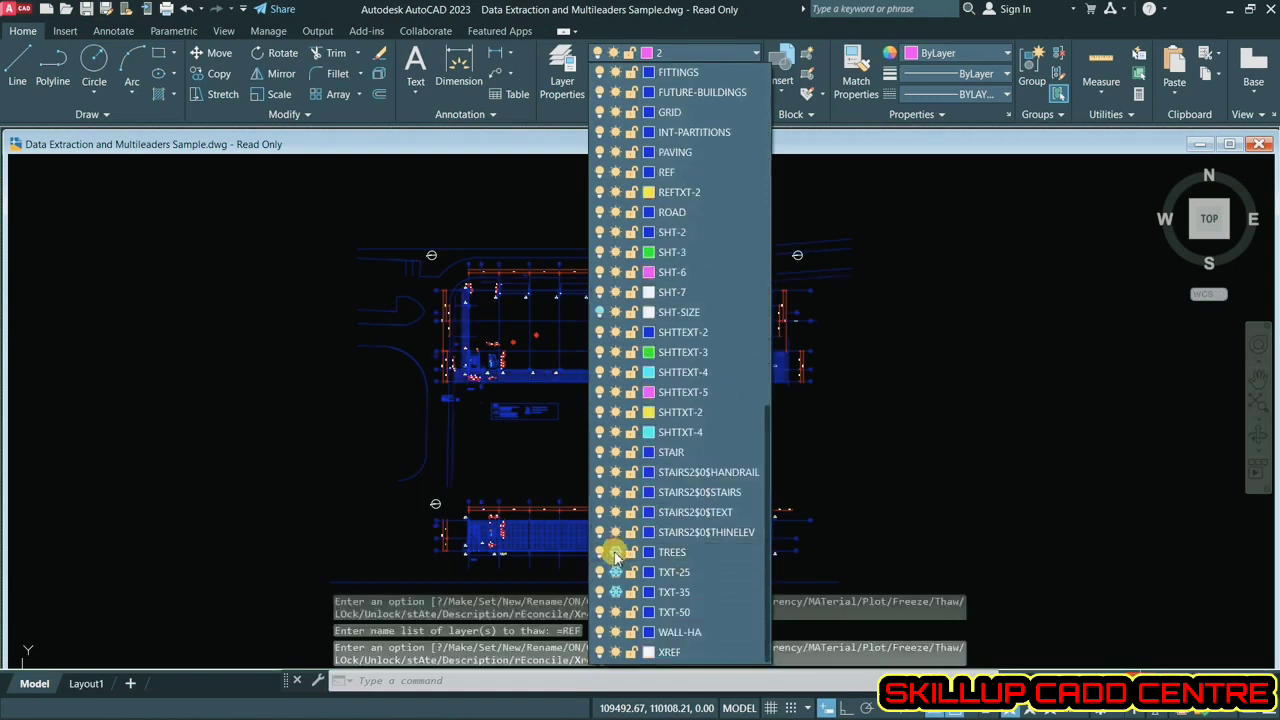
{"action": "left_click", "coordinate": [615, 572]}
{"action": "left_click", "coordinate": [615, 592]}
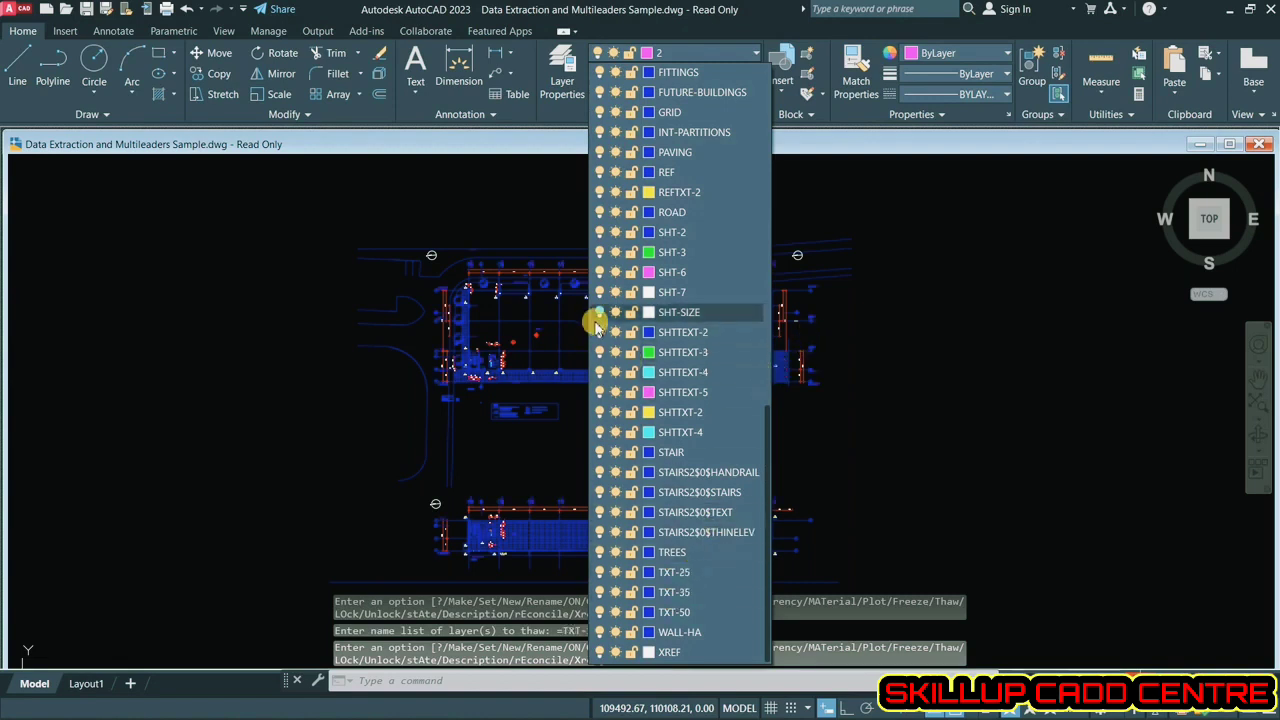
- Turn on the SHT-SIZE layer and inspect the Level 1 plan around the entry stair and toilets
{"action": "left_click", "coordinate": [599, 312]}
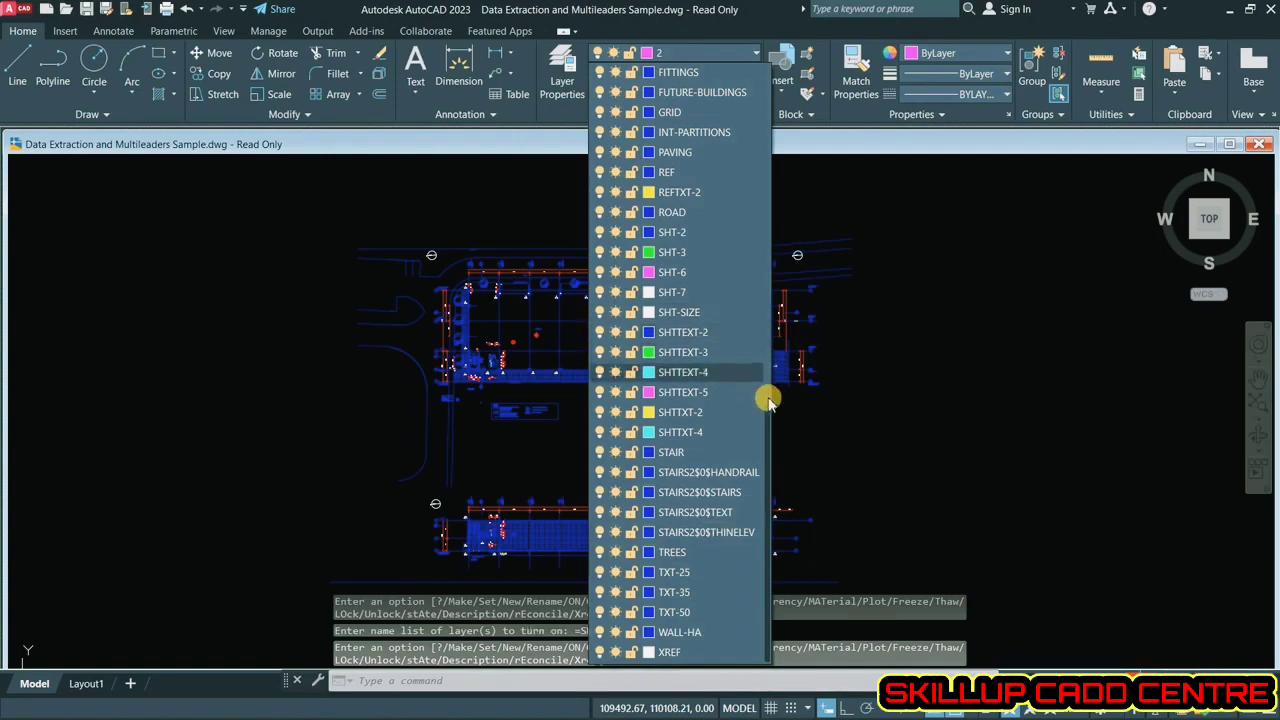
{"action": "scroll", "coordinate": [570, 270], "scroll_direction": "up", "scroll_amount": 5}
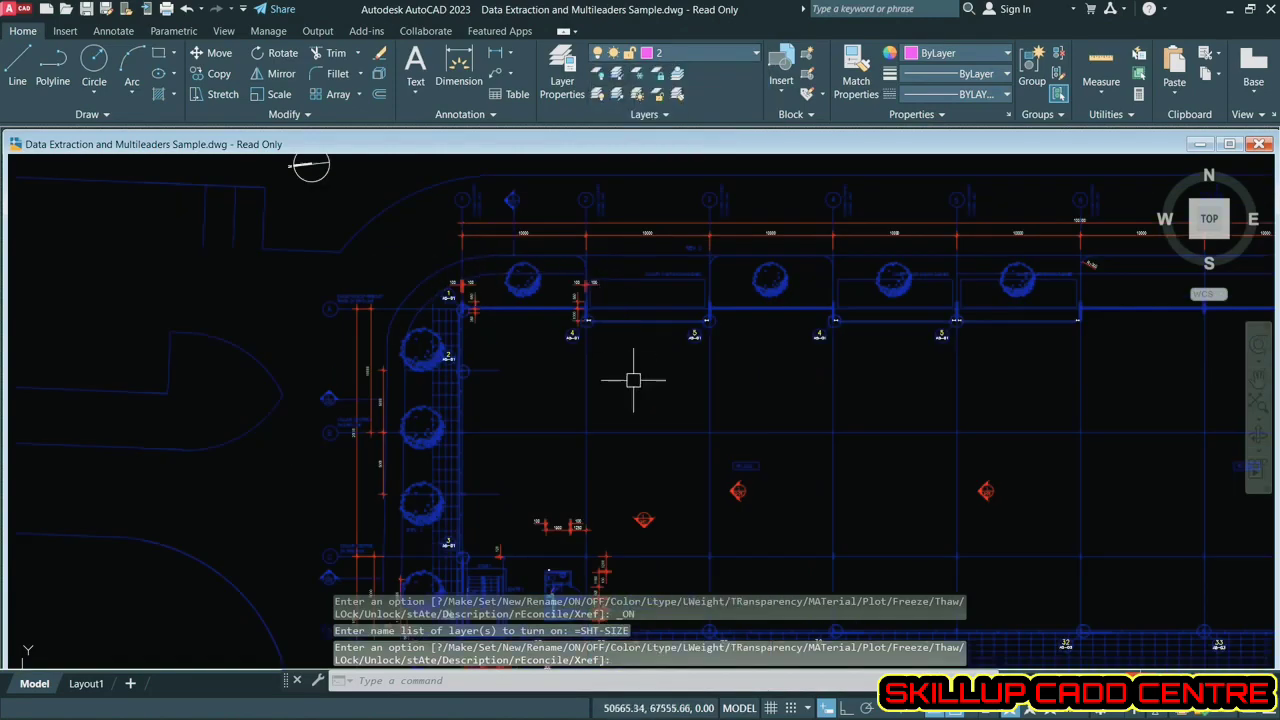
{"action": "scroll", "coordinate": [420, 434], "scroll_direction": "up", "scroll_amount": 5}
{"action": "scroll", "coordinate": [703, 366], "scroll_direction": "down", "scroll_amount": 5}
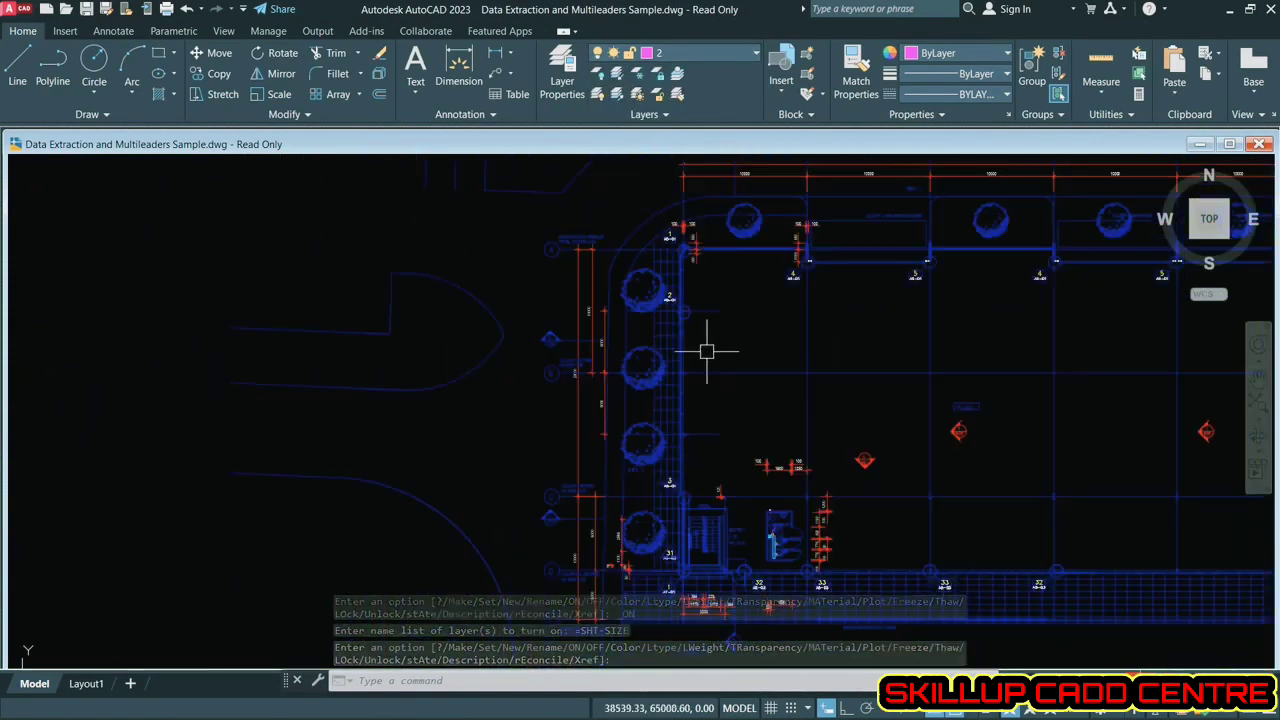
{"action": "scroll", "coordinate": [708, 317], "scroll_direction": "up", "scroll_amount": 5}
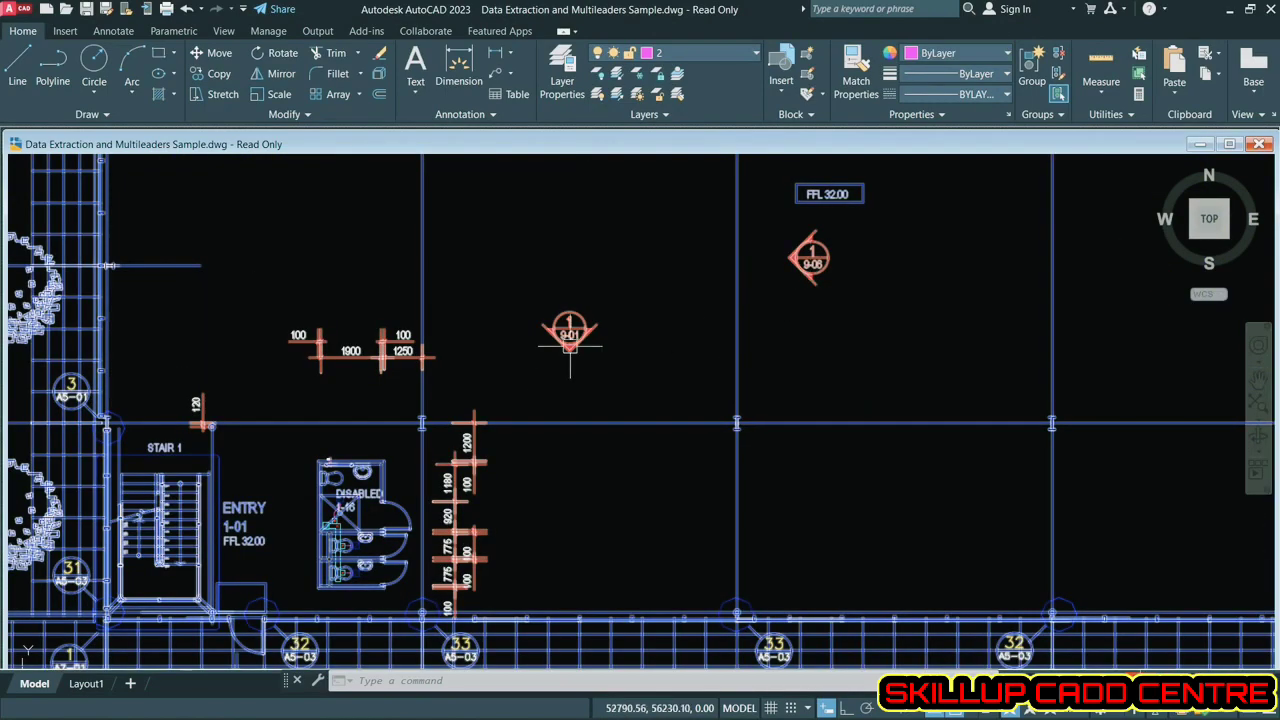
{"action": "scroll", "coordinate": [486, 420], "scroll_direction": "down", "scroll_amount": 3}
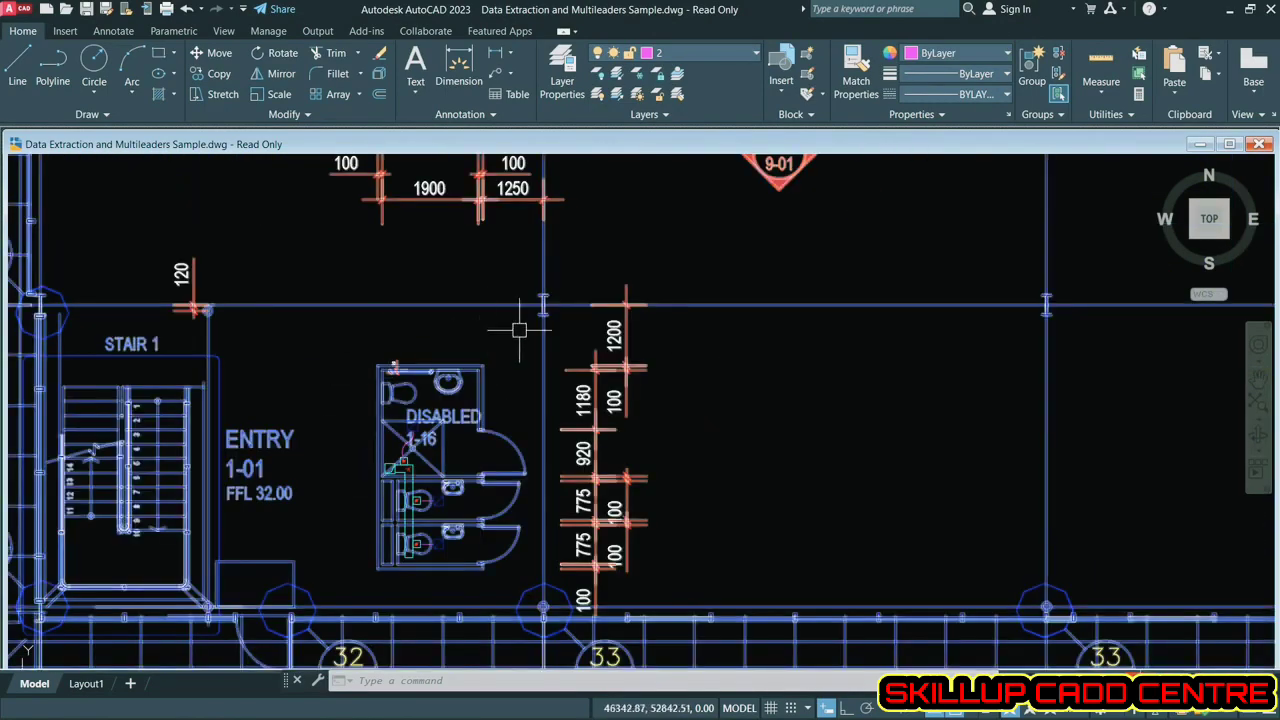
{"action": "scroll", "coordinate": [540, 400], "scroll_direction": "down", "scroll_amount": 5}
{"action": "scroll", "coordinate": [320, 400], "scroll_direction": "up", "scroll_amount": 3}
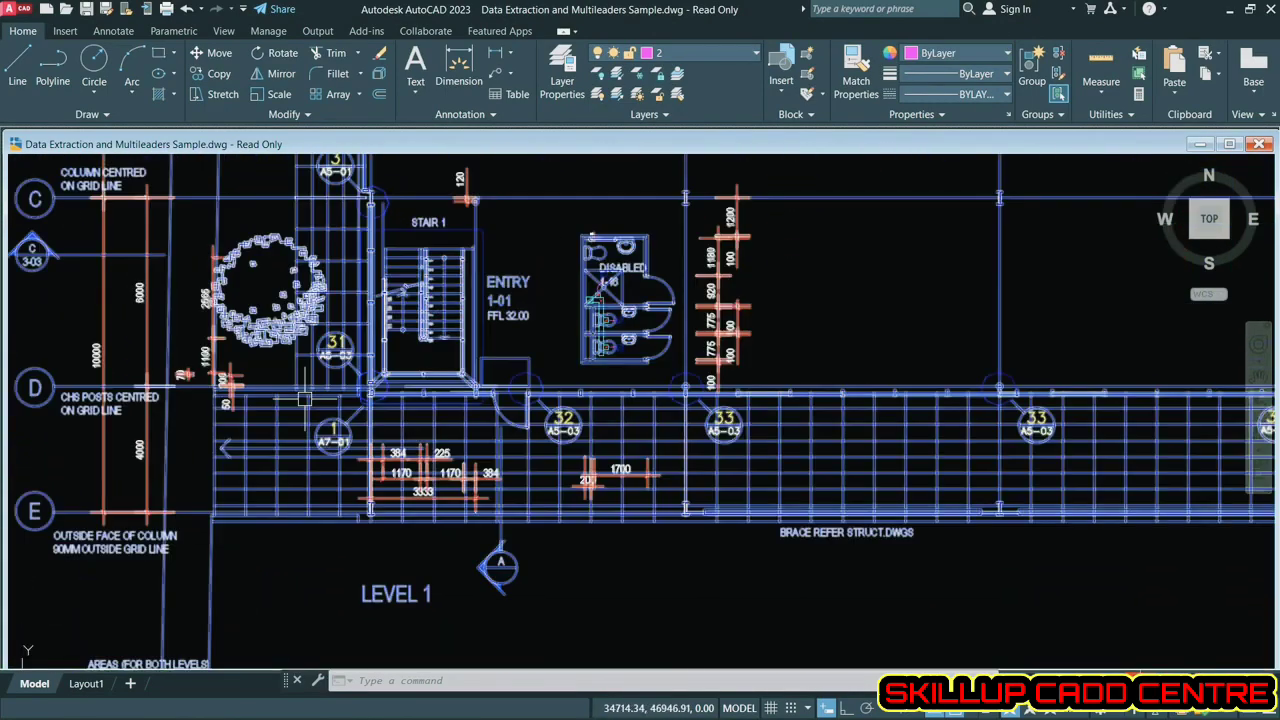
{"action": "scroll", "coordinate": [494, 420], "scroll_direction": "down", "scroll_amount": 3}
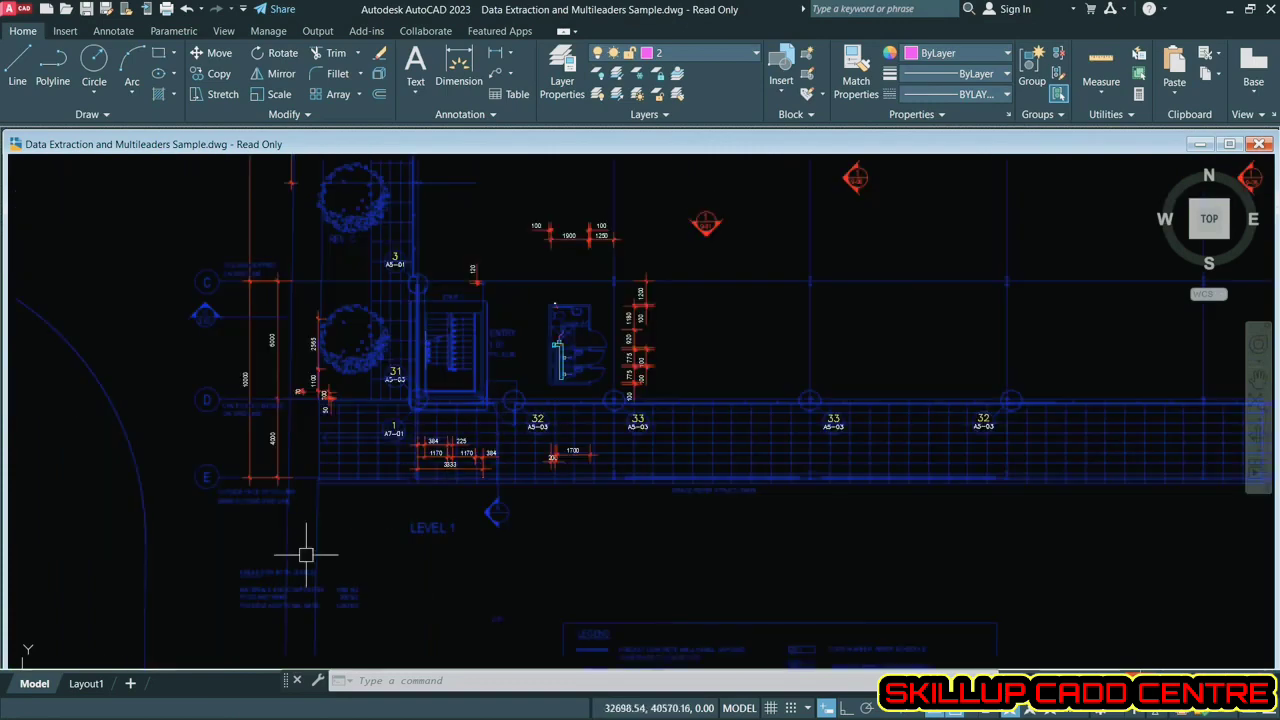
- Examine the stair and toilet plans on Layout1, and return to the building plans in model space
{"action": "left_click", "coordinate": [84, 684]}
{"action": "scroll", "coordinate": [495, 277], "scroll_direction": "up", "scroll_amount": 3}
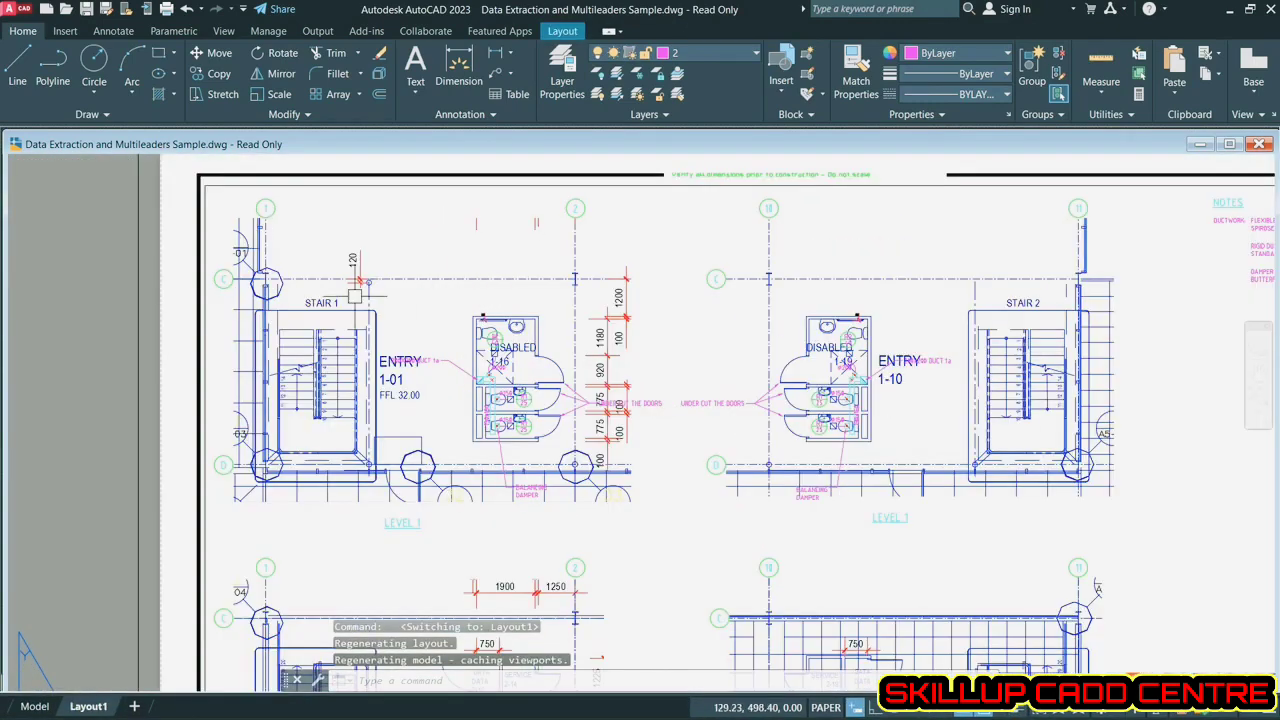
{"action": "scroll", "coordinate": [660, 473], "scroll_direction": "down", "scroll_amount": 5}
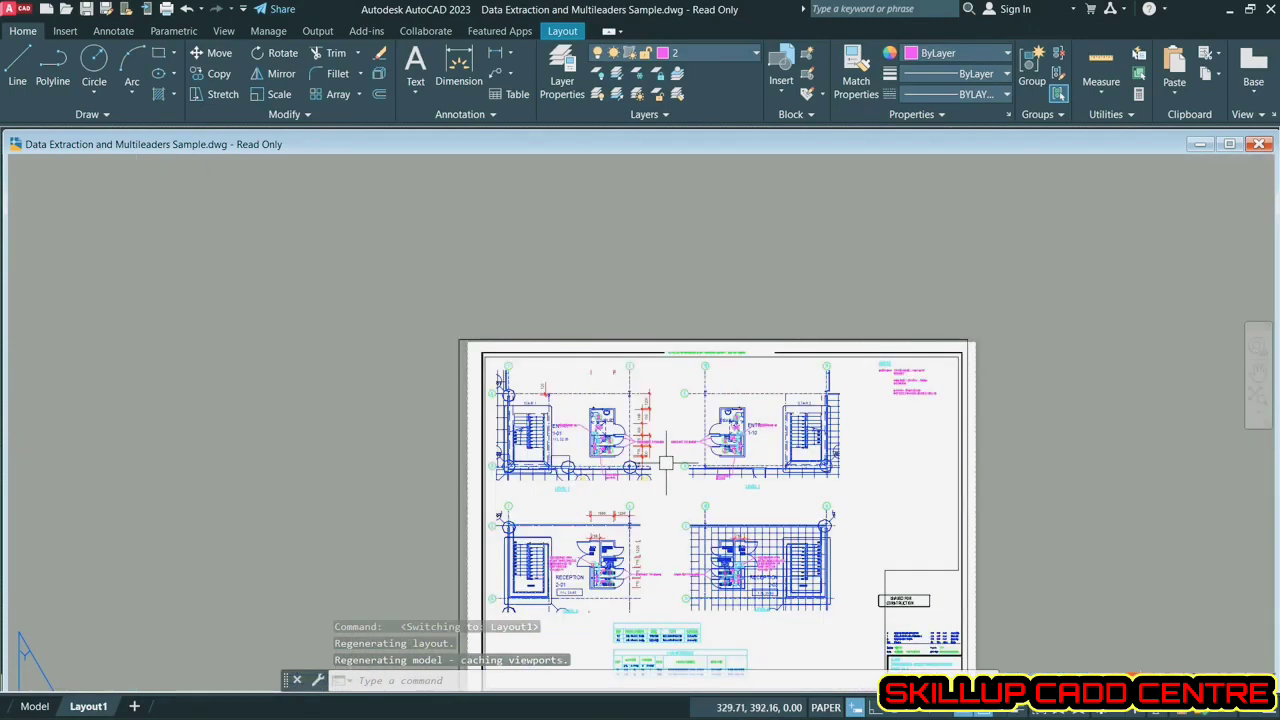
{"action": "scroll", "coordinate": [650, 450], "scroll_direction": "up", "scroll_amount": 6}
{"action": "scroll", "coordinate": [716, 419], "scroll_direction": "up", "scroll_amount": 2}
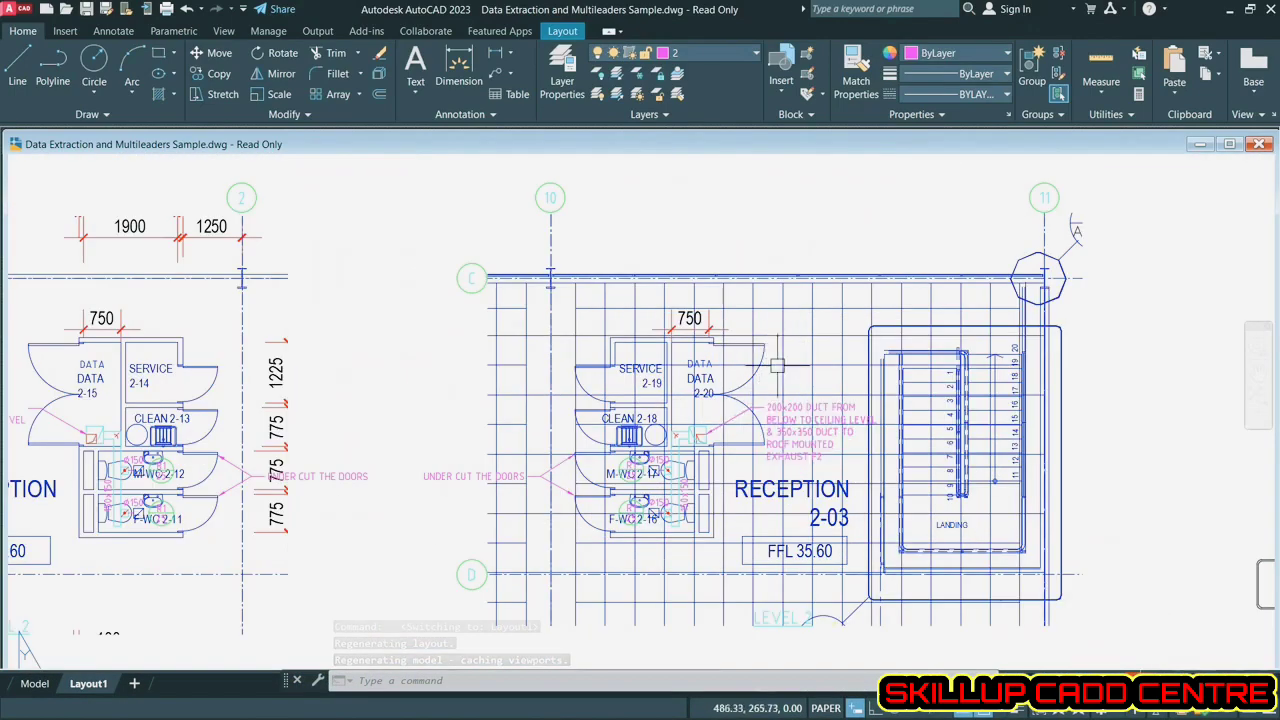
{"action": "scroll", "coordinate": [280, 460], "scroll_direction": "down", "scroll_amount": 5}
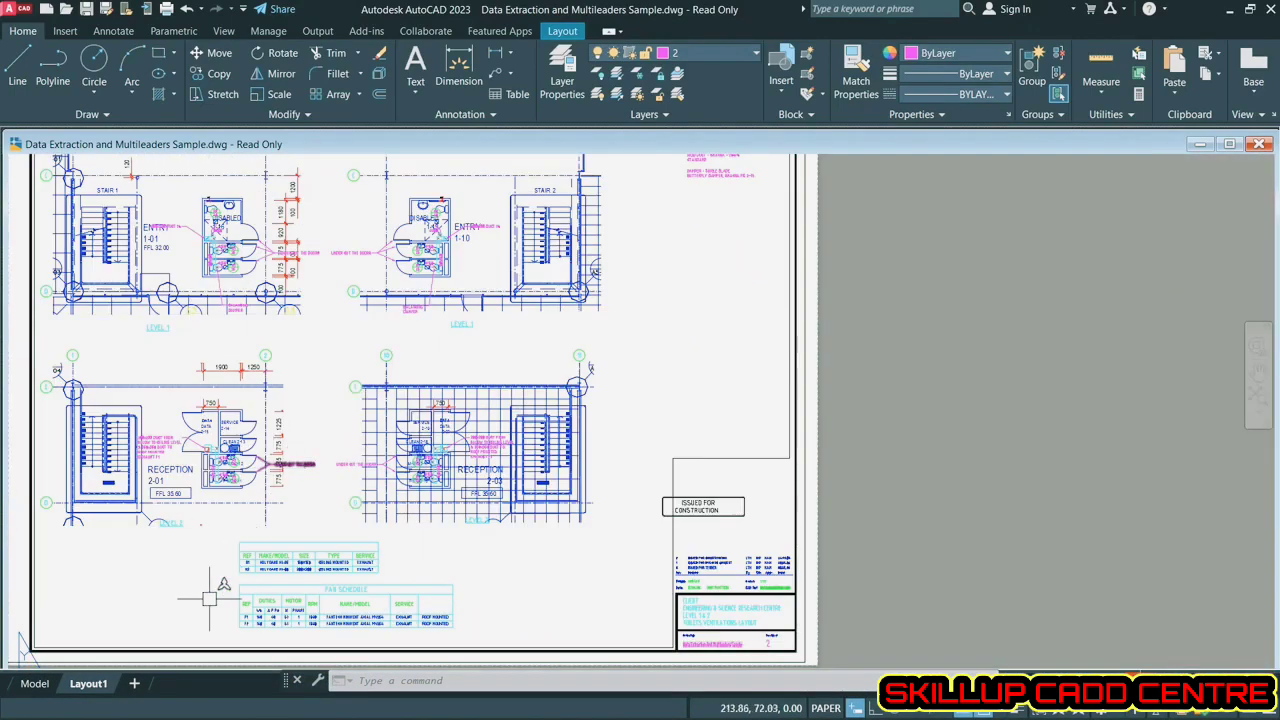
{"action": "left_click", "coordinate": [34, 683]}
{"action": "scroll", "coordinate": [575, 340], "scroll_direction": "down", "scroll_amount": 6}
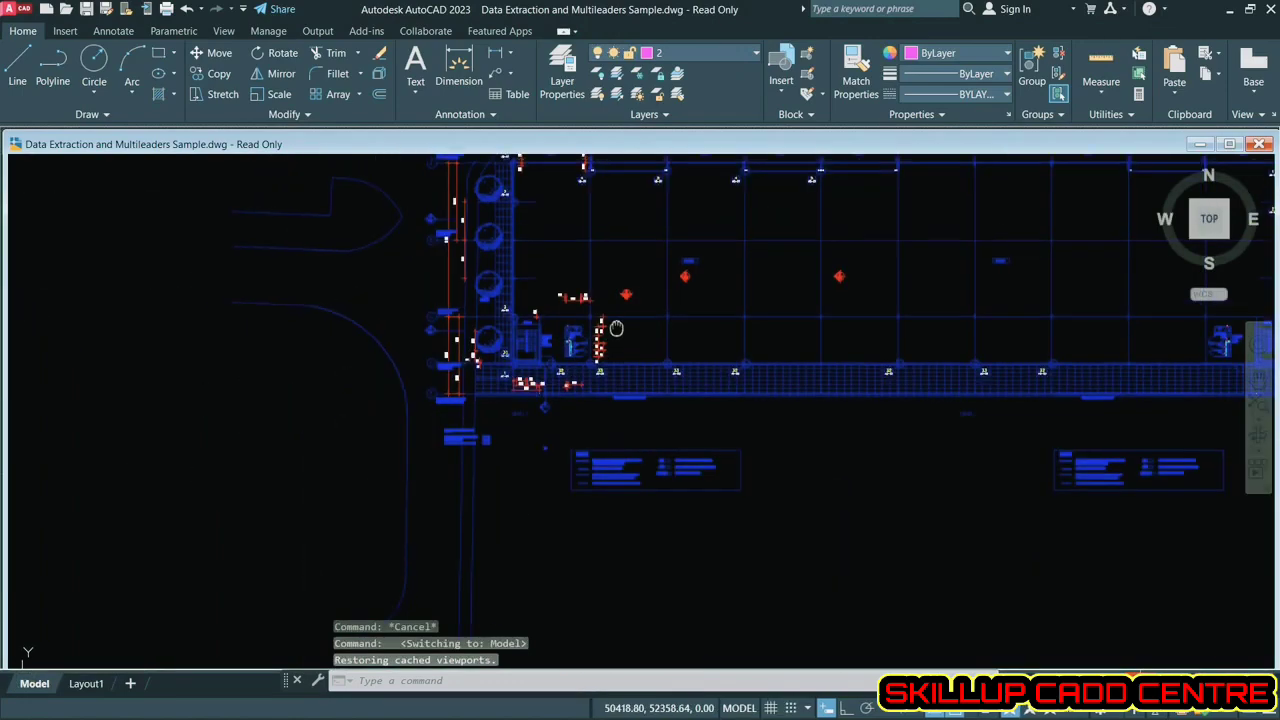
{"action": "middle_click_drag", "start_coordinate": [606, 395], "coordinate": [567, 233]}
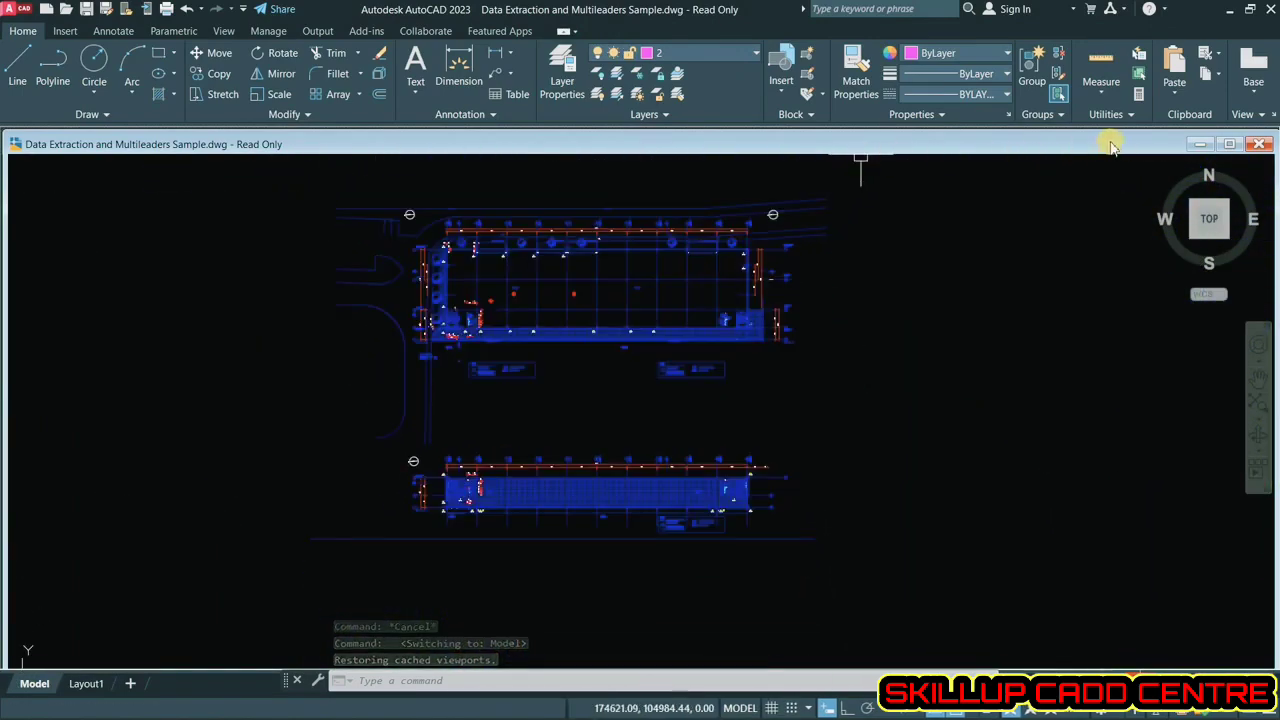
- Close the Data Extraction and Multileaders Sample drawing and return to Drawing2
{"action": "left_click", "coordinate": [1200, 144]}
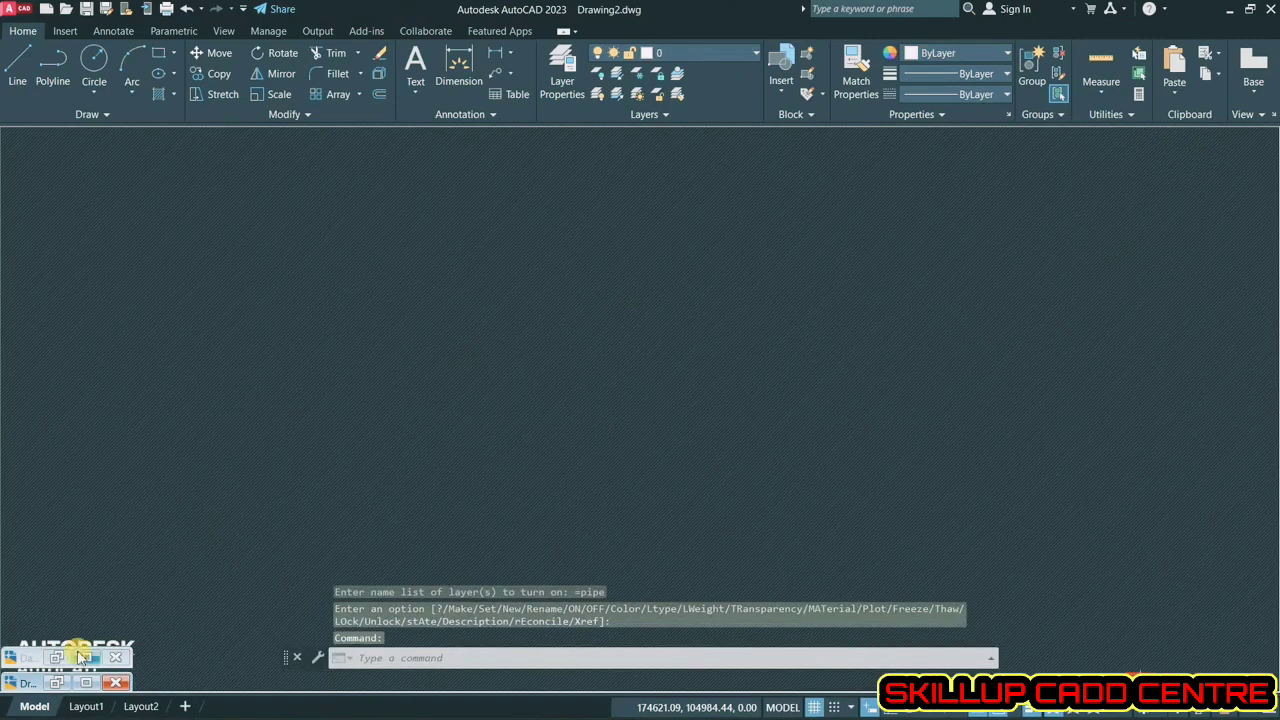
{"action": "left_click", "coordinate": [86, 657]}
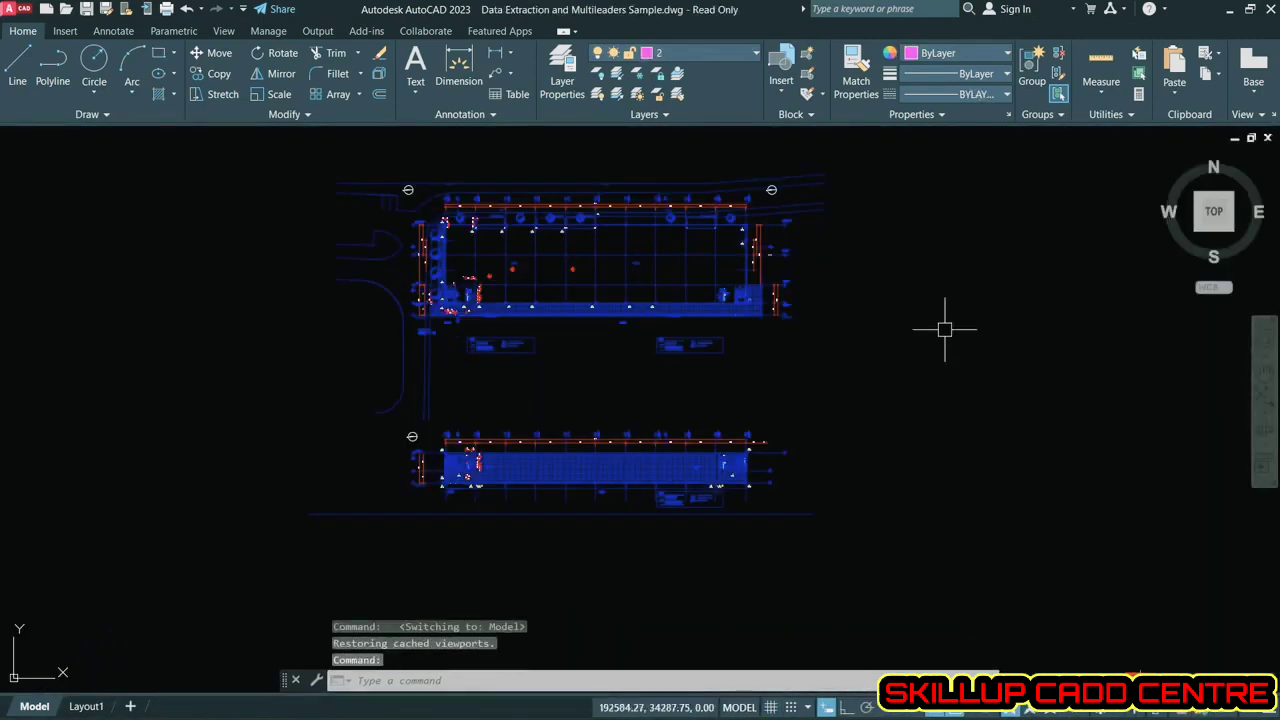
{"action": "left_click", "coordinate": [1267, 139]}
{"action": "left_click", "coordinate": [696, 416]}
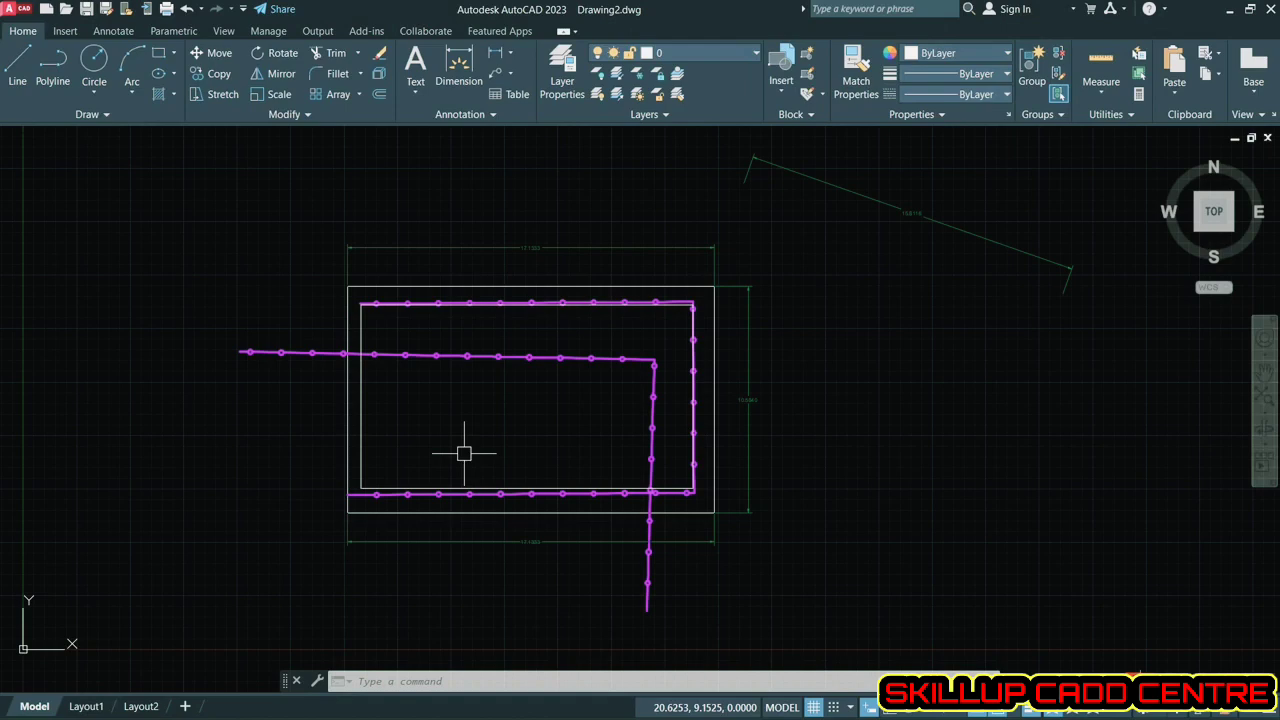
{"action": "mouse_move", "coordinate": [432, 712]}
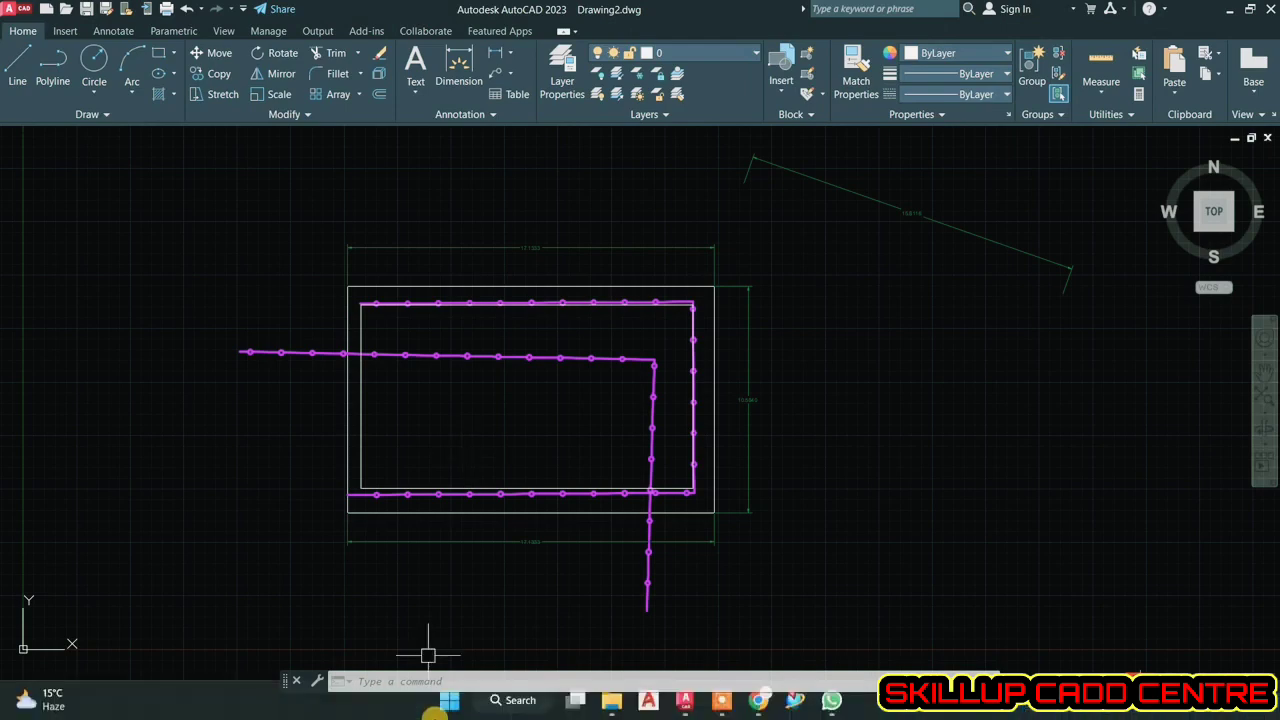
{"action": "left_click", "coordinate": [727, 705]}
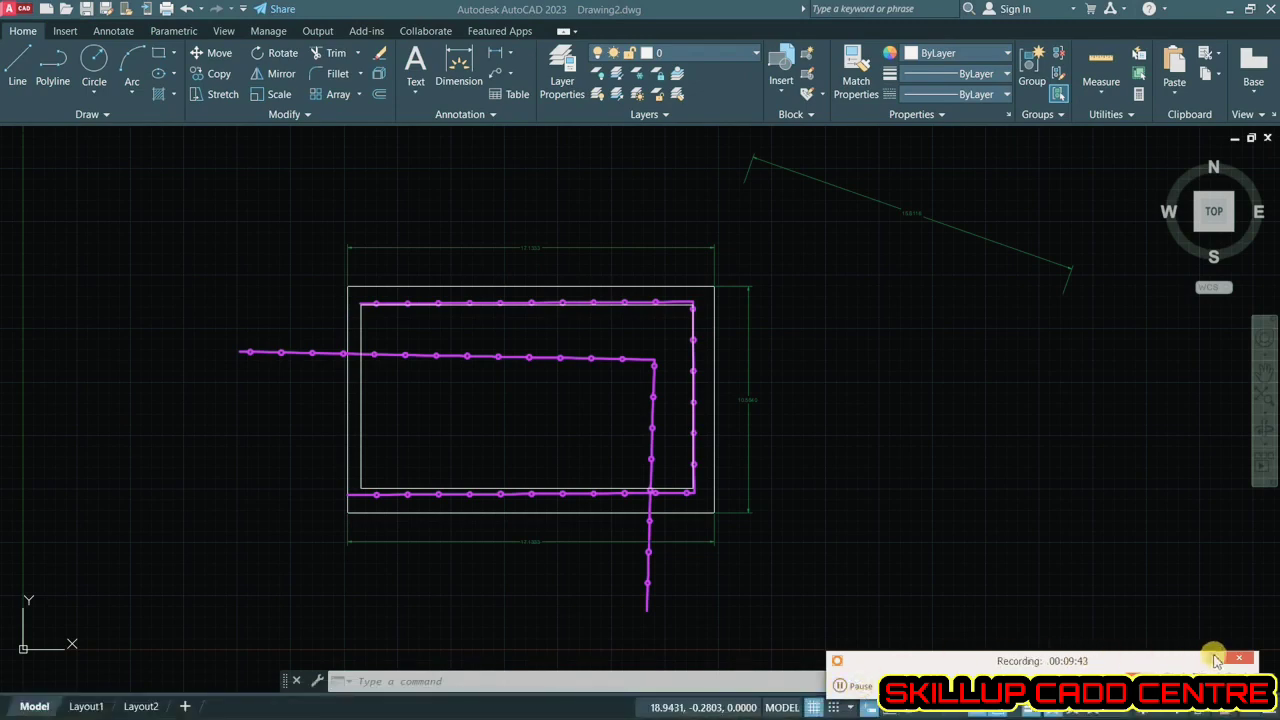
- Unlock the dim layer and erase all rectangles, pipe lines and dimensions from Drawing2
{"action": "left_click", "coordinate": [1019, 150]}
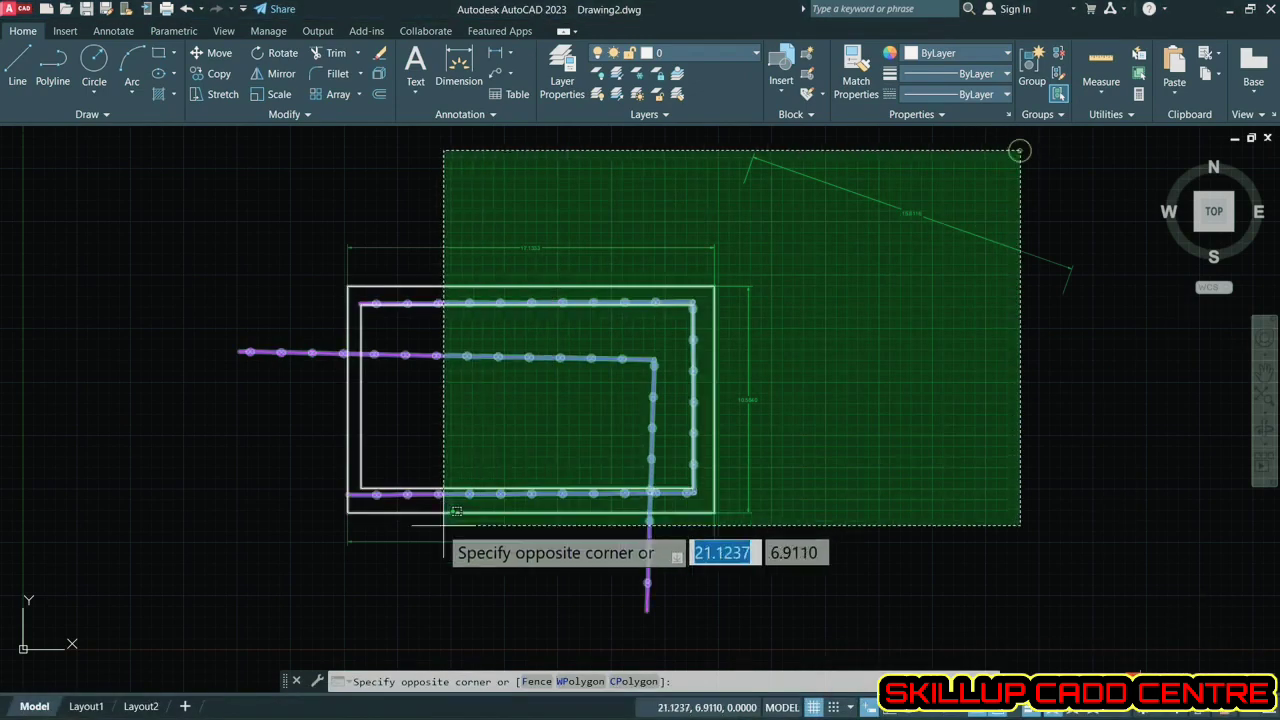
{"action": "left_click", "coordinate": [455, 511]}
{"action": "left_click", "coordinate": [632, 52]}
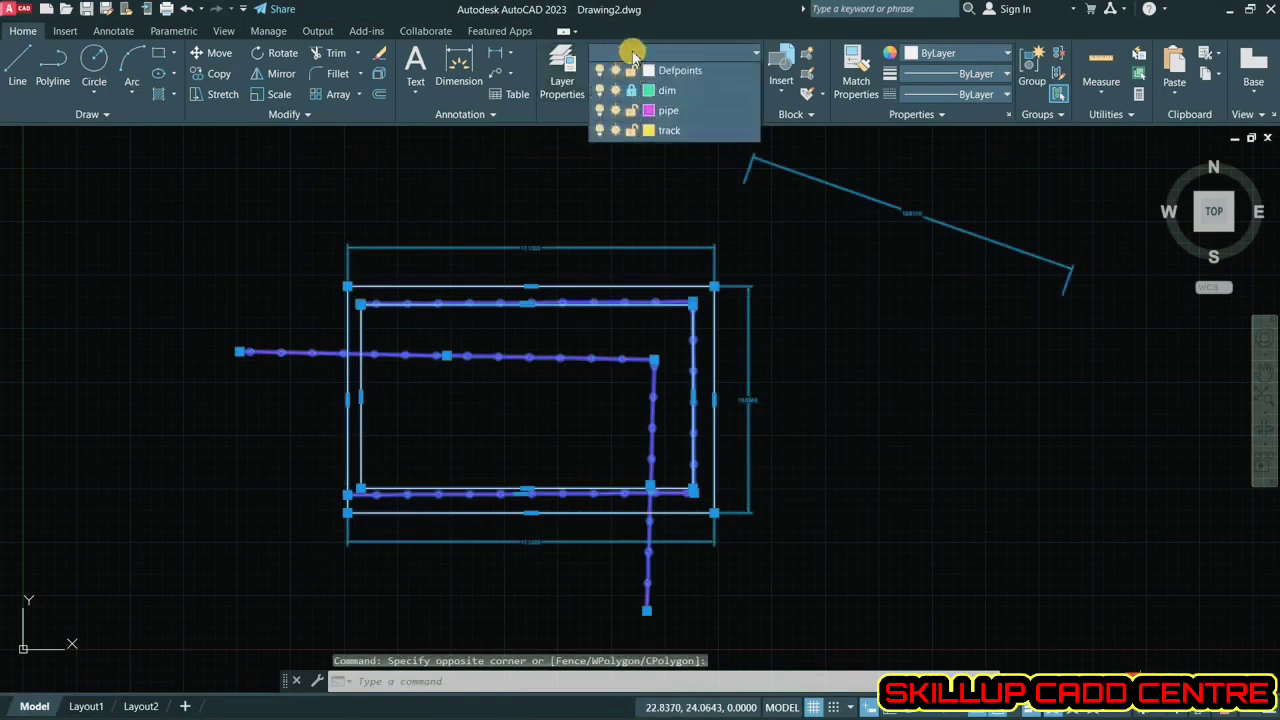
{"action": "left_click", "coordinate": [631, 112]}
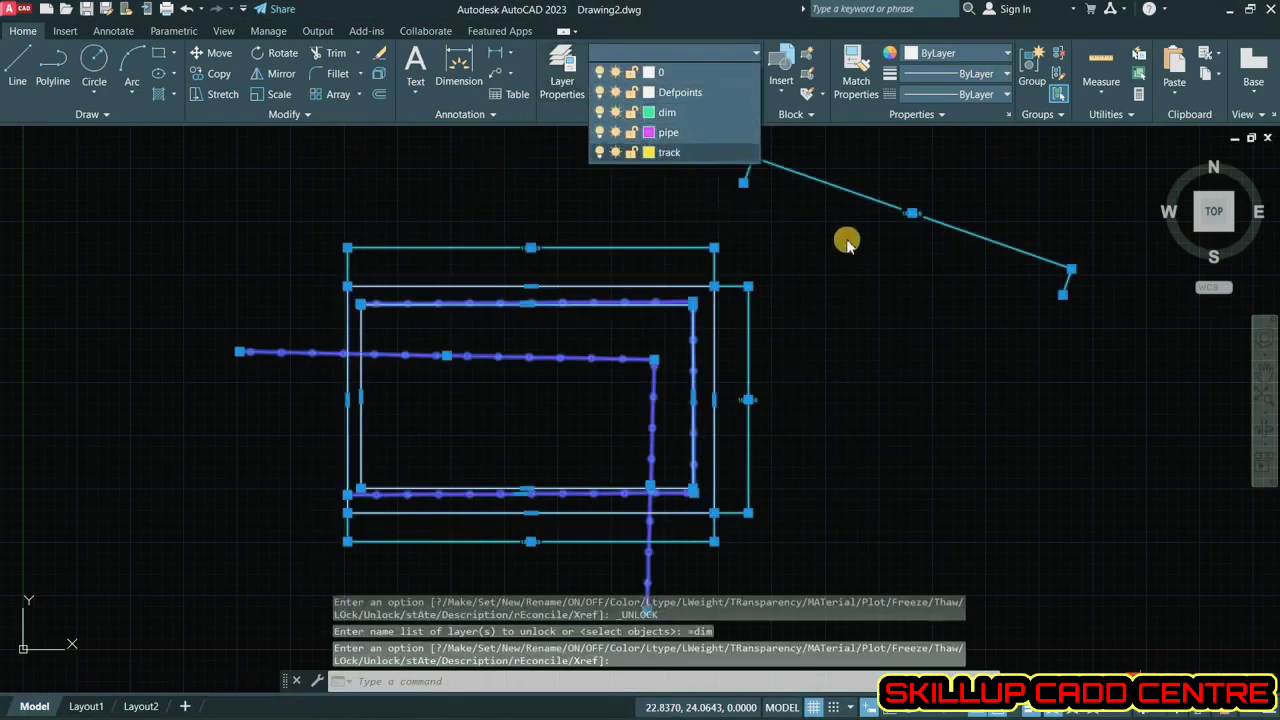
{"action": "left_click", "coordinate": [831, 286]}
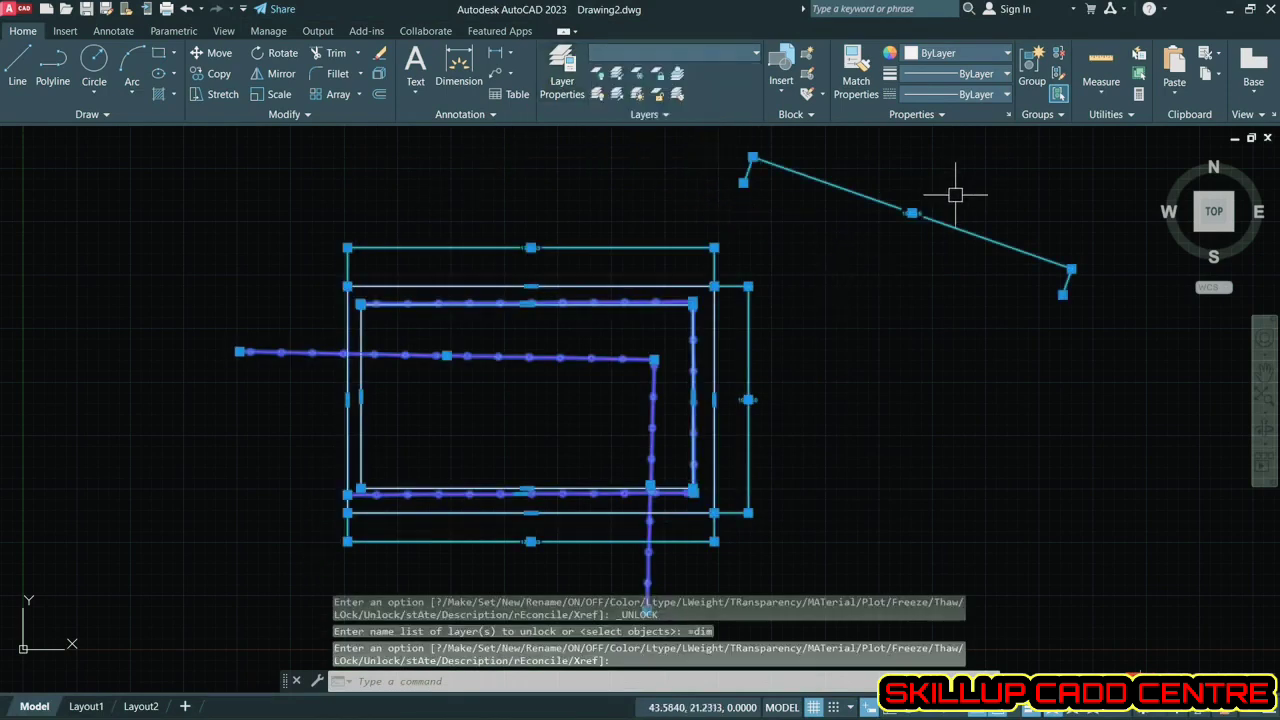
{"action": "key", "text": "Delete"}
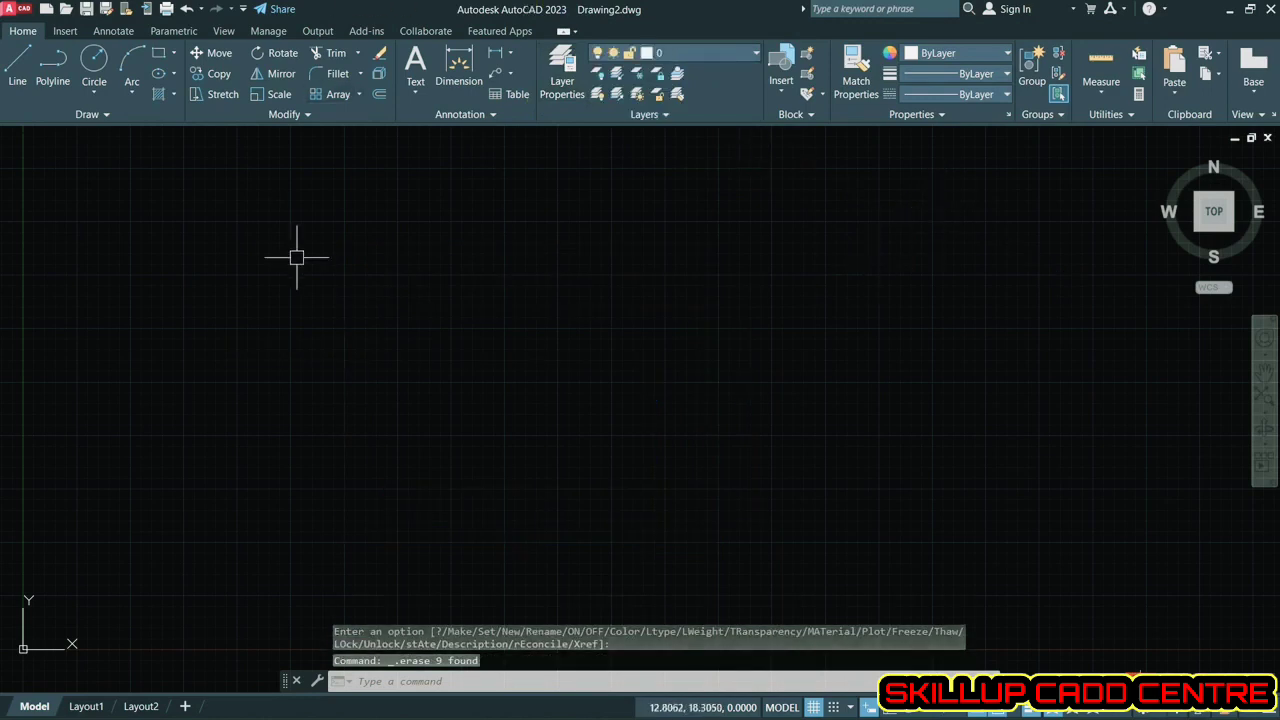
- Open DesignCenter and browse to the DesignCenter folder inside the en-us sample folder
{"action": "key", "text": "ctrl+2"}
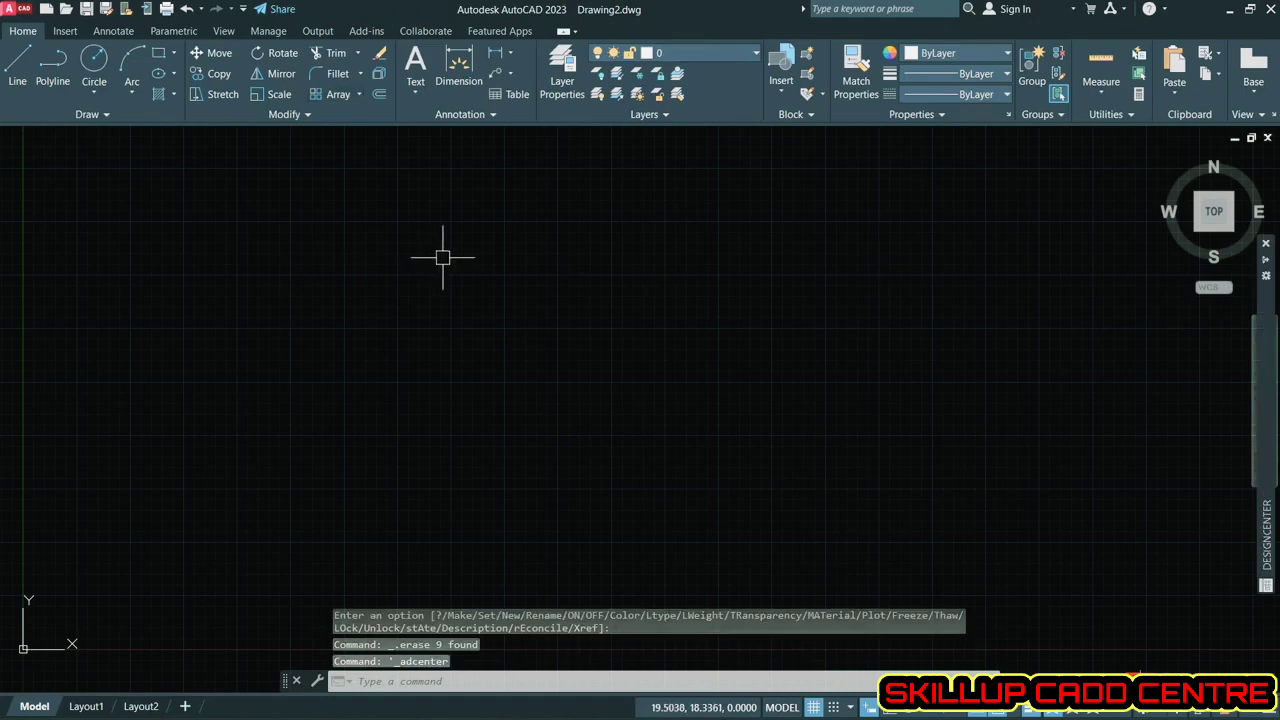
{"action": "mouse_move", "coordinate": [1266, 257]}
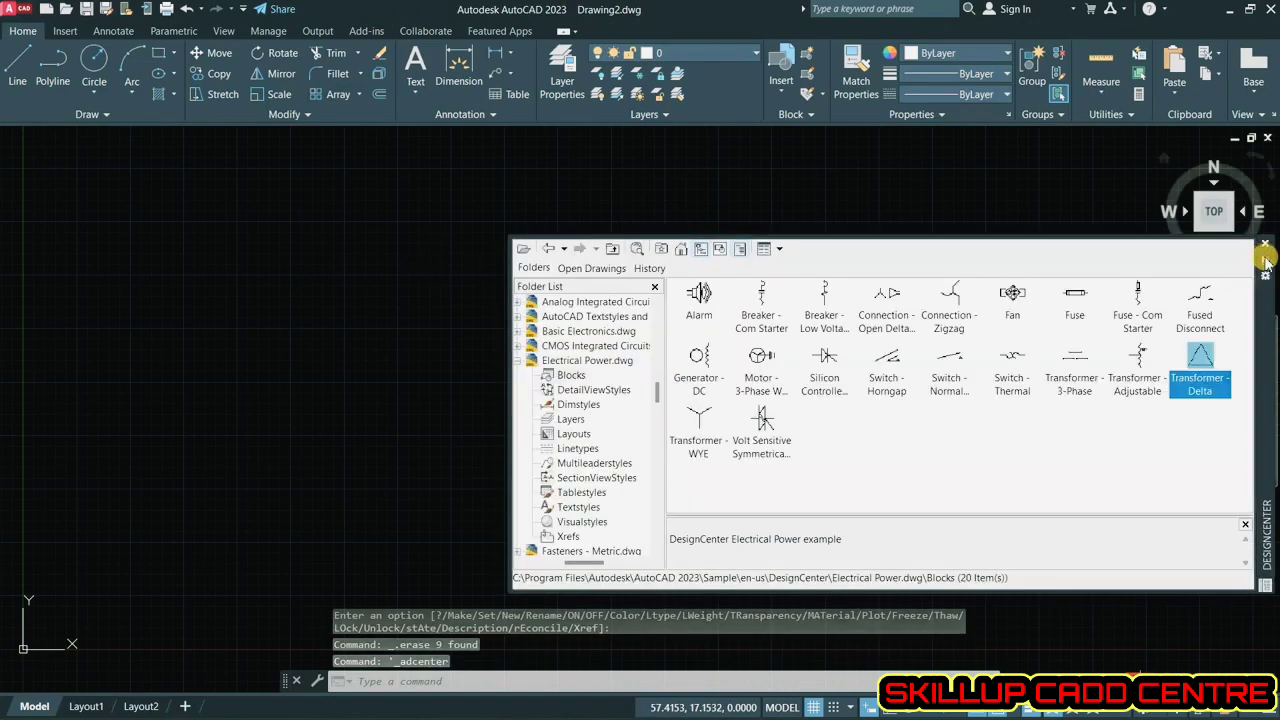
{"action": "left_click", "coordinate": [681, 250]}
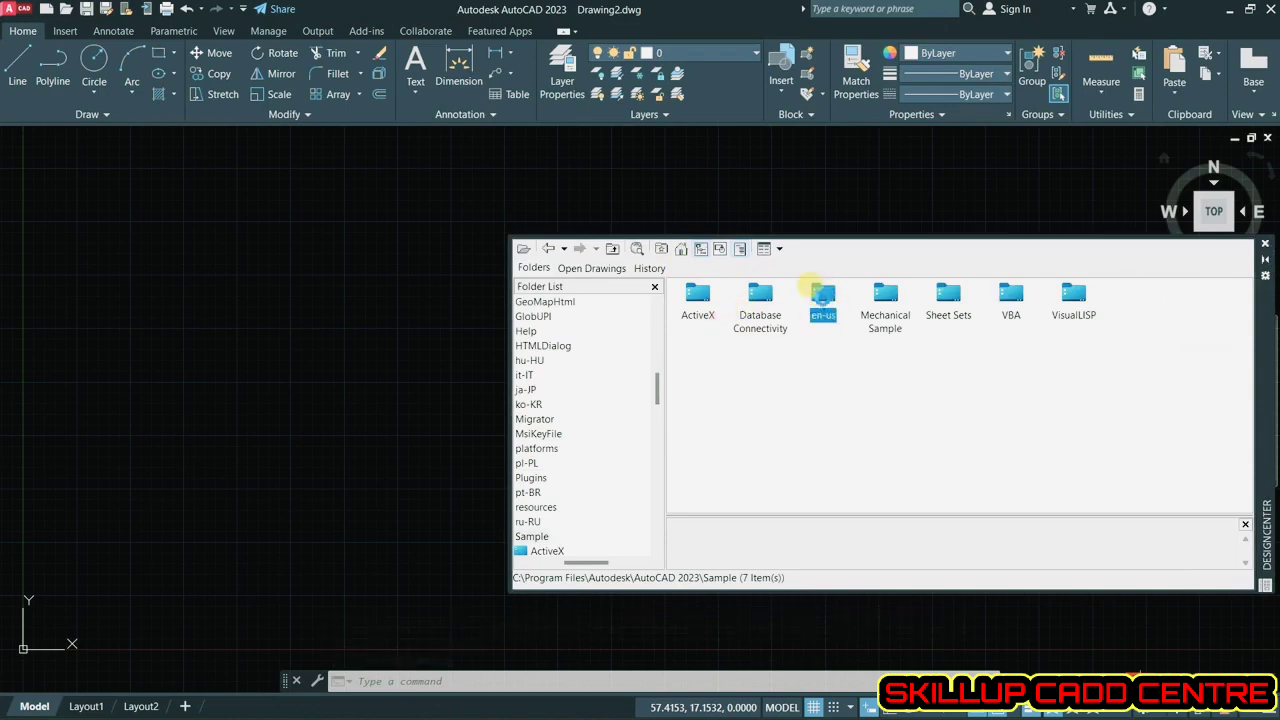
{"action": "double_click", "coordinate": [820, 294]}
{"action": "double_click", "coordinate": [704, 300]}
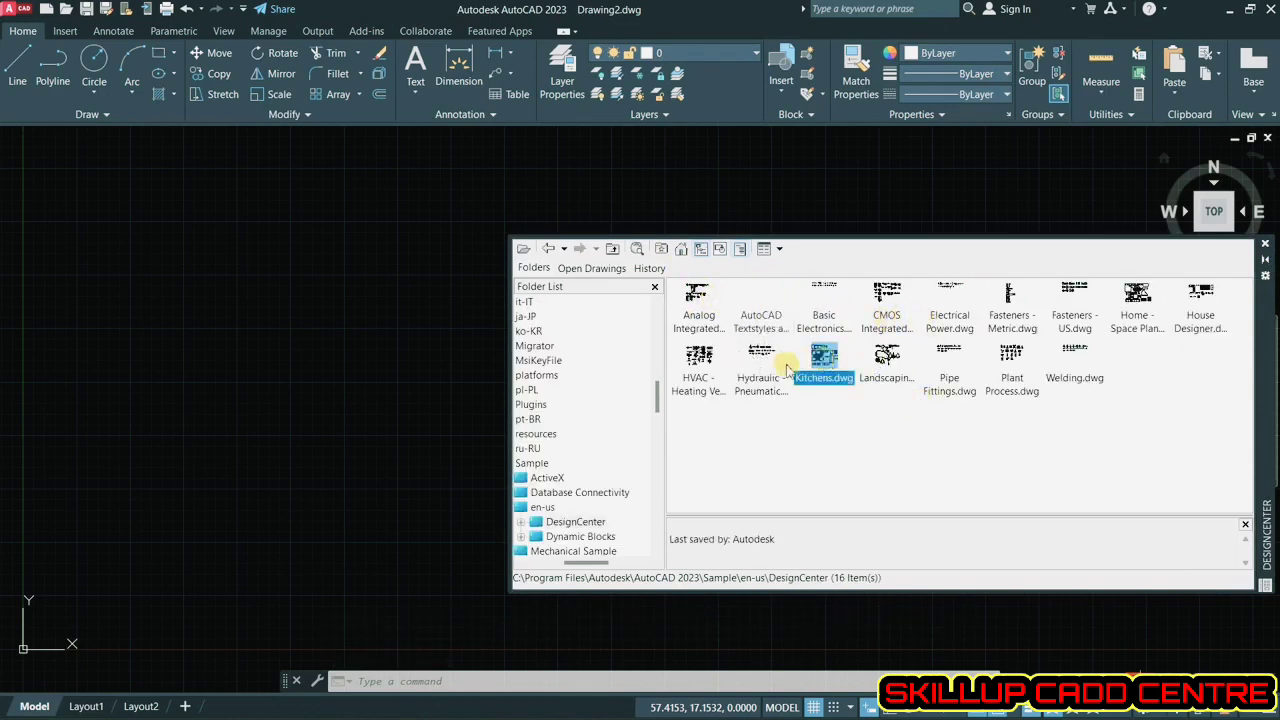
- Insert the pressure valve block from Hydraulic - Pneumatic.dwg into the empty drawing
{"action": "double_click", "coordinate": [761, 362]}
{"action": "double_click", "coordinate": [699, 300]}
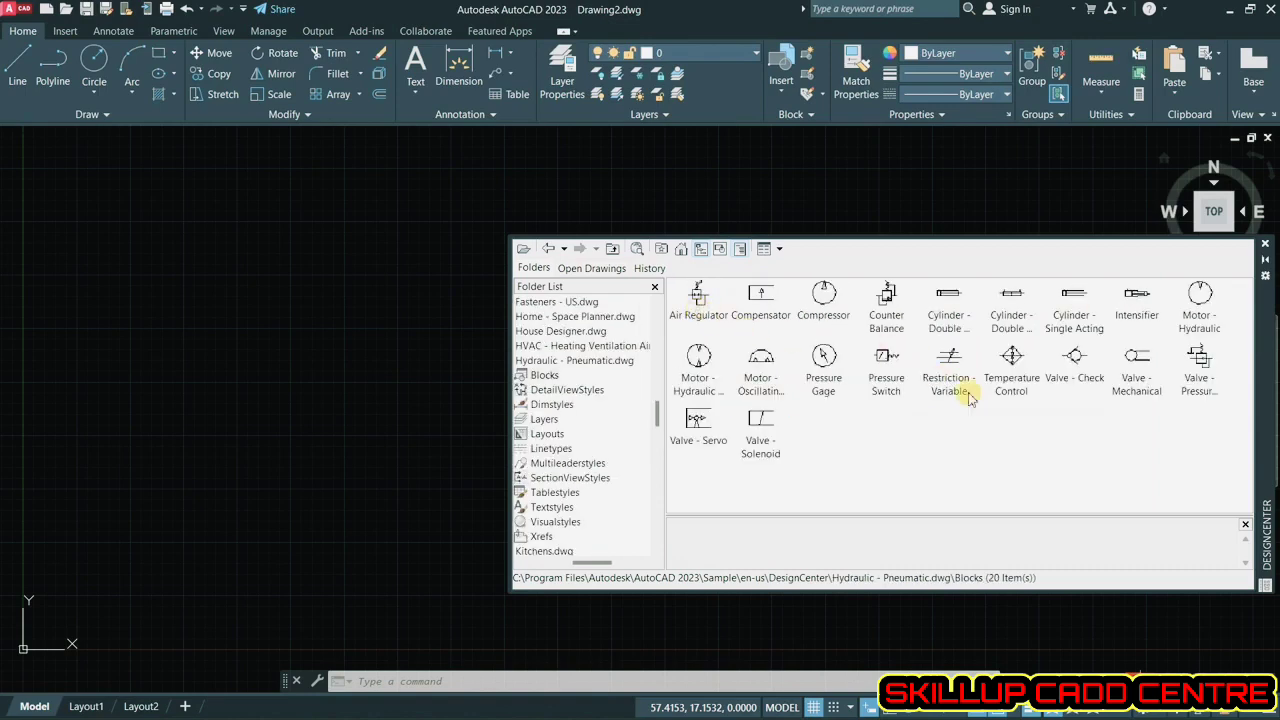
{"action": "mouse_move", "coordinate": [1196, 372]}
{"action": "left_mouse_down"}
{"action": "mouse_move", "coordinate": [403, 354]}
{"action": "mouse_move", "coordinate": [426, 352]}
{"action": "mouse_move", "coordinate": [413, 347]}
{"action": "left_mouse_up"}
- Insert the Single V Weld - Full block from Welding.dwg below and beside the valve symbol
{"action": "left_click", "coordinate": [681, 252]}
{"action": "left_click", "coordinate": [690, 250]}
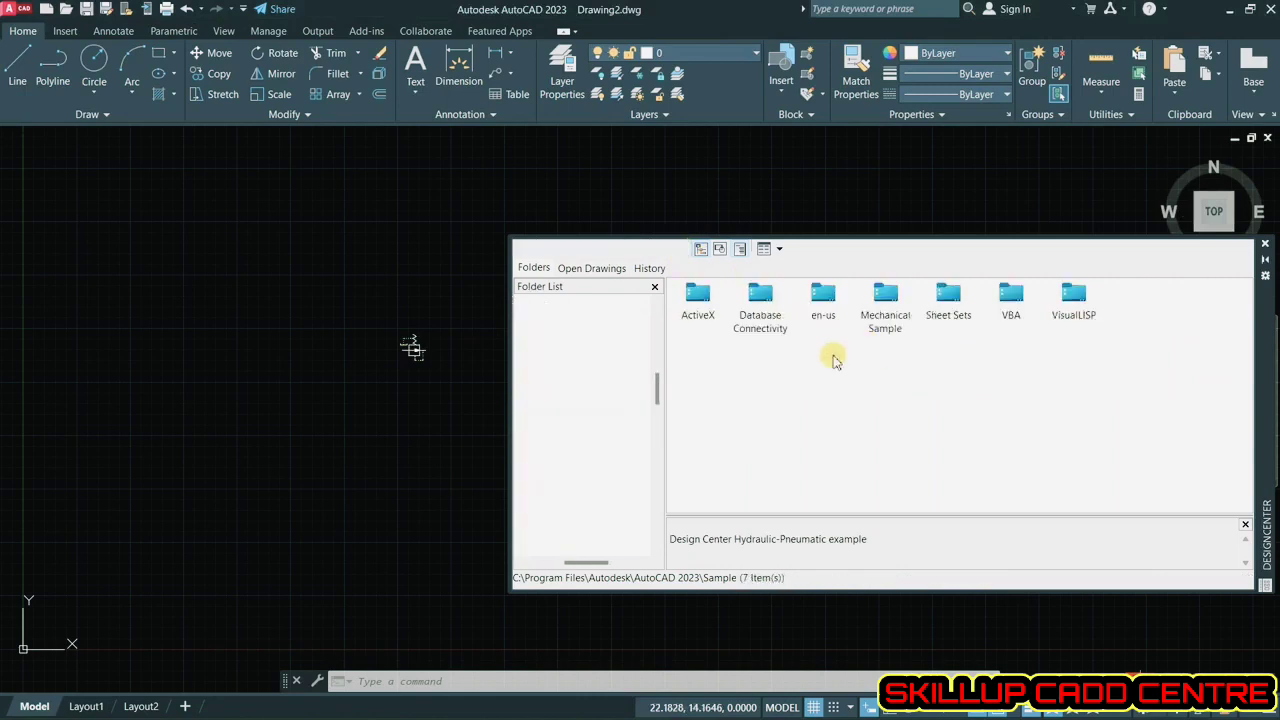
{"action": "double_click", "coordinate": [820, 302]}
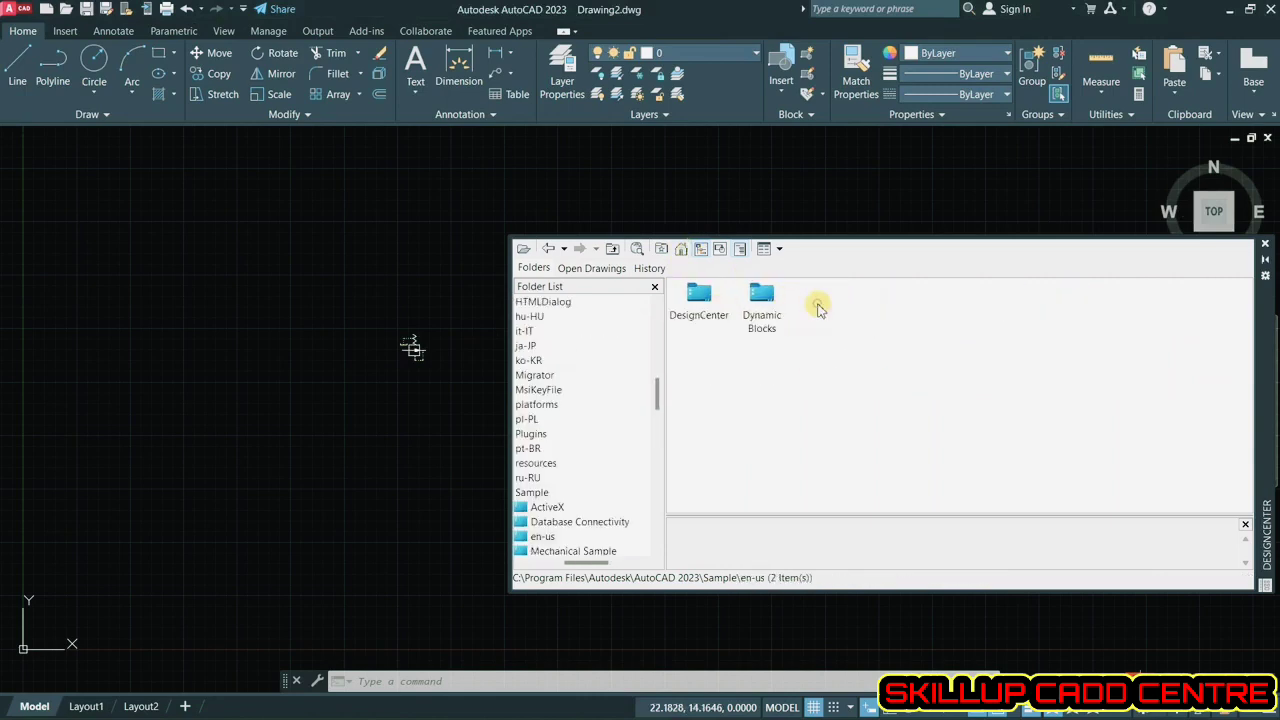
{"action": "double_click", "coordinate": [701, 305]}
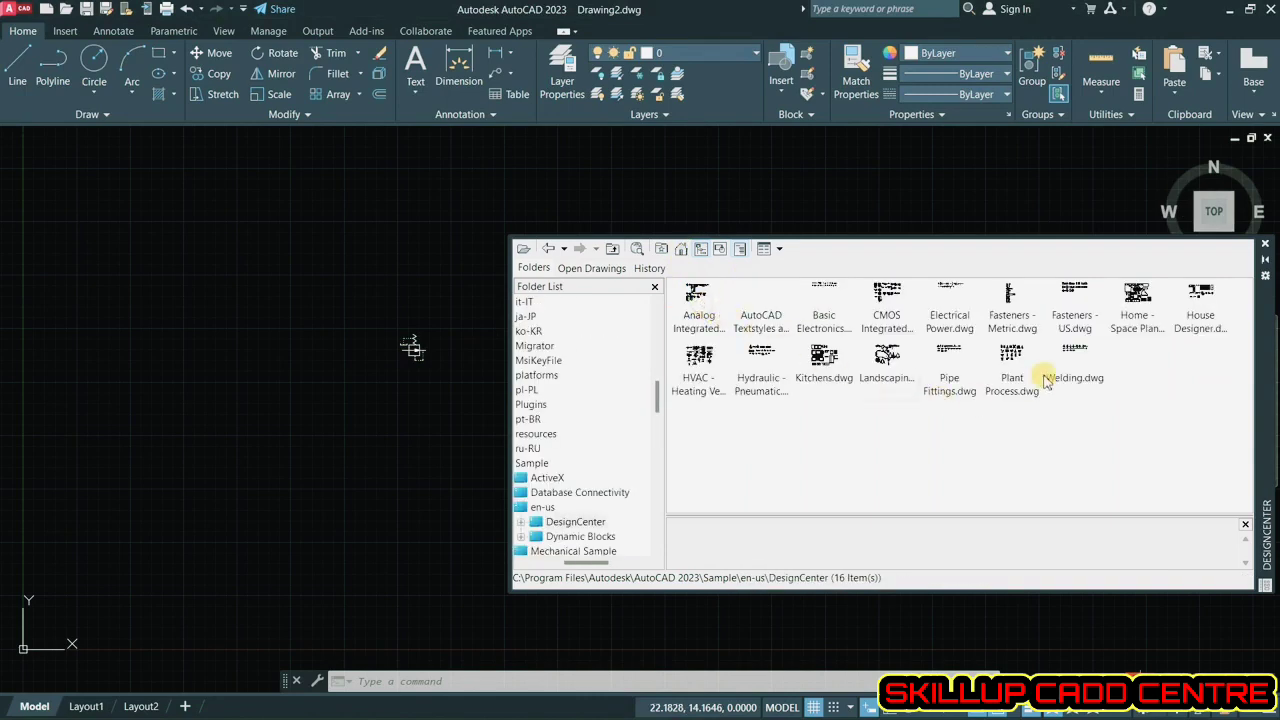
{"action": "double_click", "coordinate": [1070, 360]}
{"action": "double_click", "coordinate": [698, 302]}
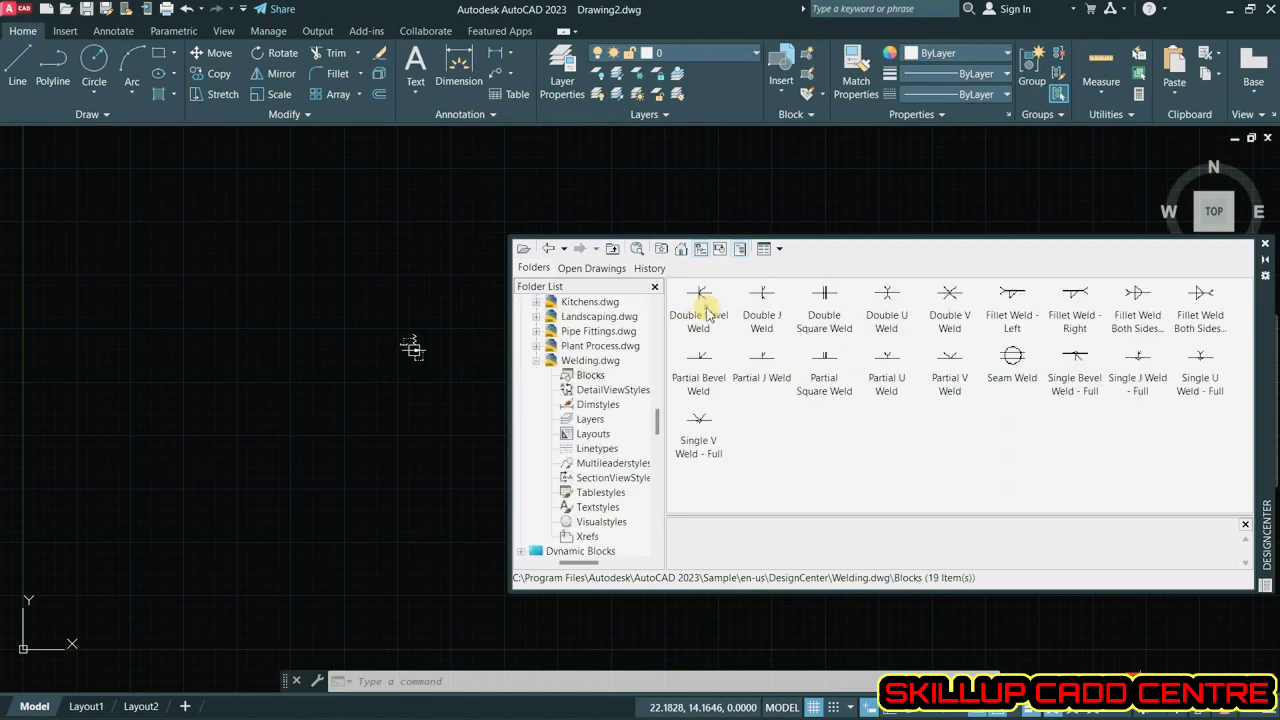
{"action": "left_click_drag", "start_coordinate": [698, 428], "coordinate": [381, 380]}
- Insert the Evaporator - Plate Coil block from HVAC - Heating Ventilation Air Conditioning.dwg above the valve symbol and close DesignCenter
{"action": "left_click", "coordinate": [613, 250]}
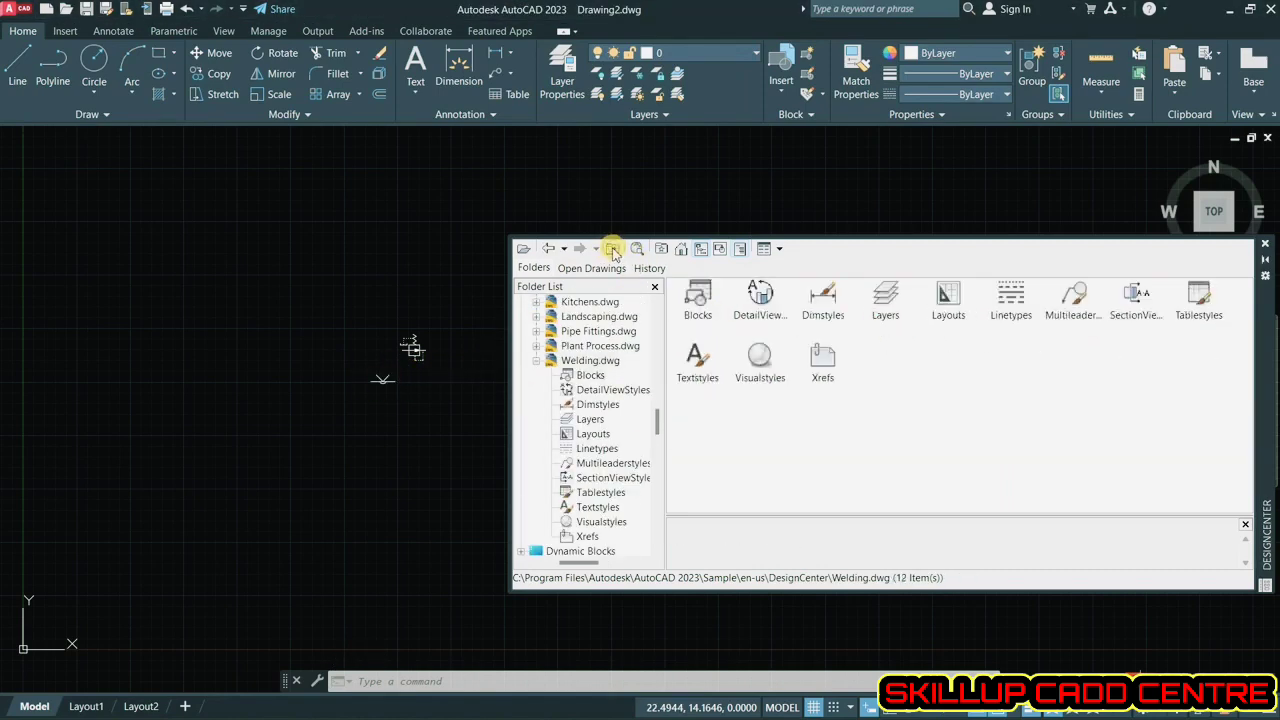
{"action": "left_click", "coordinate": [613, 250]}
{"action": "double_click", "coordinate": [722, 380]}
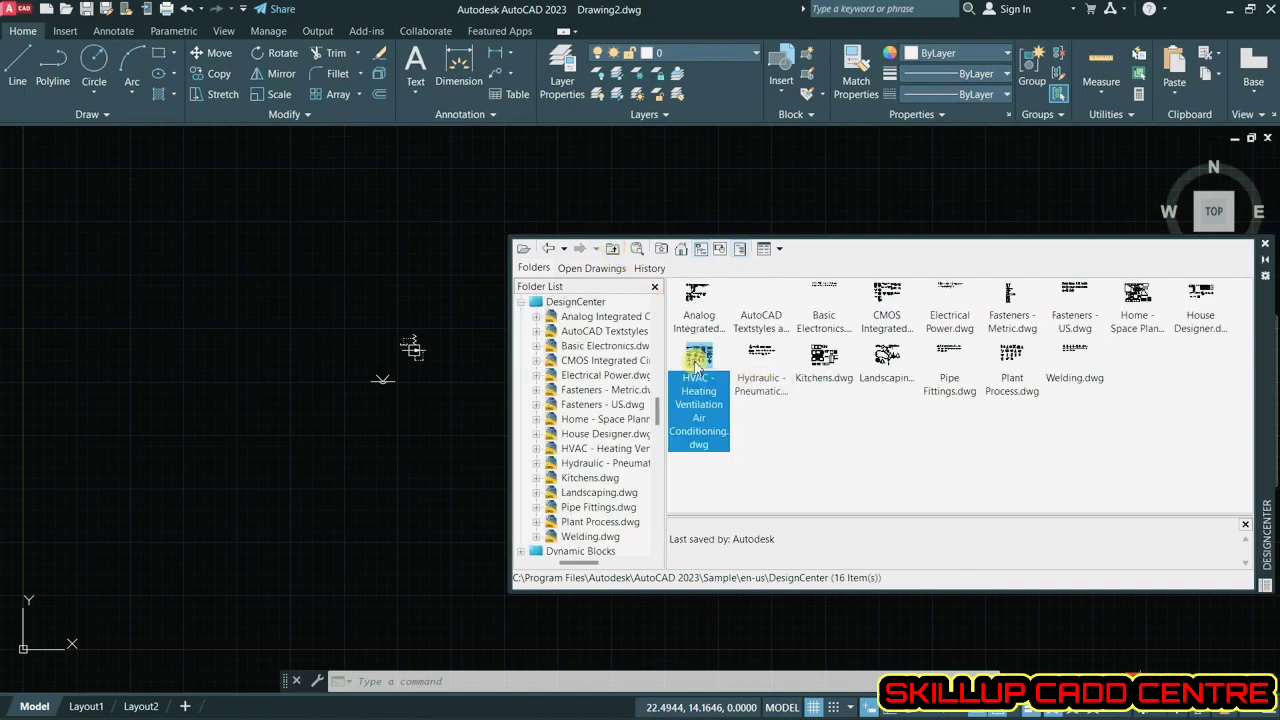
{"action": "double_click", "coordinate": [697, 298]}
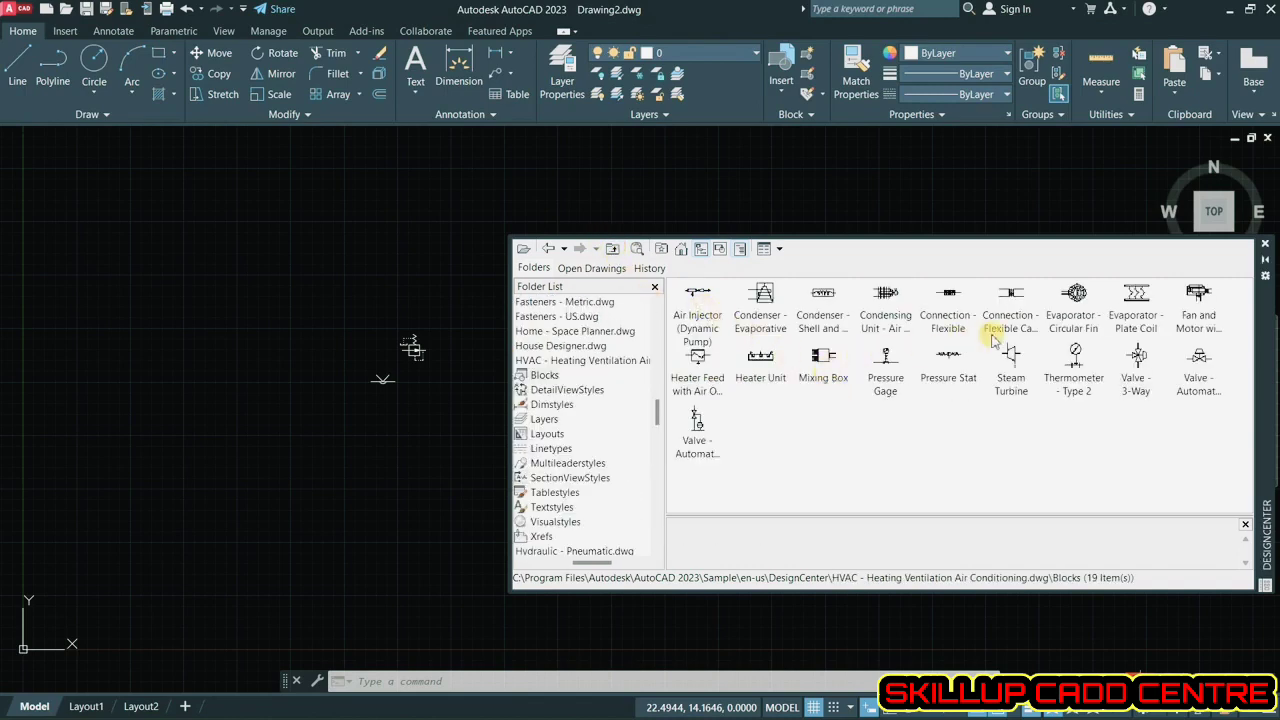
{"action": "mouse_move", "coordinate": [1136, 298]}
{"action": "left_mouse_down"}
{"action": "mouse_move", "coordinate": [309, 323]}
{"action": "mouse_move", "coordinate": [470, 270]}
{"action": "mouse_move", "coordinate": [423, 260]}
{"action": "left_mouse_up"}
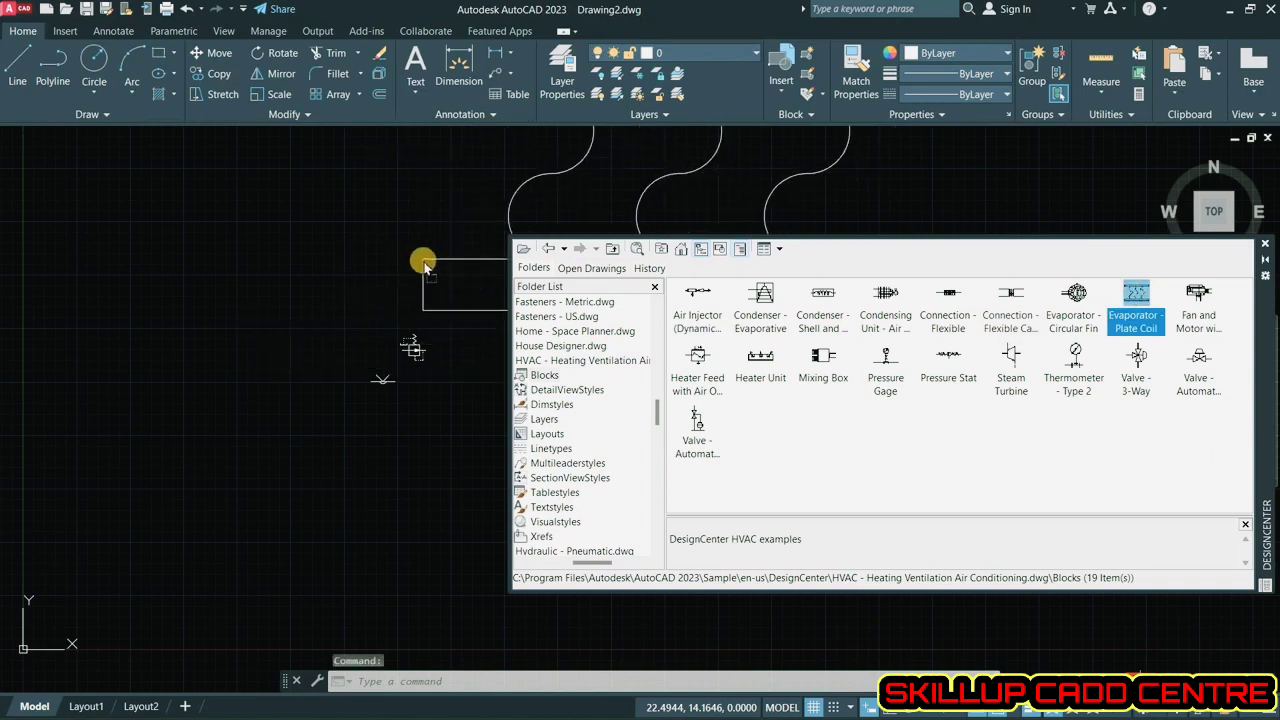
{"action": "left_click", "coordinate": [1266, 250]}
- Erase the plate coil, pressure valve and weld blocks so that the drawing is empty
{"action": "scroll", "coordinate": [574, 445], "scroll_direction": "down", "scroll_amount": 4}
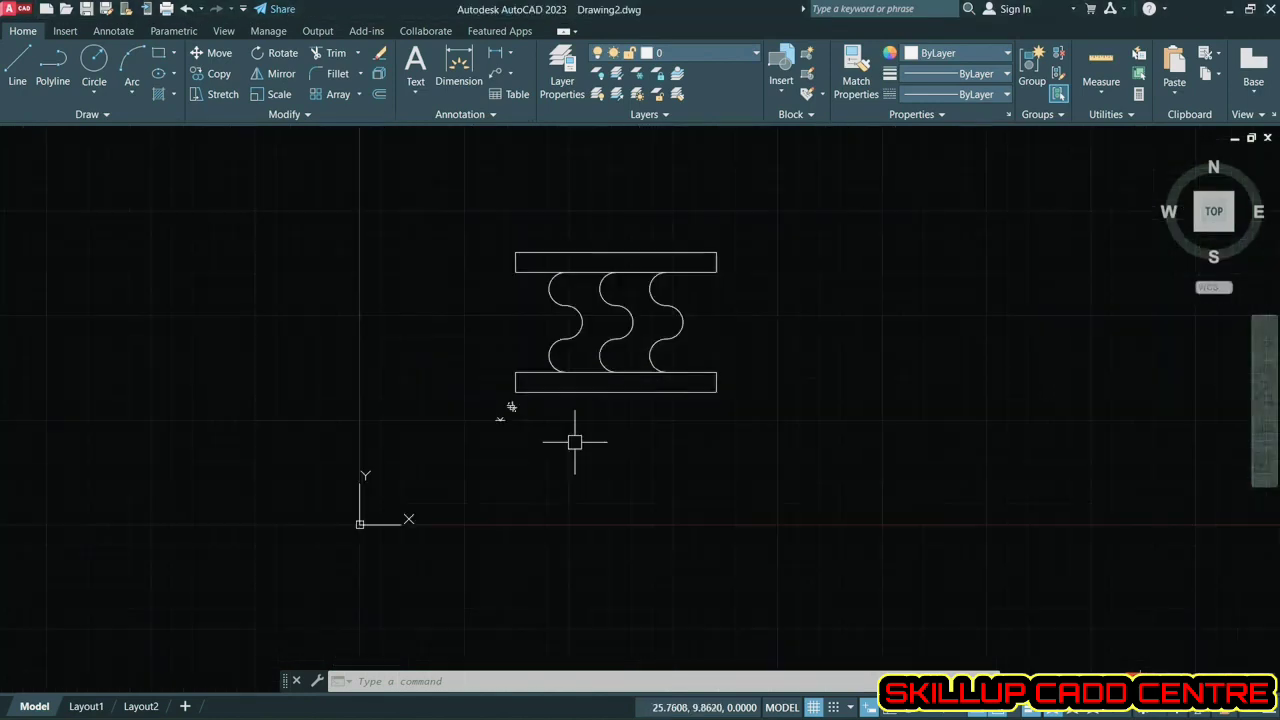
{"action": "scroll", "coordinate": [523, 387], "scroll_direction": "up", "scroll_amount": 4}
{"action": "scroll", "coordinate": [450, 440], "scroll_direction": "up", "scroll_amount": 3}
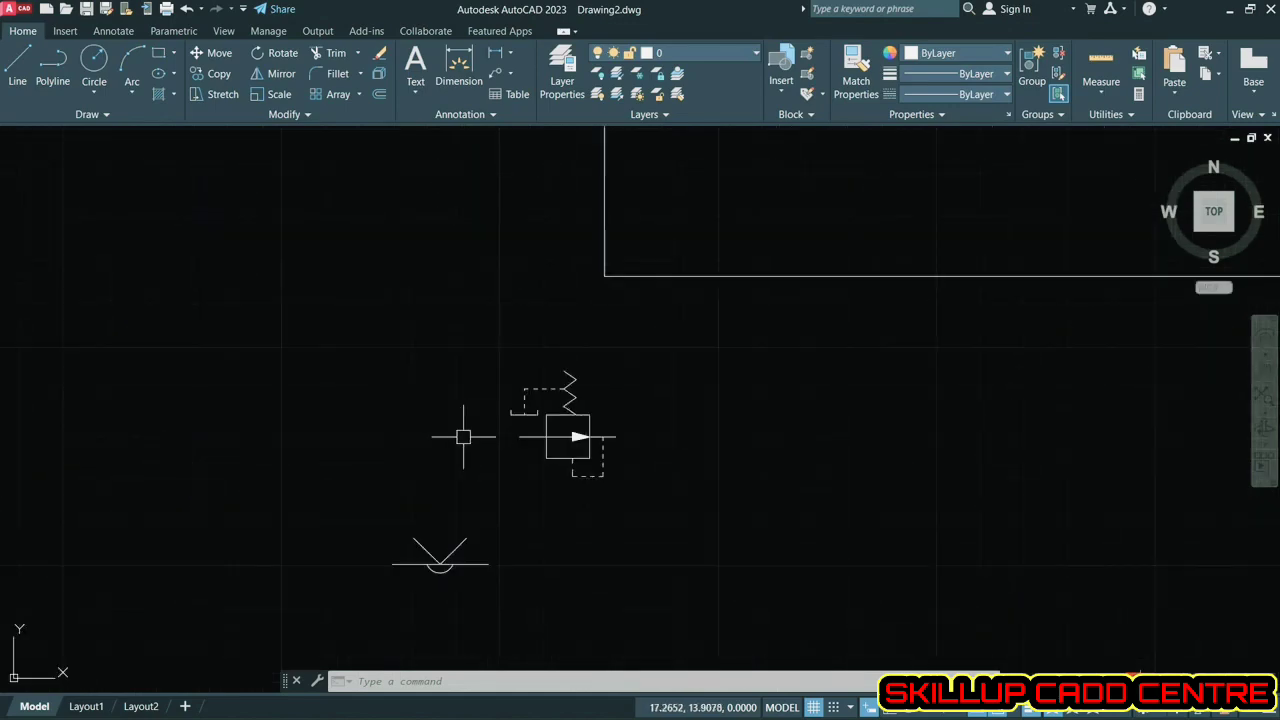
{"action": "scroll", "coordinate": [640, 420], "scroll_direction": "down", "scroll_amount": 3}
{"action": "left_click", "coordinate": [729, 503]}
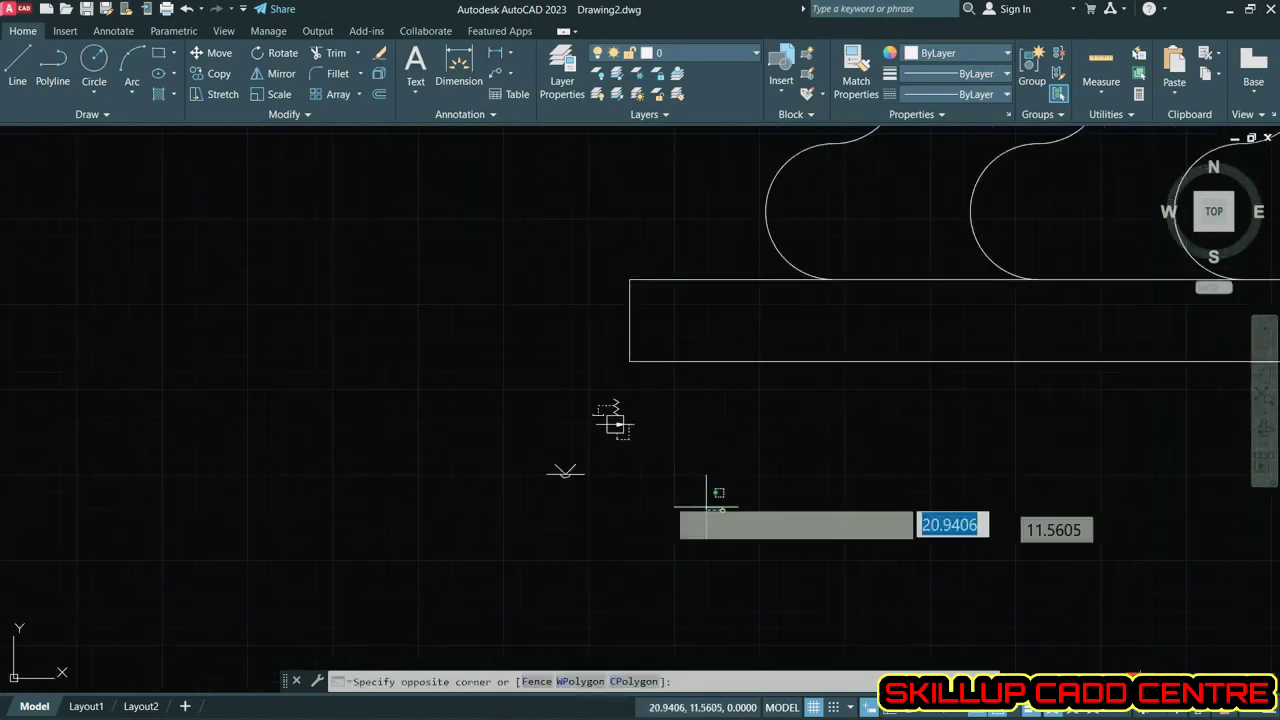
{"action": "left_click", "coordinate": [476, 336]}
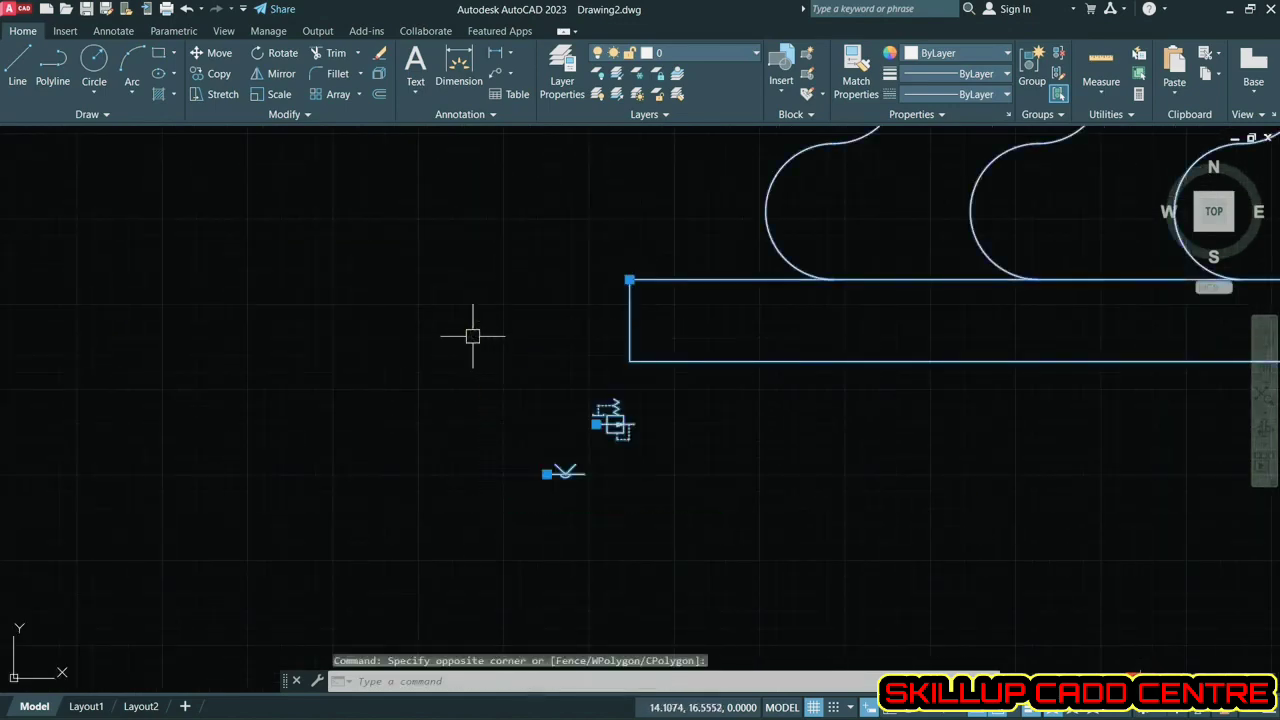
{"action": "key", "text": "Delete"}
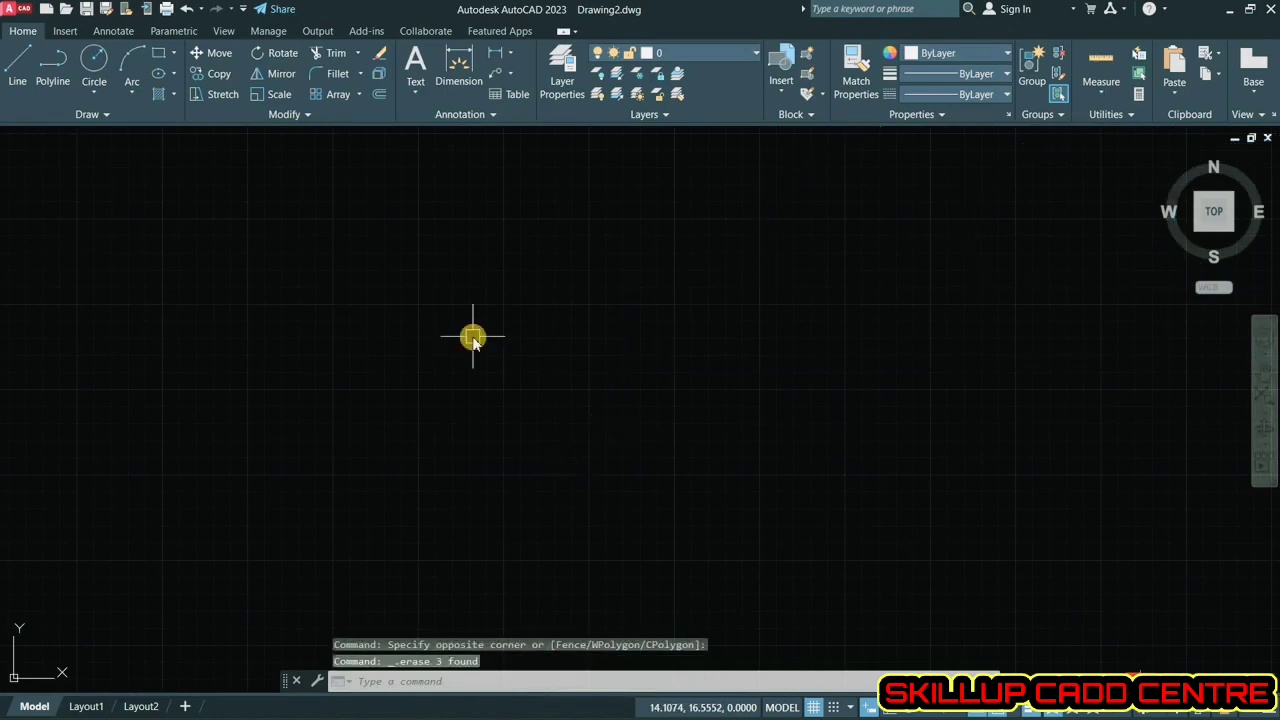
- Draw a small rectangle by two opposite corners in the empty drawing for the monitor outline
{"action": "left_click", "coordinate": [158, 53]}
{"action": "left_click", "coordinate": [387, 336]}
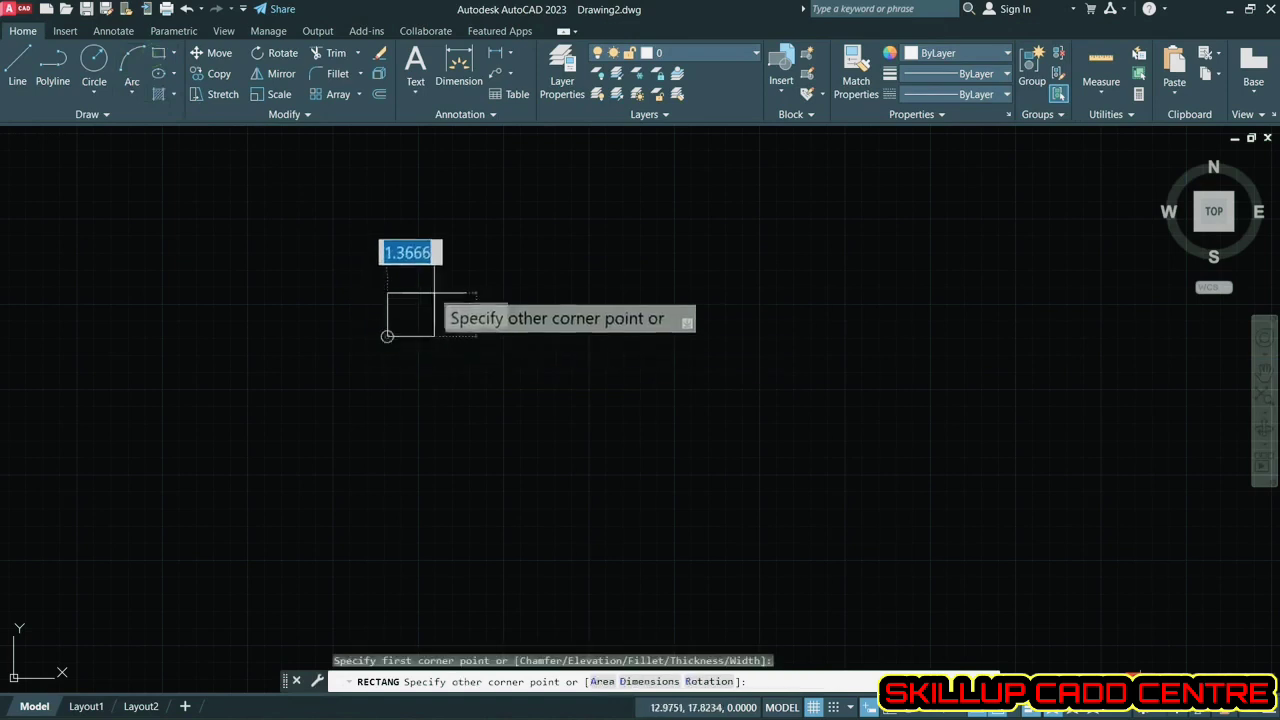
{"action": "left_click", "coordinate": [443, 288]}
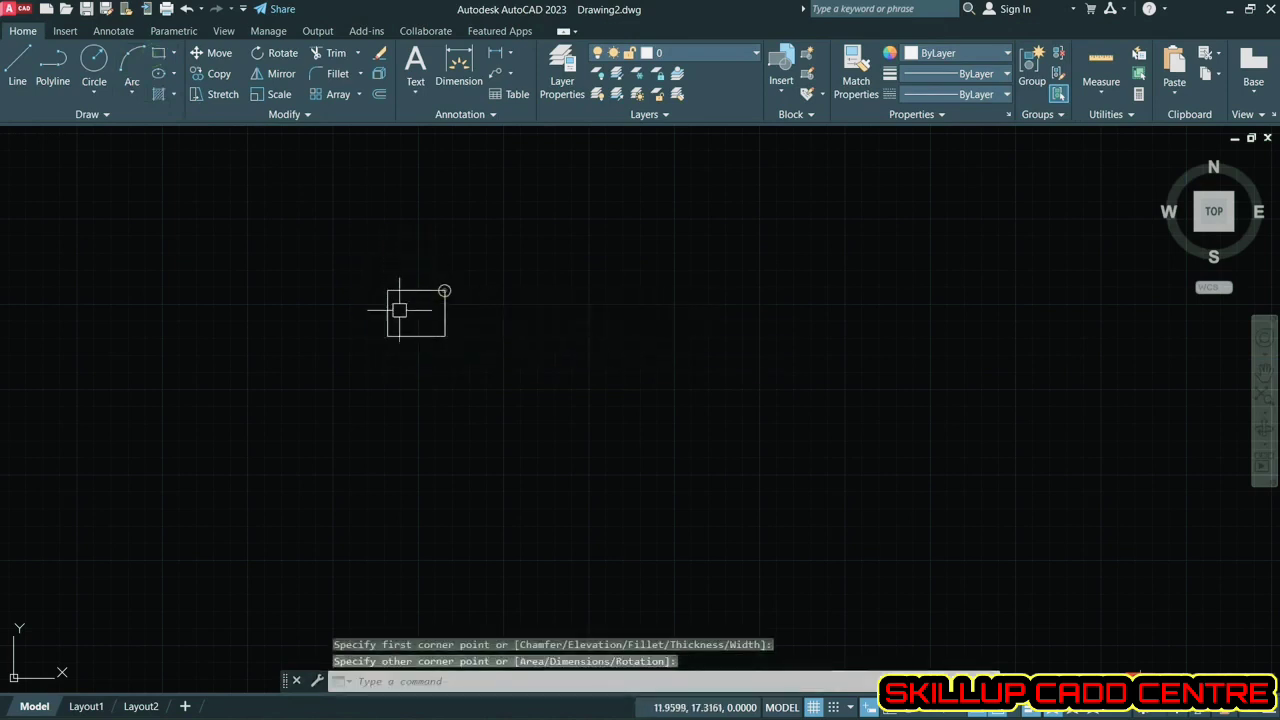
- Fillet all four rectangle corners at once with the Polyline option, using a small radius picked by two points near the upper-left corner
{"action": "scroll", "coordinate": [397, 308], "scroll_direction": "up", "scroll_amount": 2}
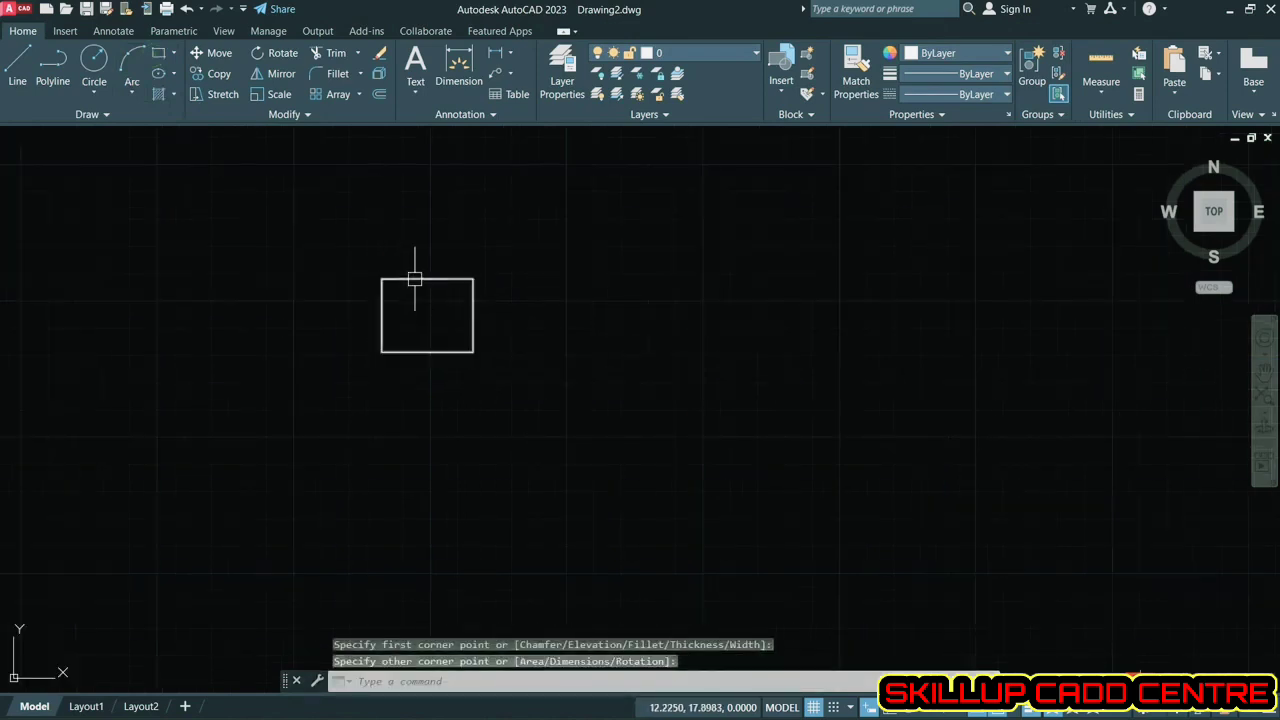
{"action": "left_click", "coordinate": [325, 74]}
{"action": "right_click", "coordinate": [352, 189]}
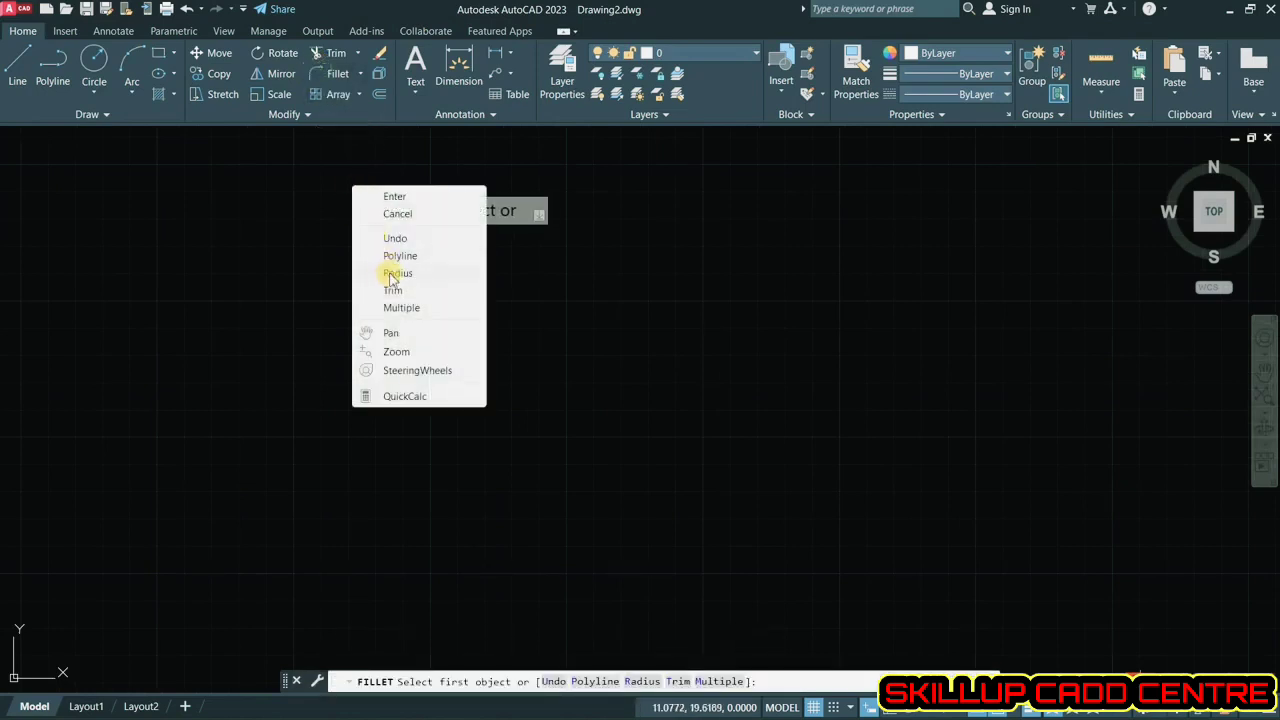
{"action": "left_click", "coordinate": [396, 274]}
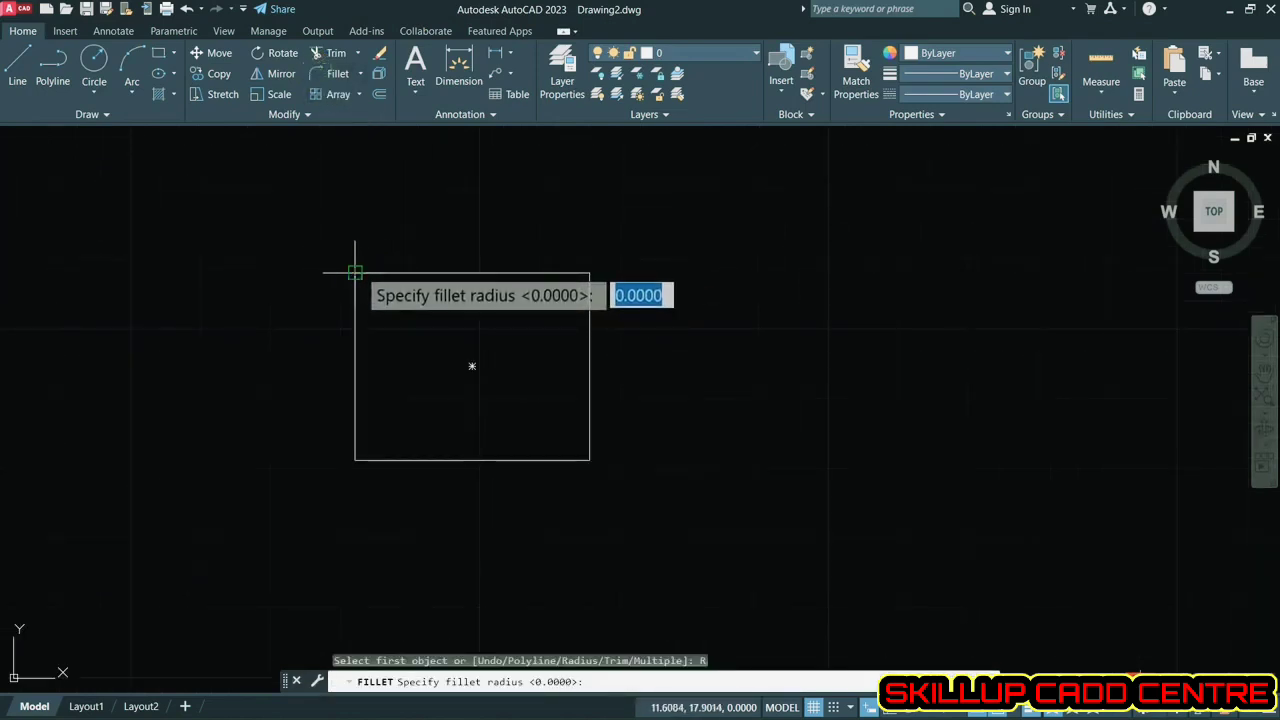
{"action": "left_click", "coordinate": [356, 273]}
{"action": "left_click", "coordinate": [355, 288]}
{"action": "right_click", "coordinate": [391, 235]}
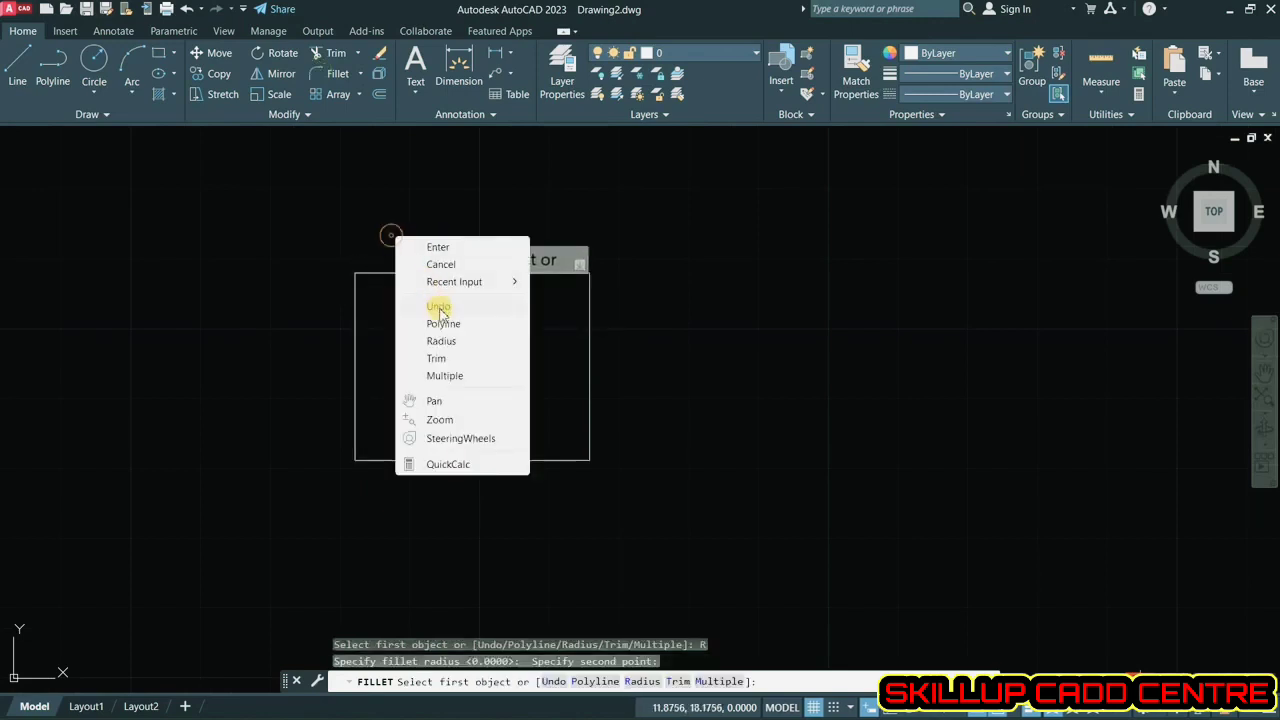
{"action": "left_click", "coordinate": [471, 330]}
{"action": "left_click", "coordinate": [535, 272]}
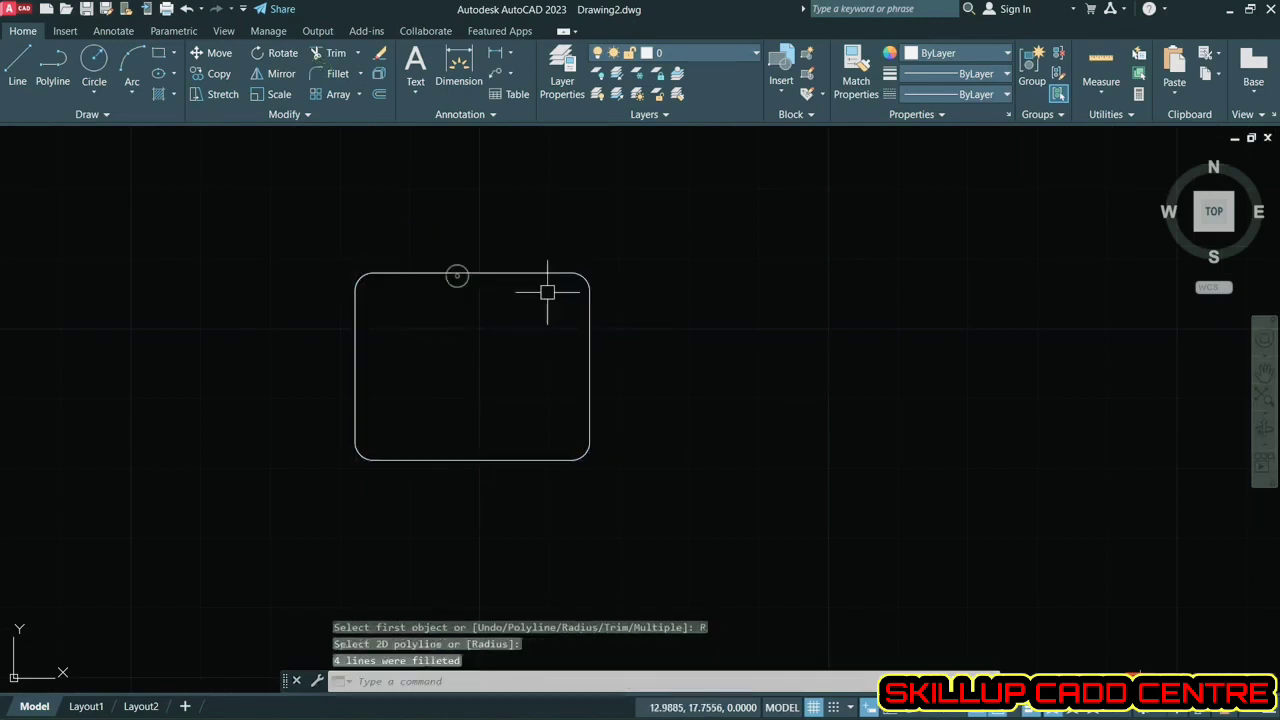
- Offset the rounded rectangle both inward and outward by about 0.14 units, picking the distance on screen
{"action": "scroll", "coordinate": [543, 289], "scroll_direction": "down", "scroll_amount": 2}
{"action": "middle_click_drag", "start_coordinate": [534, 284], "coordinate": [445, 237]}
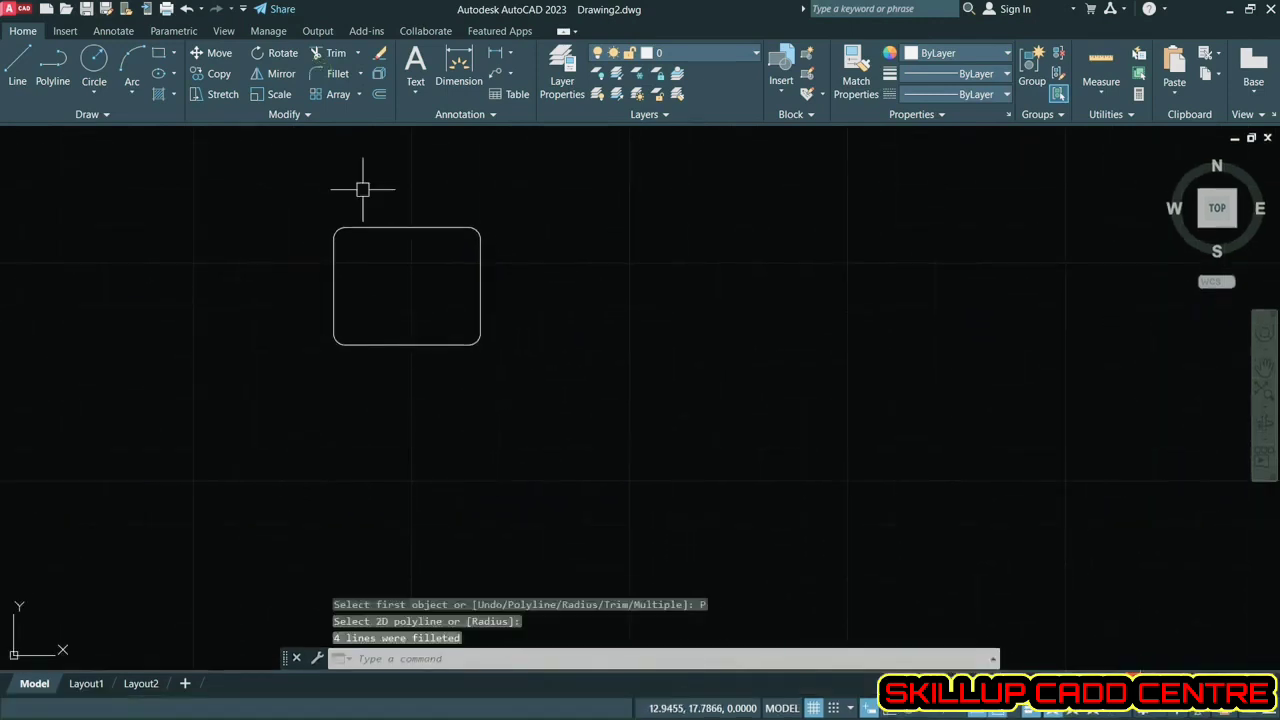
{"action": "left_click", "coordinate": [378, 94]}
{"action": "scroll", "coordinate": [360, 258], "scroll_direction": "up", "scroll_amount": 3}
{"action": "left_click", "coordinate": [350, 183]}
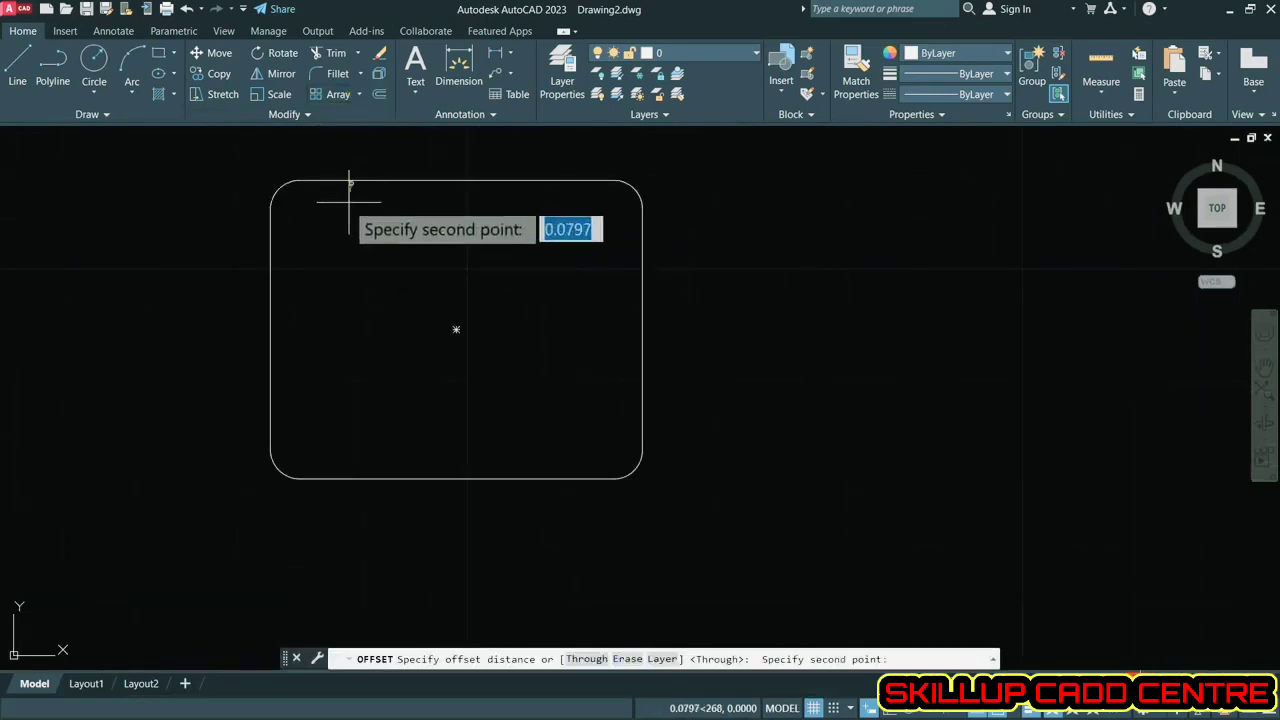
{"action": "left_click", "coordinate": [350, 205]}
{"action": "left_click", "coordinate": [363, 182]}
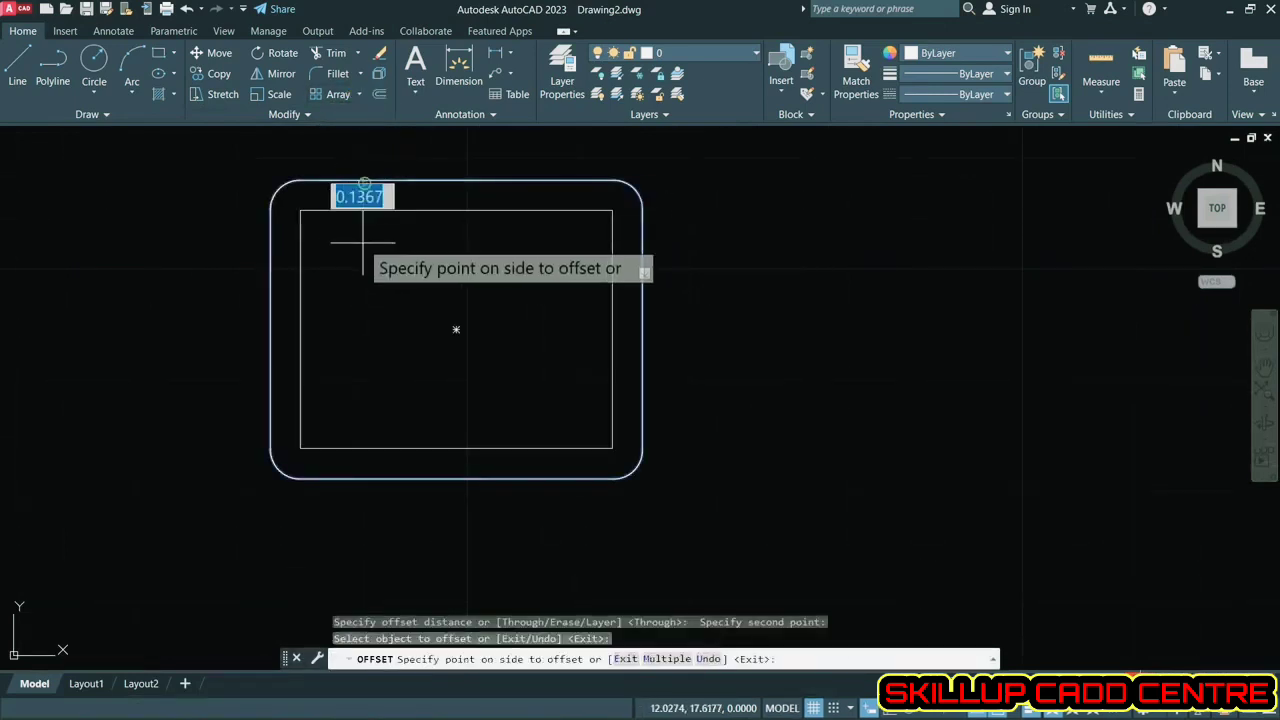
{"action": "left_click", "coordinate": [363, 242]}
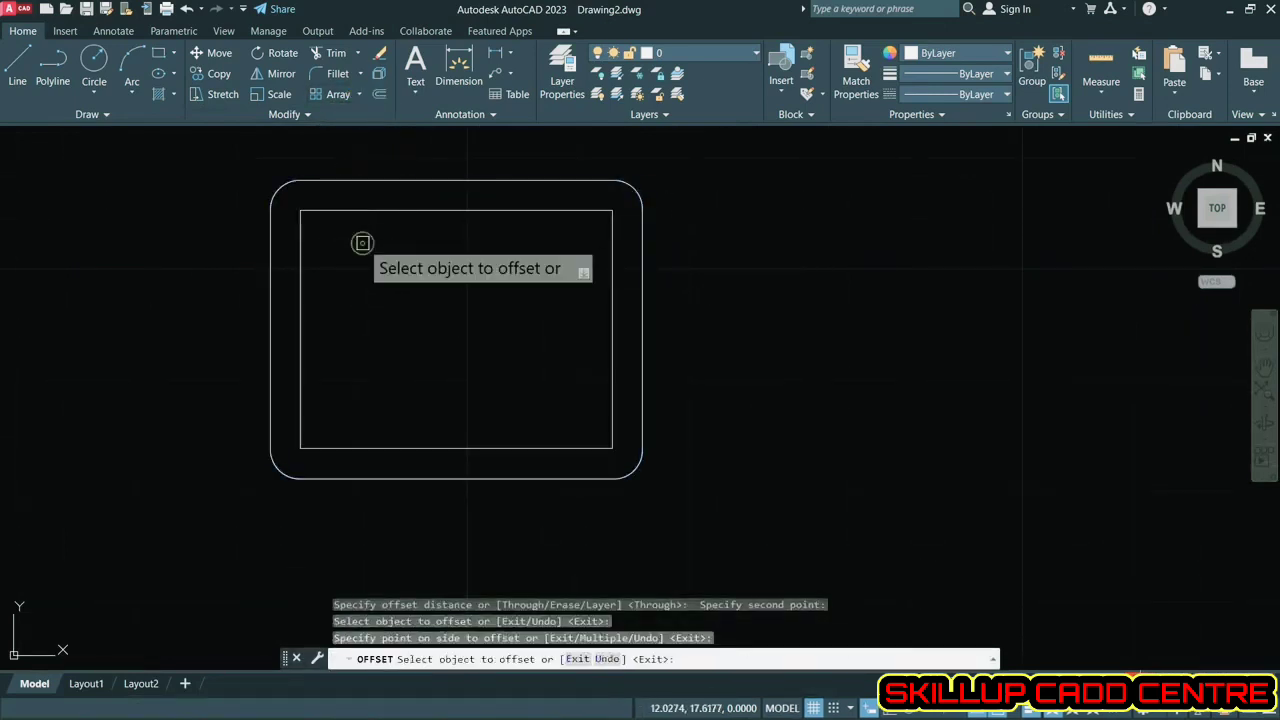
{"action": "left_click", "coordinate": [399, 186]}
{"action": "left_click", "coordinate": [420, 137]}
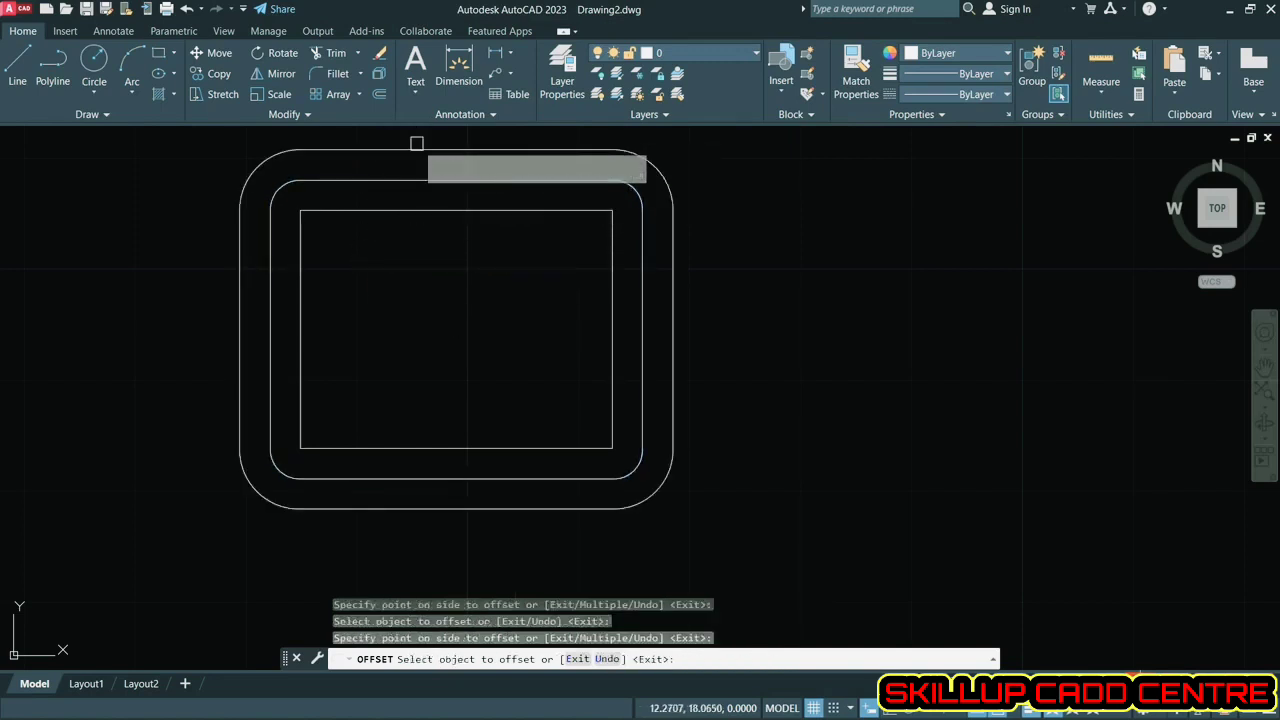
{"action": "key", "text": "Escape"}
{"action": "key", "text": "Escape"}
- Erase the innermost sharp-cornered rectangle, keeping the two rounded outlines
{"action": "left_click", "coordinate": [530, 211]}
{"action": "type", "text": "e"}
{"action": "key", "text": "Return"}
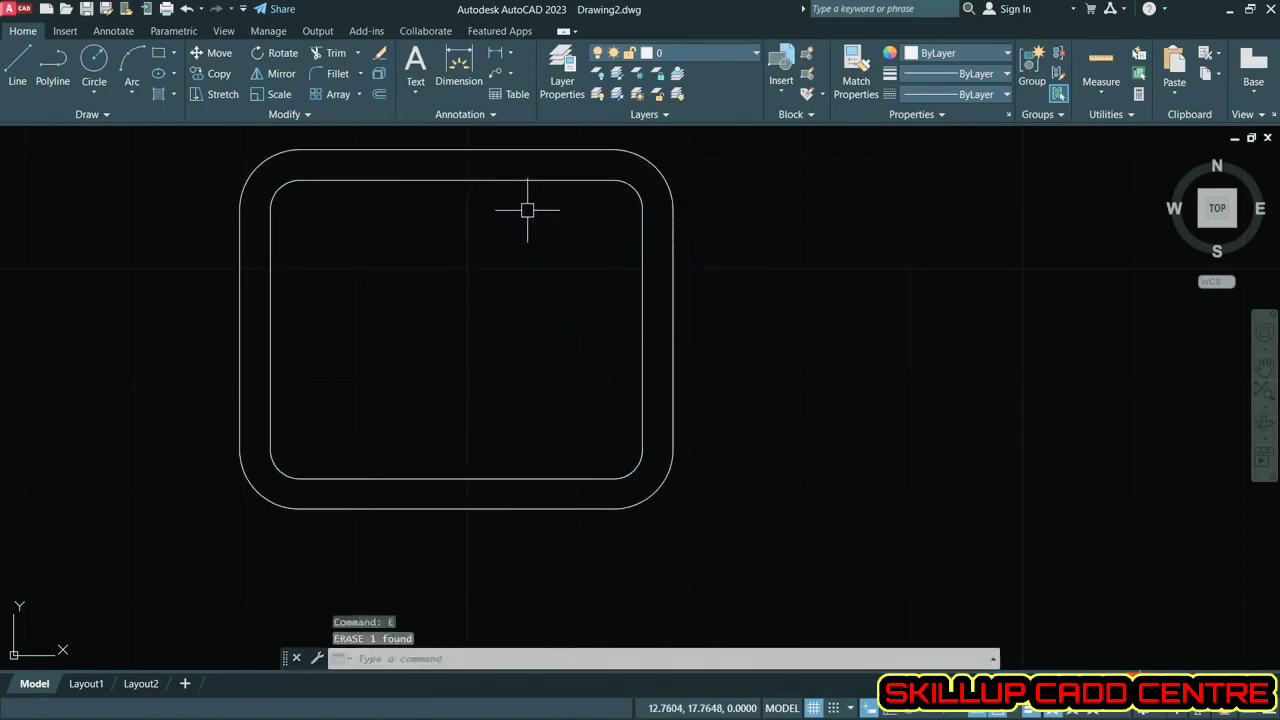
- Draw a wide rectangle about 2.5 by 0.45 units just below the rounded outlines as the base
{"action": "scroll", "coordinate": [515, 235], "scroll_direction": "down", "scroll_amount": 4}
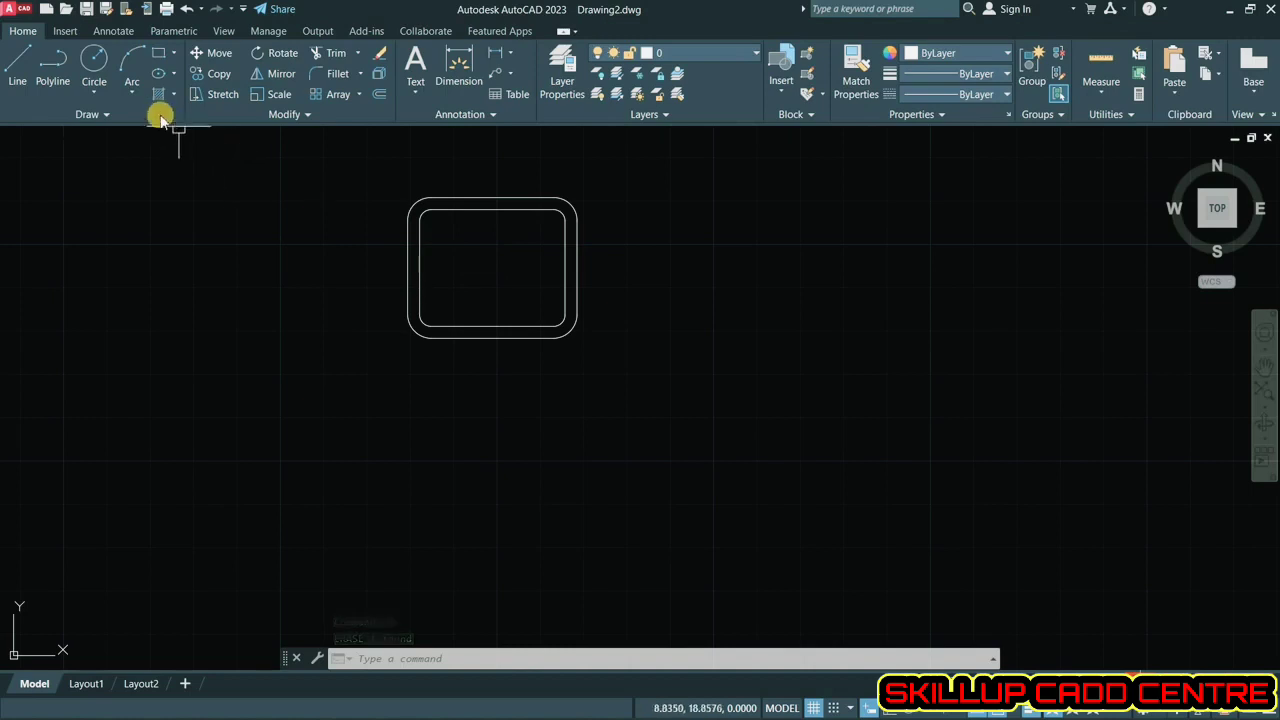
{"action": "left_click", "coordinate": [160, 56]}
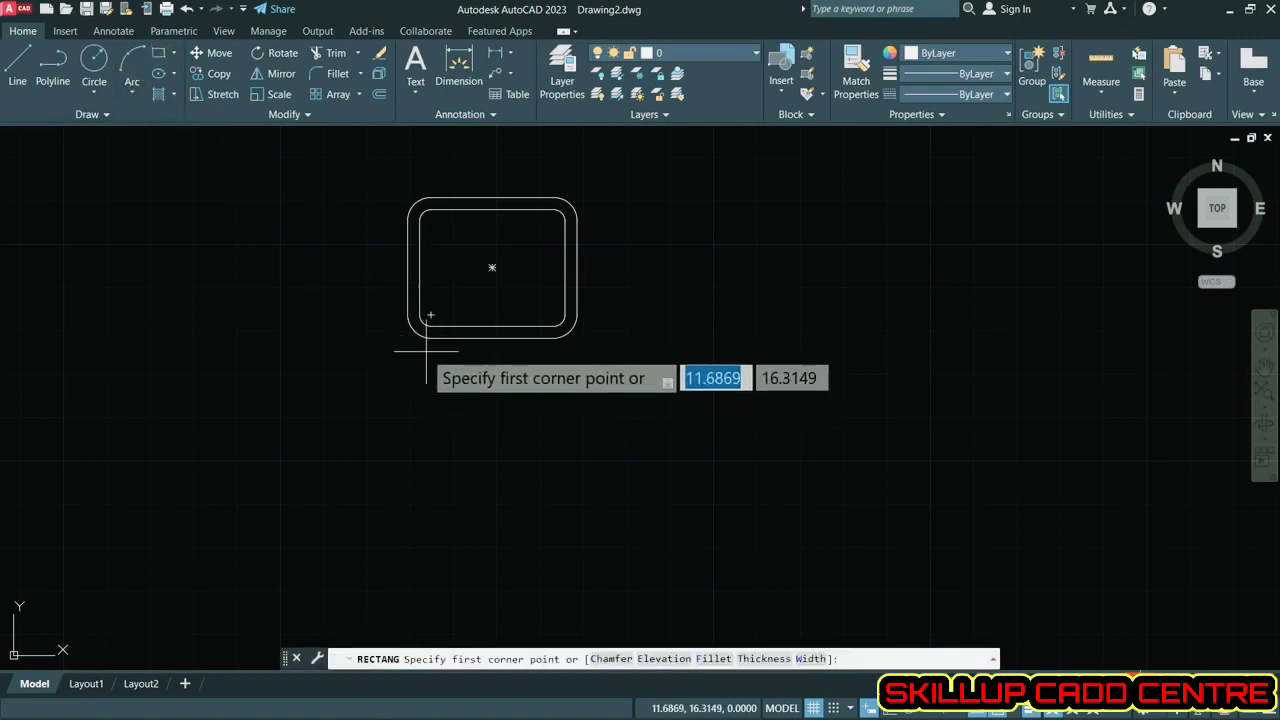
{"action": "left_click", "coordinate": [388, 353]}
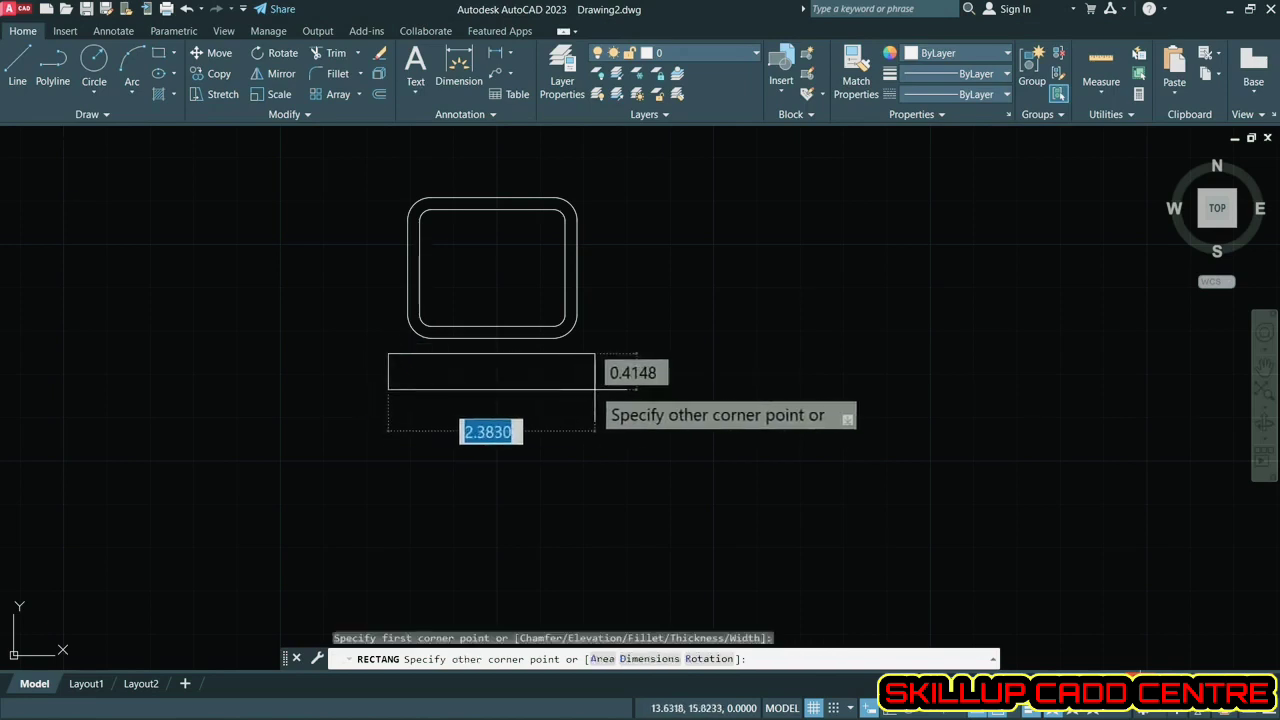
{"action": "left_click", "coordinate": [603, 393]}
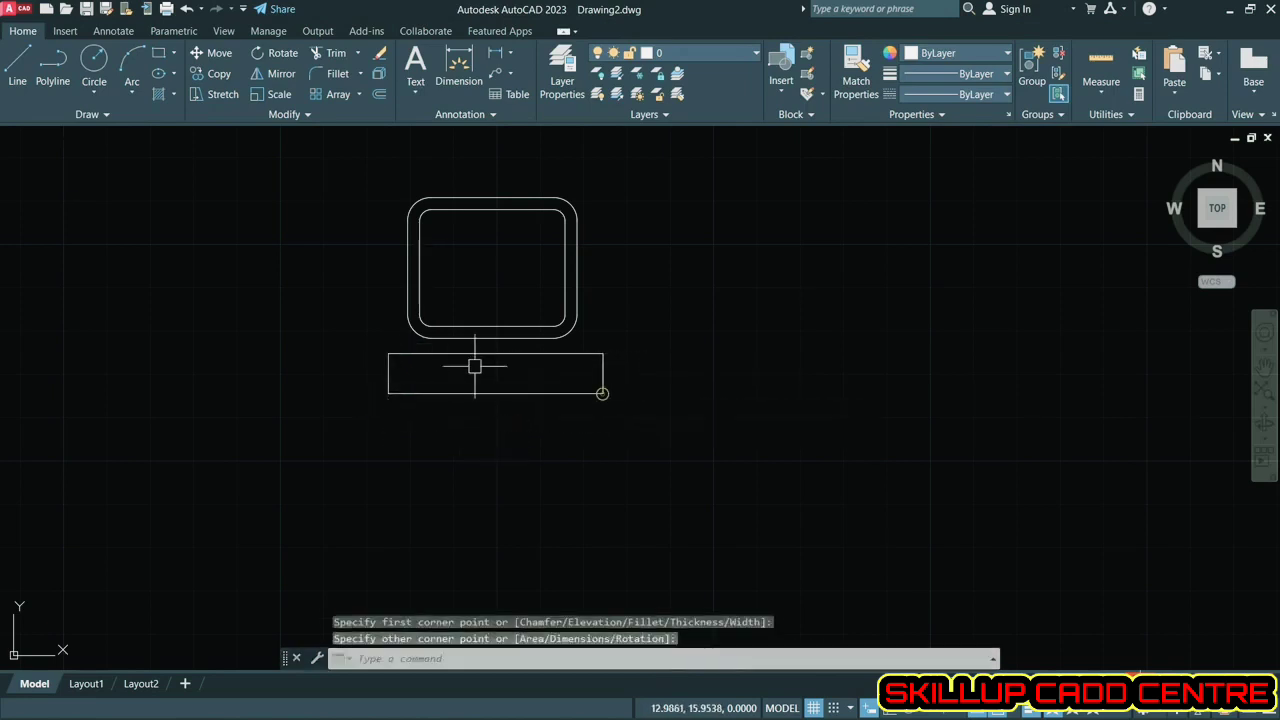
- Offset the base rectangle inward by about 0.09 units
{"action": "left_click", "coordinate": [381, 97]}
{"action": "scroll", "coordinate": [382, 330], "scroll_direction": "up", "scroll_amount": 6}
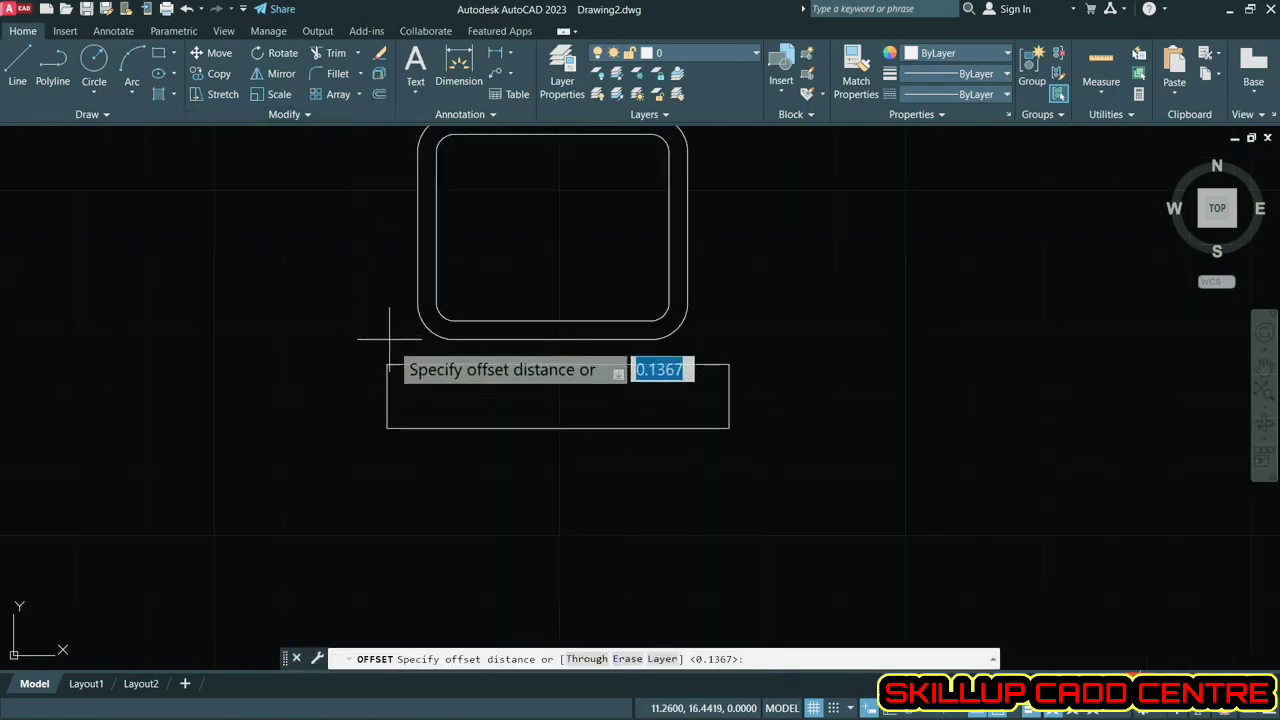
{"action": "left_click", "coordinate": [372, 386]}
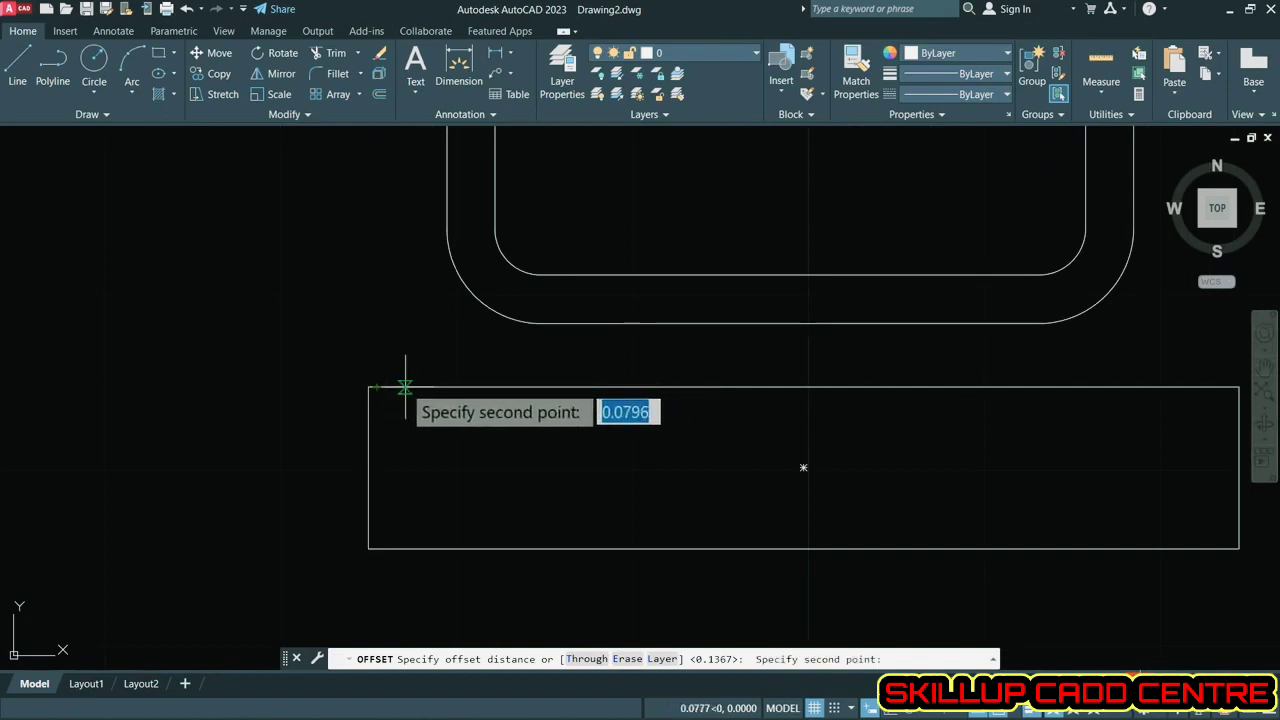
{"action": "left_click", "coordinate": [410, 384]}
{"action": "left_click", "coordinate": [417, 391]}
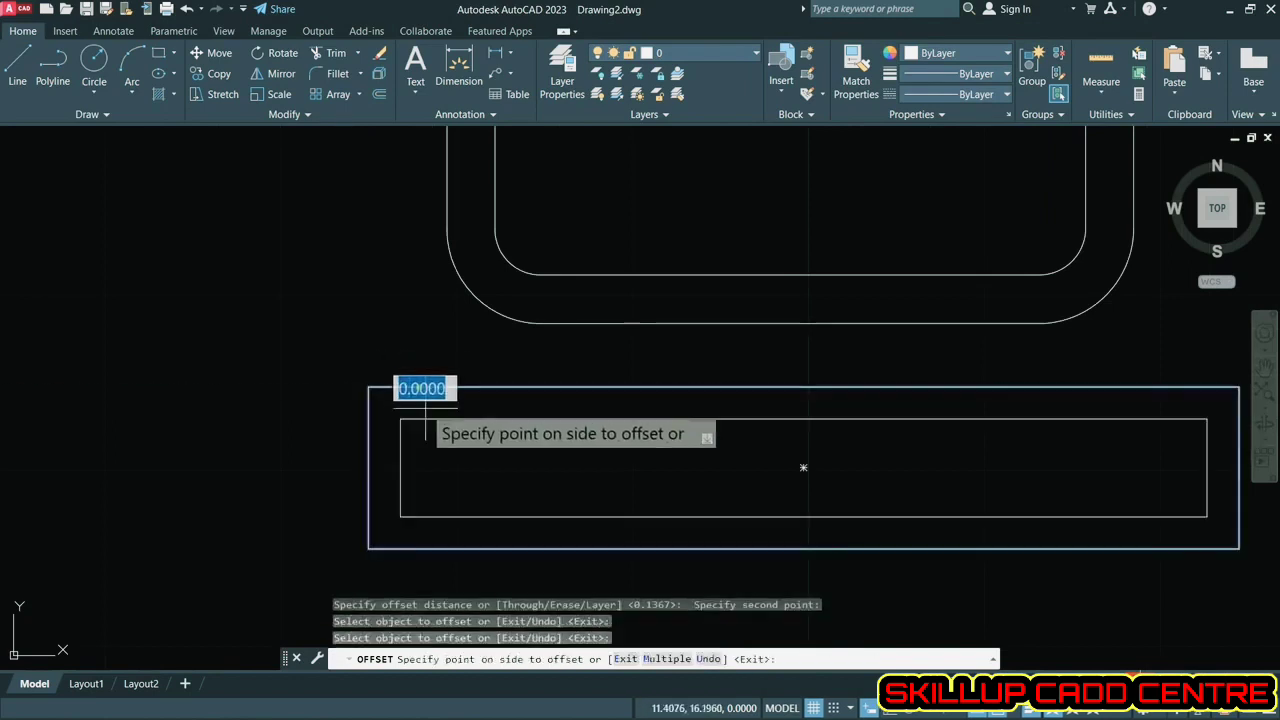
{"action": "left_click", "coordinate": [540, 432]}
{"action": "scroll", "coordinate": [573, 430], "scroll_direction": "down", "scroll_amount": 2}
{"action": "middle_click_drag", "start_coordinate": [601, 437], "coordinate": [517, 429]}
{"action": "key", "text": "Escape"}
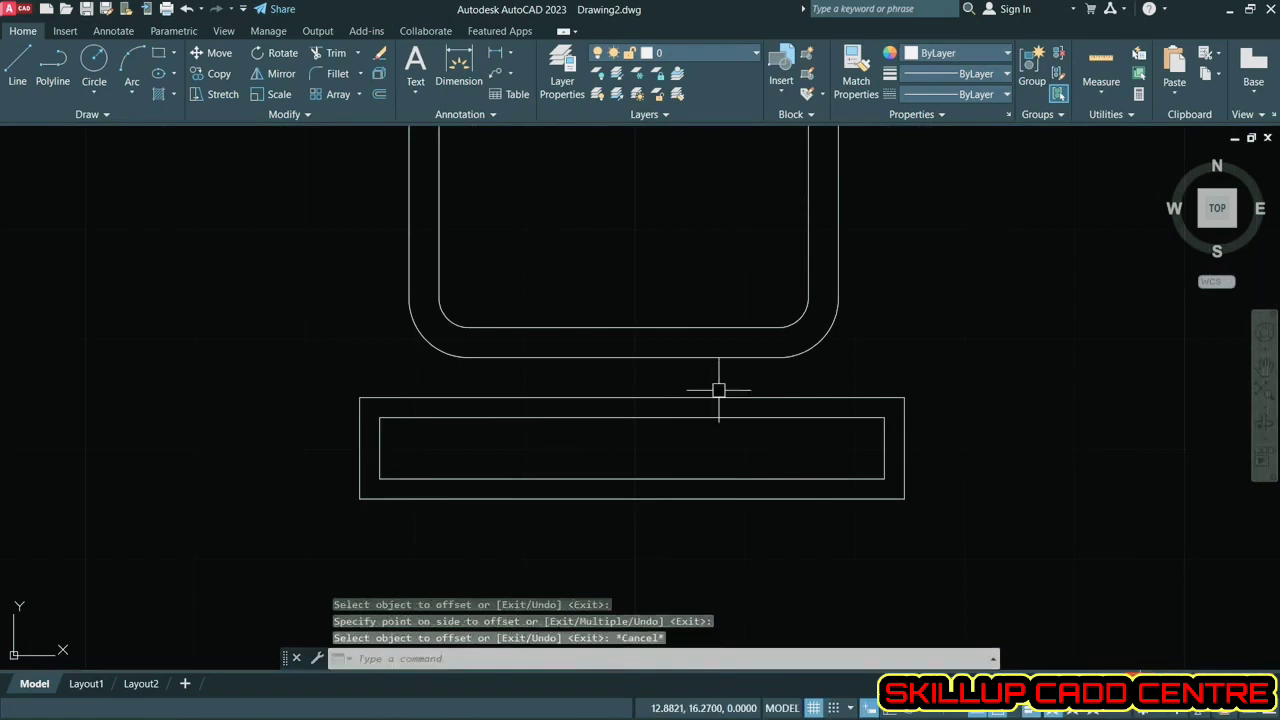
- Draw a vertical line from the midpoint of the base's upper edge to the bottom edge of the outer rounded outline
{"action": "type", "text": "l"}
{"action": "key", "text": "Return"}
{"action": "left_click", "coordinate": [631, 398]}
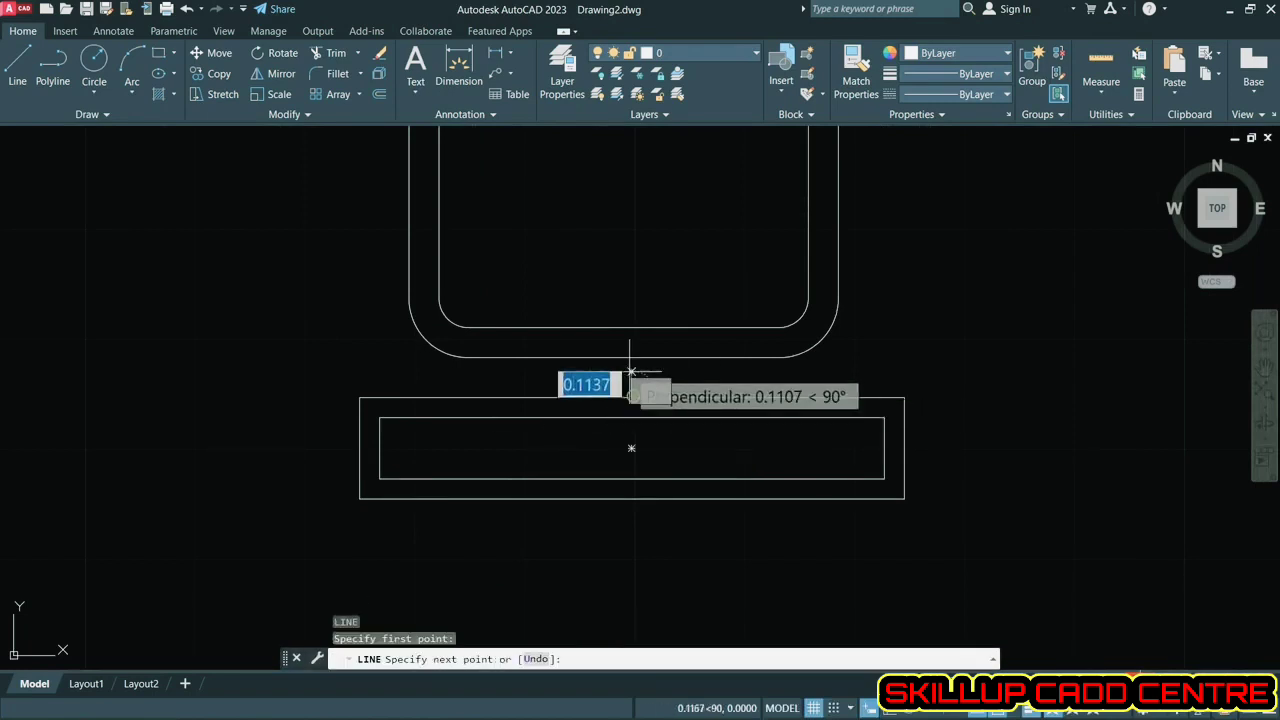
{"action": "left_click", "coordinate": [631, 357]}
{"action": "key", "text": "Escape"}
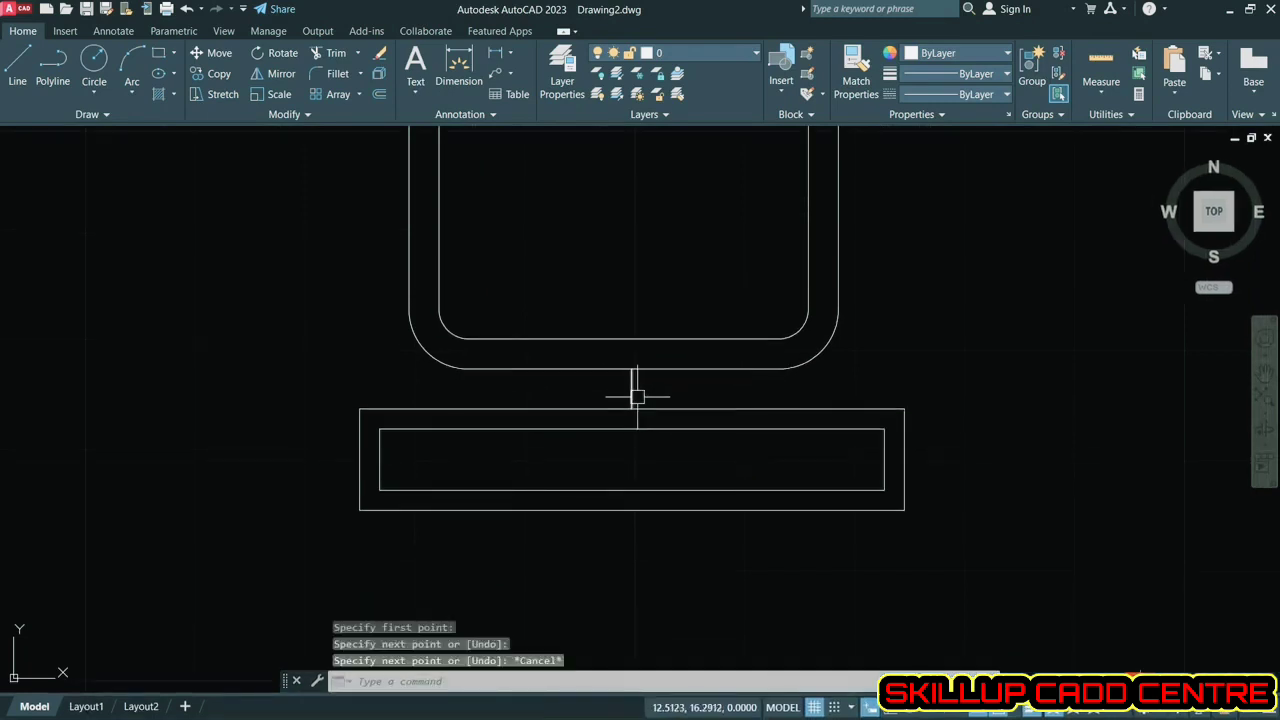
- Offset the short vertical connecting line to its right by about 0.2 units
{"action": "left_click", "coordinate": [378, 95]}
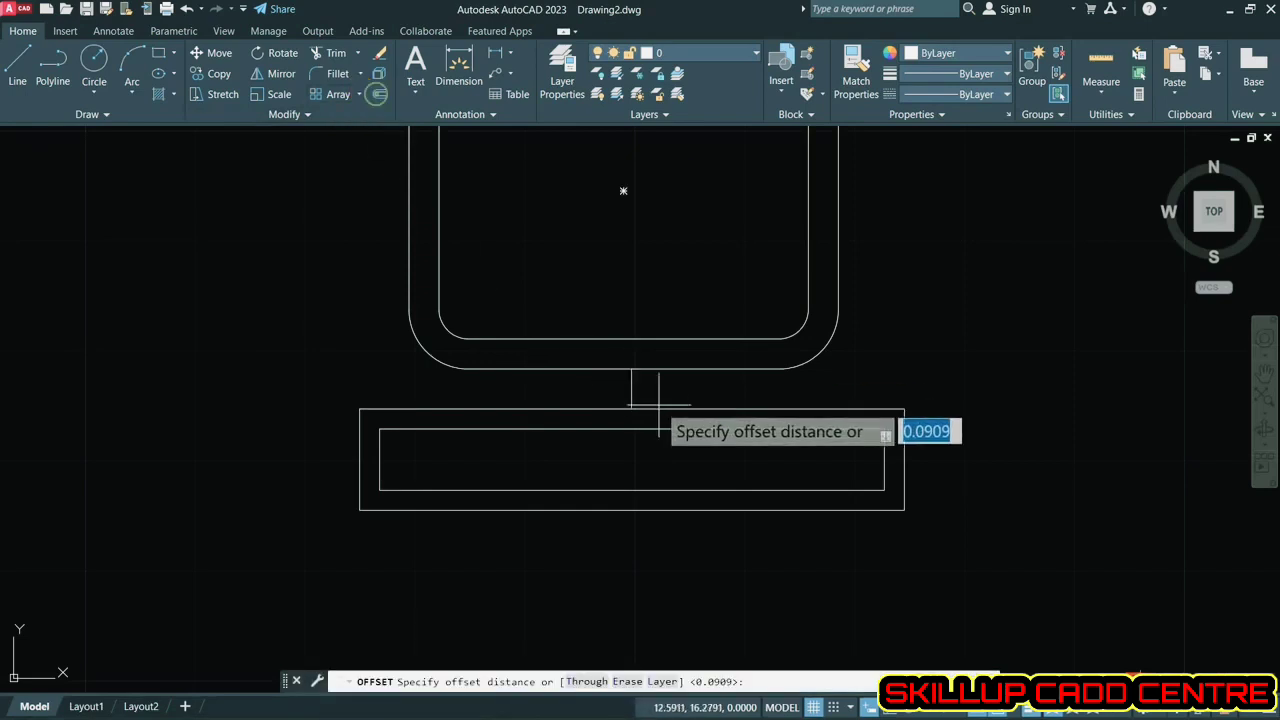
{"action": "left_click", "coordinate": [632, 369]}
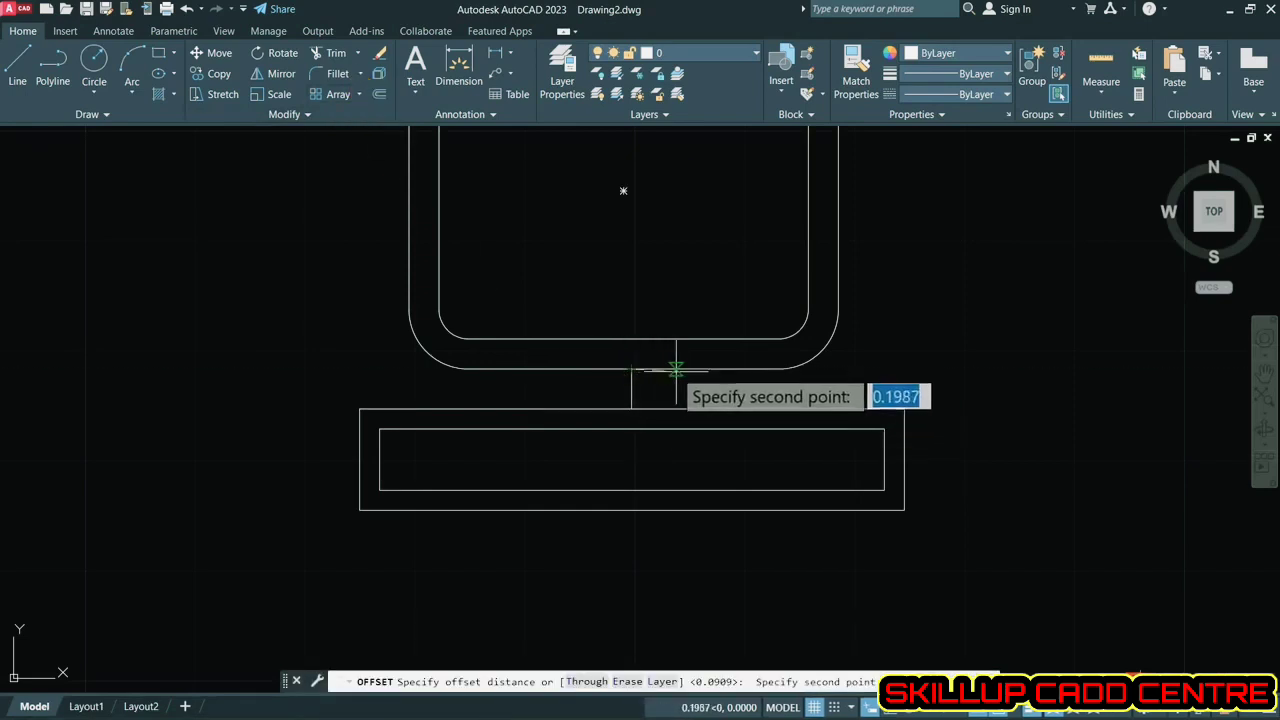
{"action": "left_click", "coordinate": [675, 367]}
{"action": "left_click", "coordinate": [631, 381]}
{"action": "left_click", "coordinate": [706, 390]}
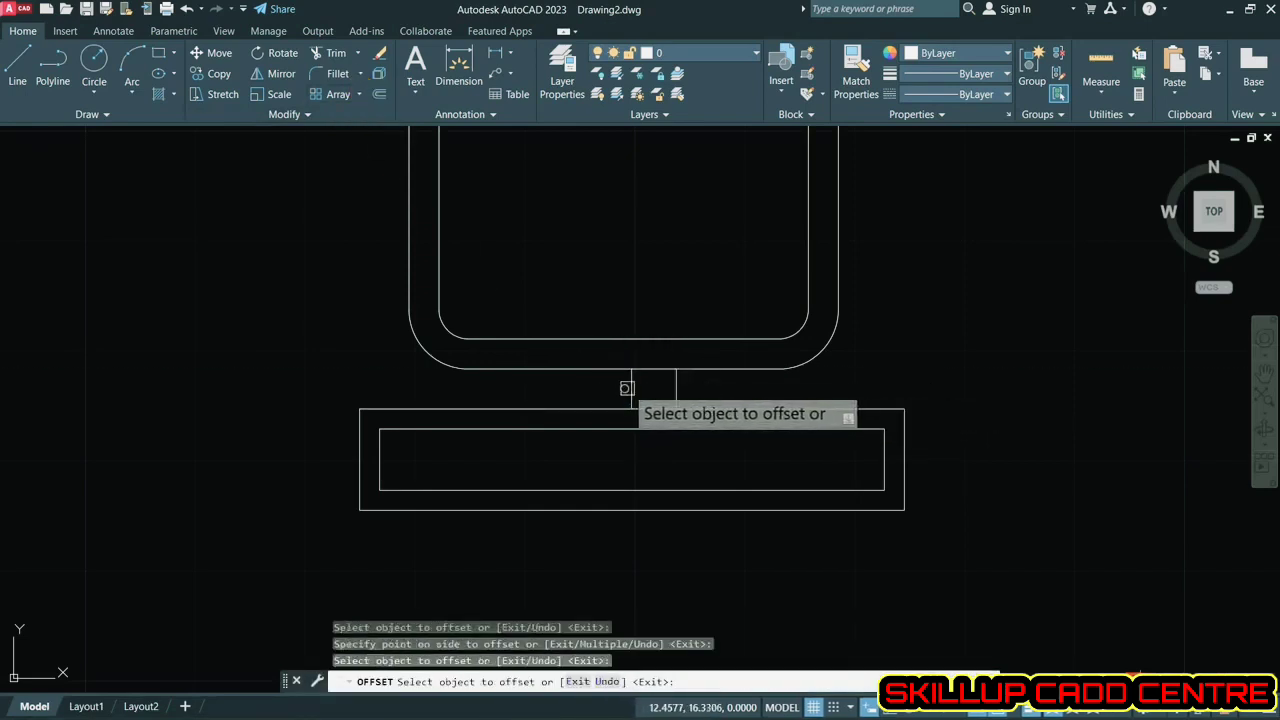
- Offset the original vertical connecting line to its left by about 0.2 units and erase that original middle line
{"action": "left_click", "coordinate": [630, 385]}
{"action": "left_click", "coordinate": [516, 383]}
{"action": "key", "text": "Escape"}
{"action": "left_click", "coordinate": [631, 388]}
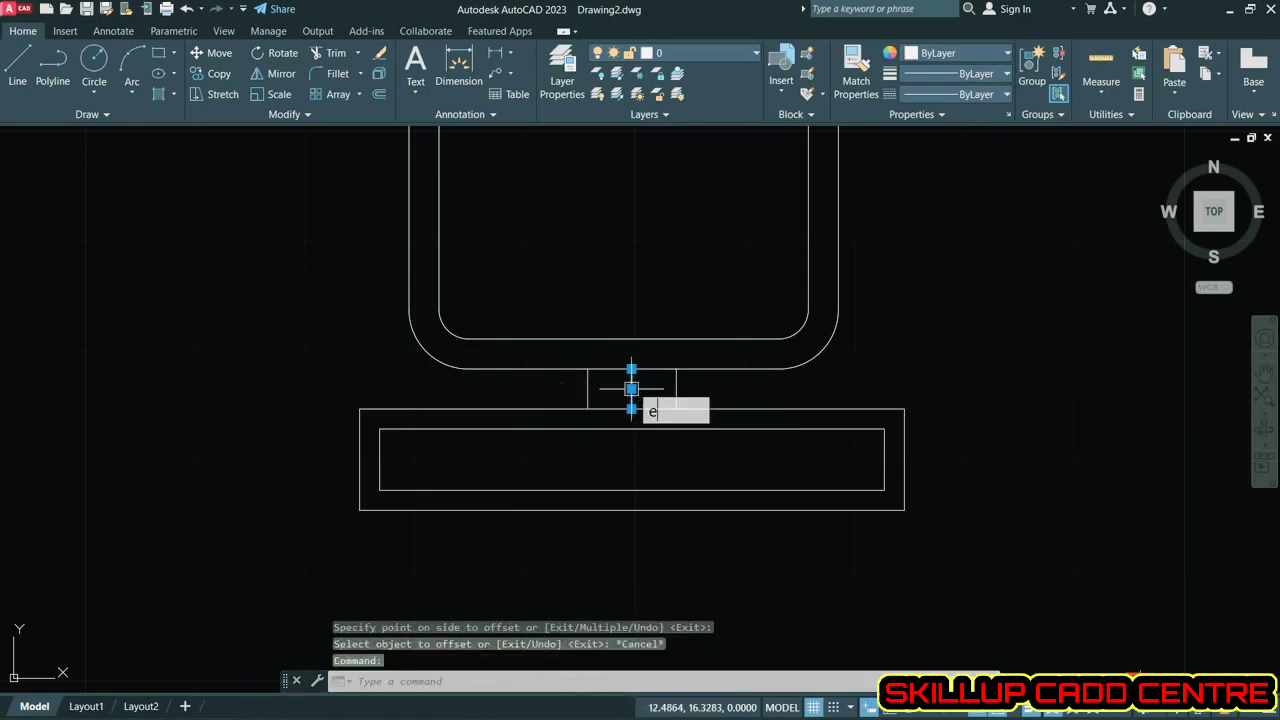
{"action": "key", "text": "Return"}
{"action": "scroll", "coordinate": [631, 388], "scroll_direction": "down", "scroll_amount": 4}
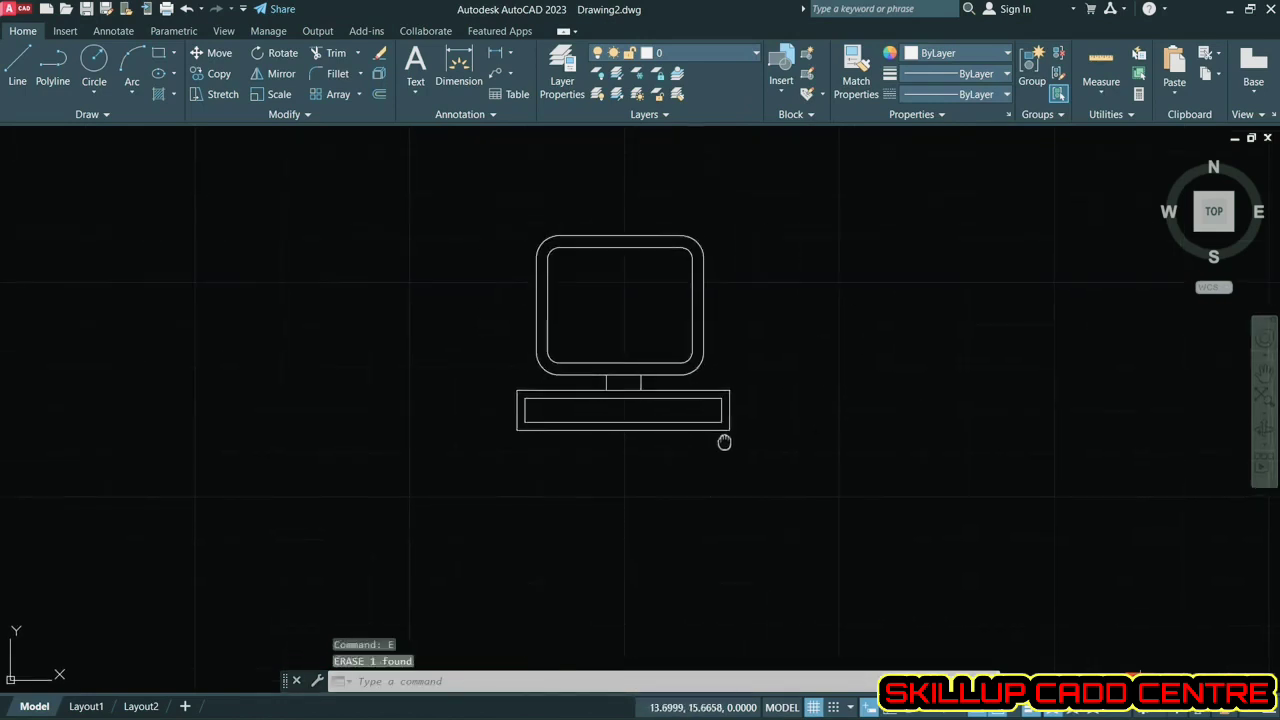
{"action": "middle_click_drag", "start_coordinate": [724, 442], "coordinate": [677, 476]}
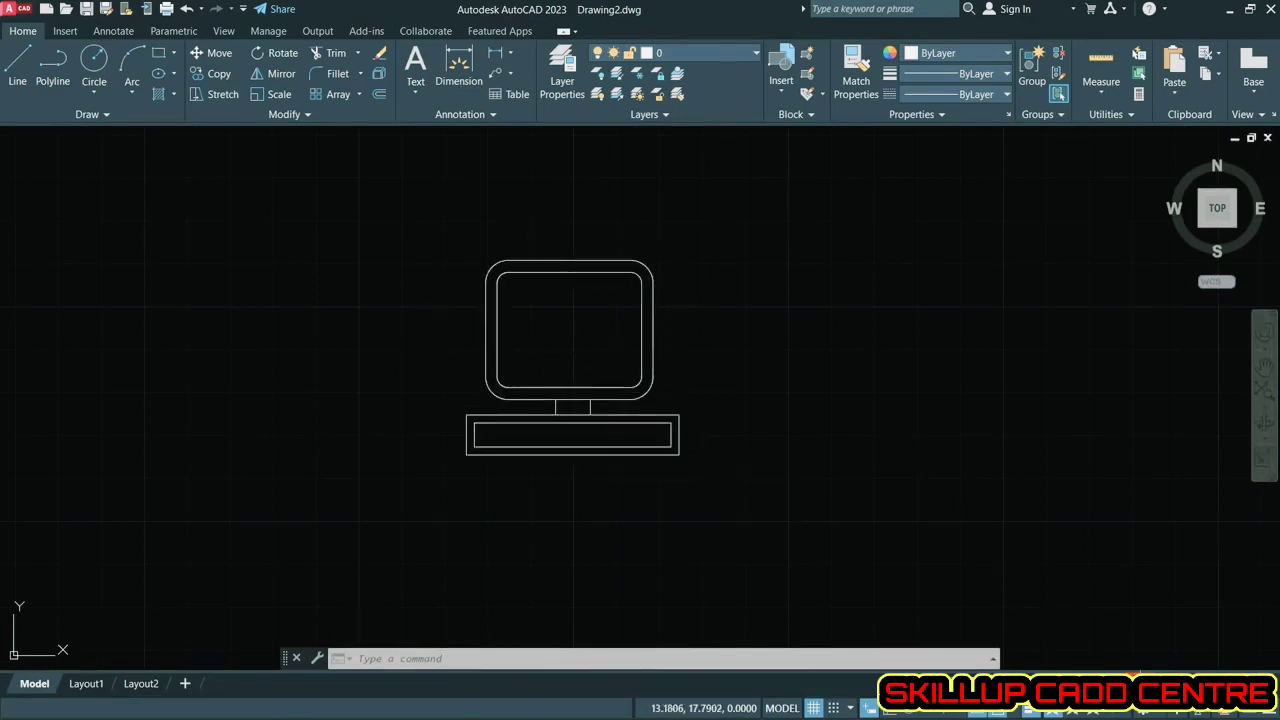
- Select the rounded outlines, a connecting line and the base rectangles to check that they are separate objects, and clear the selection
{"action": "left_click", "coordinate": [652, 276]}
{"action": "mouse_move", "coordinate": [645, 267]}
{"action": "left_click", "coordinate": [574, 408]}
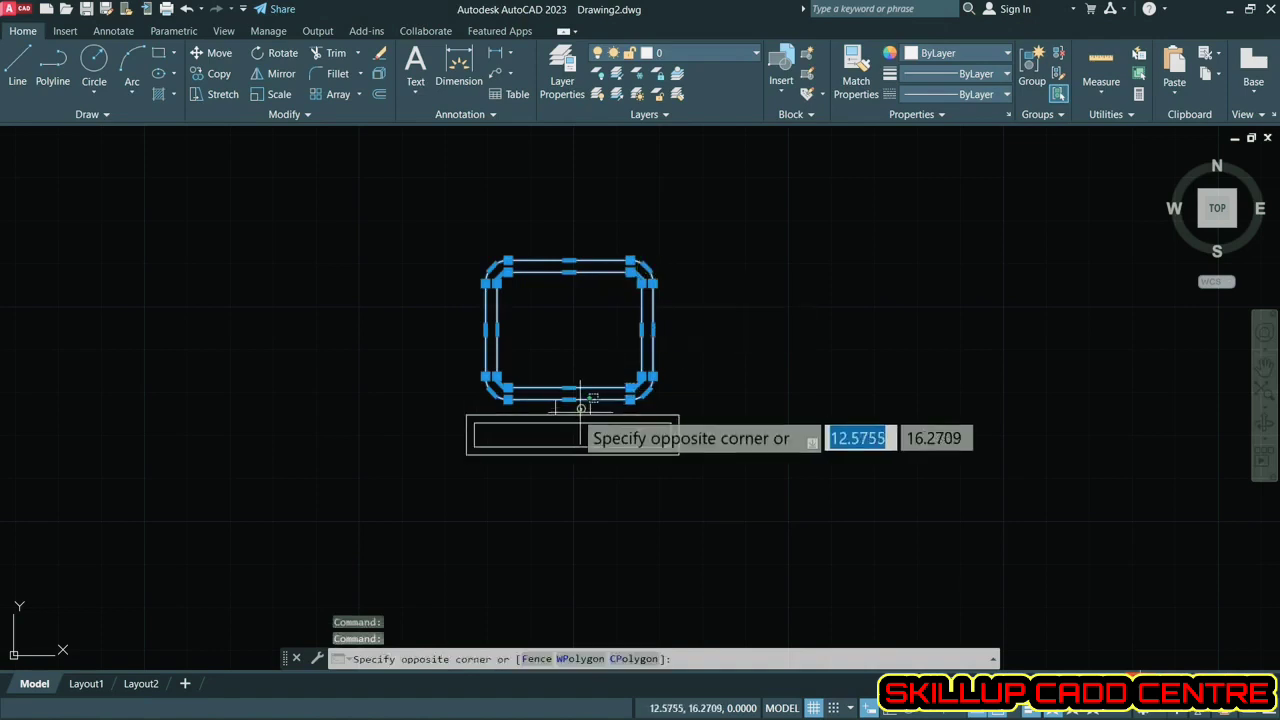
{"action": "left_click", "coordinate": [470, 424]}
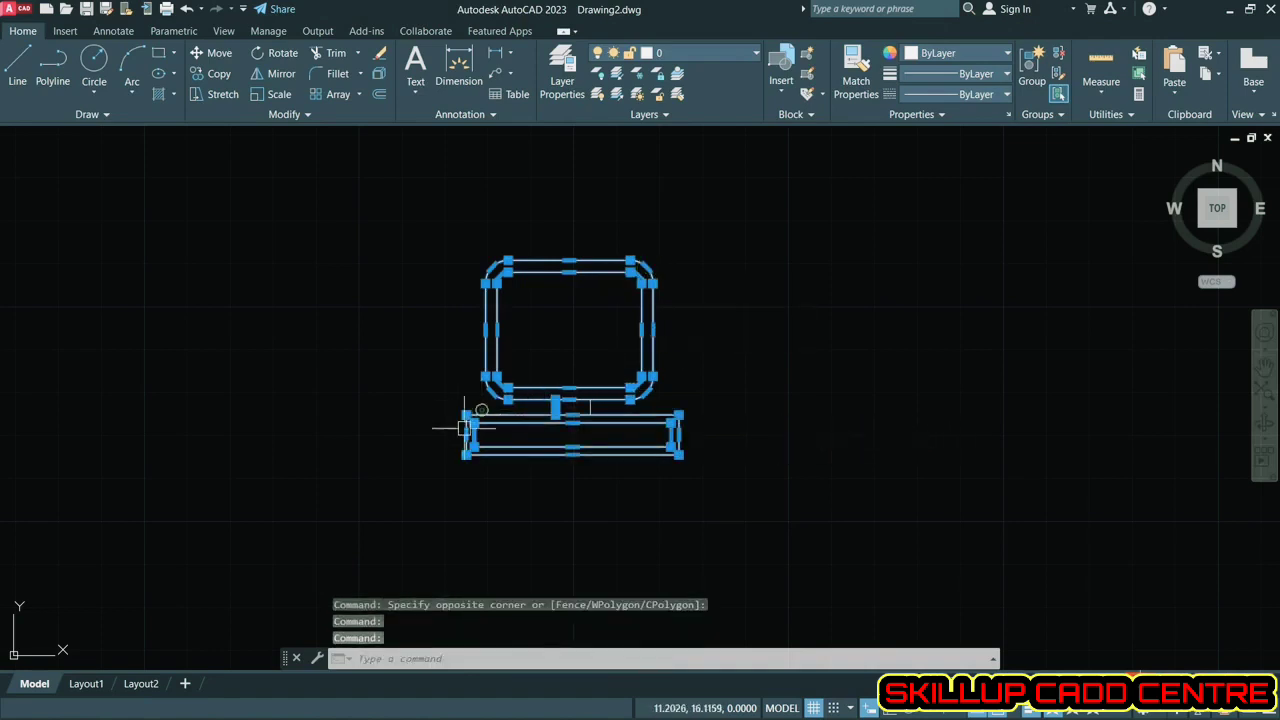
{"action": "key", "text": "Escape"}
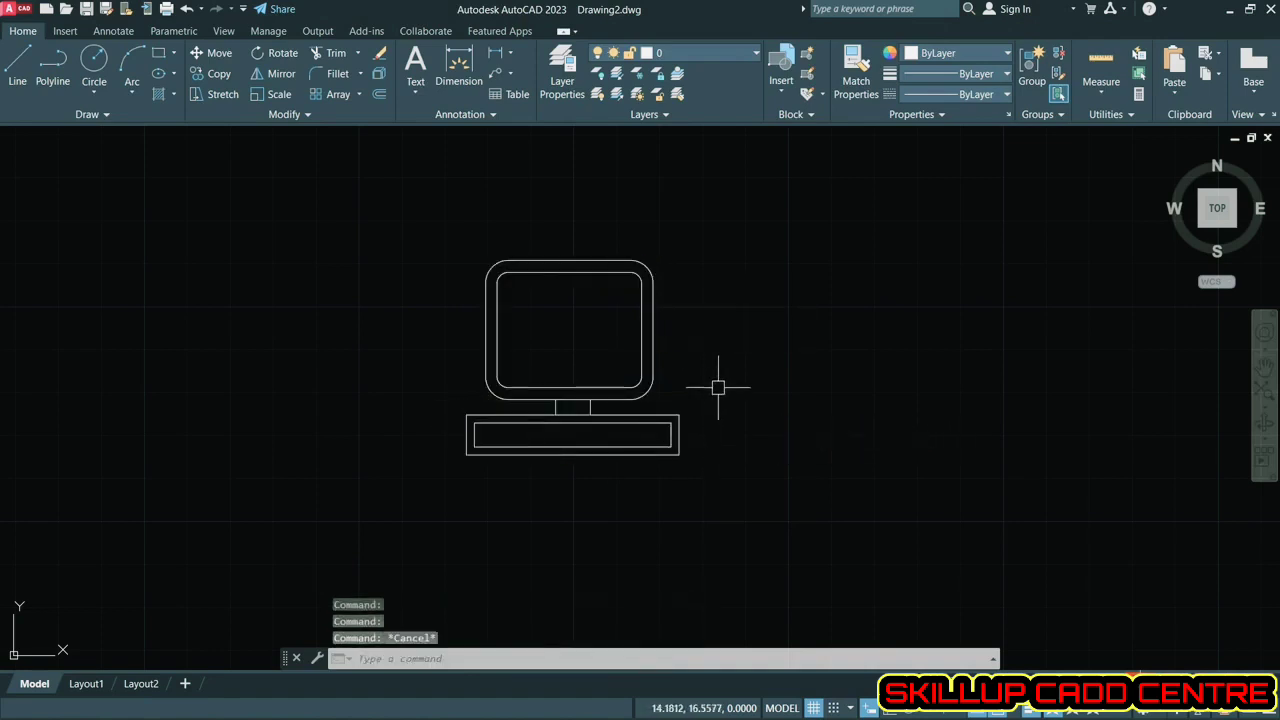
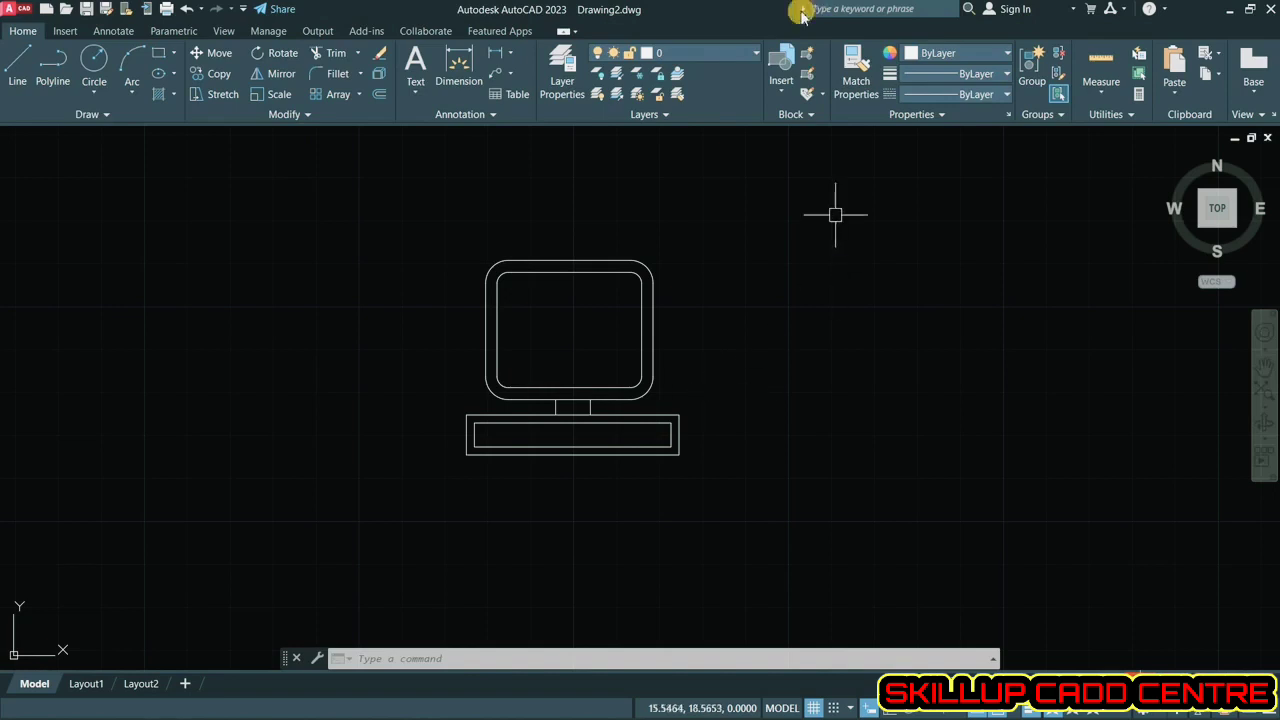
- Start a block definition named pc and choose the whole computer drawing, monitor, stand and base, as its objects
{"action": "left_click", "coordinate": [813, 62]}
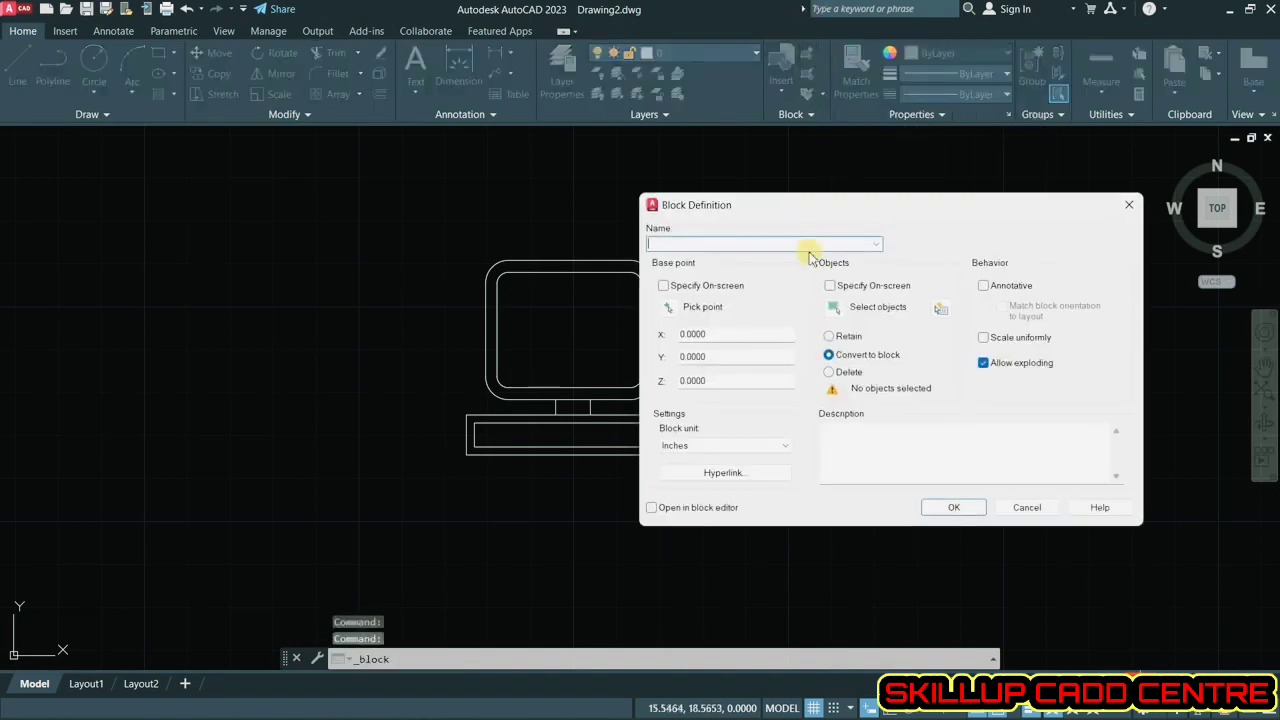
{"action": "left_click", "coordinate": [1026, 509]}
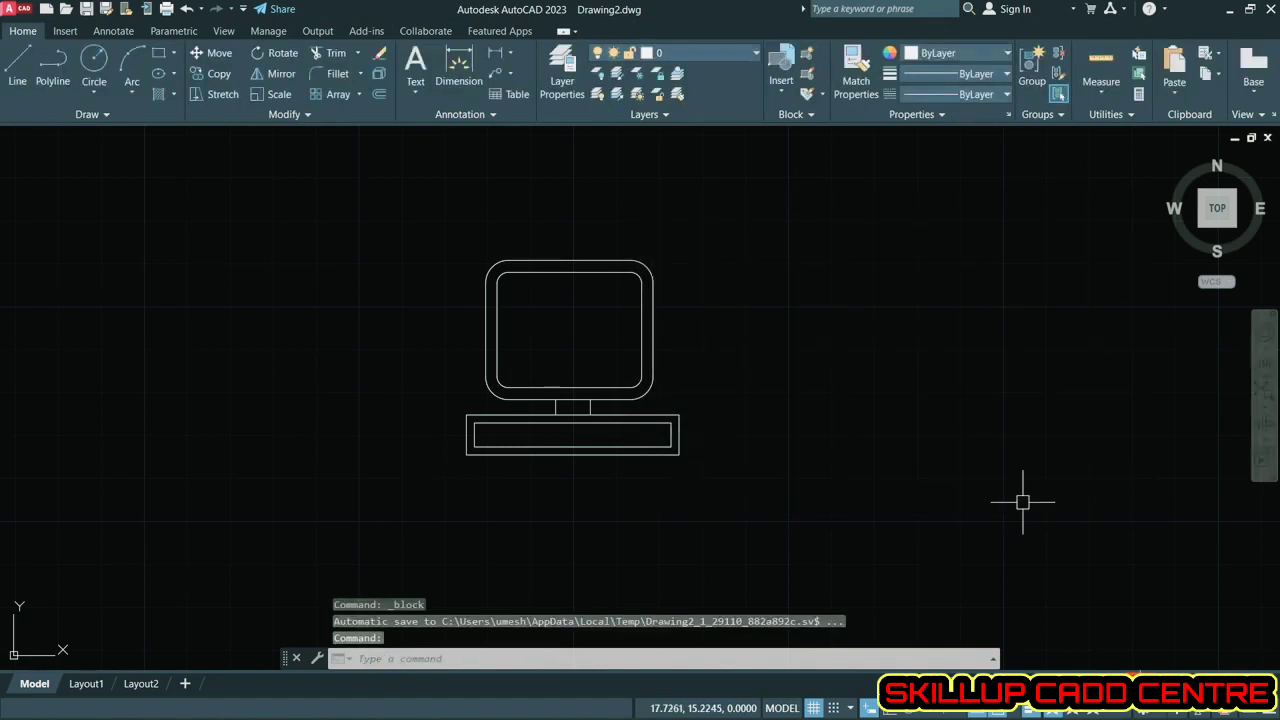
{"action": "type", "text": "B"}
{"action": "key", "text": "Return"}
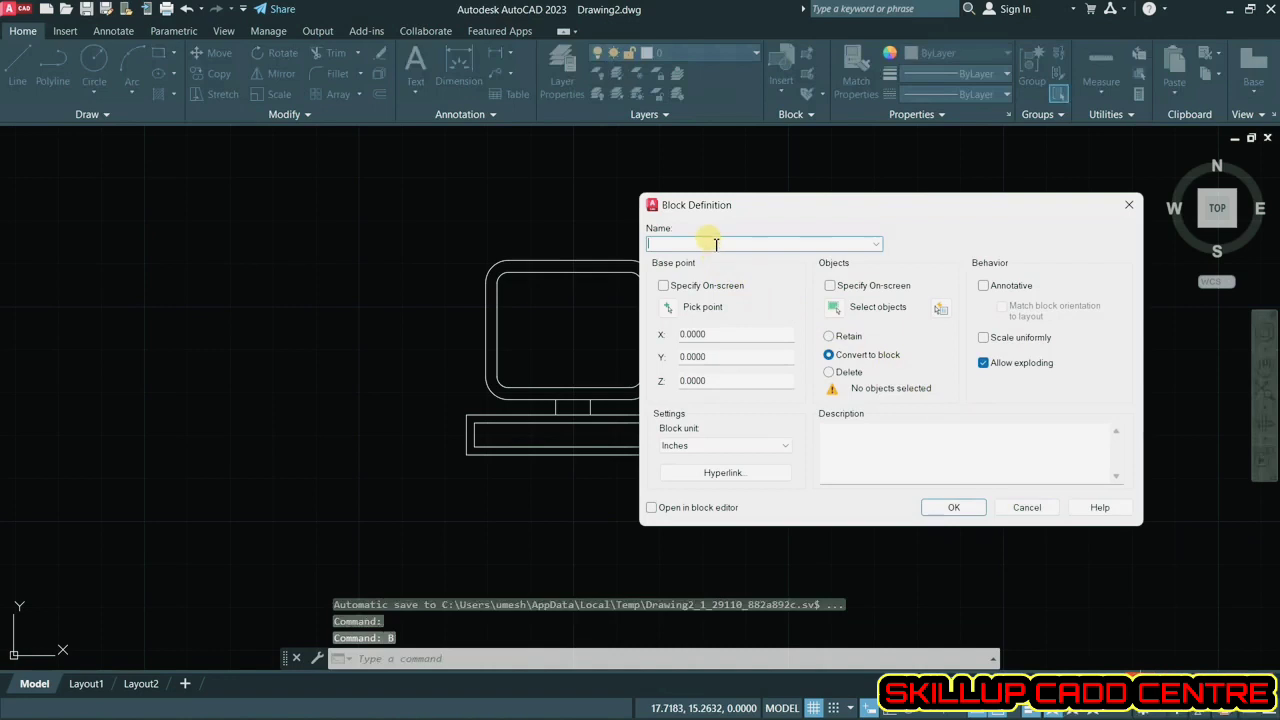
{"action": "type", "text": "pc"}
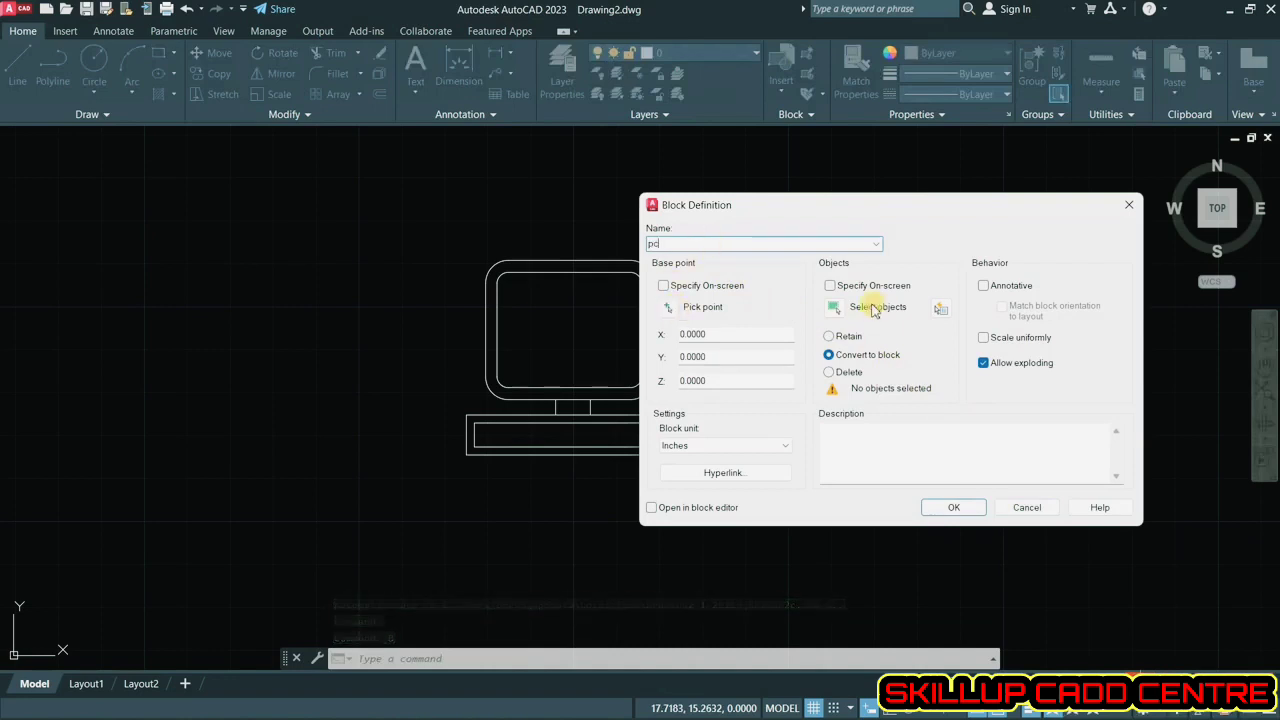
{"action": "left_click", "coordinate": [836, 309]}
{"action": "left_click", "coordinate": [740, 237]}
{"action": "left_click", "coordinate": [414, 528]}
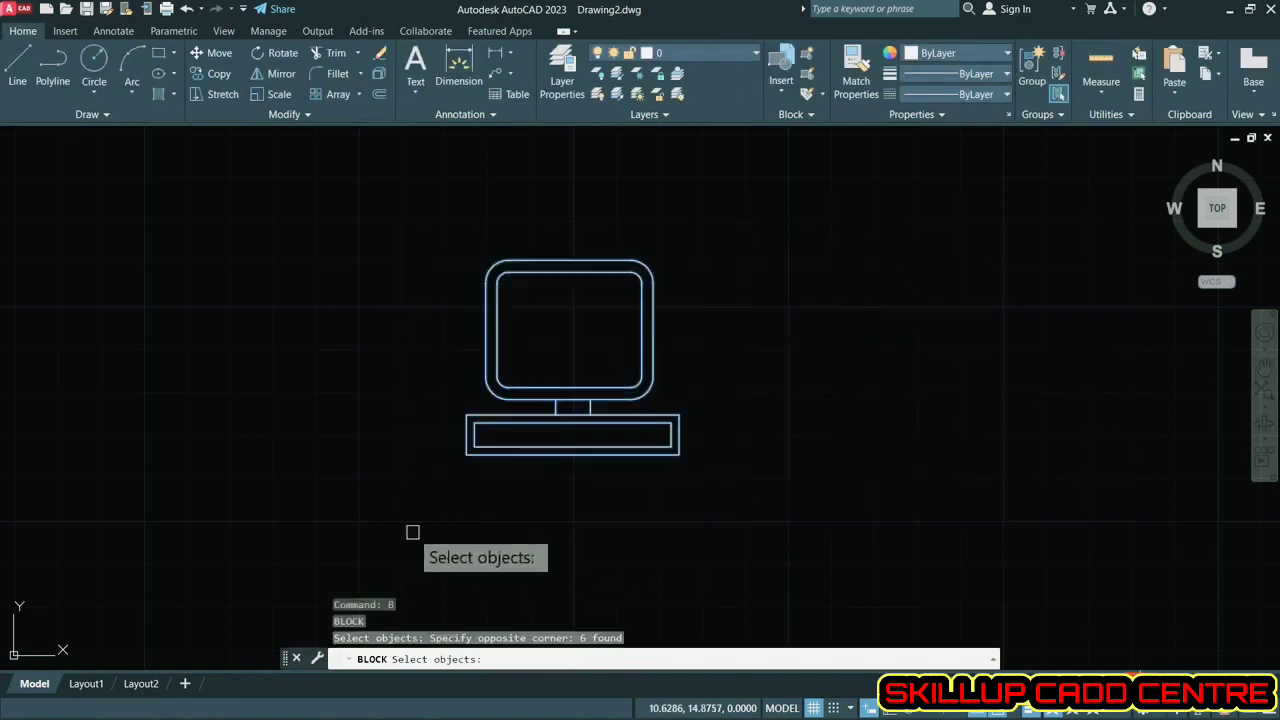
{"action": "key", "text": "Return"}
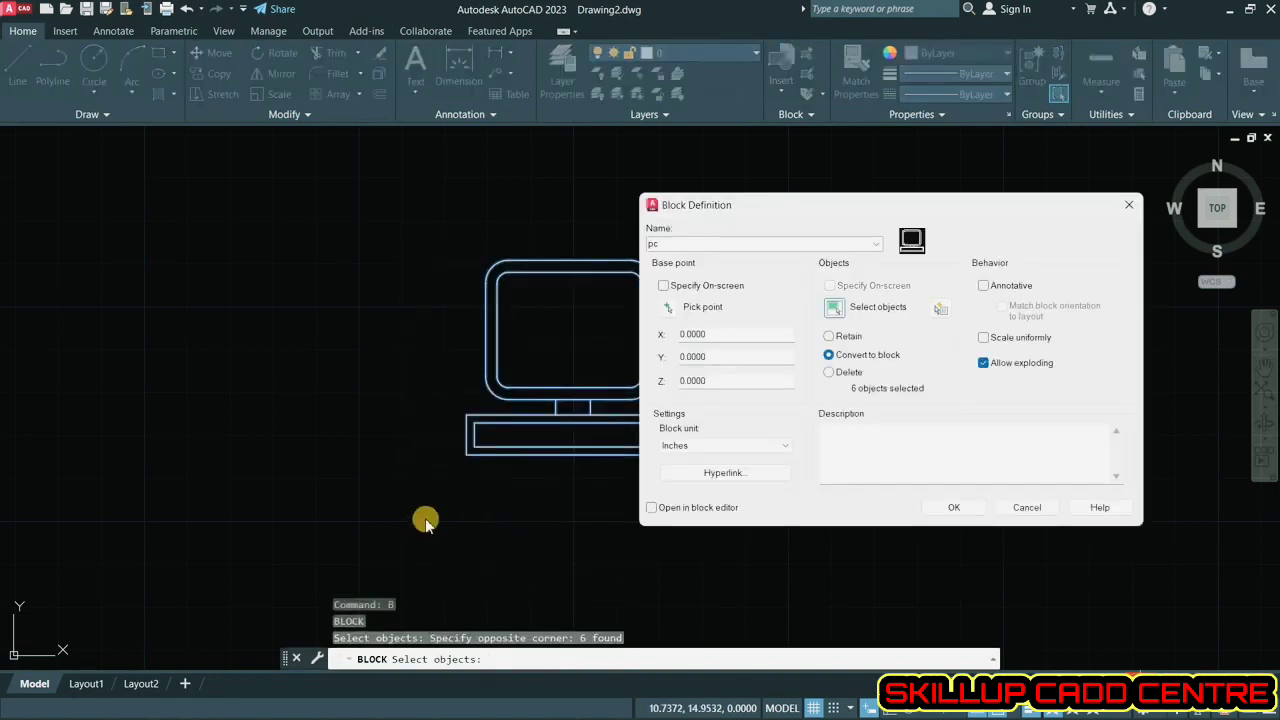
- Set the block's base point at the lower-left corner of the computer's base and create it with the original objects retained
{"action": "left_click", "coordinate": [671, 309]}
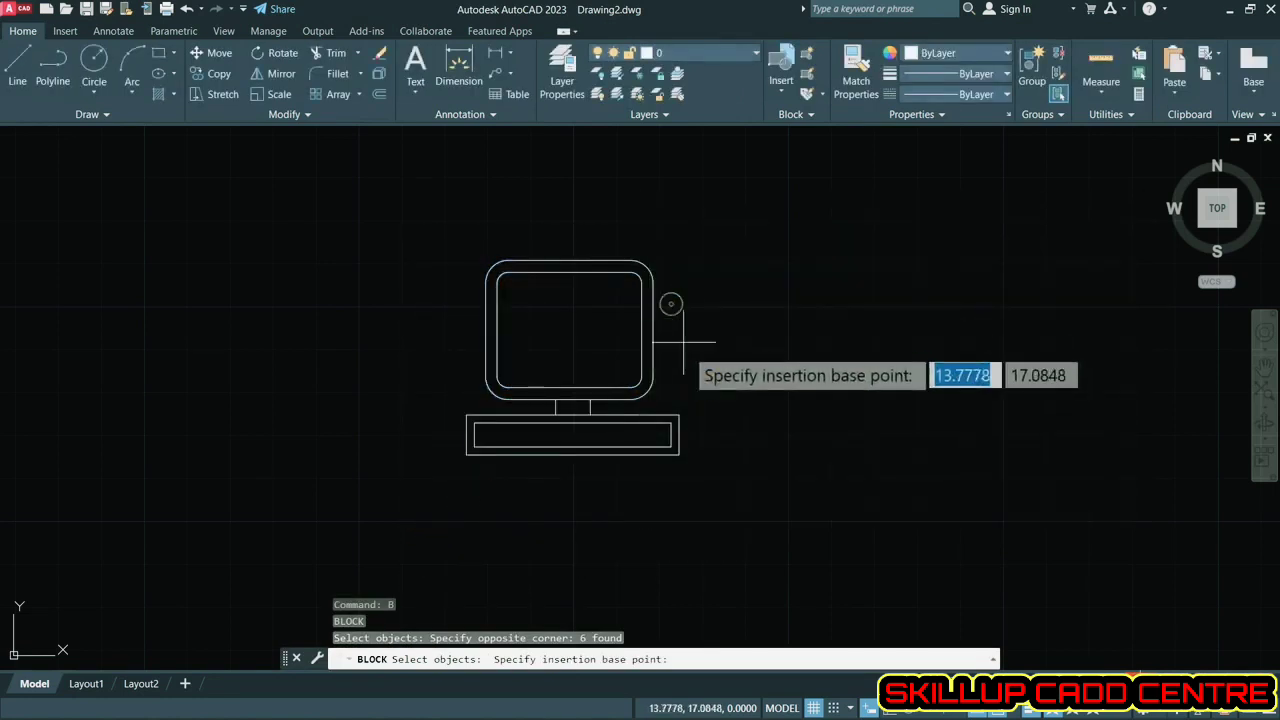
{"action": "left_click", "coordinate": [466, 454]}
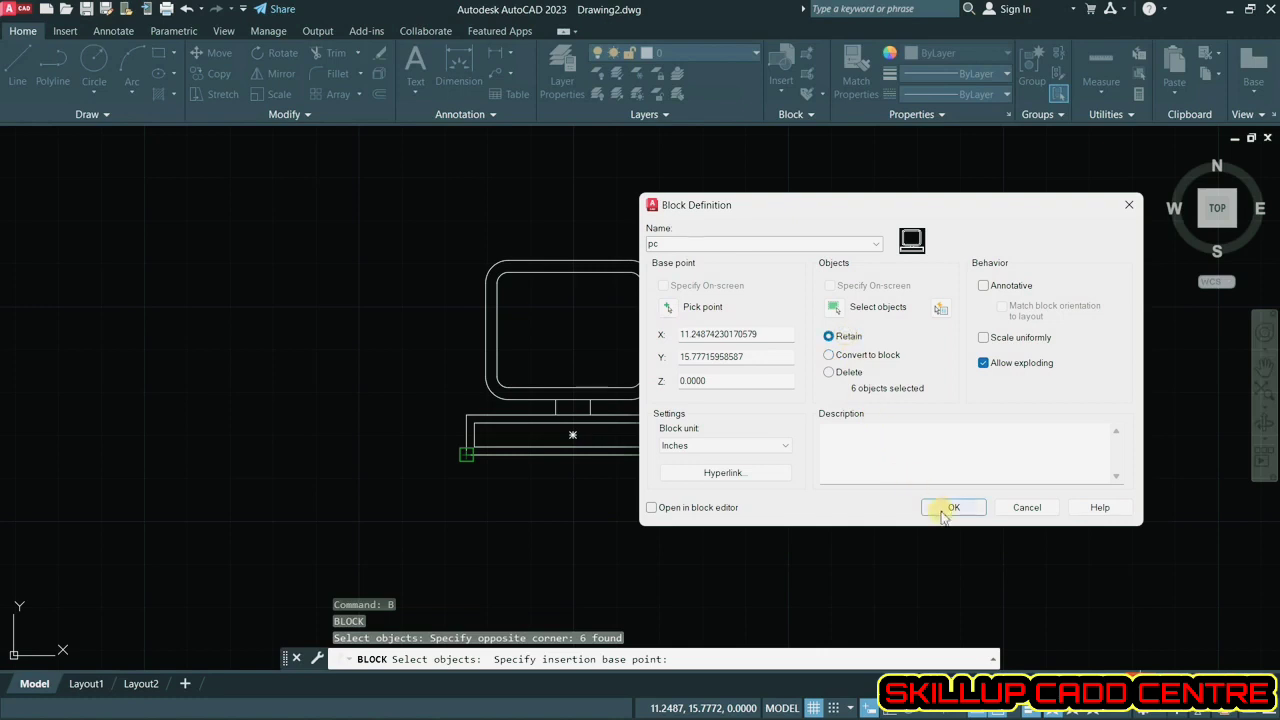
{"action": "left_click", "coordinate": [952, 508]}
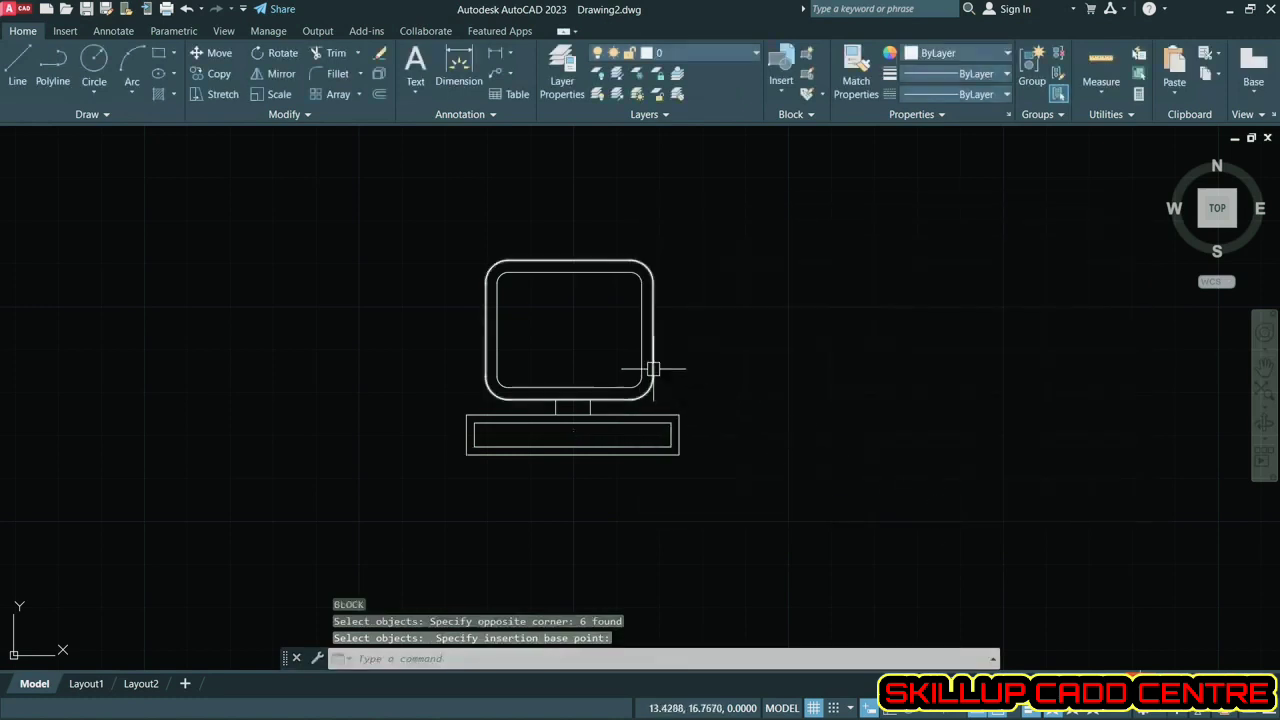
{"action": "left_click", "coordinate": [652, 376]}
{"action": "key", "text": "Escape"}
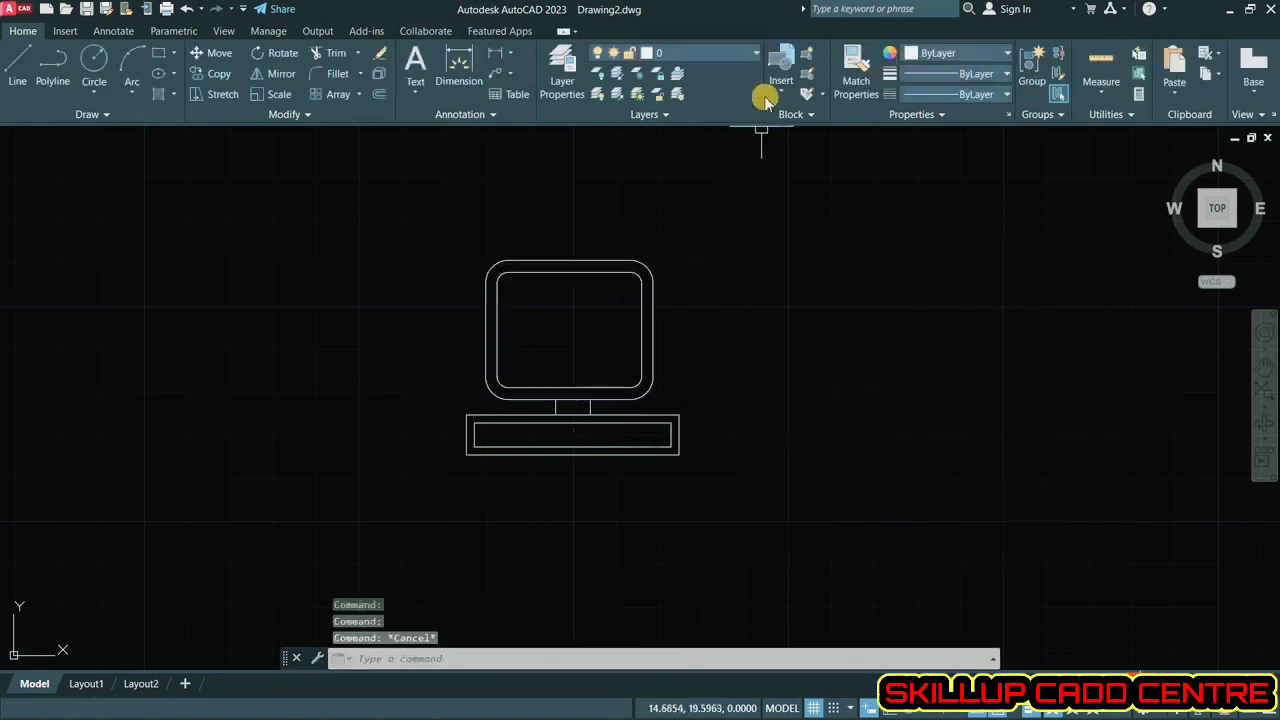
- Insert the pc block twice, once to the right and once to the left of the original computer drawing
{"action": "left_click", "coordinate": [778, 62]}
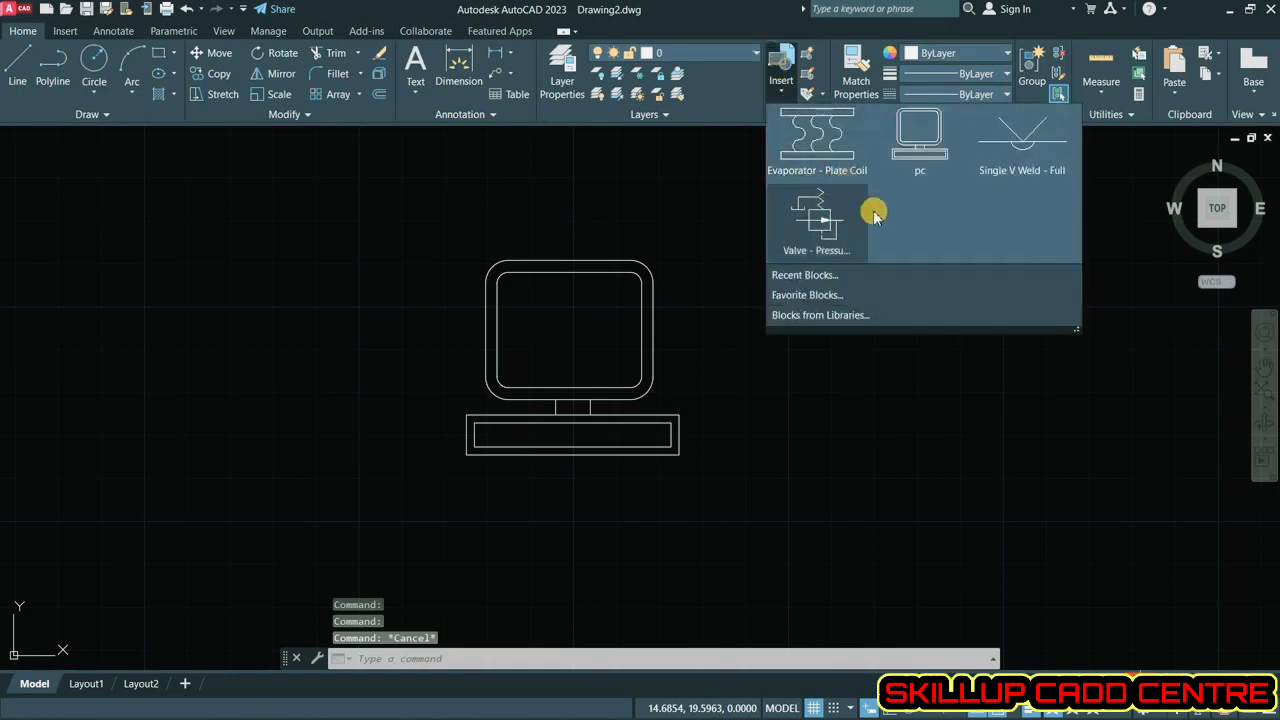
{"action": "left_click", "coordinate": [918, 135]}
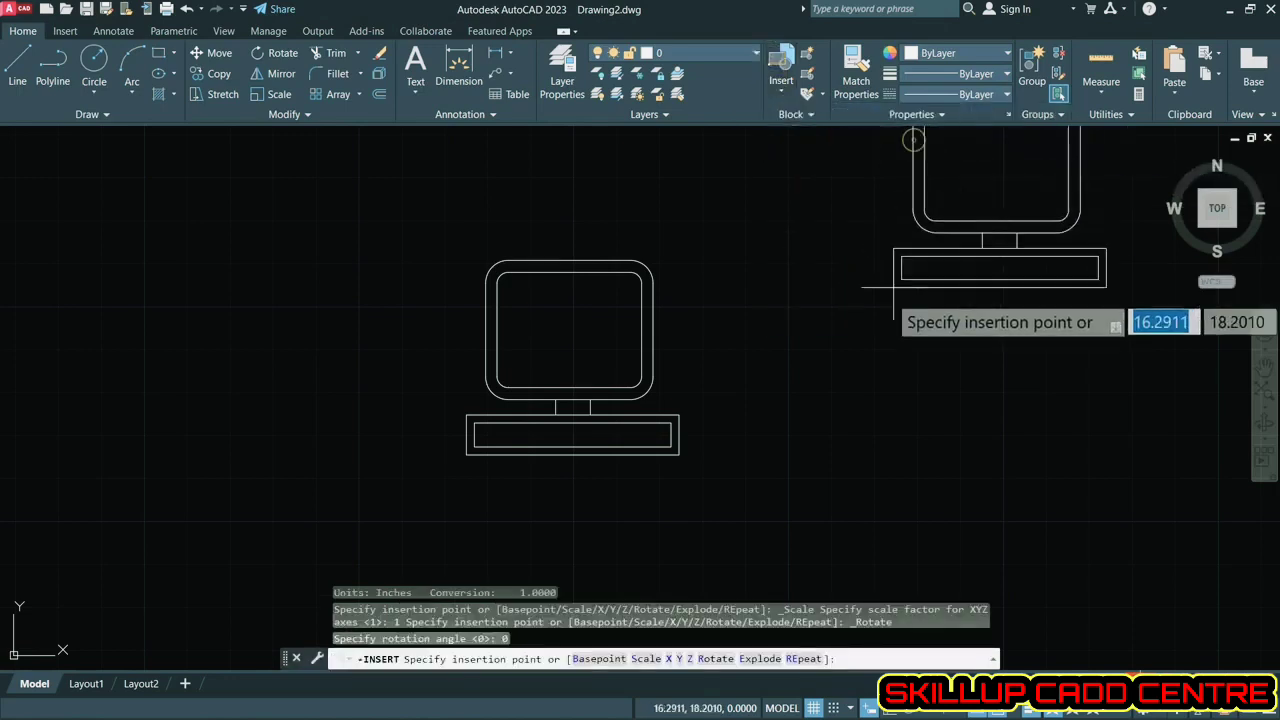
{"action": "left_click", "coordinate": [826, 454]}
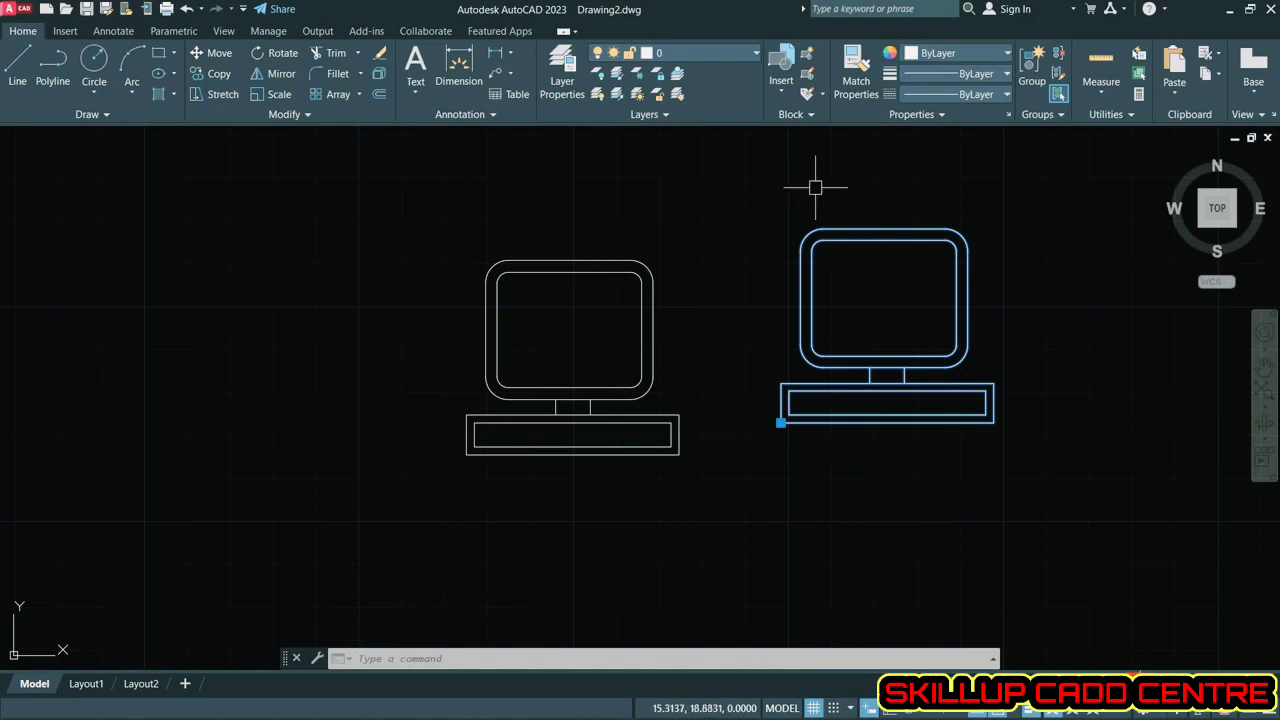
{"action": "left_click", "coordinate": [778, 70]}
{"action": "left_click", "coordinate": [892, 216]}
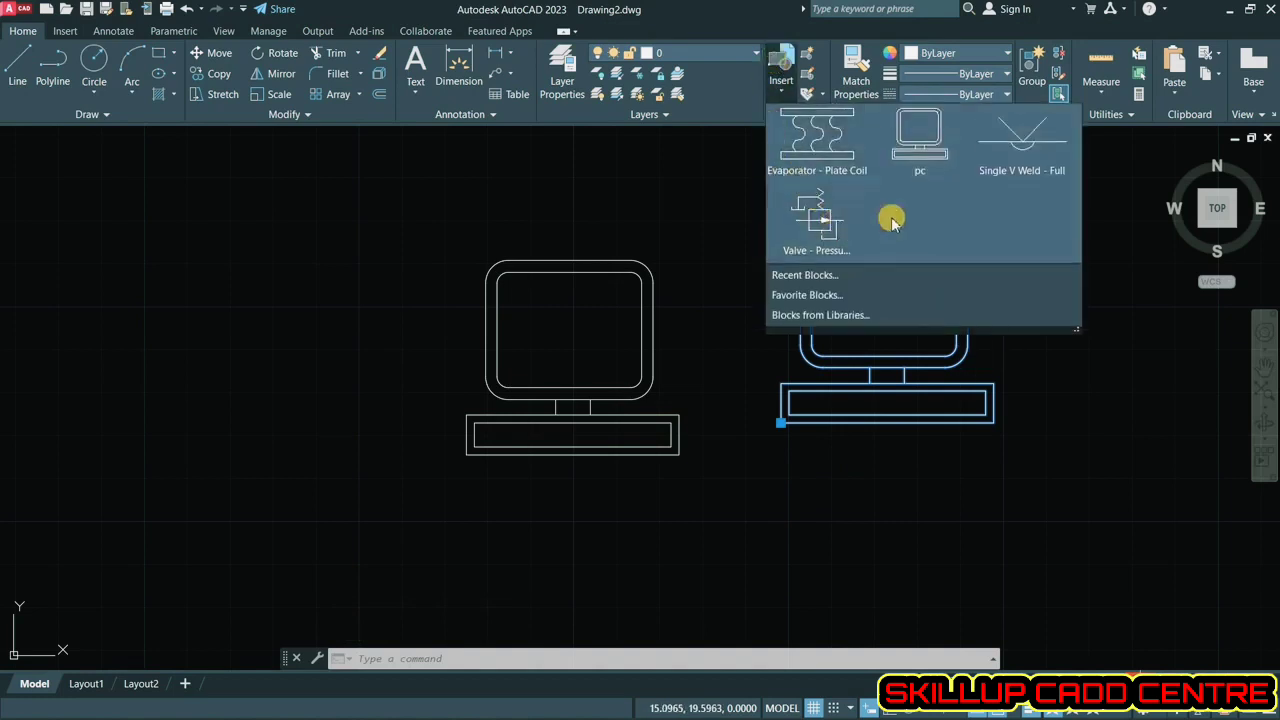
{"action": "left_click", "coordinate": [173, 456]}
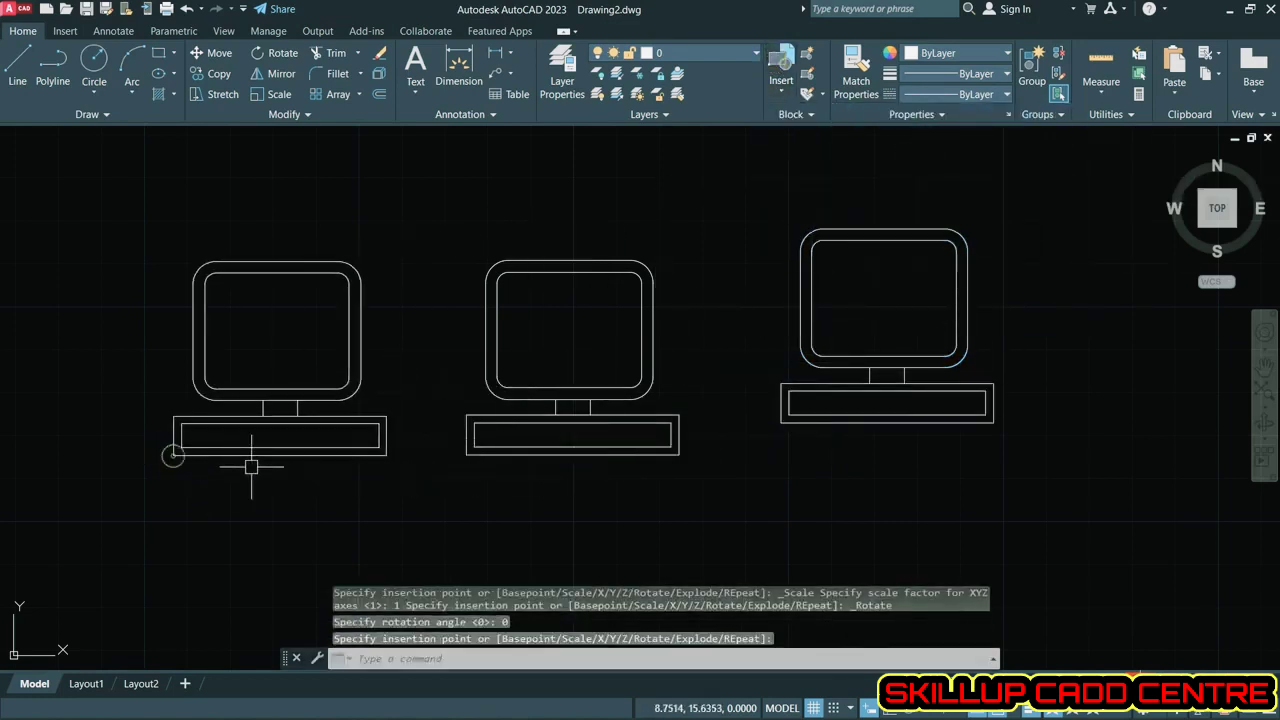
- Select the left pc block and the outlines of the original drawing to compare the block with separate objects
{"action": "left_click", "coordinate": [252, 462]}
{"action": "left_click", "coordinate": [251, 430]}
{"action": "left_click", "coordinate": [490, 452]}
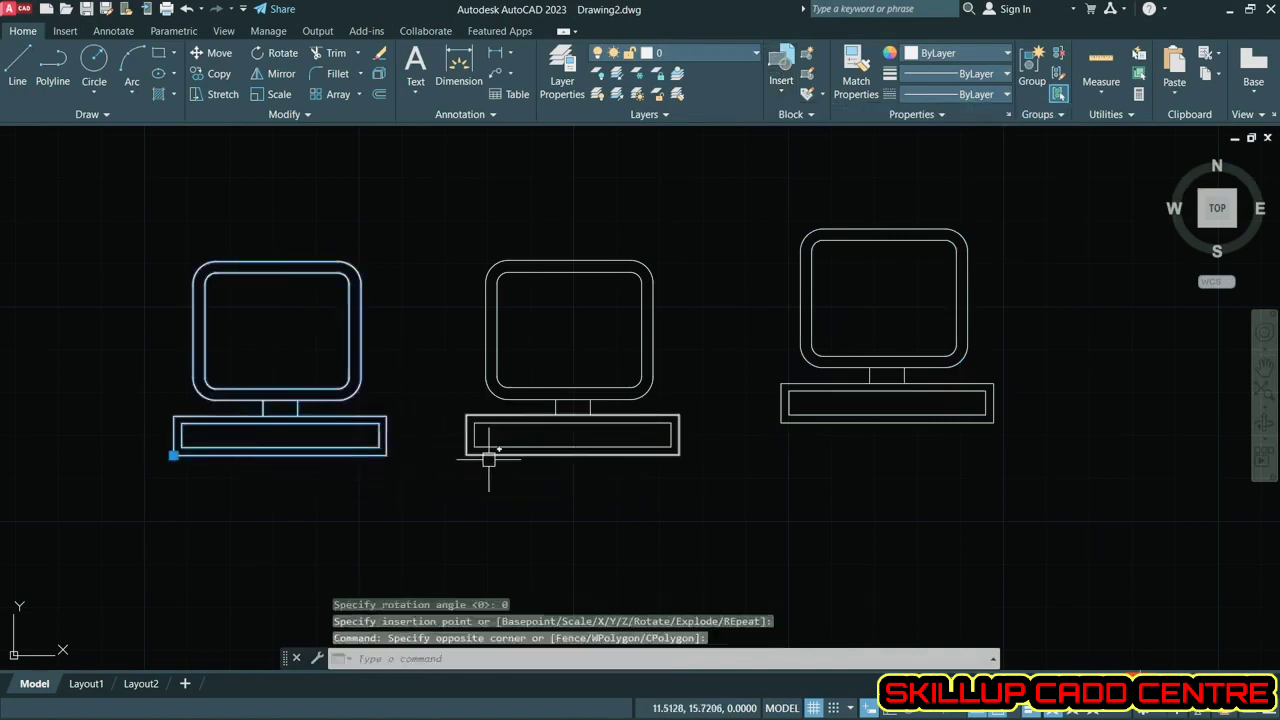
{"action": "left_click", "coordinate": [514, 263]}
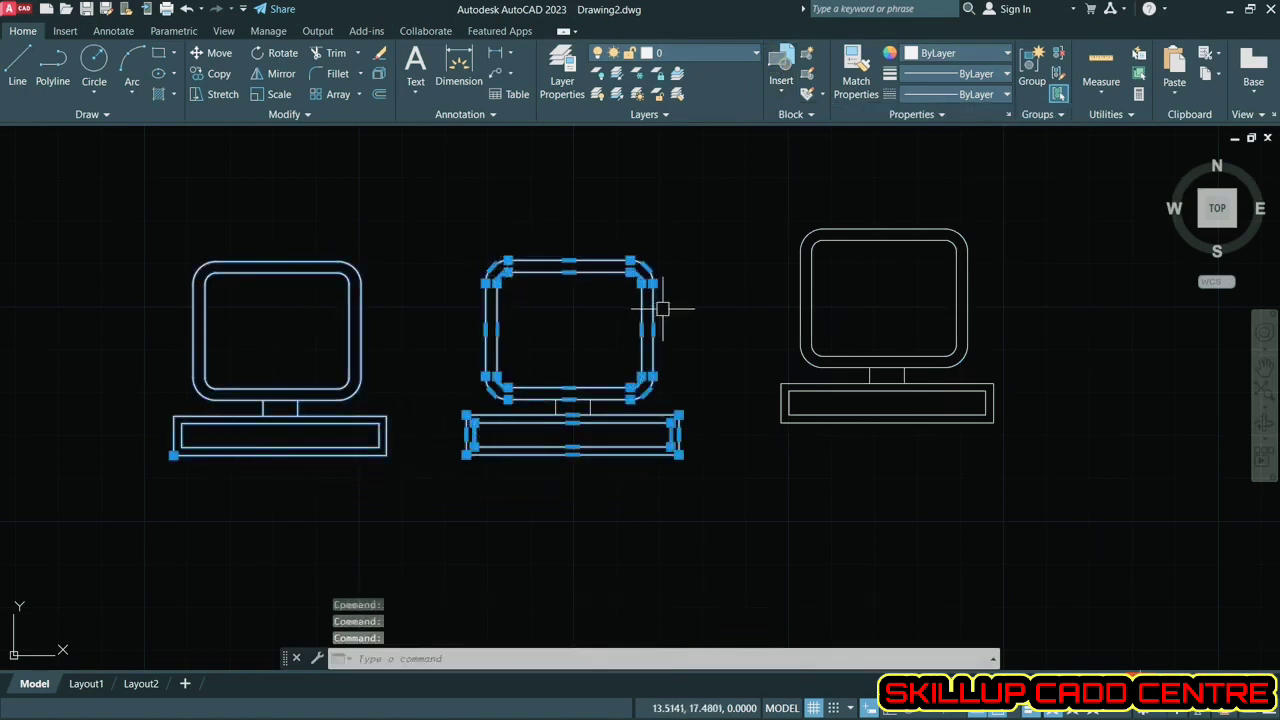
{"action": "key", "text": "Escape"}
- Undo the block insertions and the pc block definition, and check the list of insertable blocks
{"action": "type", "text": "u"}
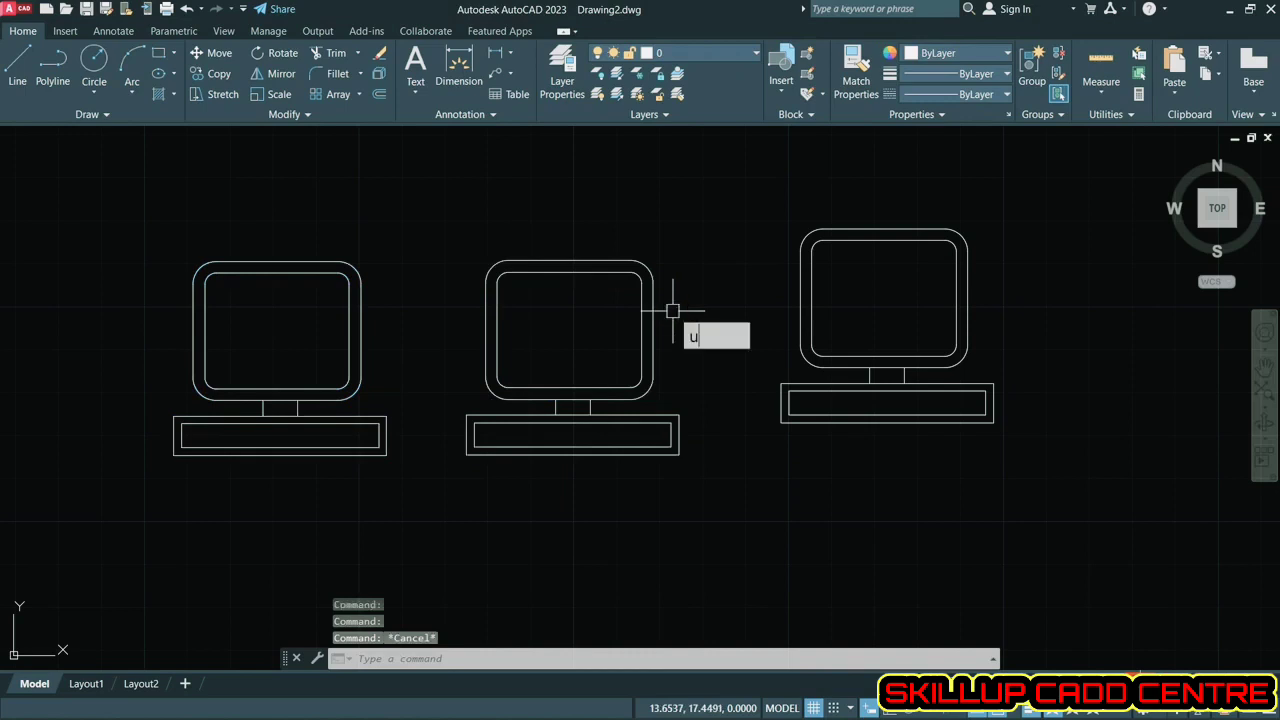
{"action": "key", "text": "Return"}
{"action": "type", "text": "u"}
{"action": "key", "text": "Return"}
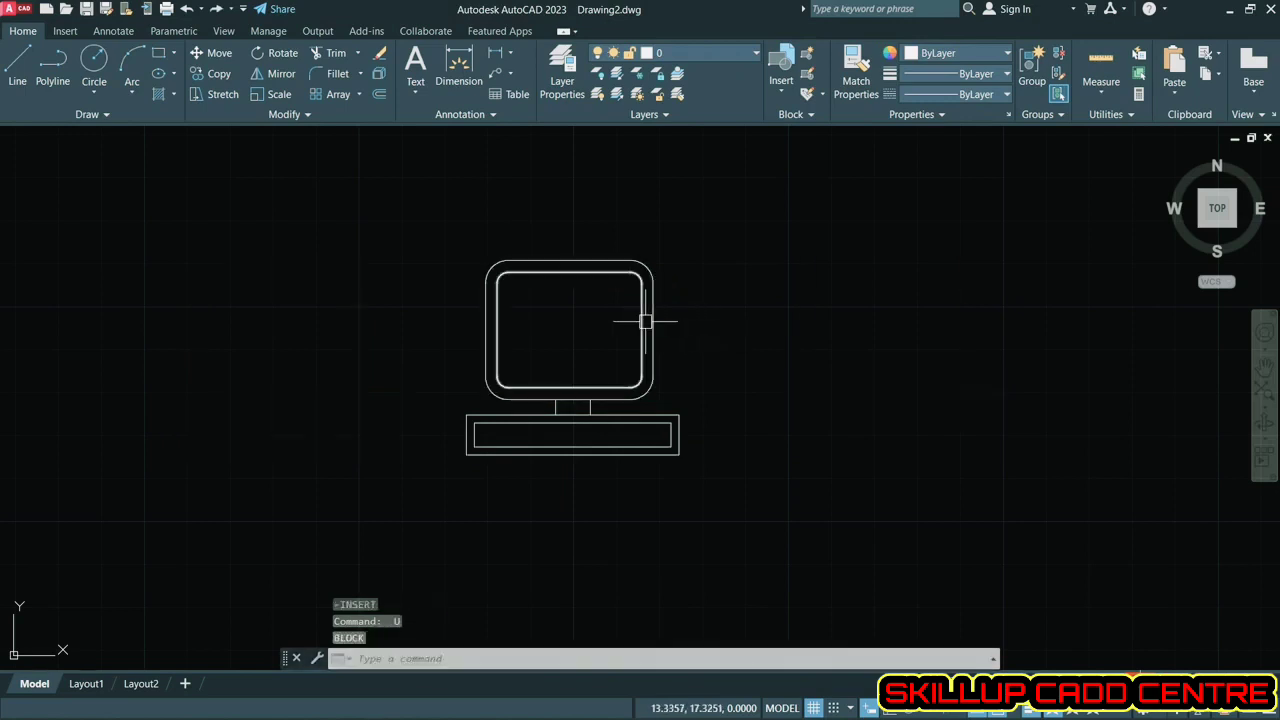
{"action": "left_click", "coordinate": [782, 100]}
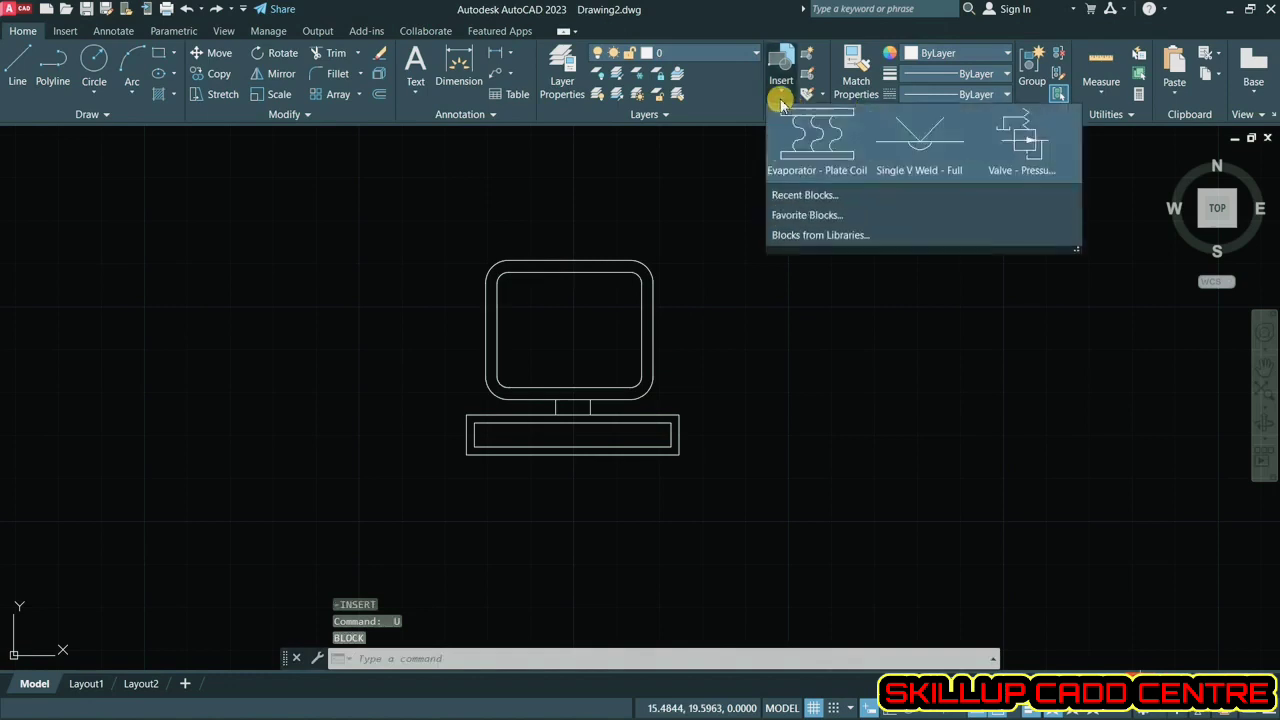
{"action": "left_click", "coordinate": [814, 312]}
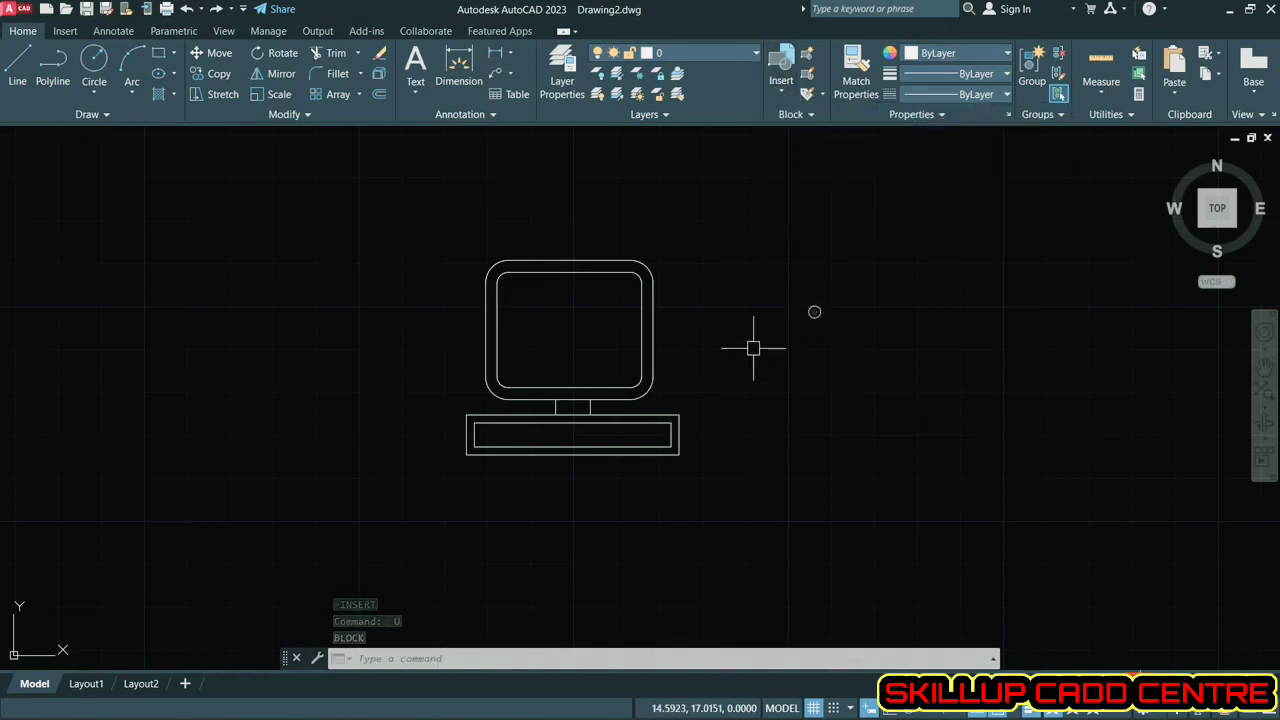
- Define a block named PC from the whole computer drawing, based at its lower-left corner, with the original objects deleted
{"action": "left_click", "coordinate": [808, 55]}
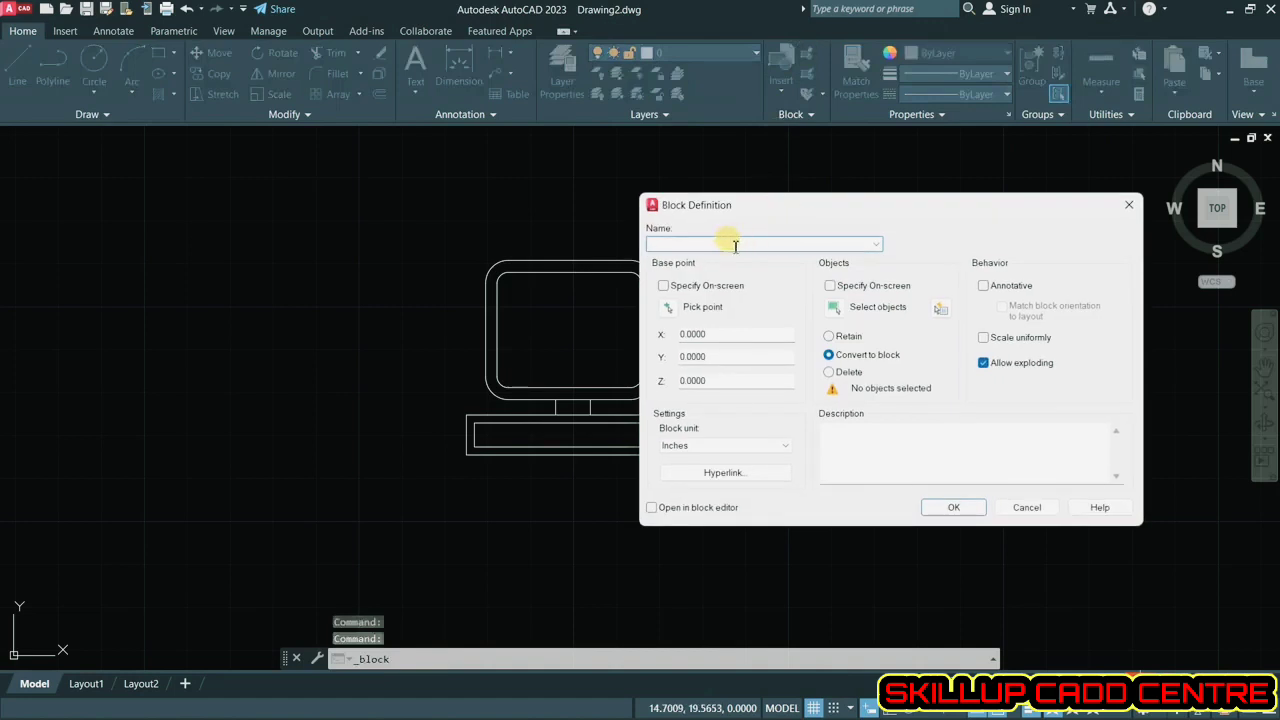
{"action": "left_click", "coordinate": [834, 308]}
{"action": "left_click", "coordinate": [709, 229]}
{"action": "left_click", "coordinate": [380, 543]}
{"action": "right_click", "coordinate": [460, 467]}
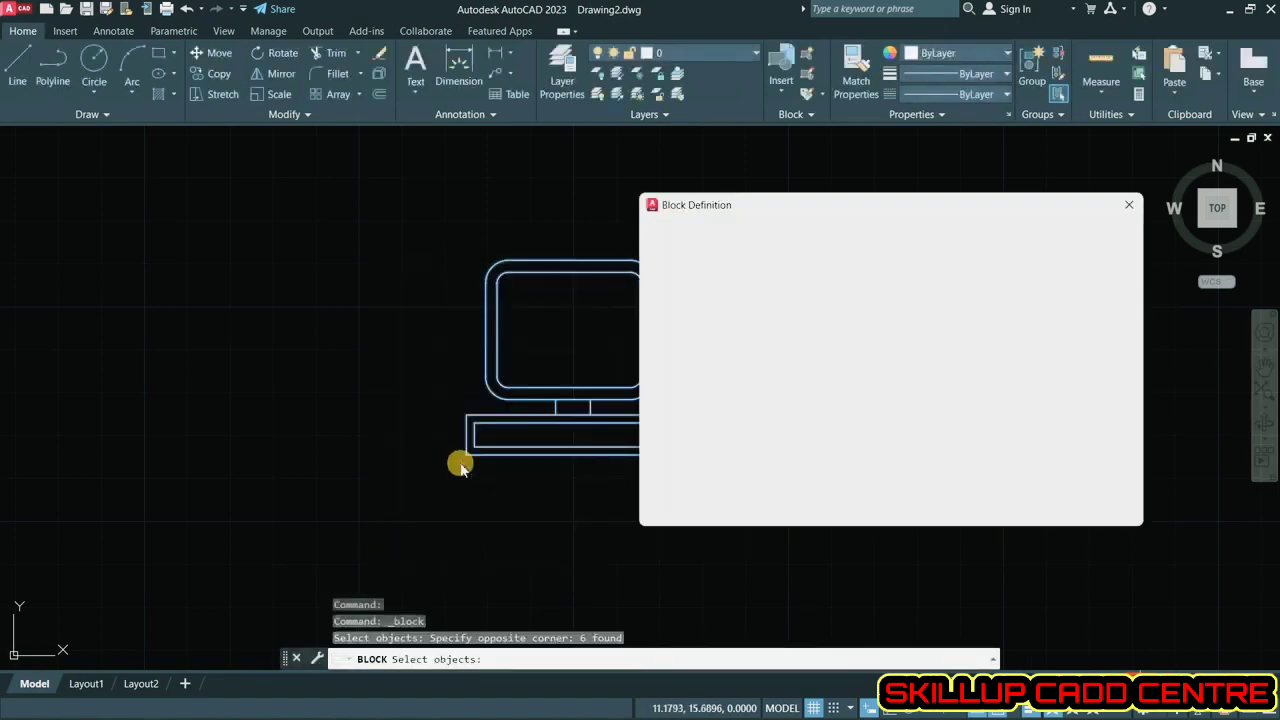
{"action": "left_click", "coordinate": [669, 309]}
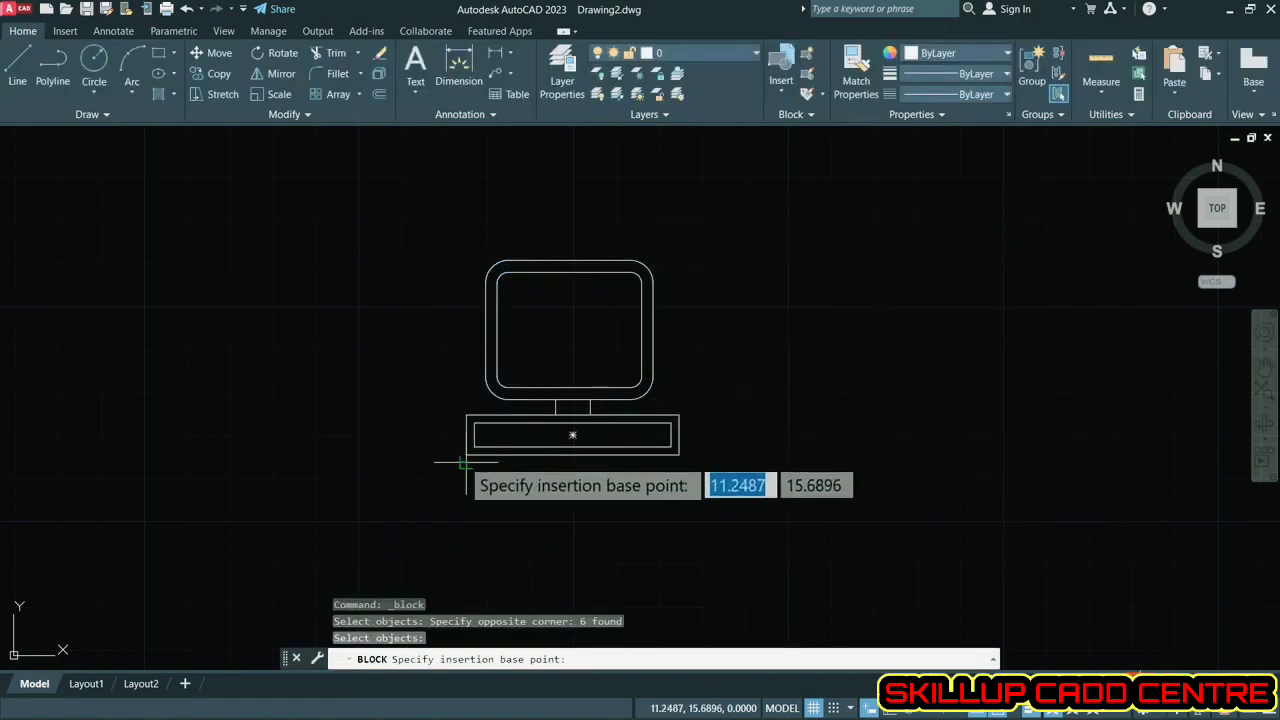
{"action": "left_click", "coordinate": [466, 455]}
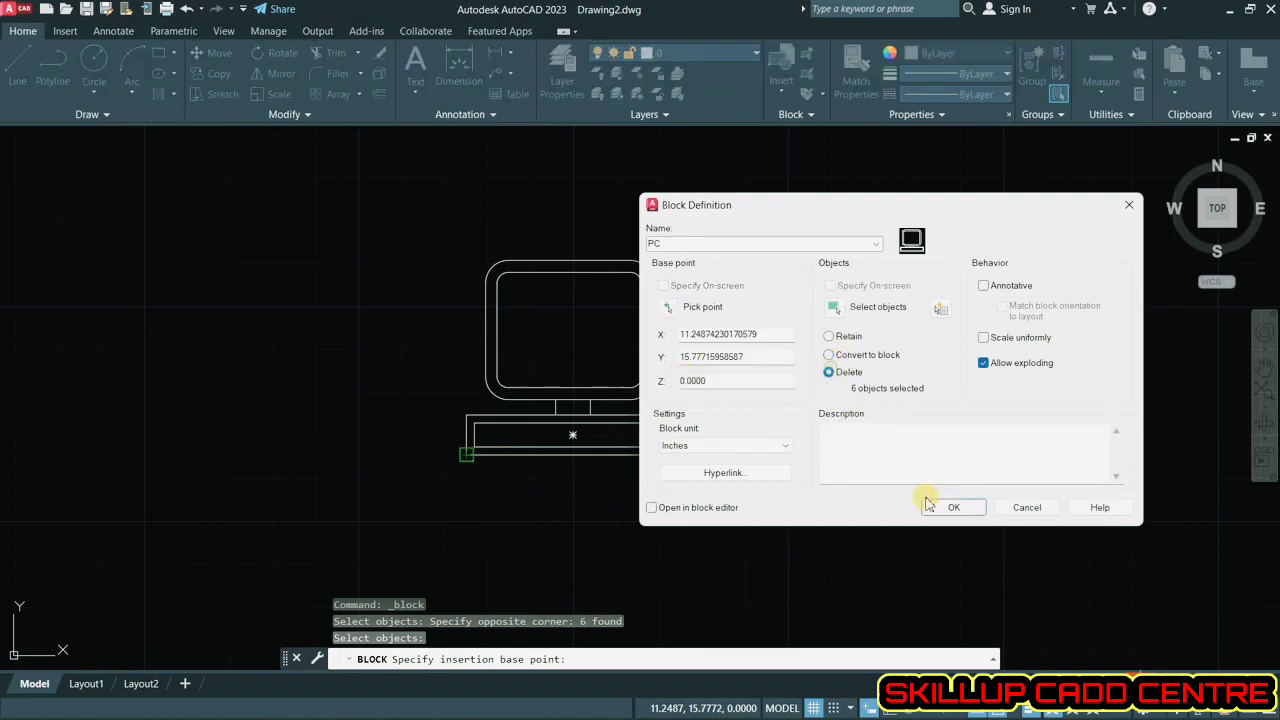
{"action": "left_click", "coordinate": [938, 514]}
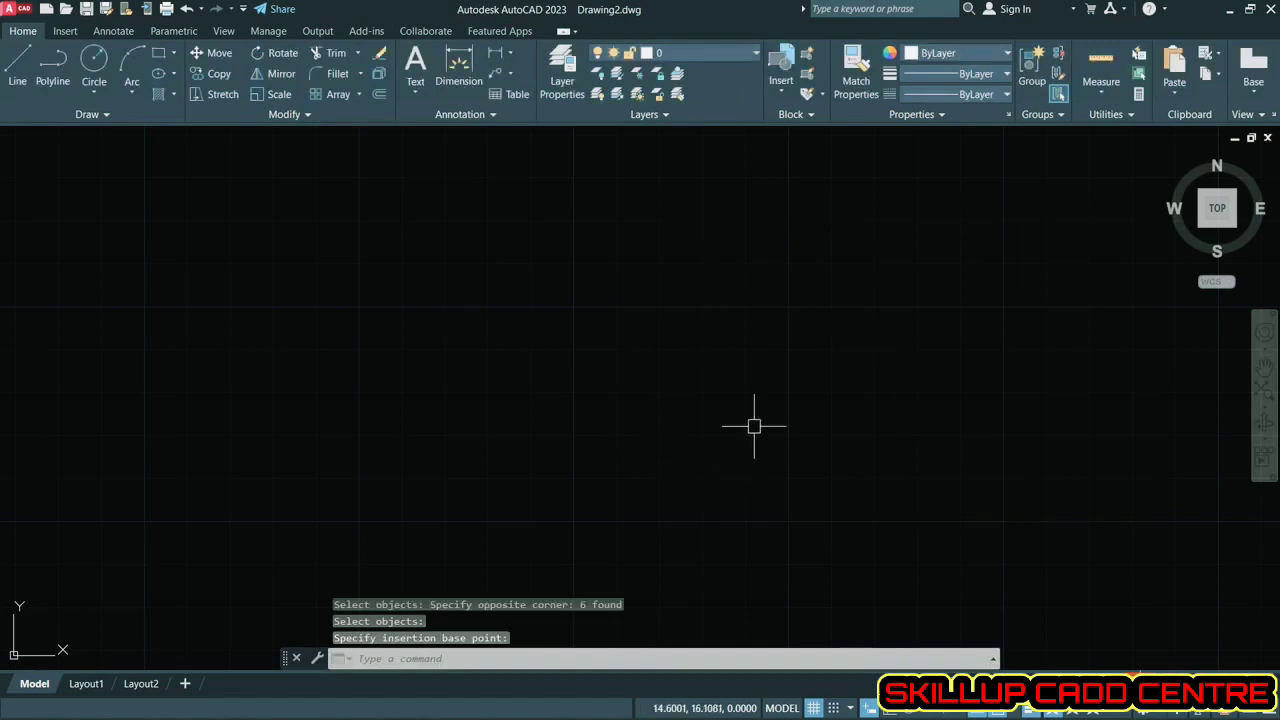
- Insert the PC block in the upper-left area of the empty drawing
{"action": "left_click", "coordinate": [788, 92]}
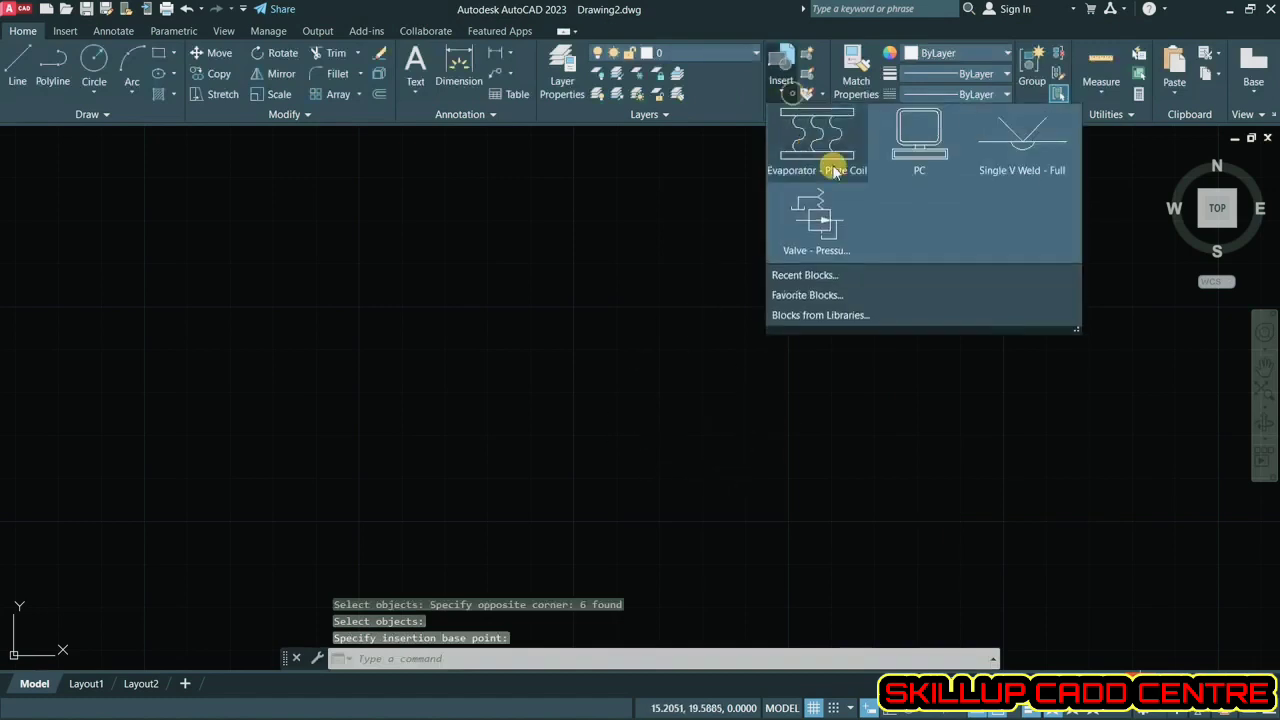
{"action": "left_click", "coordinate": [909, 149]}
{"action": "left_click", "coordinate": [281, 369]}
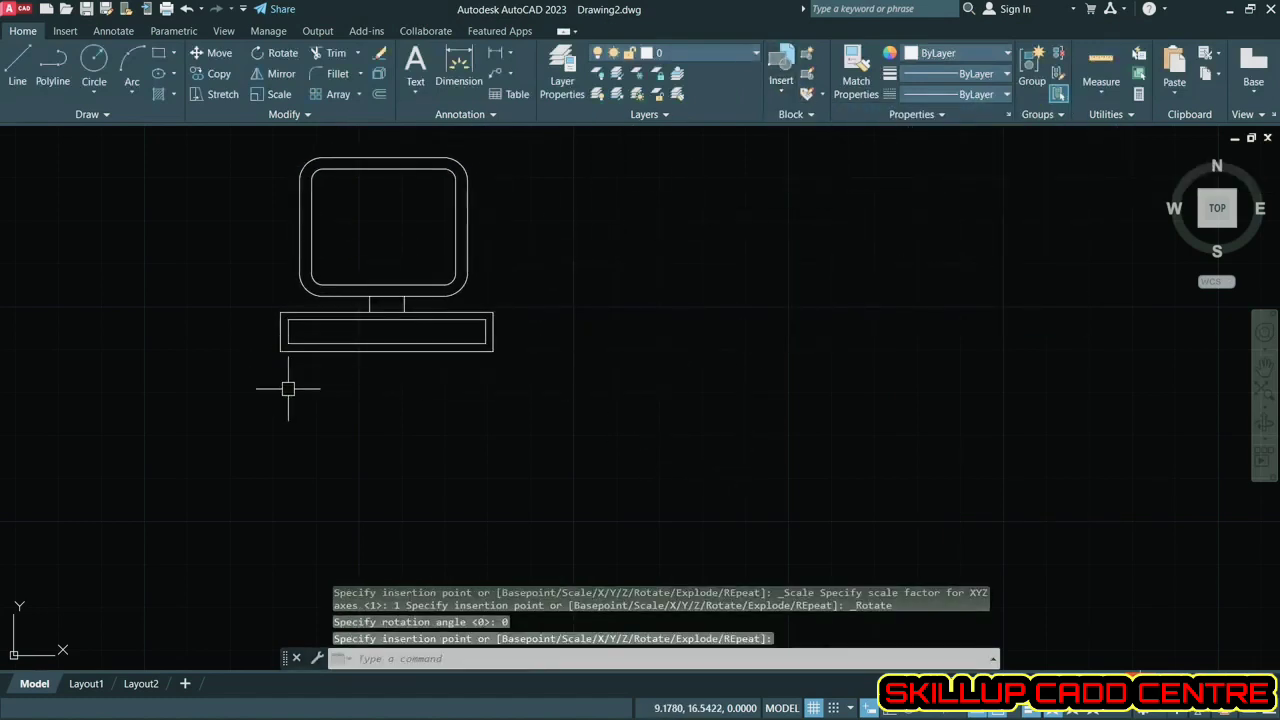
- Insert two more PC blocks to the right of the first one, with their bases aligned in a horizontal row
{"action": "scroll", "coordinate": [286, 386], "scroll_direction": "down", "scroll_amount": 2}
{"action": "left_click", "coordinate": [781, 80]}
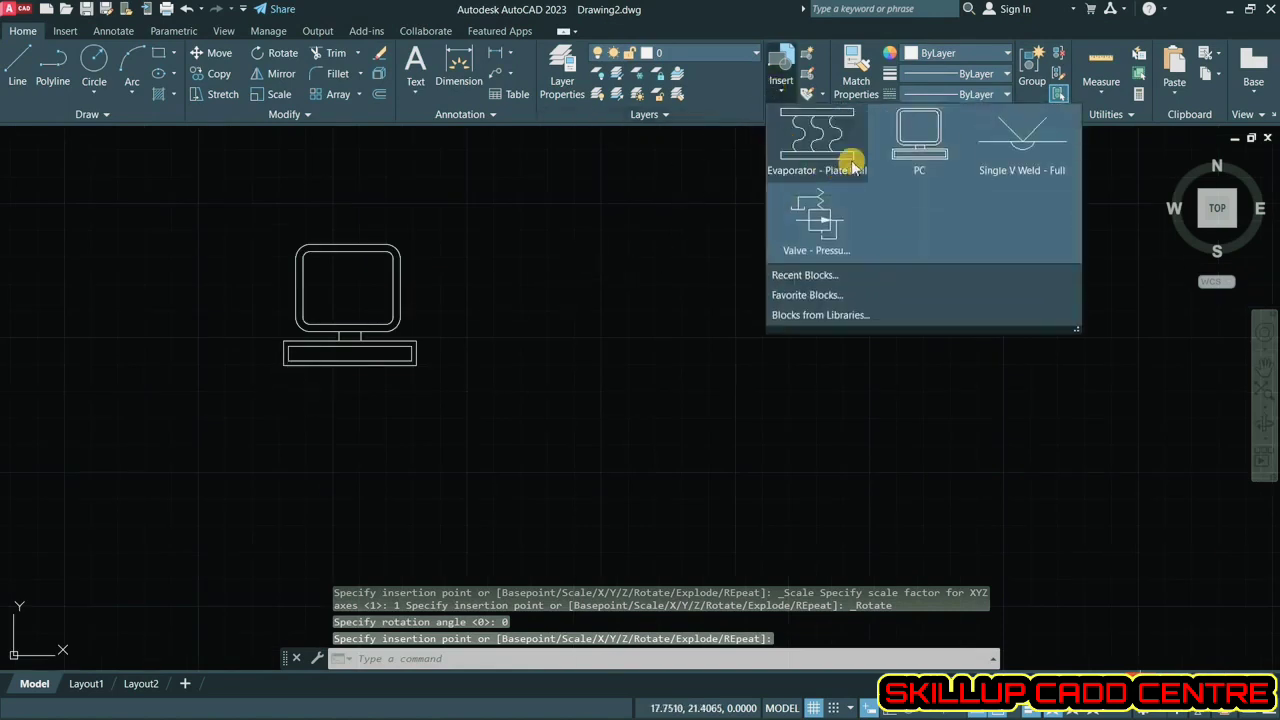
{"action": "left_click", "coordinate": [909, 145]}
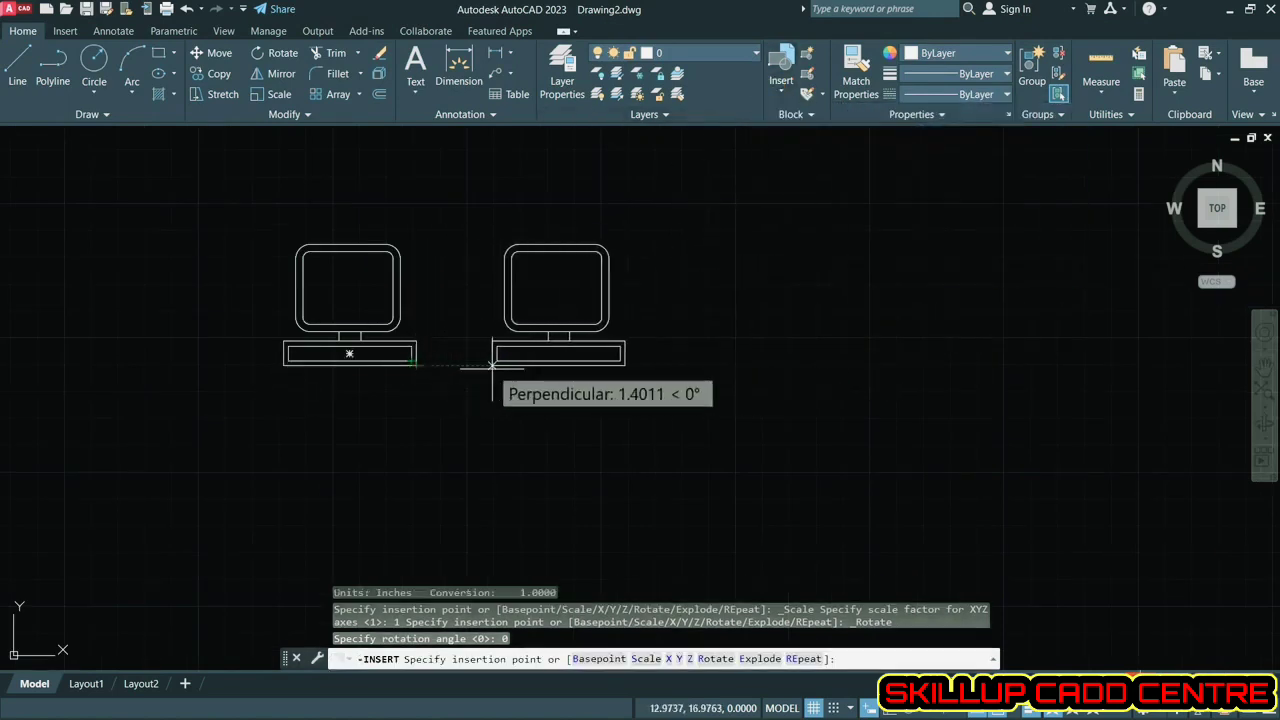
{"action": "left_click", "coordinate": [493, 356]}
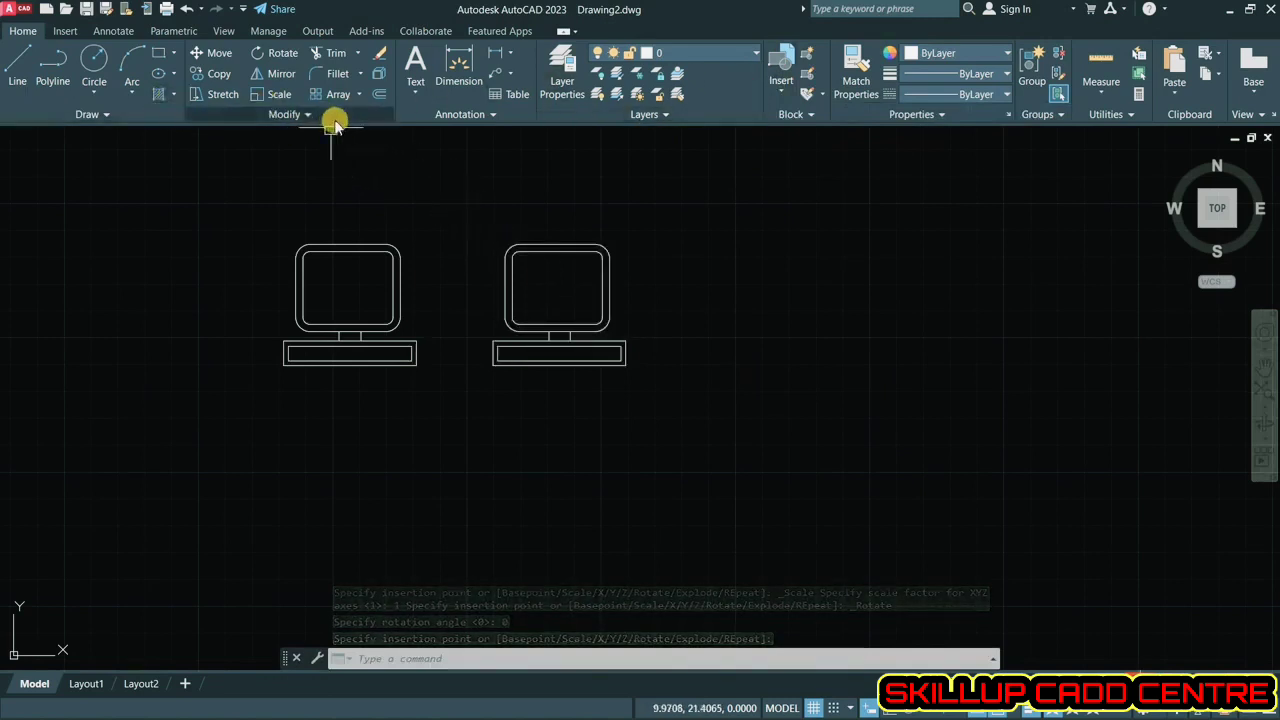
{"action": "left_click", "coordinate": [805, 80]}
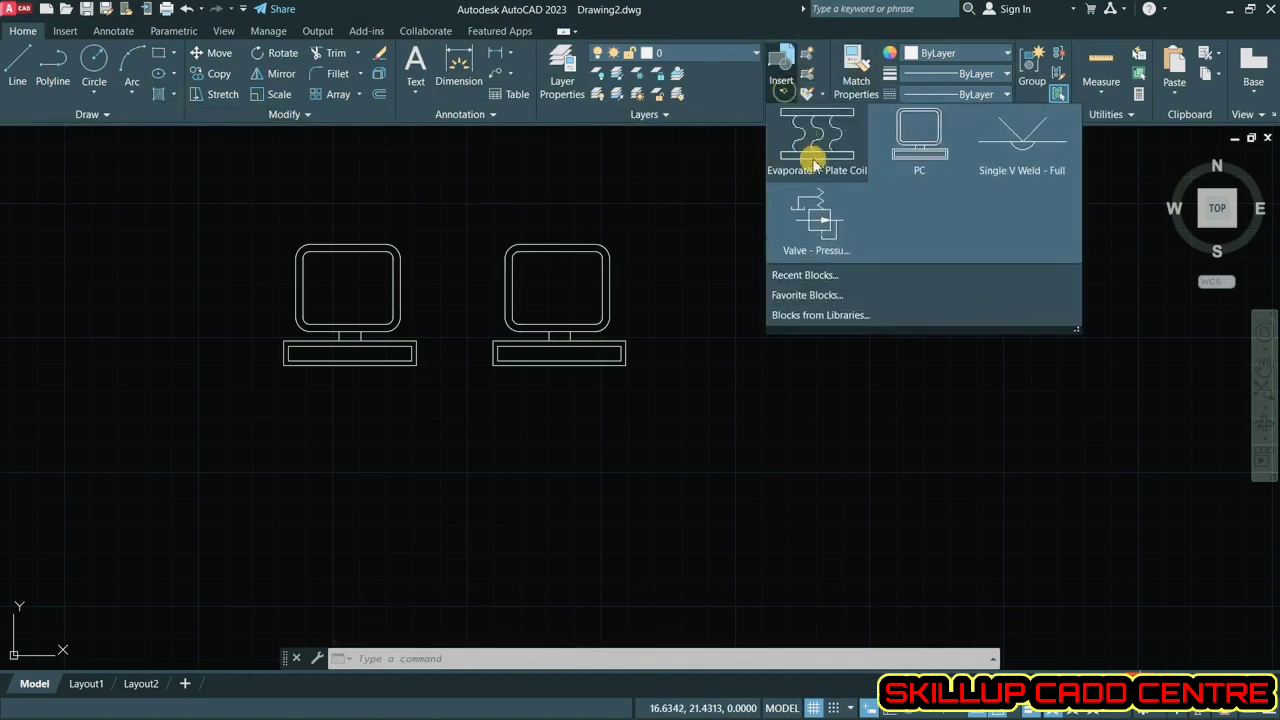
{"action": "left_click", "coordinate": [903, 149]}
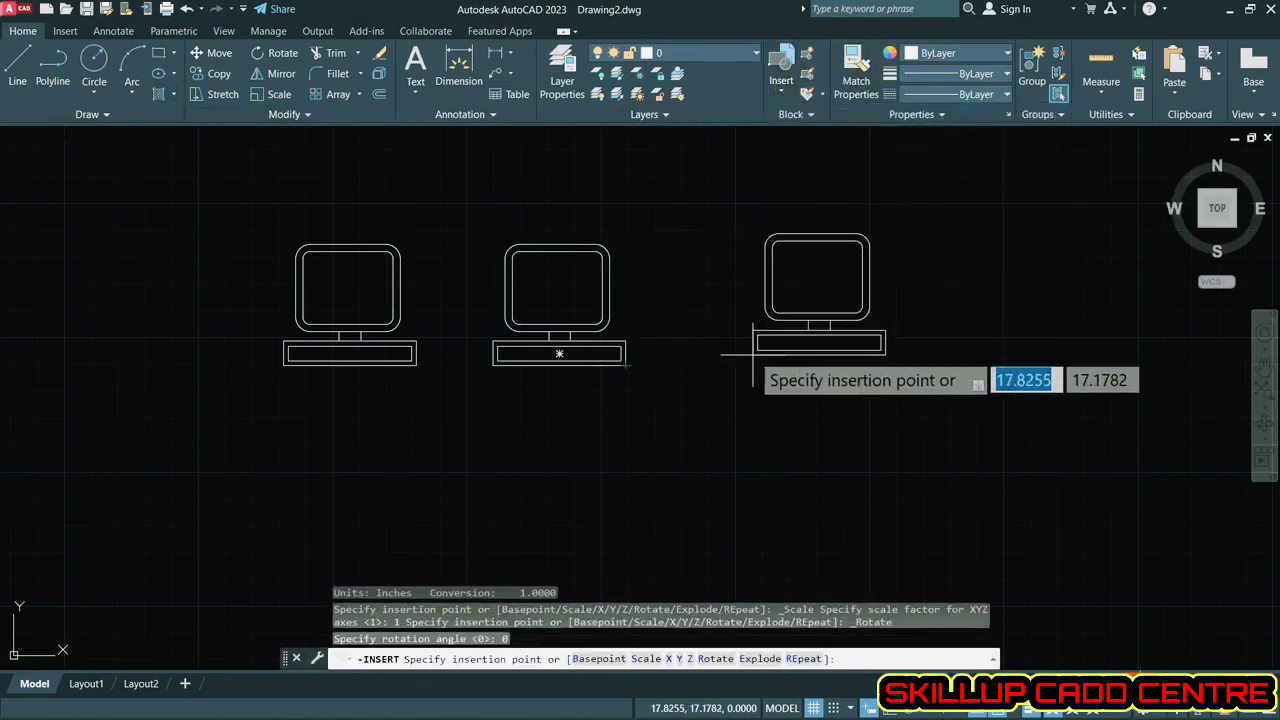
{"action": "left_click", "coordinate": [722, 364]}
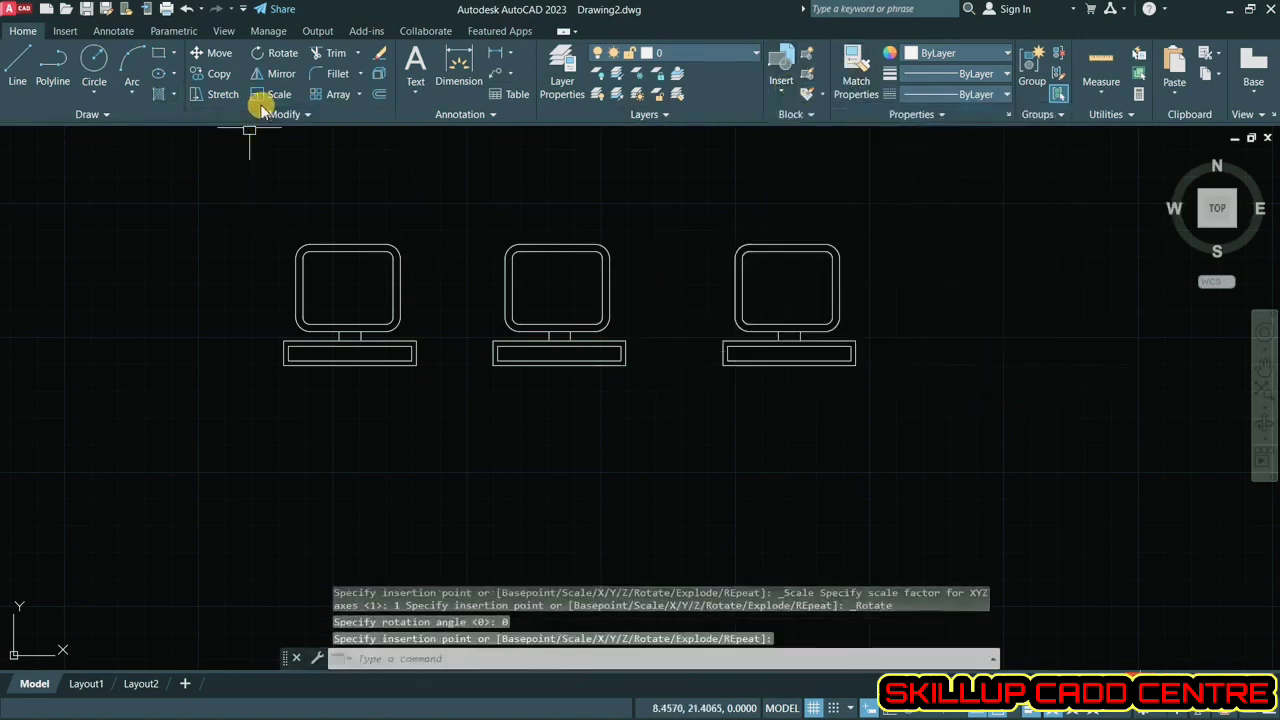
- Copy the rightmost PC block twice to the right, extending the row with bases aligned
{"action": "left_click", "coordinate": [215, 73]}
{"action": "left_click", "coordinate": [762, 333]}
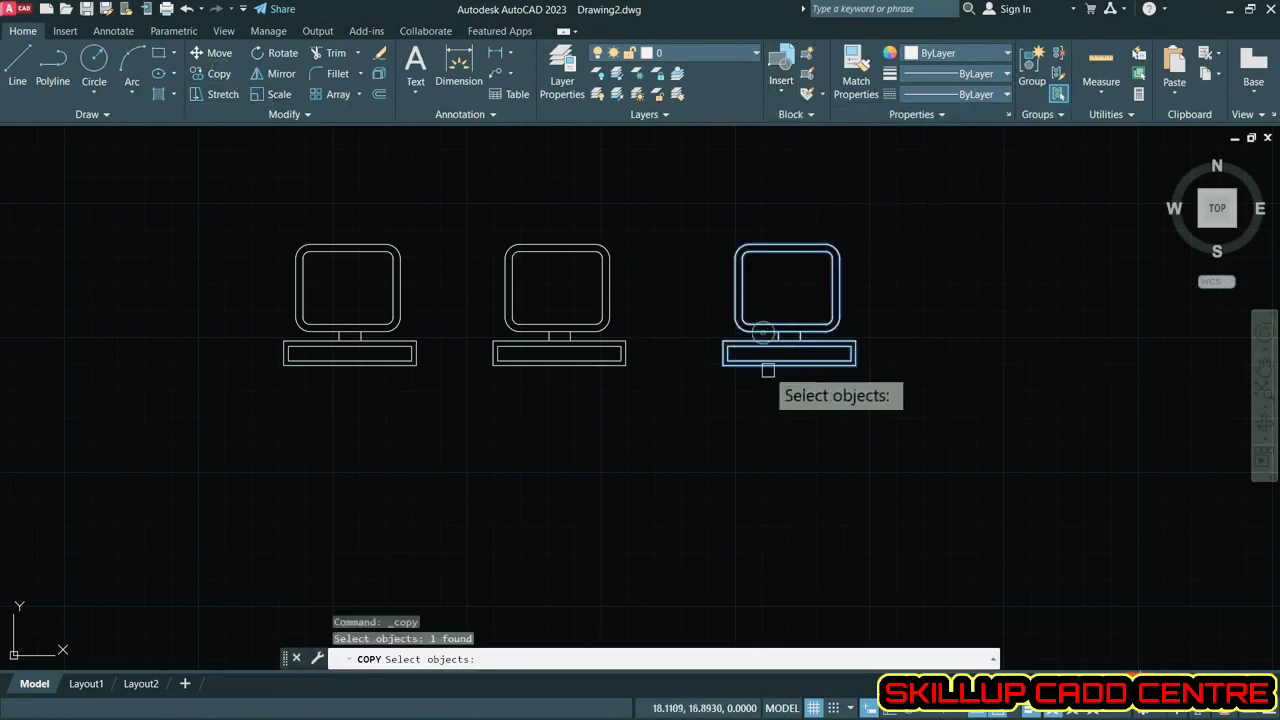
{"action": "key", "text": "Return"}
{"action": "left_click", "coordinate": [789, 354]}
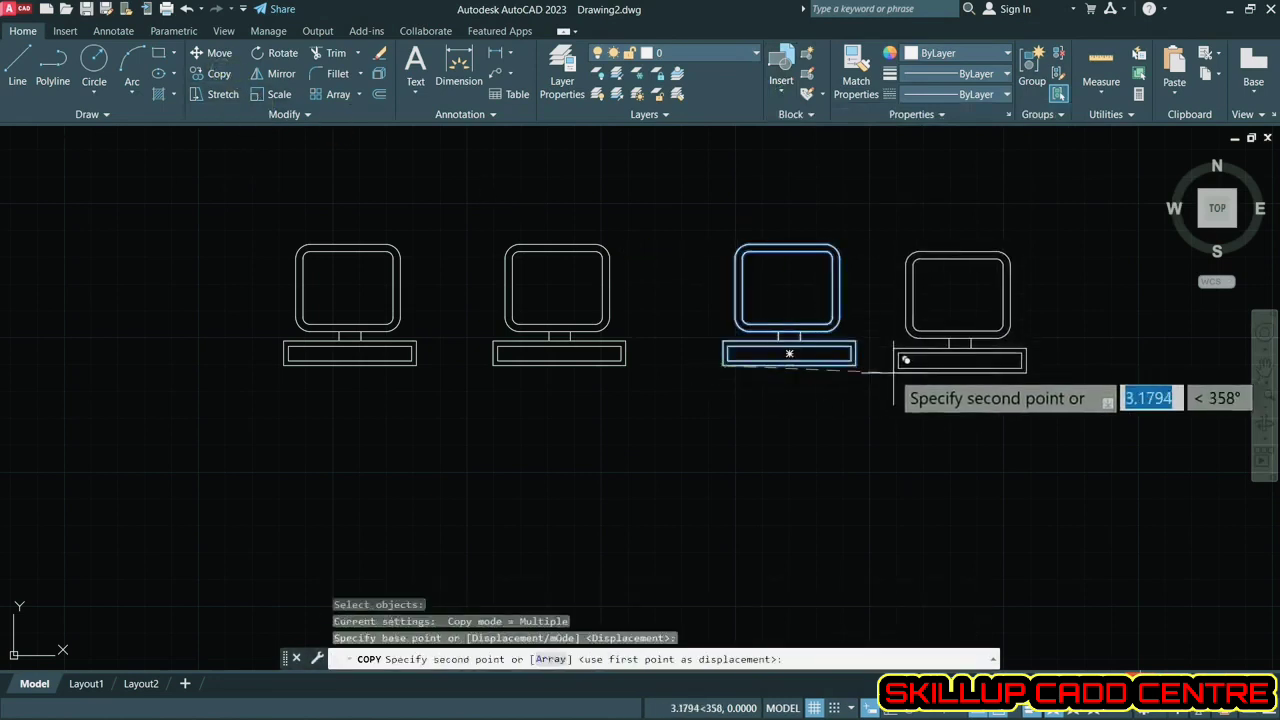
{"action": "middle_click_drag", "start_coordinate": [896, 365], "coordinate": [666, 363]}
{"action": "left_click", "coordinate": [778, 350]}
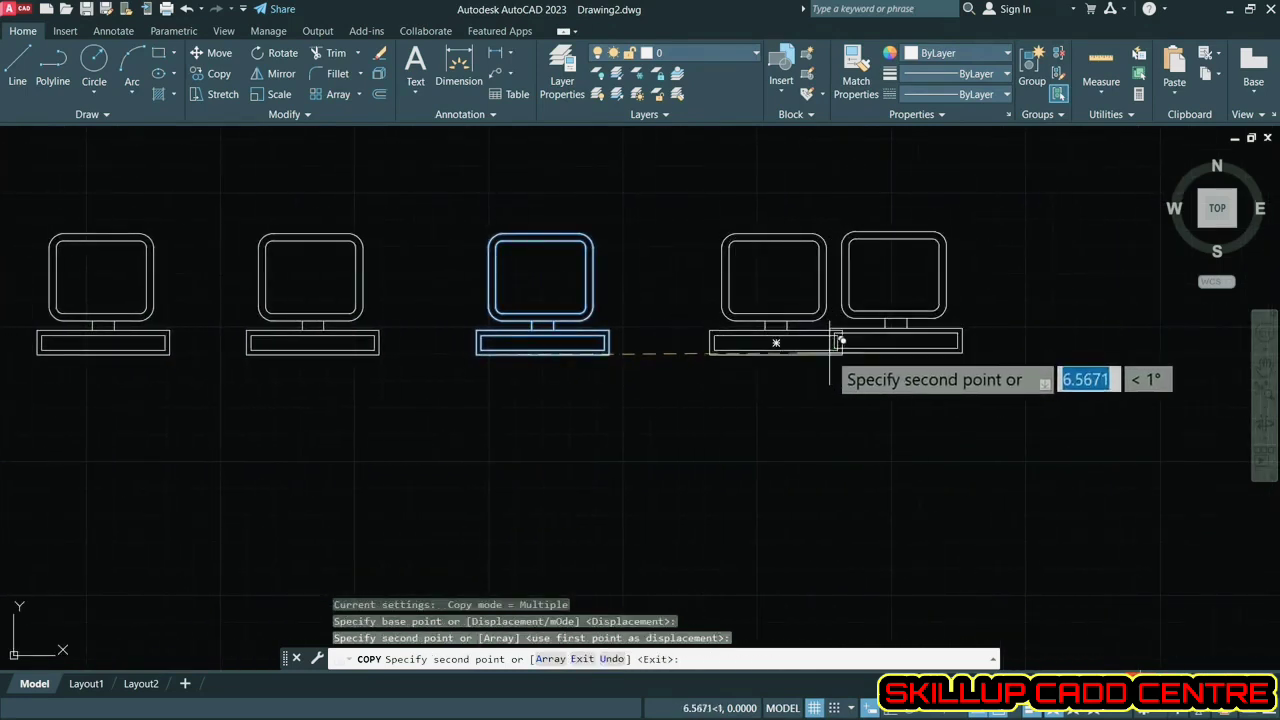
{"action": "left_click", "coordinate": [932, 354]}
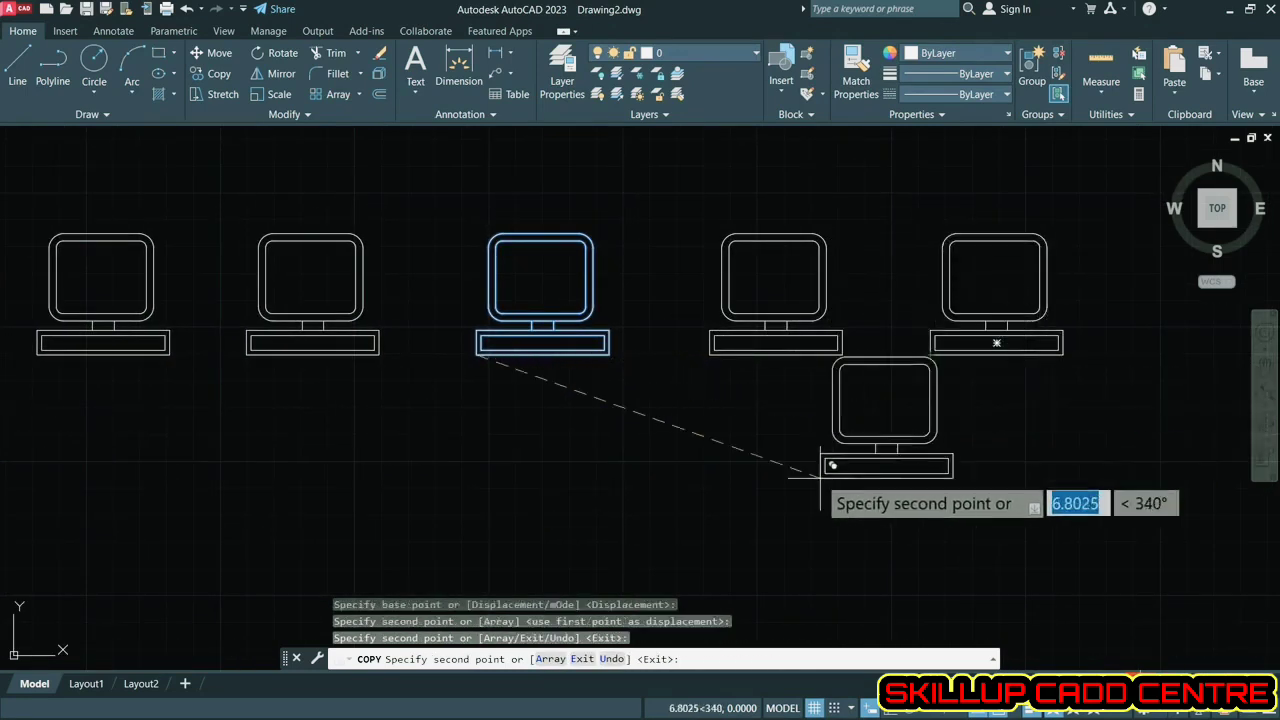
{"action": "key", "text": "Return"}
- Draw a small rectangle below and slightly left of the first computer in the row
{"action": "scroll", "coordinate": [733, 443], "scroll_direction": "down", "scroll_amount": 2}
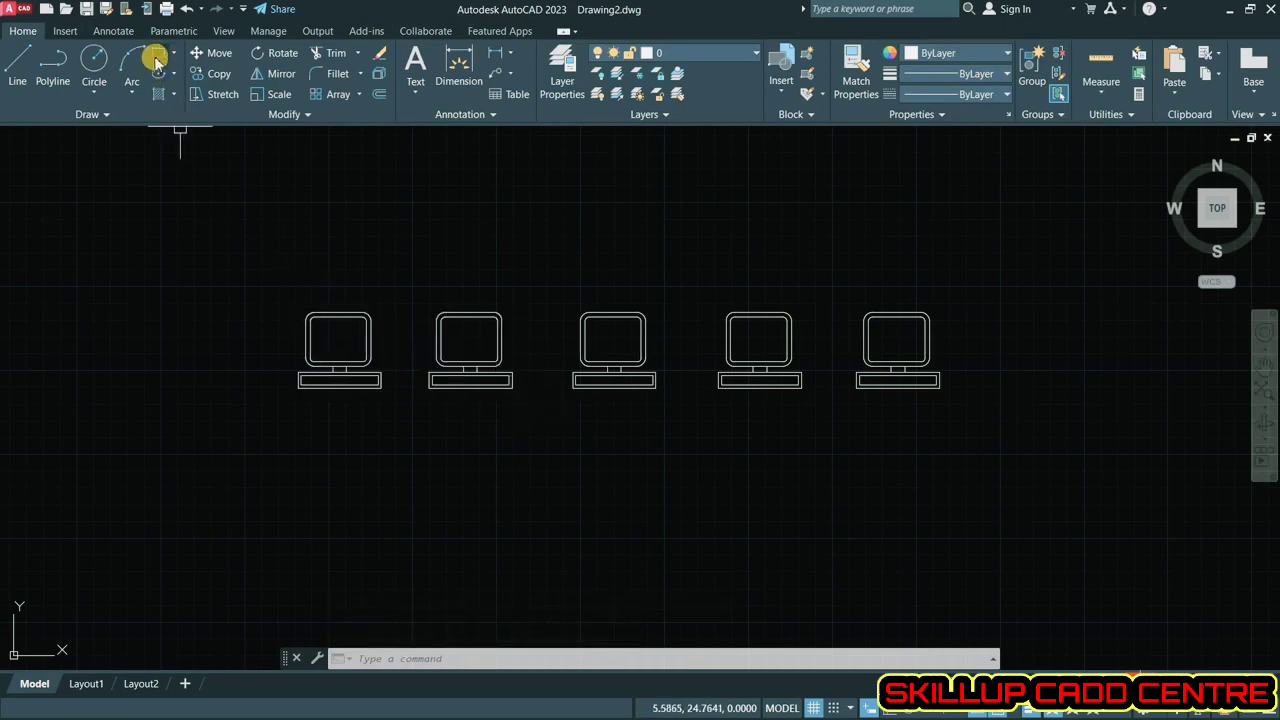
{"action": "left_click", "coordinate": [237, 453]}
{"action": "left_click", "coordinate": [309, 502]}
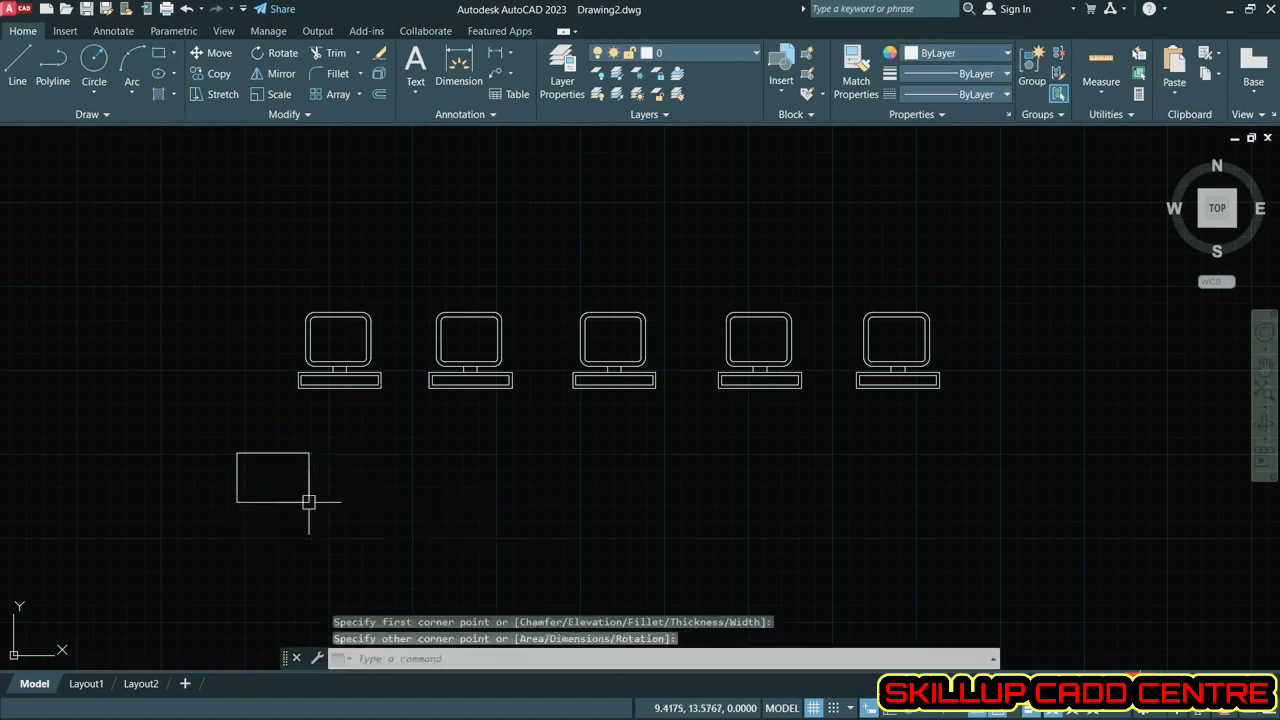
- Copy the rectangle from its lower-right corner to seven places, six along a loose row below the computers and one above its right end
{"action": "left_click", "coordinate": [216, 76]}
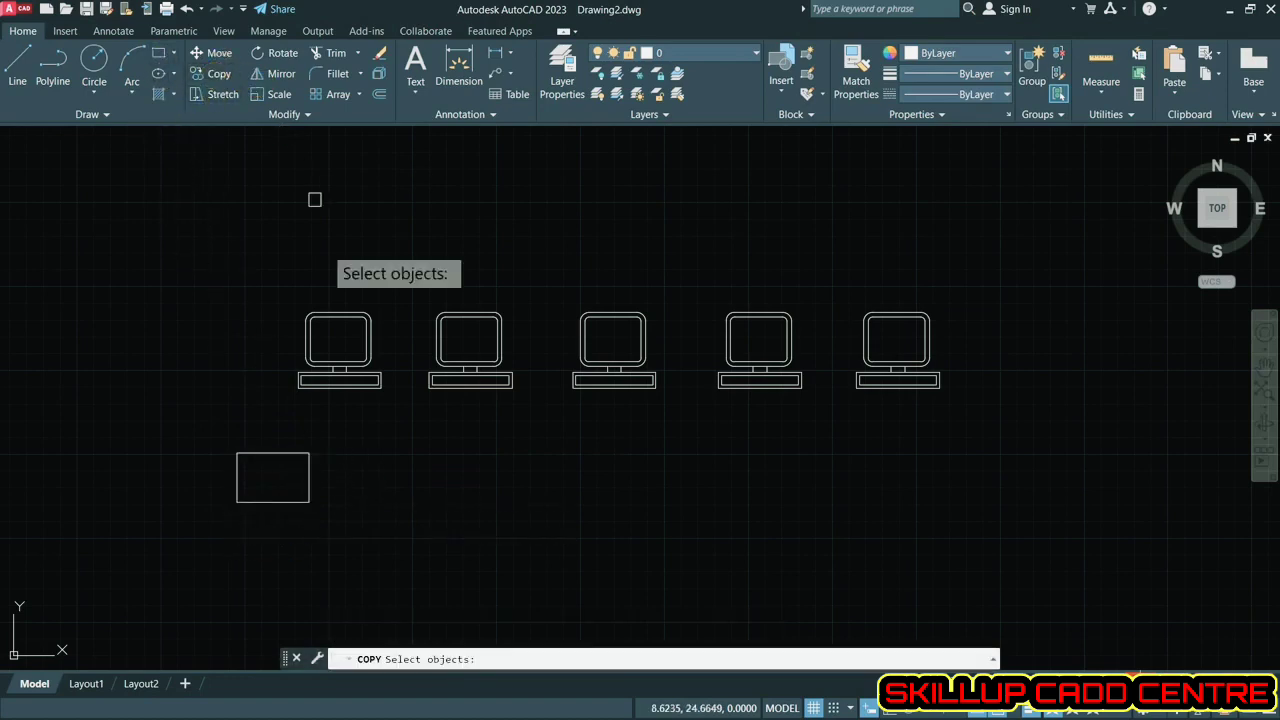
{"action": "left_click", "coordinate": [295, 469]}
{"action": "left_click", "coordinate": [232, 430]}
{"action": "key", "text": "Return"}
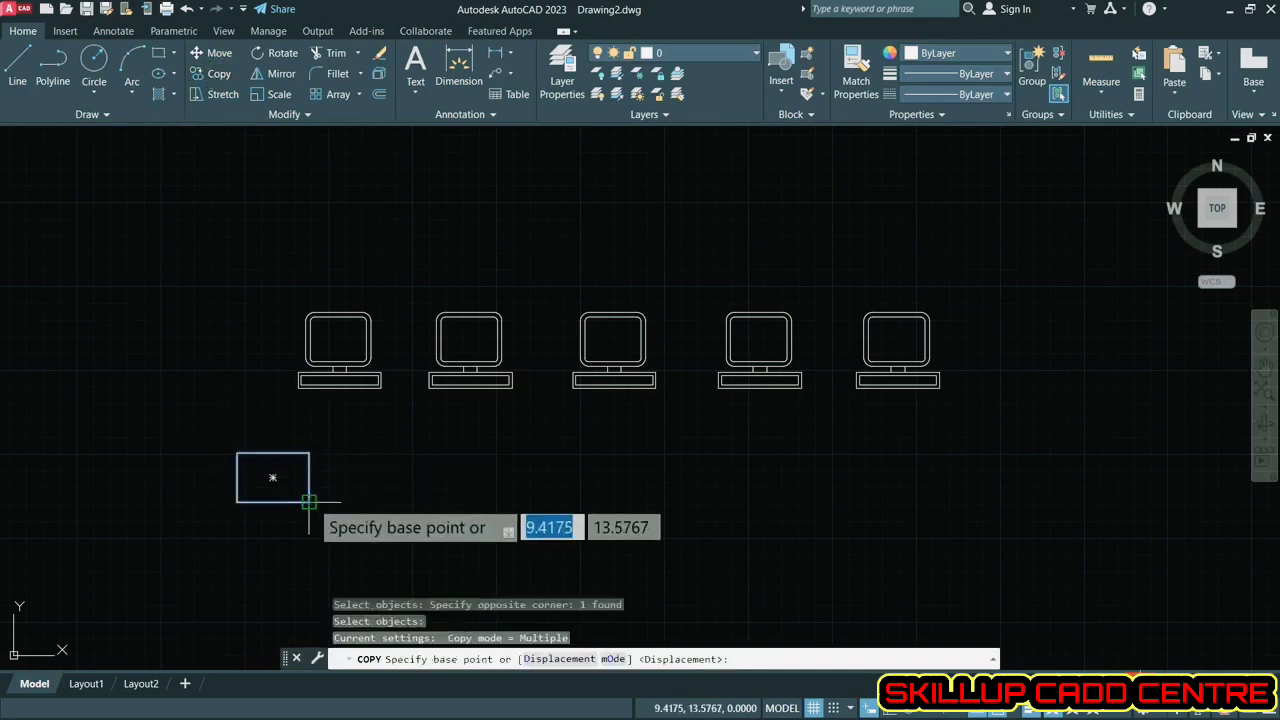
{"action": "left_click", "coordinate": [309, 502]}
{"action": "left_click", "coordinate": [455, 496]}
{"action": "left_click", "coordinate": [567, 496]}
{"action": "left_click", "coordinate": [697, 507]}
{"action": "left_click", "coordinate": [866, 505]}
{"action": "left_click", "coordinate": [962, 512]}
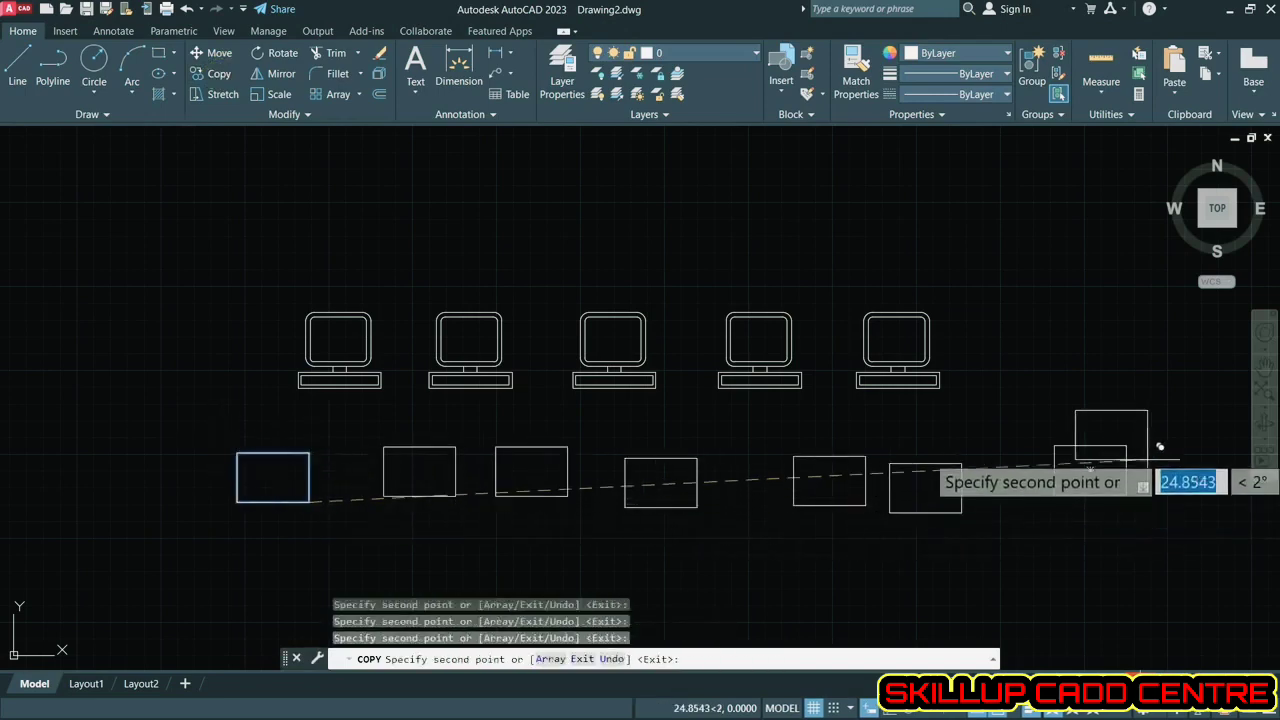
{"action": "left_click", "coordinate": [1126, 494]}
{"action": "left_click", "coordinate": [1158, 413]}
{"action": "key", "text": "Return"}
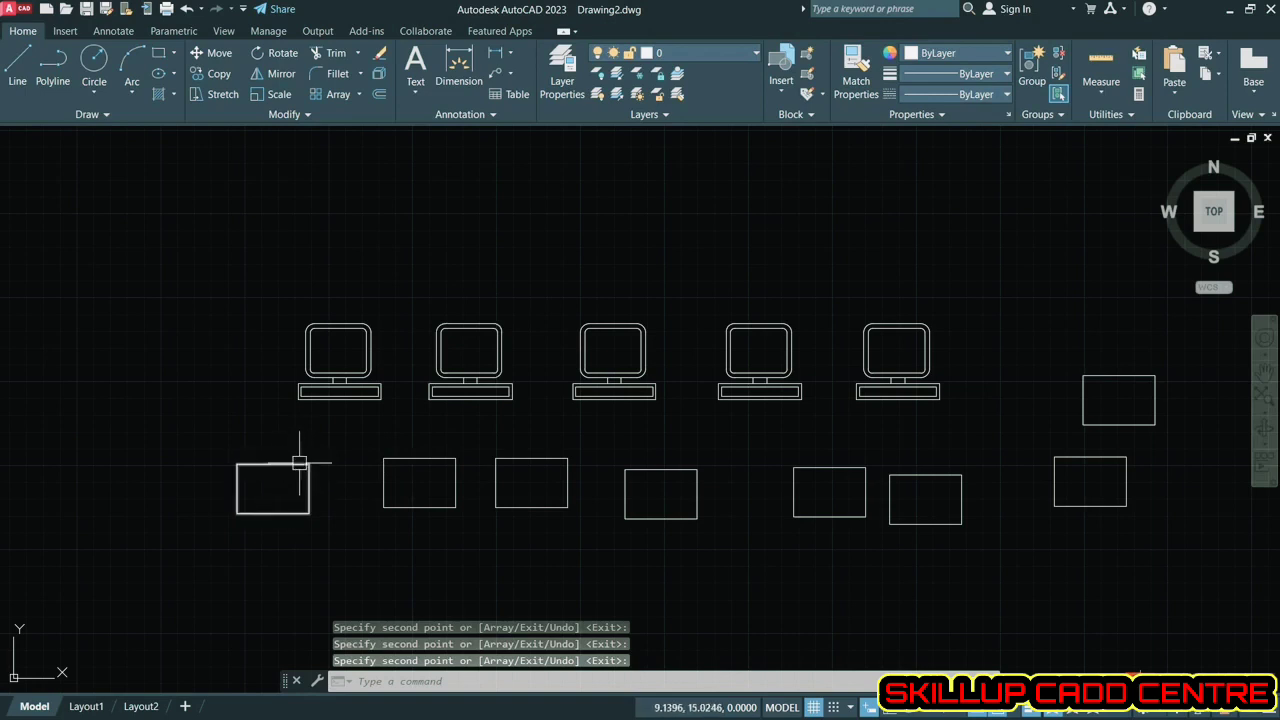
- Fillet all corners of the leftmost rectangle as a polyline with radius 0.1315
{"action": "left_click", "coordinate": [335, 73]}
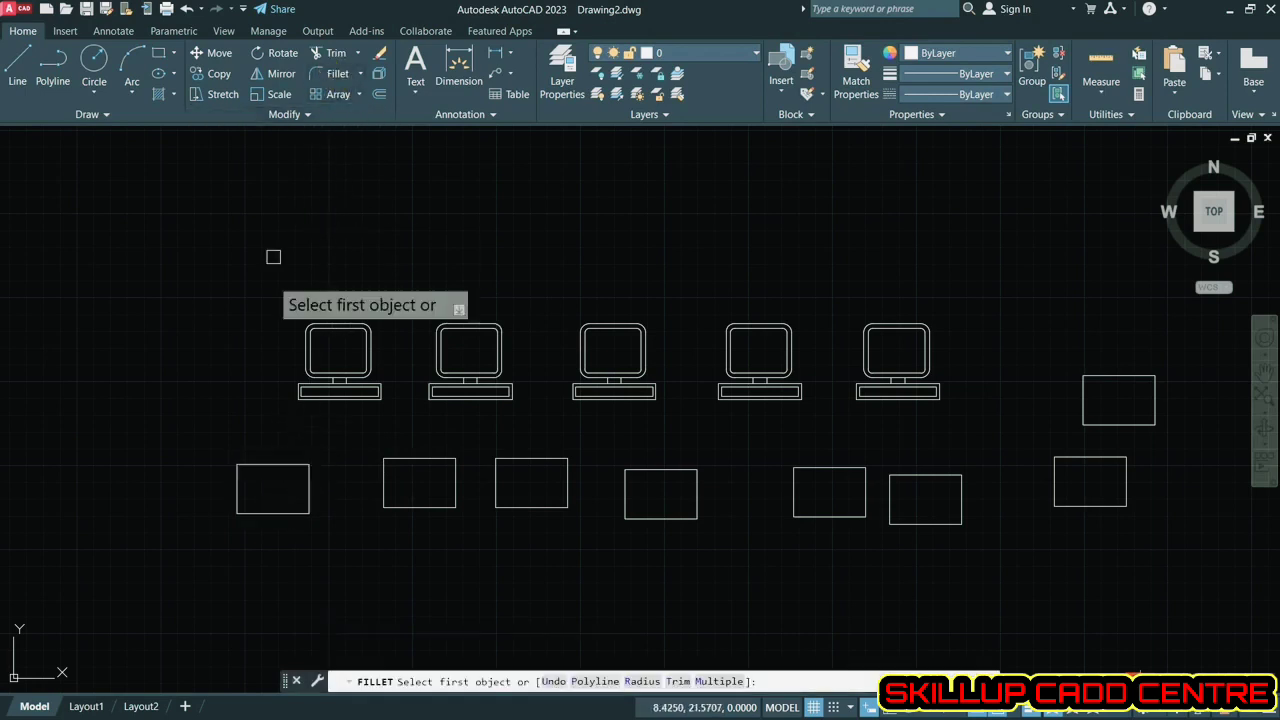
{"action": "right_click", "coordinate": [250, 430]}
{"action": "left_click", "coordinate": [296, 534]}
{"action": "scroll", "coordinate": [255, 510], "scroll_direction": "up", "scroll_amount": 3}
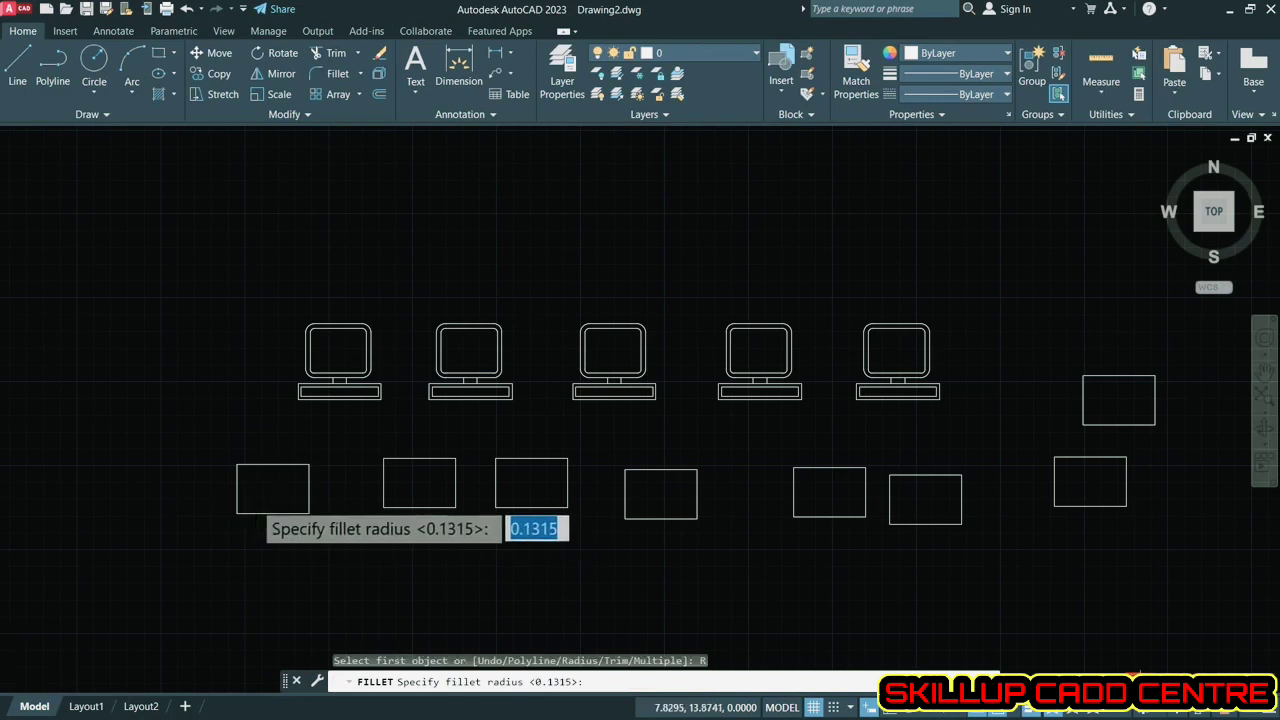
{"action": "key", "text": "Return"}
{"action": "right_click", "coordinate": [251, 444]}
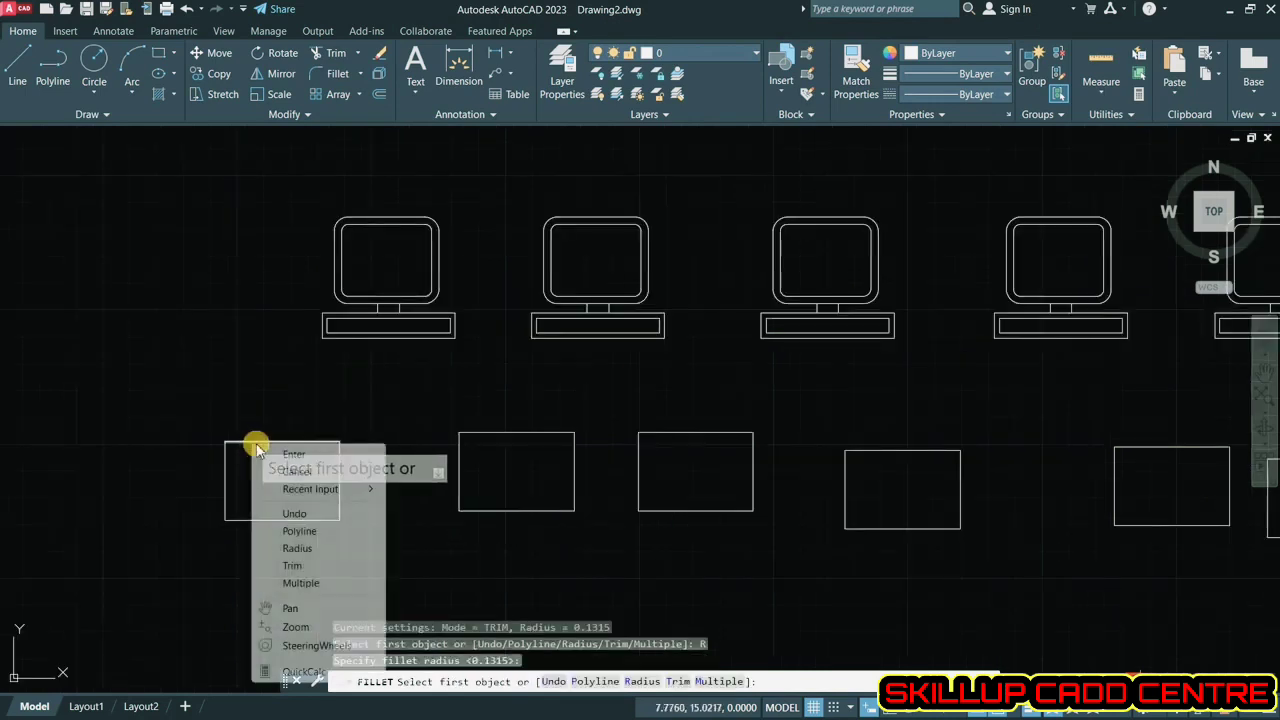
{"action": "left_click", "coordinate": [314, 531]}
{"action": "left_click", "coordinate": [293, 441]}
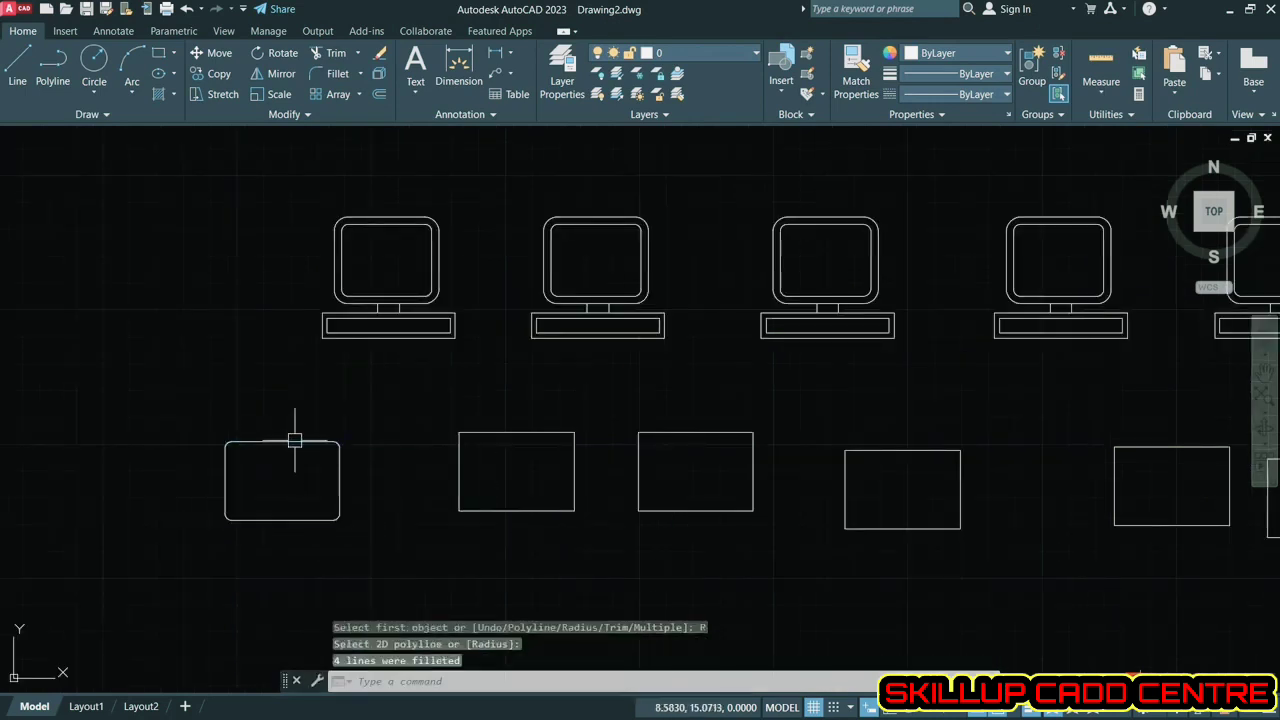
{"action": "key", "text": "Return"}
{"action": "key", "text": "Escape"}
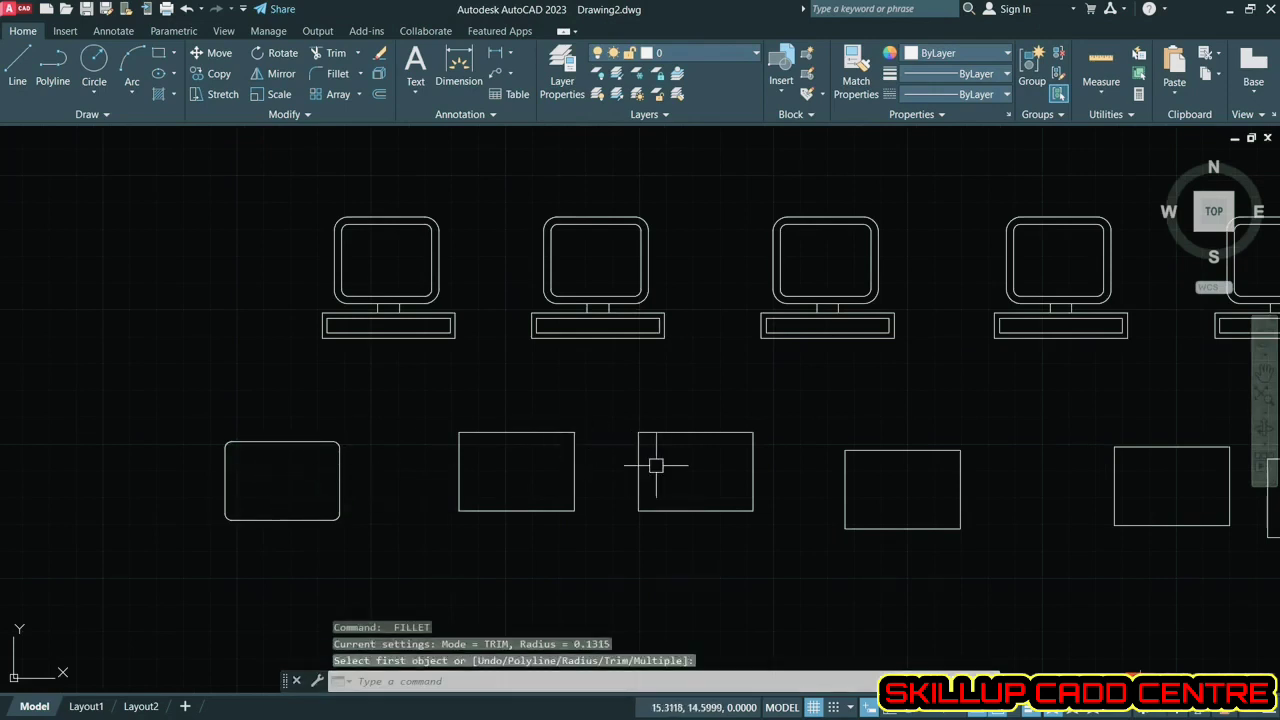
{"action": "mouse_move", "coordinate": [657, 463]}
{"action": "middle_mouse_down"}
{"action": "mouse_move", "coordinate": [371, 457]}
{"action": "mouse_move", "coordinate": [316, 440]}
{"action": "middle_mouse_up"}
{"action": "scroll", "coordinate": [718, 476], "scroll_direction": "down", "scroll_amount": 2}
{"action": "key", "text": "Return"}
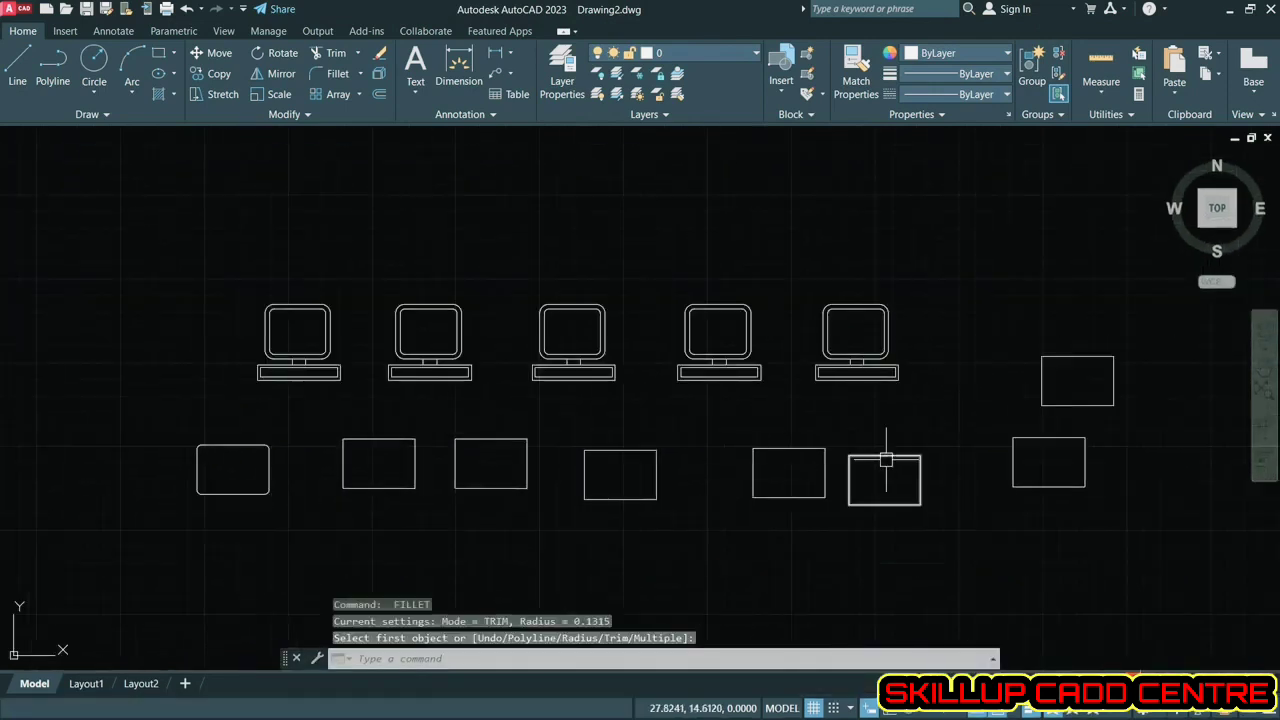
{"action": "scroll", "coordinate": [300, 366], "scroll_direction": "up", "scroll_amount": 2}
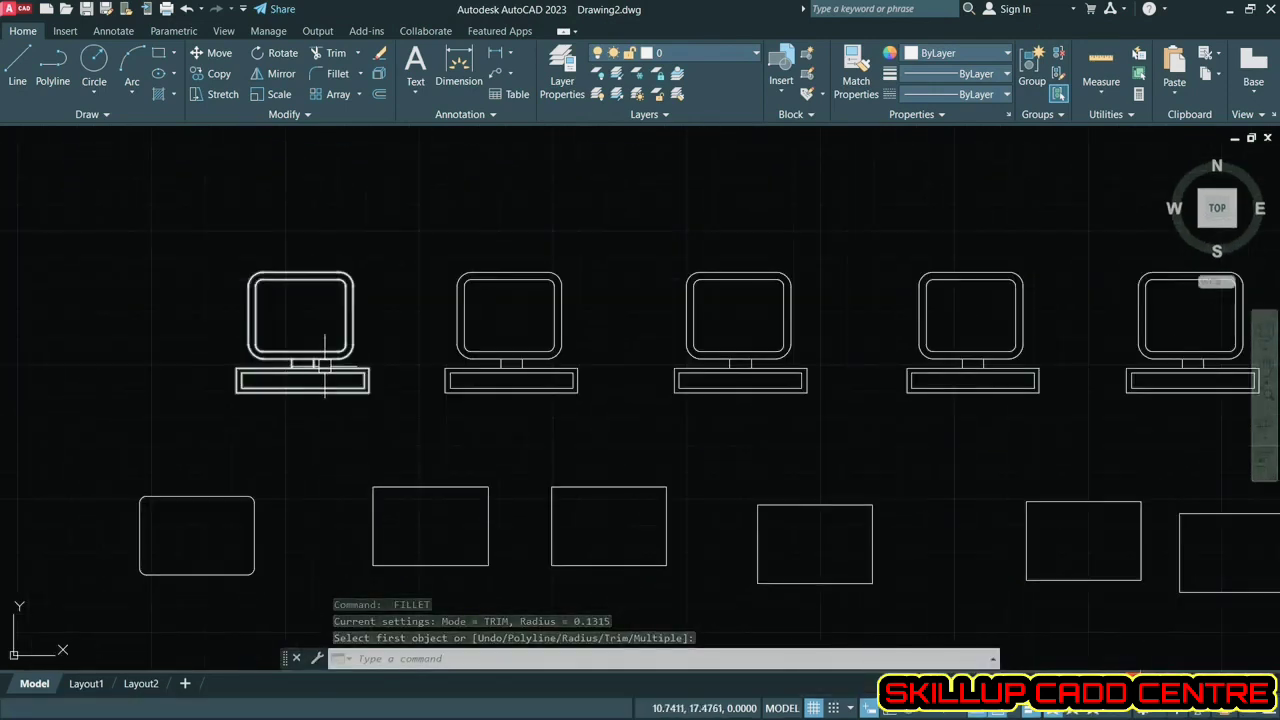
{"action": "key", "text": "Escape"}
- Select the leftmost computer and open its PC block definition in the Block Editor
{"action": "left_click", "coordinate": [315, 375]}
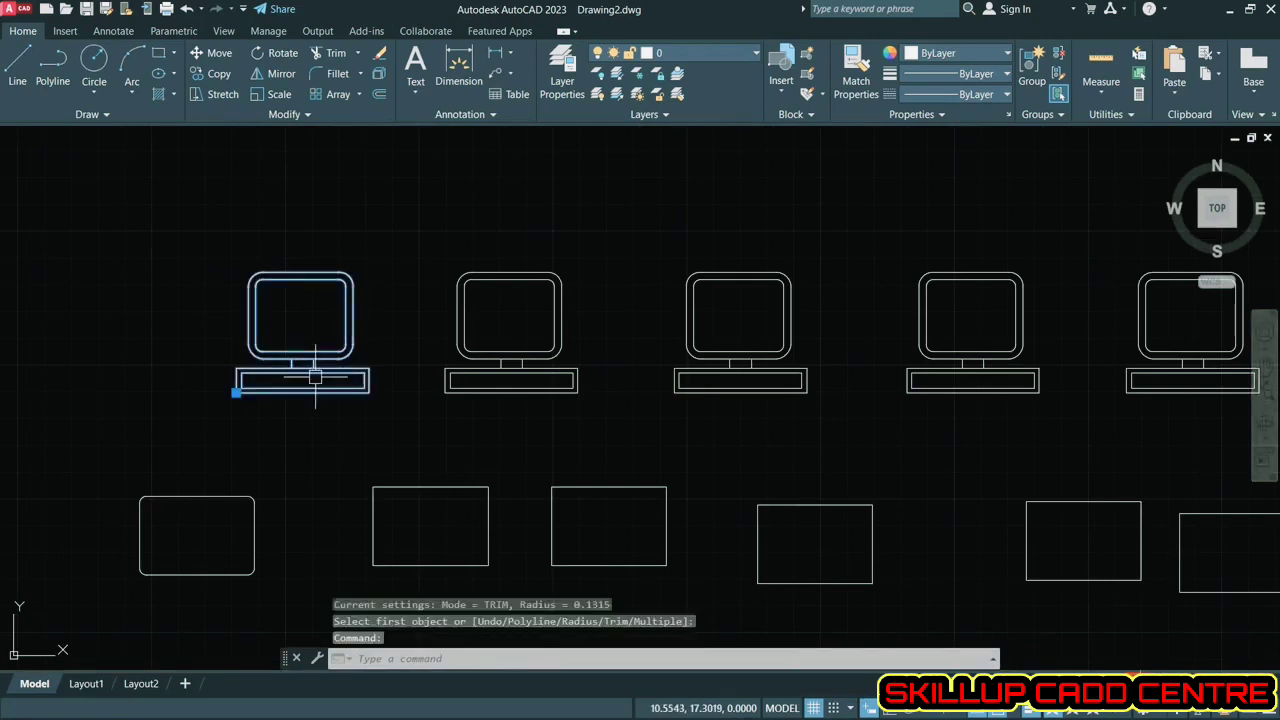
{"action": "left_click", "coordinate": [805, 75]}
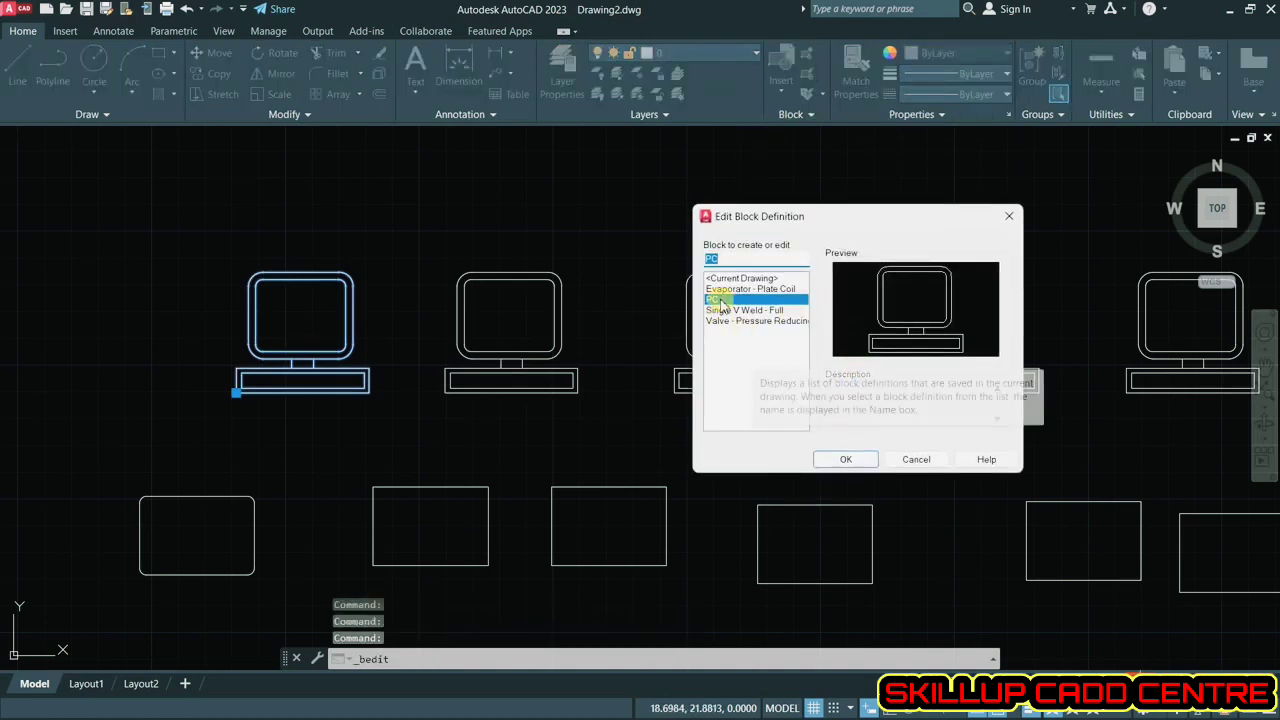
{"action": "left_click", "coordinate": [853, 459]}
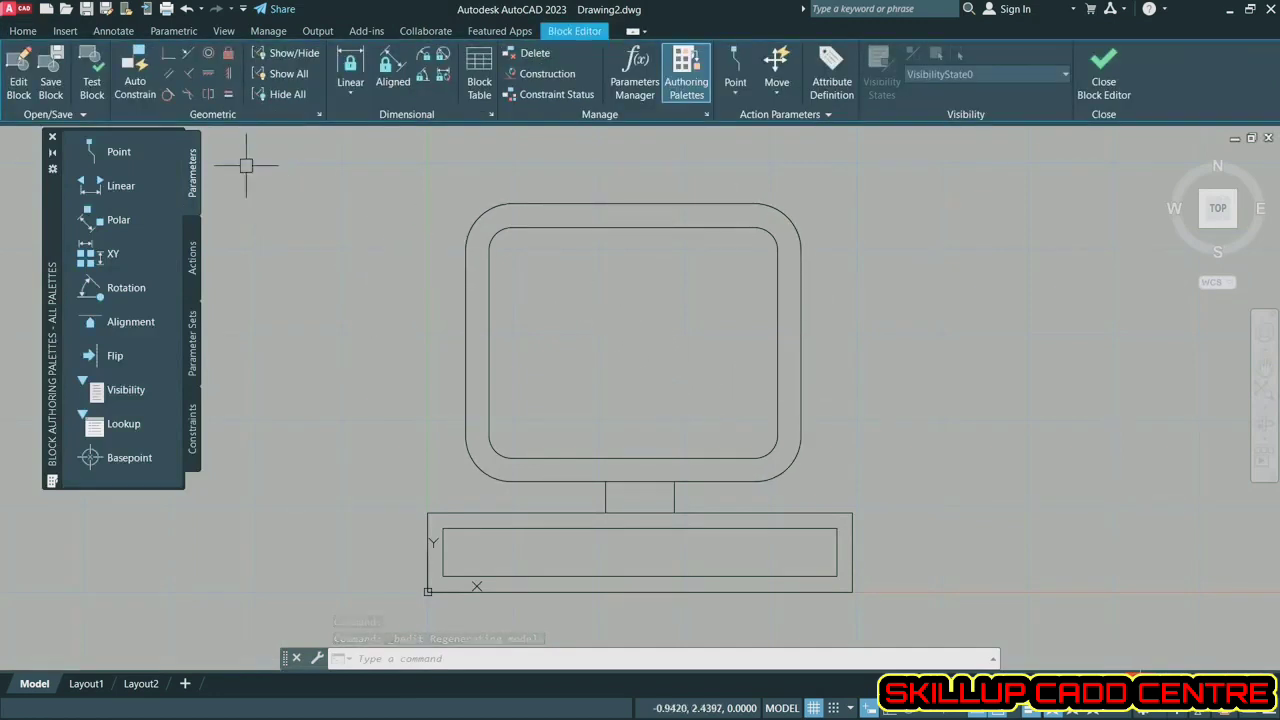
- Apply a blue-to-yellow gradient fill to the base's outer frame and the monitor's frame
{"action": "left_click", "coordinate": [28, 31]}
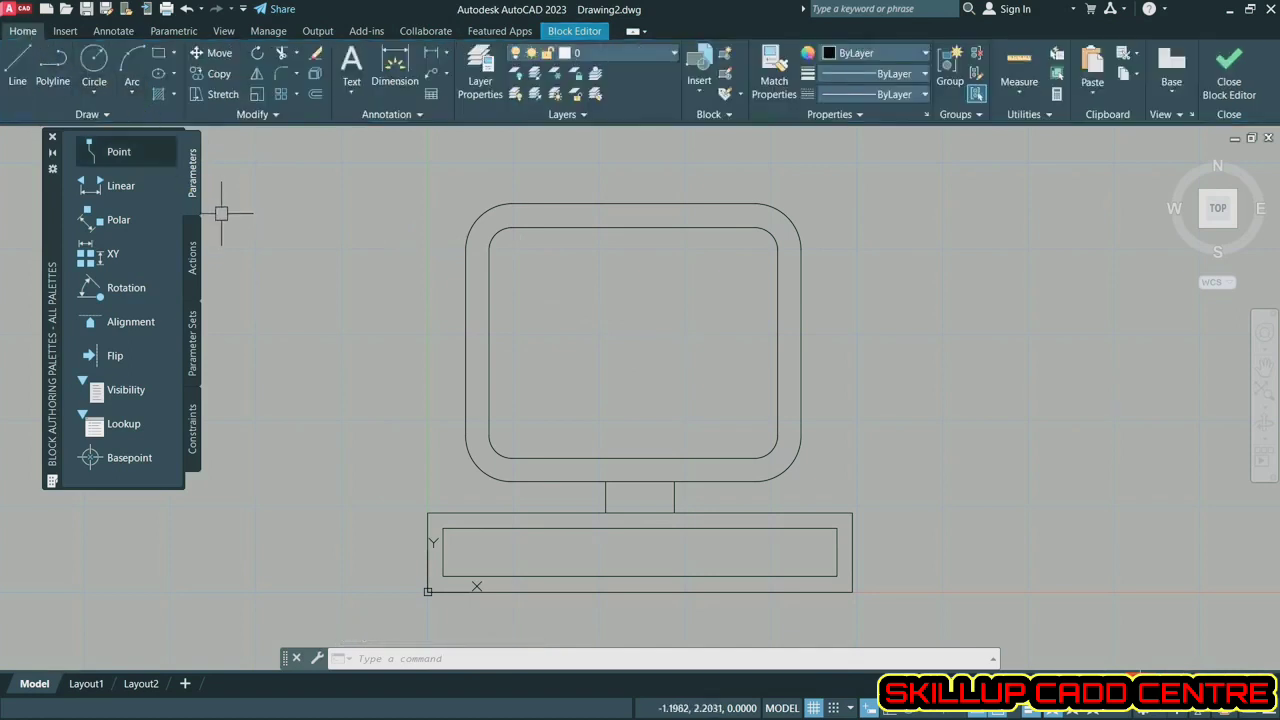
{"action": "left_click", "coordinate": [174, 96]}
{"action": "left_click", "coordinate": [180, 149]}
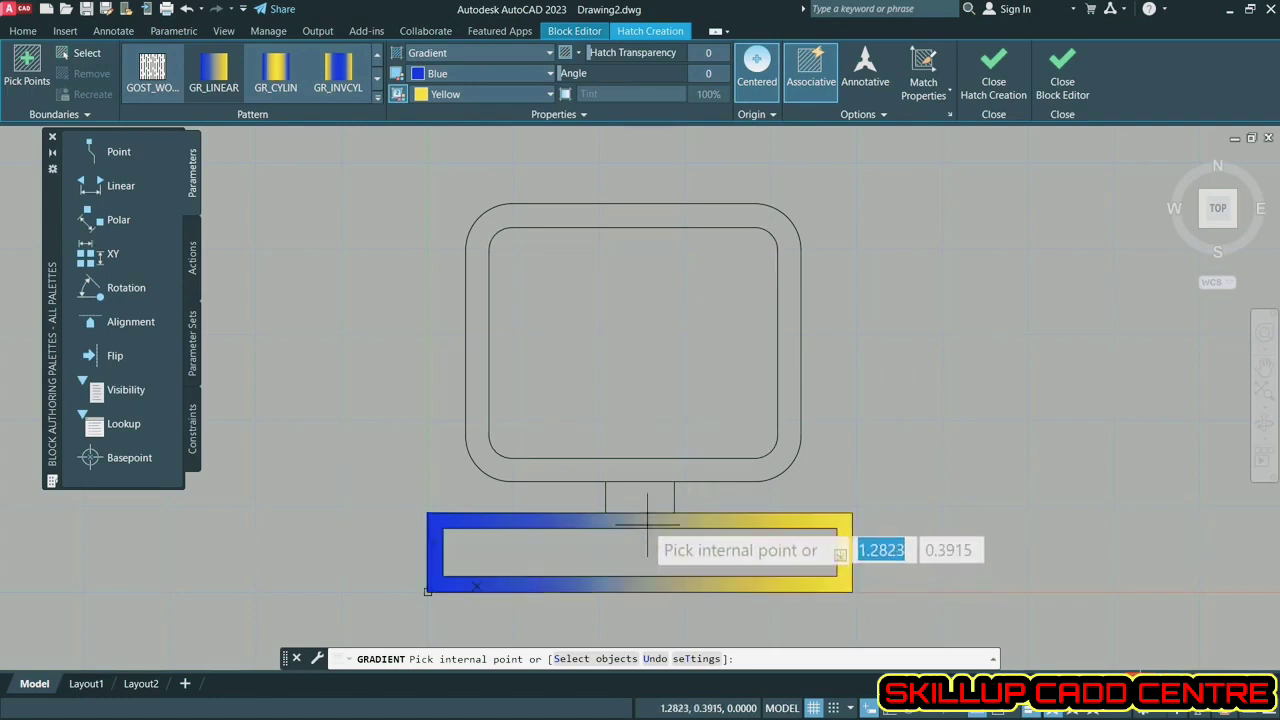
{"action": "left_click", "coordinate": [647, 522]}
{"action": "left_click", "coordinate": [690, 467]}
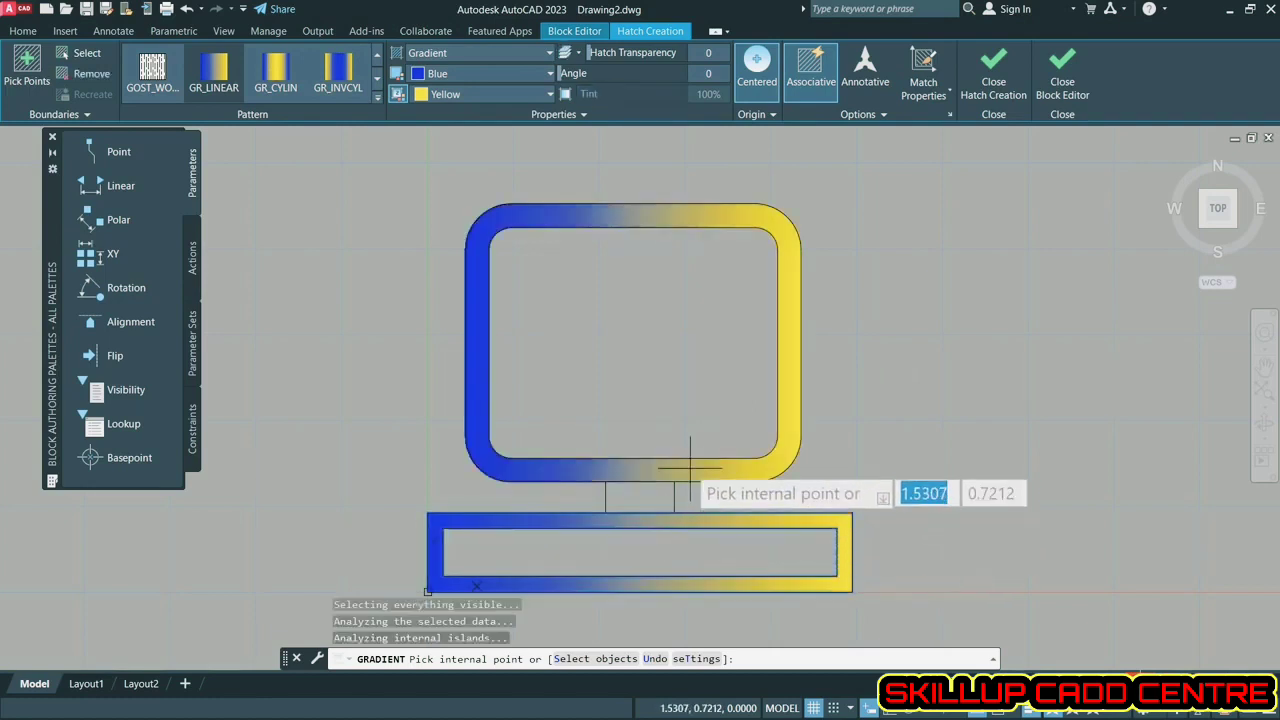
- Change the fill type of the monitor and base frames to Solid
{"action": "left_click", "coordinate": [275, 70]}
{"action": "left_click", "coordinate": [337, 70]}
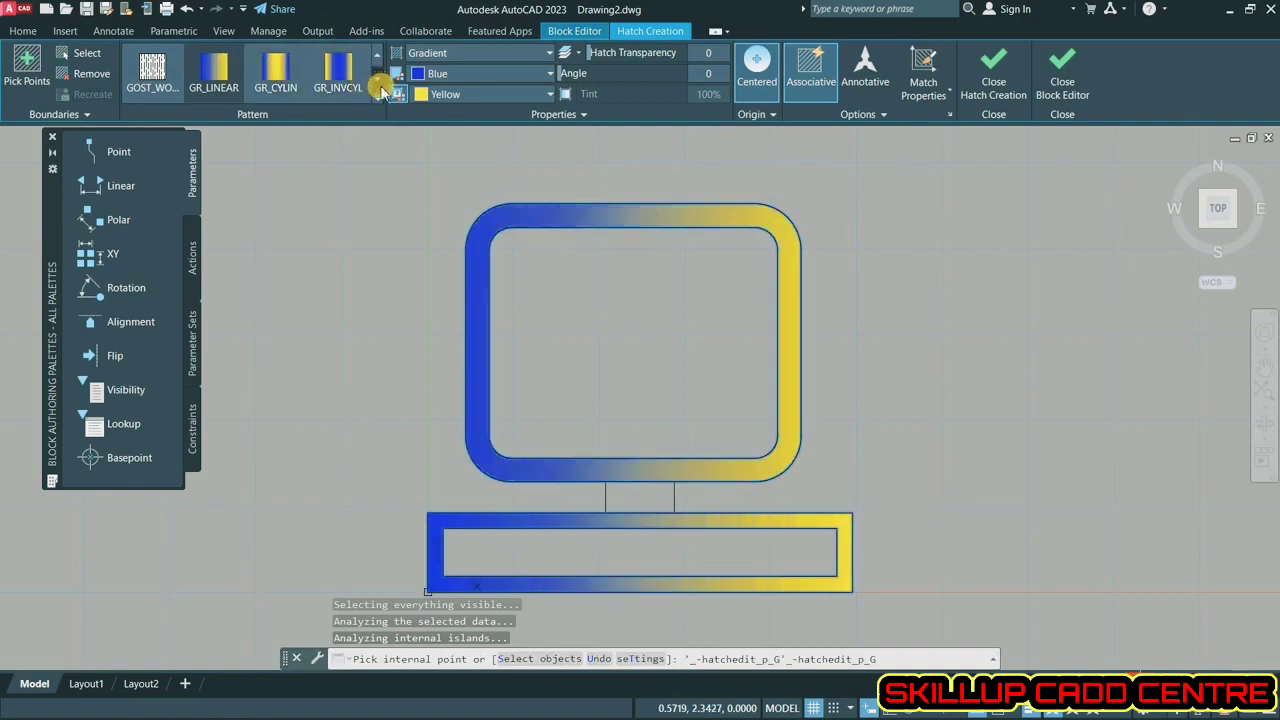
{"action": "left_click", "coordinate": [481, 52]}
{"action": "left_click", "coordinate": [444, 70]}
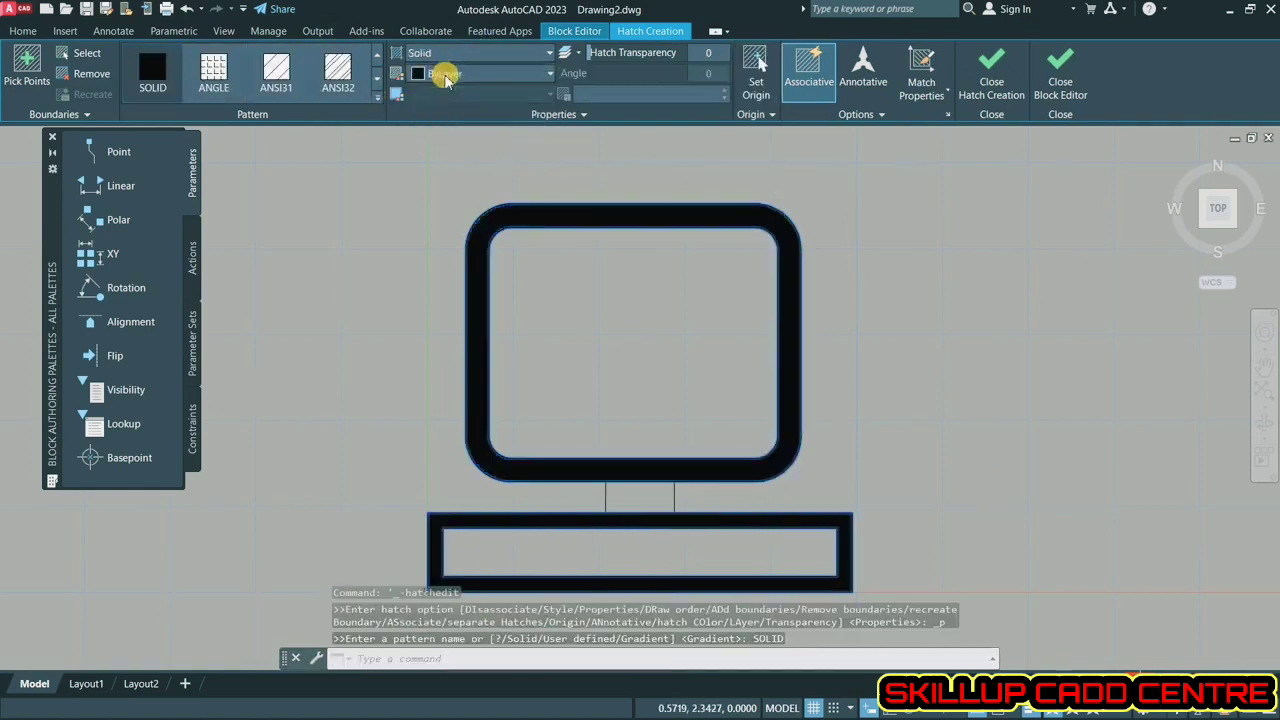
- Close the Block Editor and save the changes to the PC block
{"action": "left_click", "coordinate": [1047, 89]}
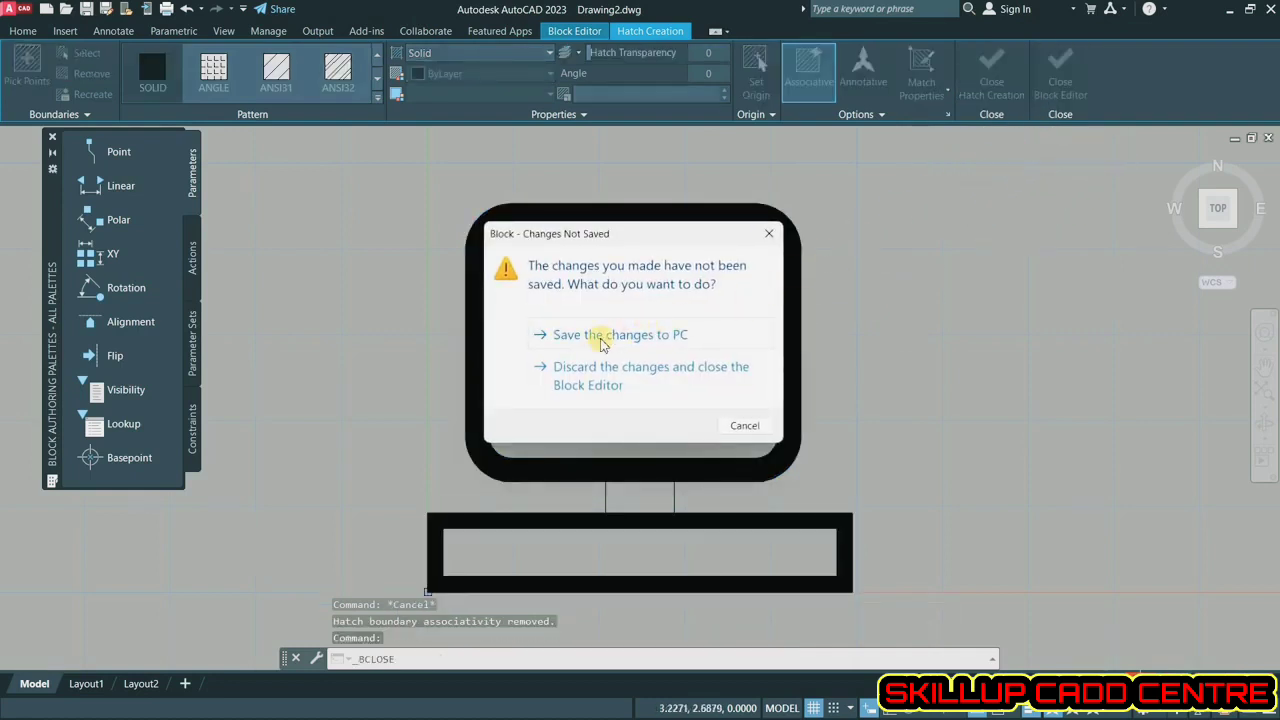
{"action": "left_click", "coordinate": [603, 343]}
{"action": "scroll", "coordinate": [500, 350], "scroll_direction": "down", "scroll_amount": 2}
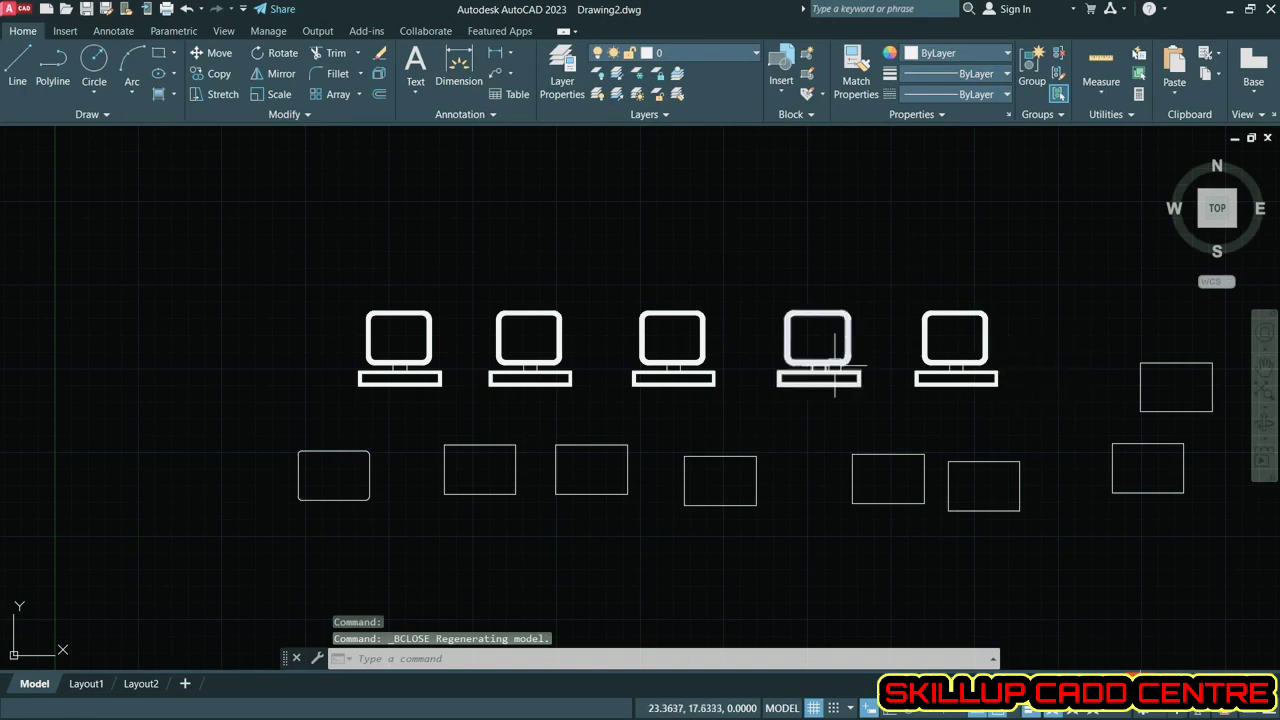
- Insert another PC block above the right end of the computer row
{"action": "left_click", "coordinate": [786, 96]}
{"action": "left_click", "coordinate": [900, 165]}
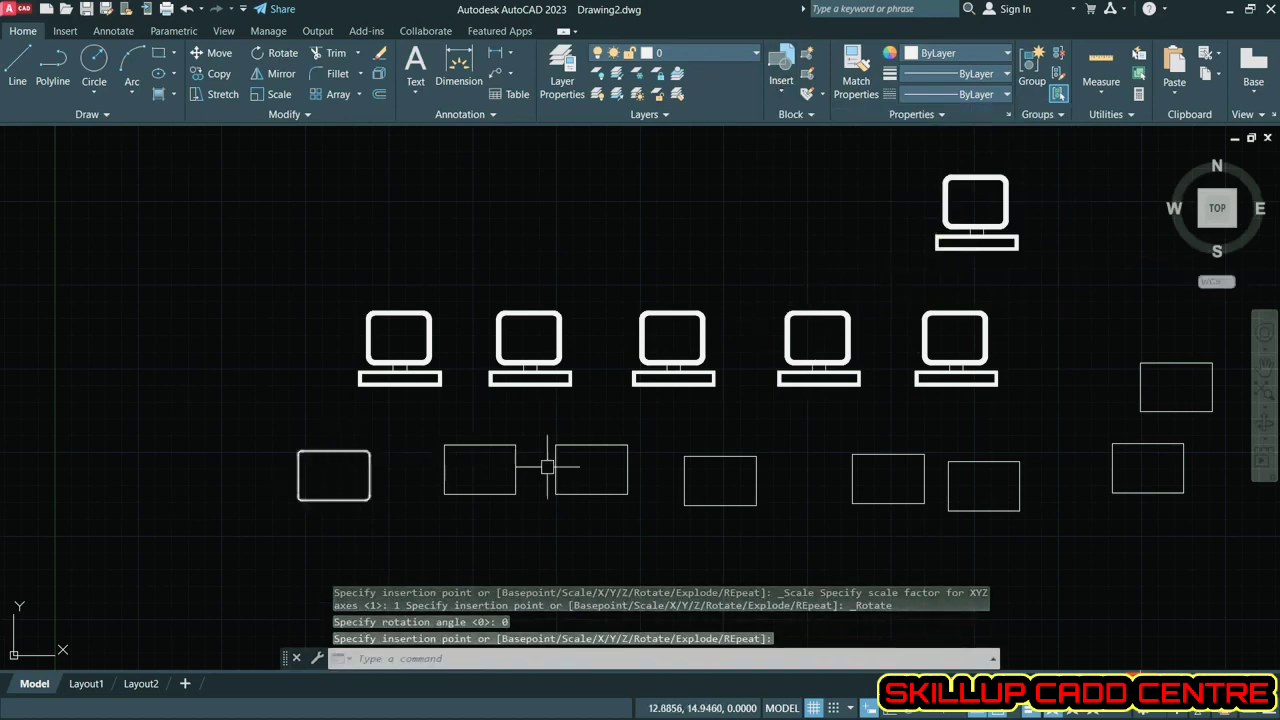
{"action": "key", "text": "Escape"}
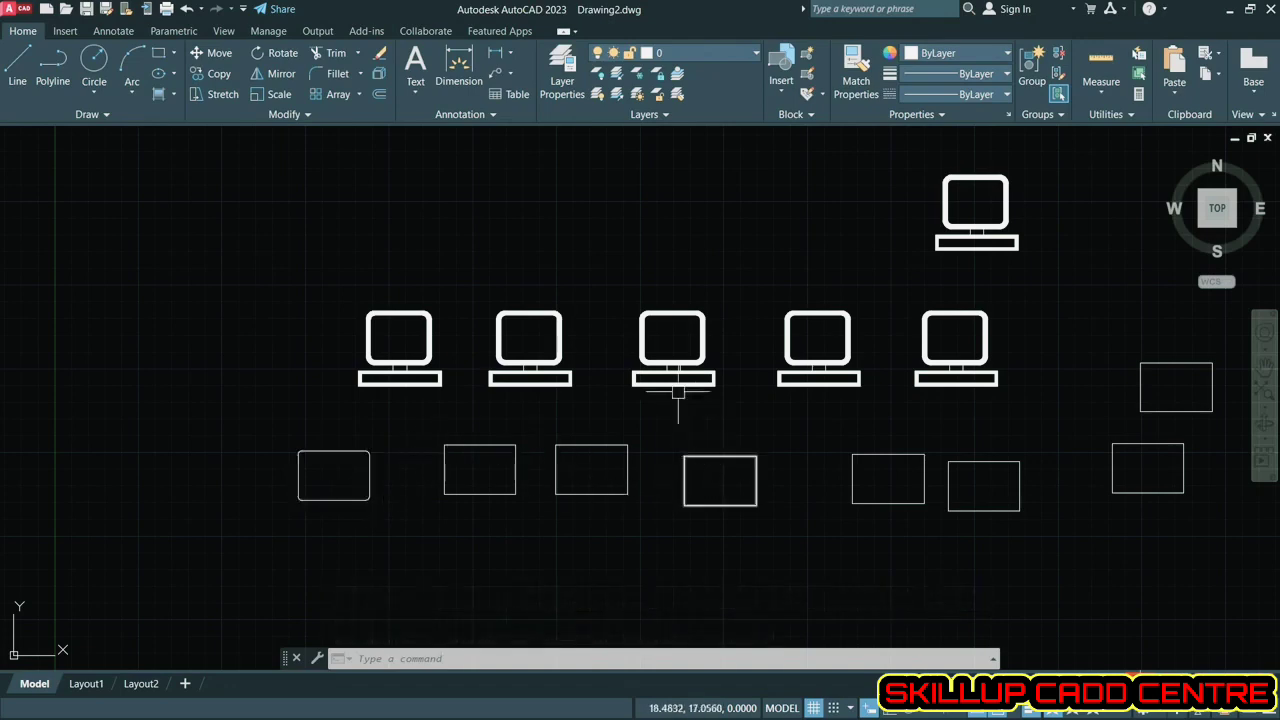
{"action": "scroll", "coordinate": [537, 313], "scroll_direction": "up", "scroll_amount": 2}
{"action": "scroll", "coordinate": [343, 323], "scroll_direction": "down", "scroll_amount": 2}
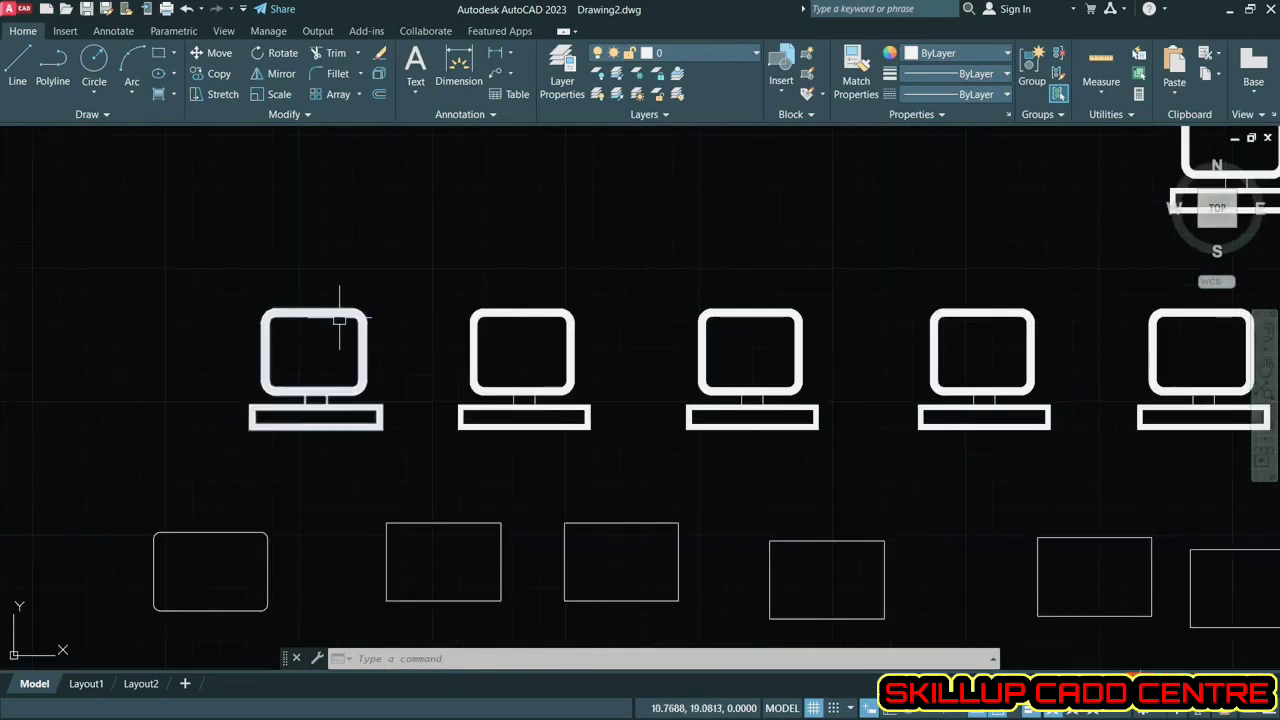
{"action": "middle_click_drag", "start_coordinate": [462, 304], "coordinate": [441, 339]}
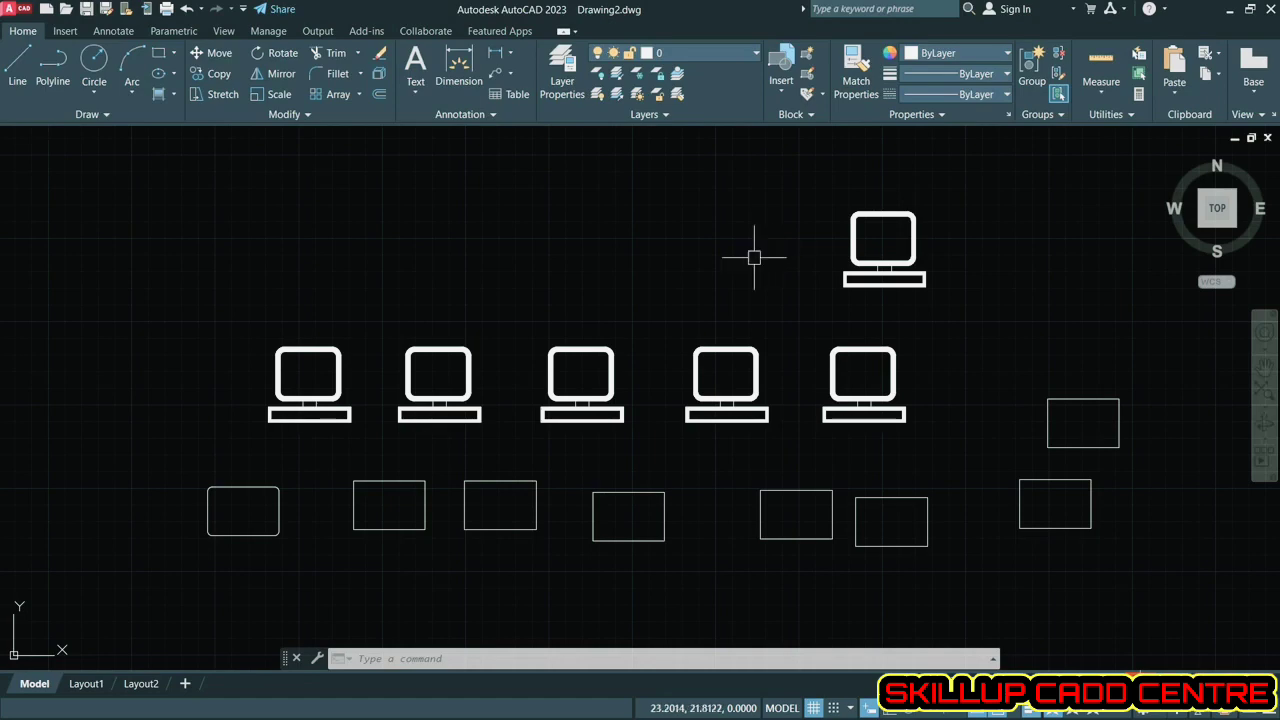
- Preview the evaporator, weld and valve block definitions, and reopen the PC block in the Block Editor
{"action": "left_click", "coordinate": [806, 73]}
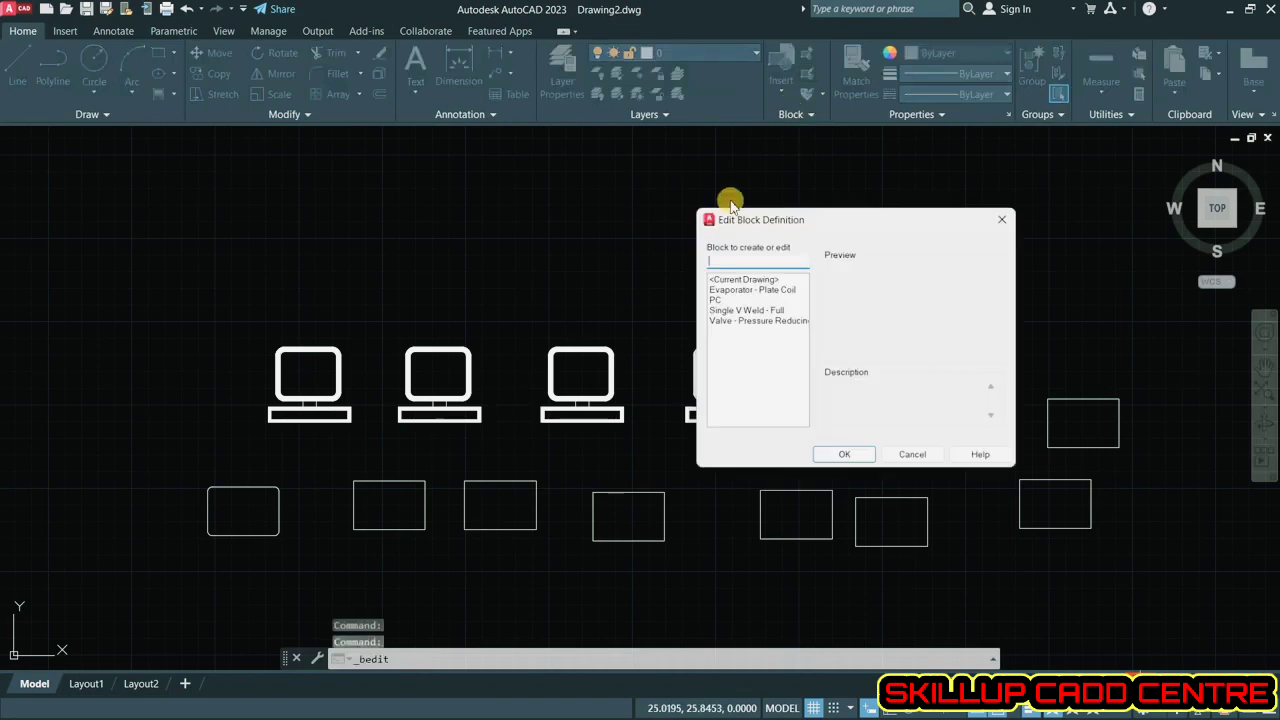
{"action": "left_click", "coordinate": [722, 299]}
{"action": "left_click", "coordinate": [726, 289]}
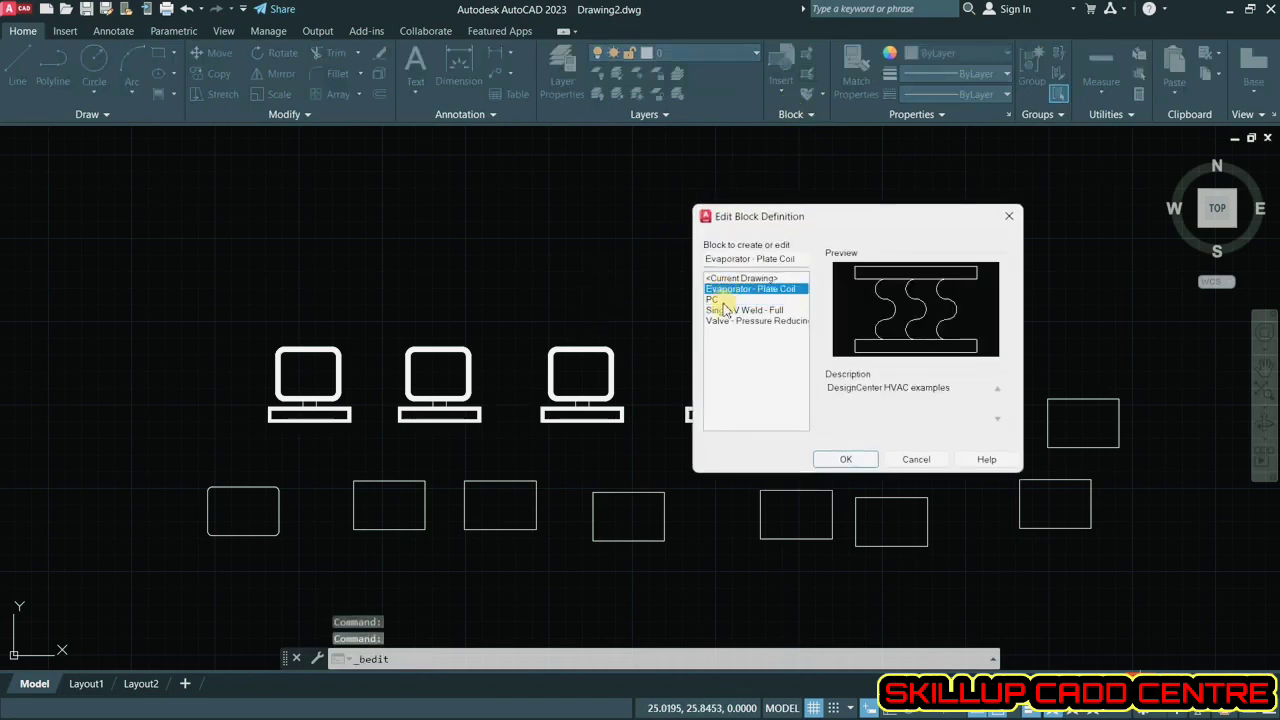
{"action": "left_click", "coordinate": [726, 310]}
{"action": "left_click", "coordinate": [735, 321]}
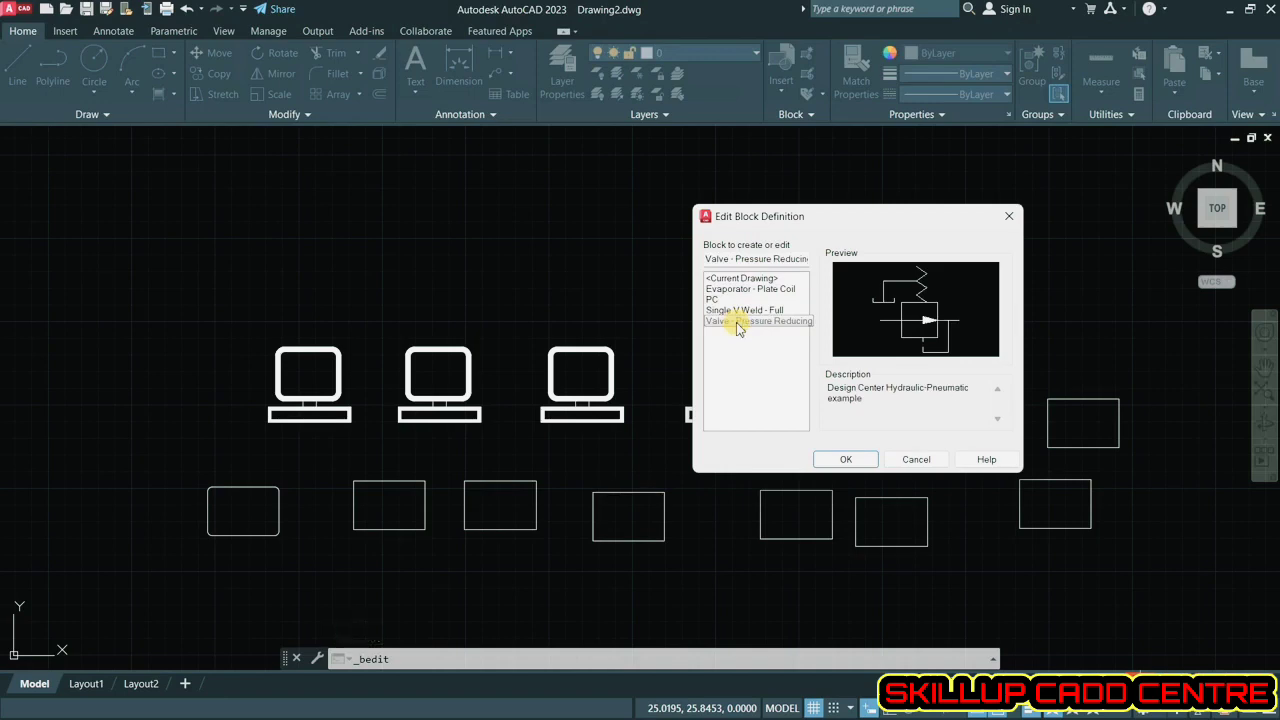
{"action": "double_click", "coordinate": [720, 299]}
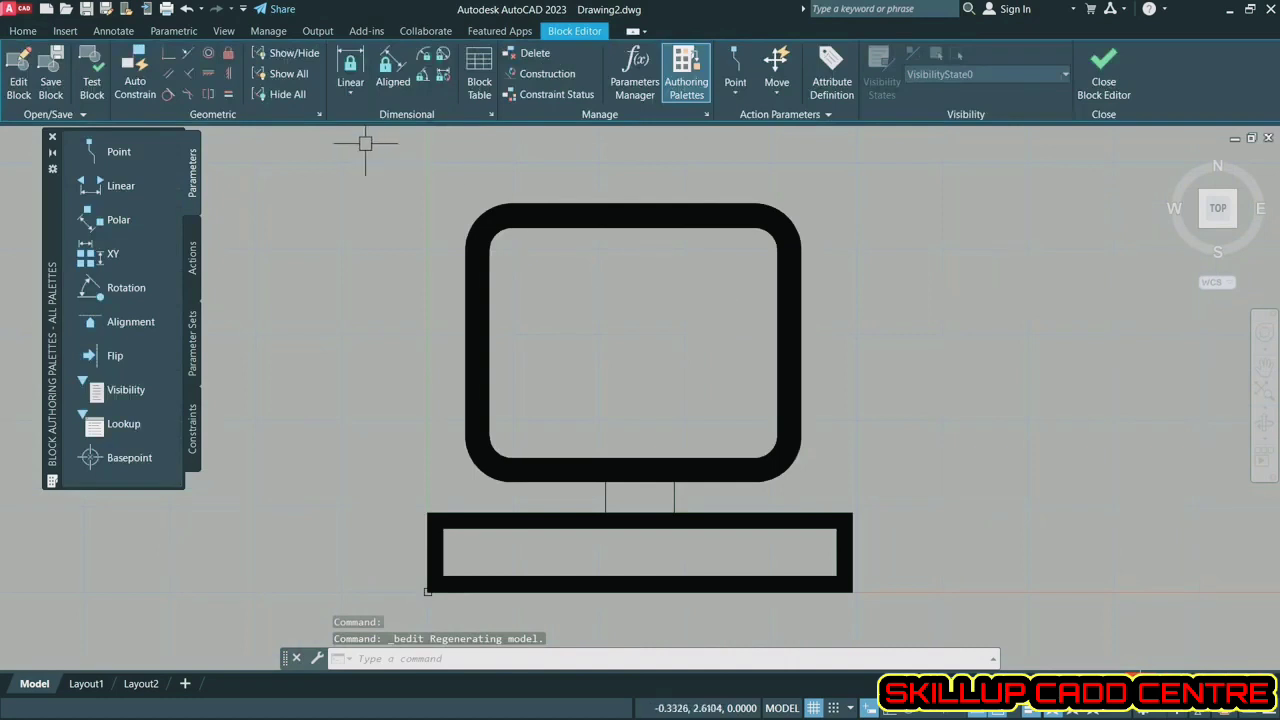
- Draw a circle of about 0.06 radius centred in the neck between the monitor and the base
{"action": "left_click", "coordinate": [30, 31]}
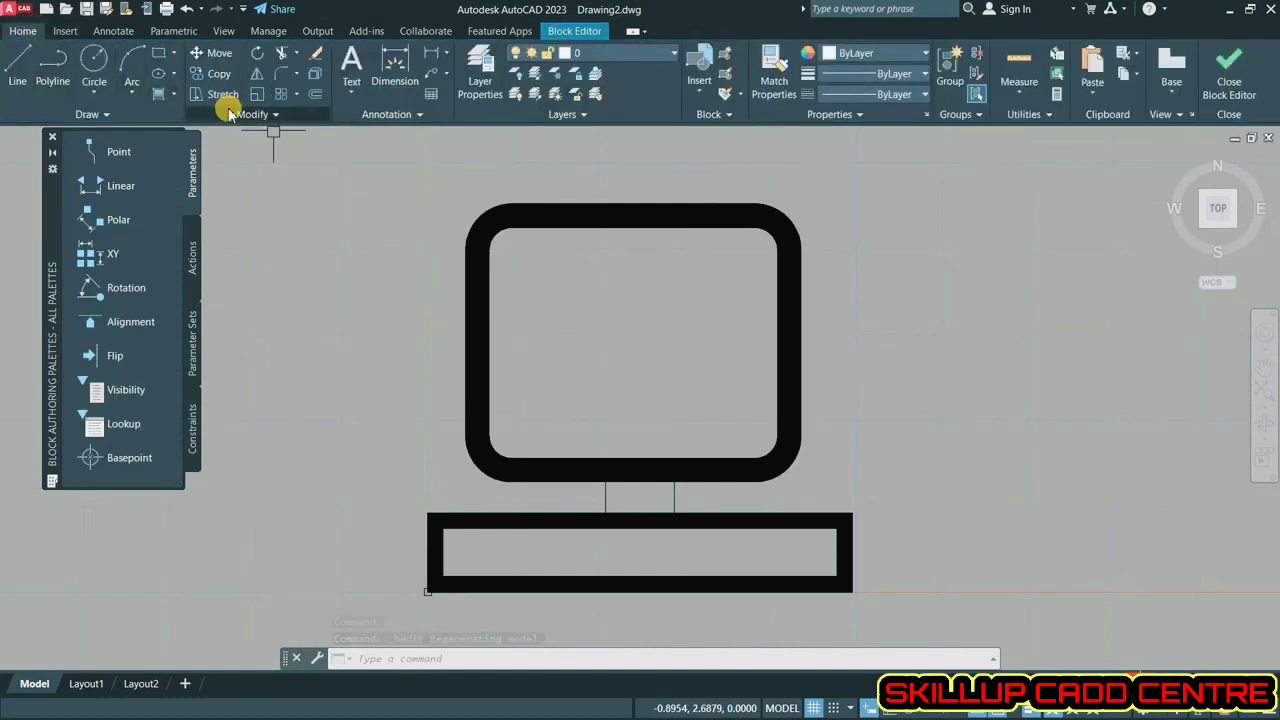
{"action": "left_click", "coordinate": [92, 70]}
{"action": "scroll", "coordinate": [625, 480], "scroll_direction": "up", "scroll_amount": 6}
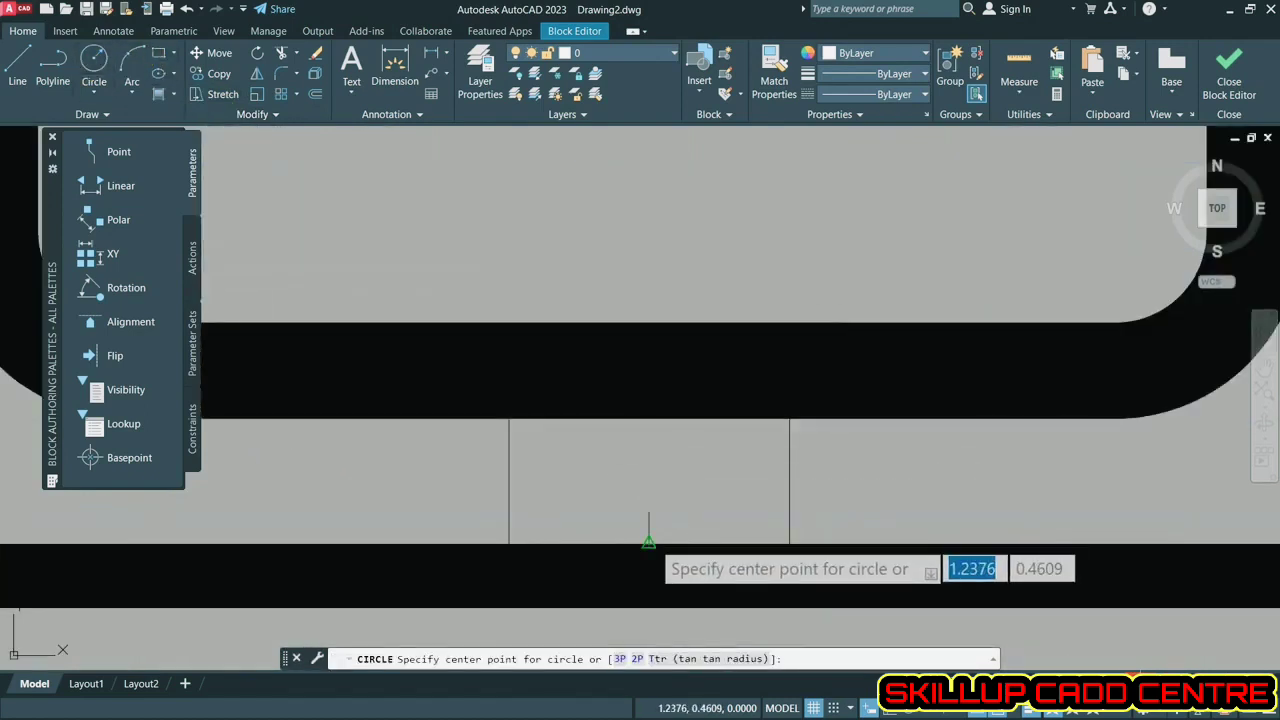
{"action": "left_click", "coordinate": [649, 488]}
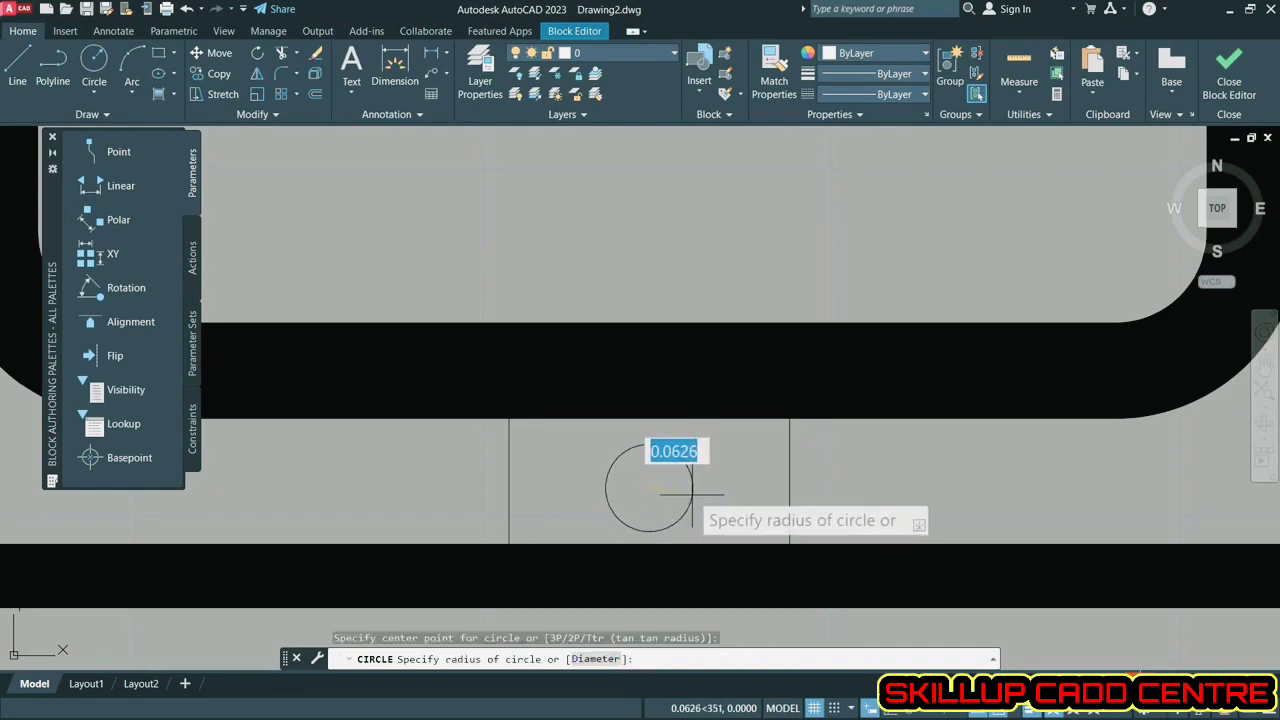
{"action": "left_click", "coordinate": [692, 500]}
{"action": "scroll", "coordinate": [571, 309], "scroll_direction": "down", "scroll_amount": 5}
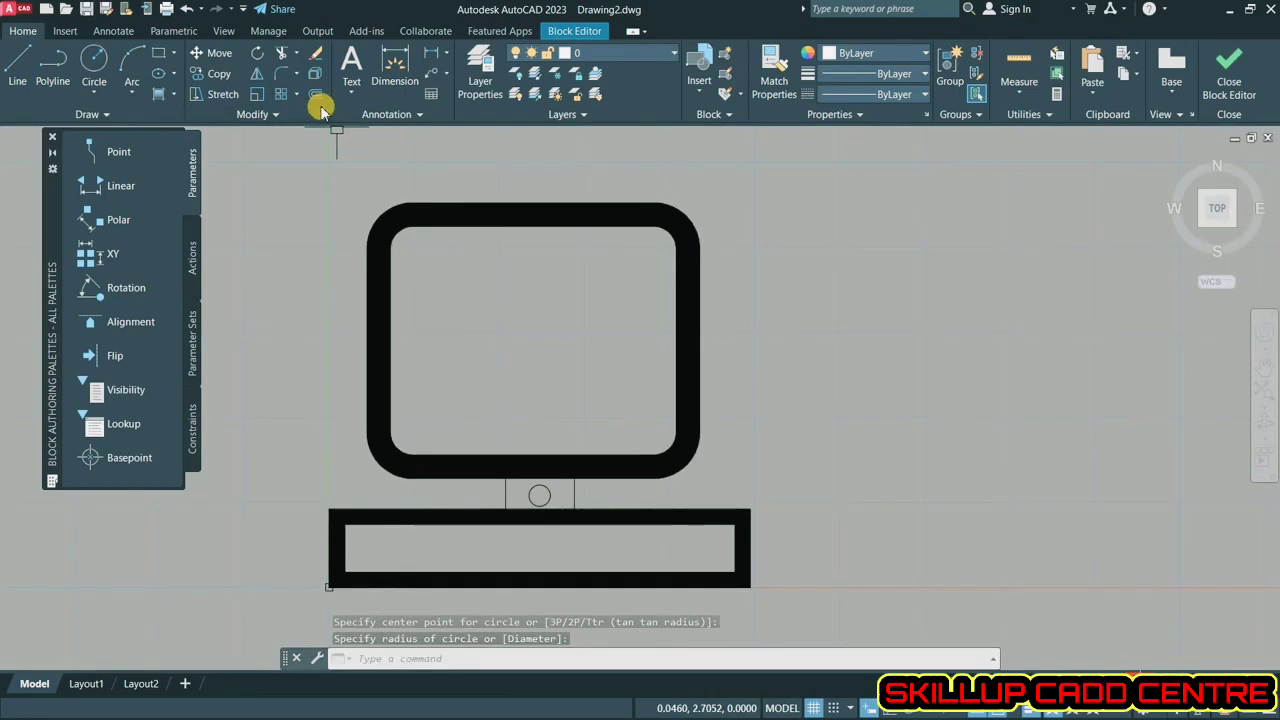
- Fill the small circle in the monitor's neck with a Solid hatch in the ByLayer color
{"action": "left_click", "coordinate": [172, 94]}
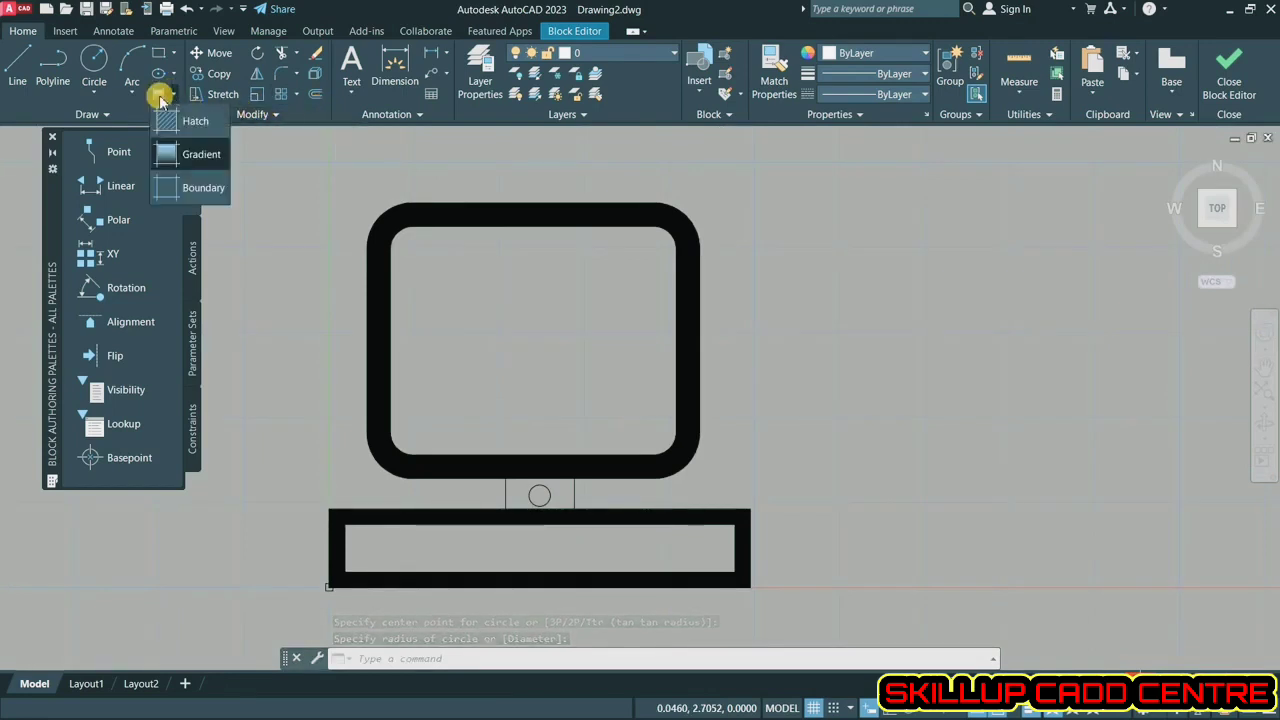
{"action": "left_click", "coordinate": [198, 157]}
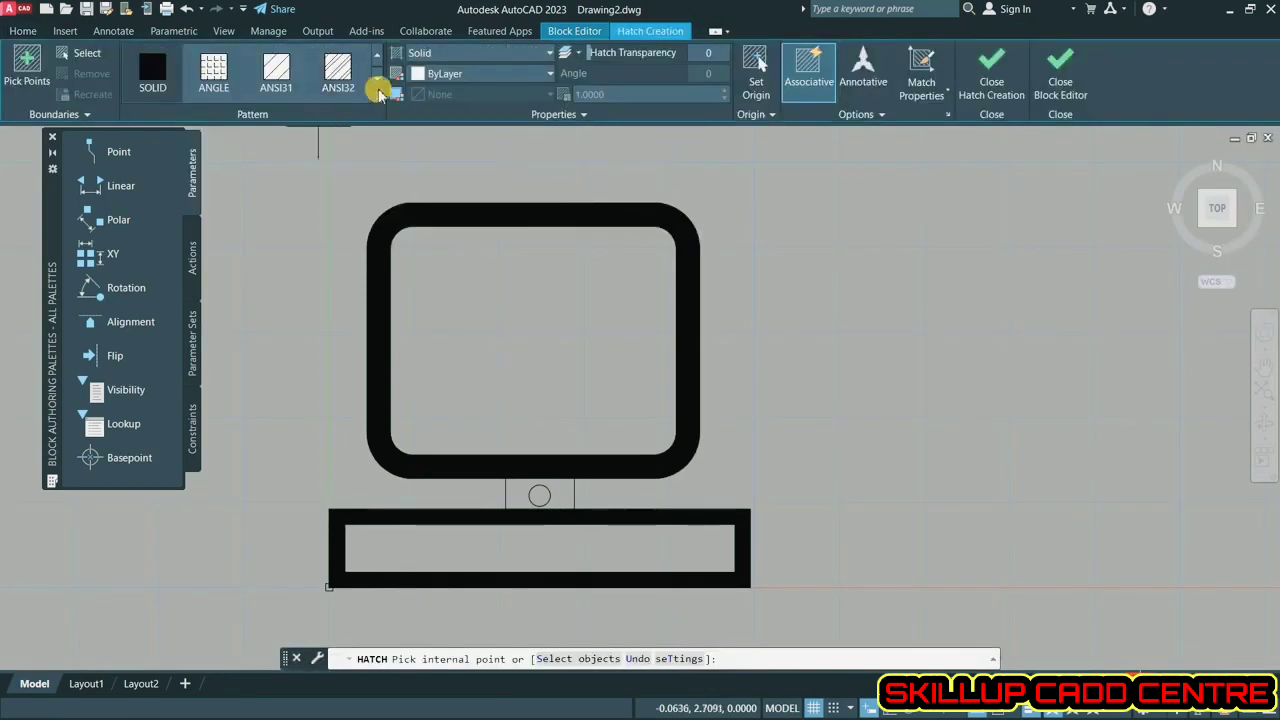
{"action": "left_click", "coordinate": [450, 55]}
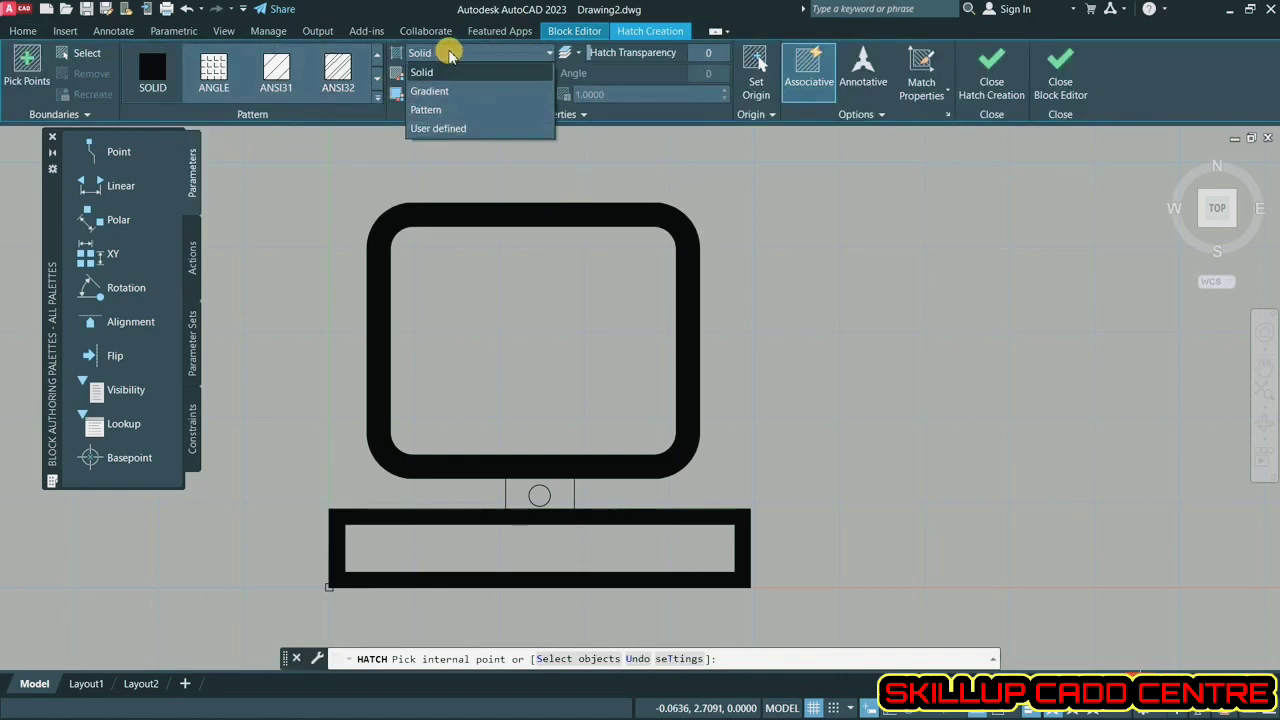
{"action": "left_click", "coordinate": [539, 497]}
{"action": "left_click", "coordinate": [650, 378]}
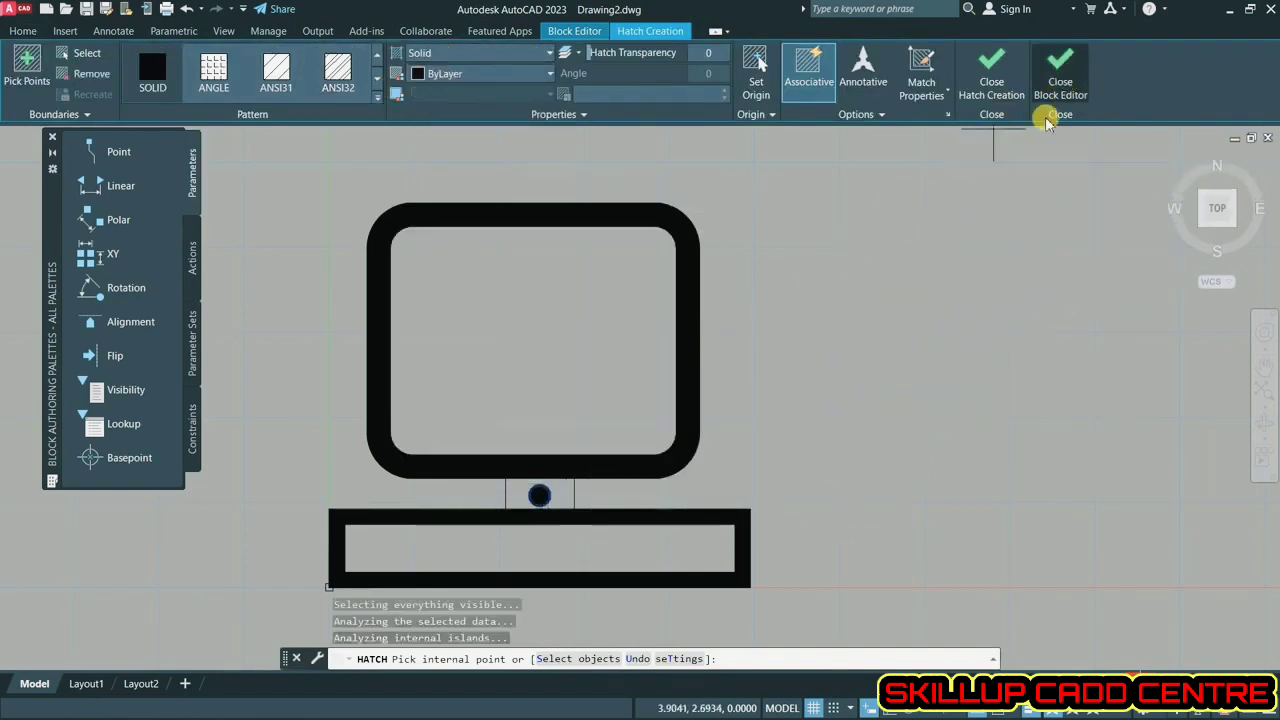
{"action": "right_click", "coordinate": [943, 237]}
{"action": "left_click", "coordinate": [980, 248]}
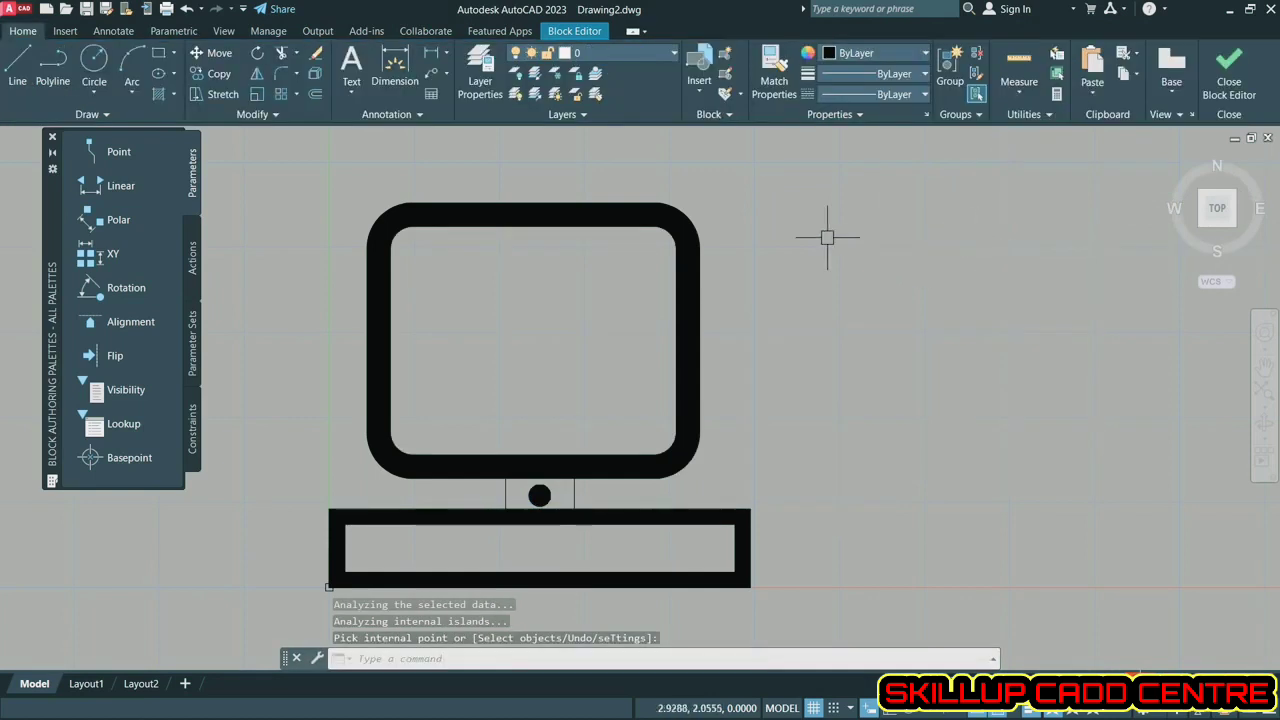
- Fill the monitor screen and the inside of the base with a Solid hatch in green 88,186,72
{"action": "left_click", "coordinate": [162, 95]}
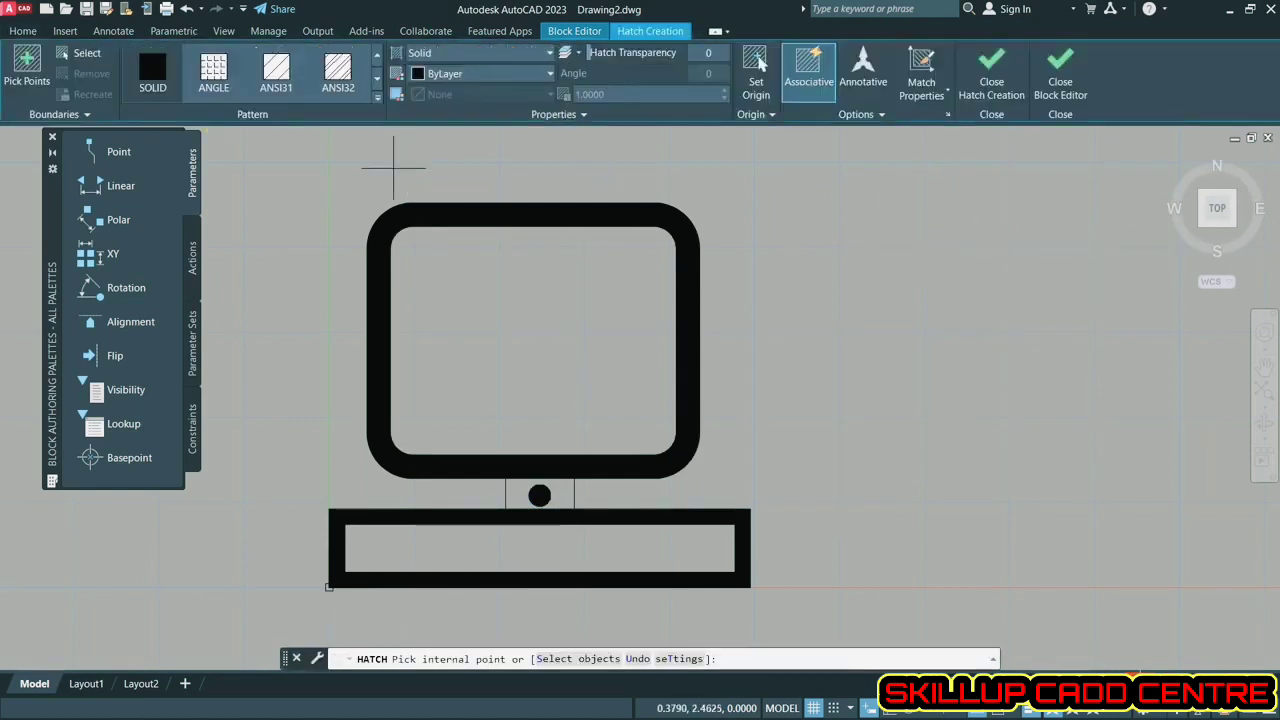
{"action": "left_click", "coordinate": [455, 73]}
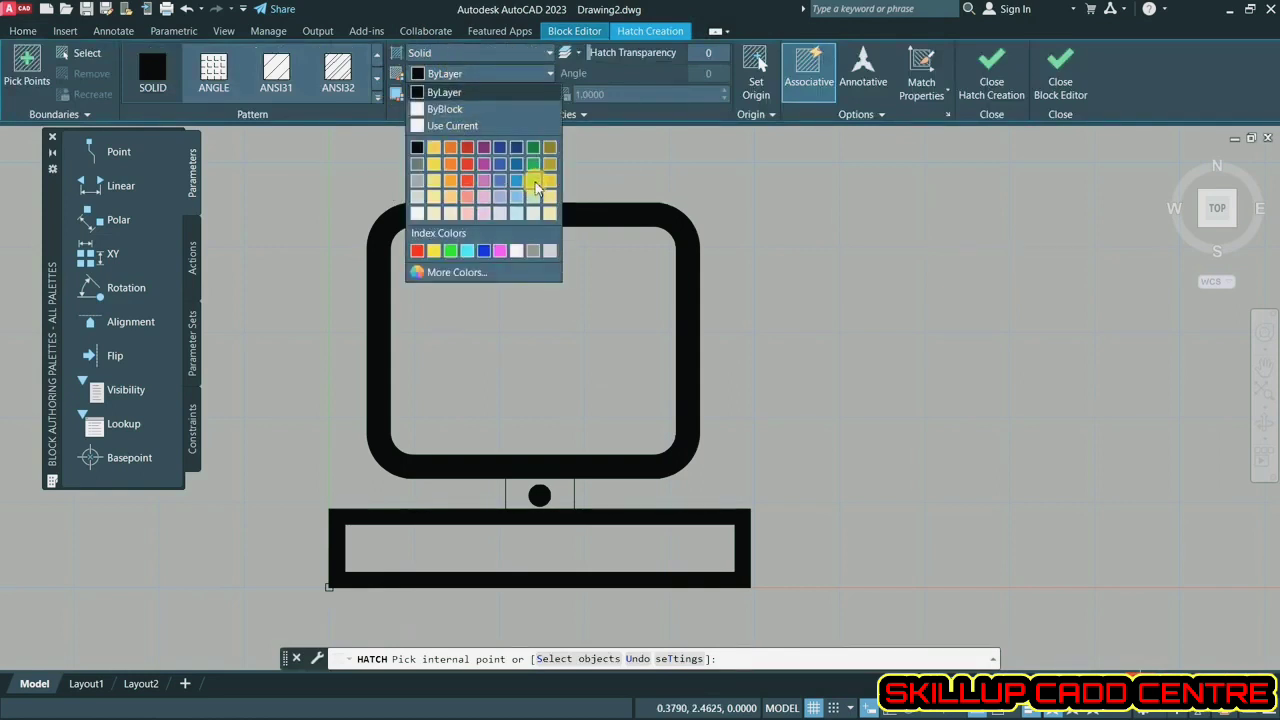
{"action": "left_click", "coordinate": [533, 180]}
{"action": "left_click", "coordinate": [545, 305]}
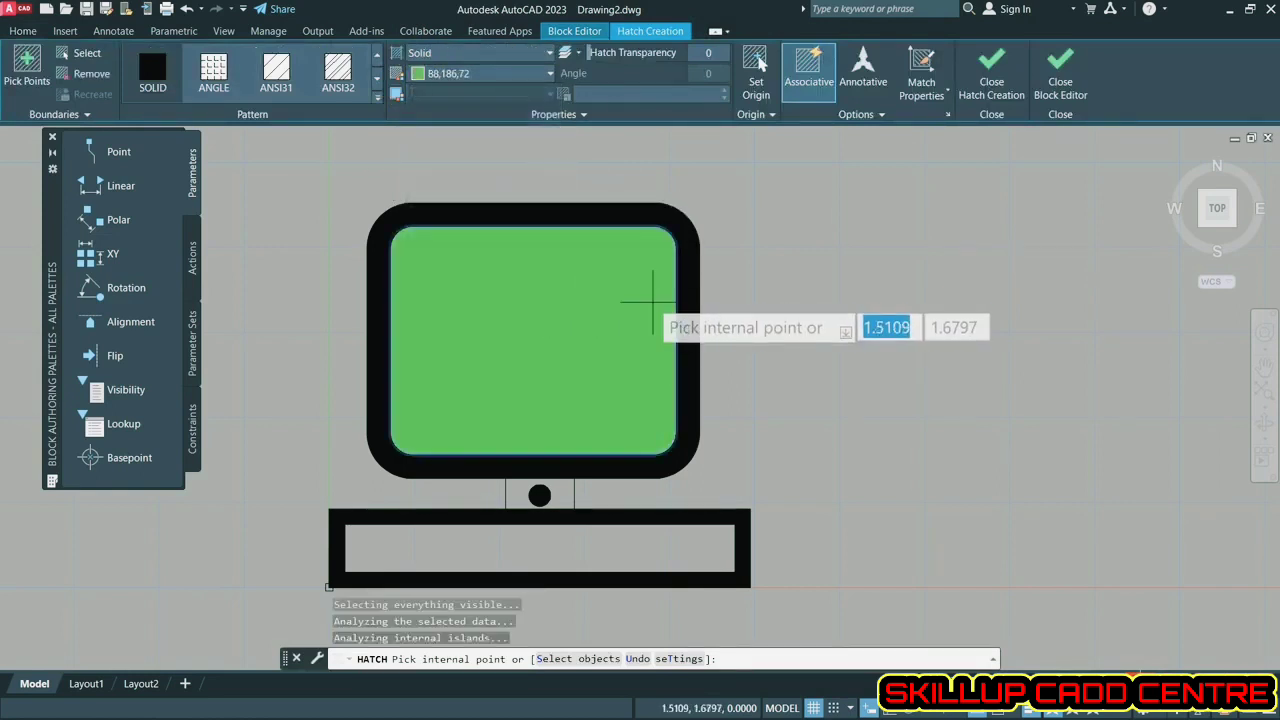
{"action": "left_click", "coordinate": [642, 535]}
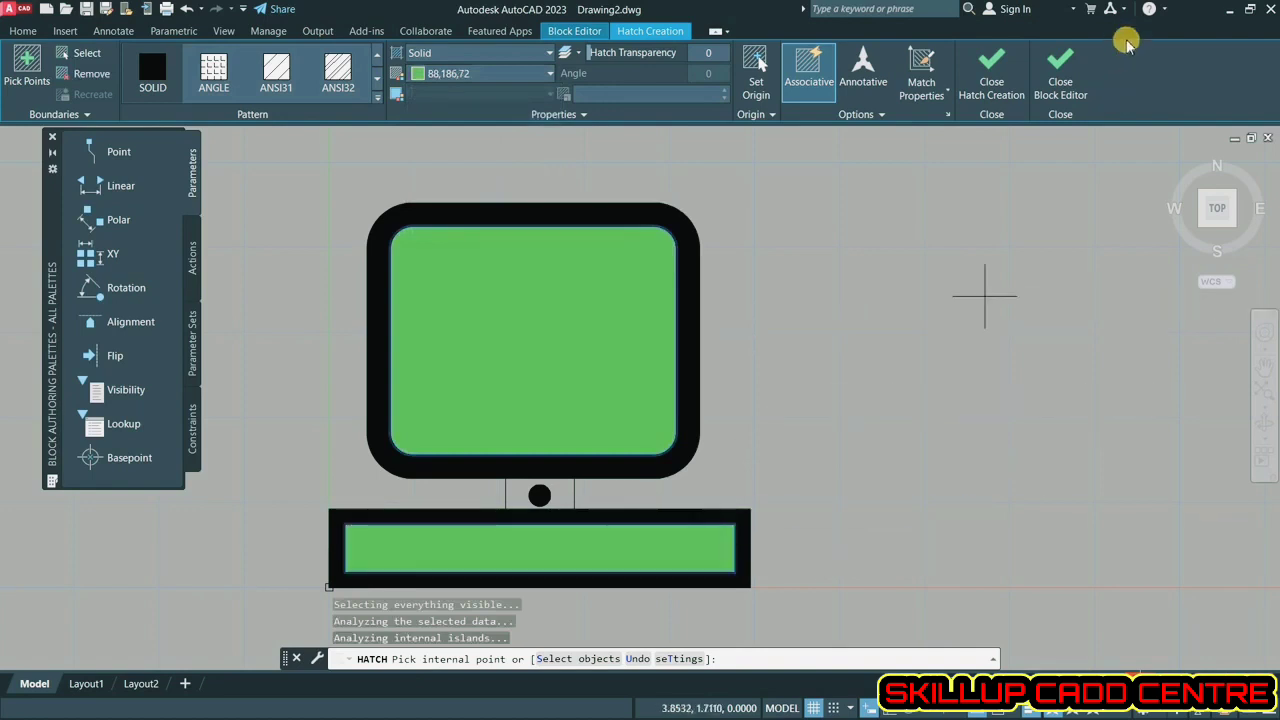
- Close the Block Editor, saving the circle and green fills to the PC block
{"action": "left_click", "coordinate": [1060, 70]}
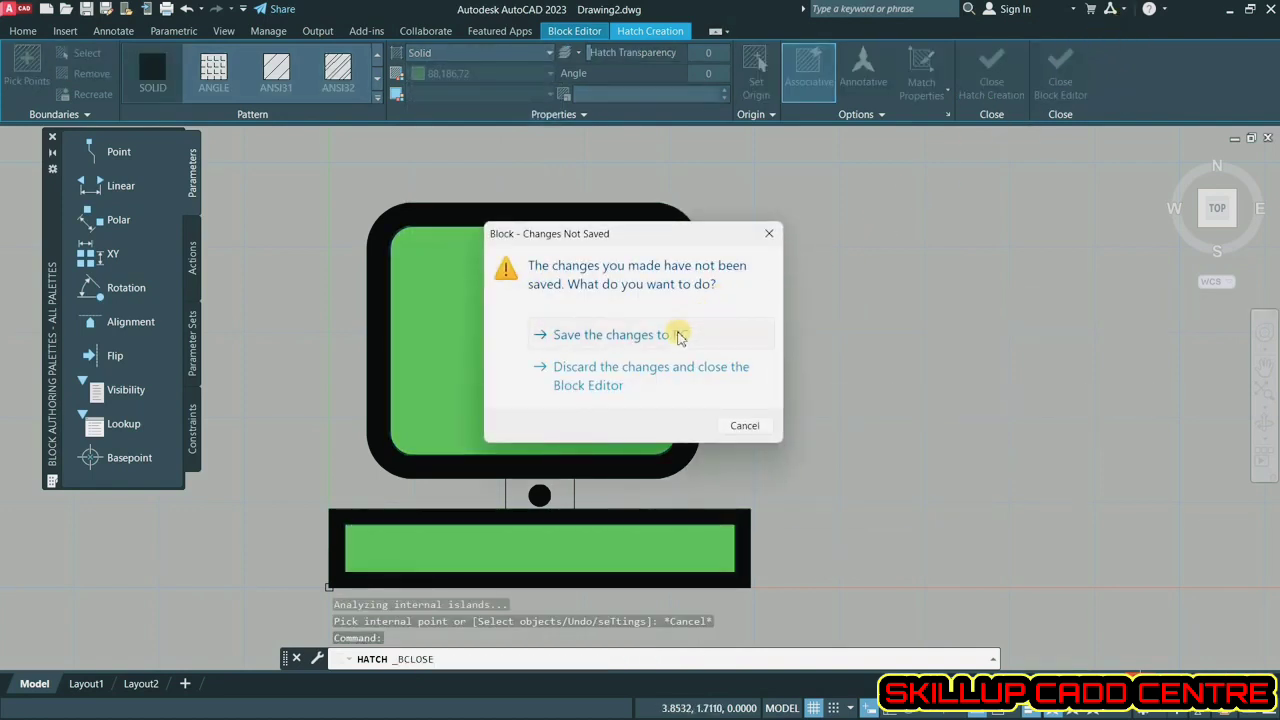
{"action": "left_click", "coordinate": [678, 337]}
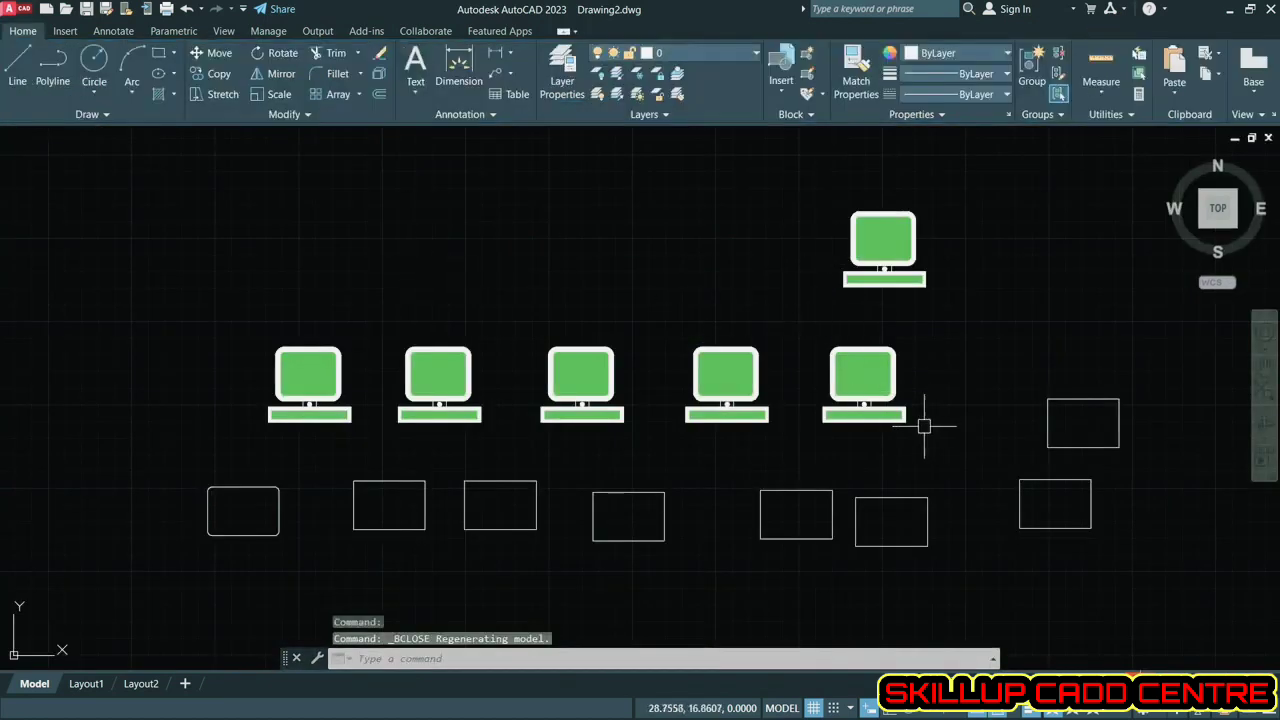
- Check the updated computer blocks and the plain rectangles in Layout1, then return to model space
{"action": "left_click", "coordinate": [86, 683]}
{"action": "scroll", "coordinate": [498, 441], "scroll_direction": "up", "scroll_amount": 3}
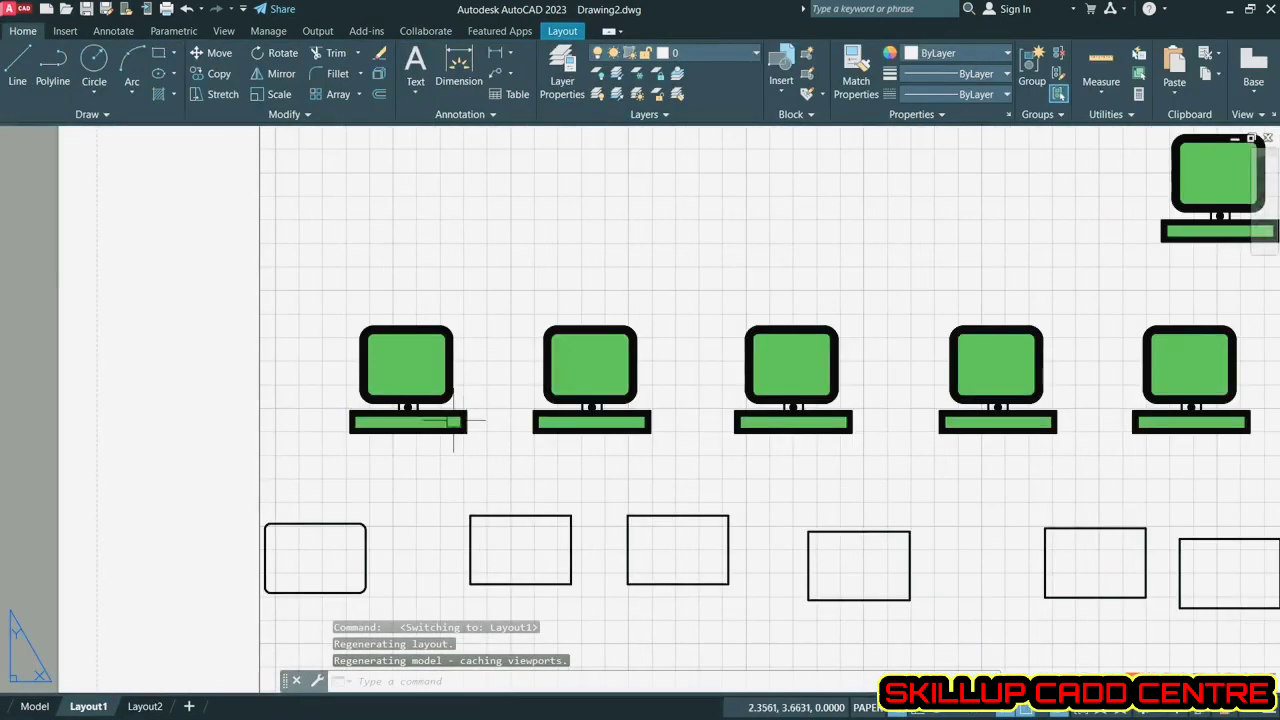
{"action": "scroll", "coordinate": [619, 357], "scroll_direction": "down", "scroll_amount": 2}
{"action": "middle_click_drag", "start_coordinate": [849, 360], "coordinate": [669, 362]}
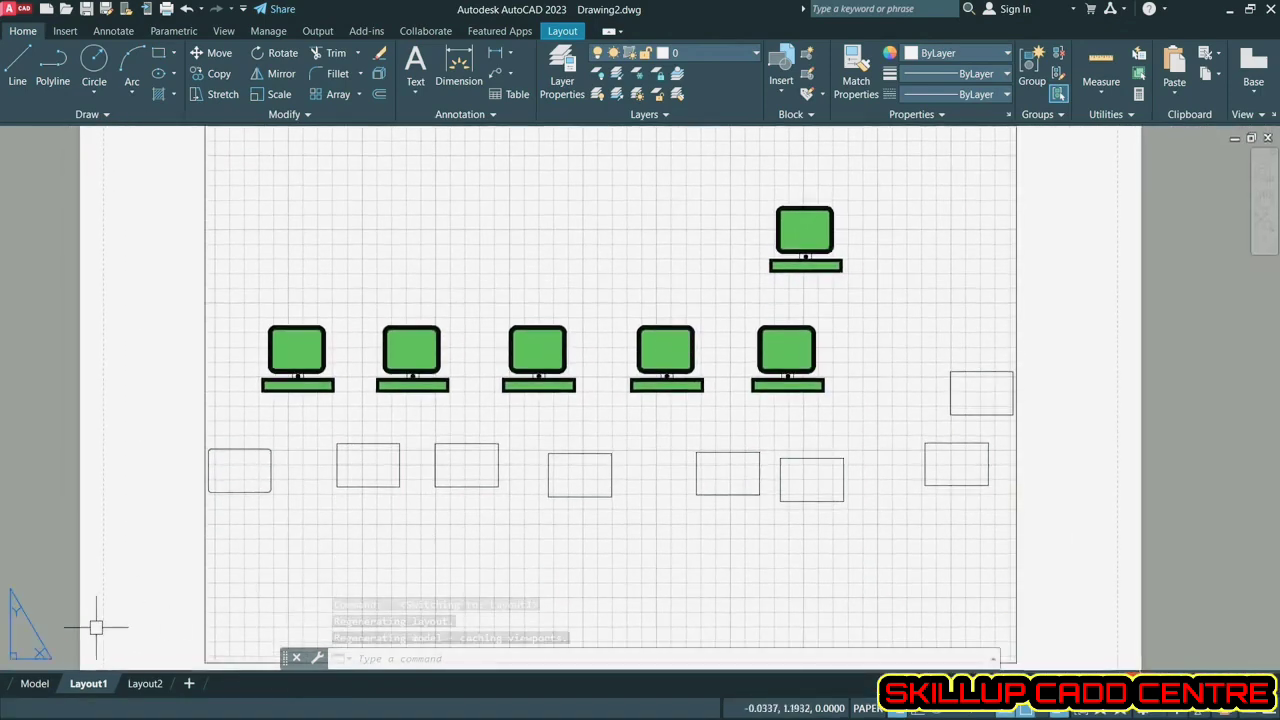
{"action": "left_click", "coordinate": [35, 683]}
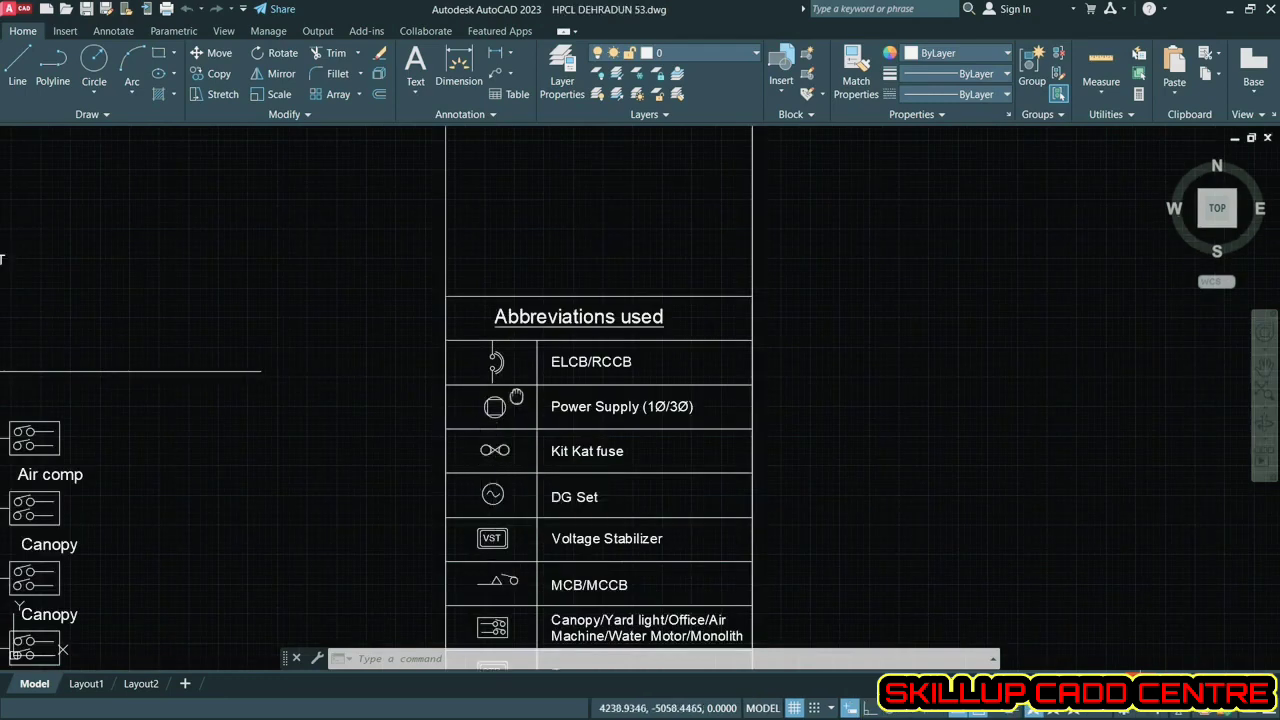
- Examine the symbols in the Abbreviations used table of HPCL DEHRADUN 53.dwg, from ELCB/RCCB down to Change over Switch
{"action": "middle_click_drag", "start_coordinate": [516, 397], "coordinate": [500, 292]}
{"action": "scroll", "coordinate": [490, 265], "scroll_direction": "up", "scroll_amount": 2}
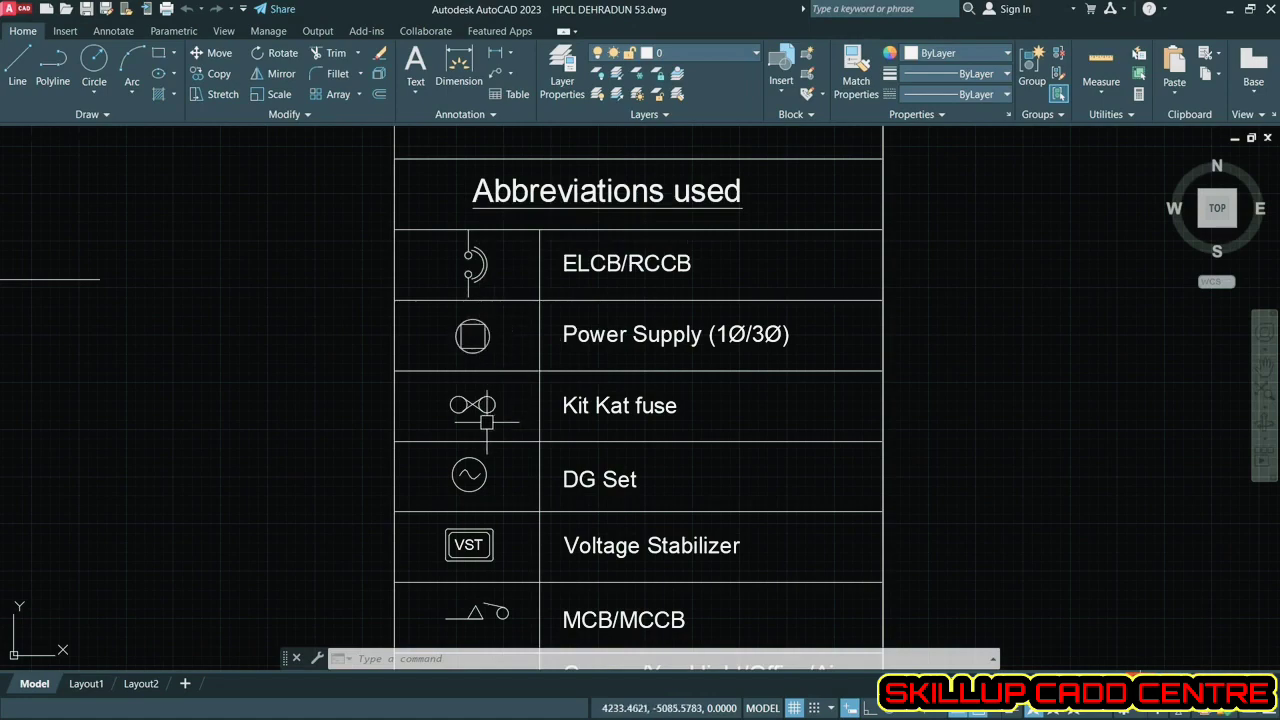
{"action": "middle_click_drag", "start_coordinate": [485, 406], "coordinate": [482, 299]}
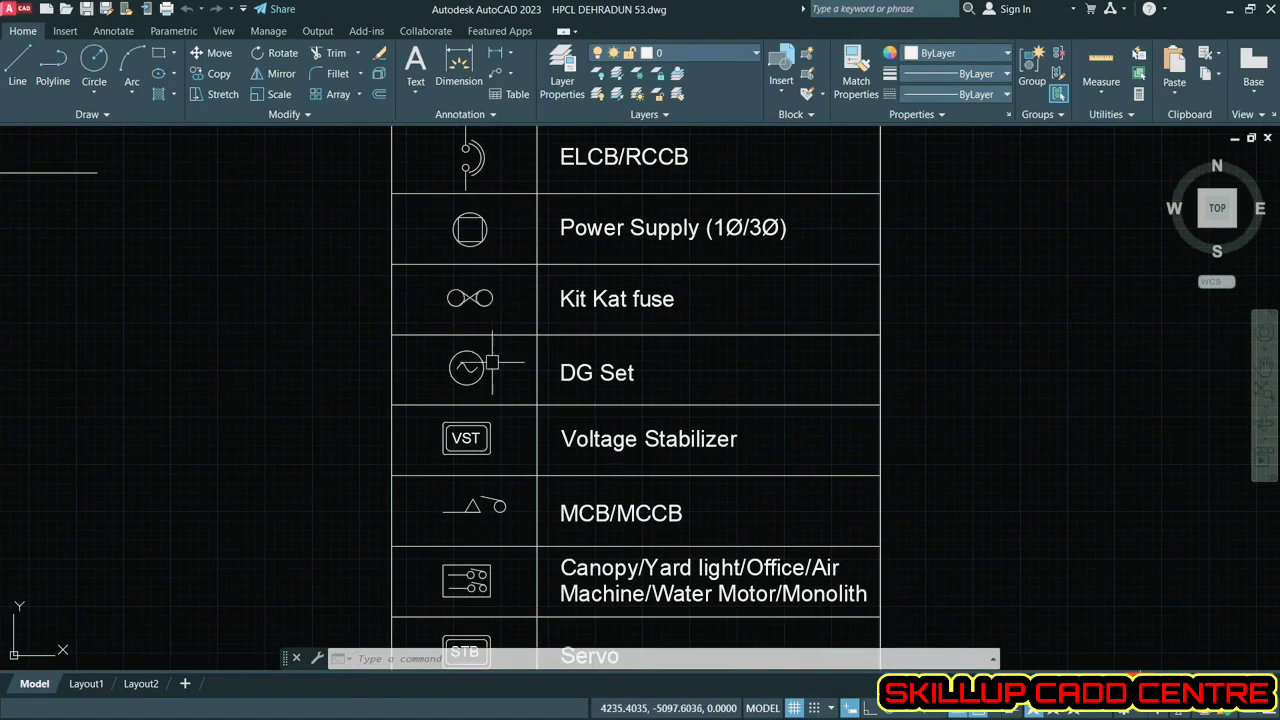
{"action": "scroll", "coordinate": [463, 362], "scroll_direction": "down", "scroll_amount": 2}
{"action": "scroll", "coordinate": [463, 362], "scroll_direction": "up", "scroll_amount": 2}
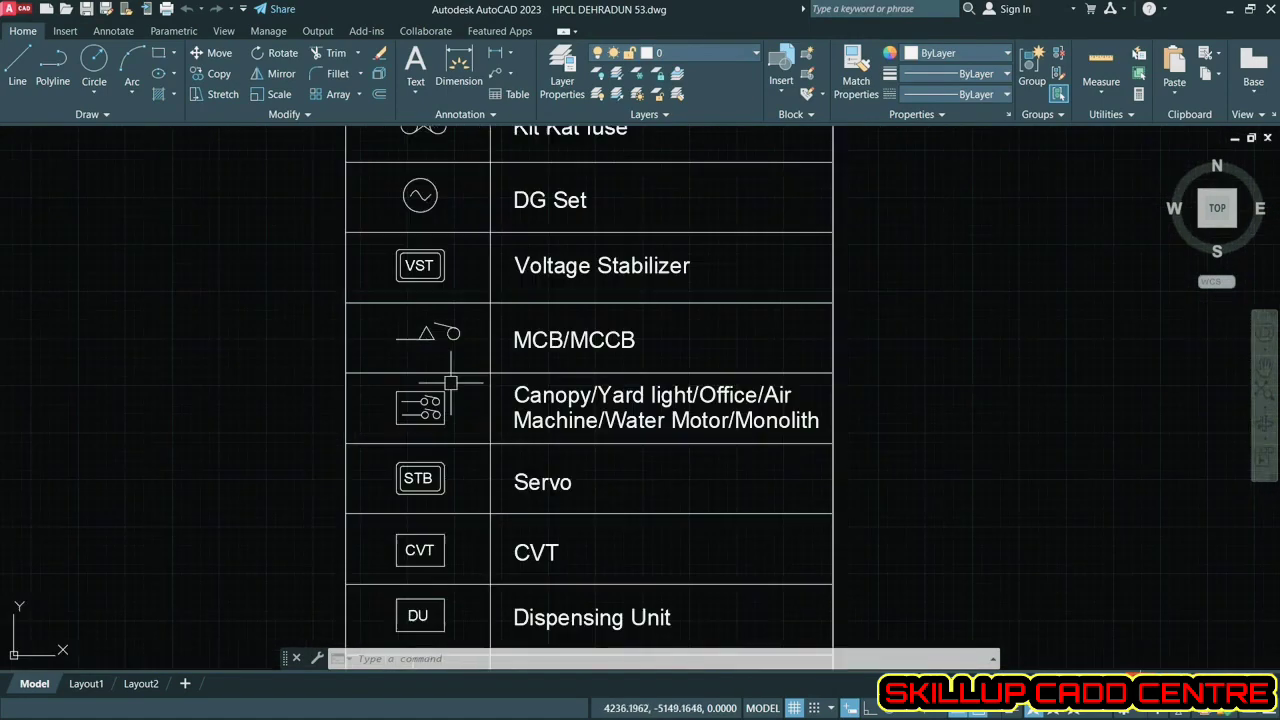
{"action": "middle_click_drag", "start_coordinate": [417, 406], "coordinate": [420, 303]}
{"action": "scroll", "coordinate": [466, 330], "scroll_direction": "up", "scroll_amount": 1}
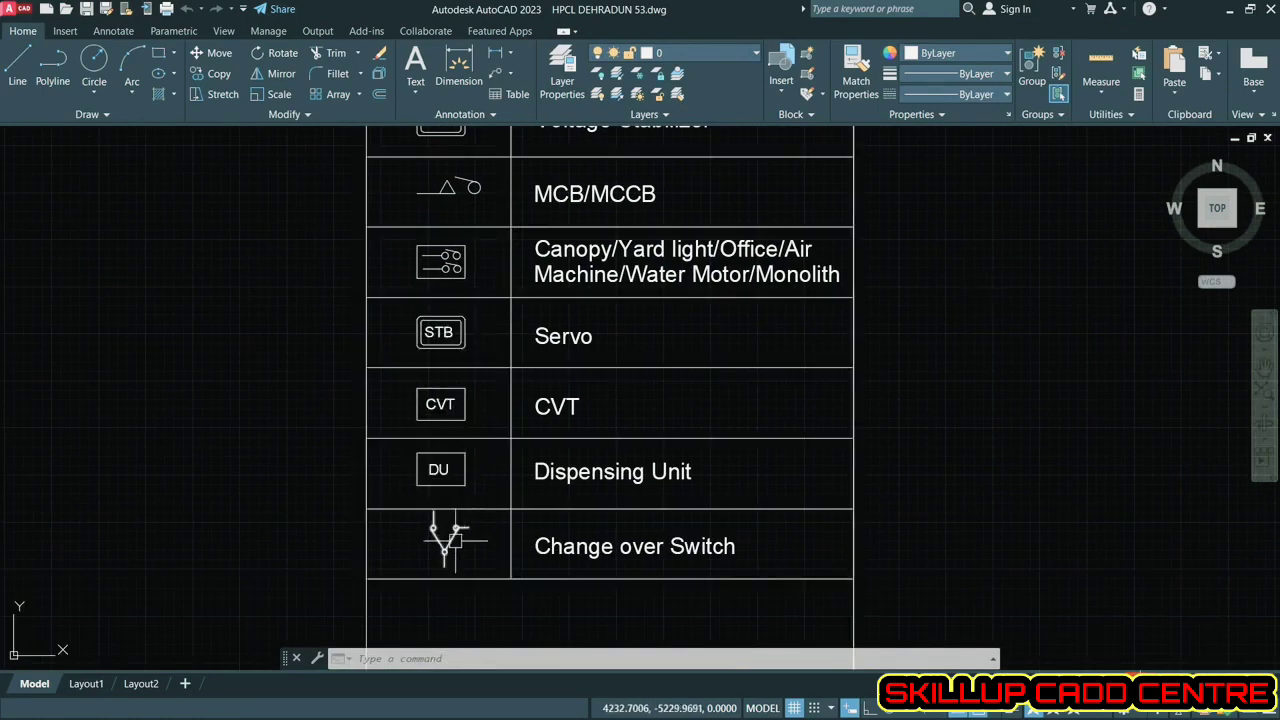
- Examine how the legend symbols are reused in the electrical diagram, including the branch breakers, change over switch, DG set and MCCB
{"action": "middle_click_drag", "start_coordinate": [437, 466], "coordinate": [960, 555]}
{"action": "scroll", "coordinate": [765, 515], "scroll_direction": "down", "scroll_amount": 2}
{"action": "scroll", "coordinate": [482, 351], "scroll_direction": "up", "scroll_amount": 3}
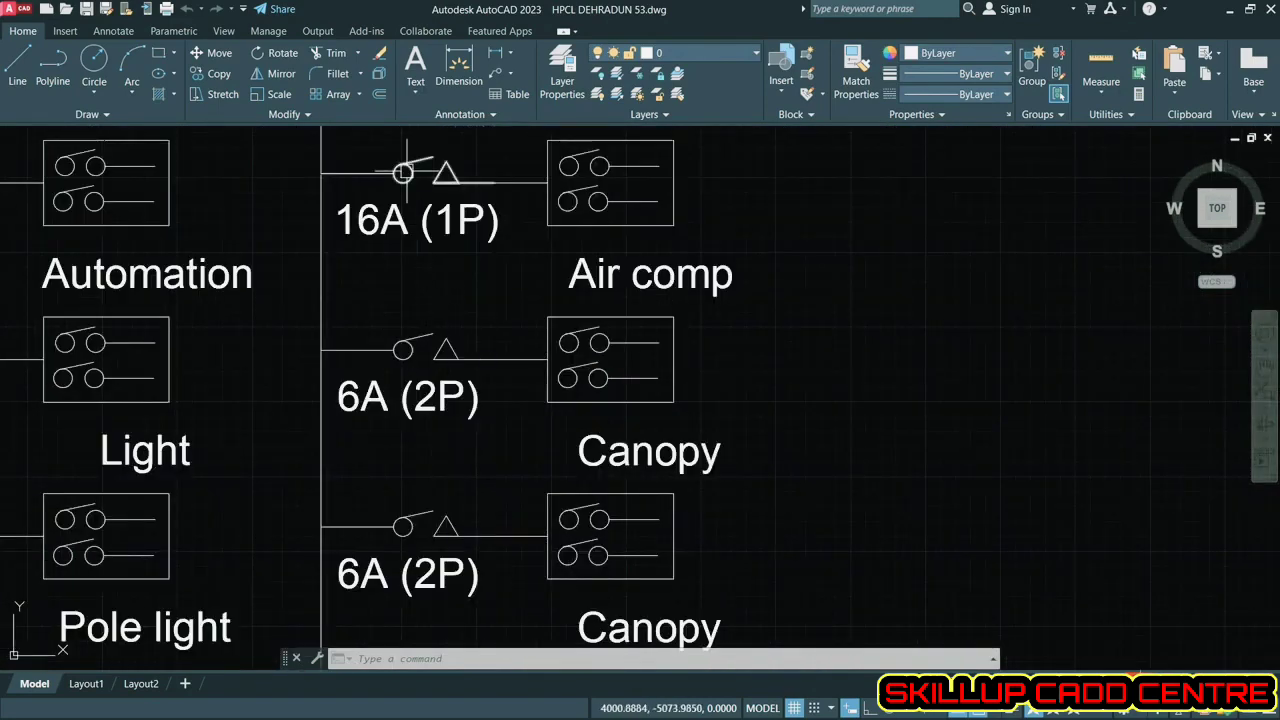
{"action": "scroll", "coordinate": [455, 260], "scroll_direction": "down", "scroll_amount": 3}
{"action": "middle_click_drag", "start_coordinate": [455, 260], "coordinate": [543, 490]}
{"action": "scroll", "coordinate": [499, 245], "scroll_direction": "up", "scroll_amount": 5}
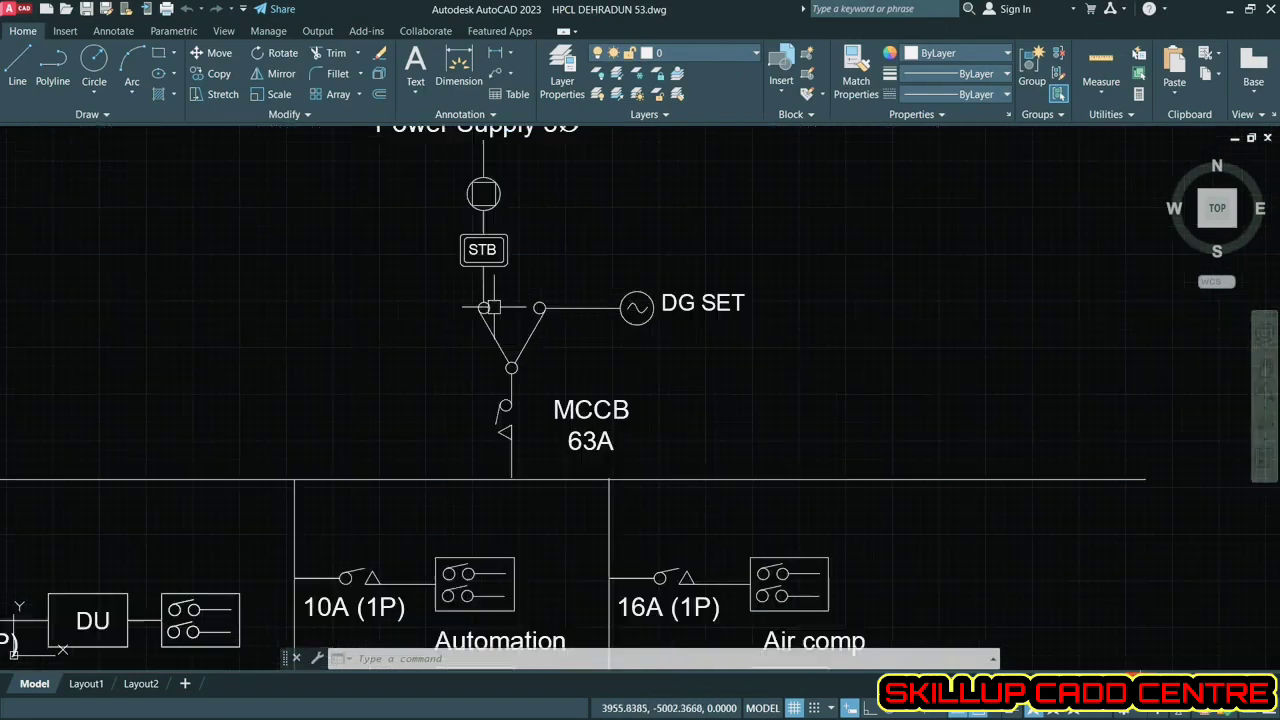
{"action": "mouse_move", "coordinate": [499, 245]}
{"action": "middle_mouse_down"}
{"action": "mouse_move", "coordinate": [486, 340]}
{"action": "mouse_move", "coordinate": [551, 452]}
{"action": "middle_mouse_up"}
{"action": "middle_click_drag", "start_coordinate": [634, 457], "coordinate": [630, 294]}
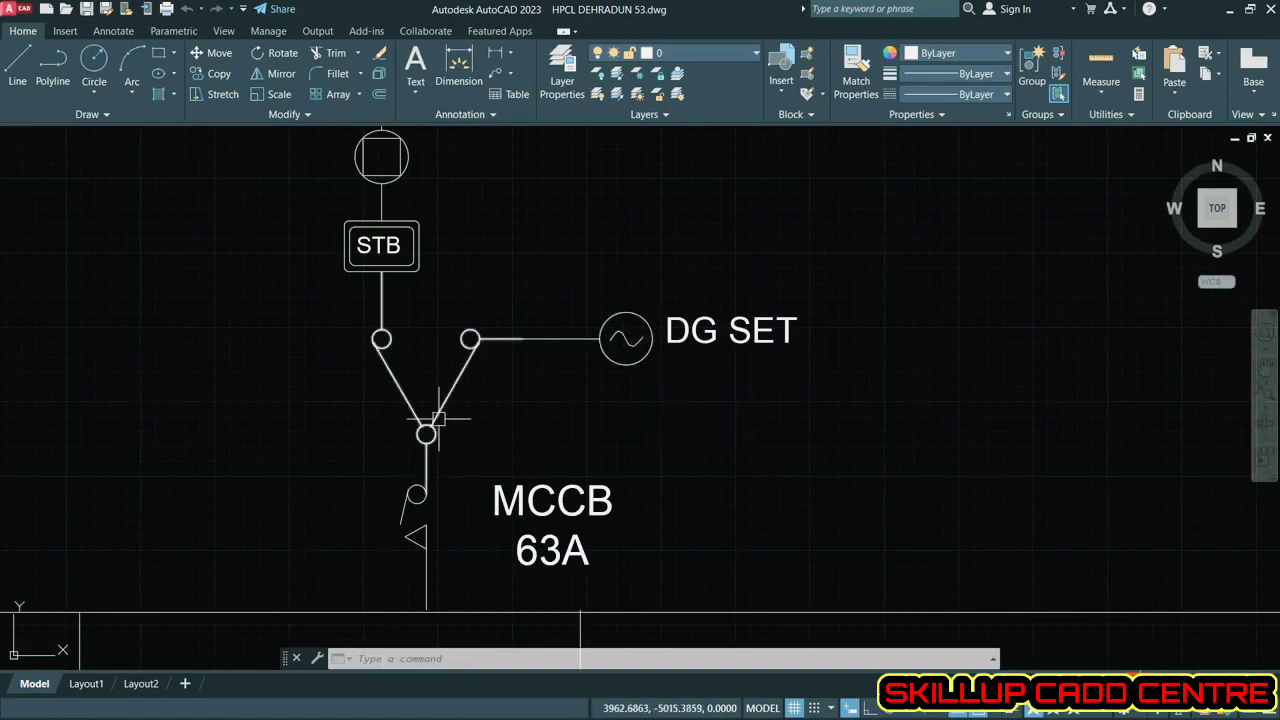
{"action": "scroll", "coordinate": [438, 418], "scroll_direction": "down", "scroll_amount": 3}
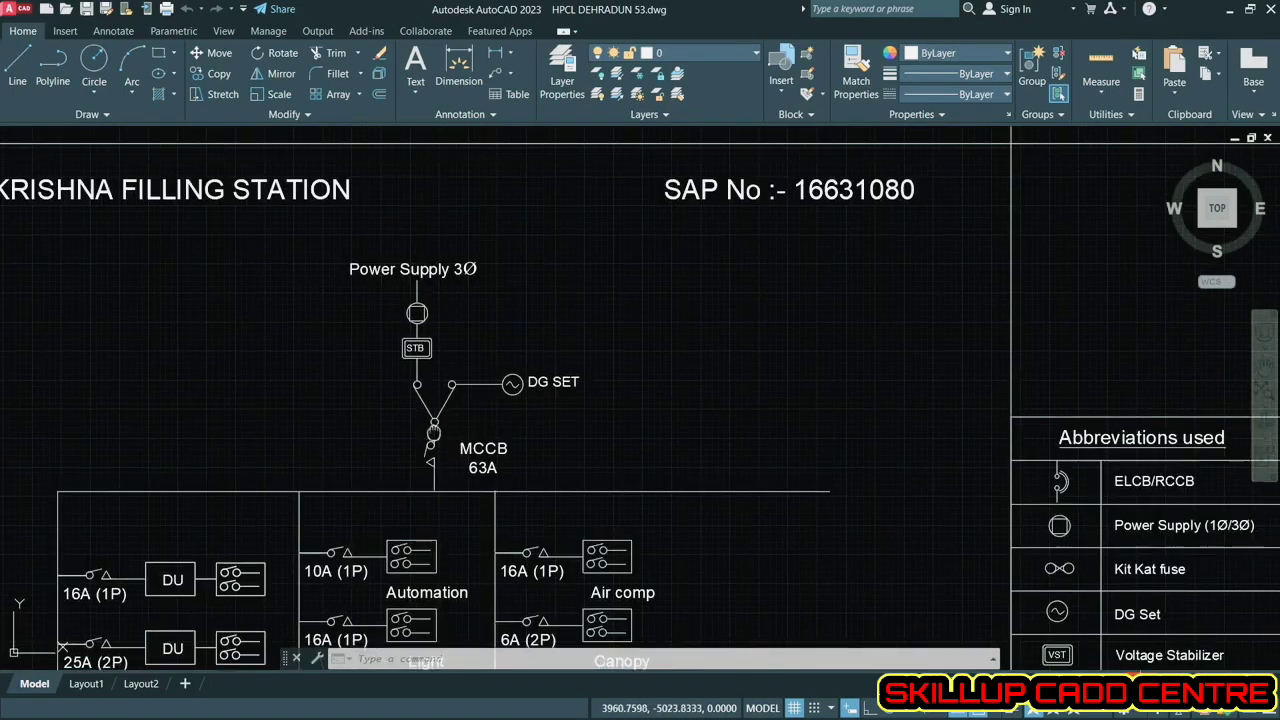
{"action": "middle_click_drag", "start_coordinate": [411, 433], "coordinate": [444, 245]}
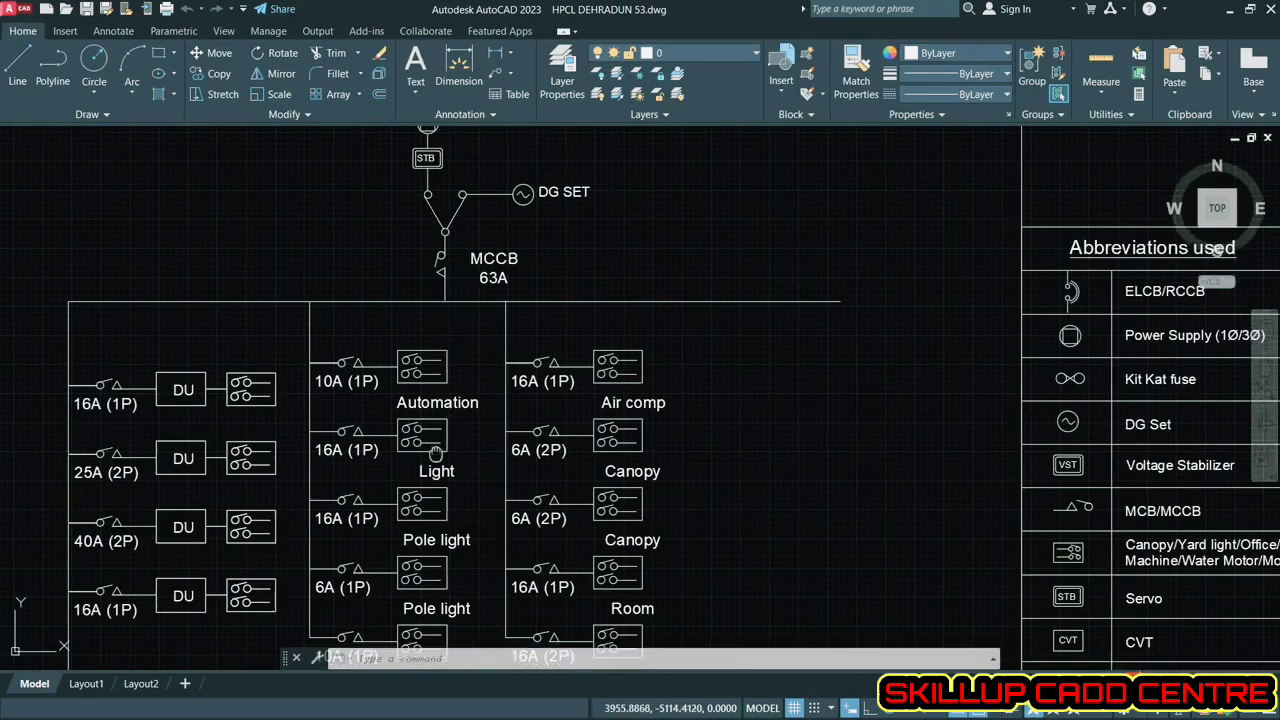
{"action": "mouse_move", "coordinate": [437, 456]}
{"action": "middle_mouse_down"}
{"action": "mouse_move", "coordinate": [384, 287]}
{"action": "mouse_move", "coordinate": [392, 341]}
{"action": "mouse_move", "coordinate": [288, 355]}
{"action": "middle_mouse_up"}
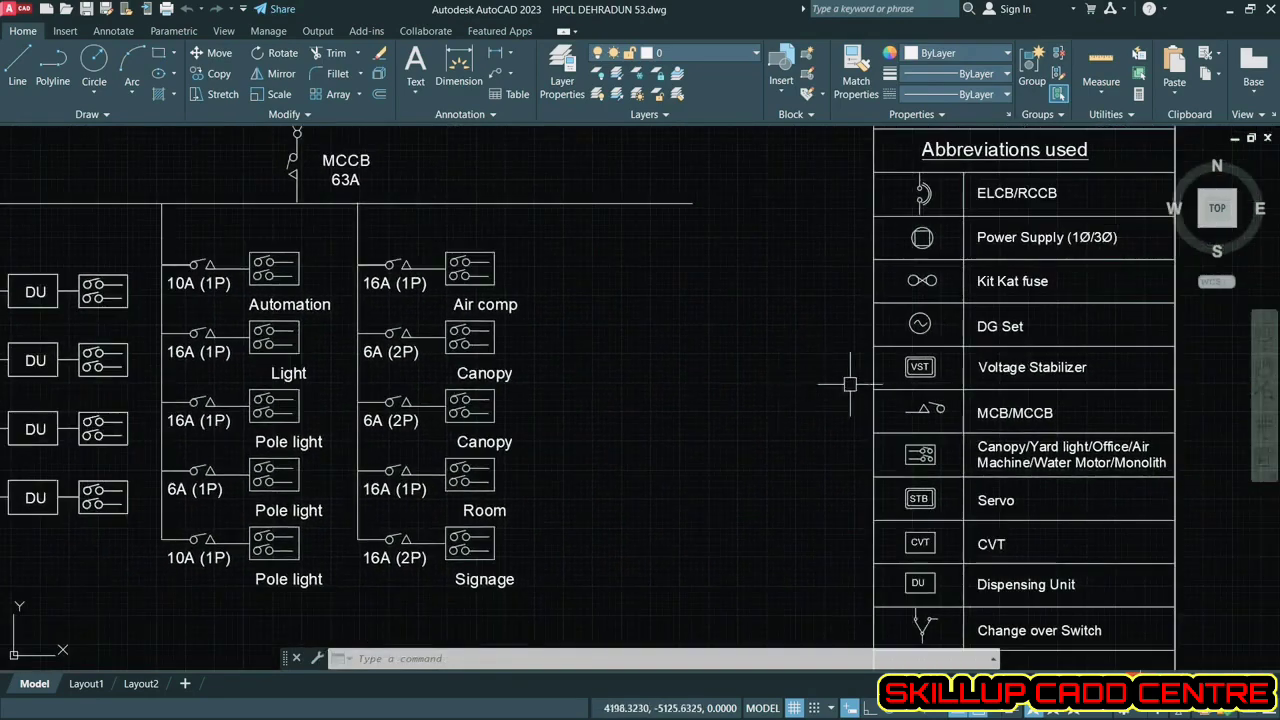
{"action": "mouse_move", "coordinate": [608, 323]}
{"action": "middle_mouse_down"}
{"action": "mouse_move", "coordinate": [663, 429]}
{"action": "mouse_move", "coordinate": [725, 465]}
{"action": "middle_mouse_up"}
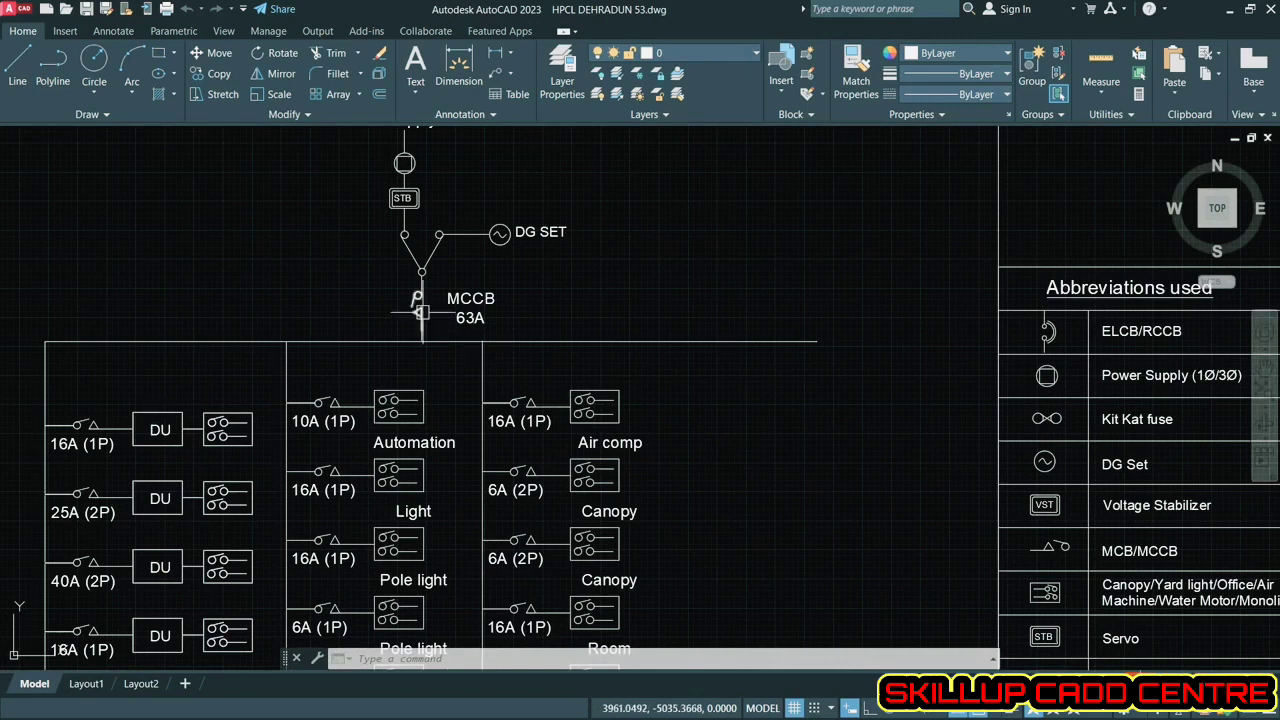
- Check the object type of the 63A MCCB symbol and the ELCB/RCCB legend symbol, and review the repeated symbols in the branch circuits
{"action": "mouse_move", "coordinate": [421, 313]}
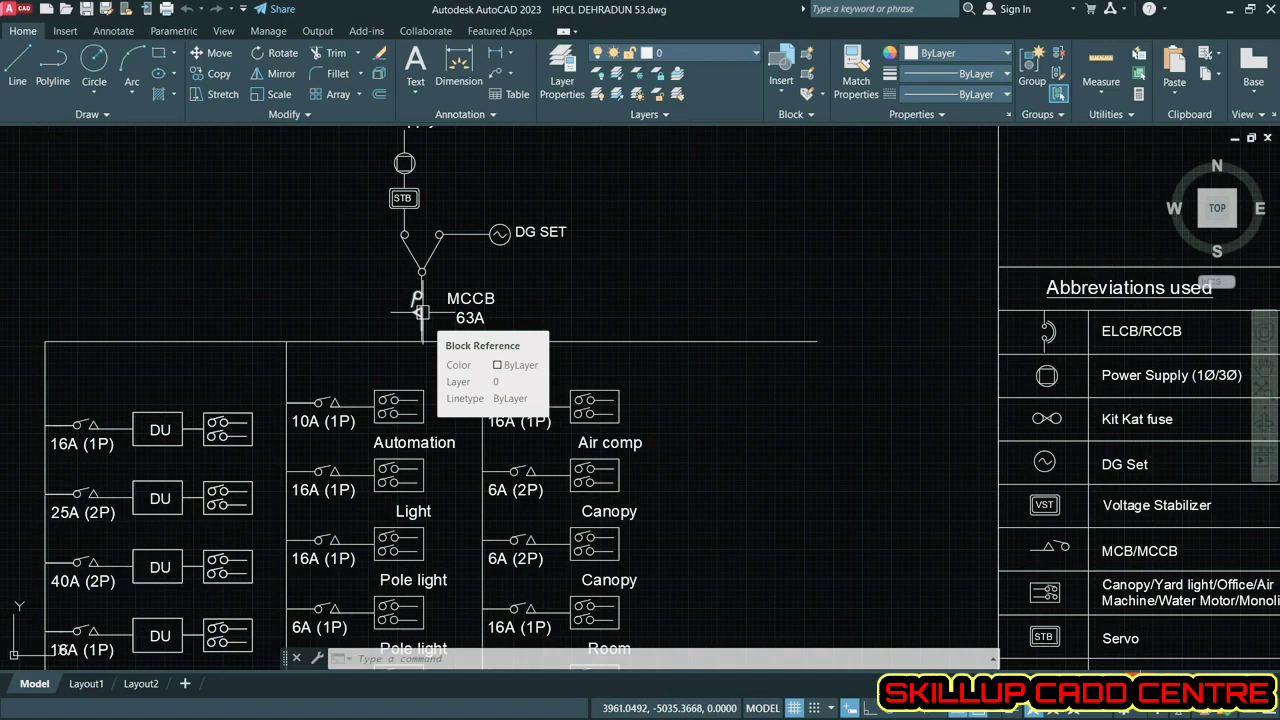
{"action": "mouse_move", "coordinate": [906, 368]}
{"action": "middle_mouse_down"}
{"action": "mouse_move", "coordinate": [883, 366]}
{"action": "mouse_move", "coordinate": [798, 270]}
{"action": "mouse_move", "coordinate": [750, 270]}
{"action": "middle_mouse_up"}
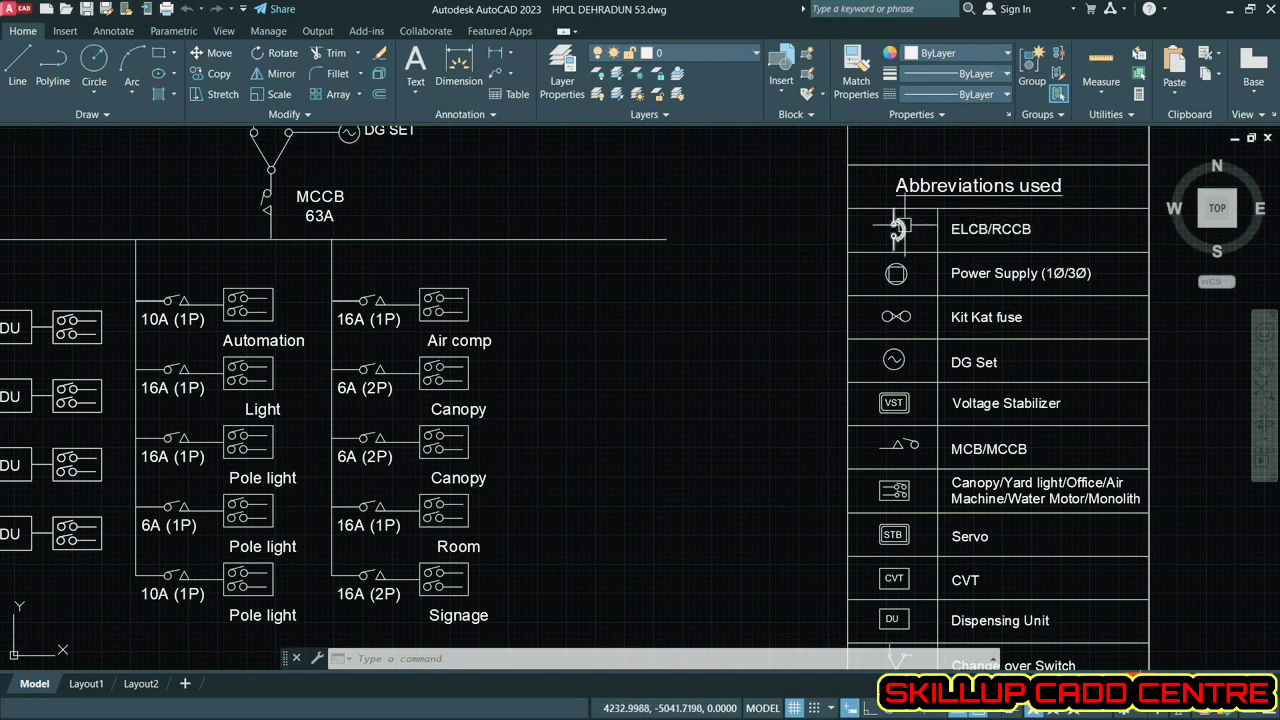
{"action": "mouse_move", "coordinate": [899, 229]}
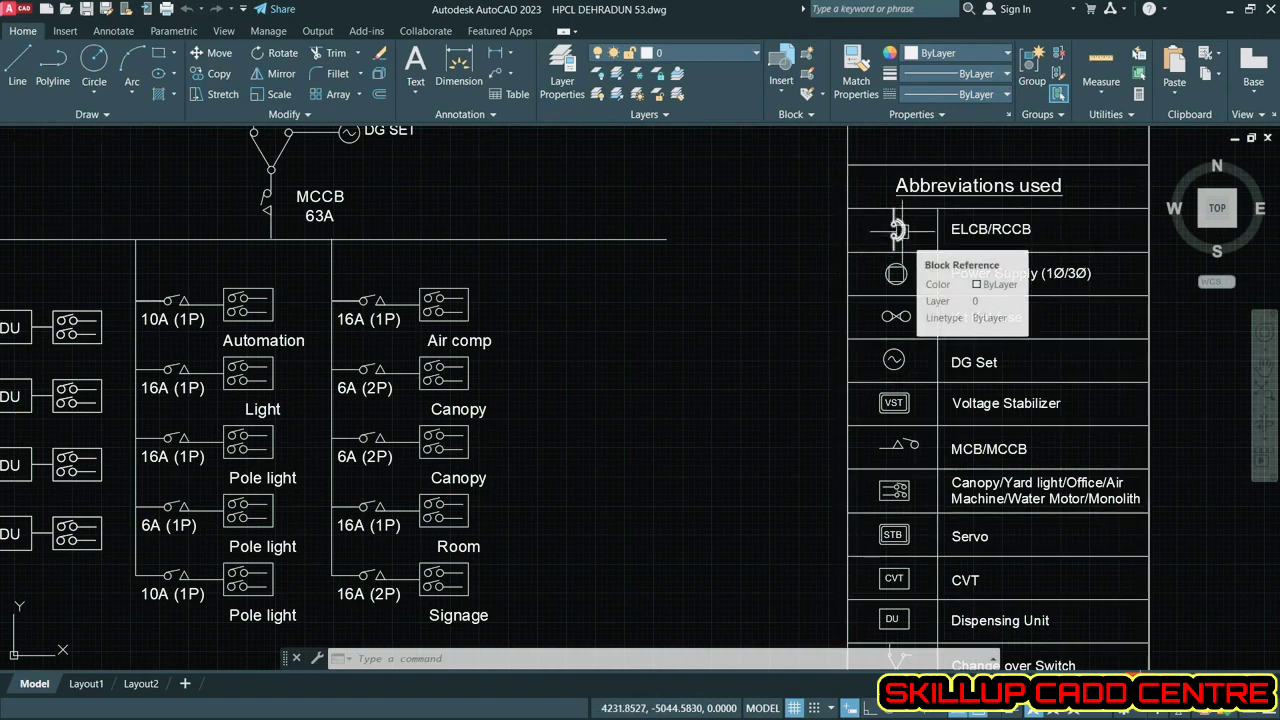
{"action": "mouse_move", "coordinate": [326, 312]}
{"action": "middle_mouse_down"}
{"action": "mouse_move", "coordinate": [420, 340]}
{"action": "mouse_move", "coordinate": [482, 456]}
{"action": "middle_mouse_up"}
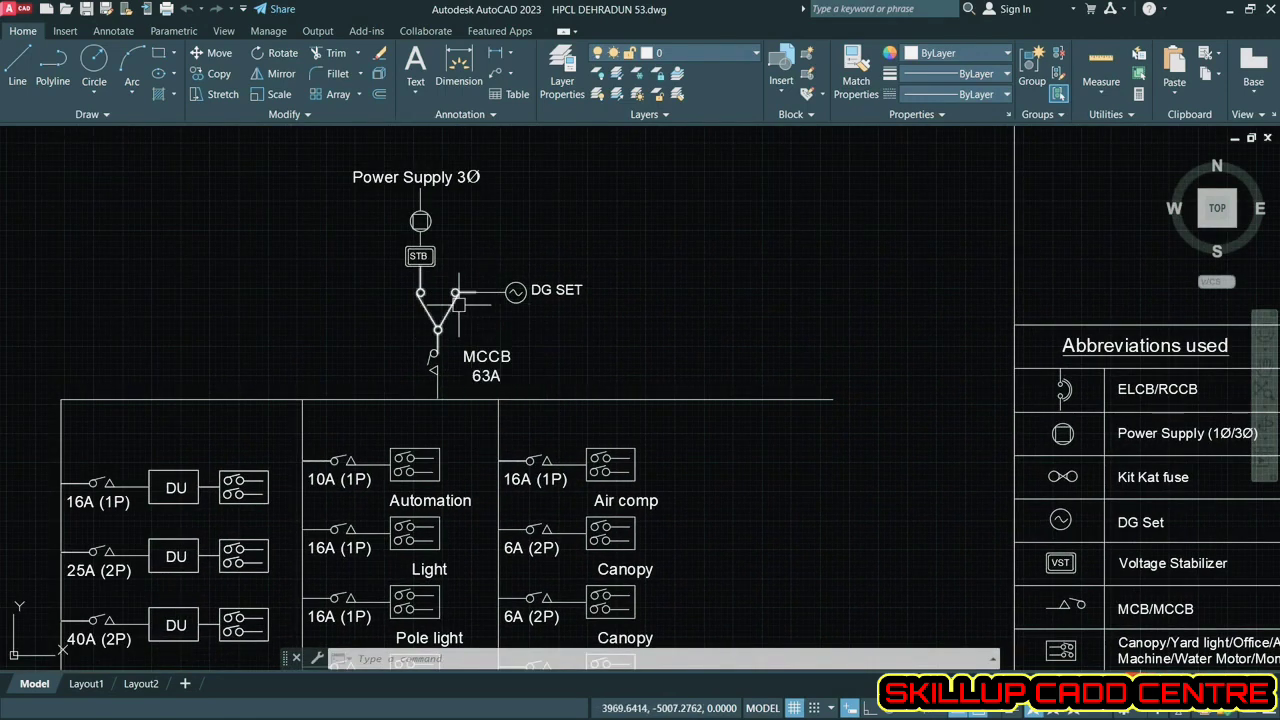
{"action": "middle_click_drag", "start_coordinate": [485, 466], "coordinate": [480, 296]}
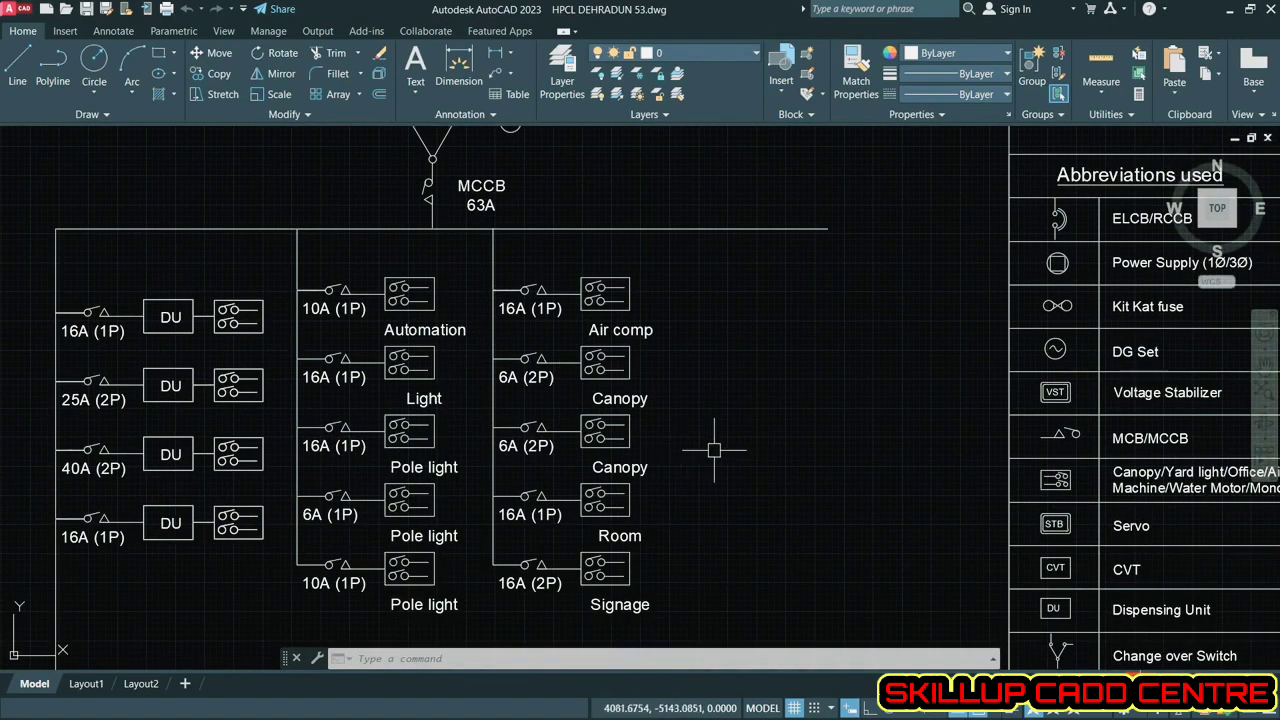
{"action": "middle_click_drag", "start_coordinate": [722, 428], "coordinate": [720, 412]}
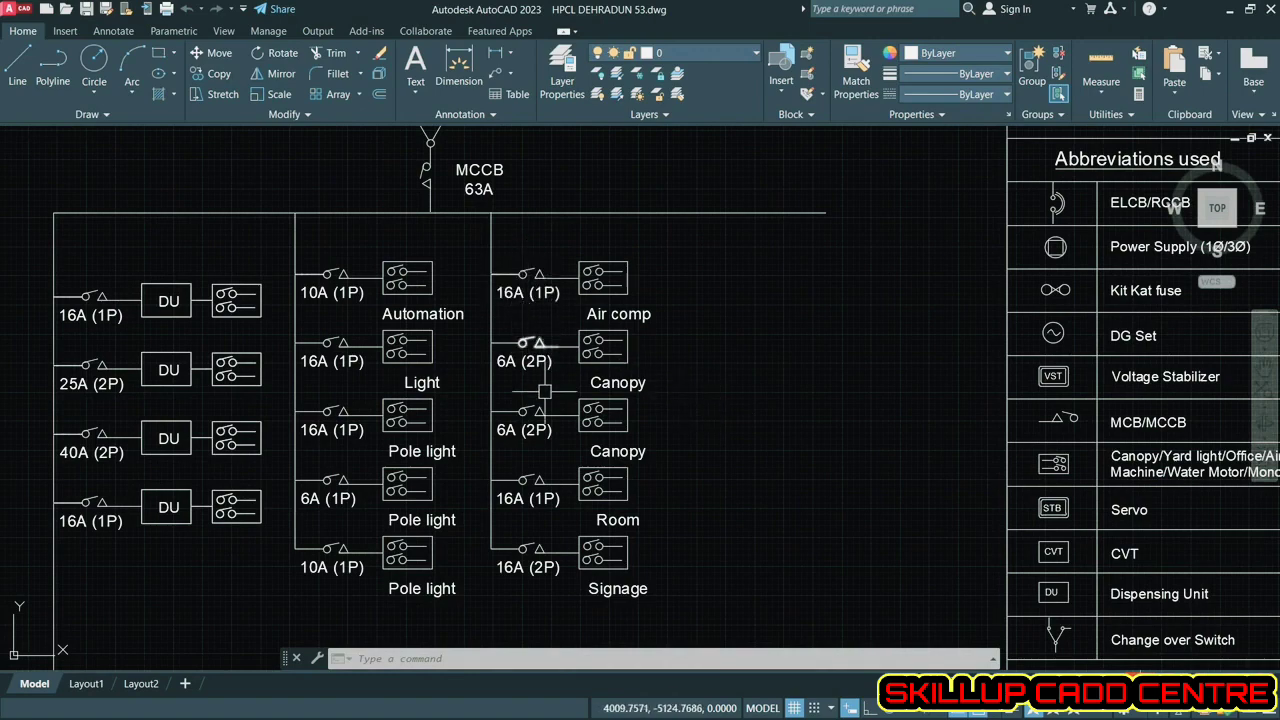
- Compare the Change over Switch symbol in the Abbreviations used table with the same symbol beside DG SET in the diagram
{"action": "mouse_move", "coordinate": [562, 407]}
{"action": "middle_mouse_down"}
{"action": "mouse_move", "coordinate": [562, 454]}
{"action": "mouse_move", "coordinate": [561, 432]}
{"action": "middle_mouse_up"}
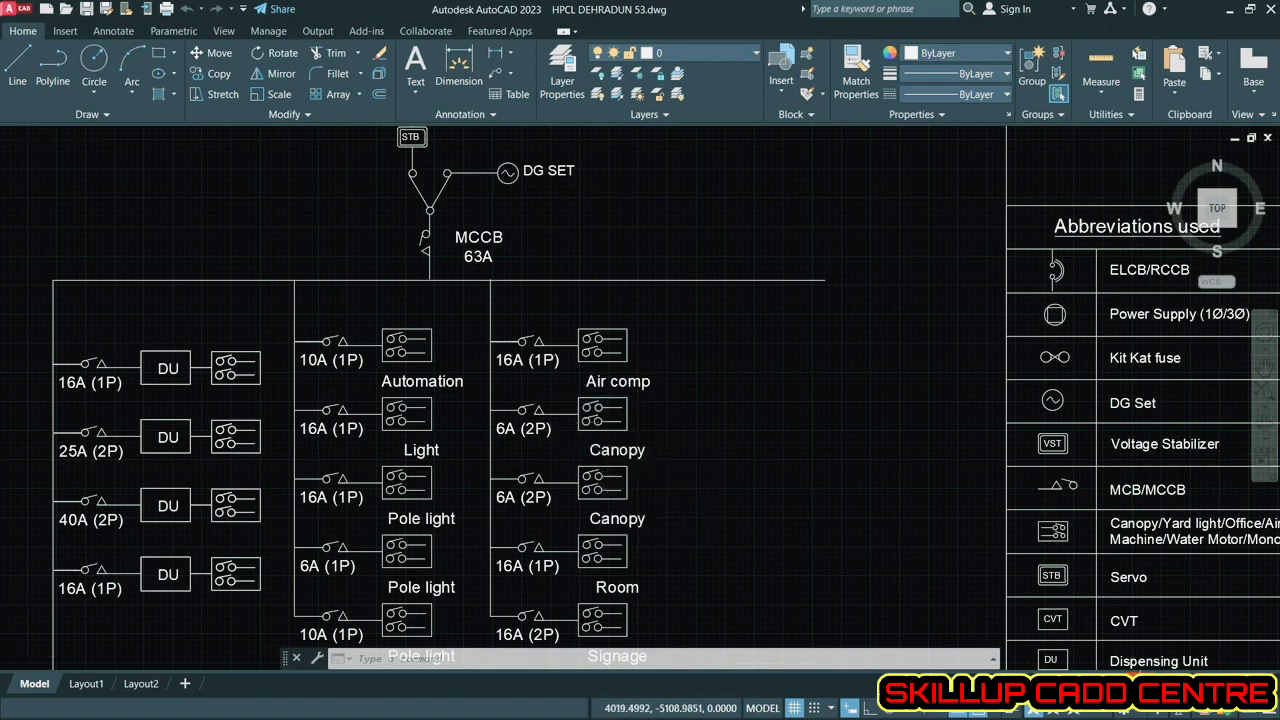
{"action": "scroll", "coordinate": [566, 425], "scroll_direction": "down", "scroll_amount": 2}
{"action": "middle_click_drag", "start_coordinate": [566, 424], "coordinate": [559, 373]}
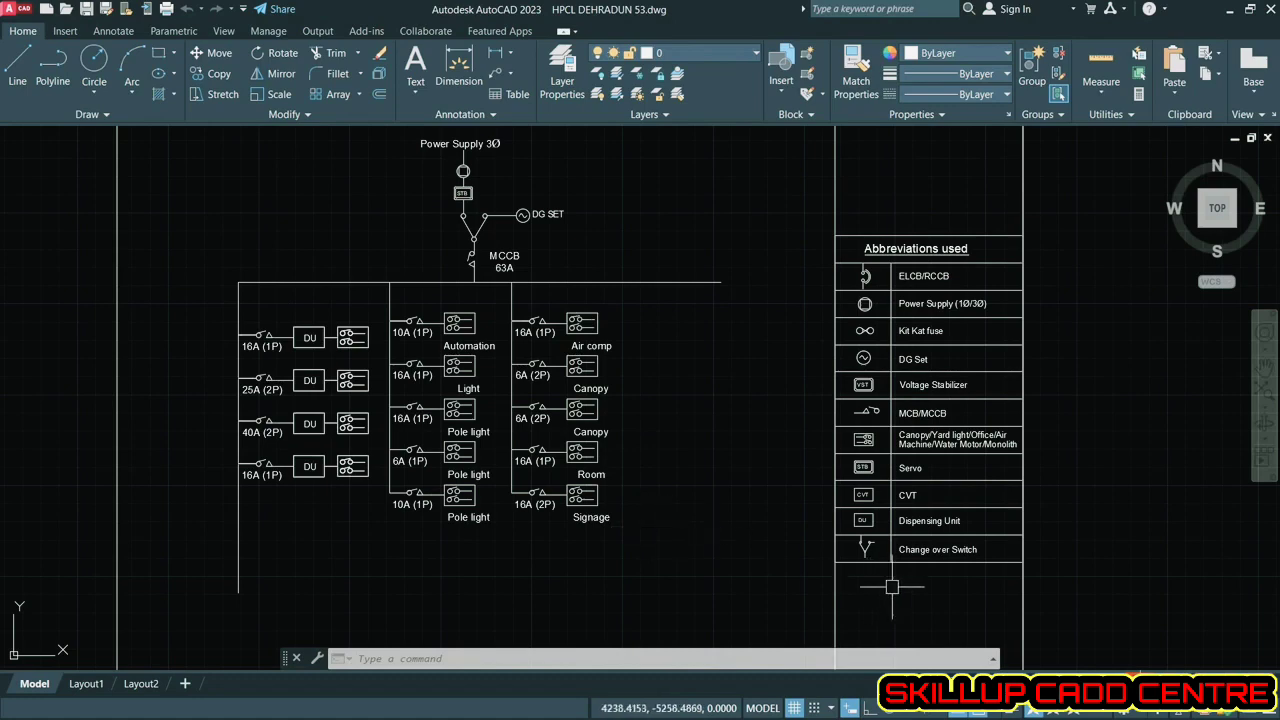
{"action": "scroll", "coordinate": [892, 587], "scroll_direction": "up", "scroll_amount": 4}
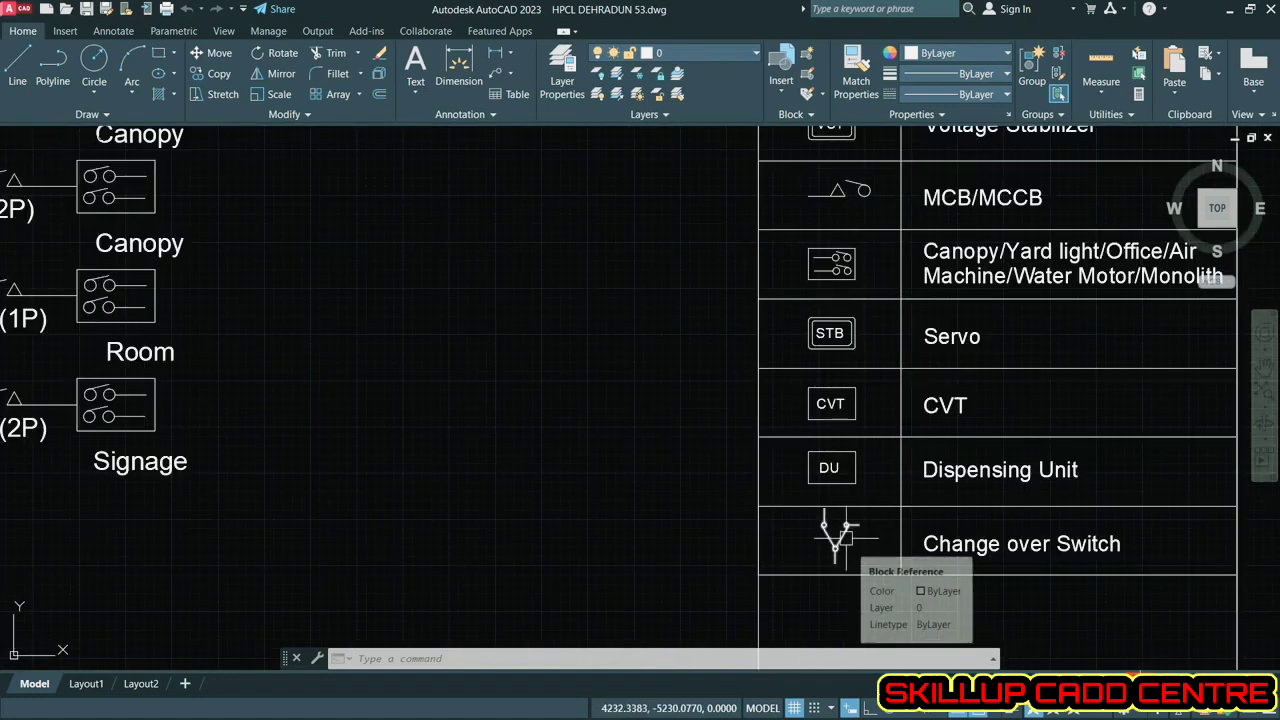
{"action": "scroll", "coordinate": [845, 535], "scroll_direction": "down", "scroll_amount": 3}
{"action": "mouse_move", "coordinate": [634, 337]}
{"action": "middle_mouse_down"}
{"action": "mouse_move", "coordinate": [748, 567]}
{"action": "mouse_move", "coordinate": [756, 550]}
{"action": "middle_mouse_up"}
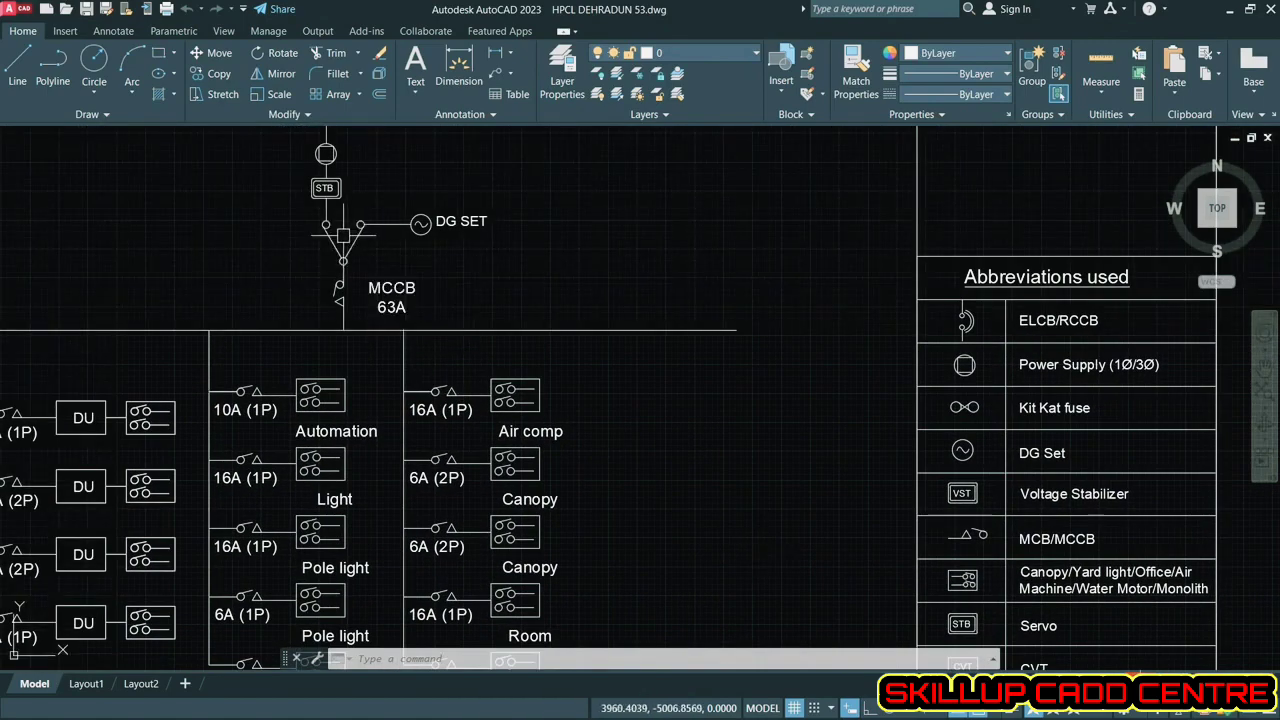
{"action": "mouse_move", "coordinate": [356, 232]}
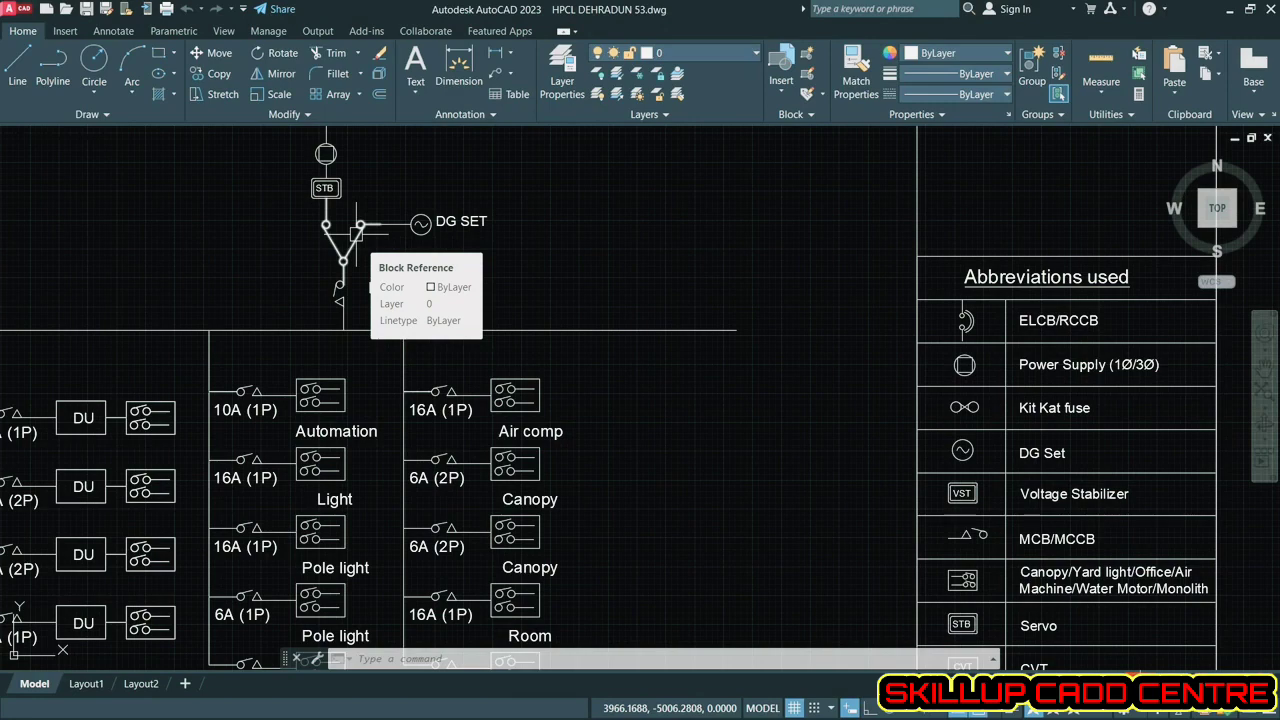
- Review the reused symbols in the SANJEEDA FILLING STATION diagram, including the inverter supply, change over switch and branch breakers
{"action": "scroll", "coordinate": [356, 232], "scroll_direction": "down", "scroll_amount": 5}
{"action": "mouse_move", "coordinate": [400, 450]}
{"action": "middle_mouse_down"}
{"action": "mouse_move", "coordinate": [443, 264]}
{"action": "mouse_move", "coordinate": [503, 258]}
{"action": "middle_mouse_up"}
{"action": "scroll", "coordinate": [452, 300], "scroll_direction": "up", "scroll_amount": 6}
{"action": "mouse_move", "coordinate": [460, 302]}
{"action": "middle_mouse_down"}
{"action": "mouse_move", "coordinate": [461, 338]}
{"action": "mouse_move", "coordinate": [520, 440]}
{"action": "mouse_move", "coordinate": [549, 549]}
{"action": "middle_mouse_up"}
{"action": "scroll", "coordinate": [461, 338], "scroll_direction": "down", "scroll_amount": 5}
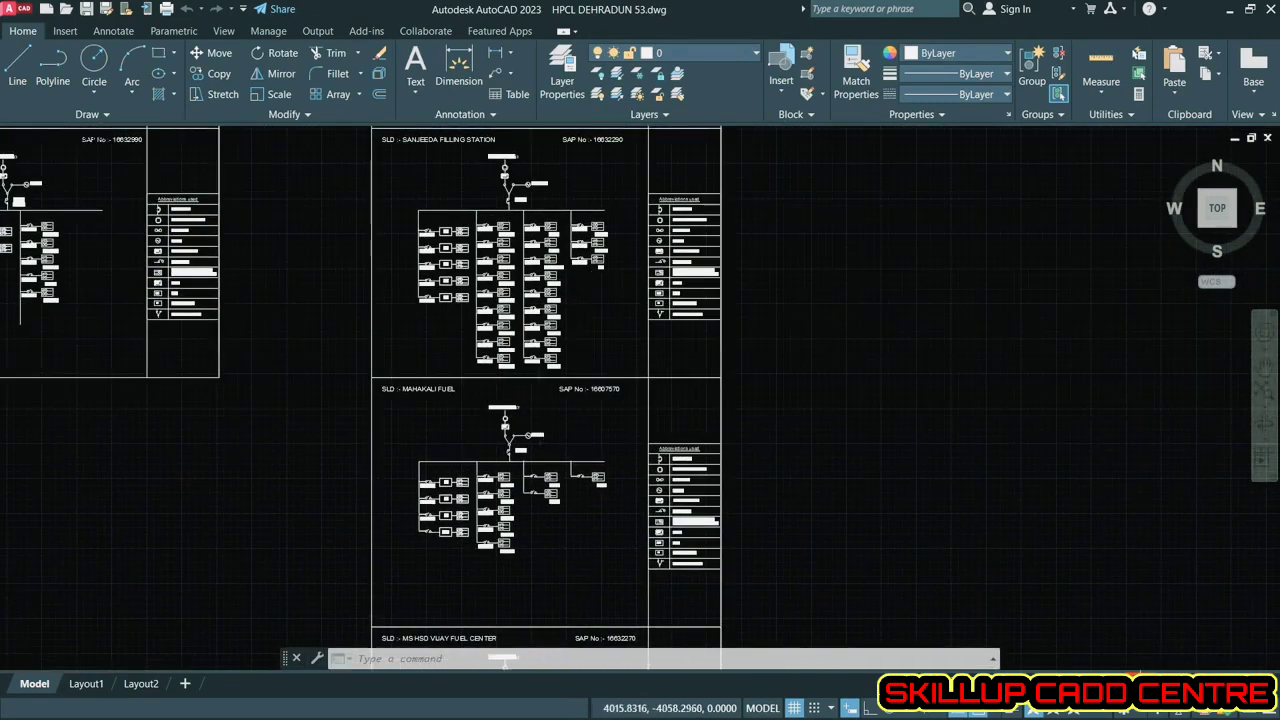
{"action": "scroll", "coordinate": [500, 520], "scroll_direction": "up", "scroll_amount": 5}
{"action": "scroll", "coordinate": [471, 447], "scroll_direction": "down", "scroll_amount": 5}
{"action": "middle_click_drag", "start_coordinate": [471, 447], "coordinate": [502, 313]}
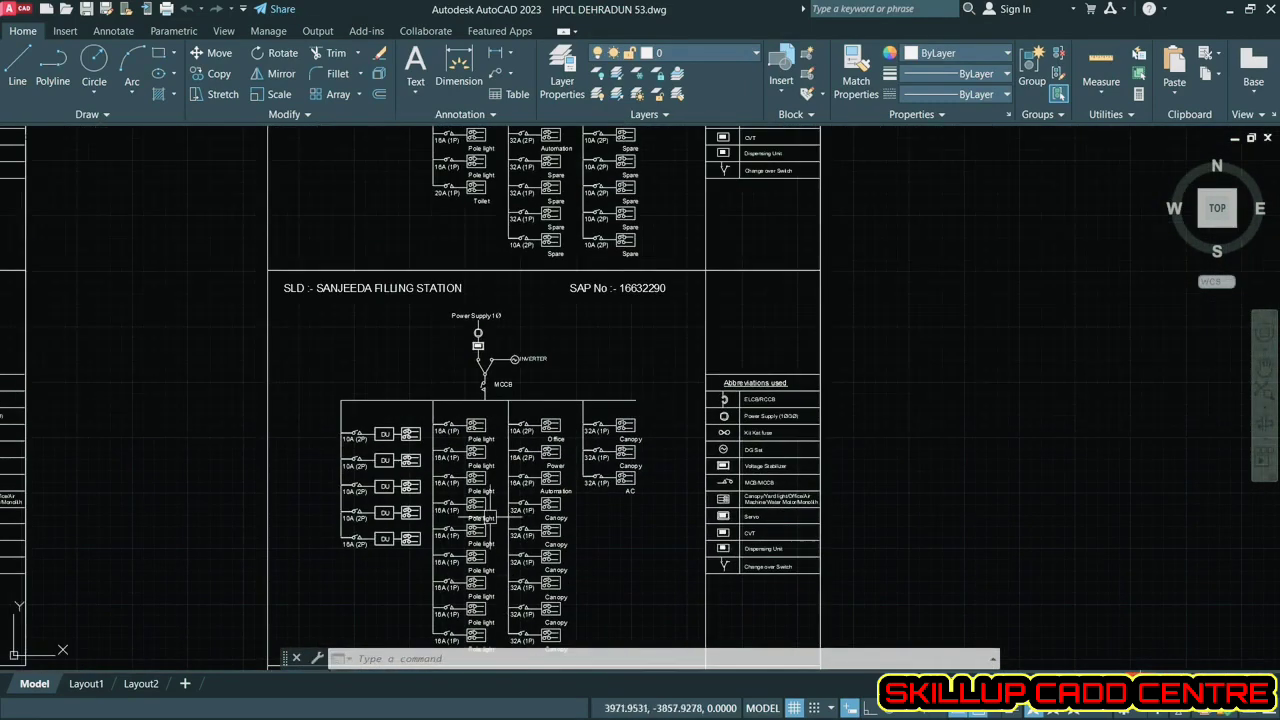
{"action": "scroll", "coordinate": [502, 313], "scroll_direction": "up", "scroll_amount": 5}
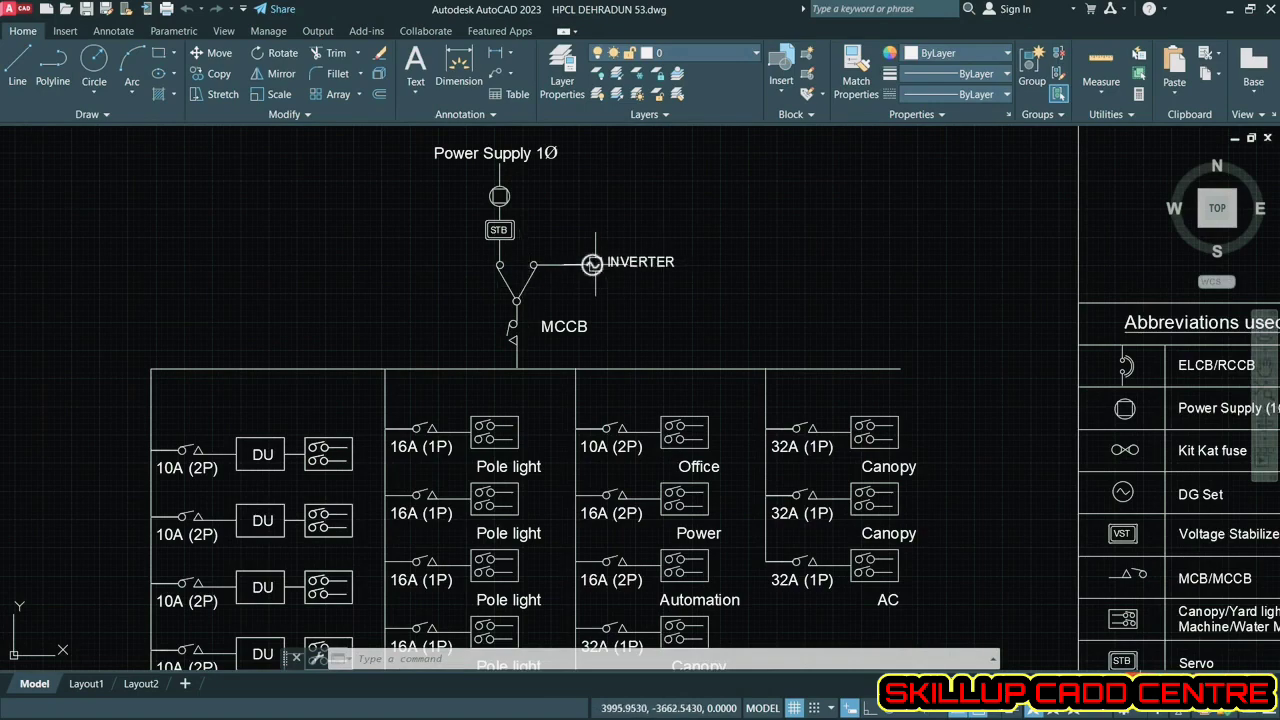
{"action": "scroll", "coordinate": [592, 264], "scroll_direction": "down", "scroll_amount": 6}
- Examine the RANA FILLING STATION diagram, from the supply and change over switch to the DU and CVT branches
{"action": "scroll", "coordinate": [610, 331], "scroll_direction": "up", "scroll_amount": 5}
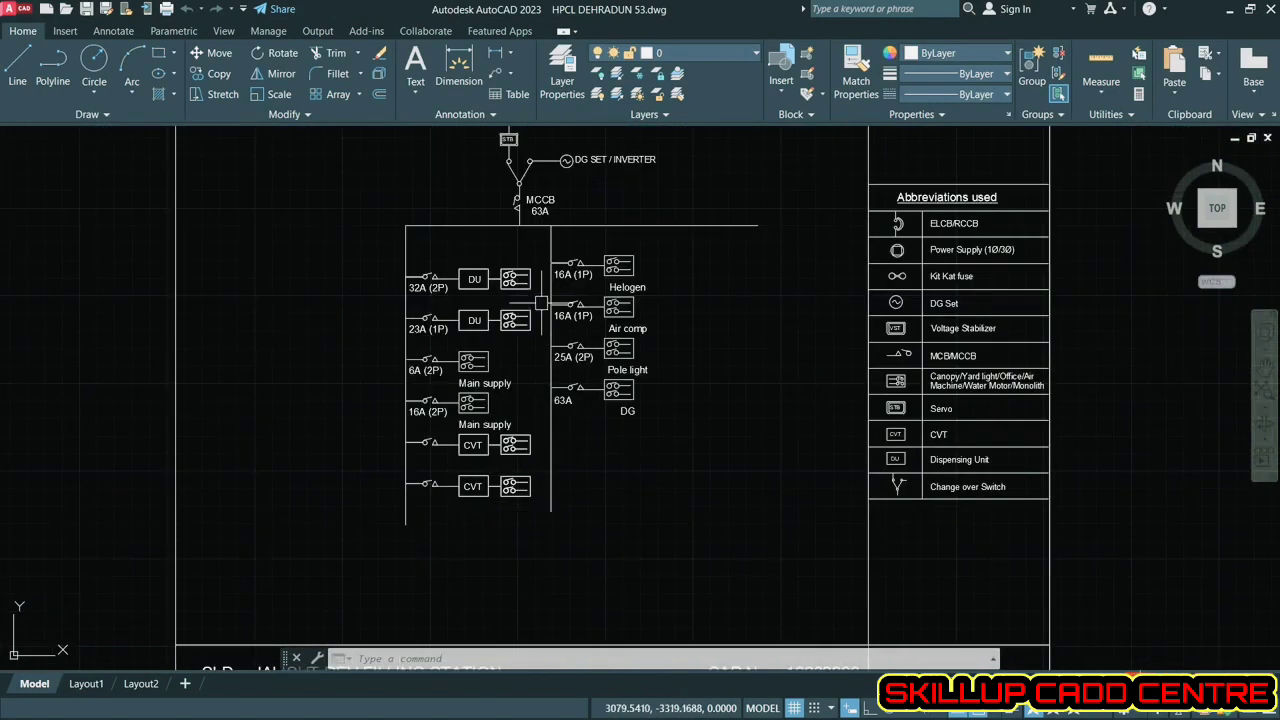
{"action": "scroll", "coordinate": [573, 305], "scroll_direction": "up", "scroll_amount": 2}
{"action": "middle_click_drag", "start_coordinate": [465, 130], "coordinate": [465, 379]}
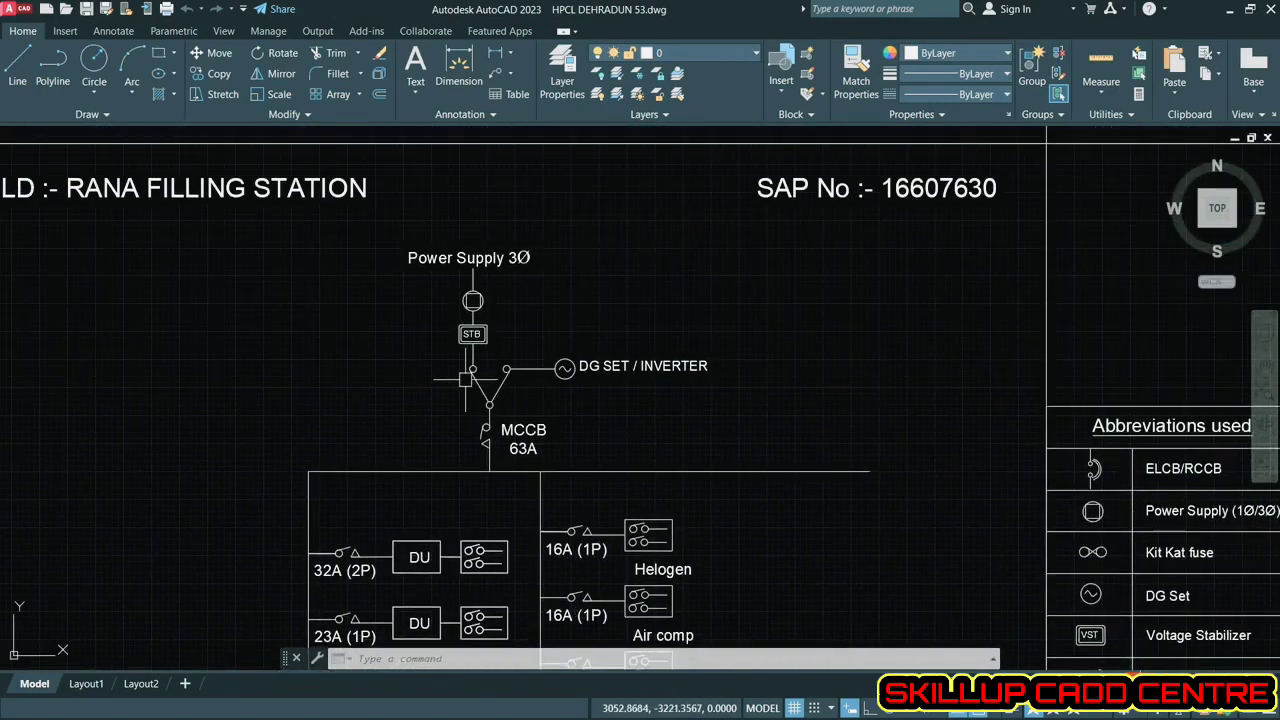
{"action": "scroll", "coordinate": [563, 368], "scroll_direction": "down", "scroll_amount": 4}
{"action": "middle_click_drag", "start_coordinate": [563, 368], "coordinate": [511, 152]}
{"action": "scroll", "coordinate": [511, 152], "scroll_direction": "up", "scroll_amount": 3}
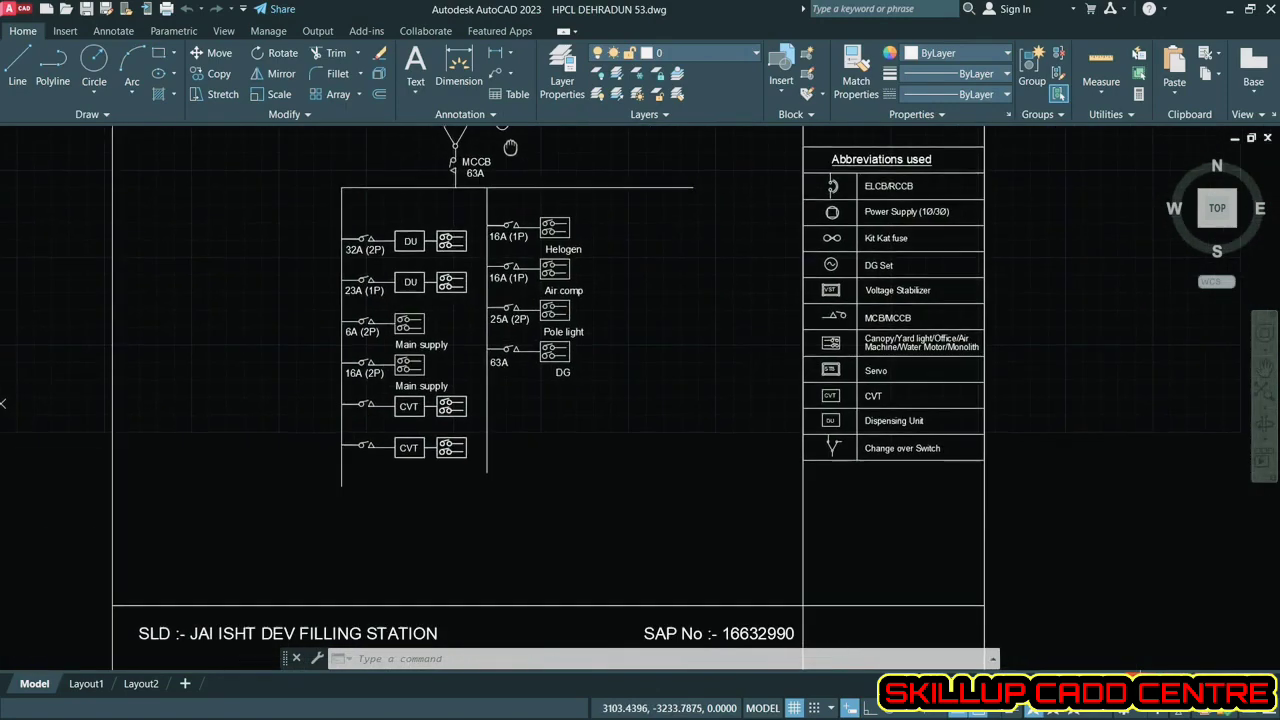
{"action": "middle_click_drag", "start_coordinate": [515, 210], "coordinate": [524, 289]}
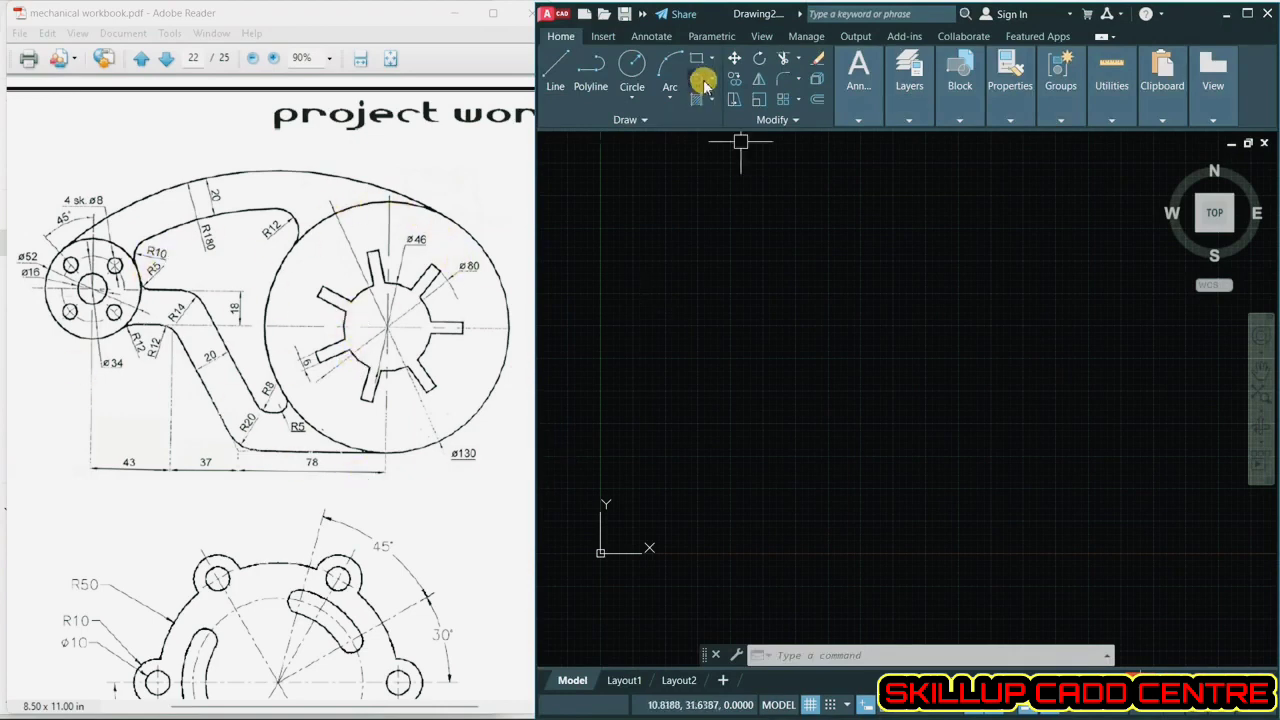
- Draw the part's large outer circle with a radius of 65 in the empty drawing beside the mechanical workbook
{"action": "left_click", "coordinate": [632, 66]}
{"action": "left_click", "coordinate": [884, 370]}
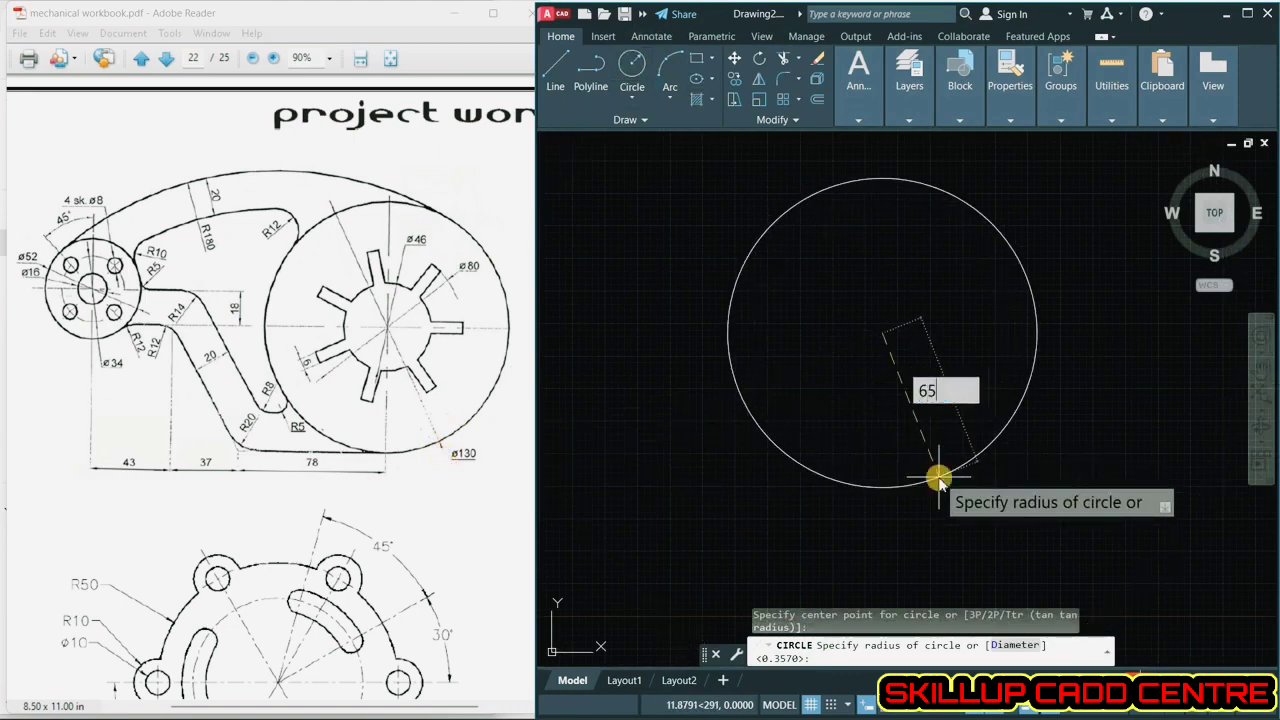
{"action": "key", "text": "Return"}
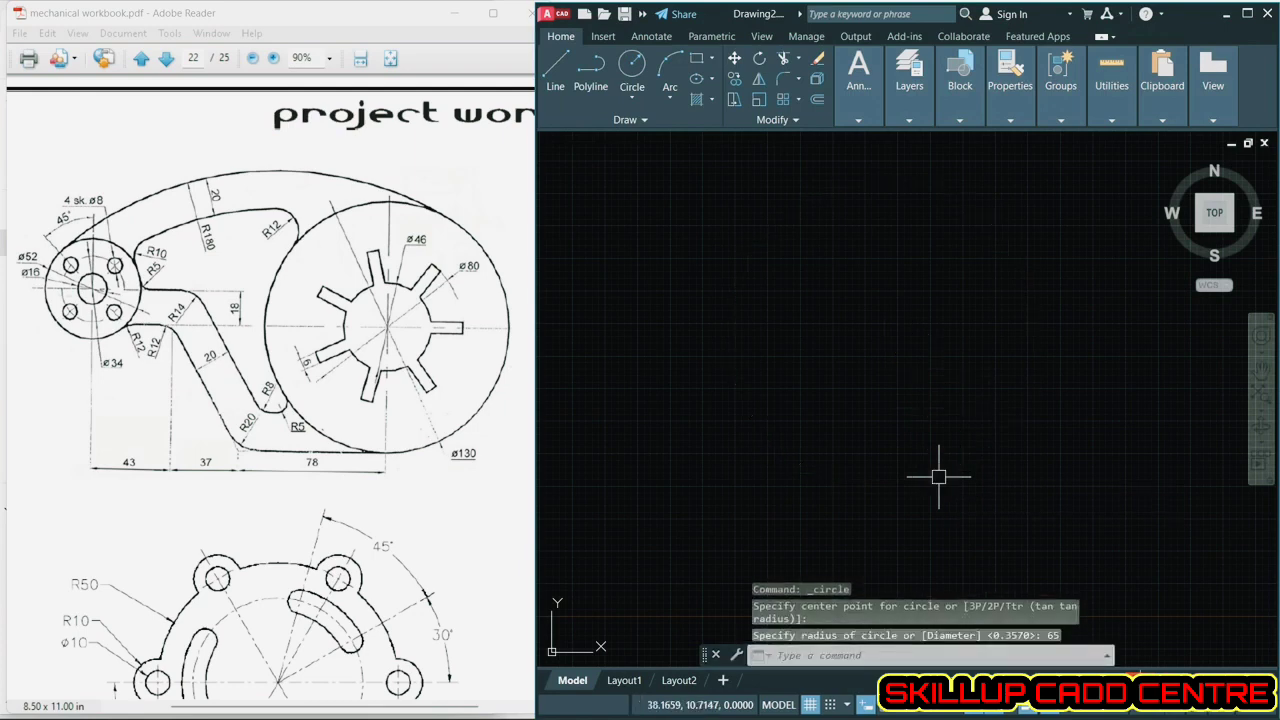
{"action": "scroll", "coordinate": [938, 477], "scroll_direction": "down", "scroll_amount": 5}
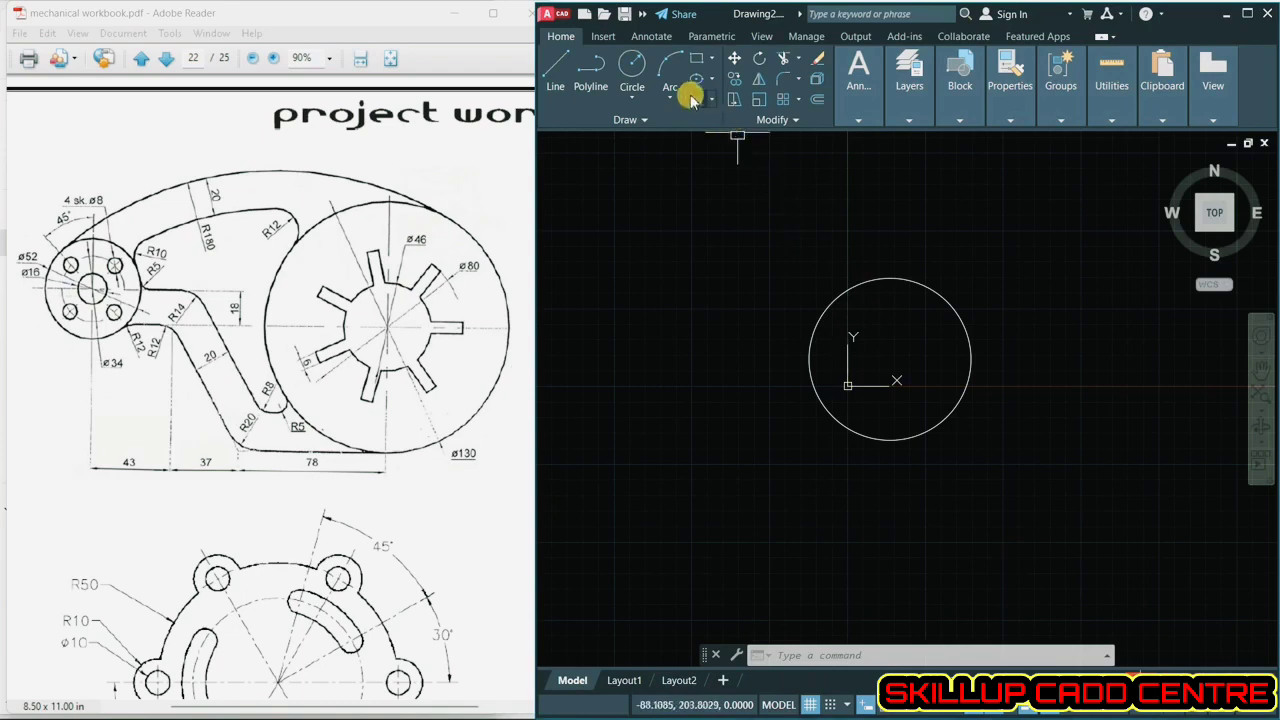
- Draw a circle of radius 40 concentric with the large outer circle
{"action": "left_click", "coordinate": [632, 64]}
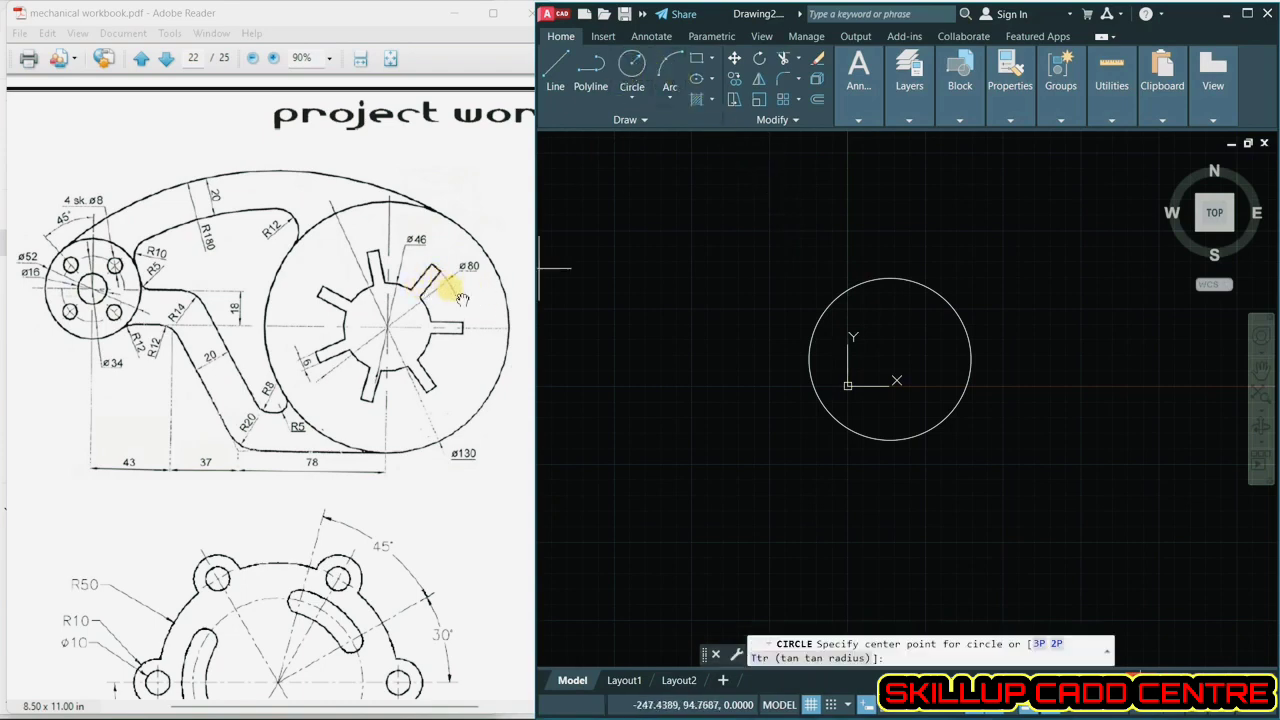
{"action": "left_click", "coordinate": [890, 359]}
{"action": "type", "text": "40"}
{"action": "key", "text": "Return"}
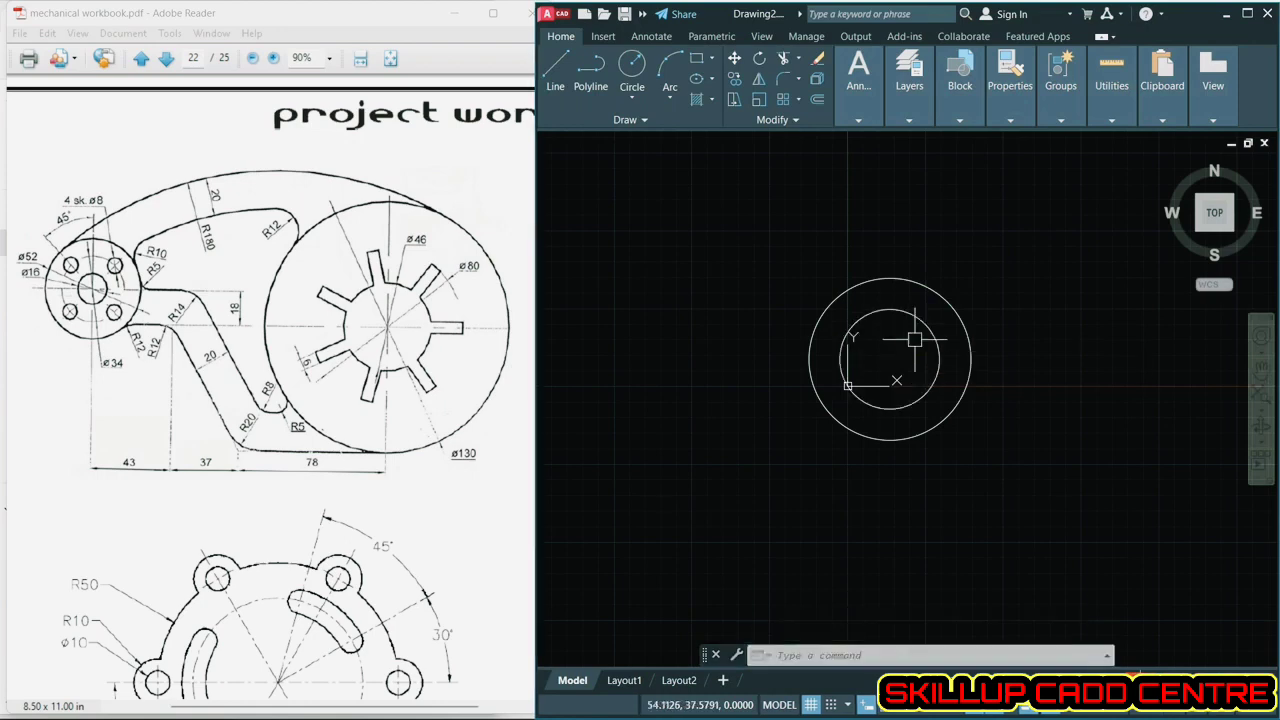
{"action": "scroll", "coordinate": [905, 343], "scroll_direction": "up", "scroll_amount": 2}
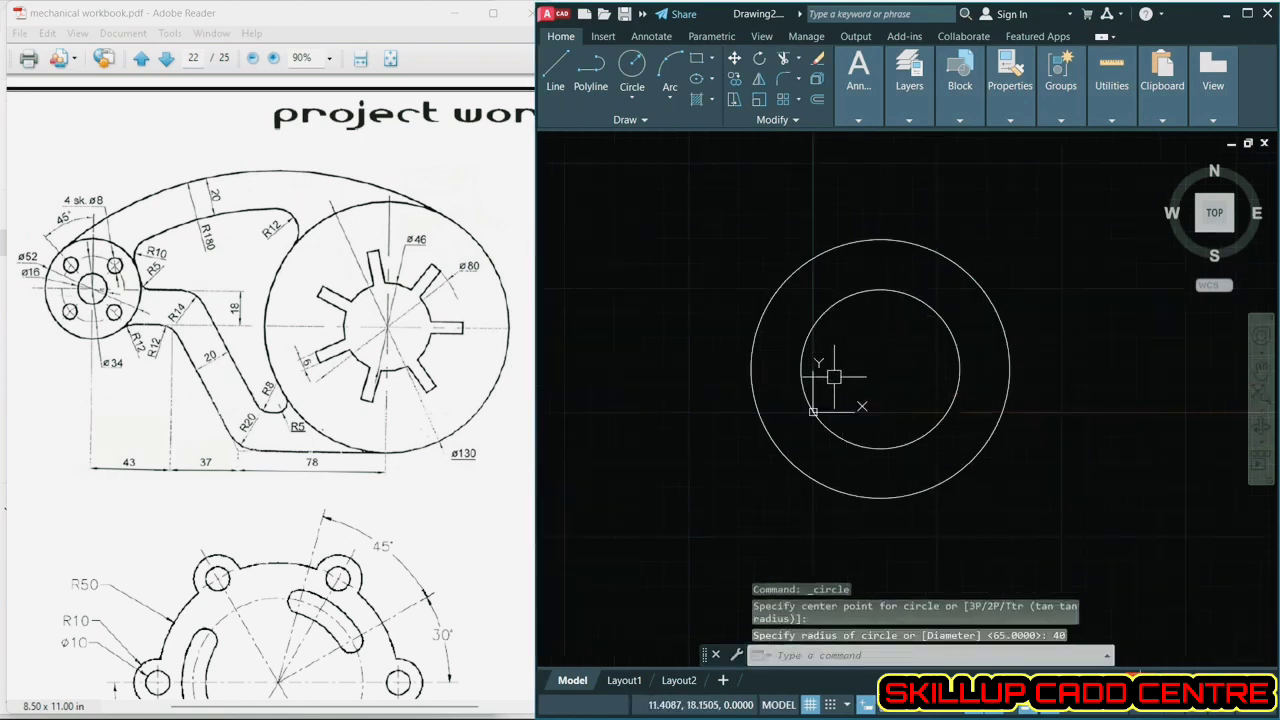
- Add an inner hub circle of radius 23 at the common centre
{"action": "left_click", "coordinate": [630, 64]}
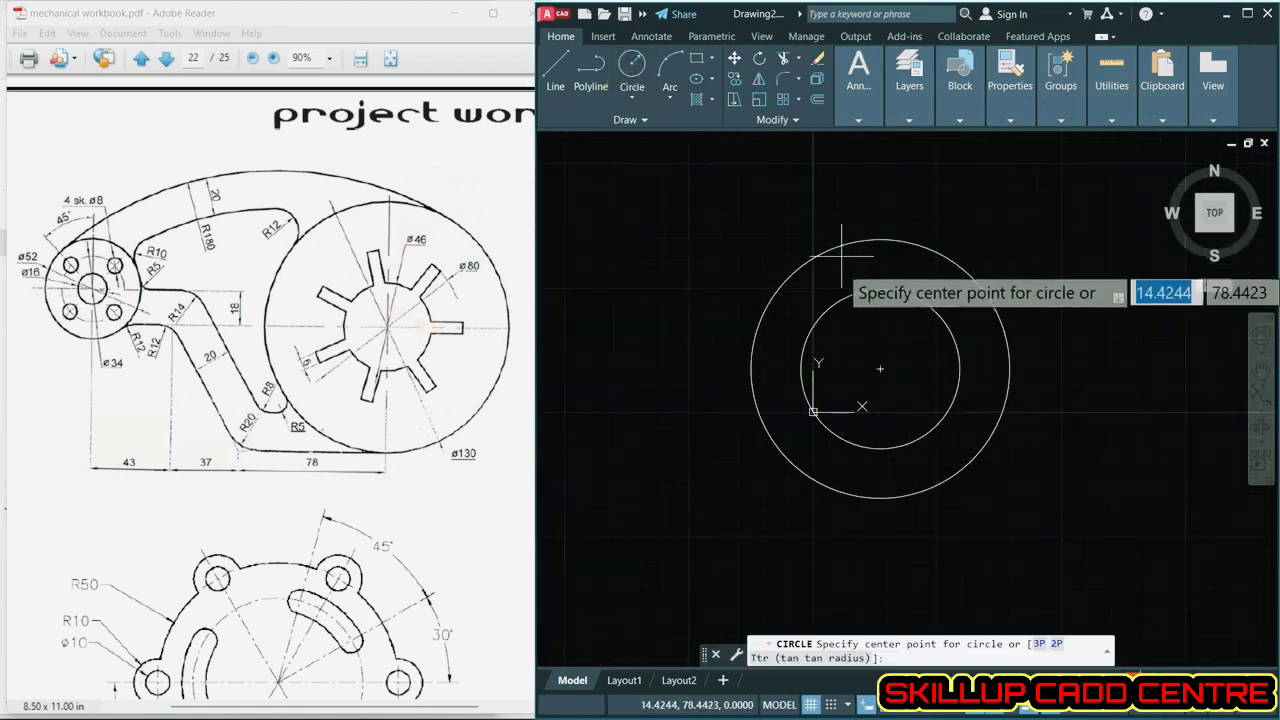
{"action": "left_click", "coordinate": [880, 368]}
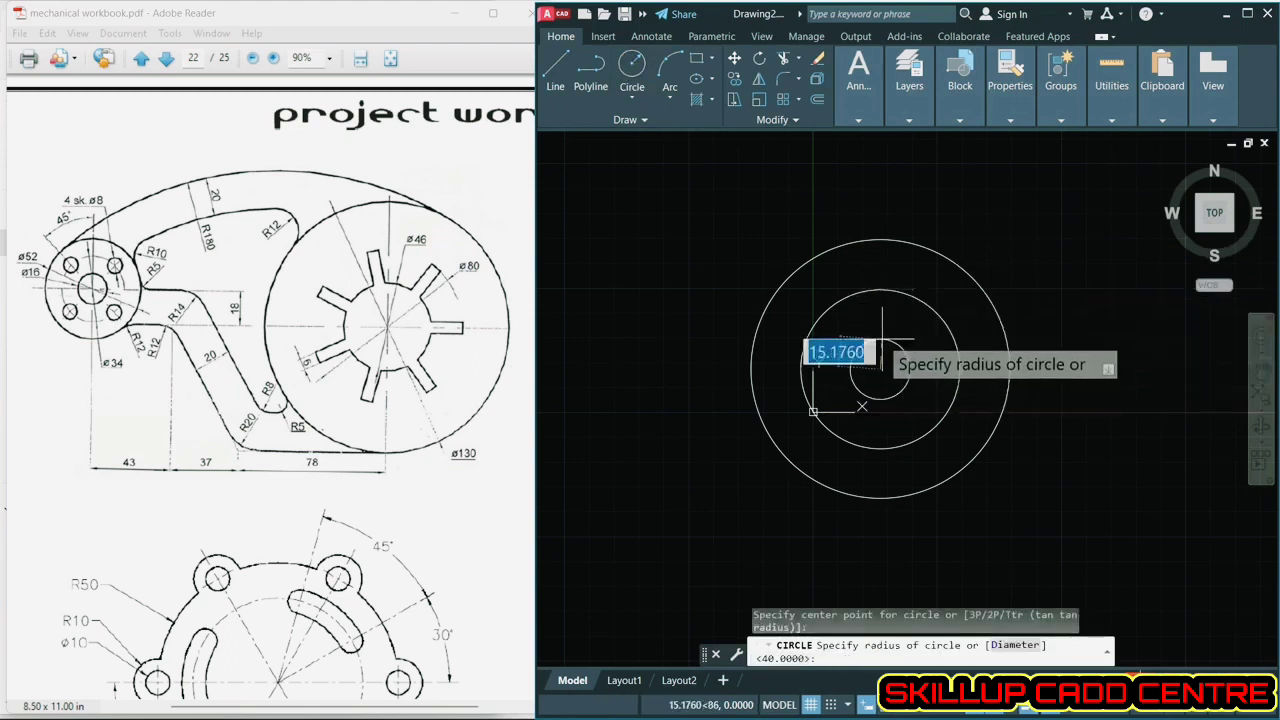
{"action": "key", "text": "Return"}
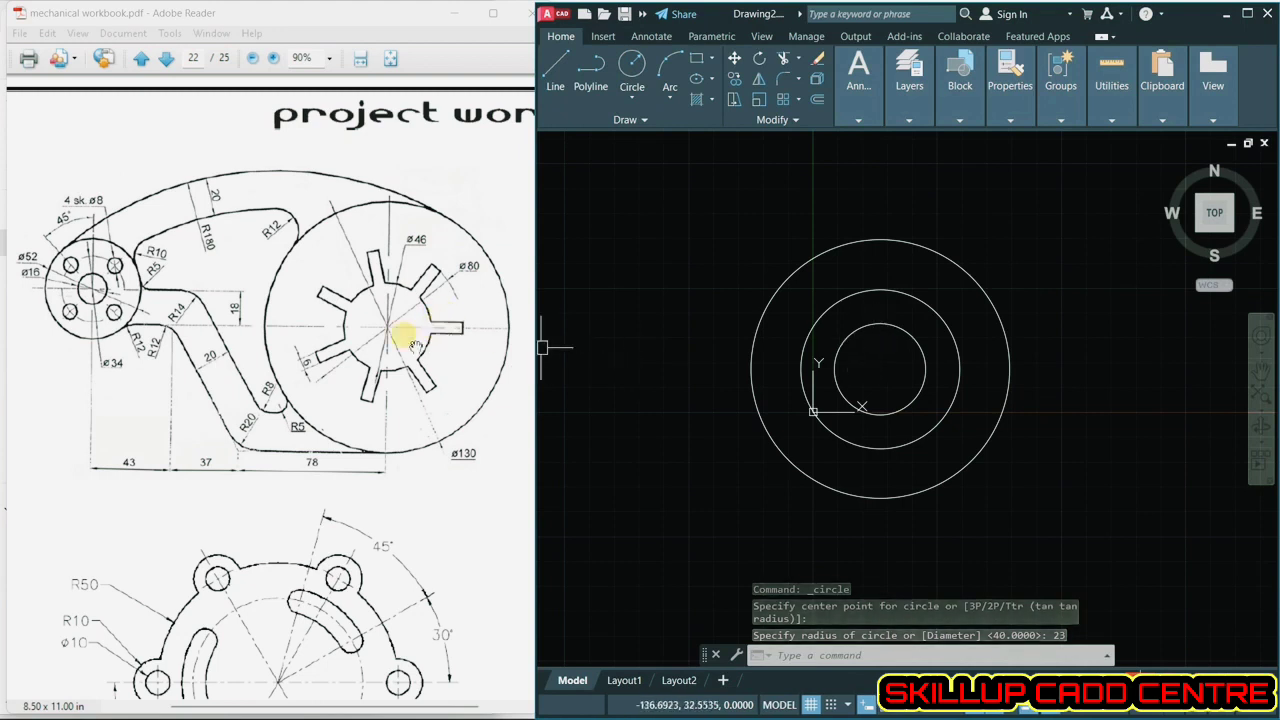
- Draw a horizontal line about 47 units long from the common centre, extending past the 40-radius circle at 0°
{"action": "left_click", "coordinate": [563, 70]}
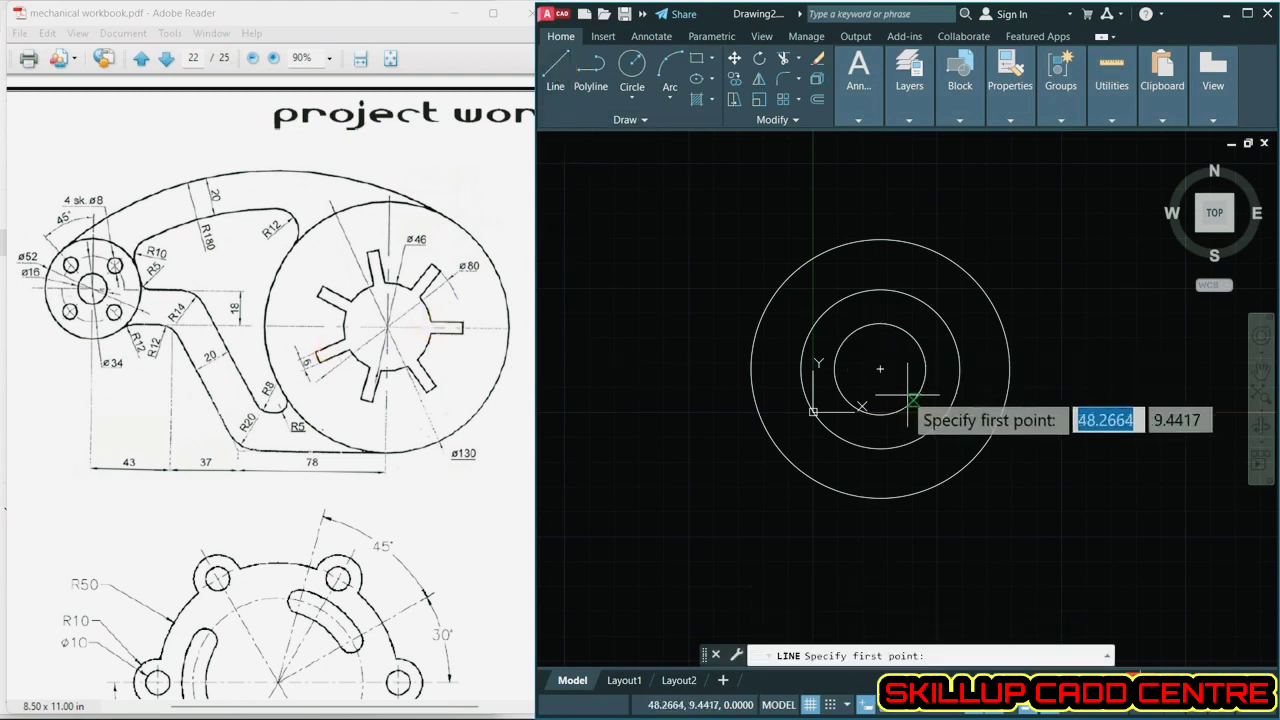
{"action": "left_click", "coordinate": [880, 368]}
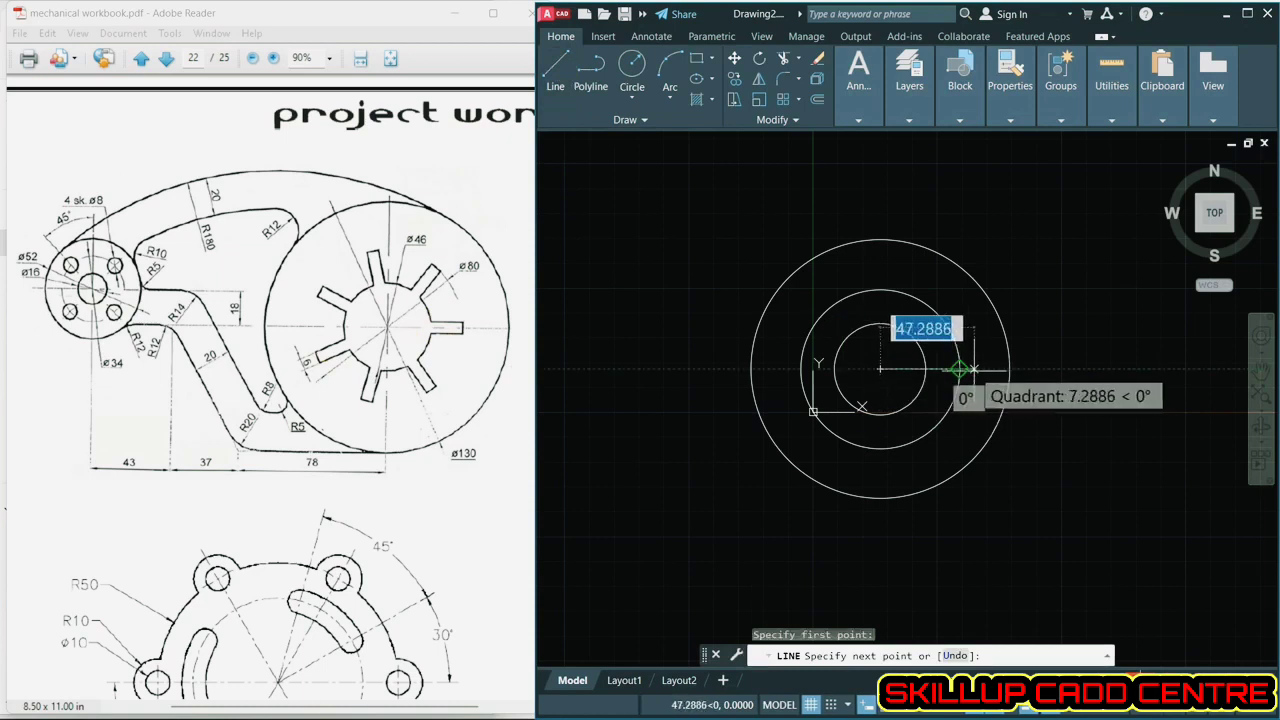
{"action": "left_click", "coordinate": [960, 369]}
{"action": "key", "text": "Return"}
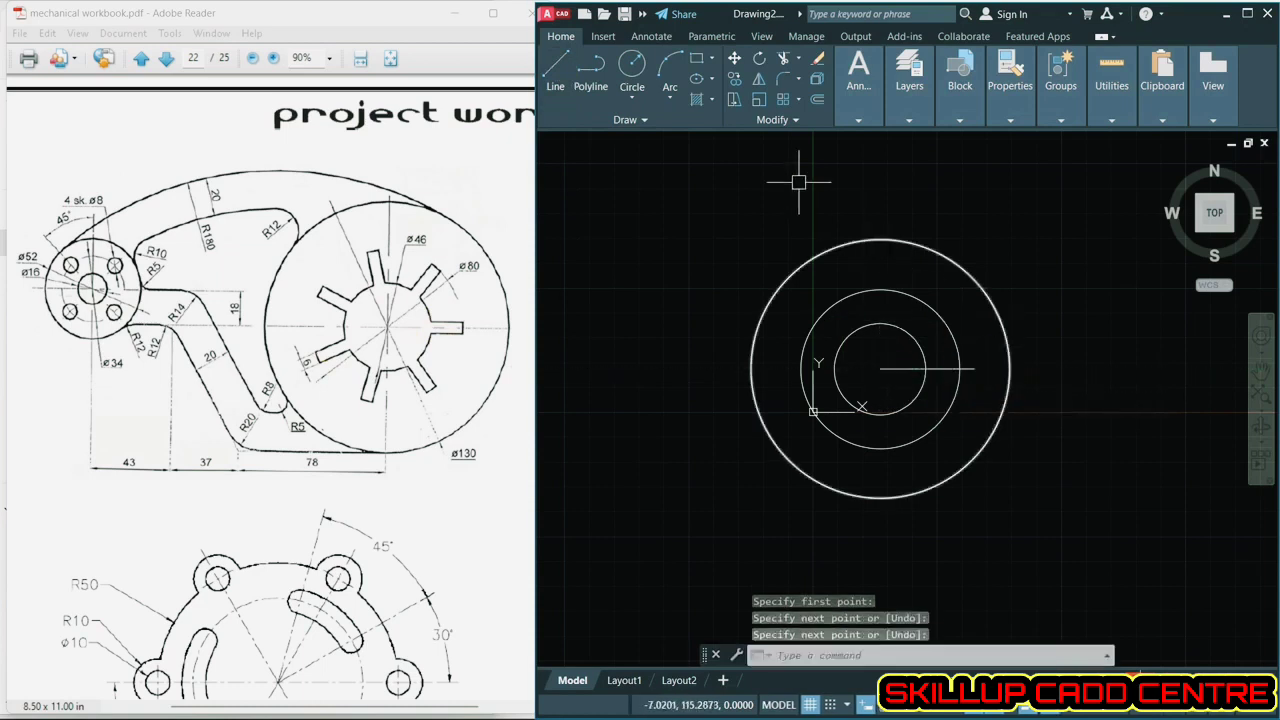
{"action": "left_click", "coordinate": [820, 97]}
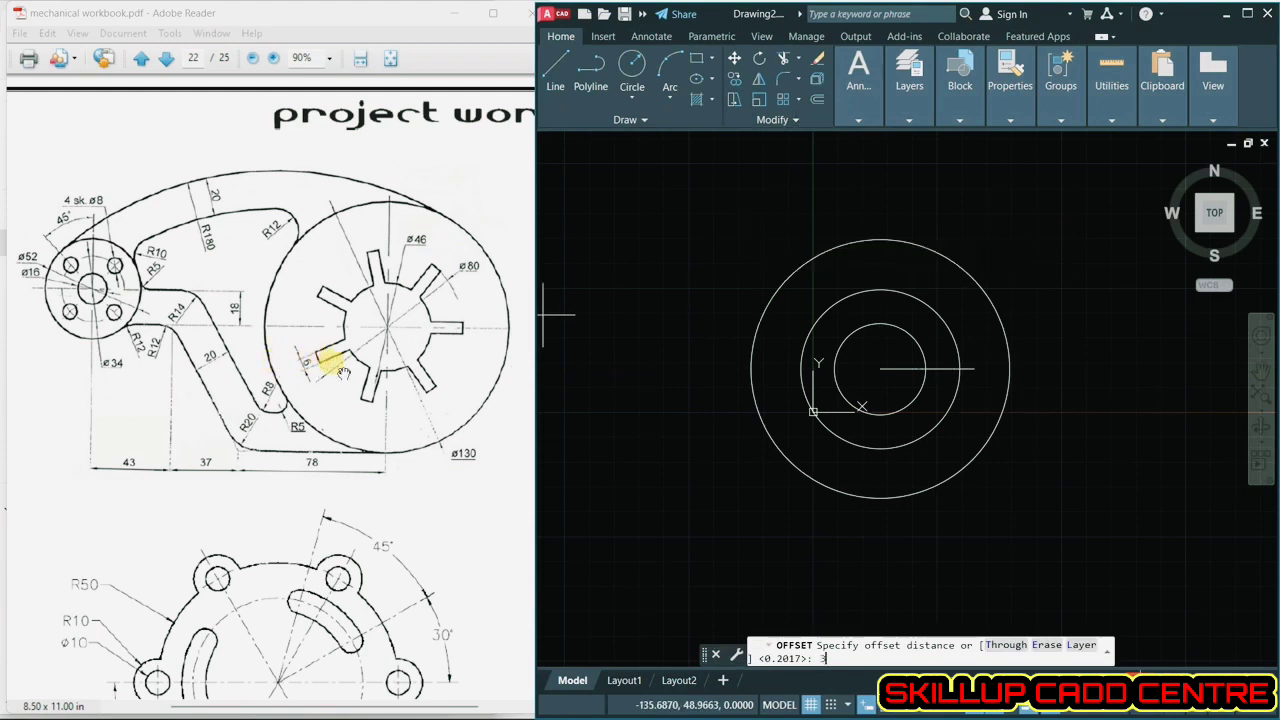
{"action": "type", "text": "33"}
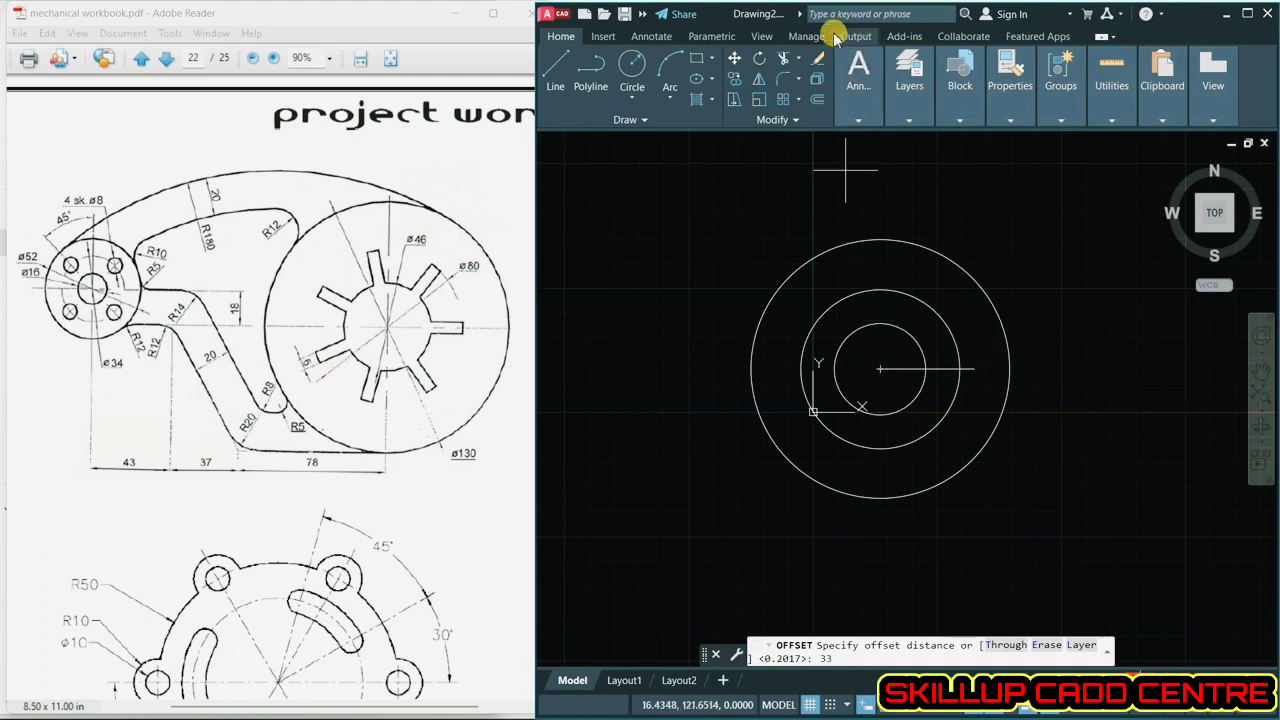
{"action": "type", "text": "33"}
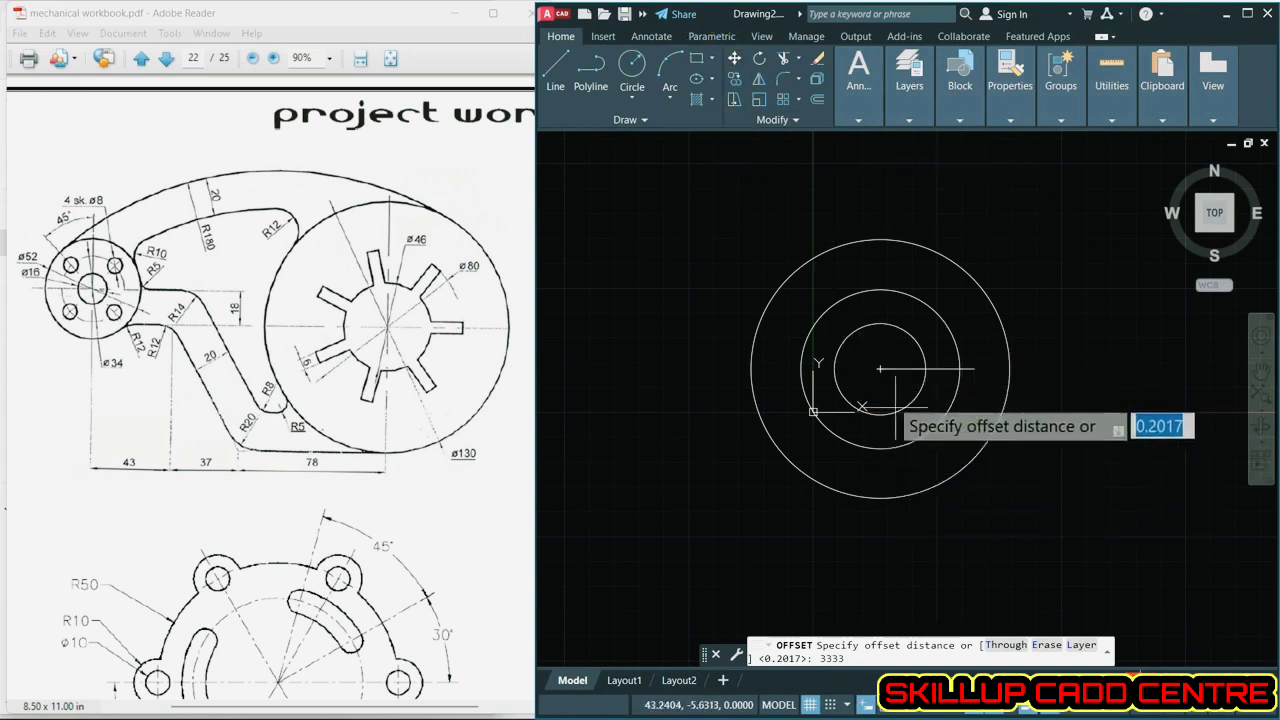
{"action": "key", "text": "Escape"}
- Offset the horizontal centre line by 3 above and below to form the slot's two sides
{"action": "left_click", "coordinate": [818, 99]}
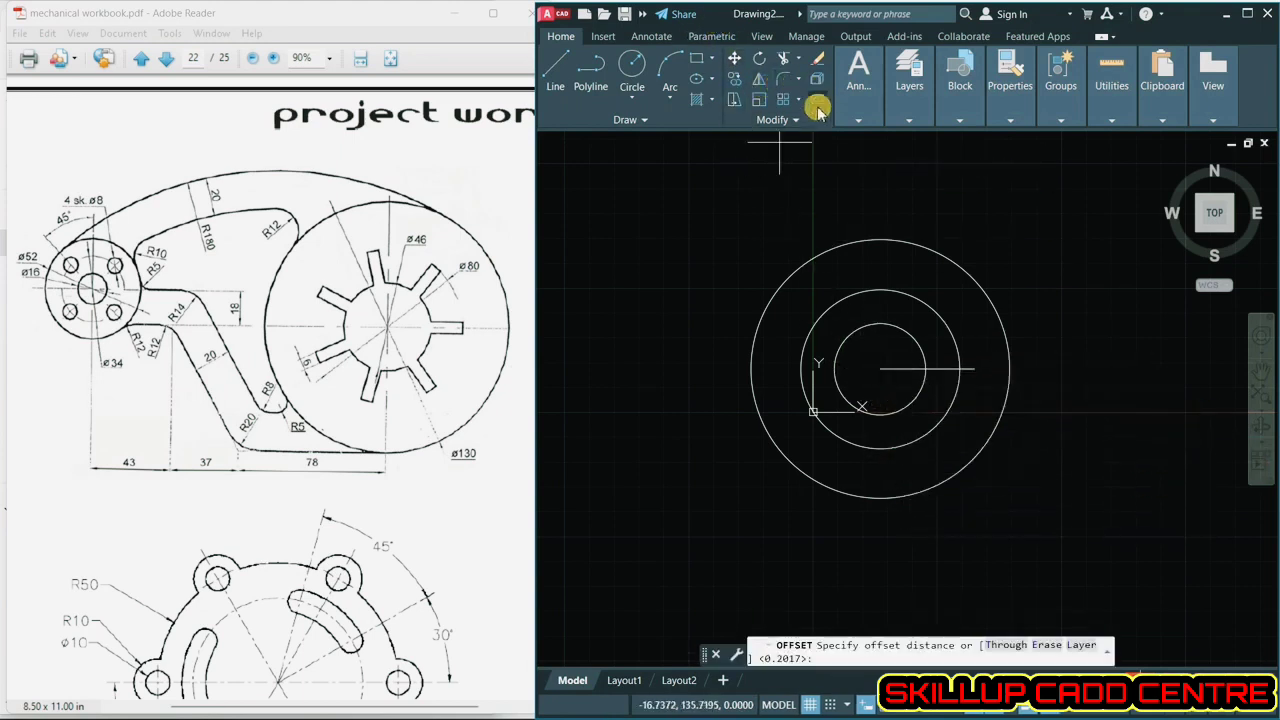
{"action": "type", "text": "3"}
{"action": "key", "text": "Return"}
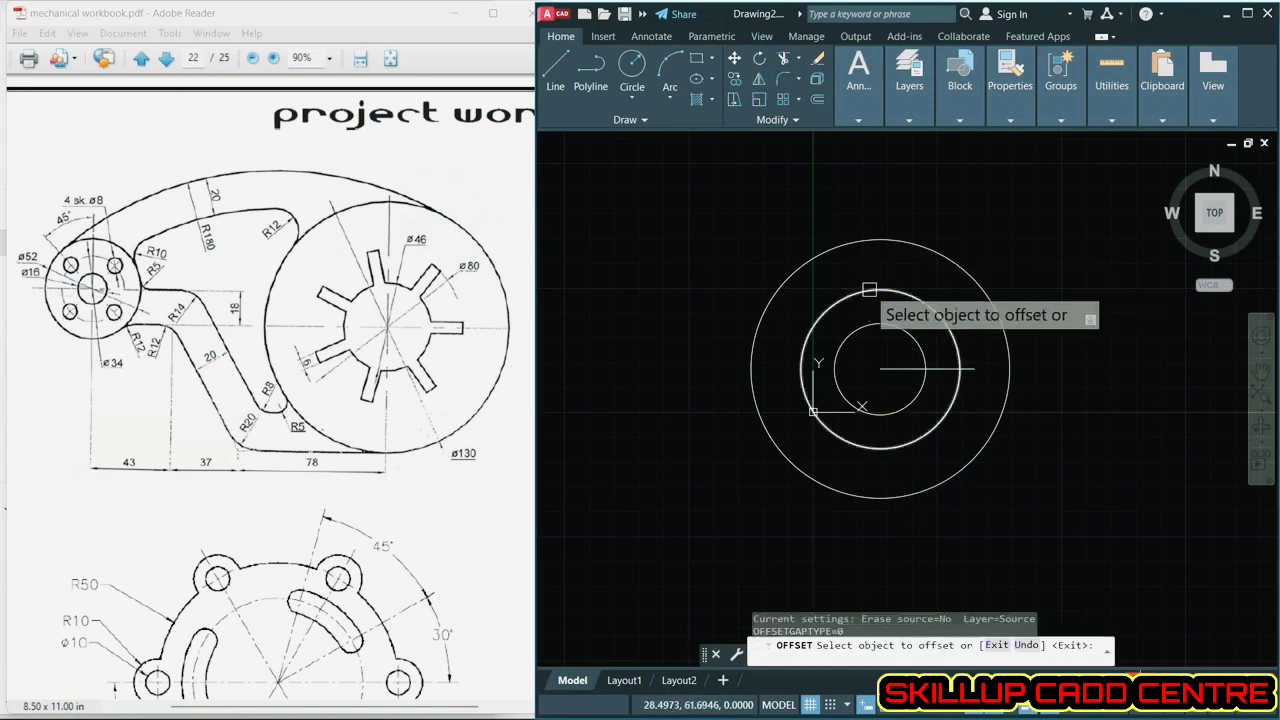
{"action": "left_click", "coordinate": [905, 368]}
{"action": "left_click", "coordinate": [903, 363]}
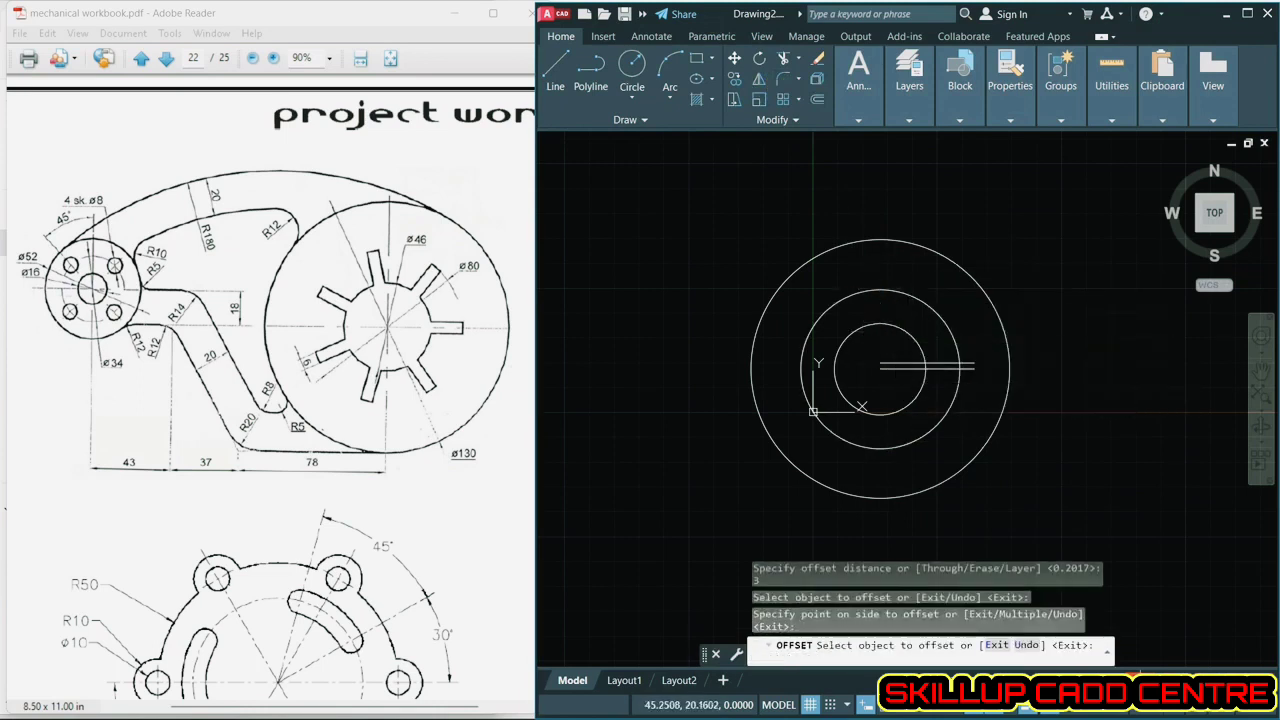
{"action": "left_click", "coordinate": [905, 368]}
{"action": "left_click", "coordinate": [897, 390]}
{"action": "key", "text": "Return"}
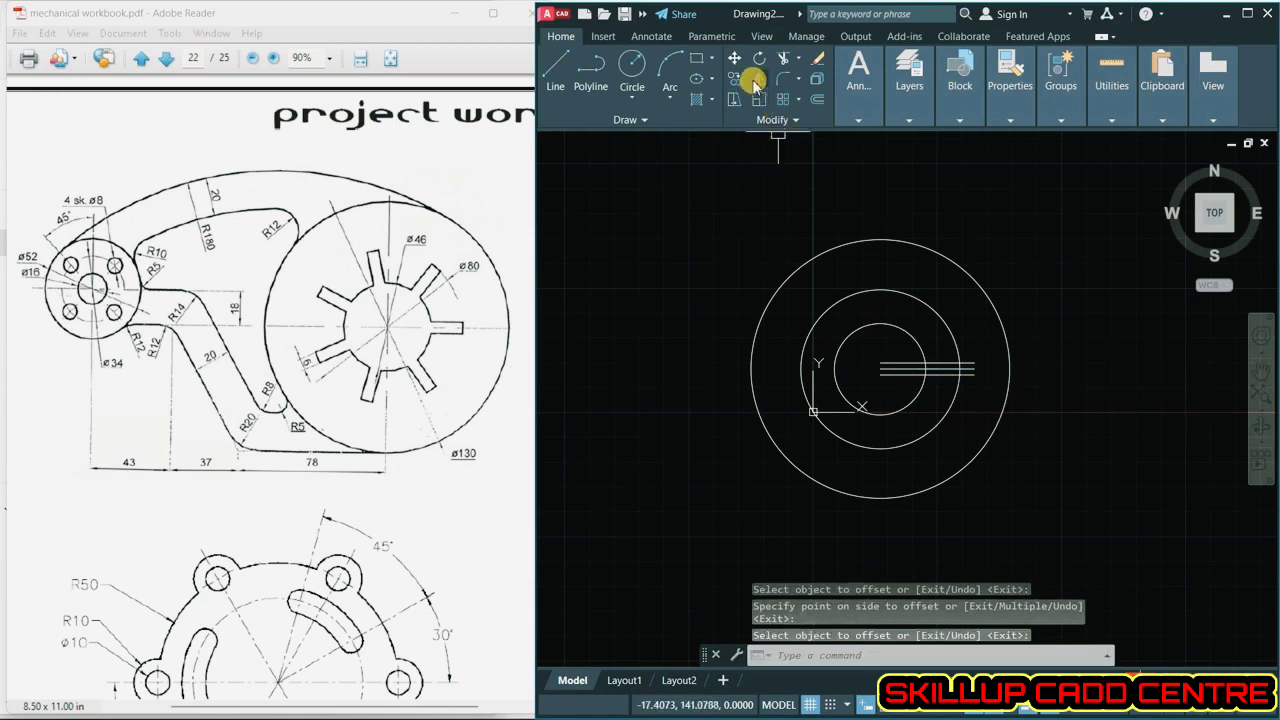
- Trim the ends of the three horizontal lines that project beyond the 40-radius circle
{"action": "left_click", "coordinate": [784, 58]}
{"action": "scroll", "coordinate": [920, 366], "scroll_direction": "up", "scroll_amount": 4}
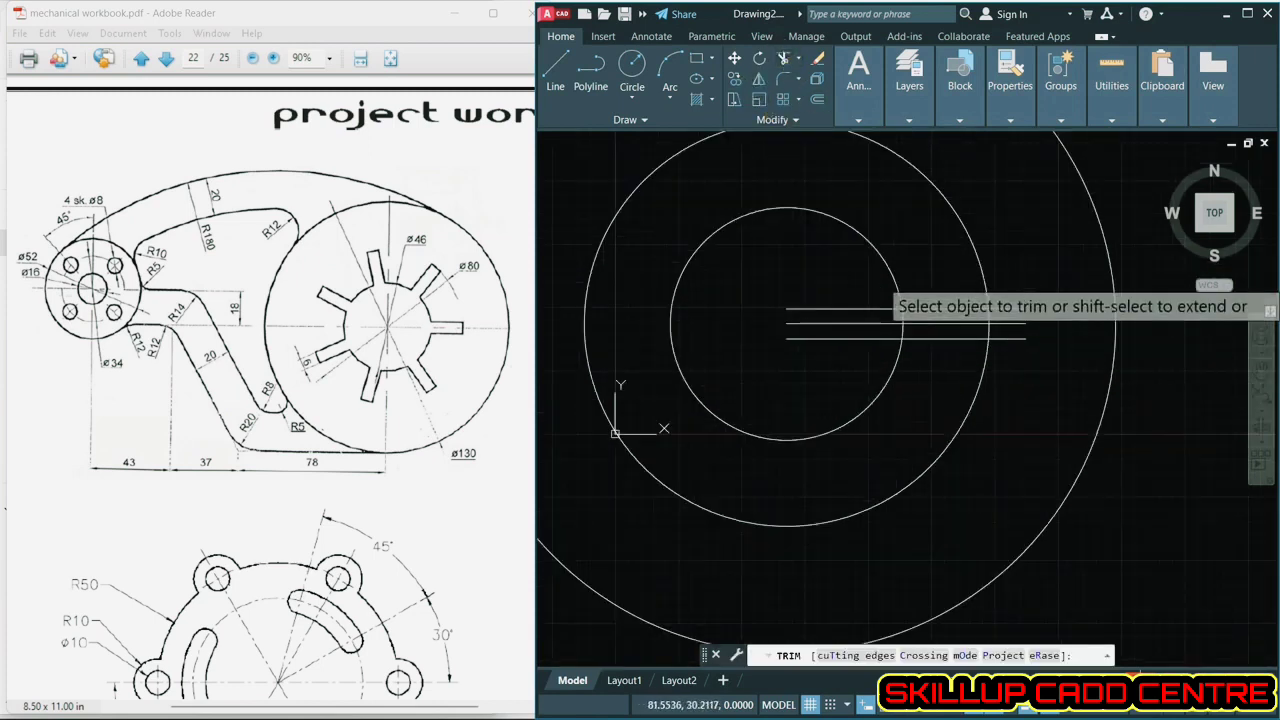
{"action": "left_click_drag", "start_coordinate": [1012, 290], "coordinate": [1012, 361]}
{"action": "left_click", "coordinate": [1011, 331]}
{"action": "left_click", "coordinate": [1006, 291]}
{"action": "left_click", "coordinate": [1007, 318]}
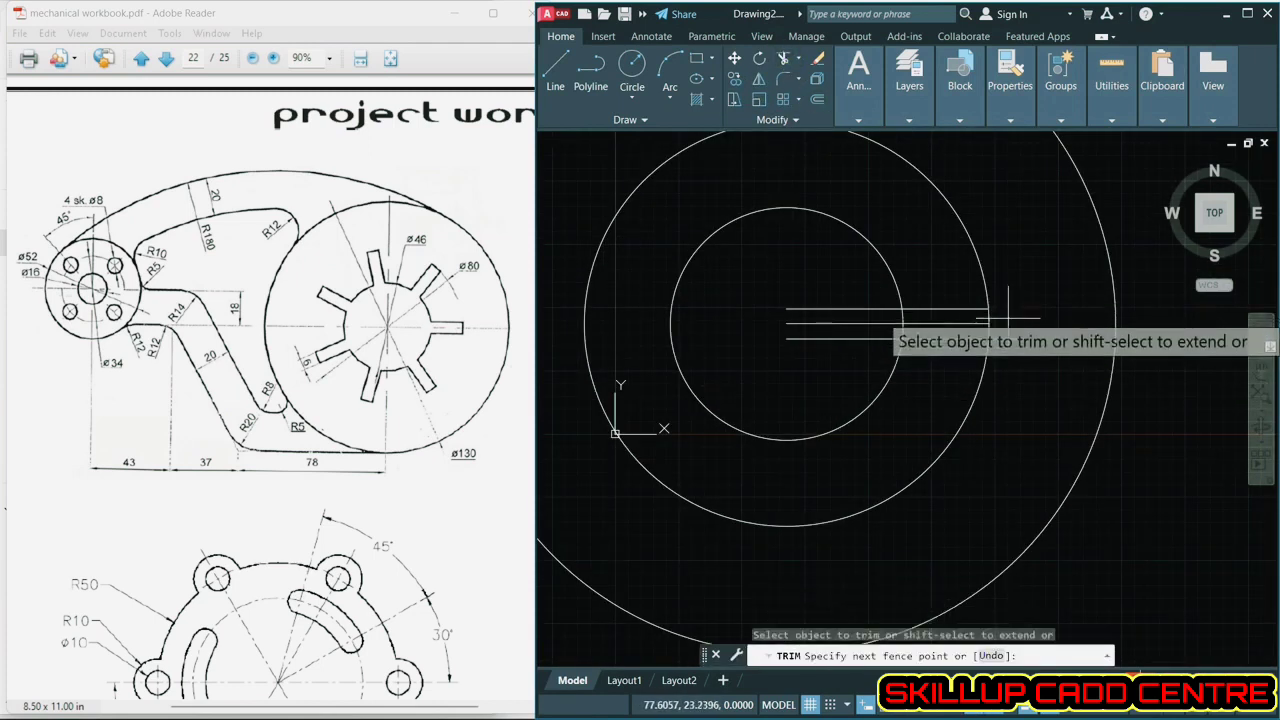
{"action": "left_click", "coordinate": [1004, 343]}
{"action": "key", "text": "Return"}
- Trim the 40-radius circle down to the slot's end arc and cut both slot sides back to the hub circle
{"action": "left_click", "coordinate": [980, 265]}
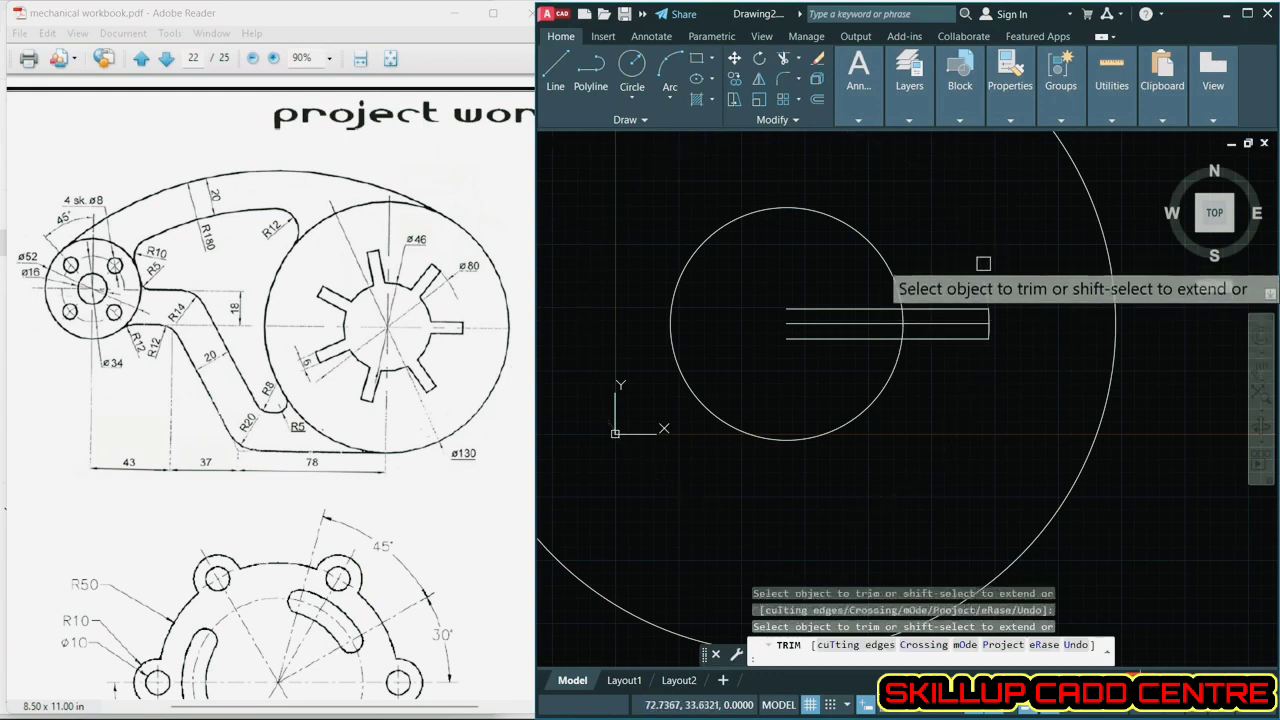
{"action": "left_click", "coordinate": [857, 309]}
{"action": "left_click", "coordinate": [860, 338]}
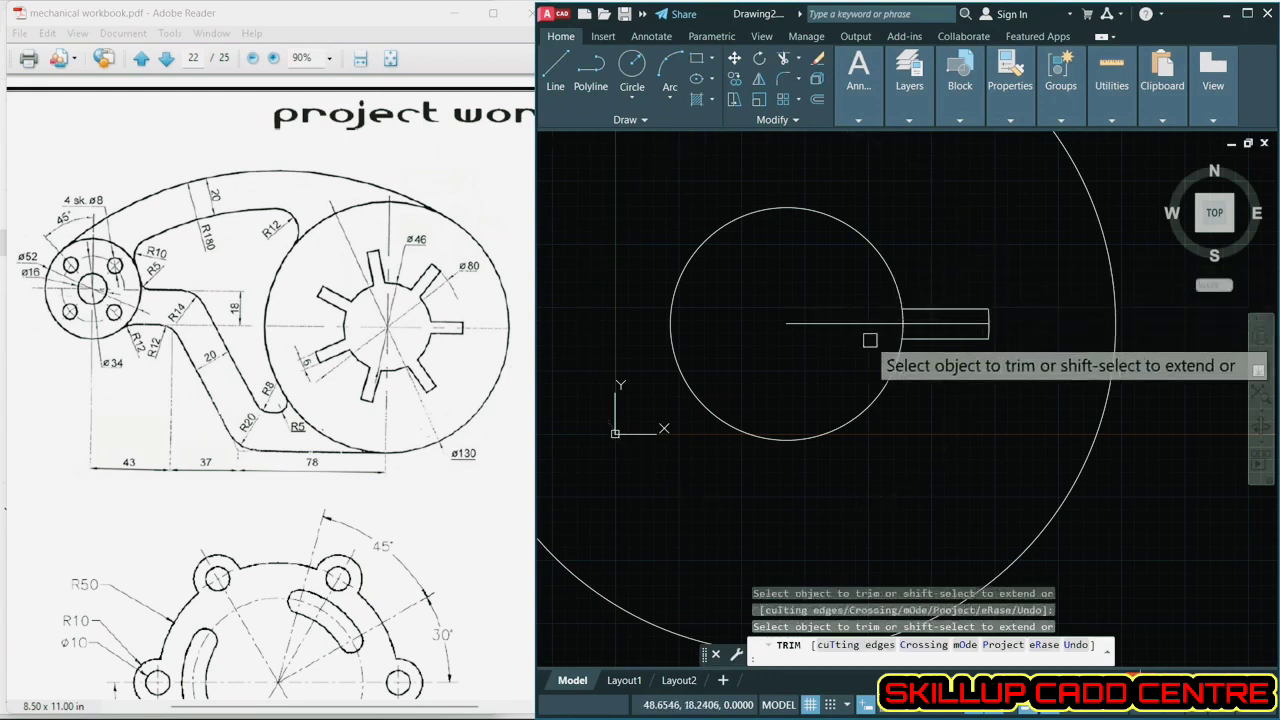
- Trim away the hub circle's arc across the slot opening and remove the horizontal centre line inside the slot and hub
{"action": "scroll", "coordinate": [900, 313], "scroll_direction": "up", "scroll_amount": 4}
{"action": "left_click", "coordinate": [916, 336]}
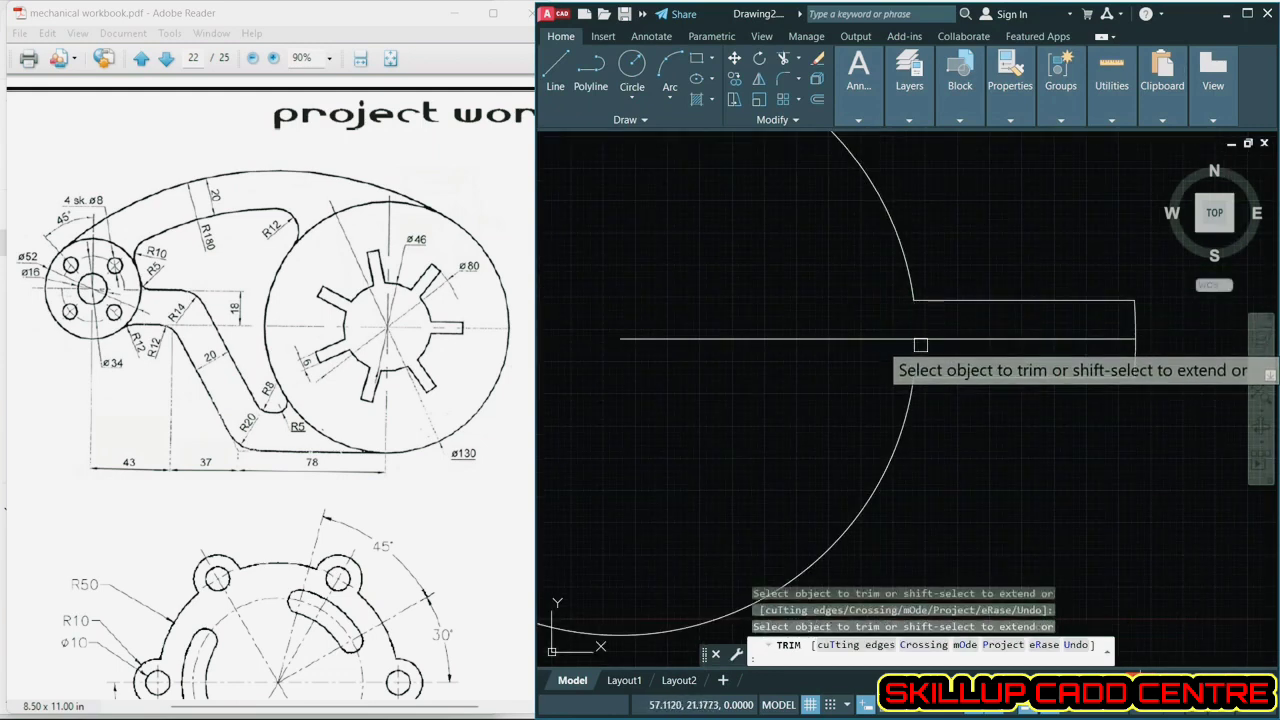
{"action": "key", "text": "Return"}
{"action": "key", "text": "Return"}
{"action": "scroll", "coordinate": [913, 405], "scroll_direction": "down", "scroll_amount": 4}
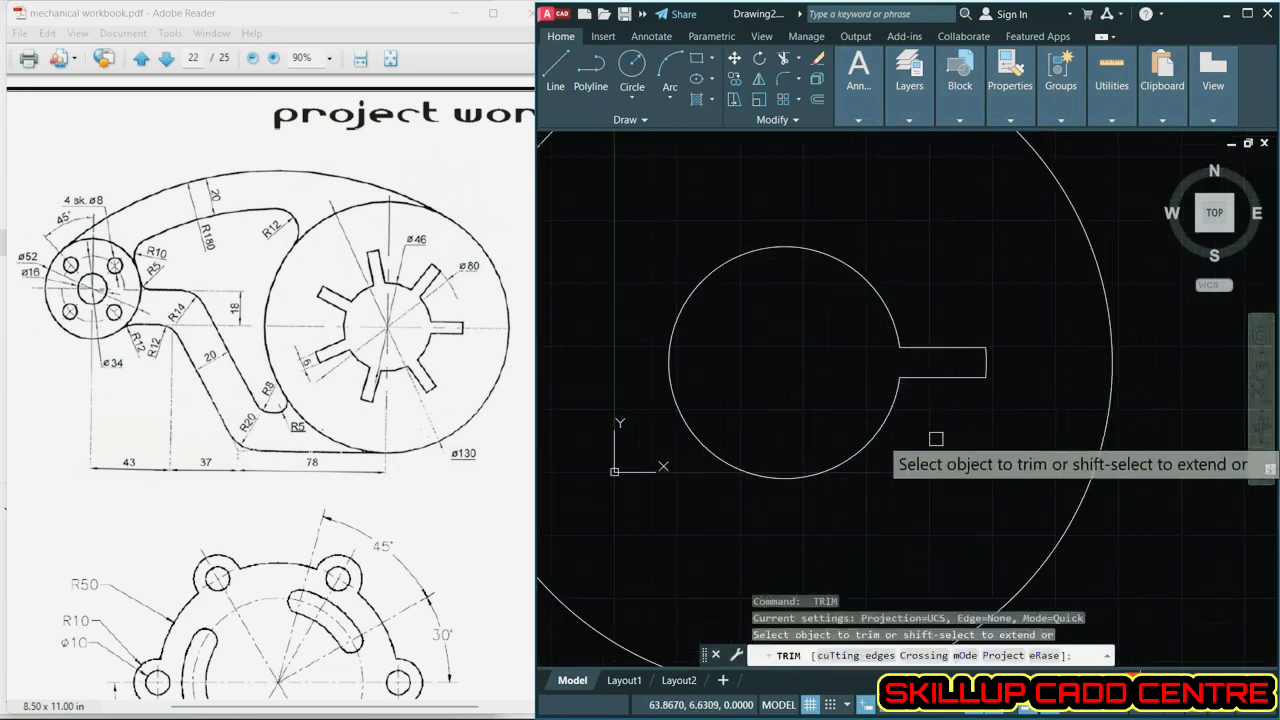
{"action": "left_click", "coordinate": [951, 410]}
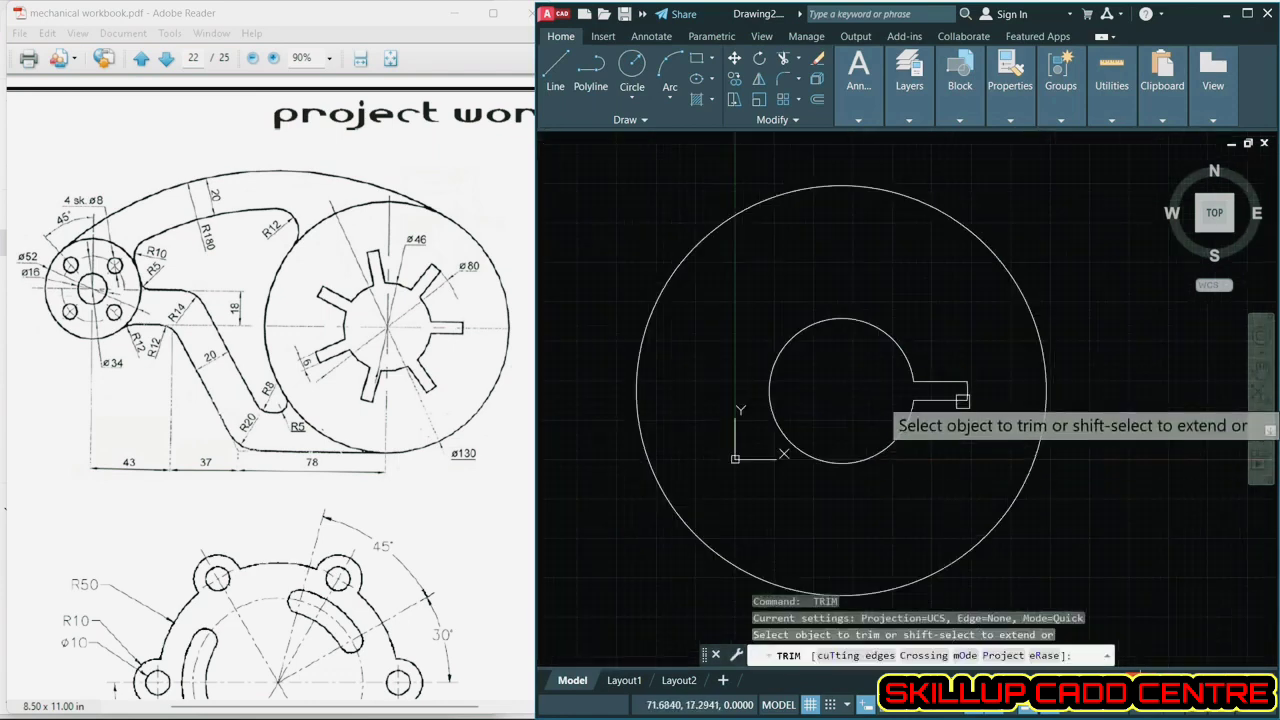
- Create a polar array of the slot's three edges around the disc centre with 7 items filling 360°
{"action": "left_click", "coordinate": [803, 101]}
{"action": "left_click", "coordinate": [823, 190]}
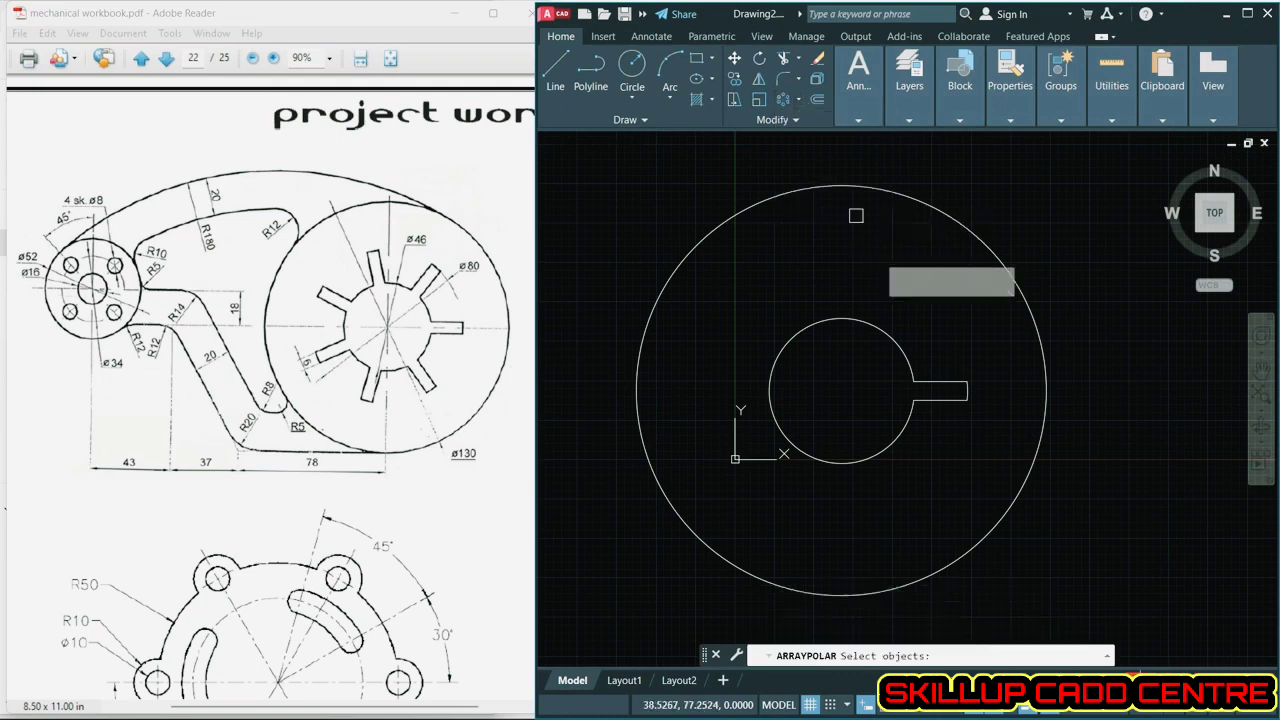
{"action": "left_click", "coordinate": [959, 339]}
{"action": "left_click", "coordinate": [937, 427]}
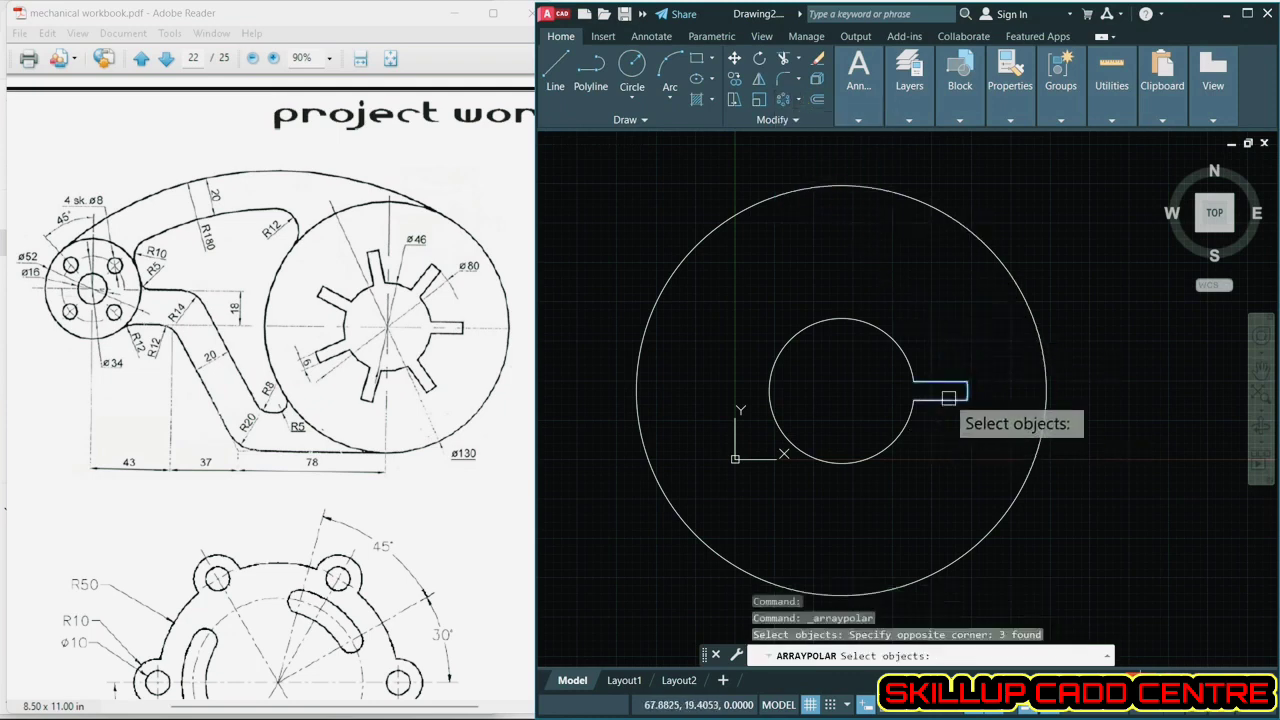
{"action": "key", "text": "Return"}
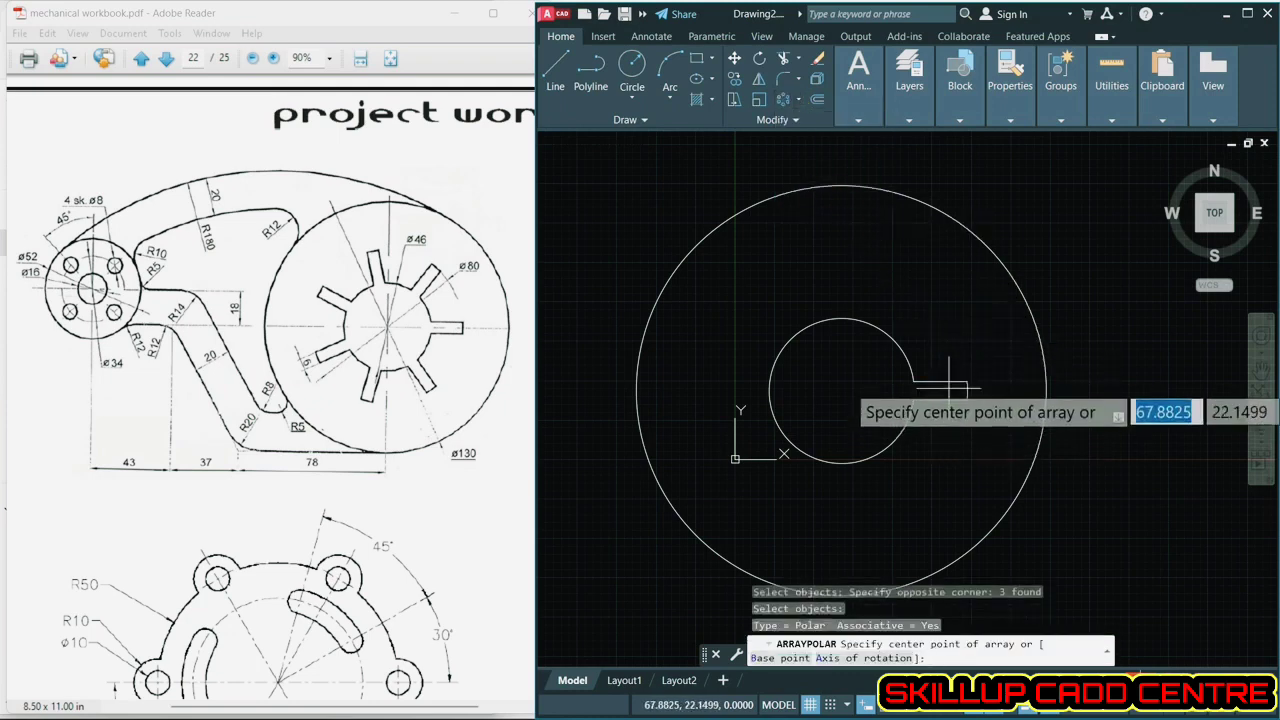
{"action": "left_click", "coordinate": [843, 390]}
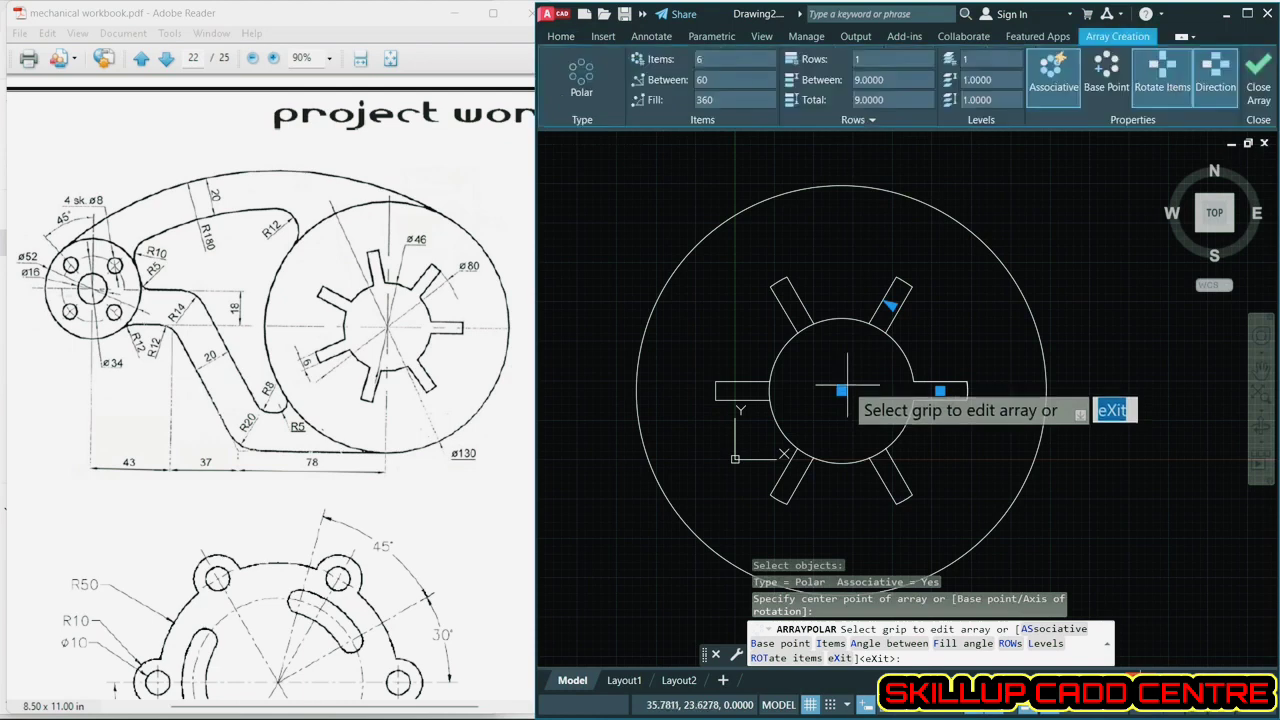
{"action": "left_click", "coordinate": [710, 58]}
{"action": "type", "text": "7"}
{"action": "key", "text": "Return"}
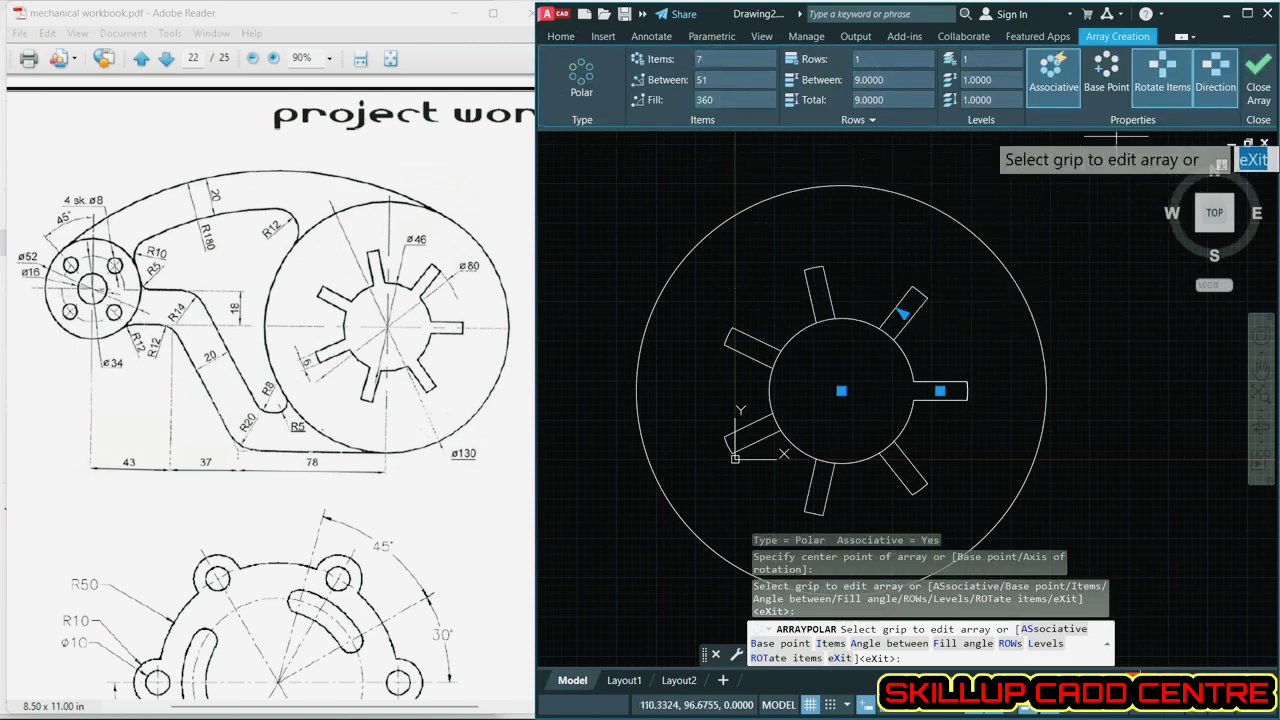
{"action": "left_click", "coordinate": [1256, 76]}
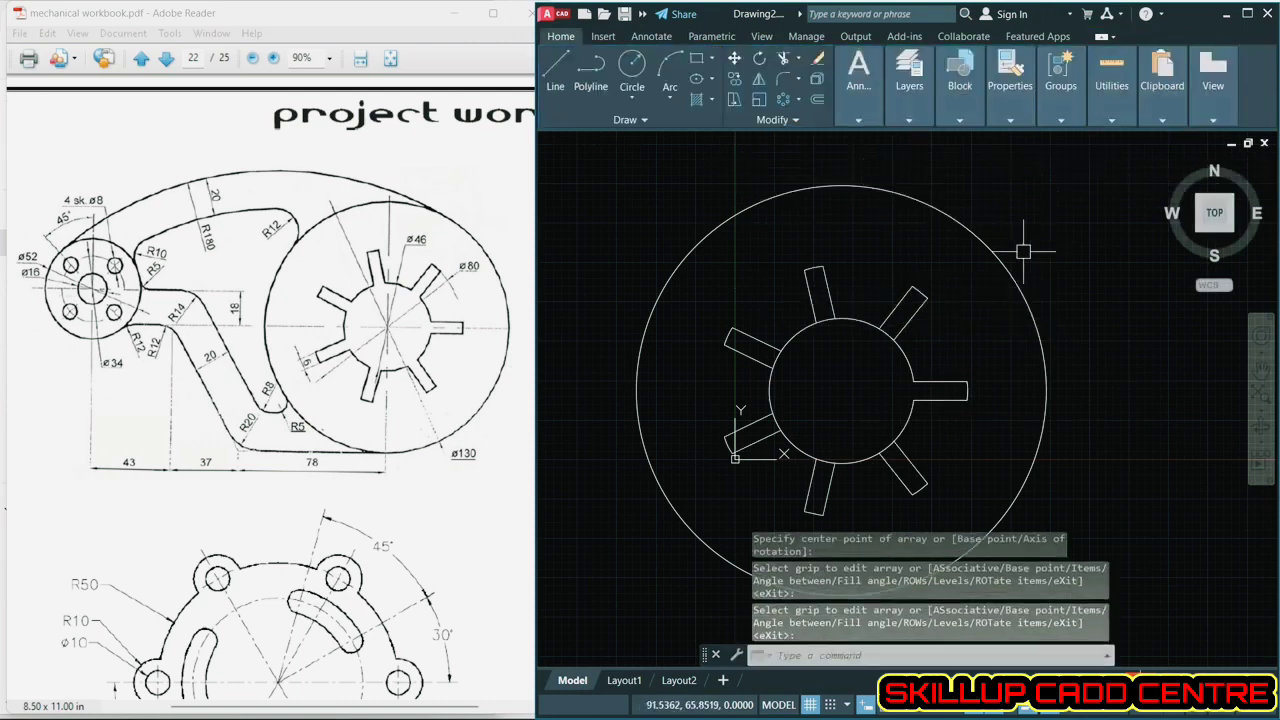
- Trim the hub circle's arcs across the openings of the six arrayed slots
{"action": "middle_click_drag", "start_coordinate": [857, 314], "coordinate": [860, 264]}
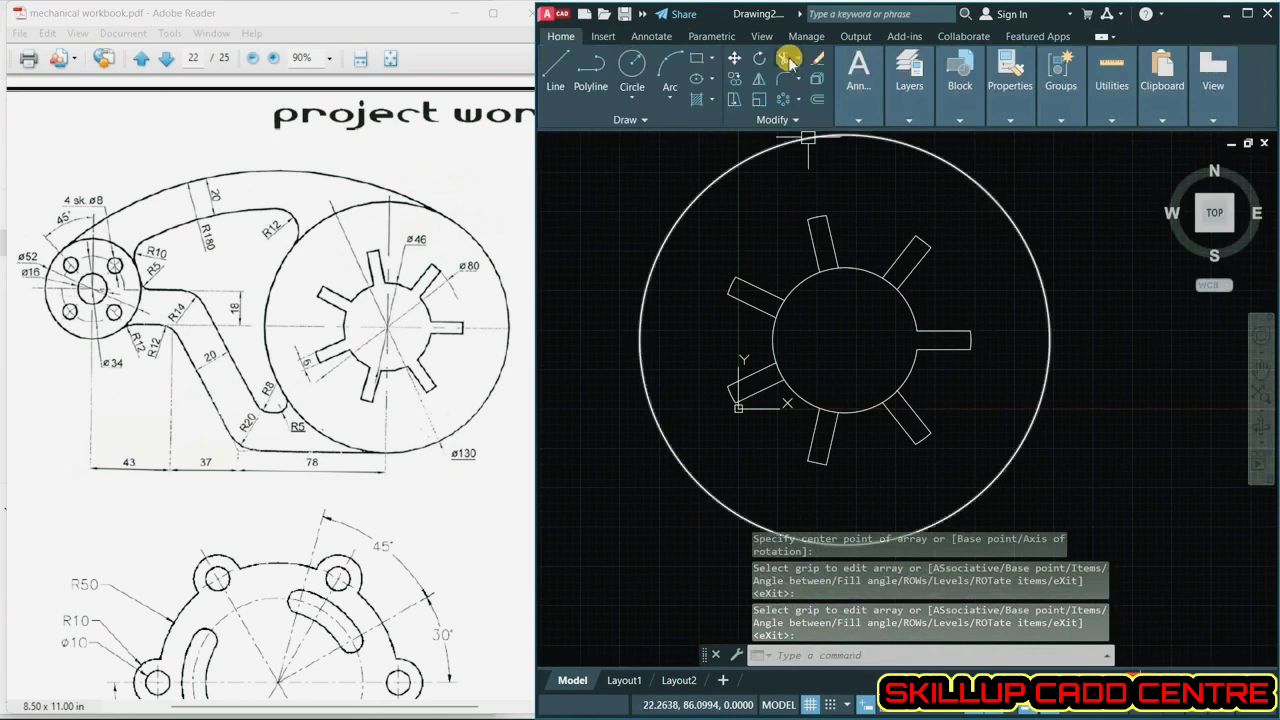
{"action": "left_click", "coordinate": [784, 57]}
{"action": "left_click", "coordinate": [880, 283]}
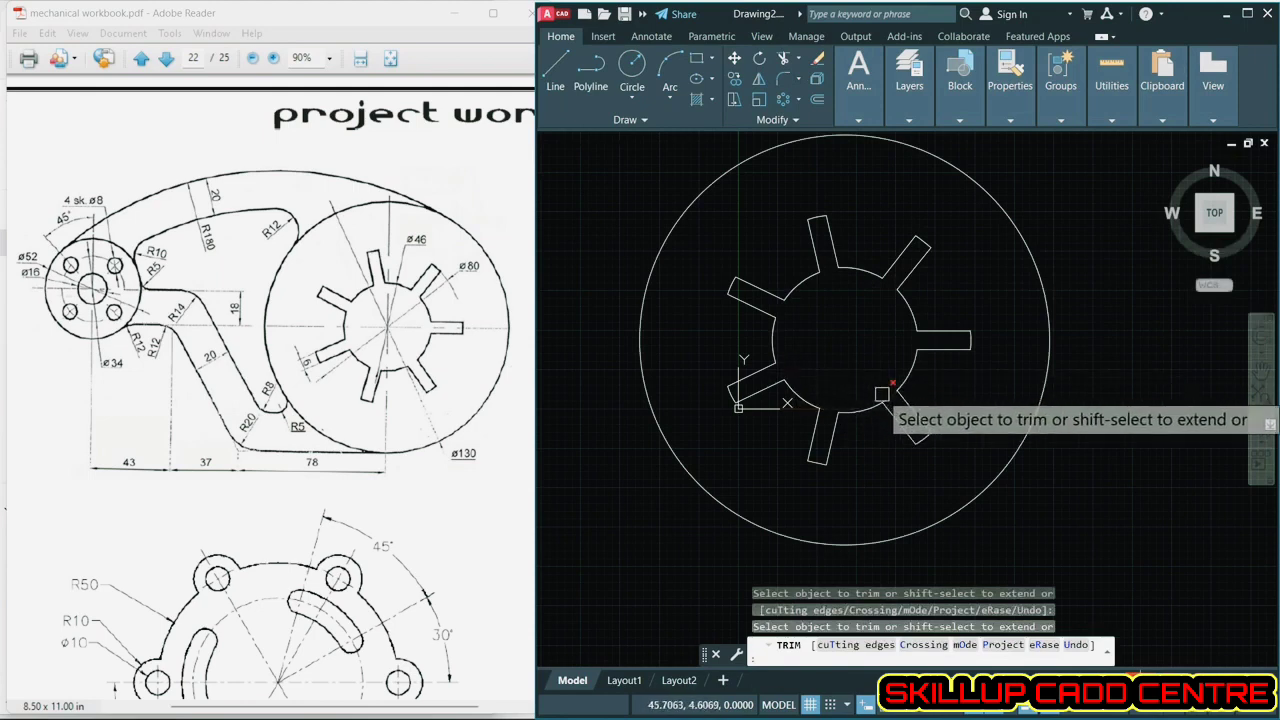
{"action": "key", "text": "Escape"}
- With Ortho on, draw consecutive horizontal line segments of 78, 37 and 43 leftward from the disc centre
{"action": "scroll", "coordinate": [810, 350], "scroll_direction": "down", "scroll_amount": 6}
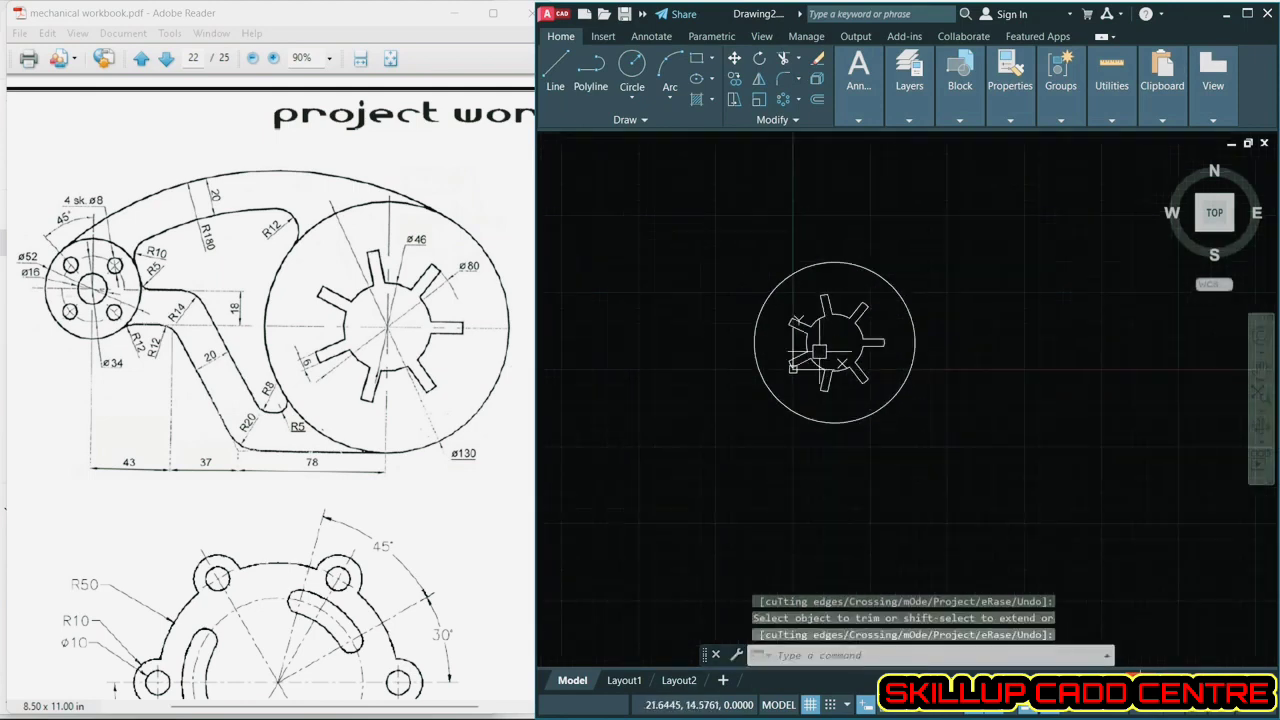
{"action": "scroll", "coordinate": [562, 363], "scroll_direction": "up", "scroll_amount": 1}
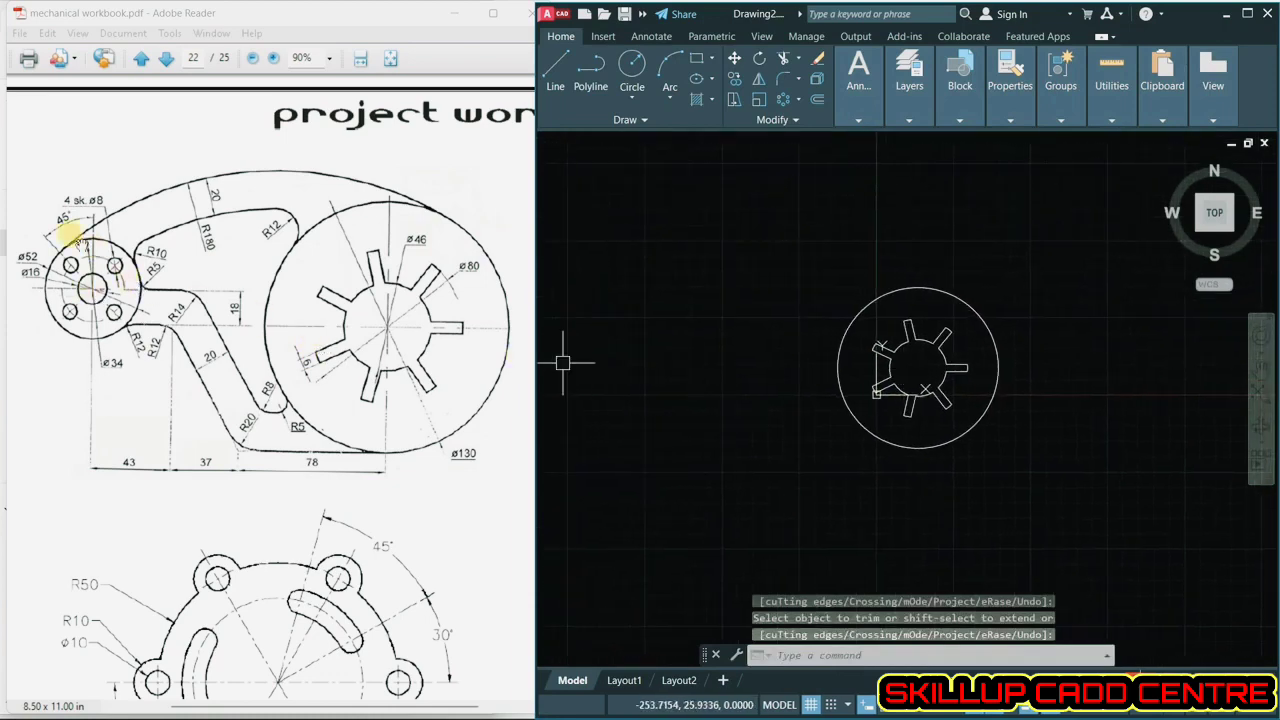
{"action": "left_click", "coordinate": [558, 72]}
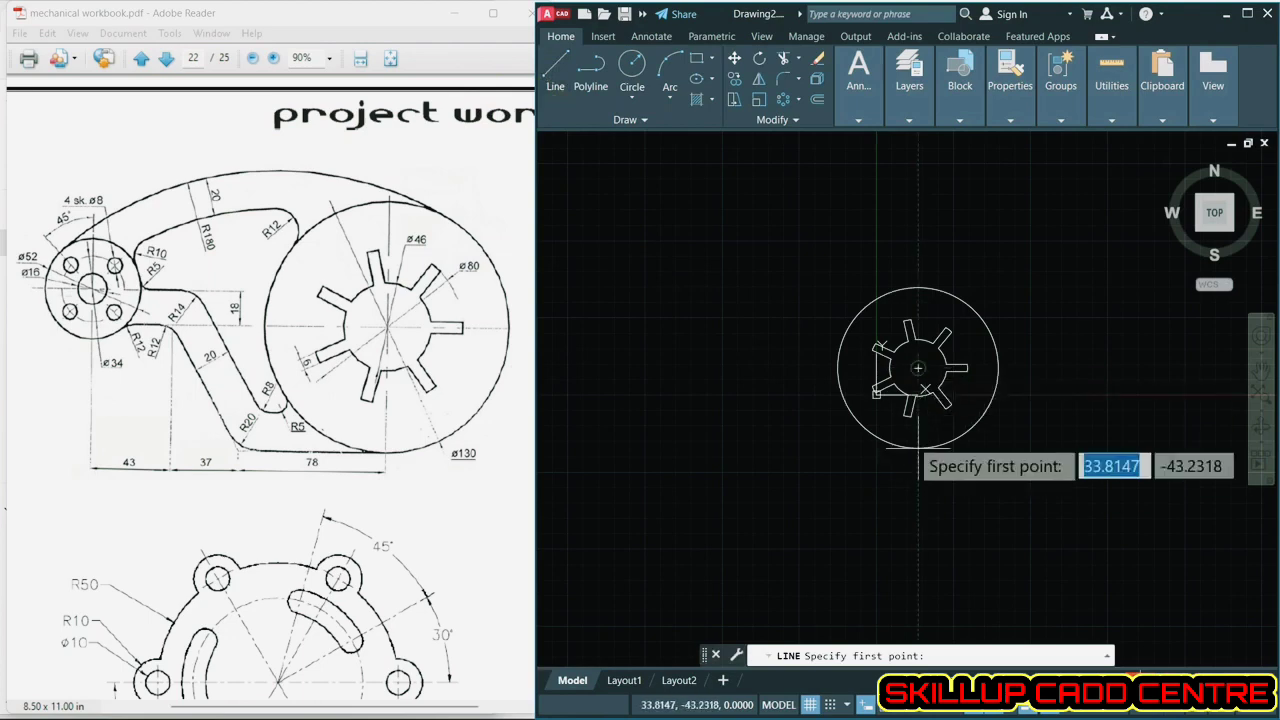
{"action": "left_click", "coordinate": [902, 377]}
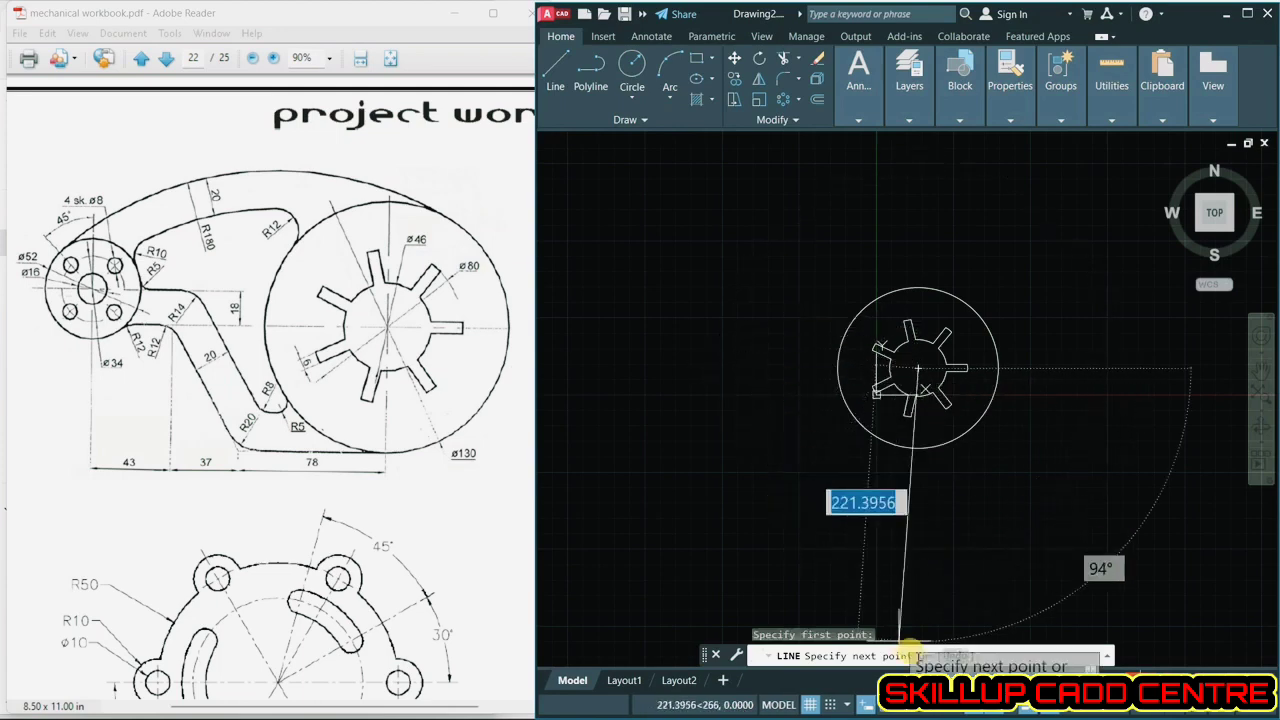
{"action": "key", "text": "F8"}
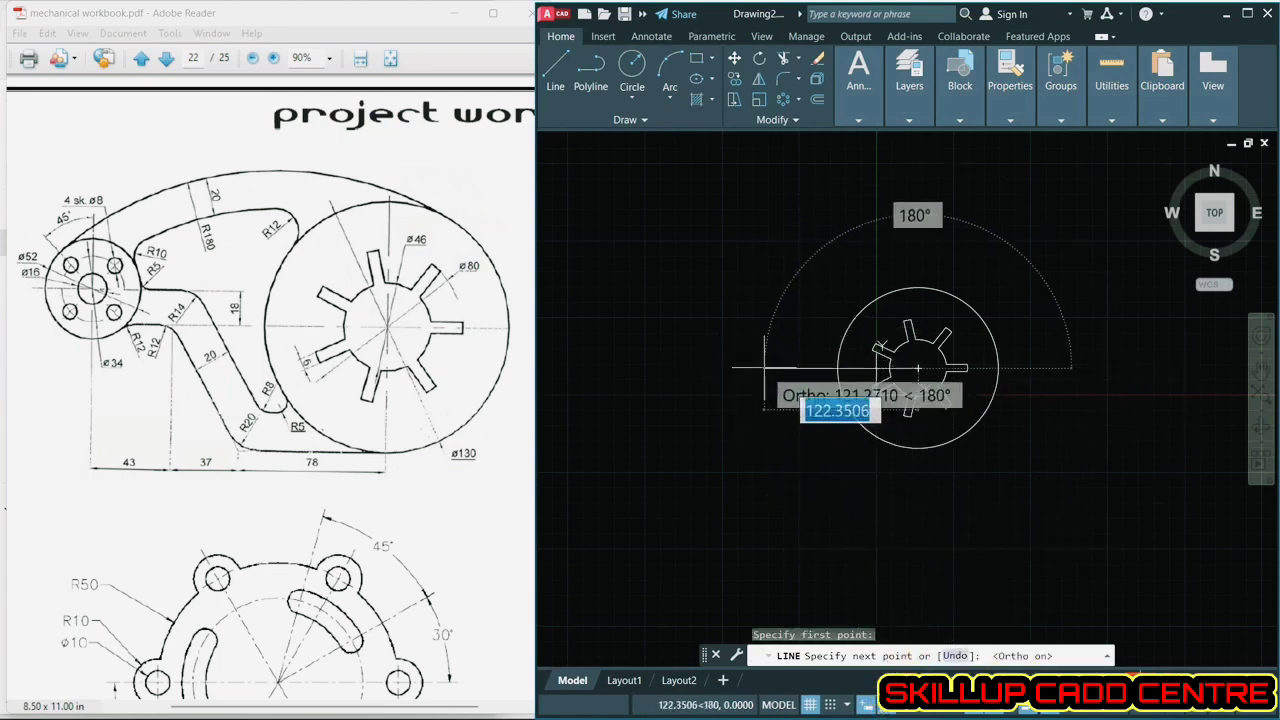
{"action": "type", "text": "78"}
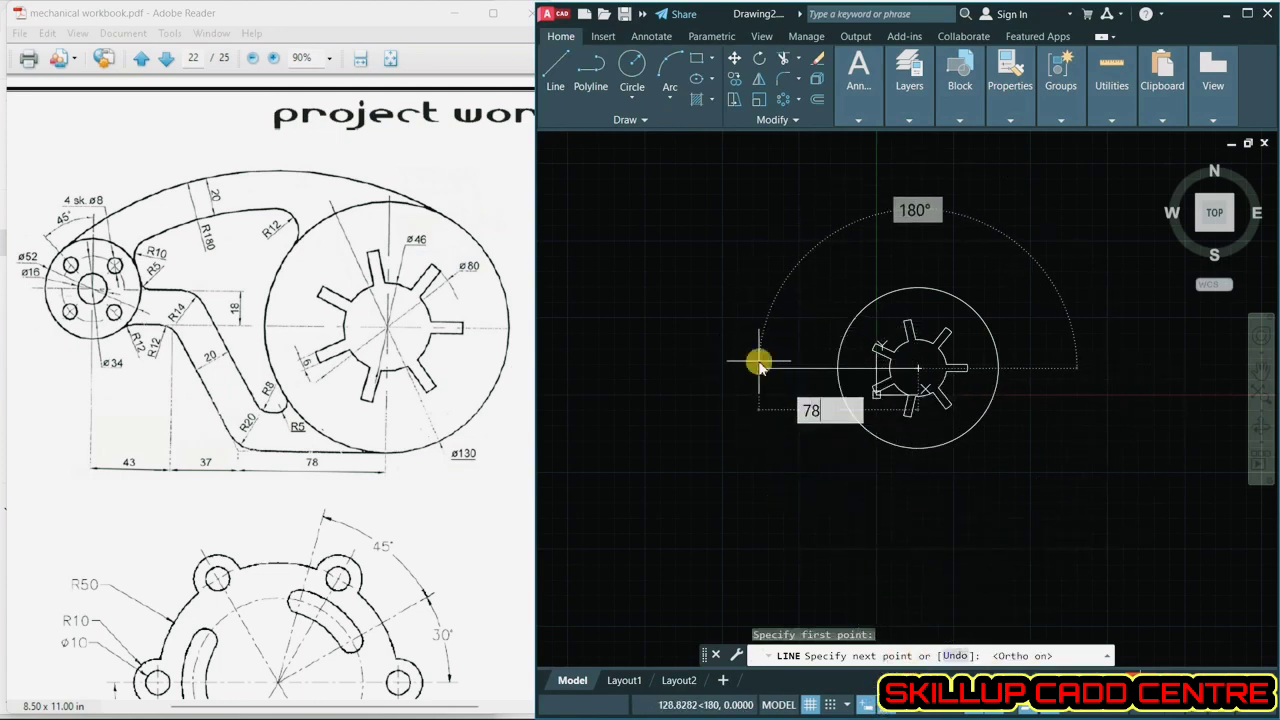
{"action": "key", "text": "Return"}
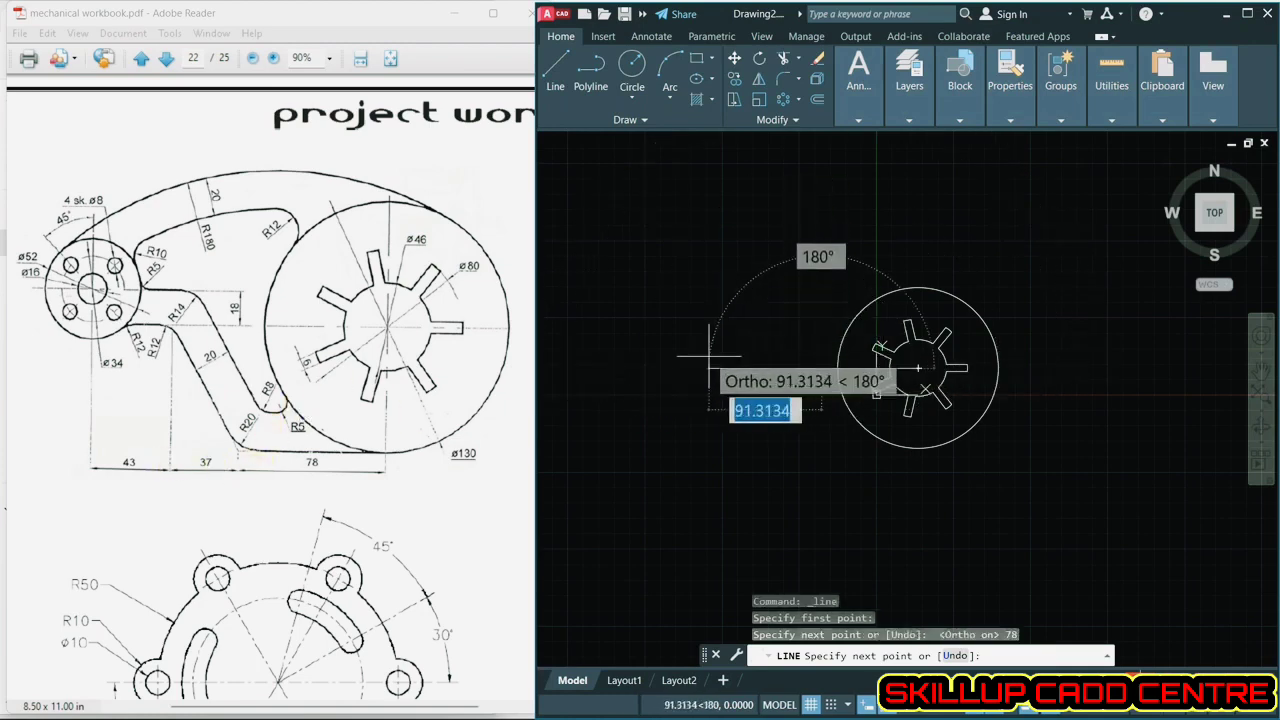
{"action": "type", "text": "37"}
{"action": "key", "text": "Return"}
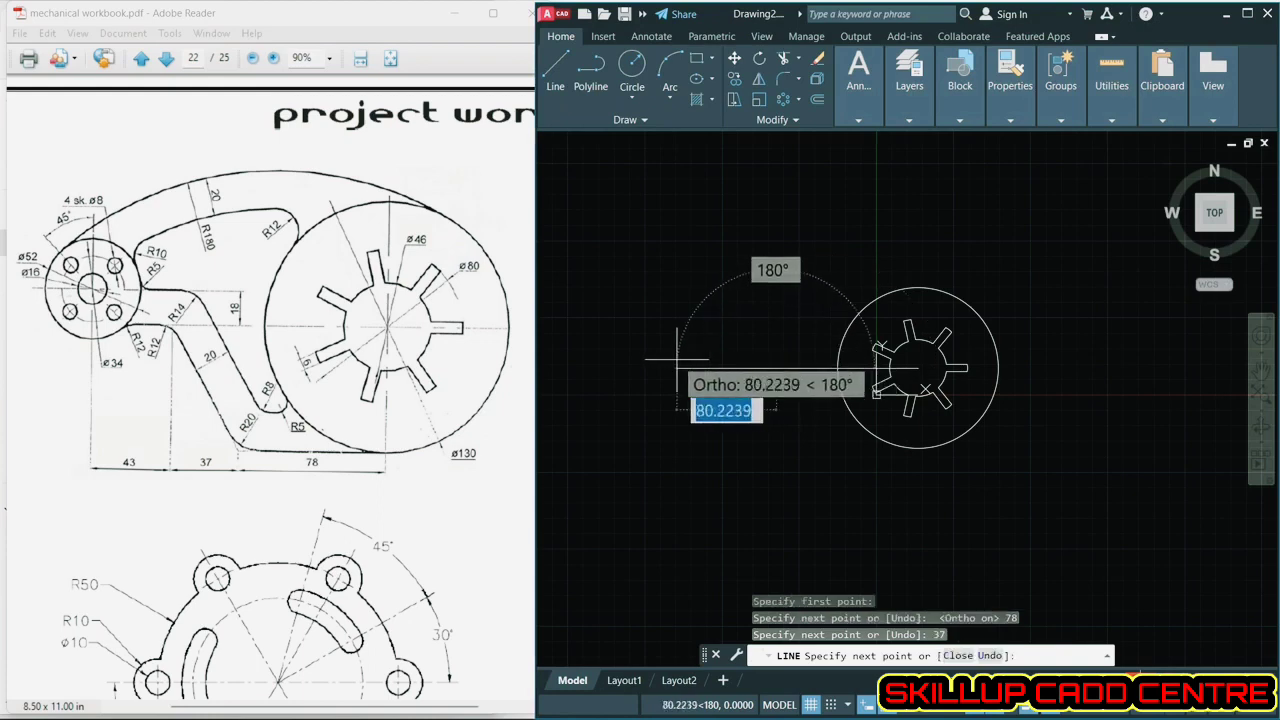
{"action": "type", "text": "43"}
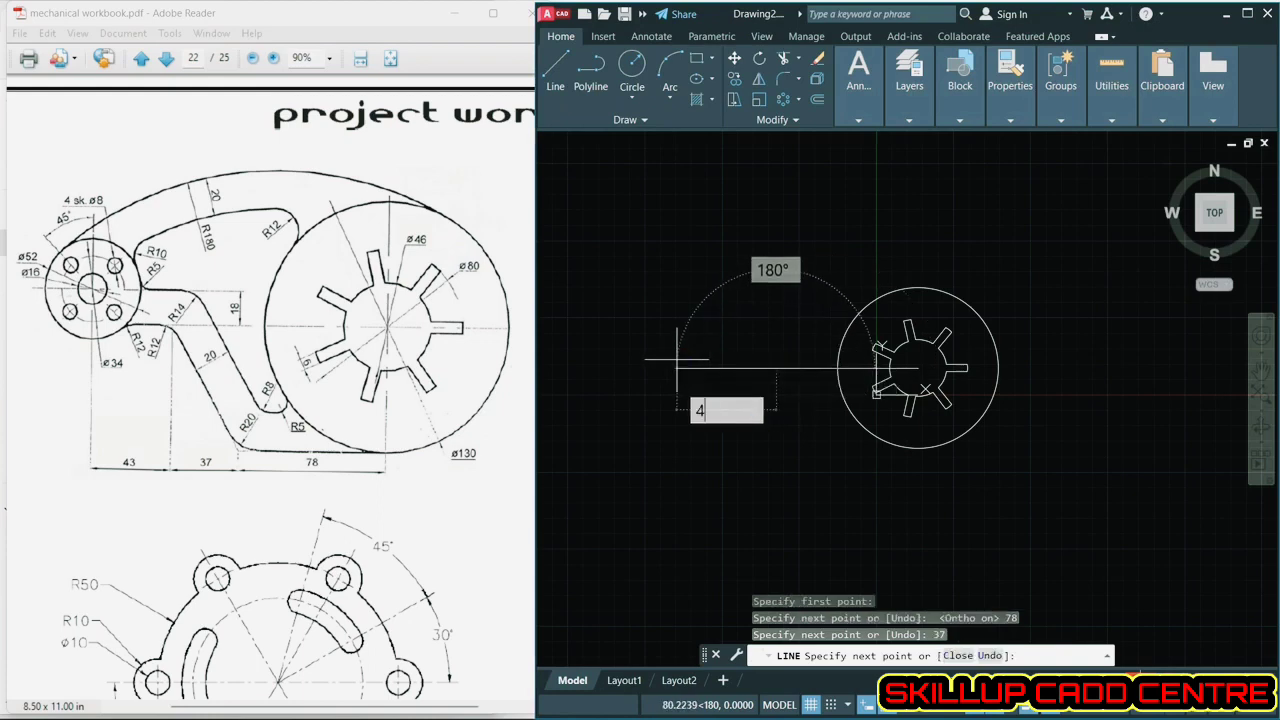
{"action": "key", "text": "Return"}
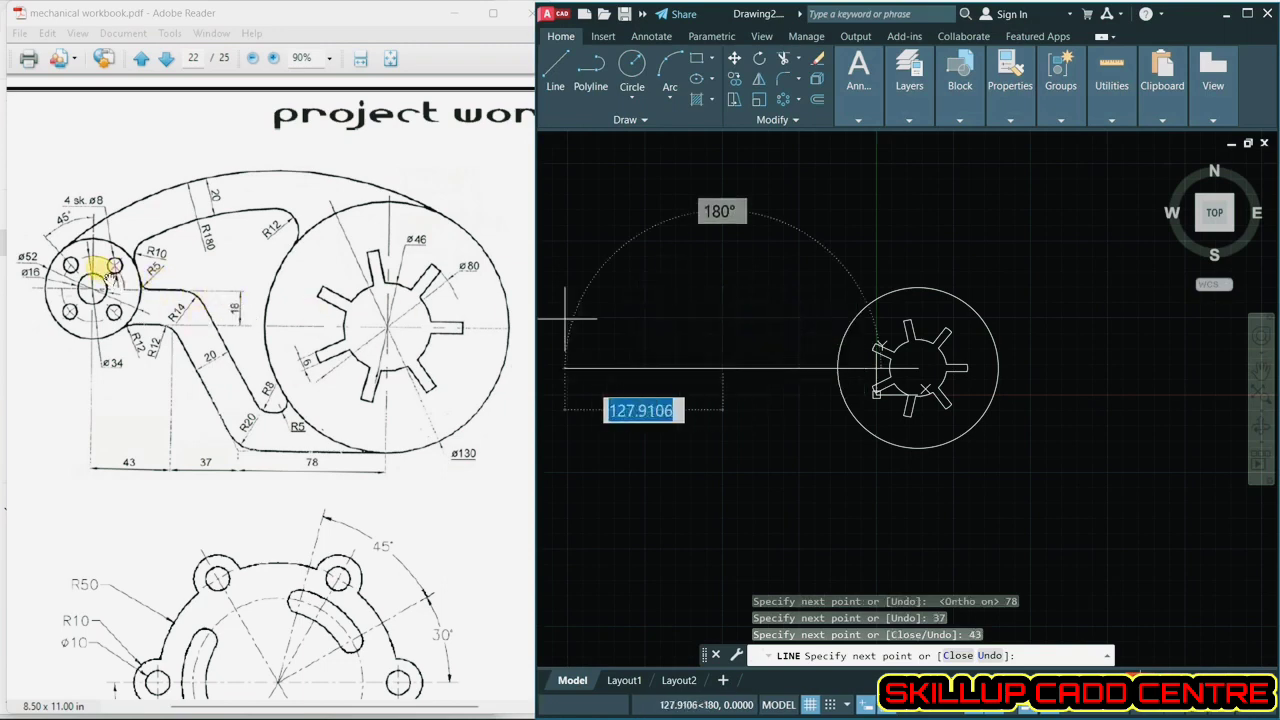
- Continue the line 18 vertically upward from the left end of the horizontal segments and finish it
{"action": "type", "text": "1"}
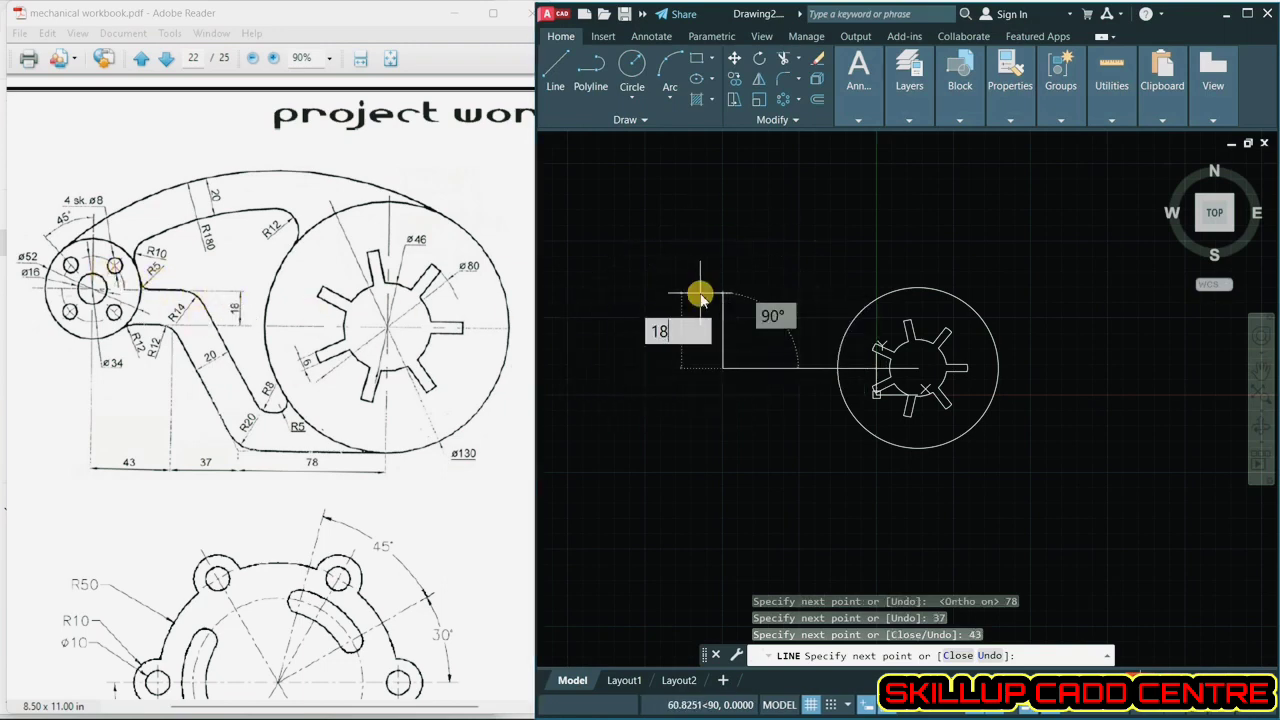
{"action": "type", "text": "8"}
{"action": "key", "text": "Return"}
{"action": "key", "text": "Return"}
- Draw a 16-diameter circle centred on the upper end of the 18-unit vertical line
{"action": "scroll", "coordinate": [727, 347], "scroll_direction": "up", "scroll_amount": 4}
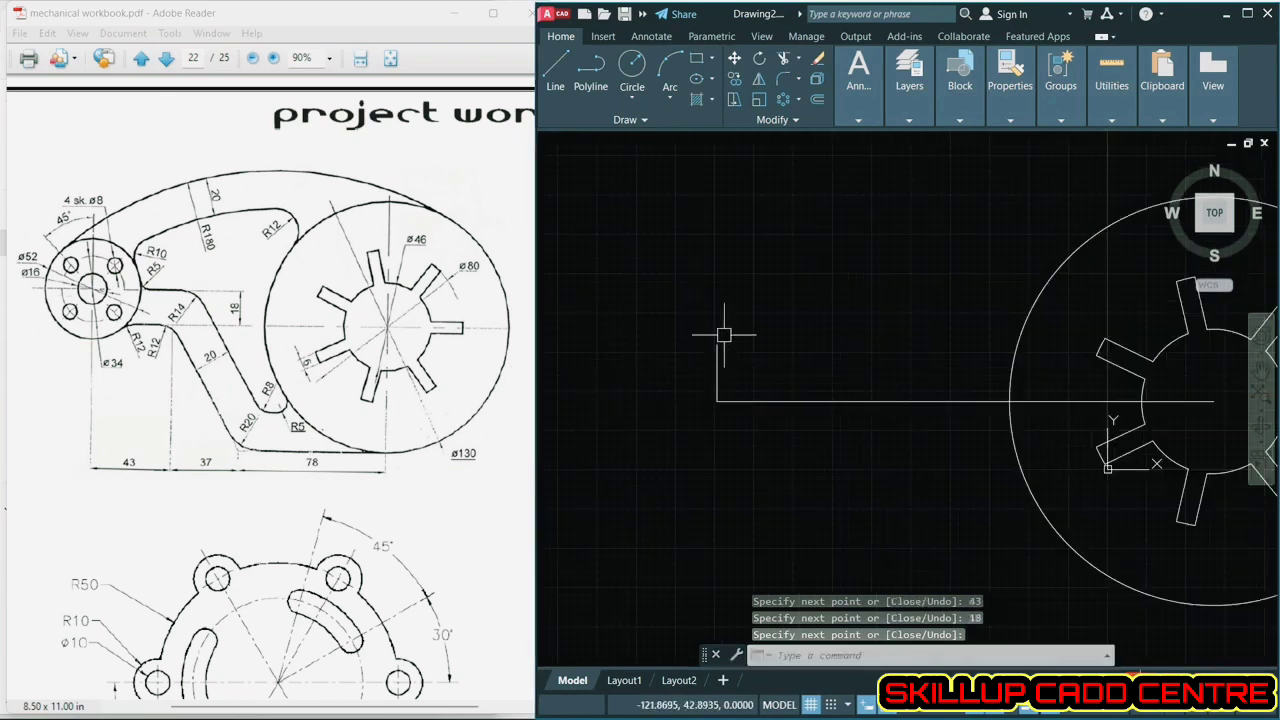
{"action": "left_click", "coordinate": [644, 100]}
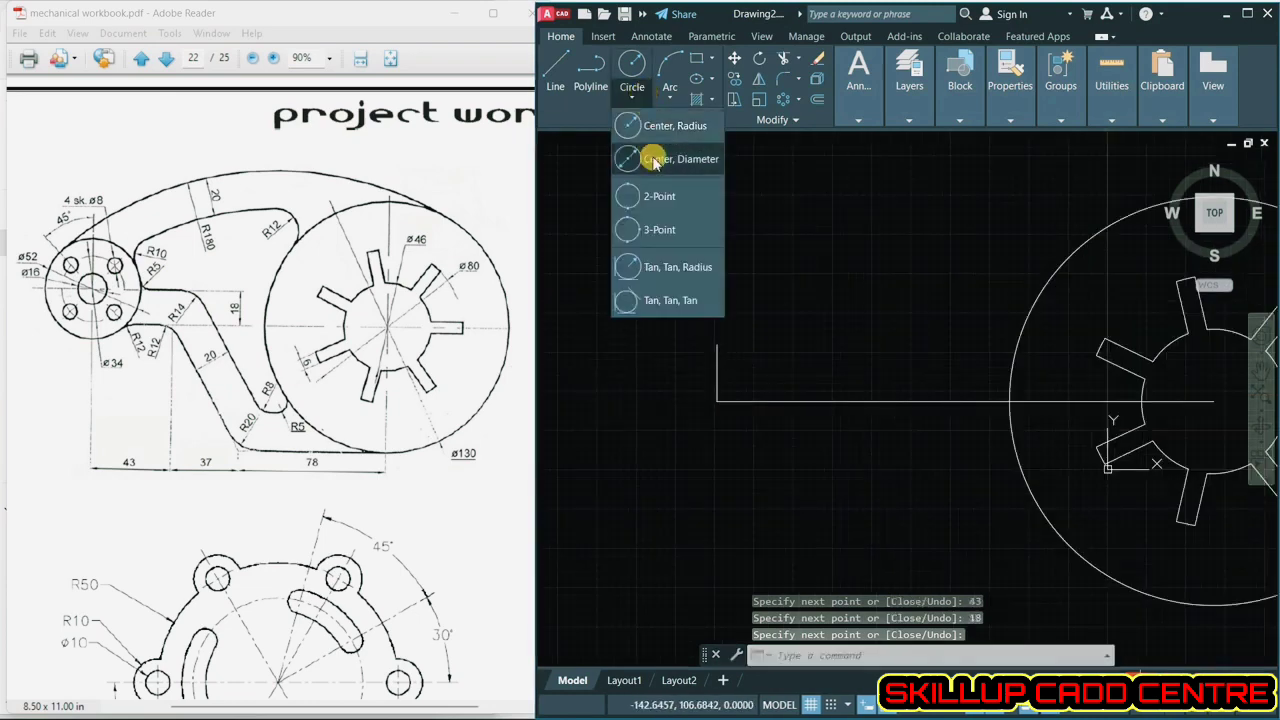
{"action": "left_click", "coordinate": [631, 161]}
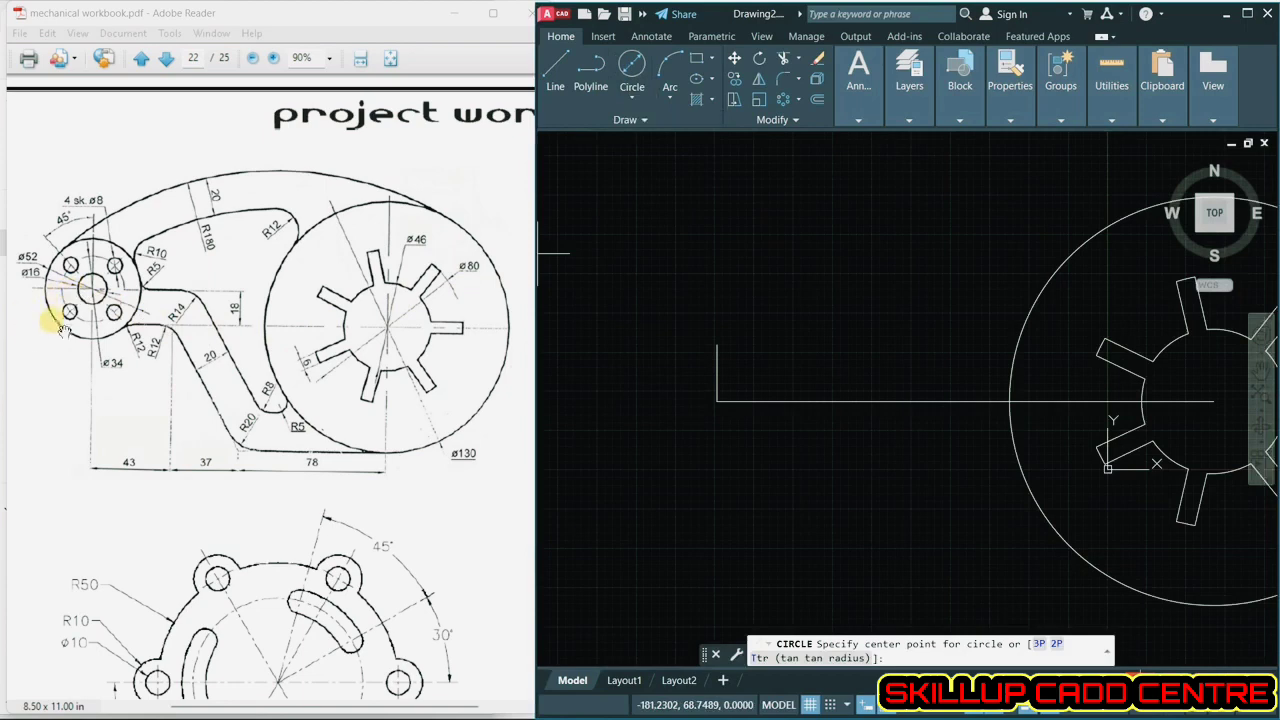
{"action": "left_click", "coordinate": [716, 345]}
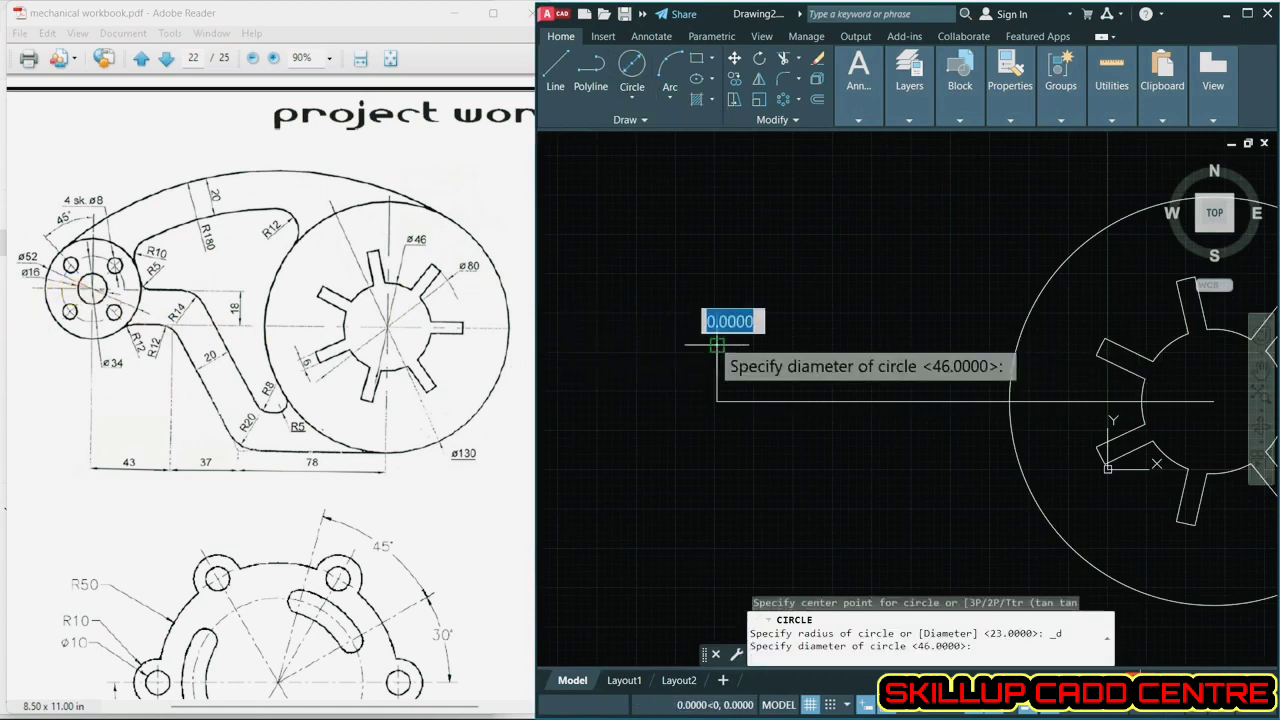
{"action": "type", "text": "16"}
{"action": "key", "text": "Return"}
{"action": "key", "text": "Return"}
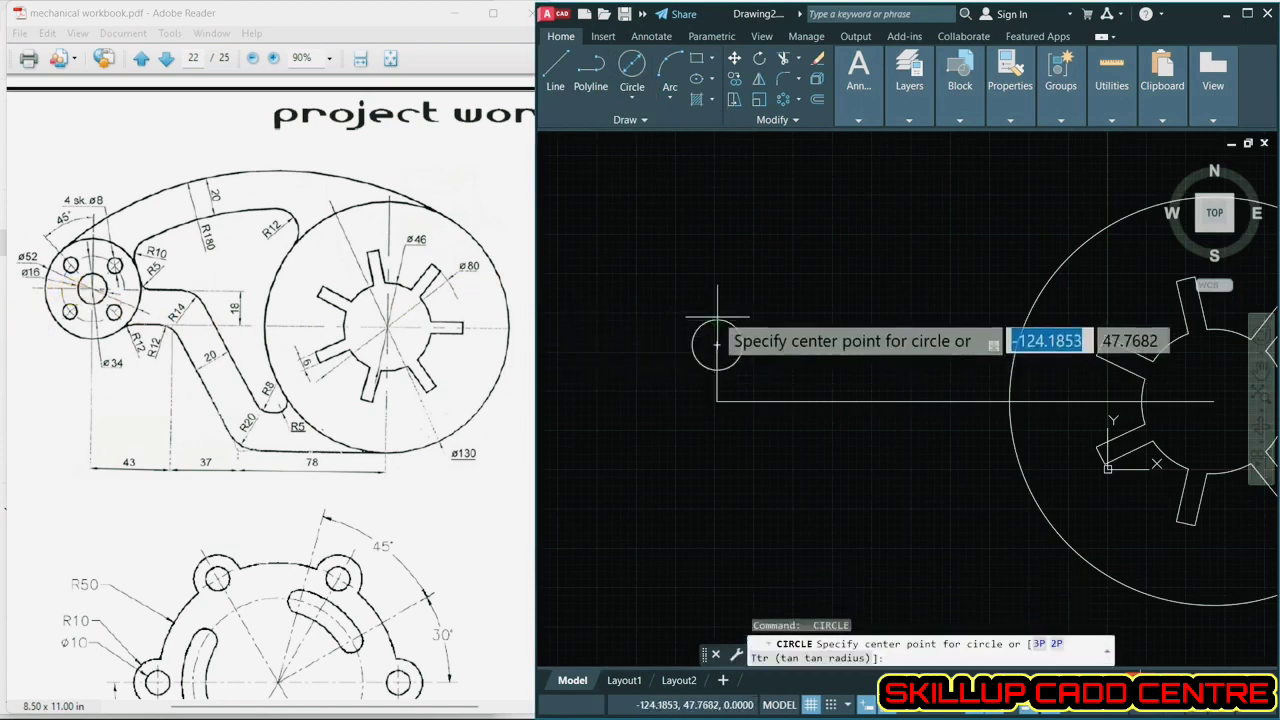
{"action": "key", "text": "Escape"}
- Add circles of diameter 52 and 34 concentric with the 16-diameter circle
{"action": "left_click", "coordinate": [632, 66]}
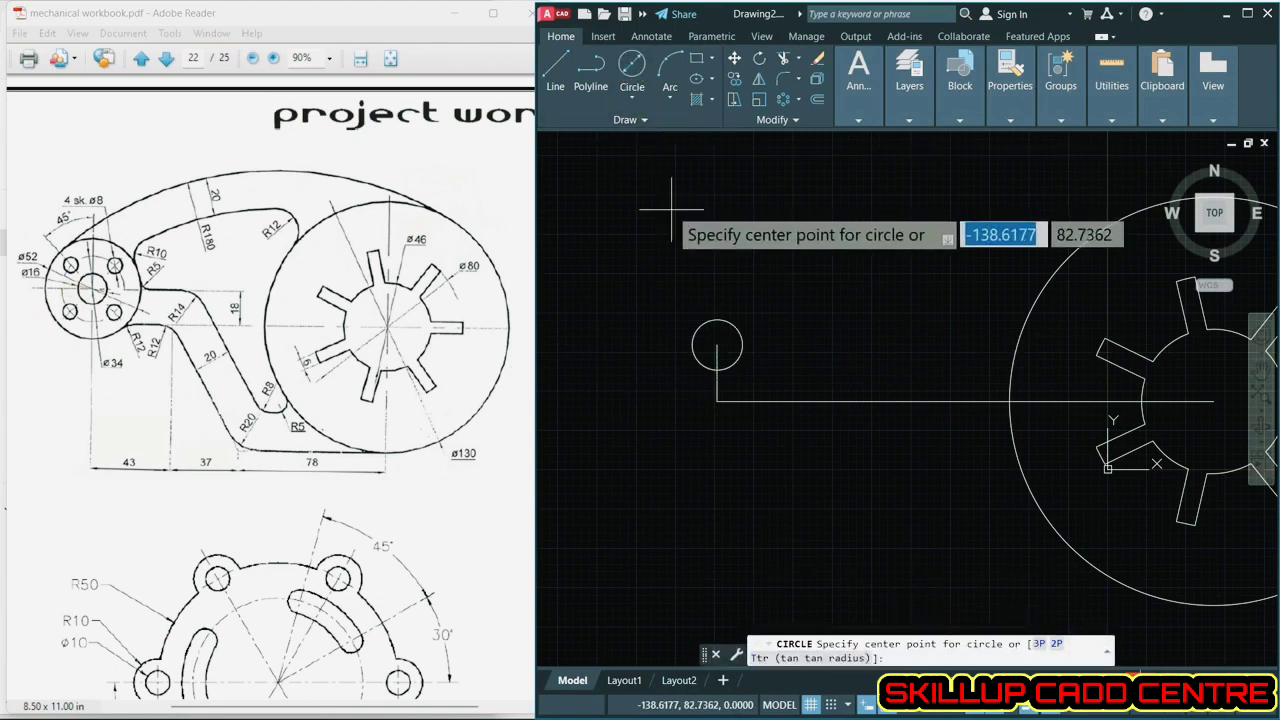
{"action": "left_click", "coordinate": [717, 346]}
{"action": "type", "text": "52"}
{"action": "key", "text": "Return"}
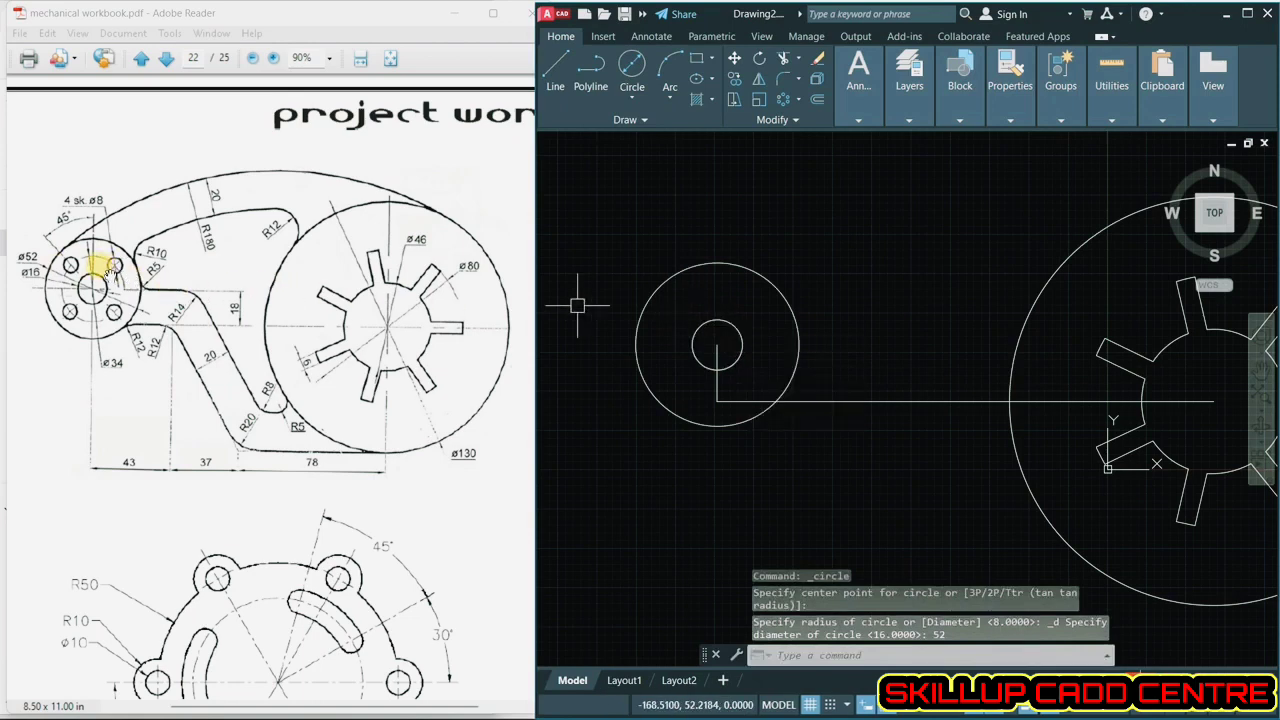
{"action": "left_click", "coordinate": [638, 66]}
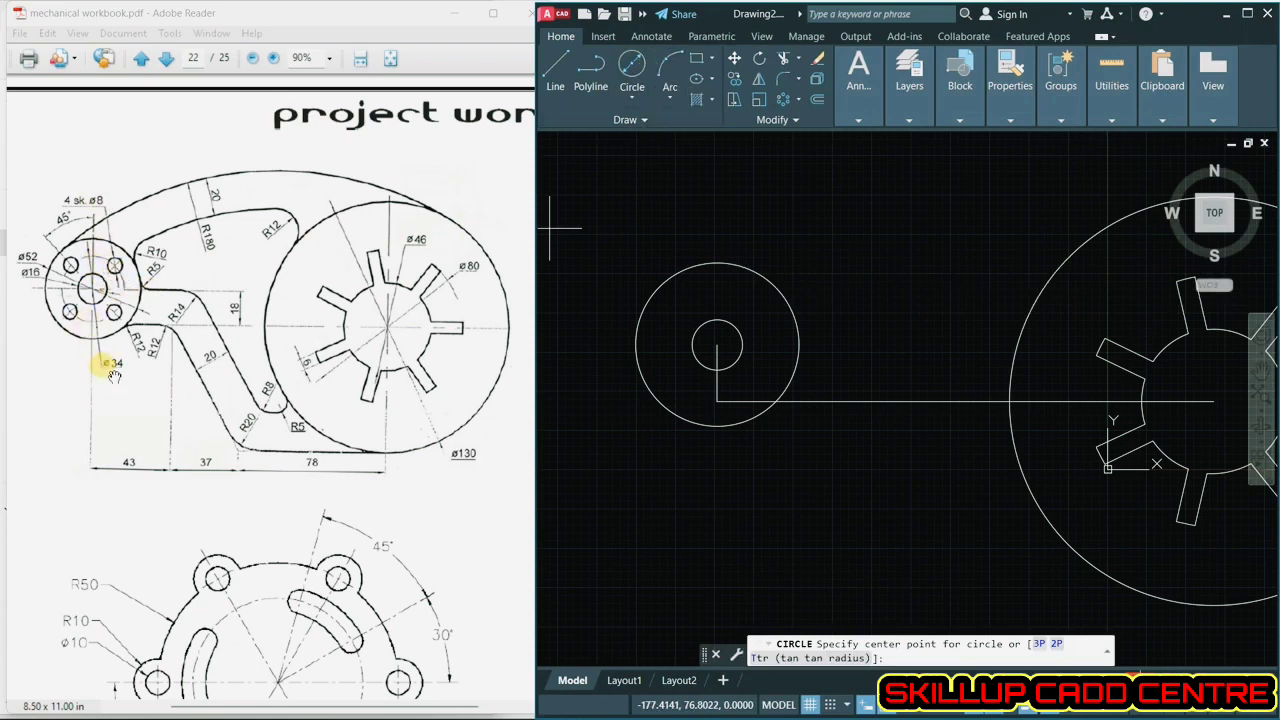
{"action": "left_click", "coordinate": [717, 345]}
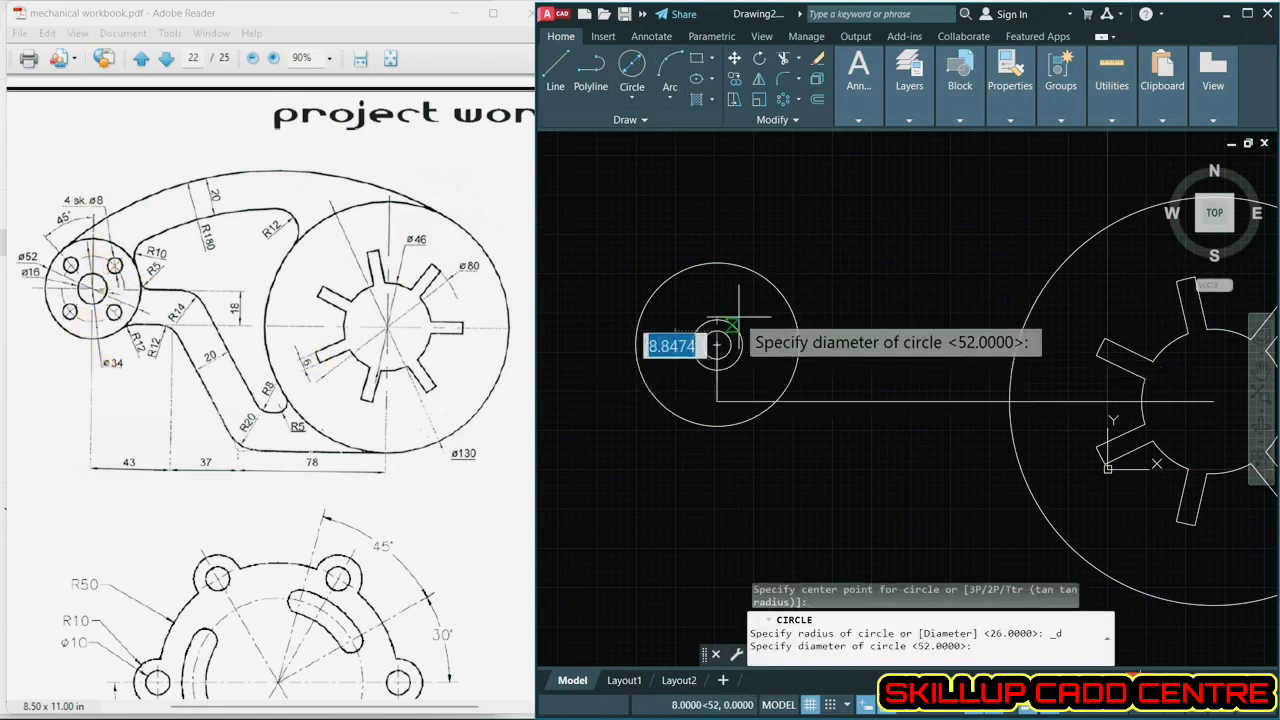
{"action": "type", "text": "34"}
{"action": "key", "text": "Return"}
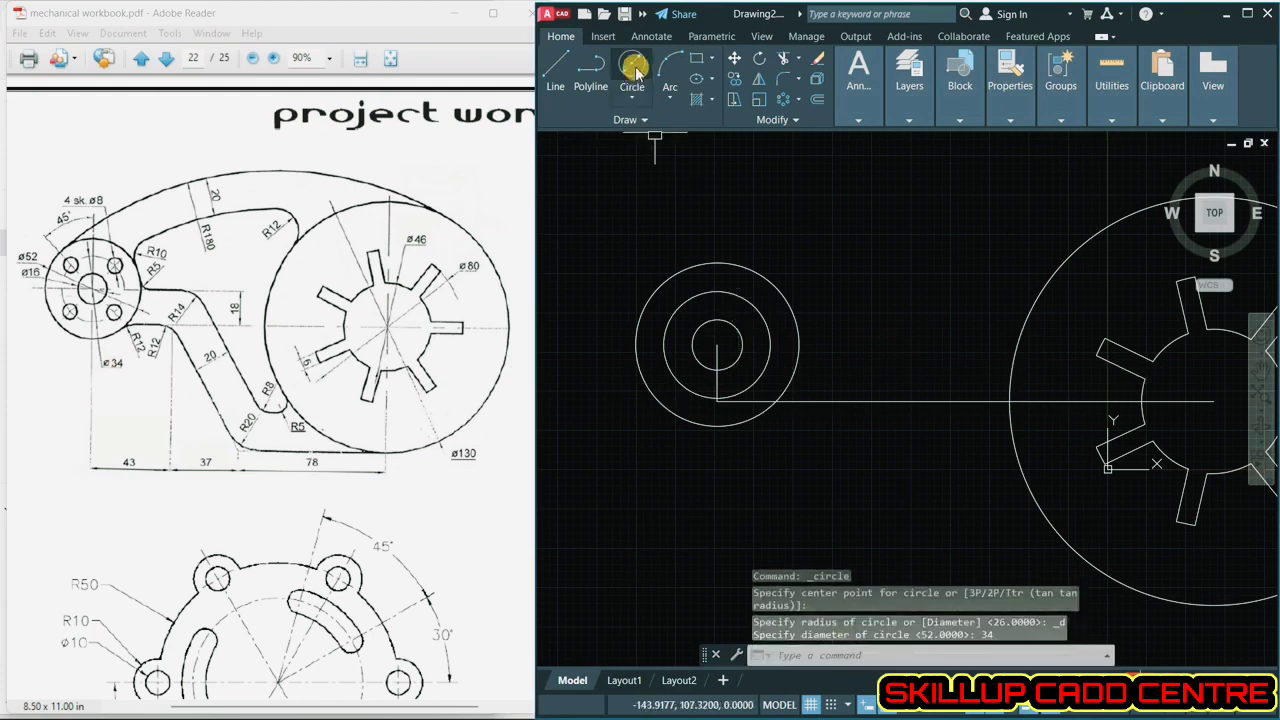
- Draw an 8-diameter hole circle centred on the right quadrant of the 34-diameter circle
{"action": "key", "text": "Return"}
{"action": "left_click", "coordinate": [771, 345]}
{"action": "type", "text": "d"}
{"action": "key", "text": "Return"}
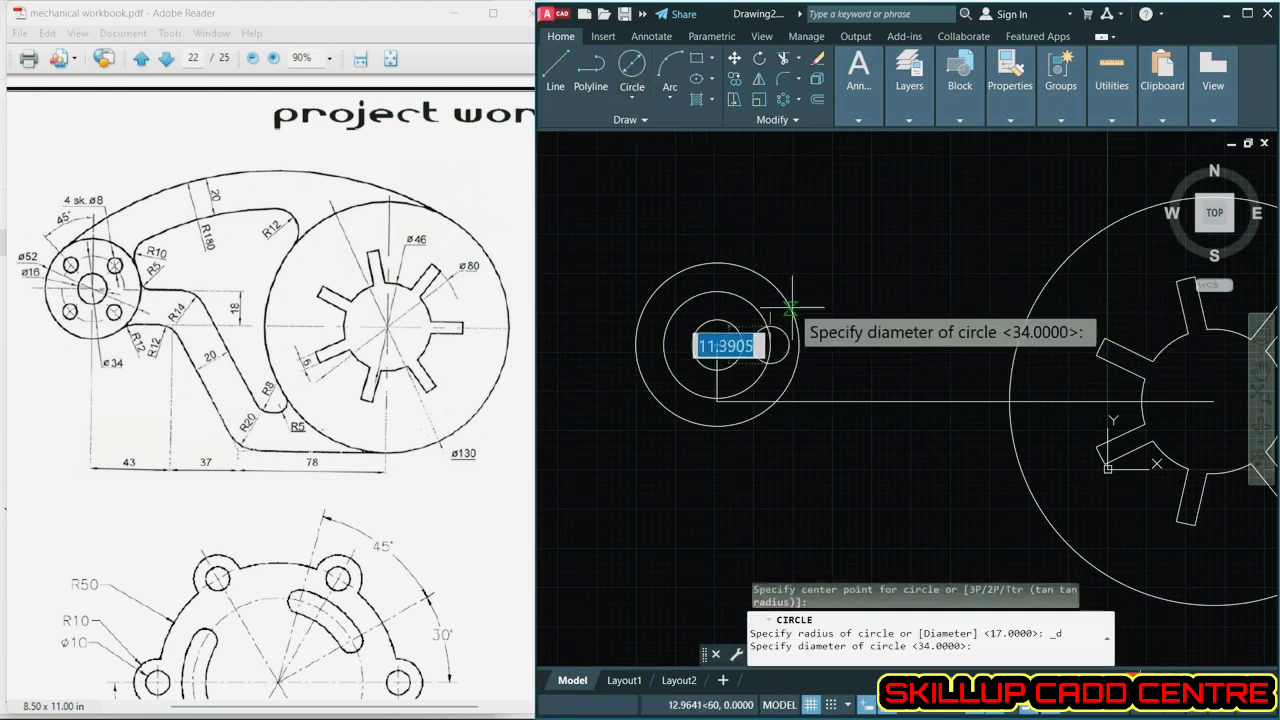
{"action": "type", "text": "8"}
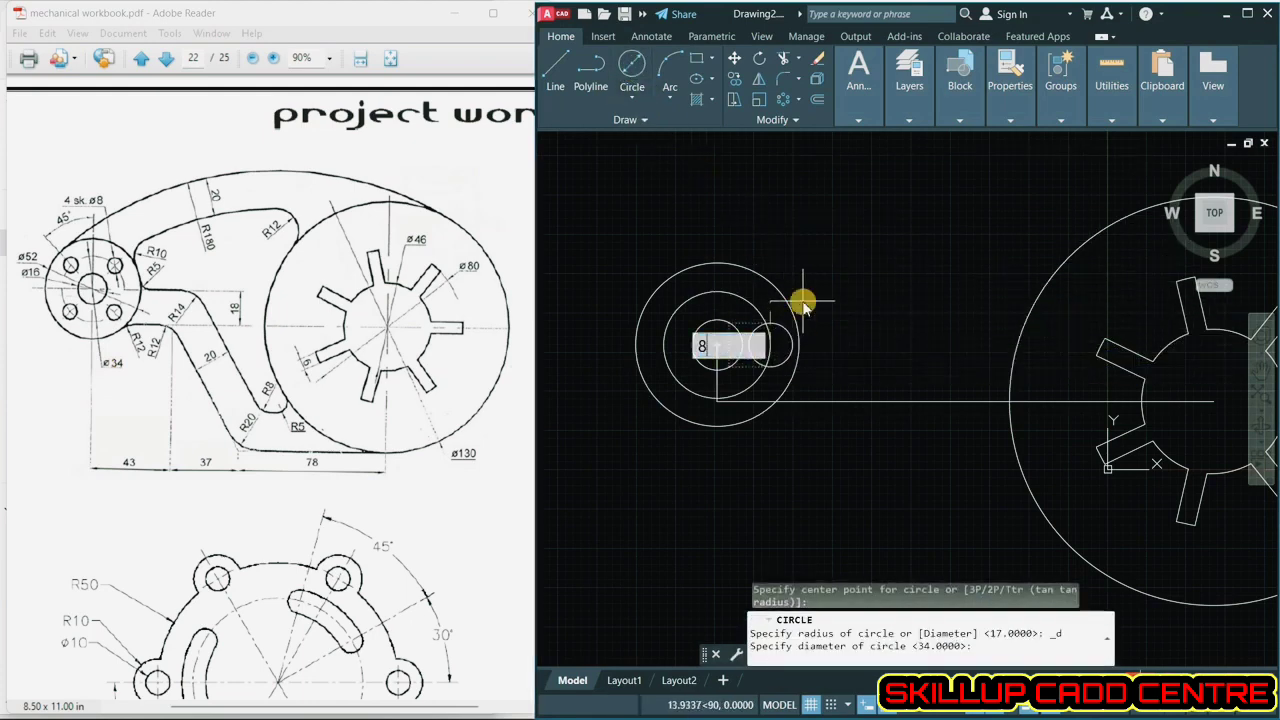
{"action": "key", "text": "Return"}
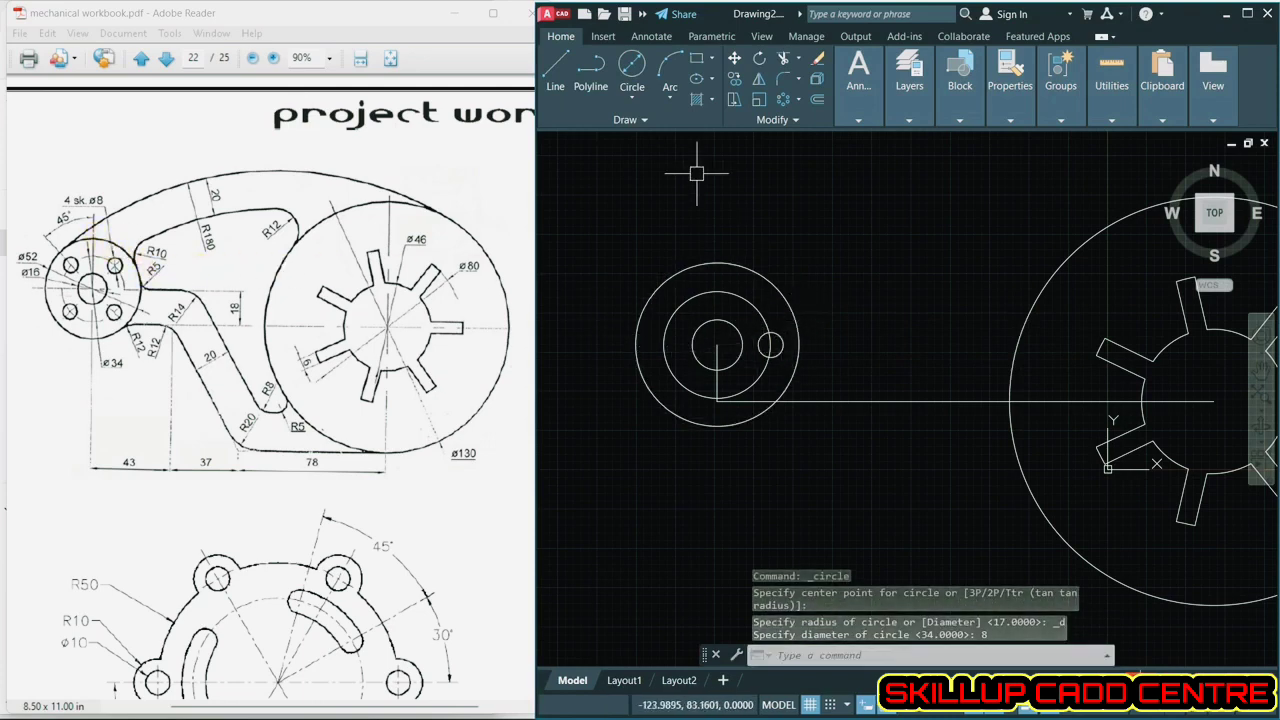
- Rotate the 8-diameter hole circle 45 degrees counterclockwise about the hub centre
{"action": "left_click", "coordinate": [757, 60]}
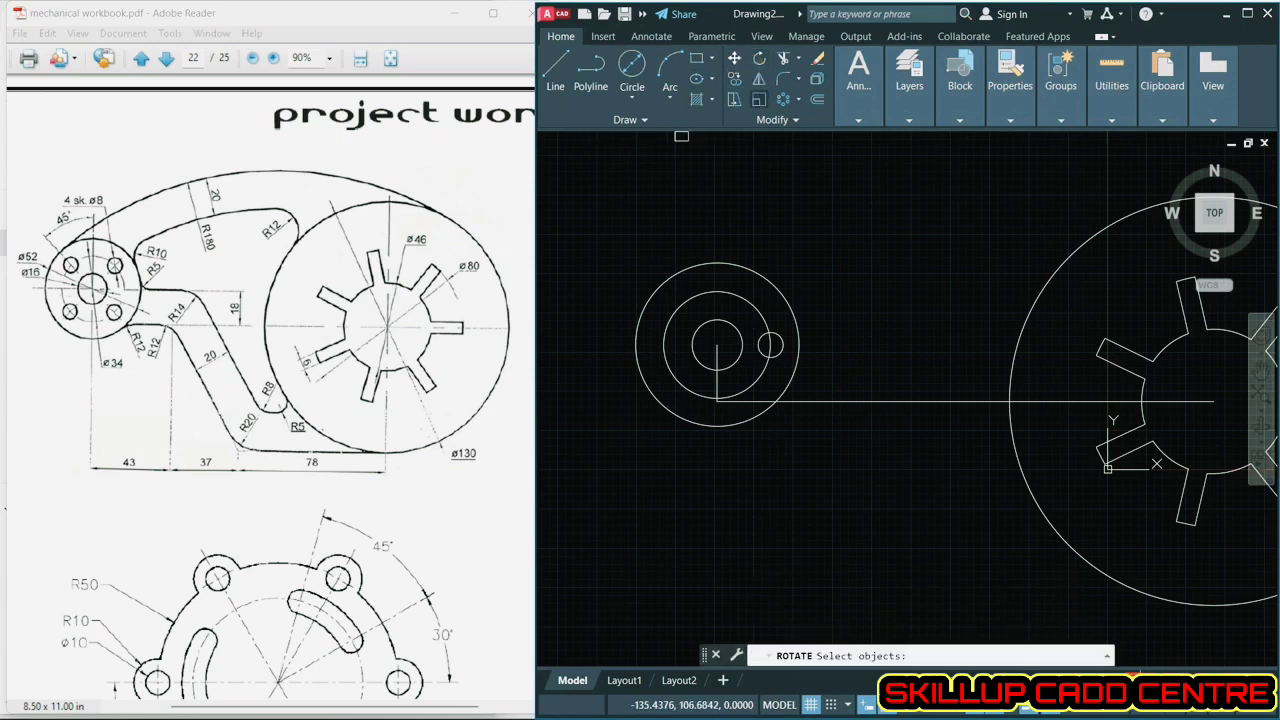
{"action": "left_click", "coordinate": [763, 338]}
{"action": "key", "text": "Return"}
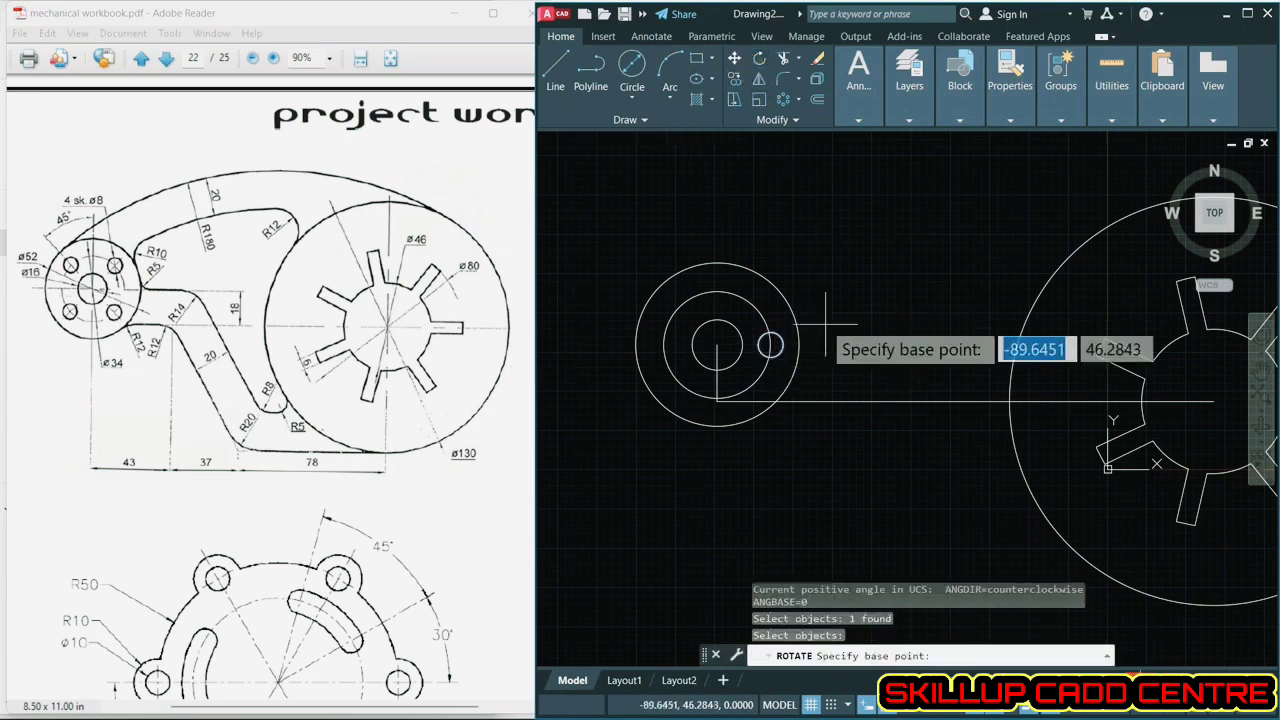
{"action": "left_click", "coordinate": [717, 345]}
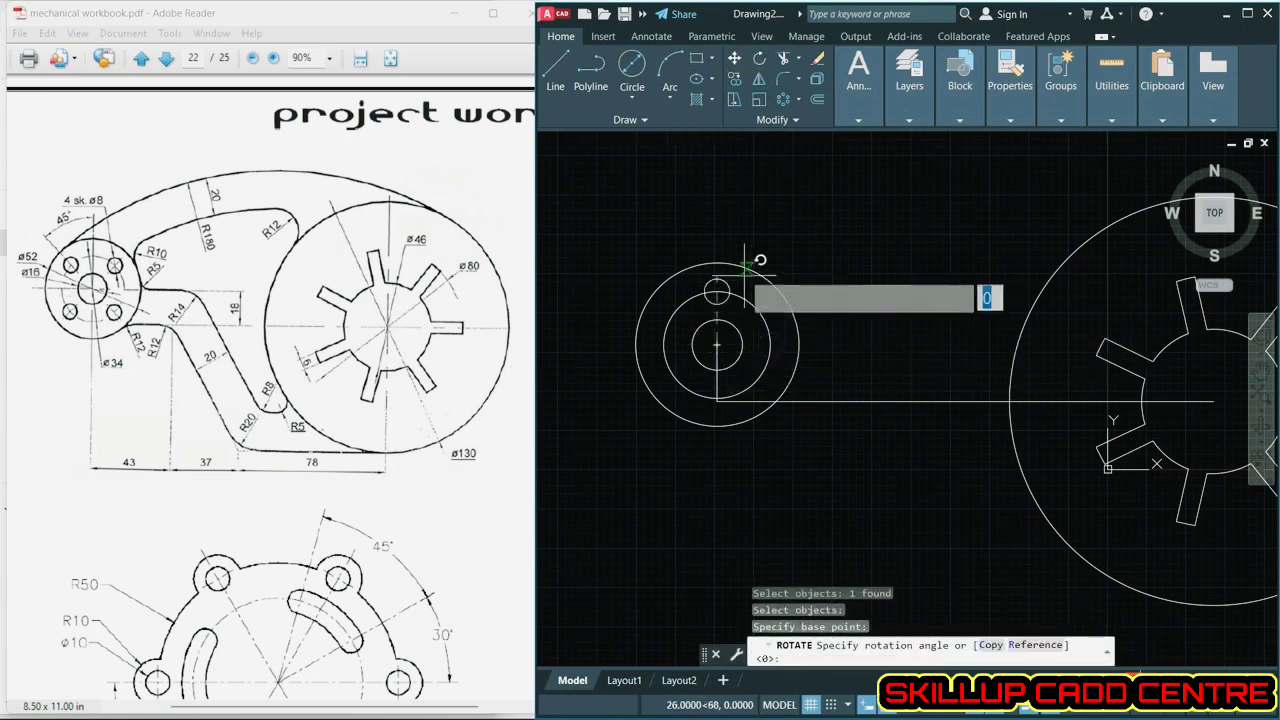
{"action": "type", "text": "45"}
{"action": "key", "text": "Return"}
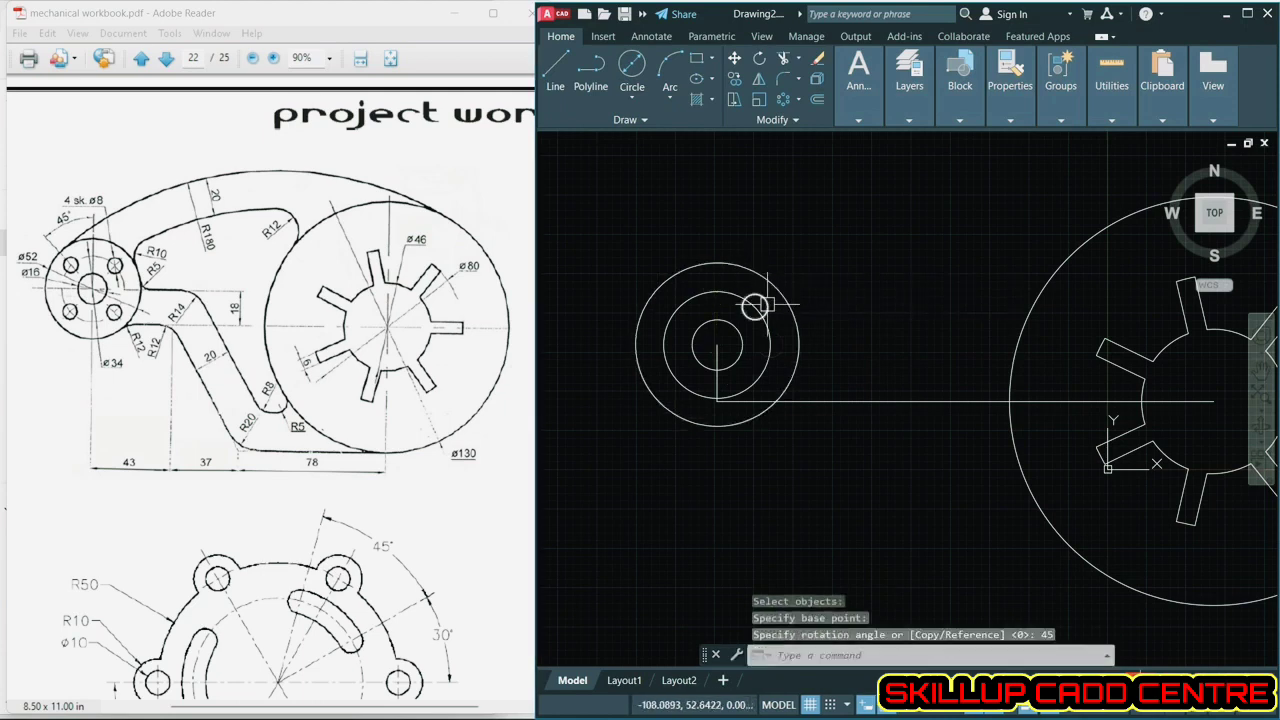
- Create a polar array of the 8-diameter hole around the hub centre with 4 items over 360 degrees
{"action": "left_click", "coordinate": [783, 98]}
{"action": "left_click", "coordinate": [768, 305]}
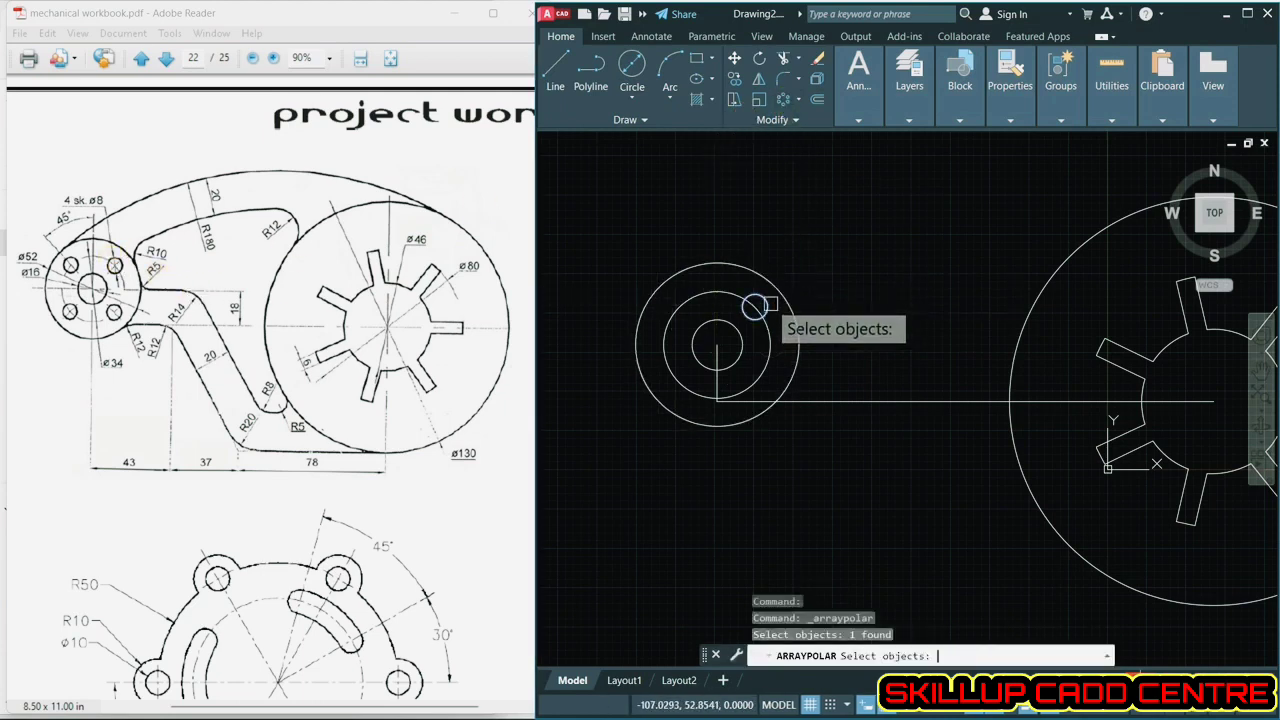
{"action": "key", "text": "Return"}
{"action": "left_click", "coordinate": [717, 345]}
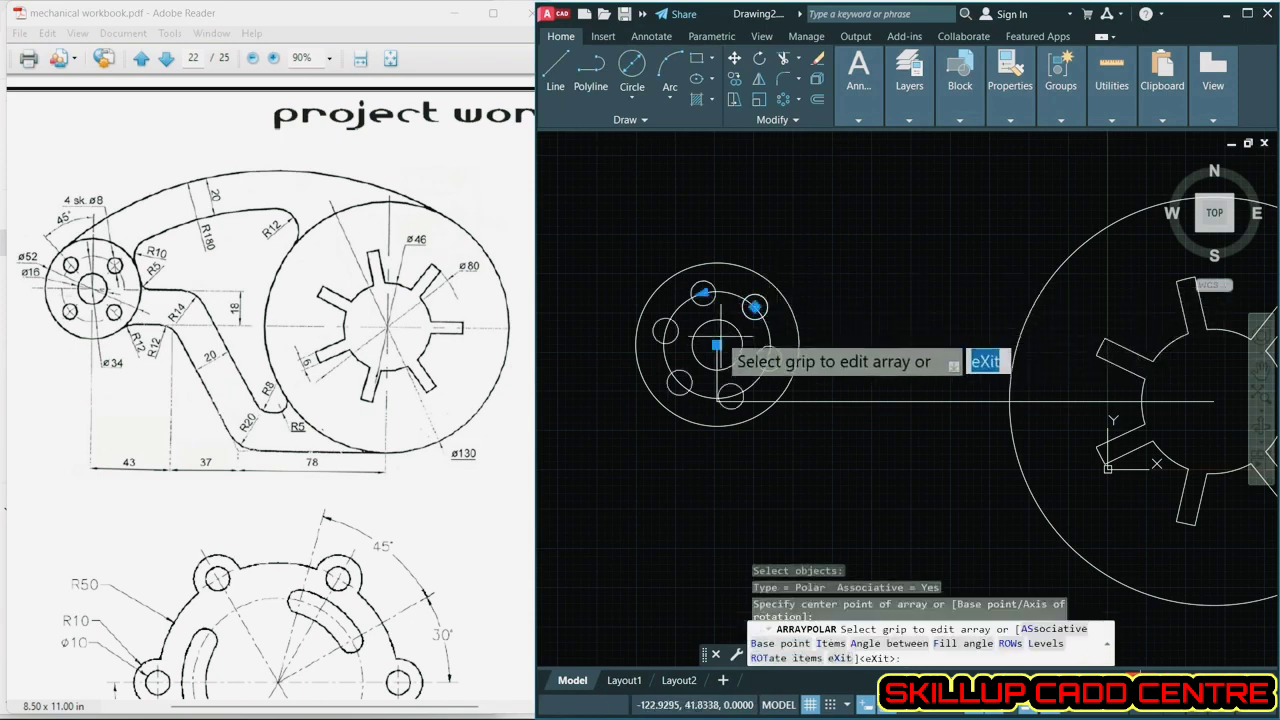
{"action": "left_click", "coordinate": [703, 64]}
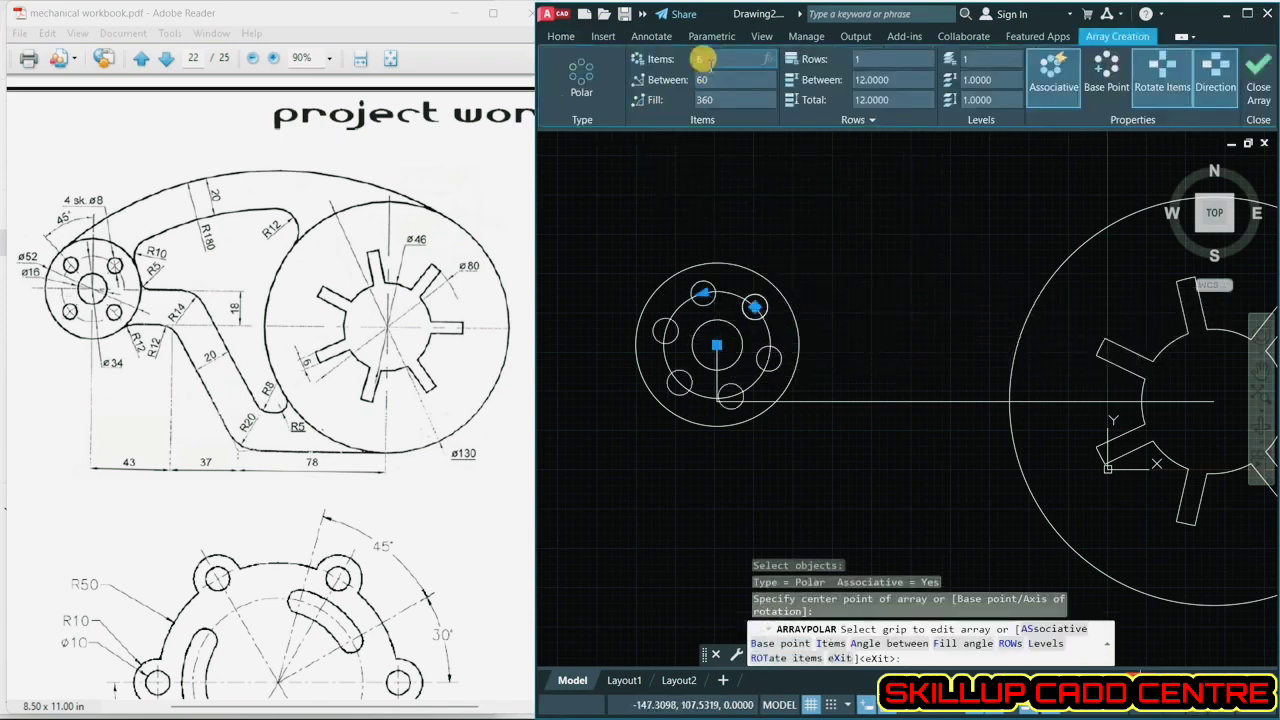
{"action": "type", "text": "4"}
{"action": "key", "text": "Return"}
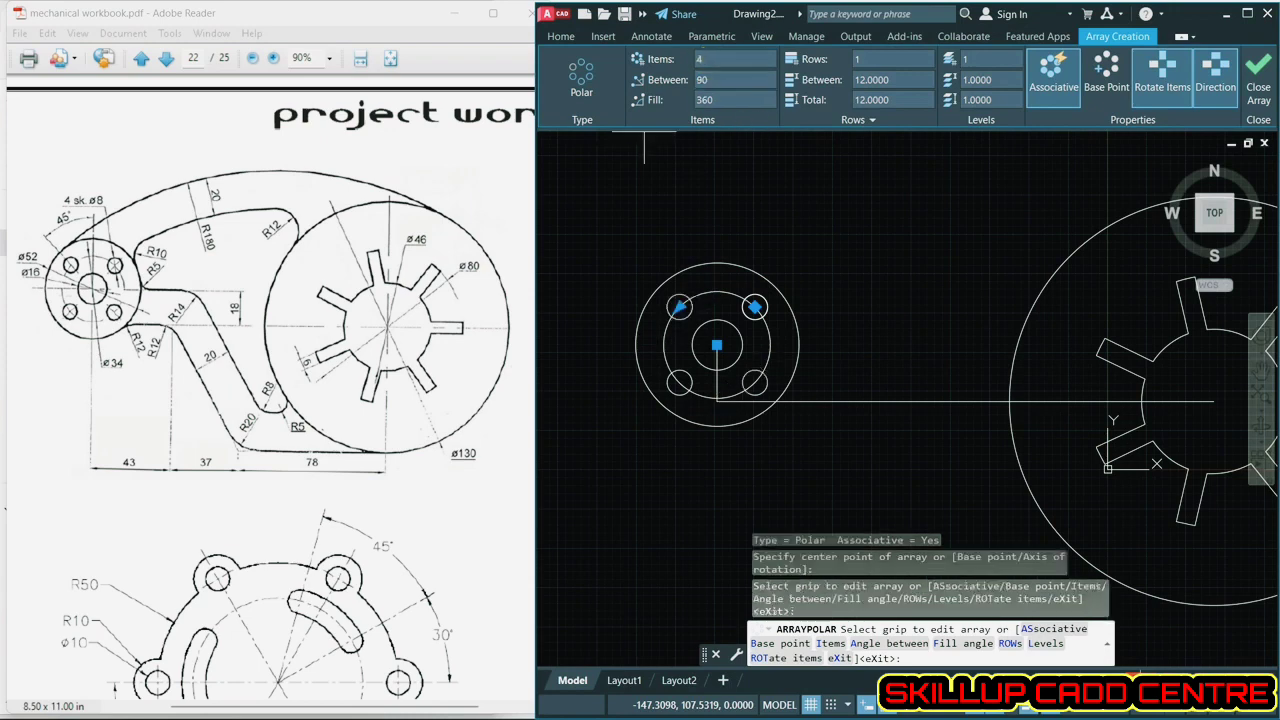
{"action": "left_click", "coordinate": [1257, 80]}
- Draw a circle of radius 180 tangent to the outer hub circle and the large disc, arching over both
{"action": "scroll", "coordinate": [947, 253], "scroll_direction": "down", "scroll_amount": 3}
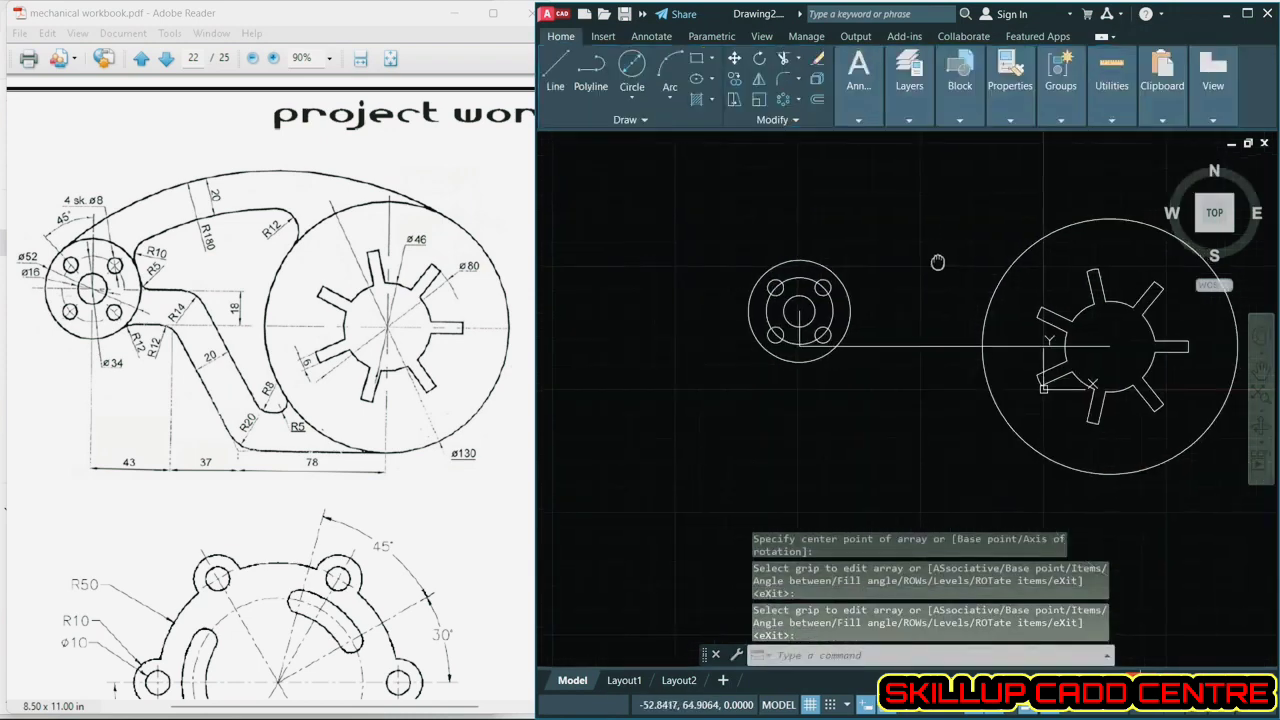
{"action": "mouse_move", "coordinate": [943, 257]}
{"action": "middle_mouse_down"}
{"action": "mouse_move", "coordinate": [809, 277]}
{"action": "mouse_move", "coordinate": [804, 304]}
{"action": "middle_mouse_up"}
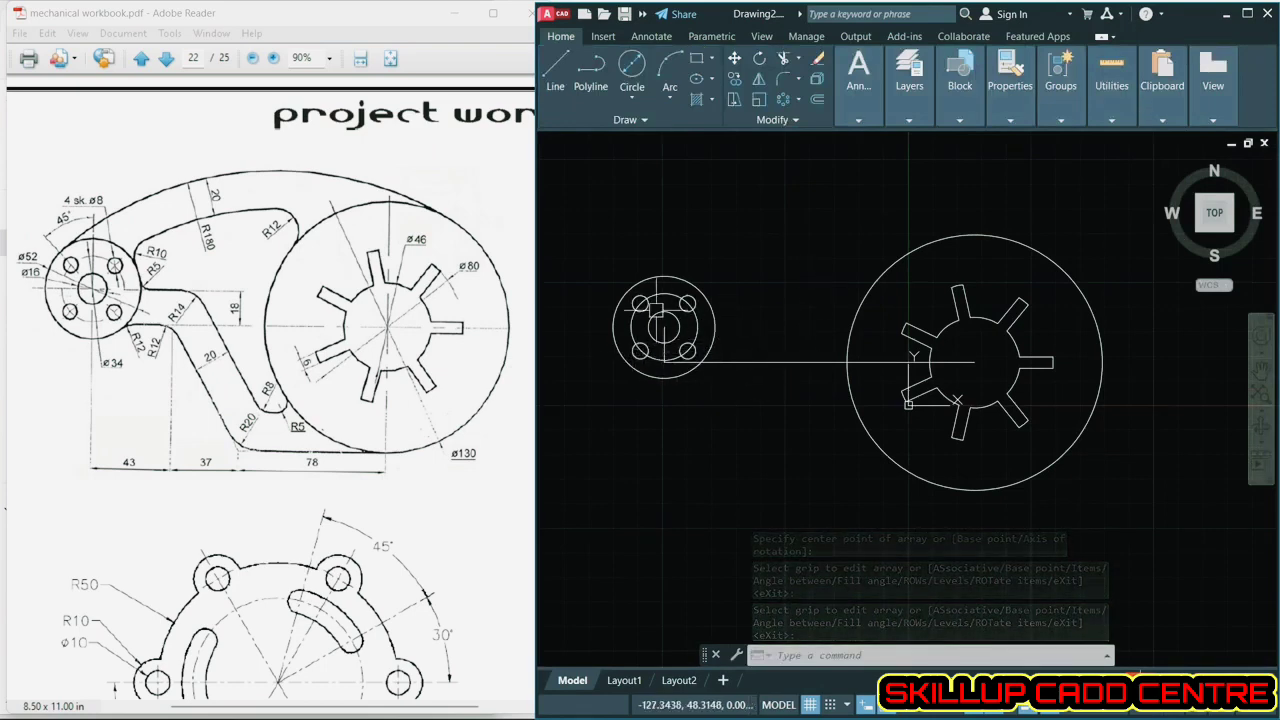
{"action": "left_click", "coordinate": [645, 97]}
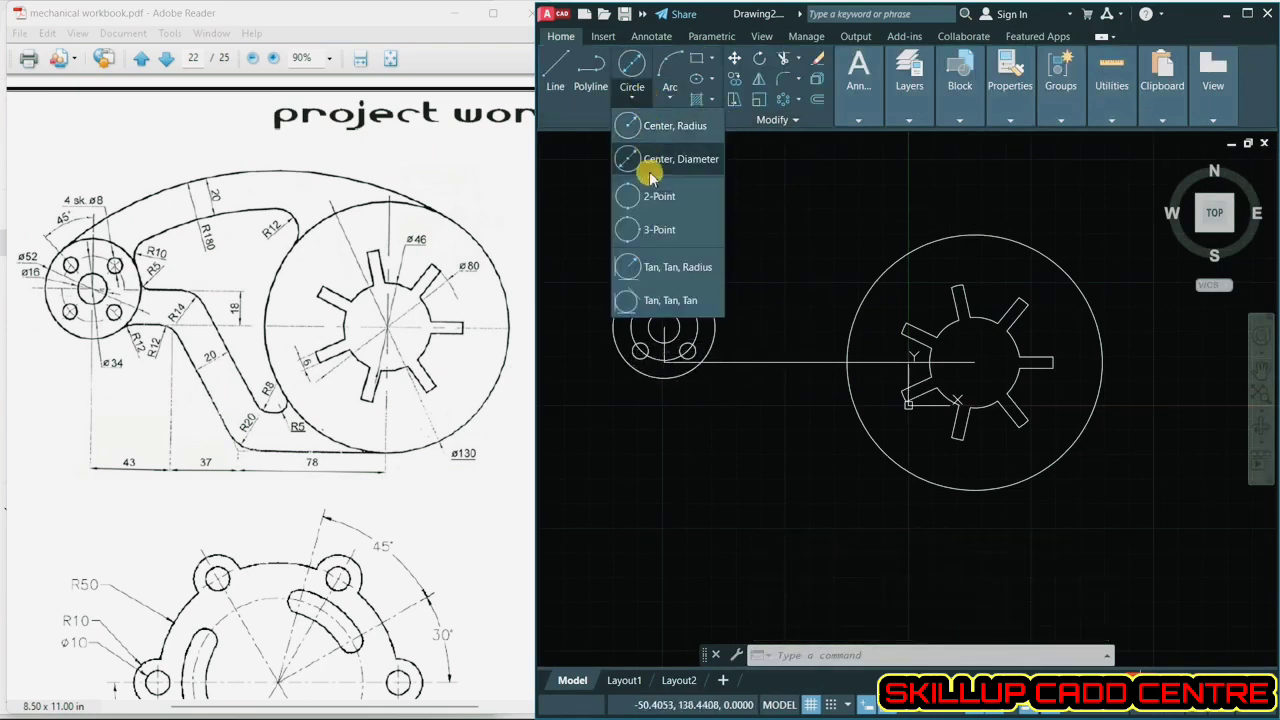
{"action": "left_click", "coordinate": [690, 270]}
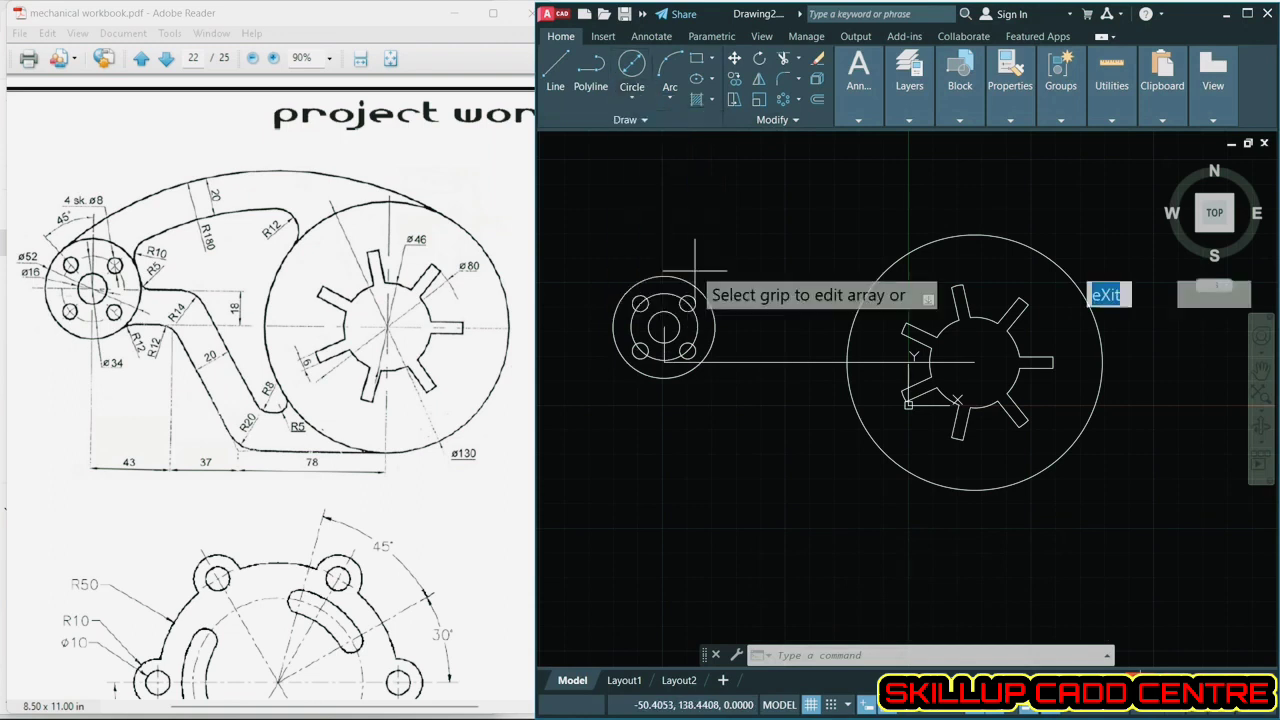
{"action": "left_click", "coordinate": [628, 290]}
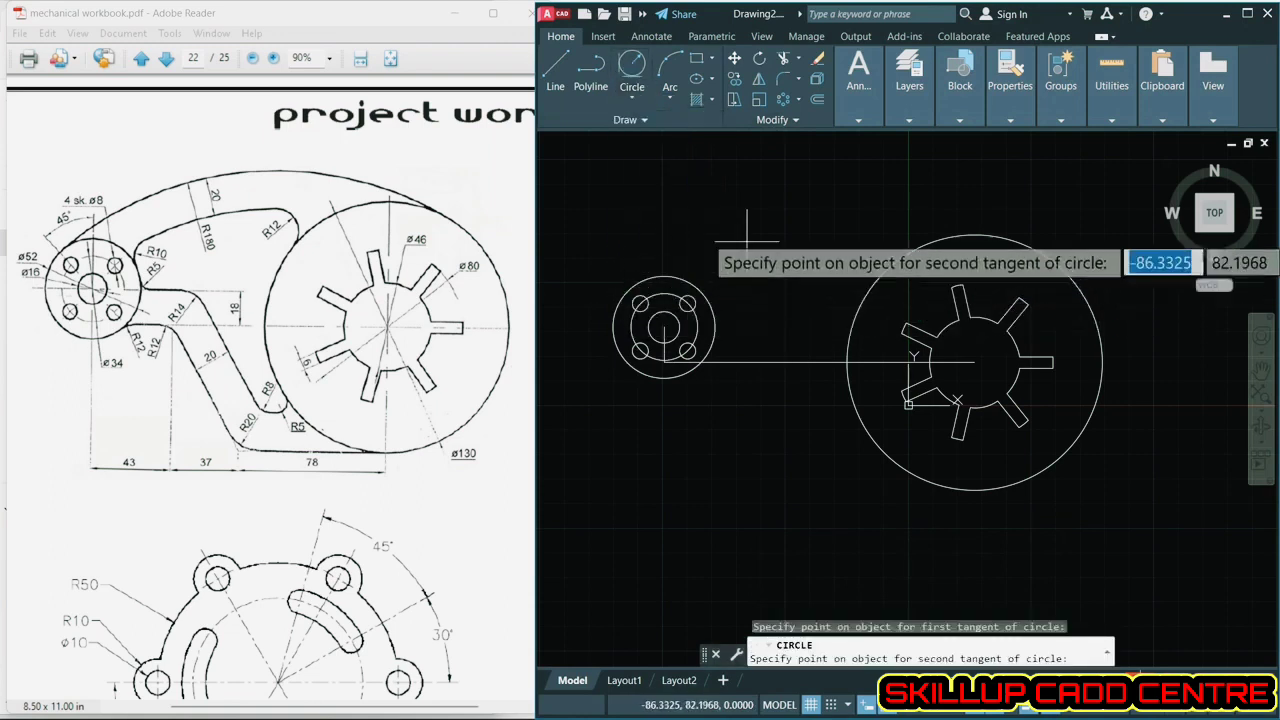
{"action": "left_click", "coordinate": [1057, 264]}
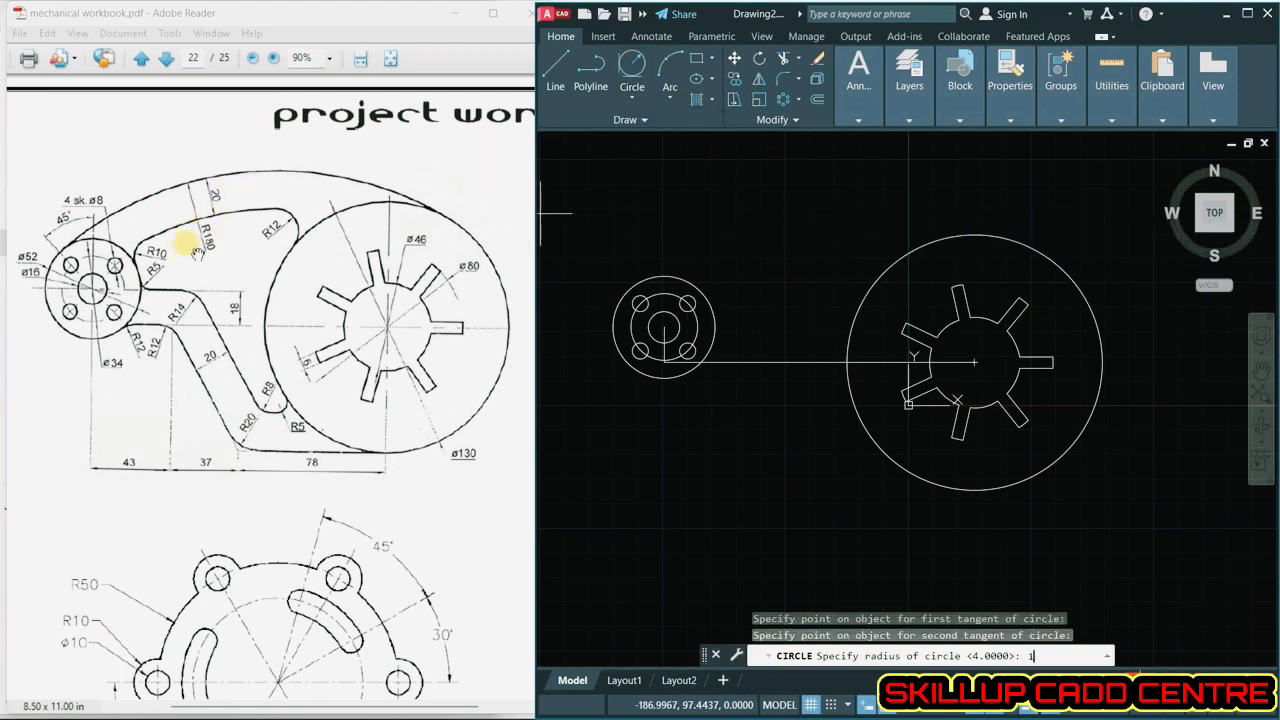
{"action": "type", "text": "180"}
{"action": "key", "text": "Return"}
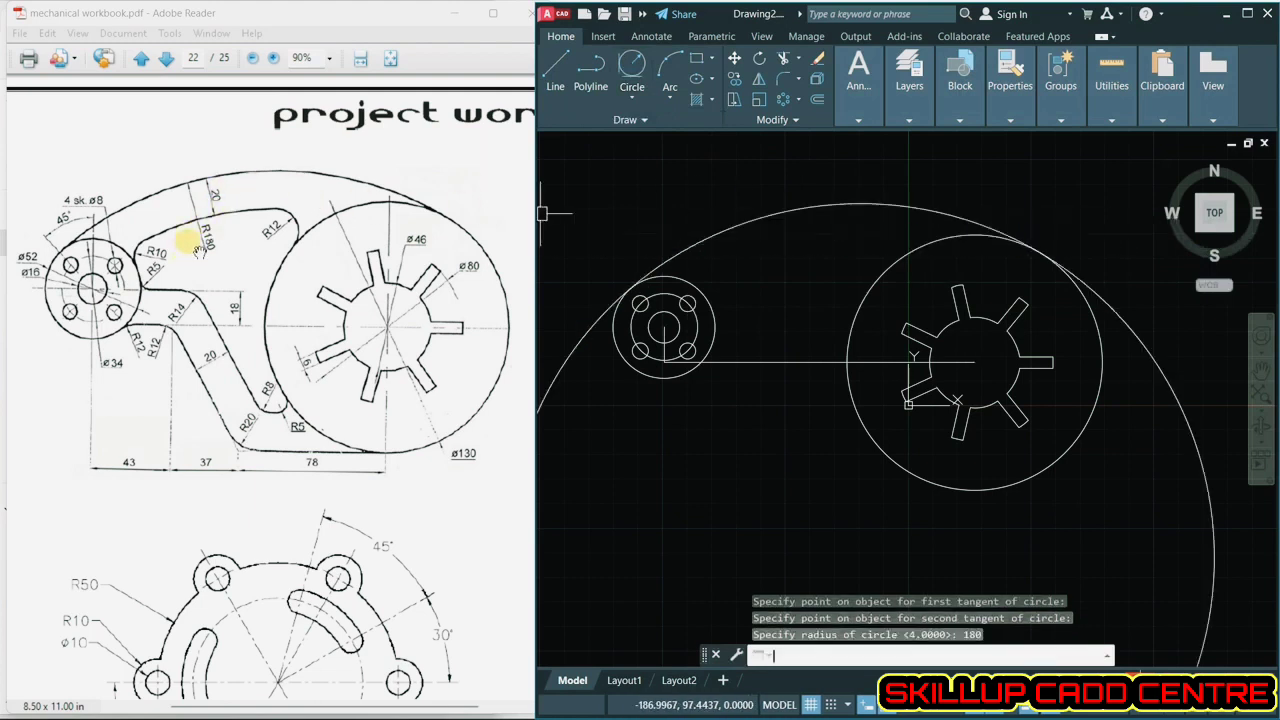
- Trim away the lower part of the radius 180 circle, keeping only the arc between hub and disc
{"action": "left_click", "coordinate": [789, 57]}
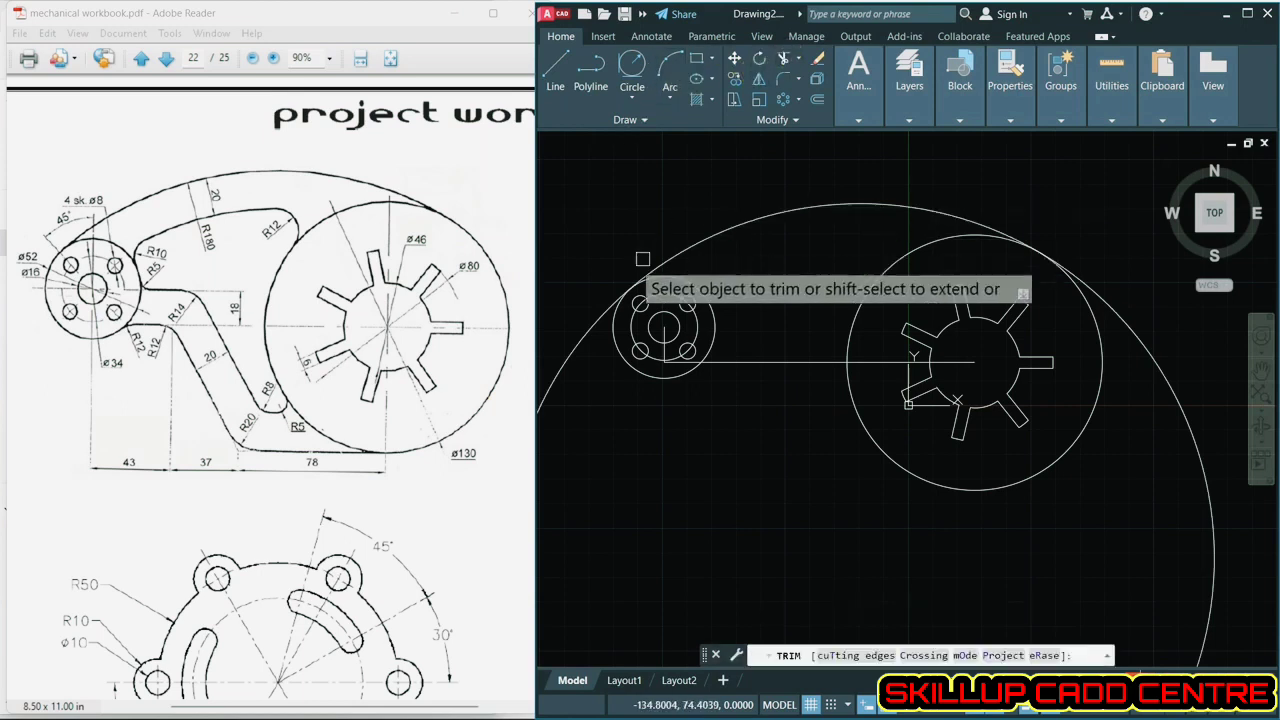
{"action": "left_click", "coordinate": [597, 300]}
{"action": "right_click", "coordinate": [1090, 237]}
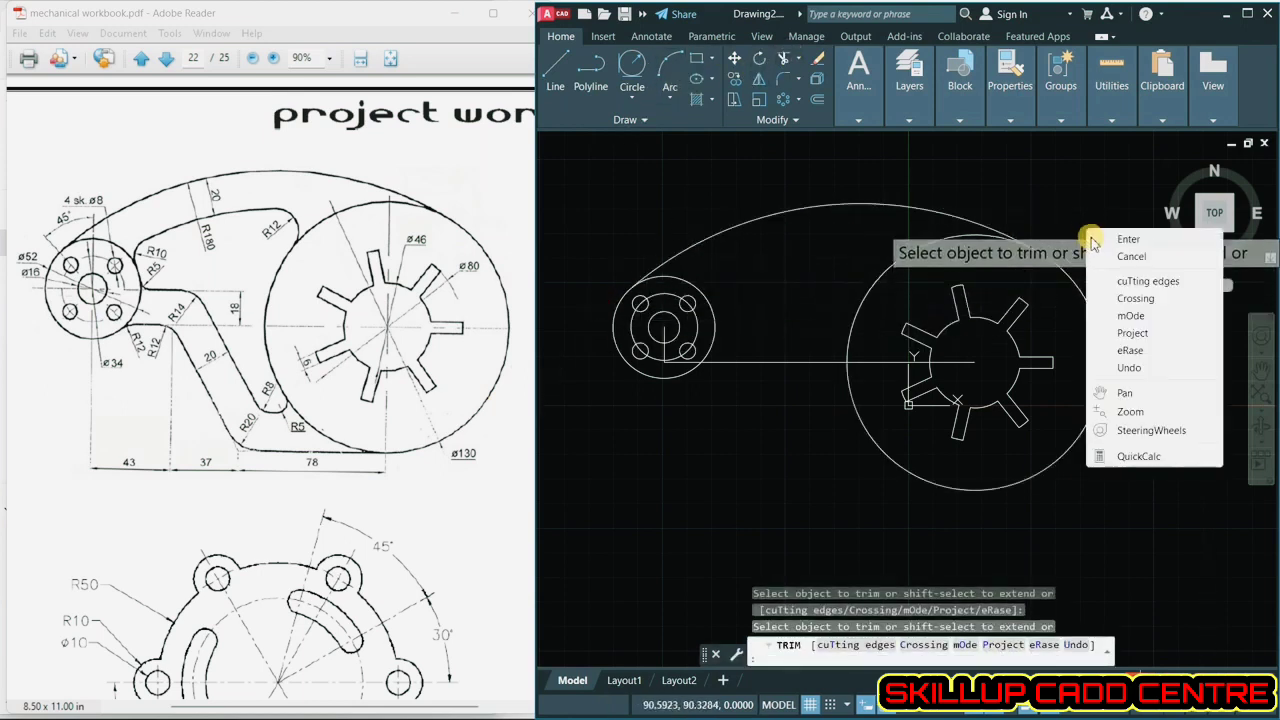
{"action": "left_click", "coordinate": [1127, 240]}
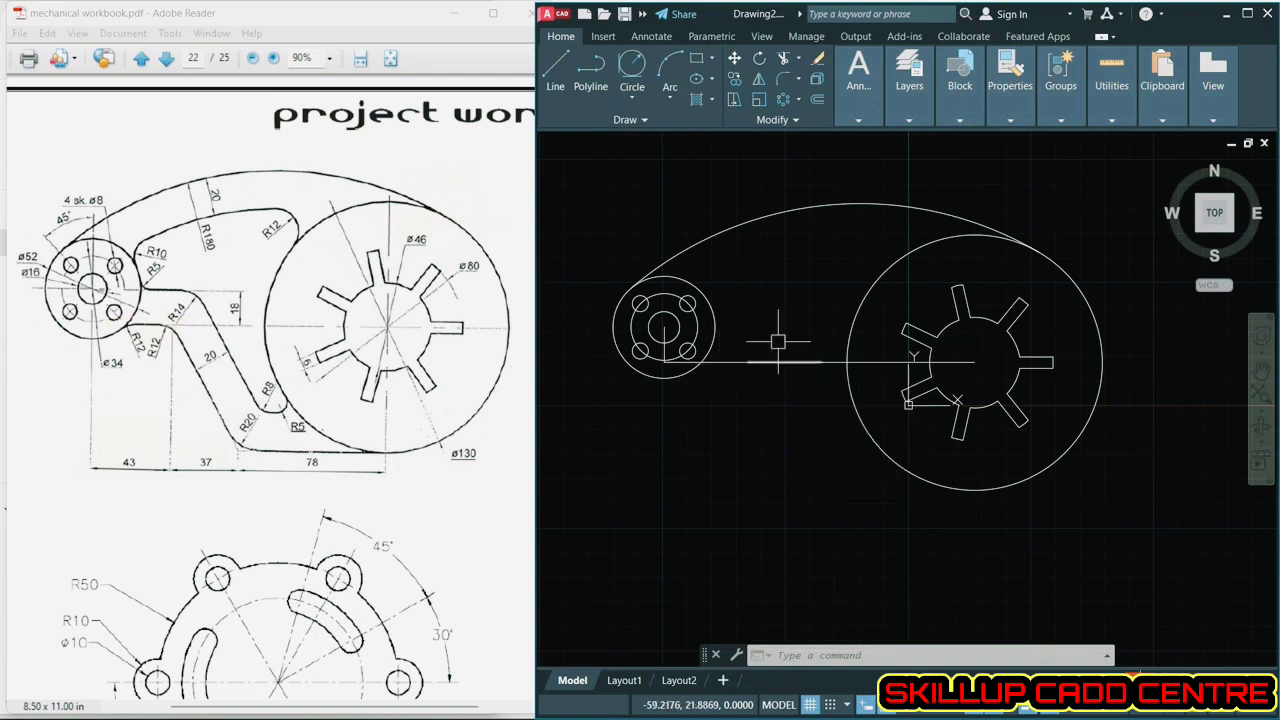
- Draw a 78-unit line leftward from the disc's bottom quadrant and continue it to the left end of the 37-unit horizontal segment
{"action": "left_click", "coordinate": [556, 70]}
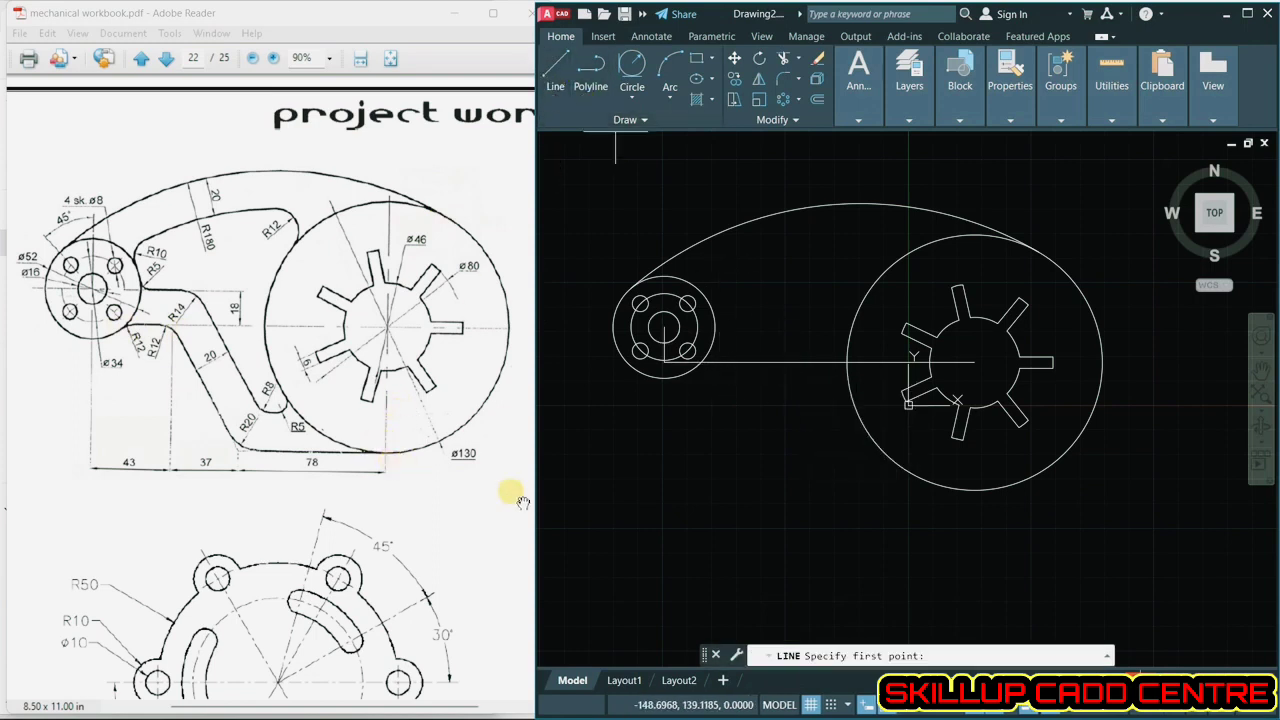
{"action": "left_click", "coordinate": [975, 491]}
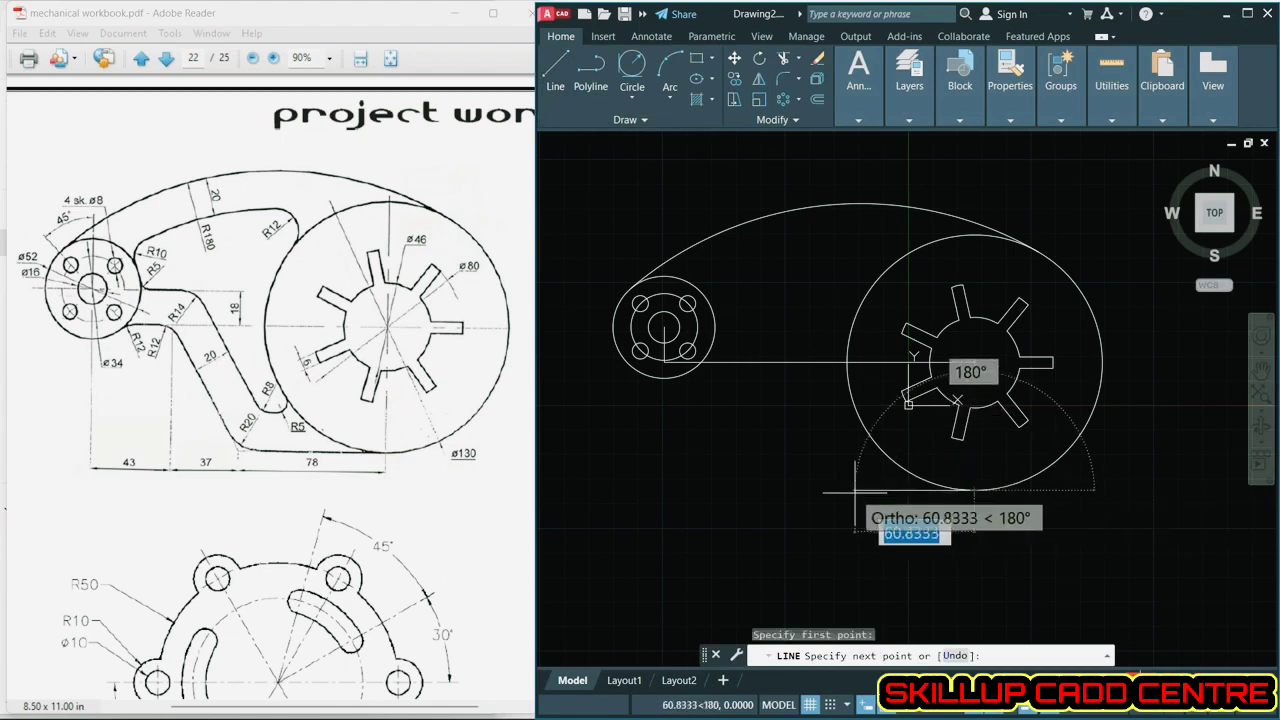
{"action": "type", "text": "78"}
{"action": "key", "text": "Return"}
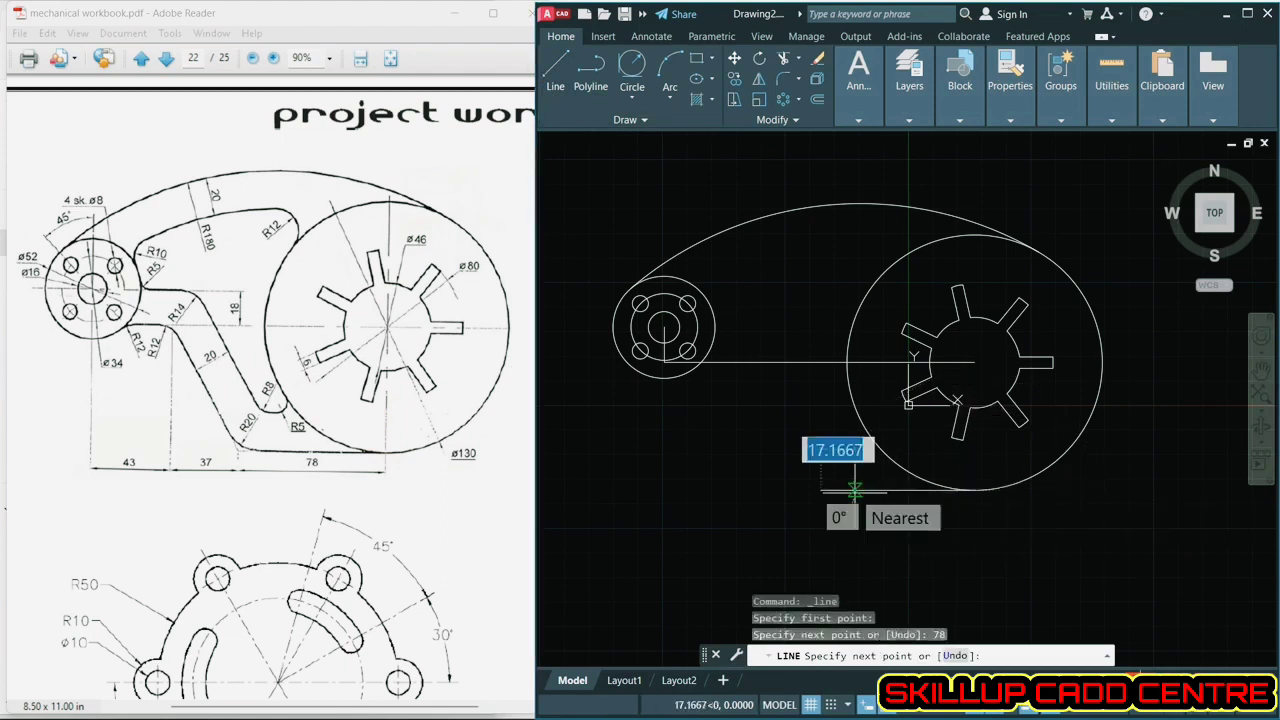
{"action": "left_click", "coordinate": [748, 362]}
{"action": "right_click", "coordinate": [764, 405]}
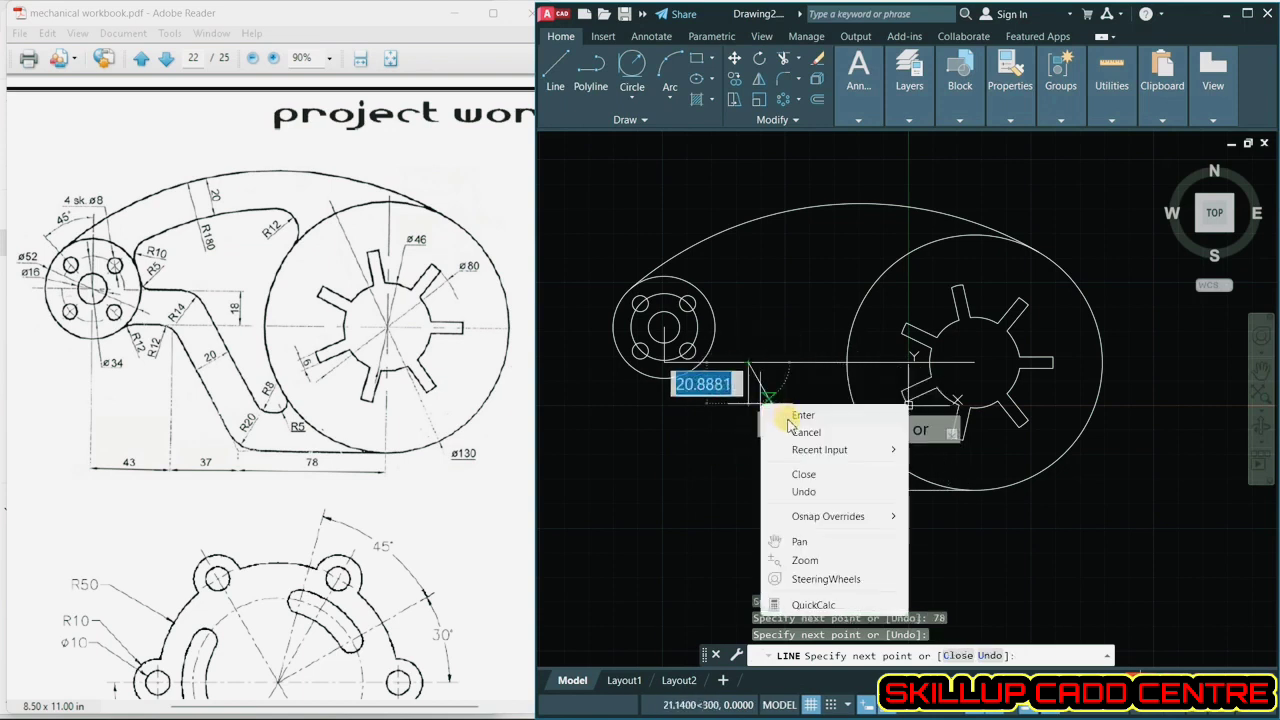
{"action": "left_click", "coordinate": [800, 415]}
- Erase the 37-unit and 78-unit horizontal construction segments running to the disc centre
{"action": "left_click", "coordinate": [816, 360]}
{"action": "left_click", "coordinate": [857, 361]}
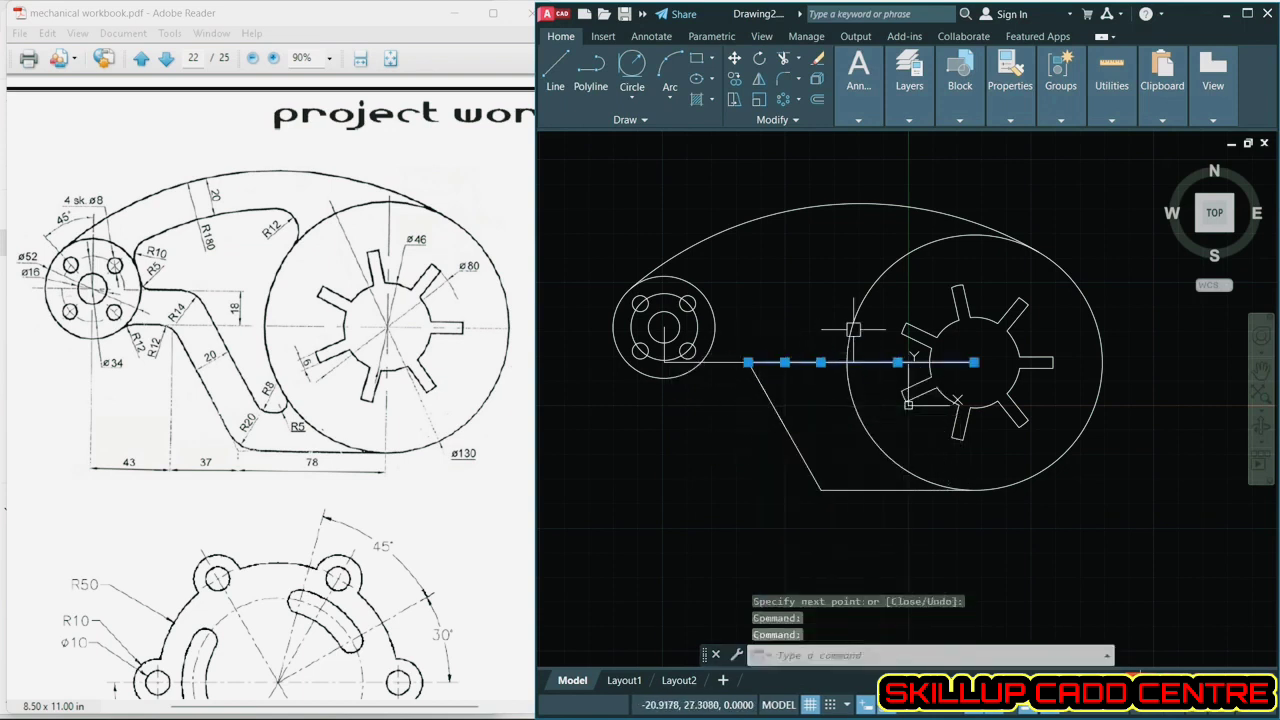
{"action": "left_click", "coordinate": [820, 60]}
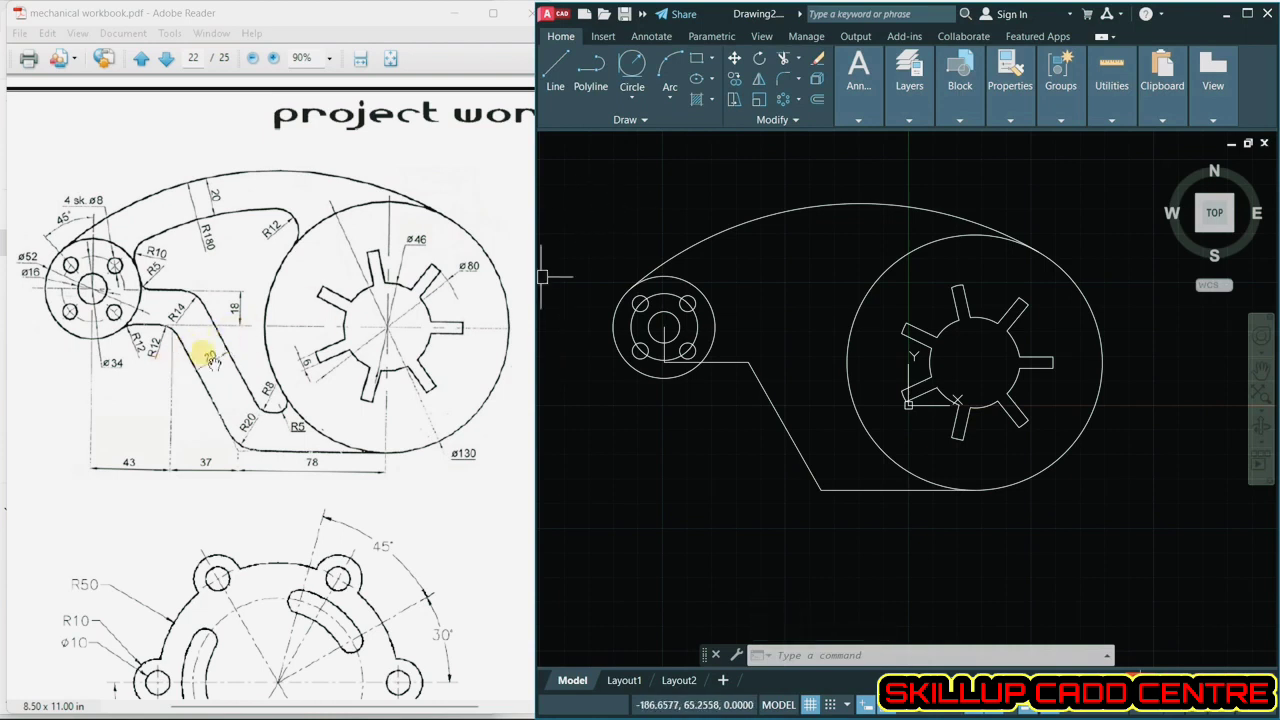
- Offset the hub's lower horizontal line upward, the slanted line toward the disc and the bottom line upward, each by 20
{"action": "left_click", "coordinate": [817, 99]}
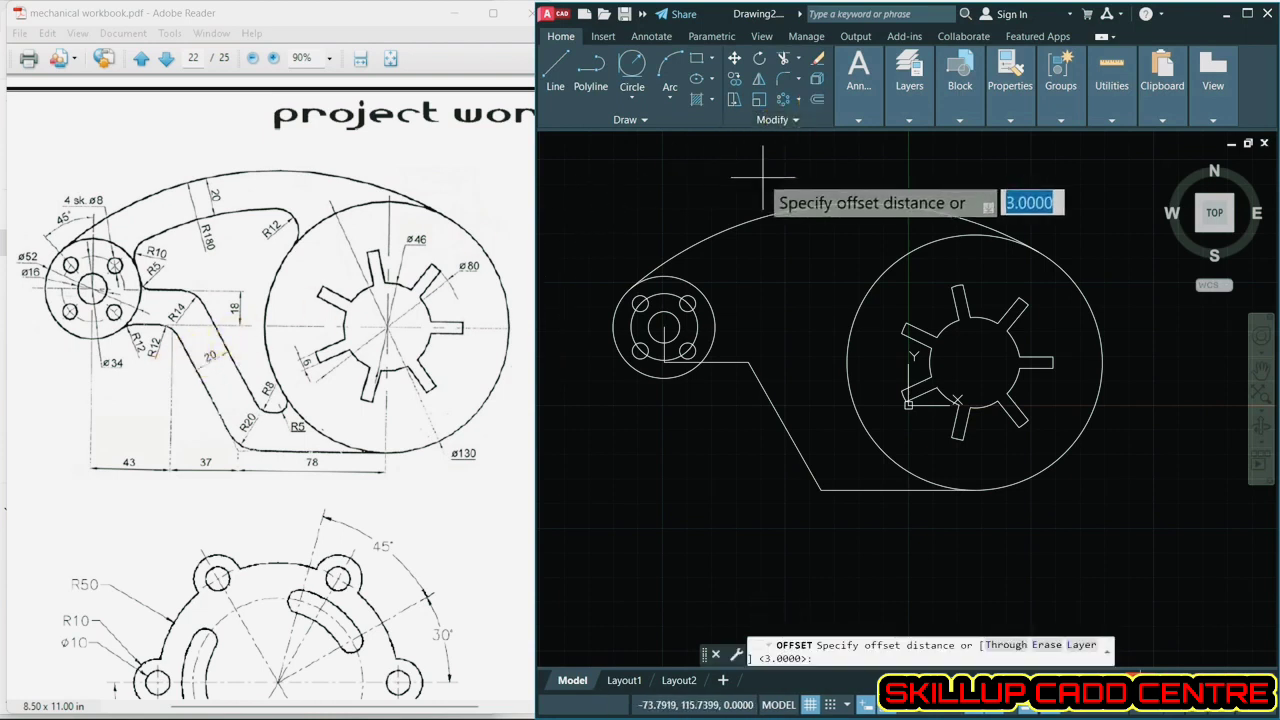
{"action": "type", "text": "20"}
{"action": "key", "text": "Return"}
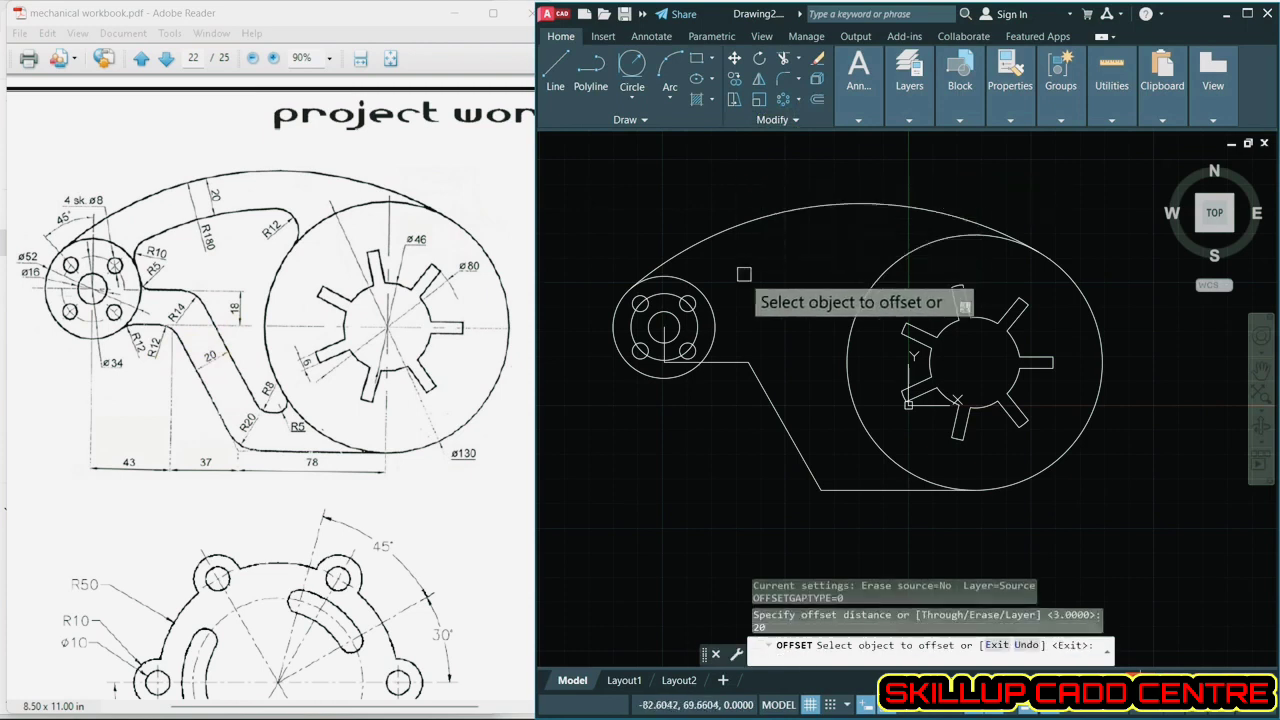
{"action": "left_click", "coordinate": [714, 322]}
{"action": "left_click", "coordinate": [741, 292]}
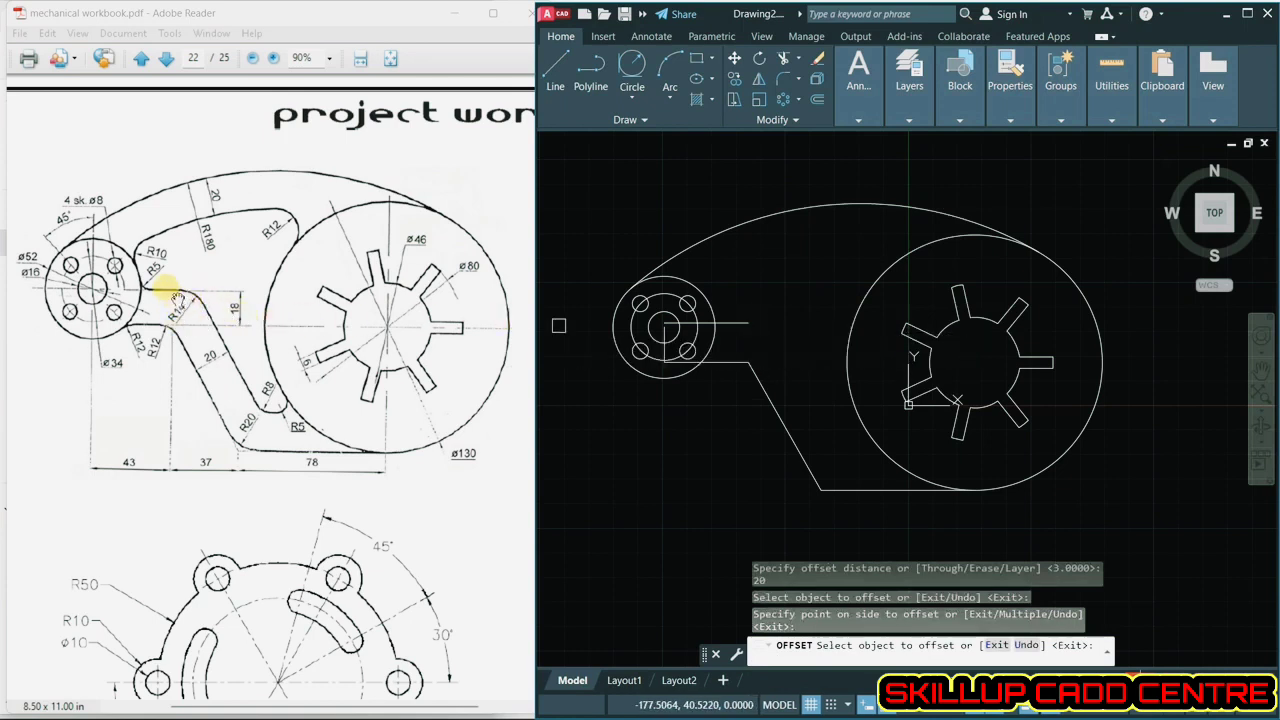
{"action": "left_click", "coordinate": [775, 412]}
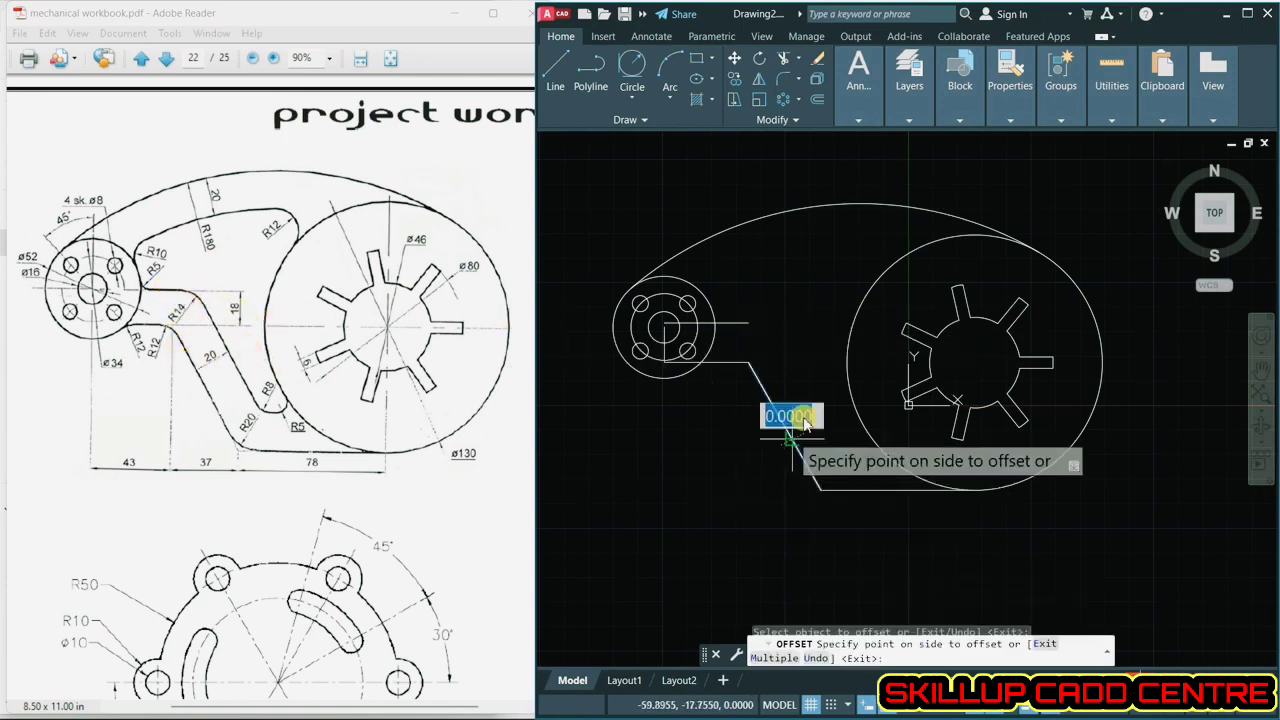
{"action": "left_click", "coordinate": [835, 460]}
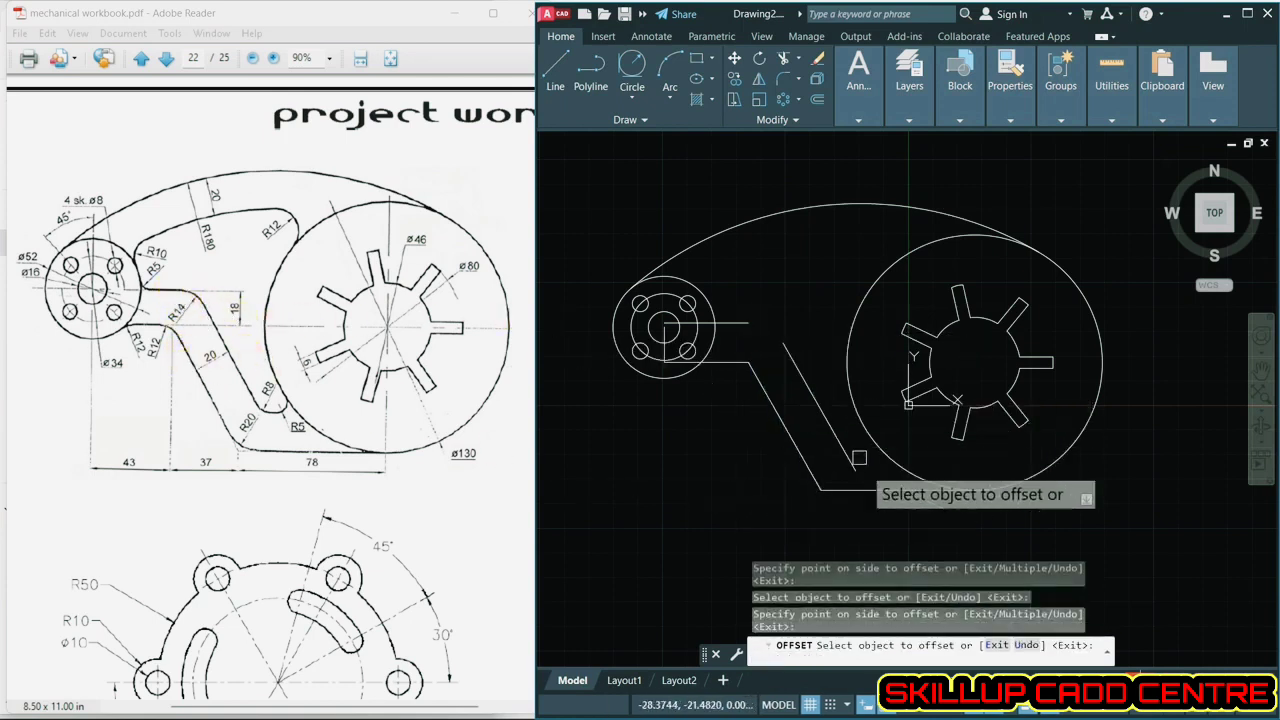
{"action": "right_click", "coordinate": [836, 404]}
{"action": "left_click", "coordinate": [840, 405]}
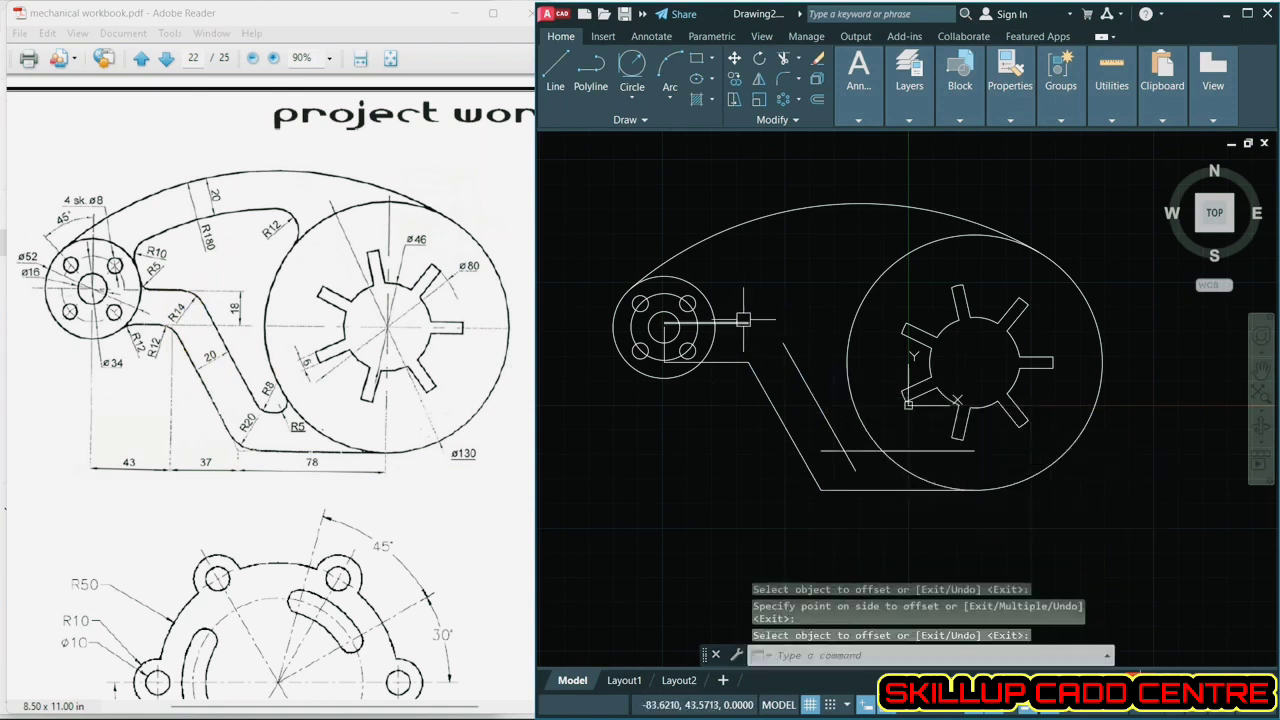
- Replace the offset line through the hub with a horizontal line from the hub centre to above the offset slanted line's upper end
{"action": "left_click", "coordinate": [757, 318]}
{"action": "key", "text": "Delete"}
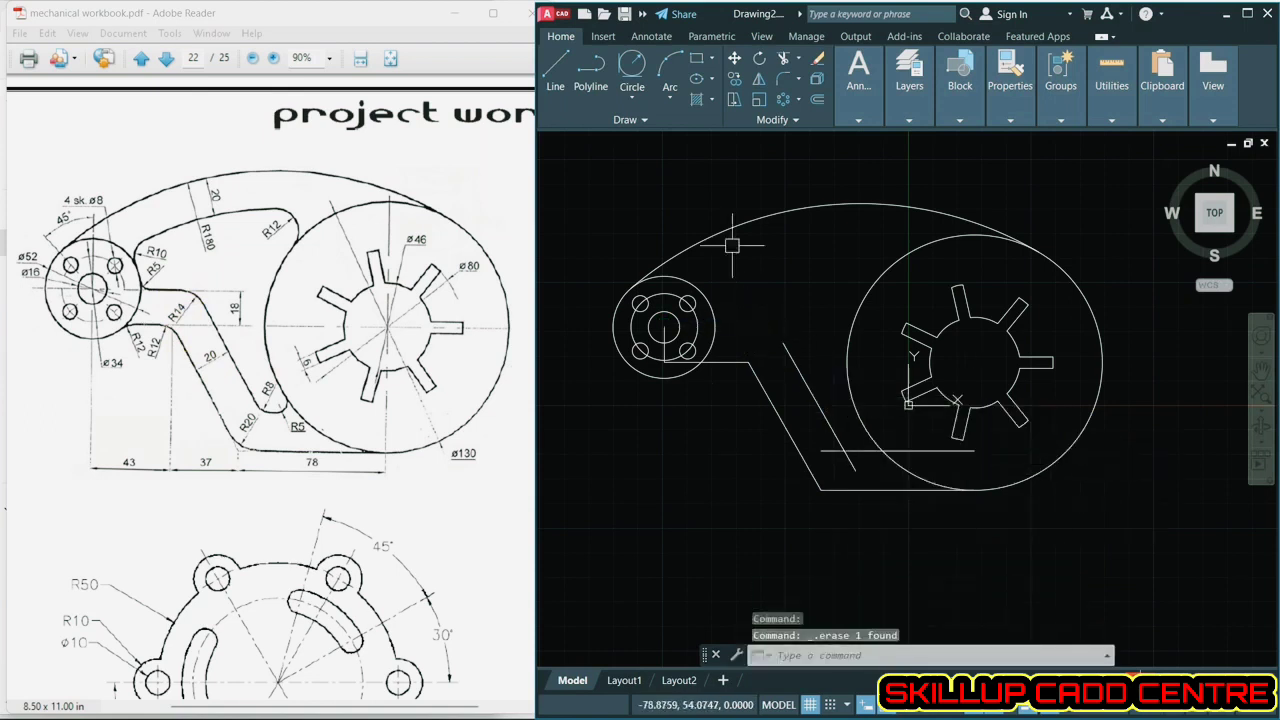
{"action": "left_click", "coordinate": [556, 68]}
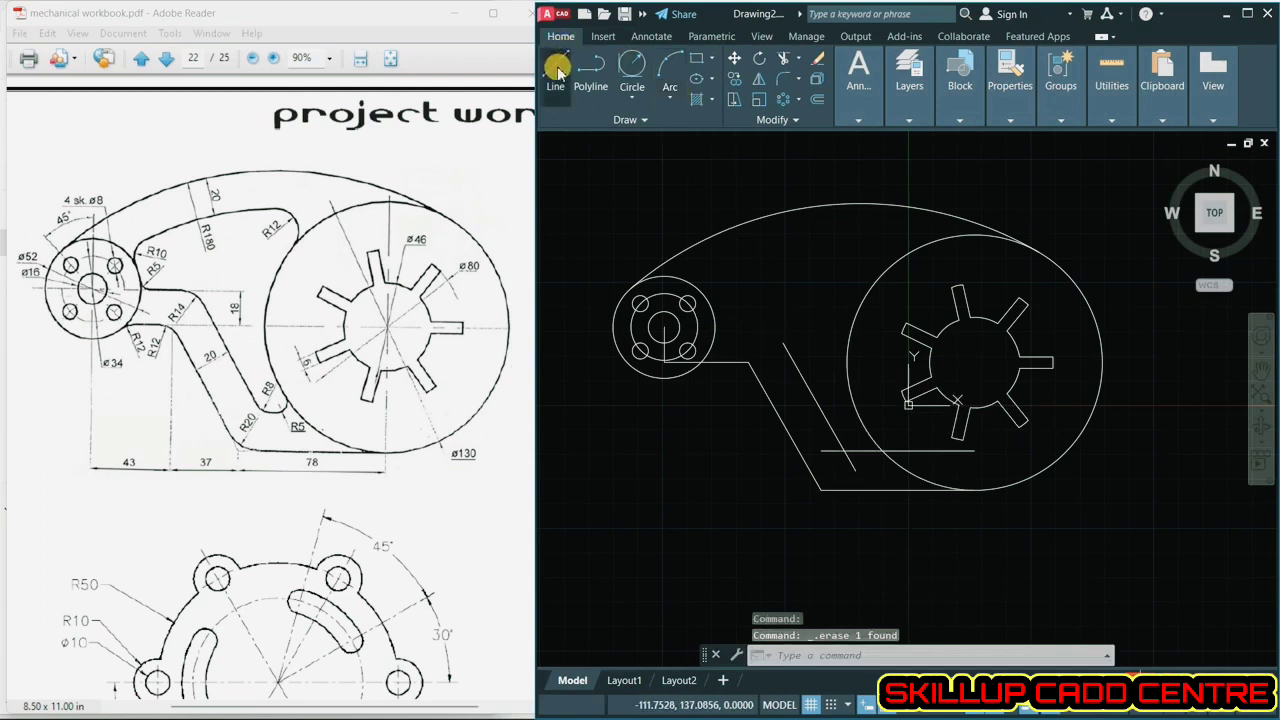
{"action": "left_click", "coordinate": [664, 327]}
{"action": "left_click", "coordinate": [782, 327]}
{"action": "right_click", "coordinate": [858, 292]}
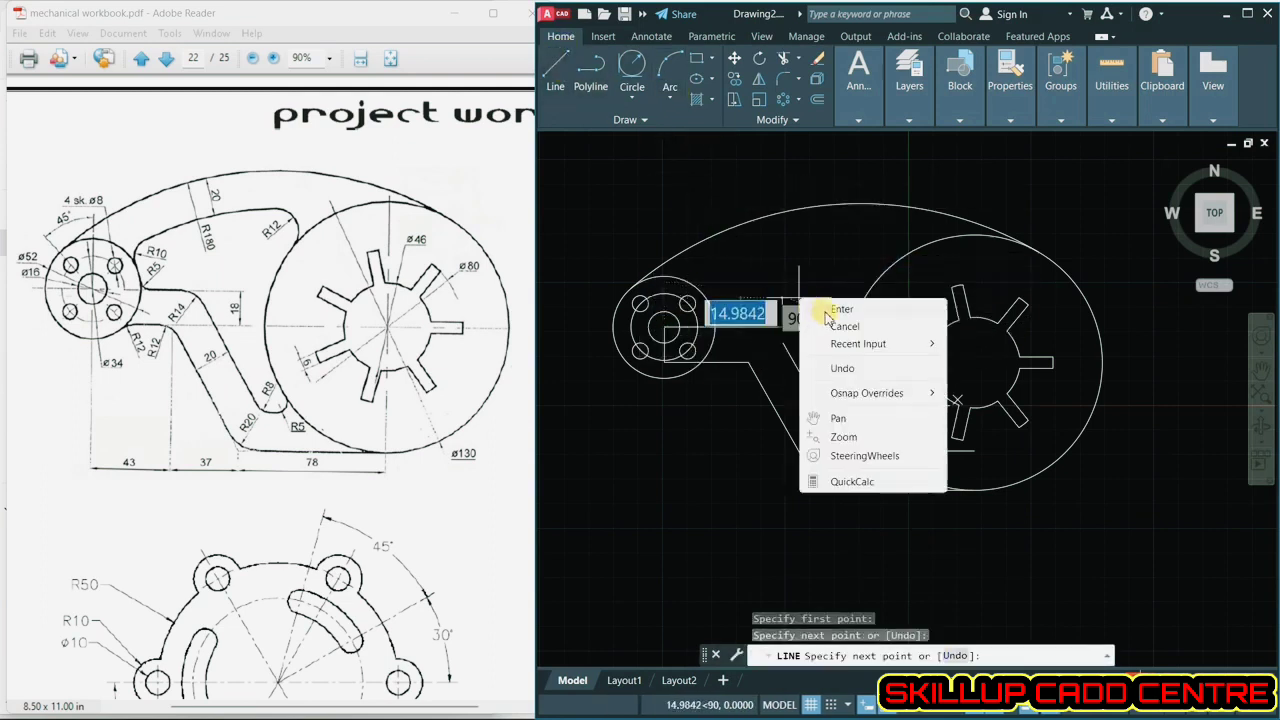
{"action": "left_click", "coordinate": [885, 304]}
- Fillet the corner between the horizontal line from the hub centre and the offset slanted line with radius 14
{"action": "scroll", "coordinate": [790, 362], "scroll_direction": "up", "scroll_amount": 2}
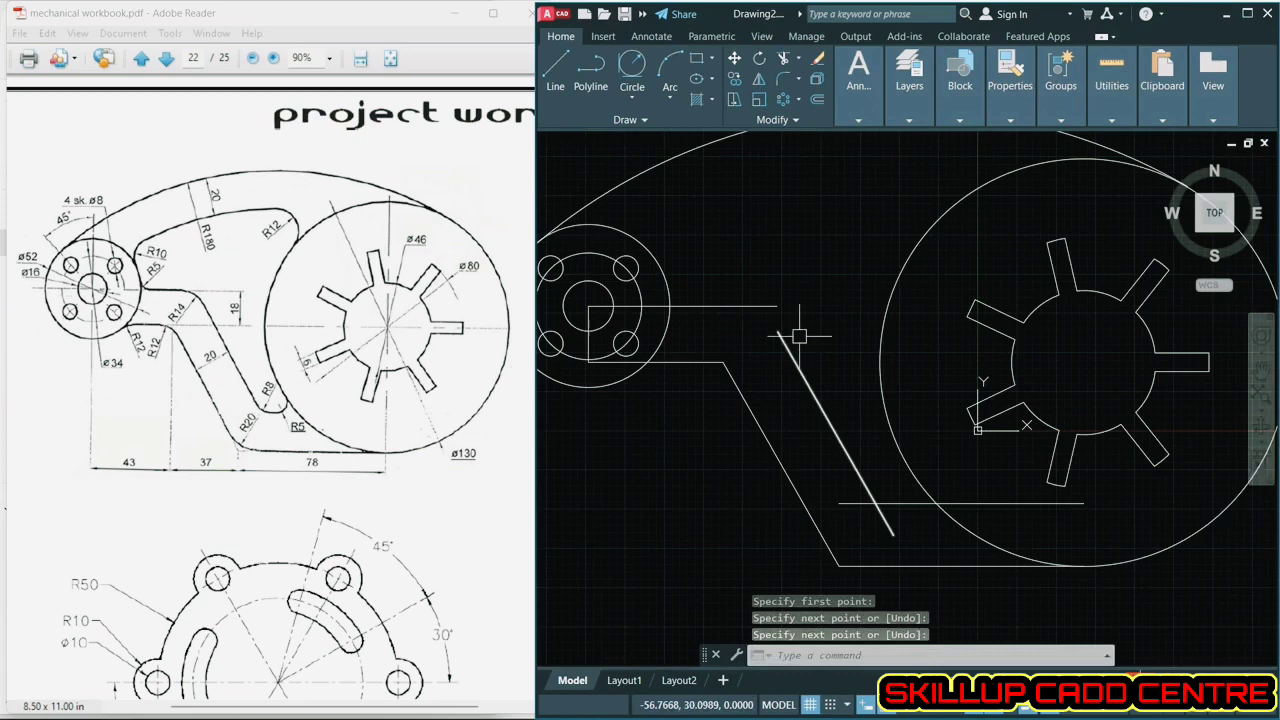
{"action": "left_click", "coordinate": [782, 78]}
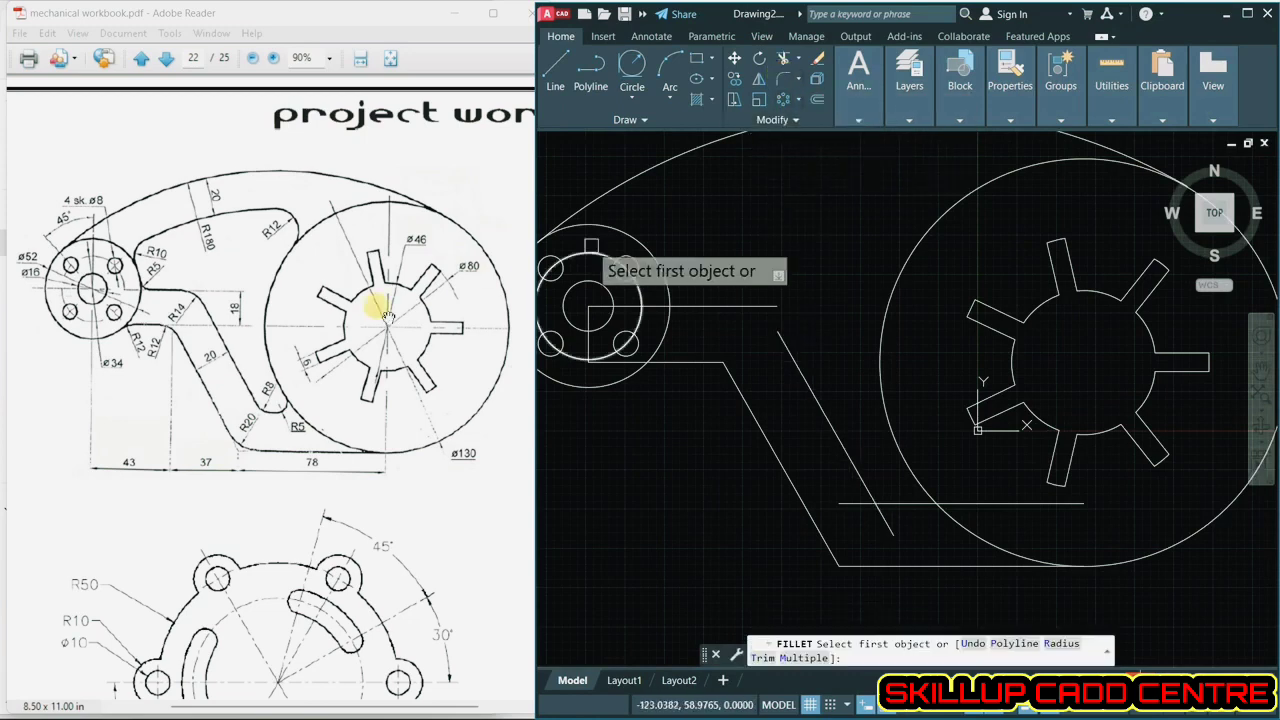
{"action": "right_click", "coordinate": [756, 240]}
{"action": "left_click", "coordinate": [801, 340]}
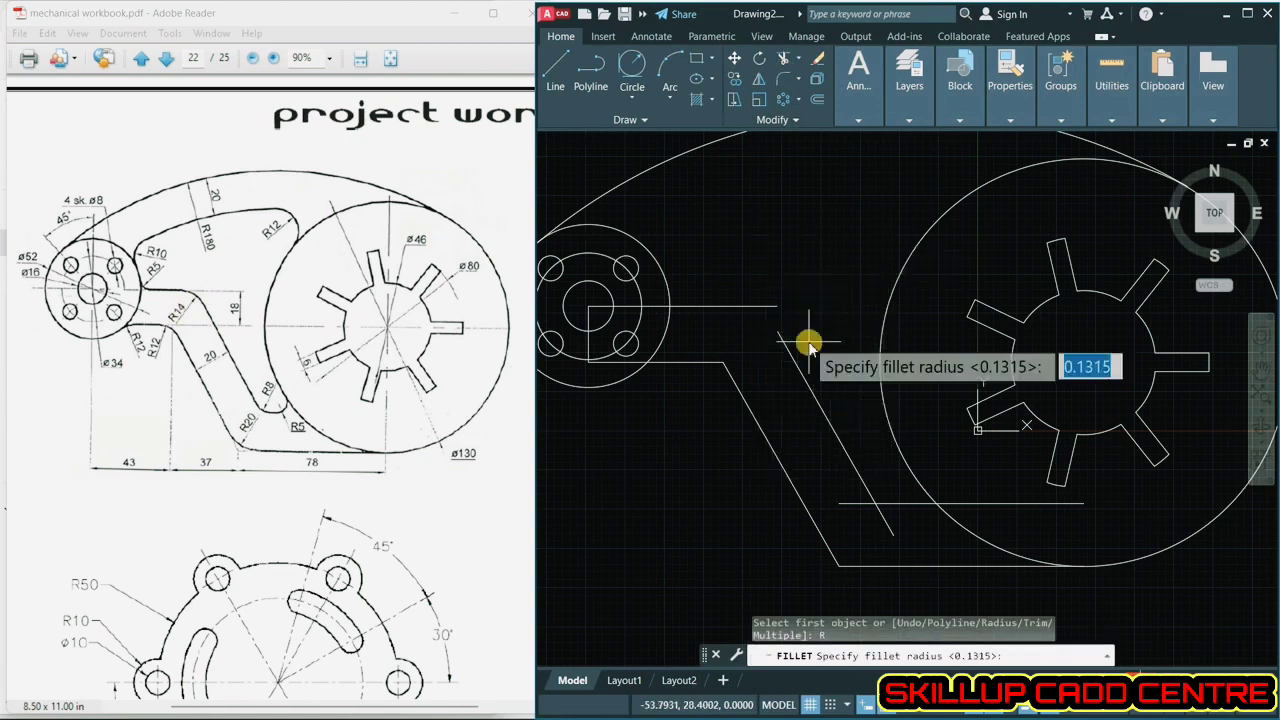
{"action": "key", "text": "Return"}
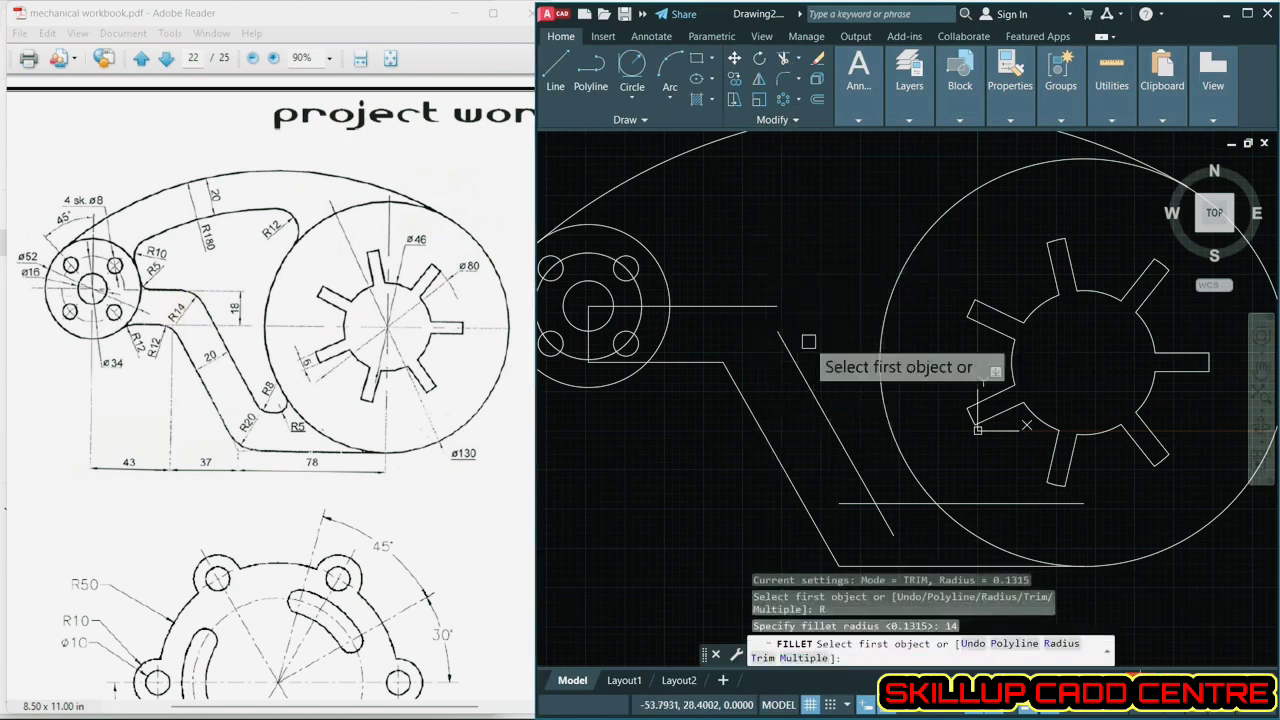
{"action": "left_click", "coordinate": [712, 305]}
{"action": "left_click", "coordinate": [794, 356]}
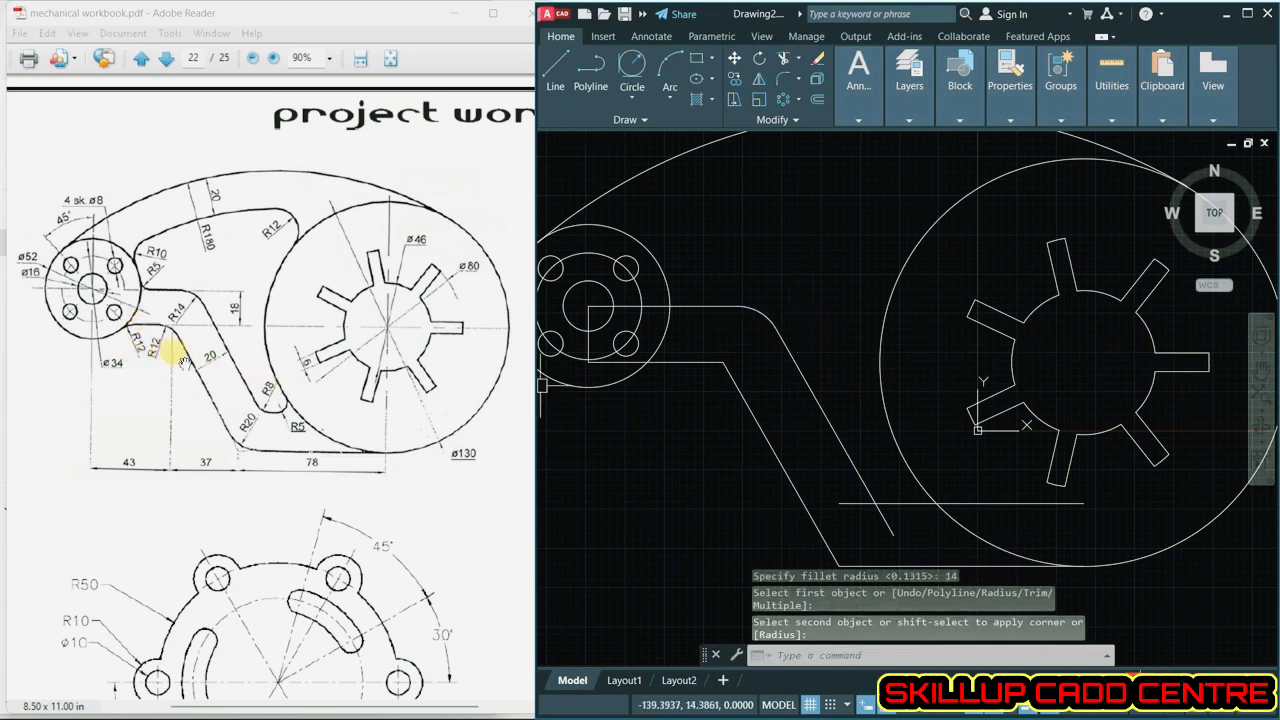
- Fillet the corner between the hub's lower horizontal line and the outer slanted line with radius 12
{"action": "left_click", "coordinate": [784, 79]}
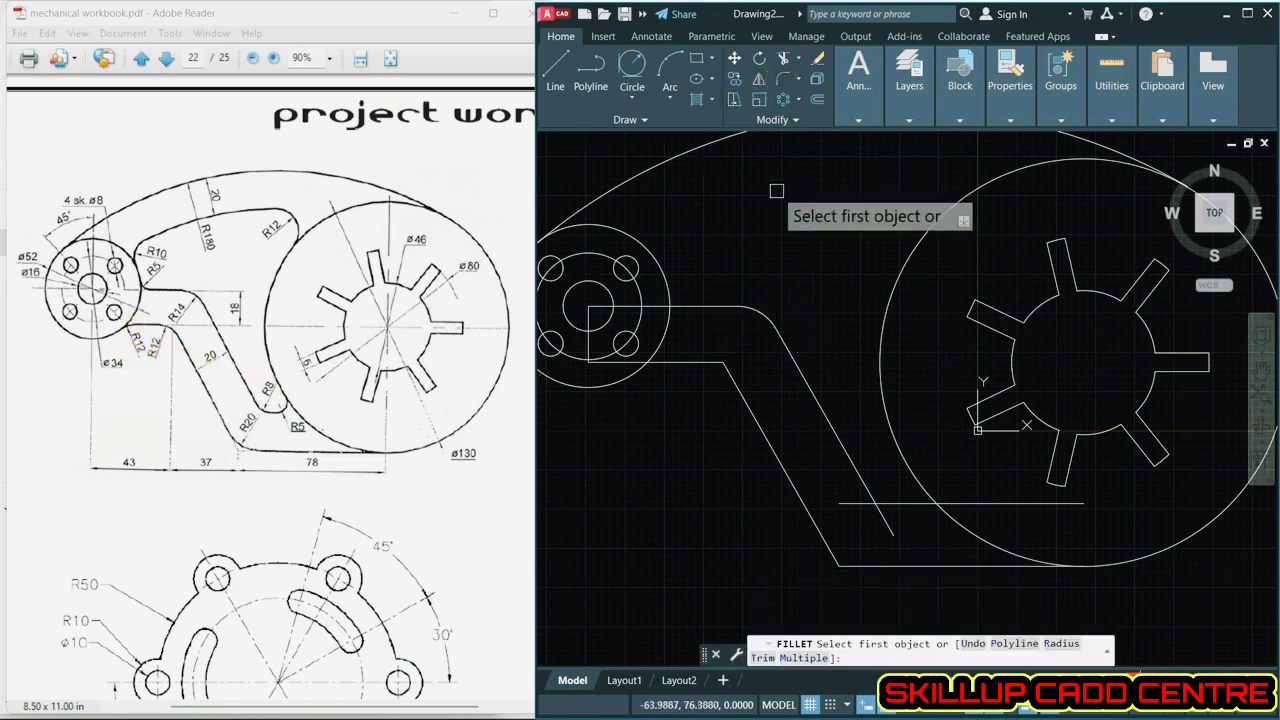
{"action": "right_click", "coordinate": [781, 223]}
{"action": "left_click", "coordinate": [820, 296]}
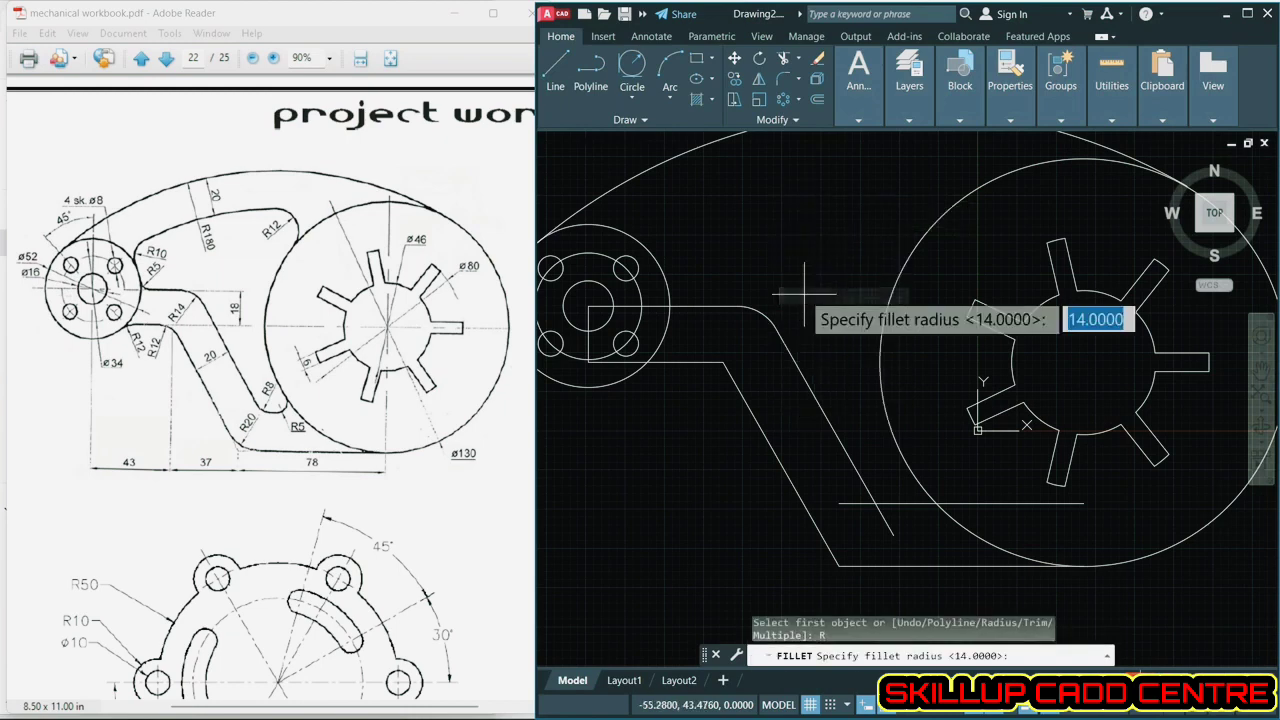
{"action": "type", "text": "12"}
{"action": "key", "text": "Return"}
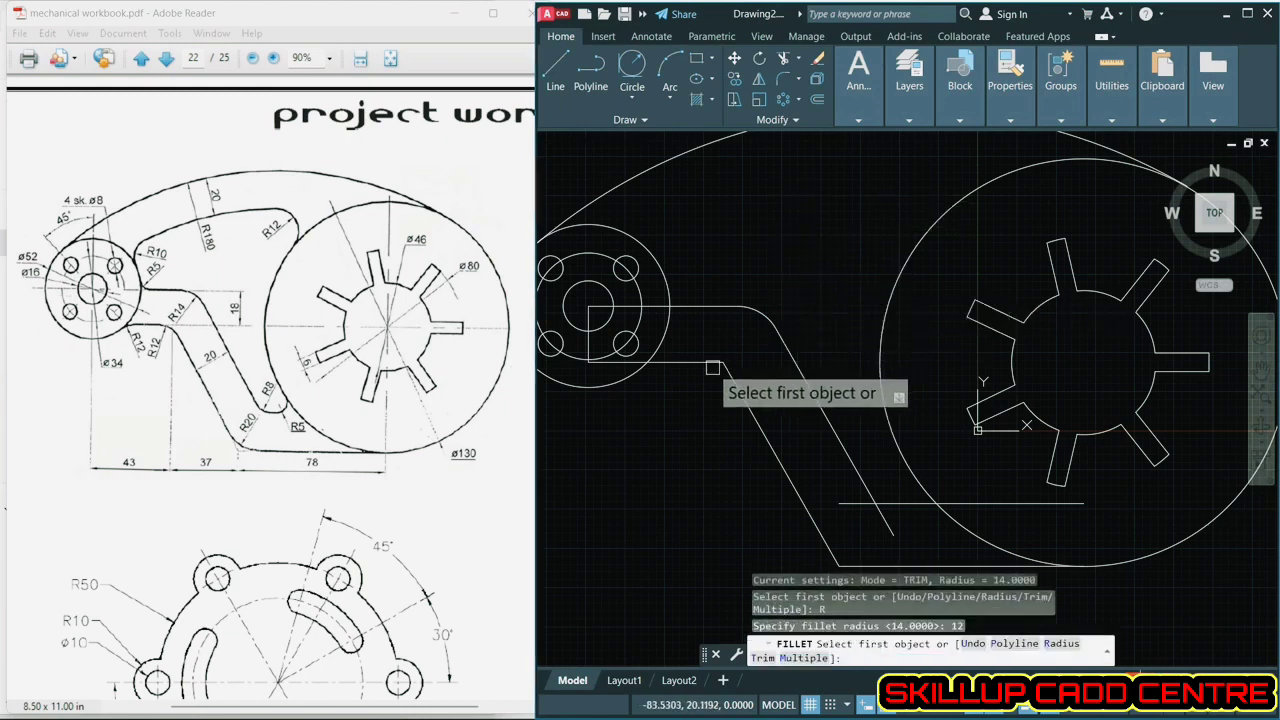
{"action": "left_click", "coordinate": [742, 380]}
{"action": "left_click", "coordinate": [739, 386]}
- Trim the lower arm's two horizontal lines at the hub's outer circle and erase the leftover segments inside the hub
{"action": "mouse_move", "coordinate": [773, 353]}
{"action": "middle_mouse_down"}
{"action": "mouse_move", "coordinate": [777, 283]}
{"action": "mouse_move", "coordinate": [804, 304]}
{"action": "middle_mouse_up"}
{"action": "left_click", "coordinate": [785, 62]}
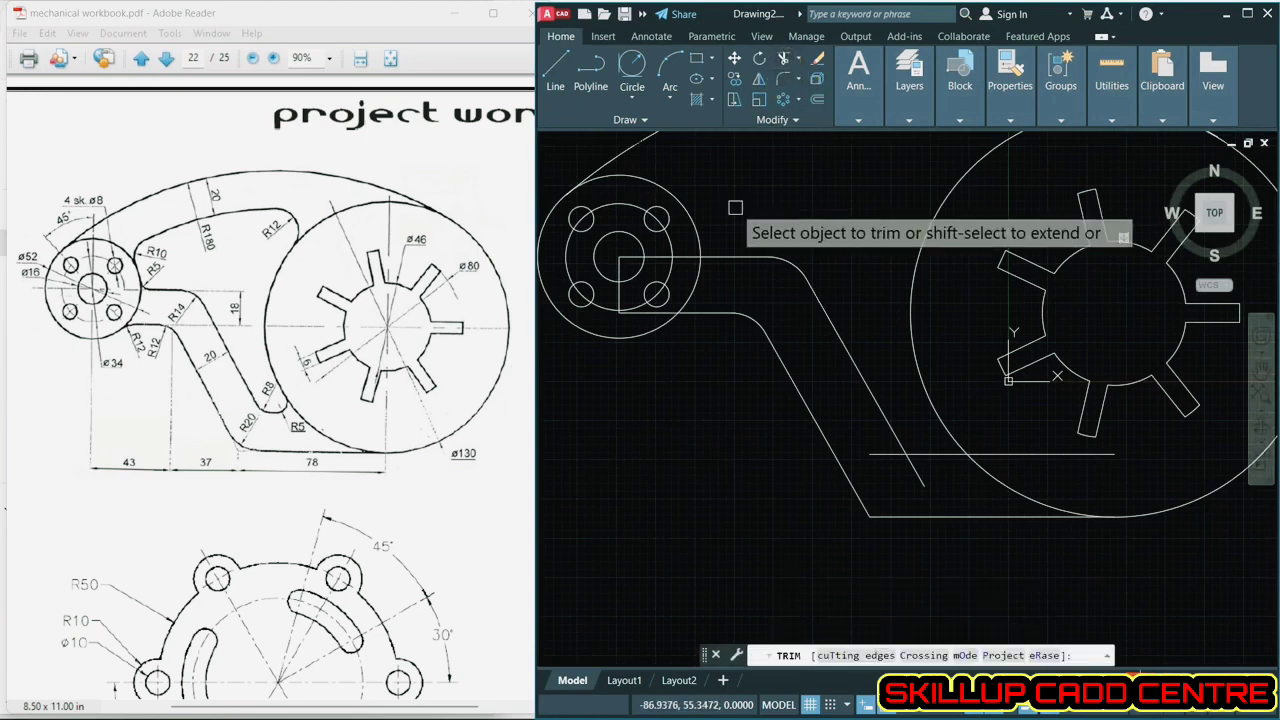
{"action": "right_click", "coordinate": [700, 262]}
{"action": "mouse_move", "coordinate": [732, 220]}
{"action": "left_mouse_down"}
{"action": "mouse_move", "coordinate": [742, 178]}
{"action": "mouse_move", "coordinate": [683, 260]}
{"action": "left_mouse_up"}
{"action": "left_click", "coordinate": [683, 260]}
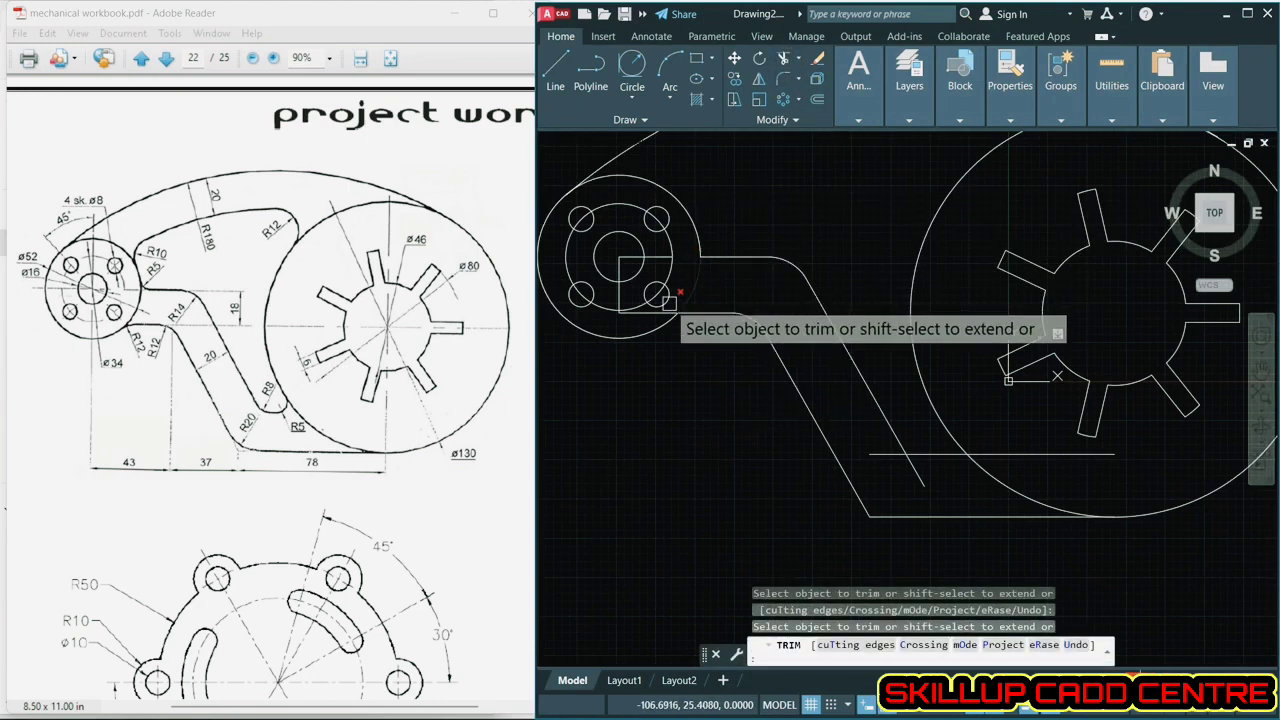
{"action": "right_click", "coordinate": [696, 365]}
{"action": "left_click", "coordinate": [736, 372]}
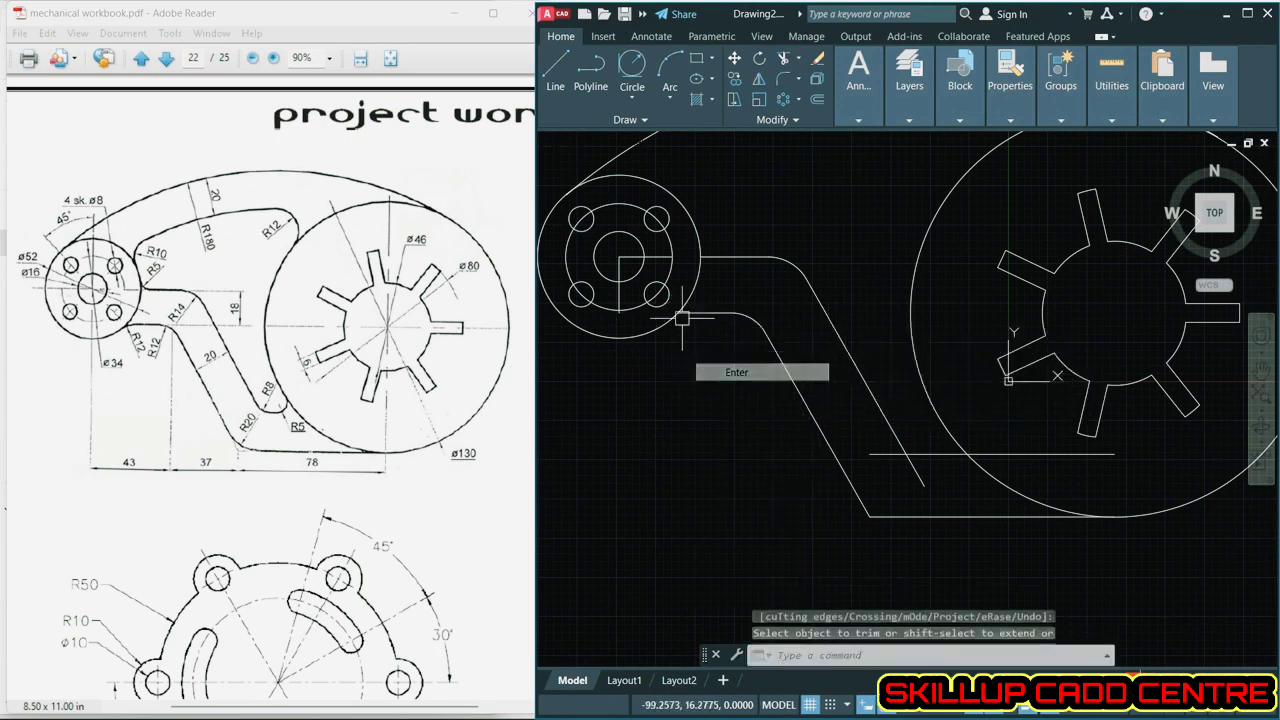
{"action": "left_click", "coordinate": [632, 257]}
{"action": "left_click", "coordinate": [619, 280]}
{"action": "key", "text": "Delete"}
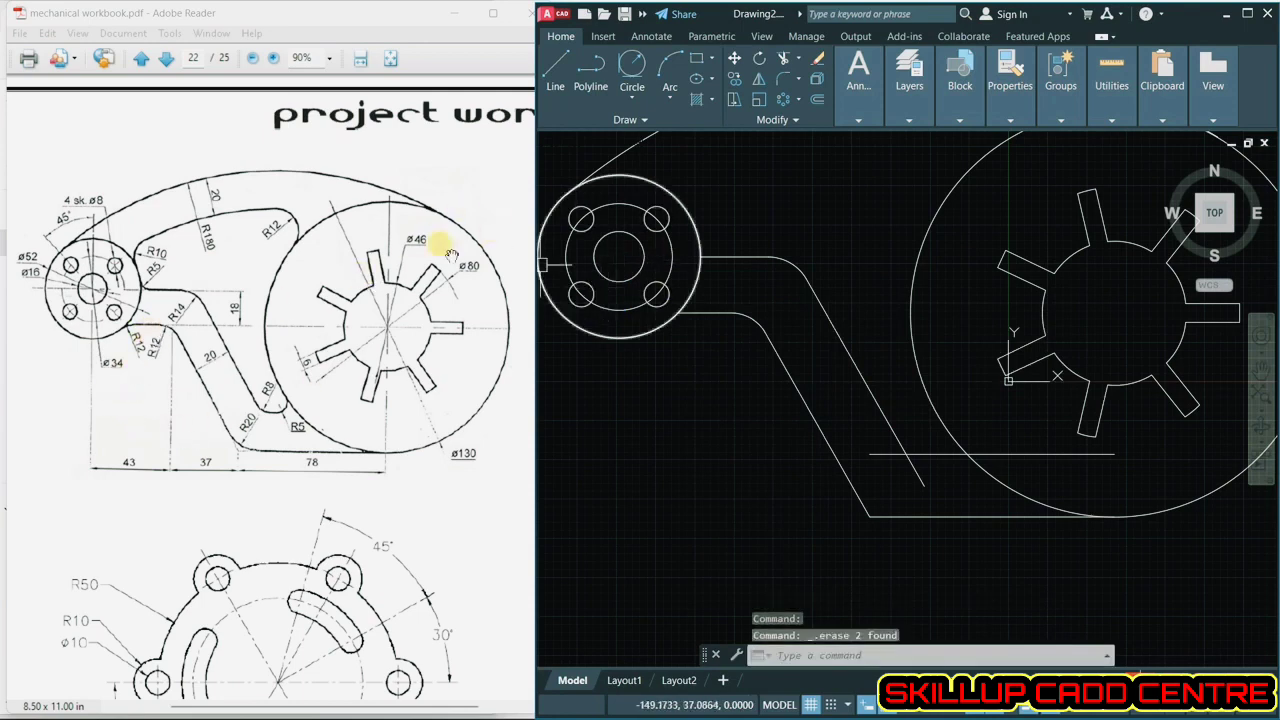
- Fillet the lower arm's bottom horizontal line to the hub circle with radius 12, and the arm's lower outer corner with radius 20
{"action": "left_click", "coordinate": [783, 80]}
{"action": "left_click", "coordinate": [669, 366]}
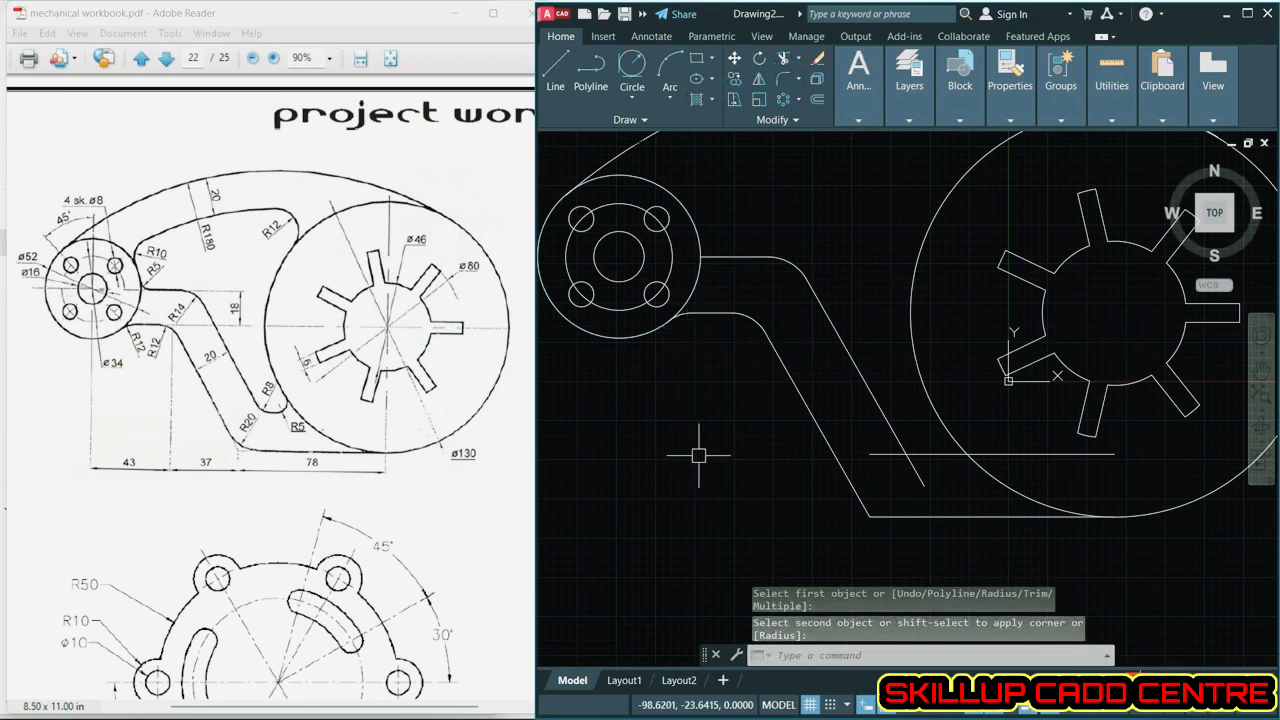
{"action": "left_click", "coordinate": [798, 92]}
{"action": "right_click", "coordinate": [786, 182]}
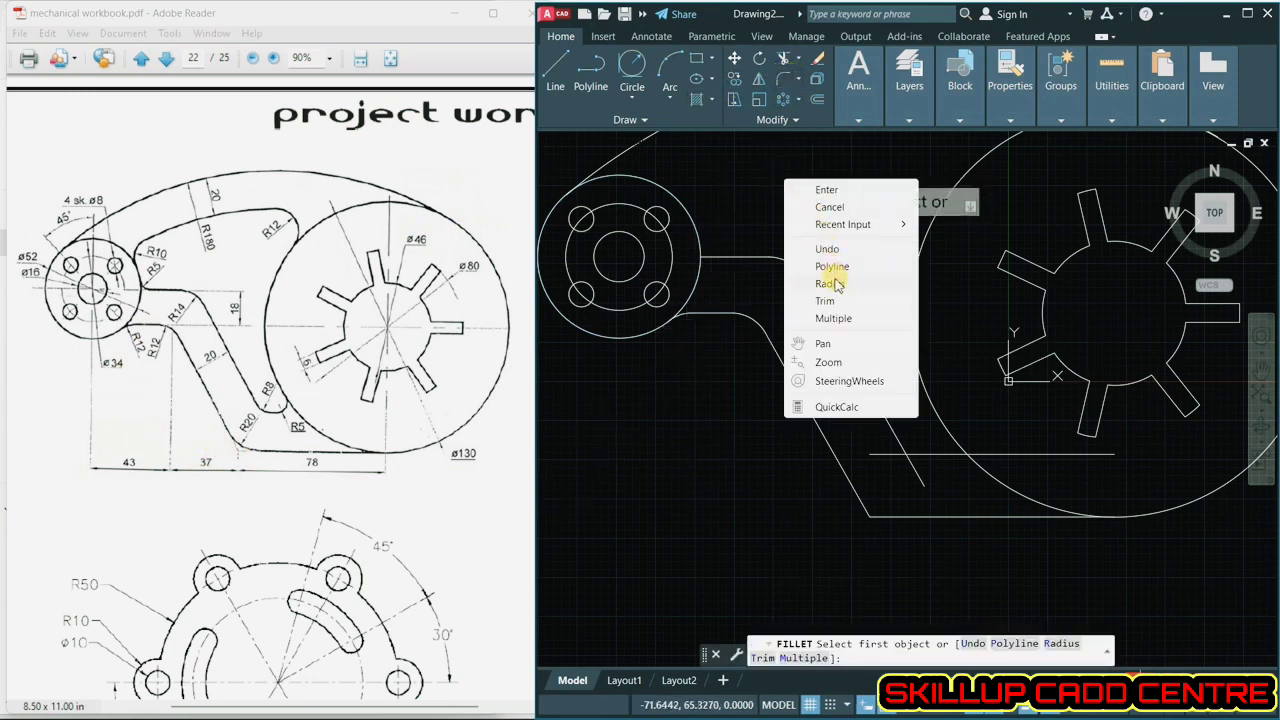
{"action": "left_click", "coordinate": [829, 284]}
{"action": "type", "text": "20"}
{"action": "key", "text": "Return"}
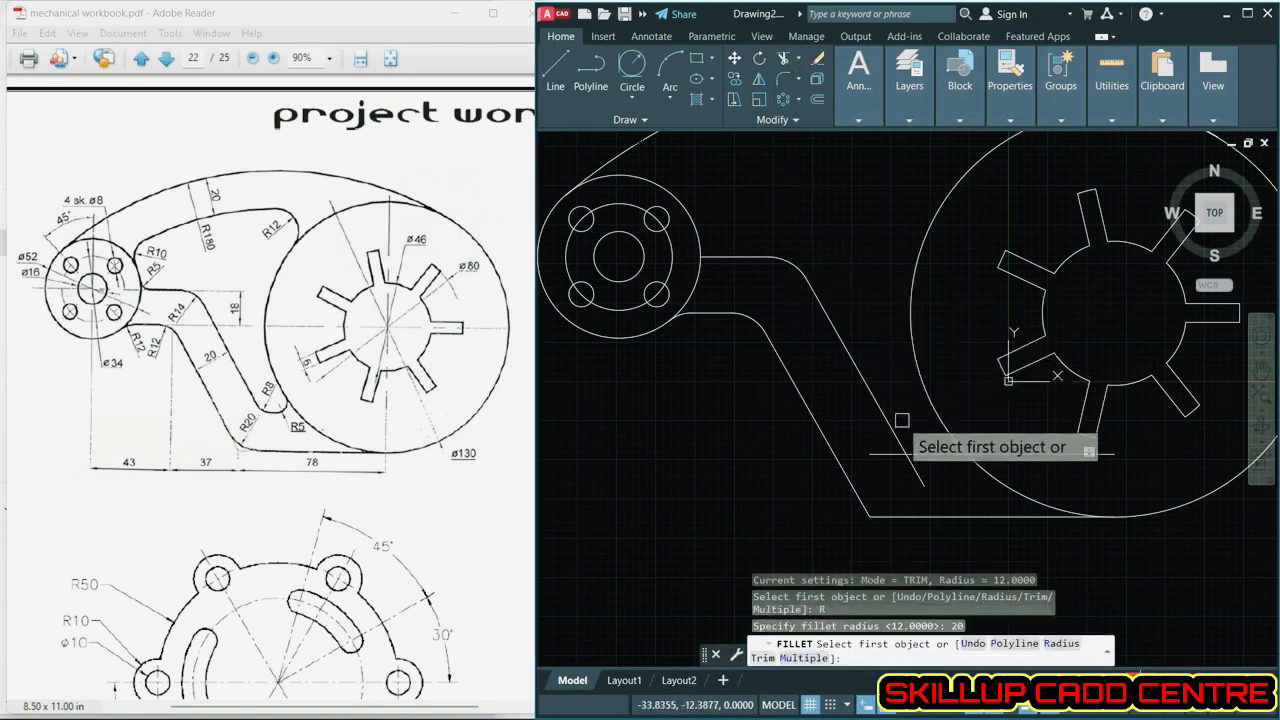
{"action": "left_click", "coordinate": [860, 505]}
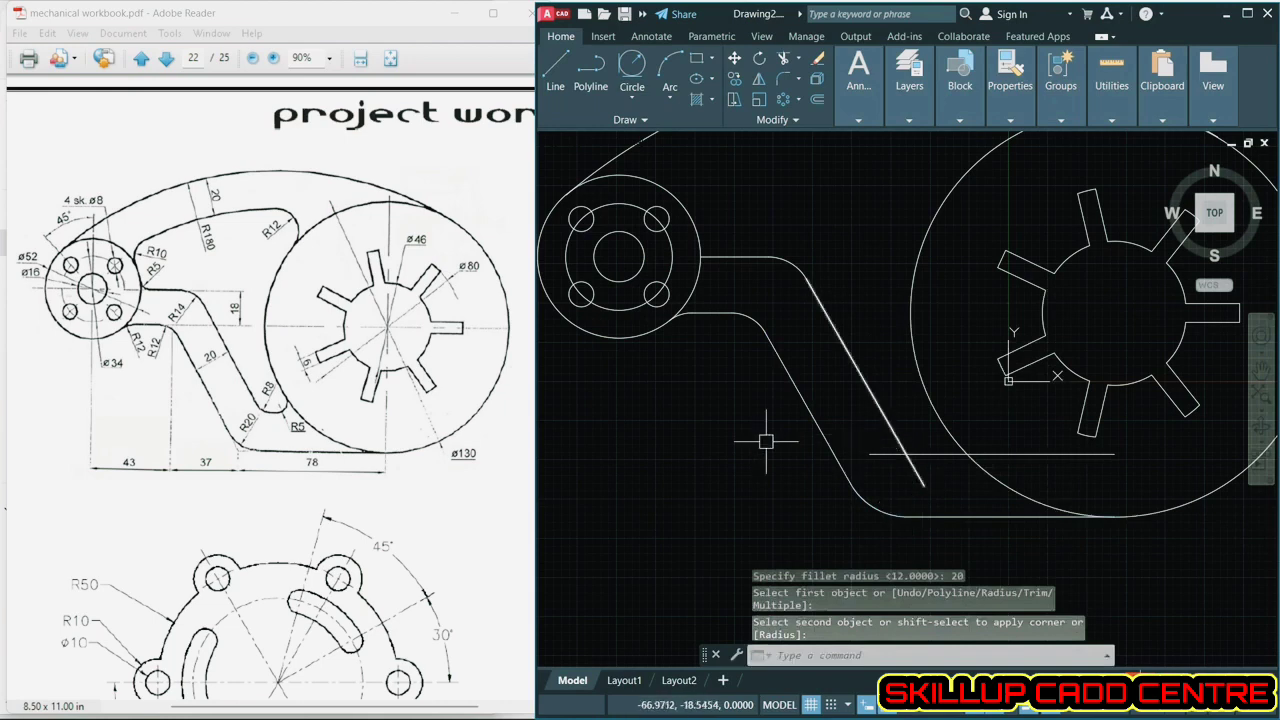
- Fillet the inner corner between the offset slanted line and the offset bottom line with radius 8
{"action": "left_click", "coordinate": [783, 84]}
{"action": "right_click", "coordinate": [790, 196]}
{"action": "left_click", "coordinate": [834, 300]}
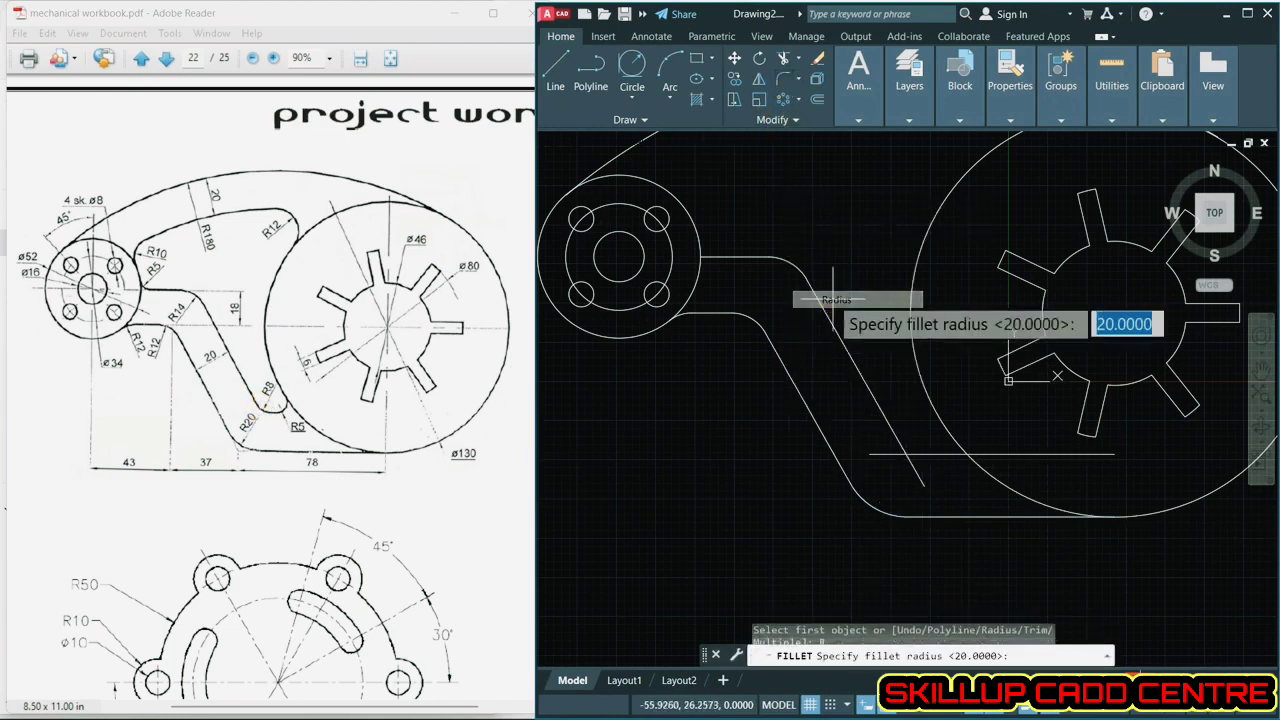
{"action": "type", "text": "8"}
{"action": "key", "text": "Return"}
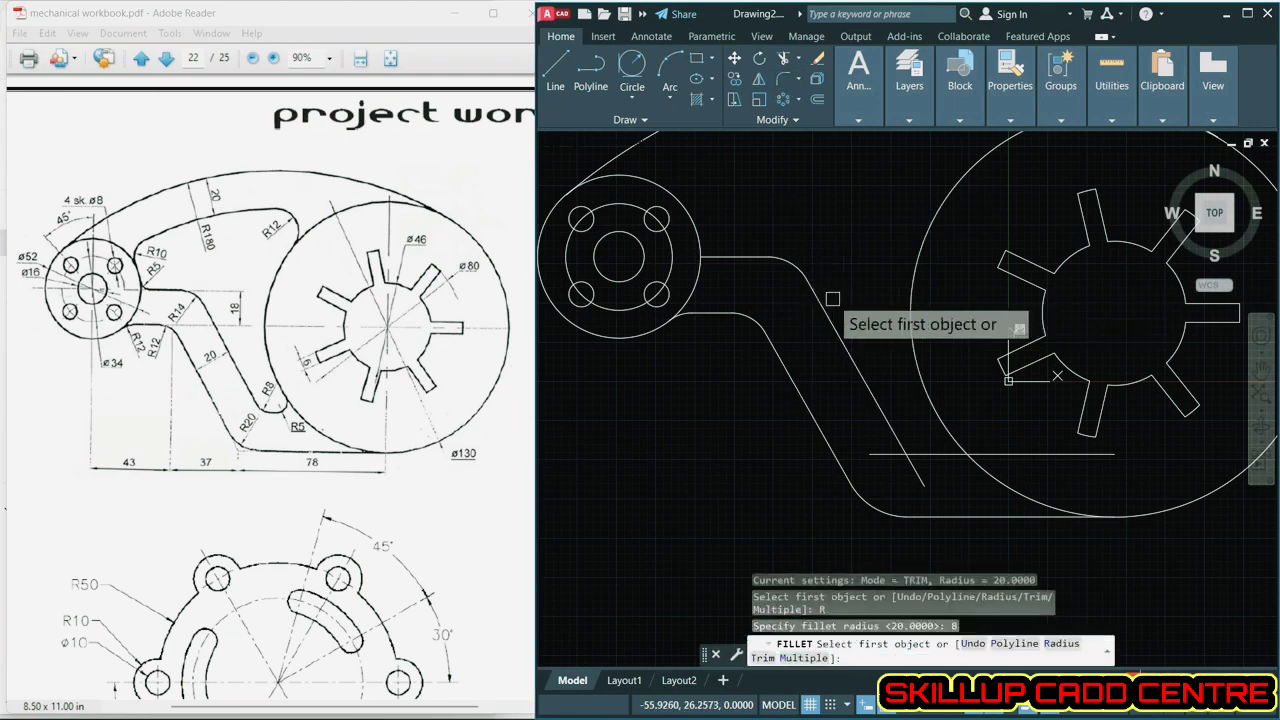
{"action": "left_click", "coordinate": [880, 408]}
{"action": "left_click", "coordinate": [916, 452]}
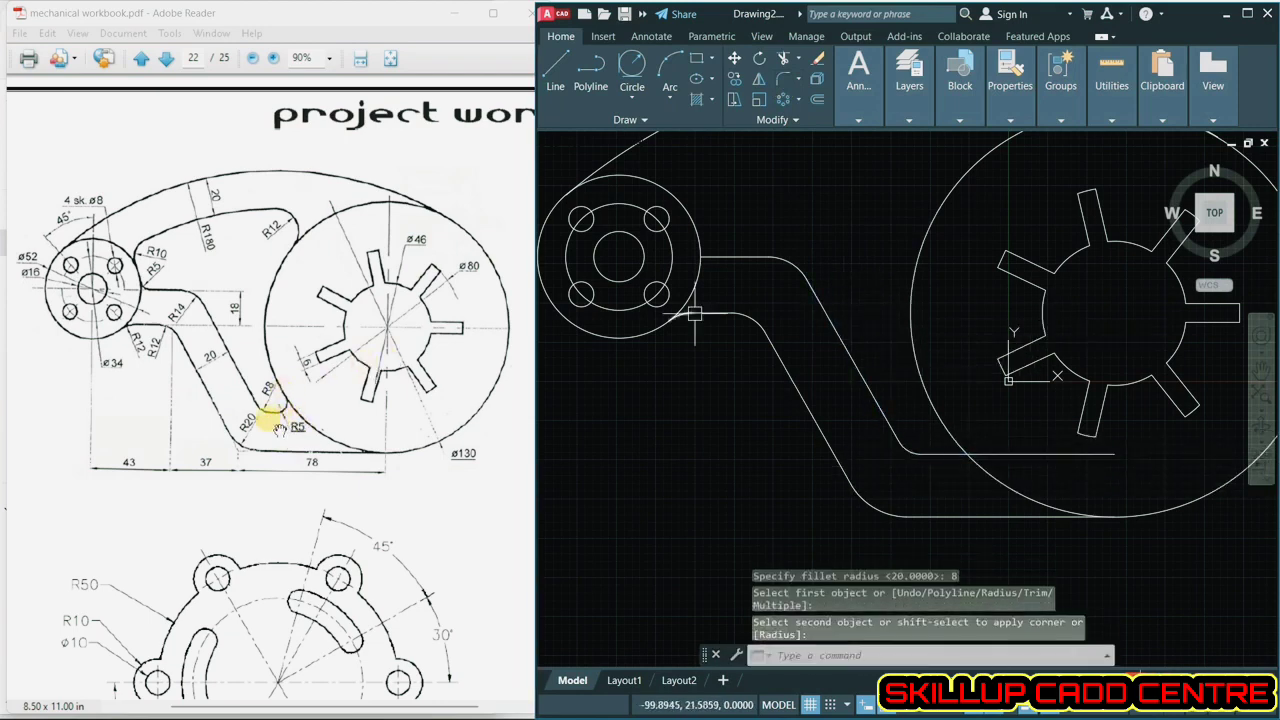
- Fillet the lower arm's inner horizontal line to the large disc circle with radius 5
{"action": "left_click", "coordinate": [787, 83]}
{"action": "right_click", "coordinate": [793, 156]}
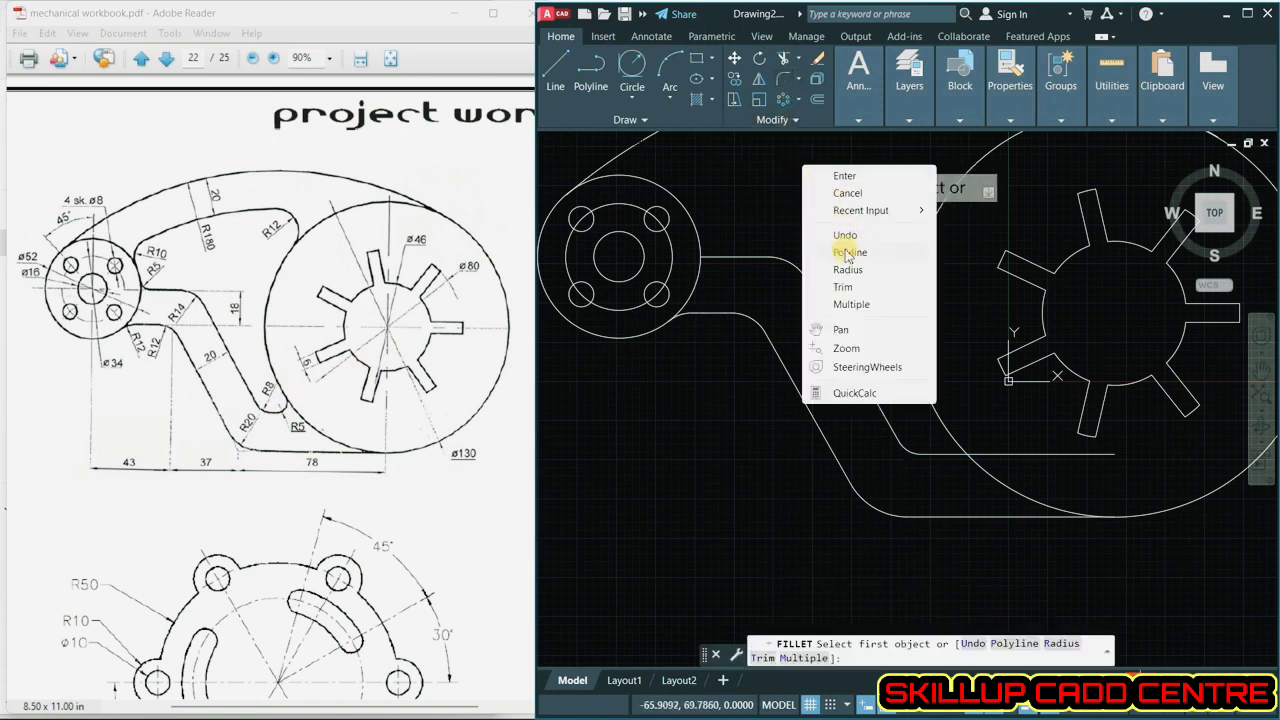
{"action": "left_click", "coordinate": [845, 262]}
{"action": "type", "text": "5"}
{"action": "key", "text": "Return"}
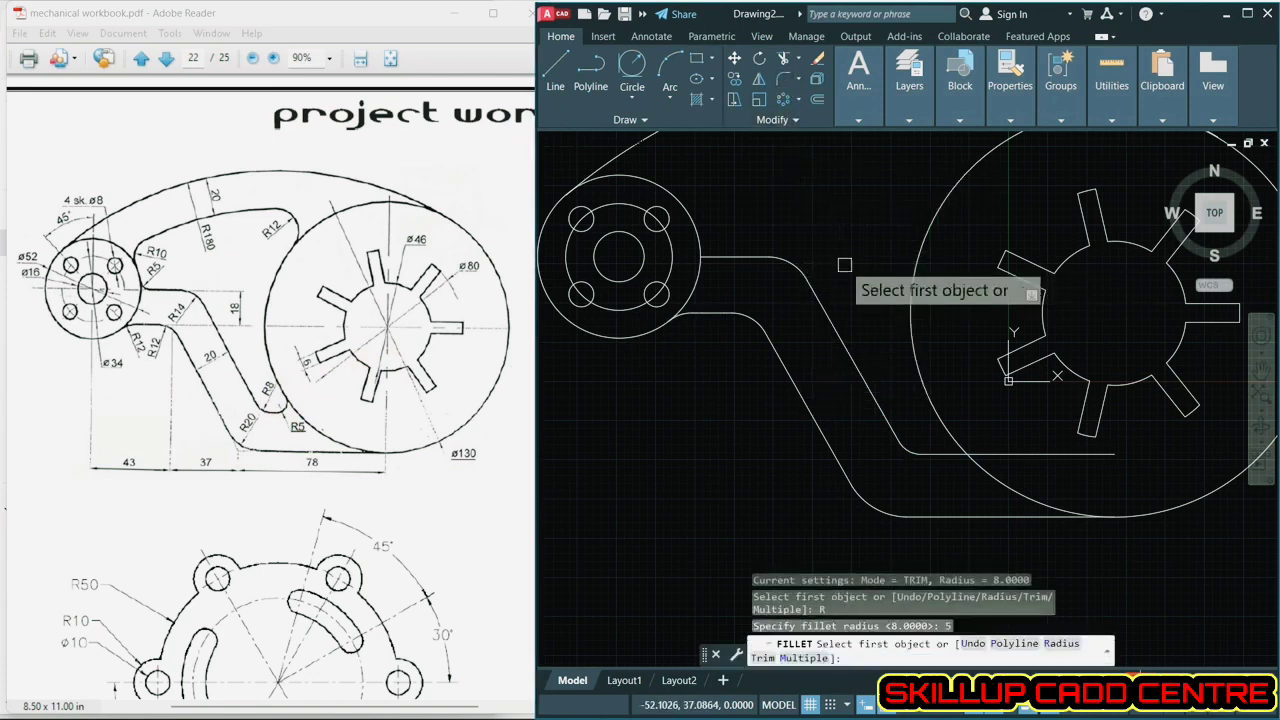
{"action": "left_click", "coordinate": [945, 453]}
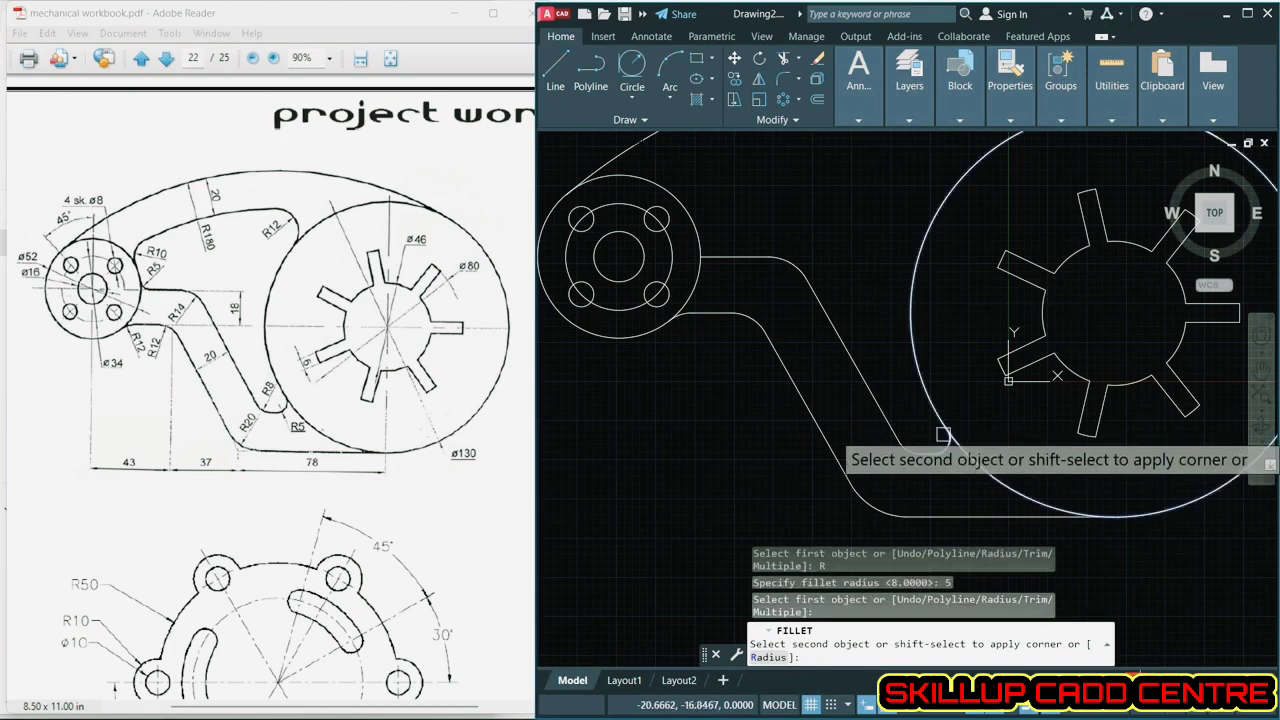
{"action": "left_click", "coordinate": [871, 390]}
- Offset the large upper arc inward by 20 to form the upper arm's inner edge
{"action": "scroll", "coordinate": [882, 348], "scroll_direction": "down", "scroll_amount": 4}
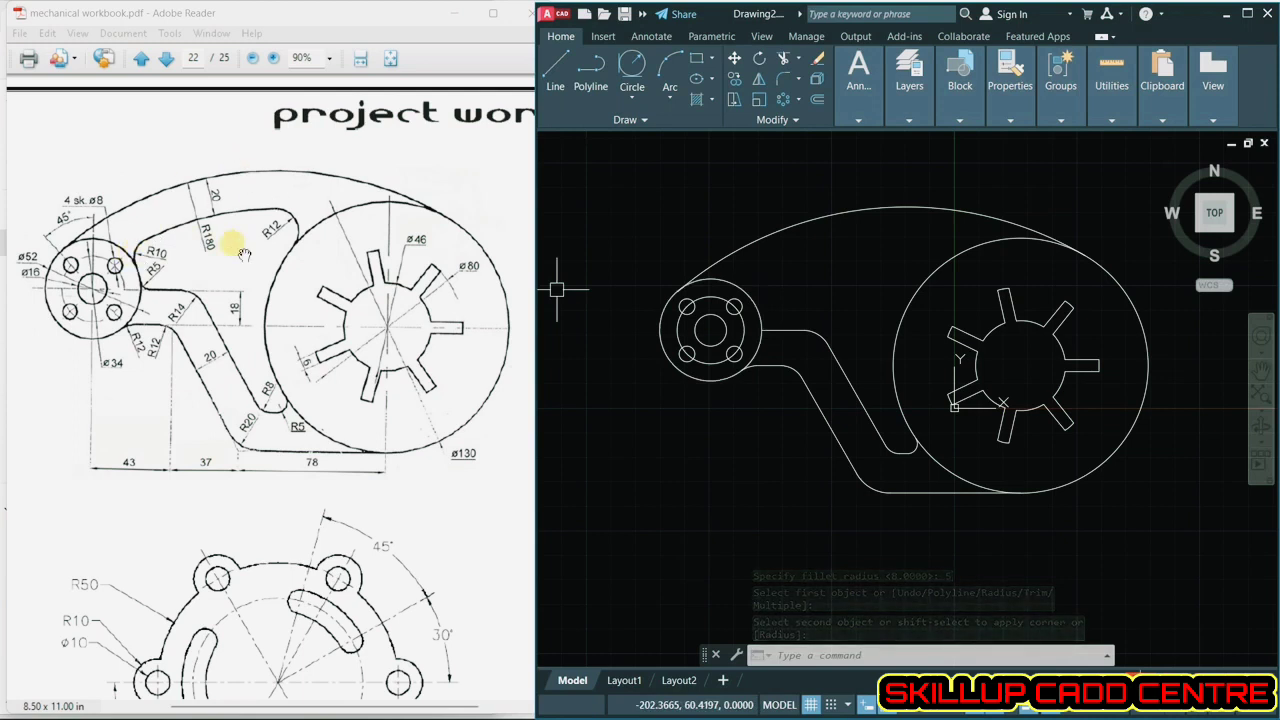
{"action": "left_click", "coordinate": [816, 100]}
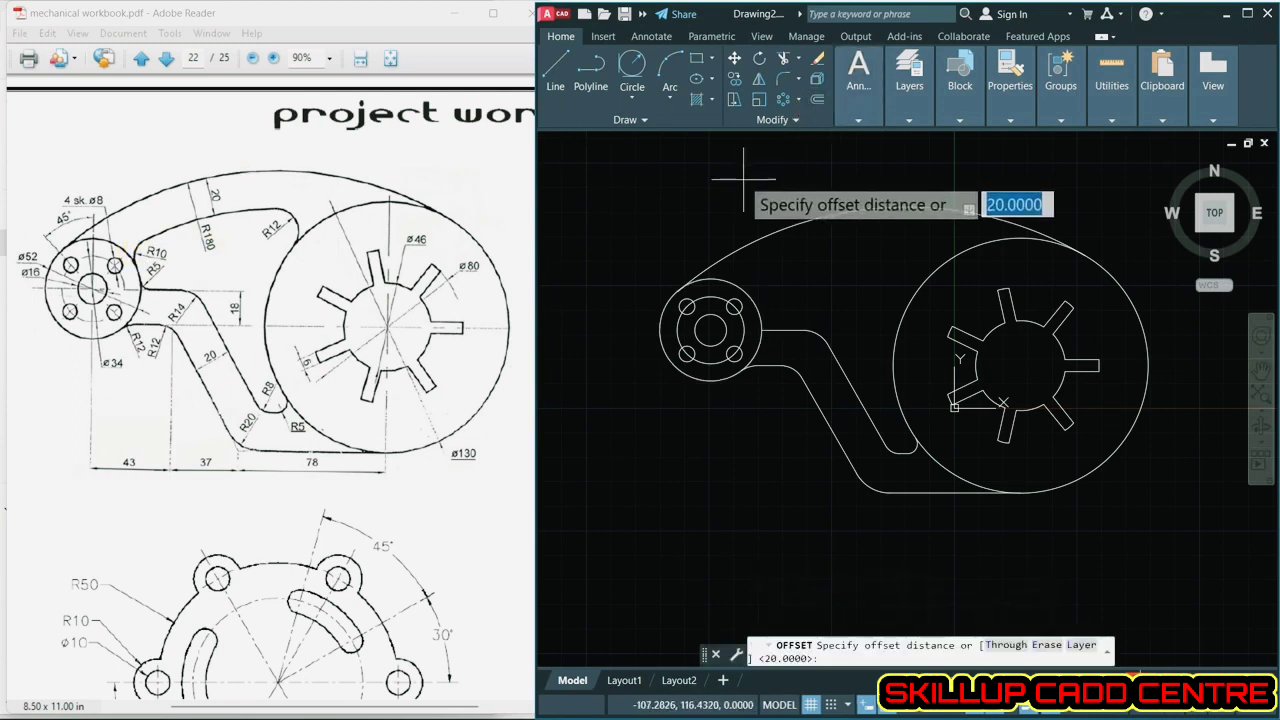
{"action": "type", "text": "20"}
{"action": "key", "text": "Return"}
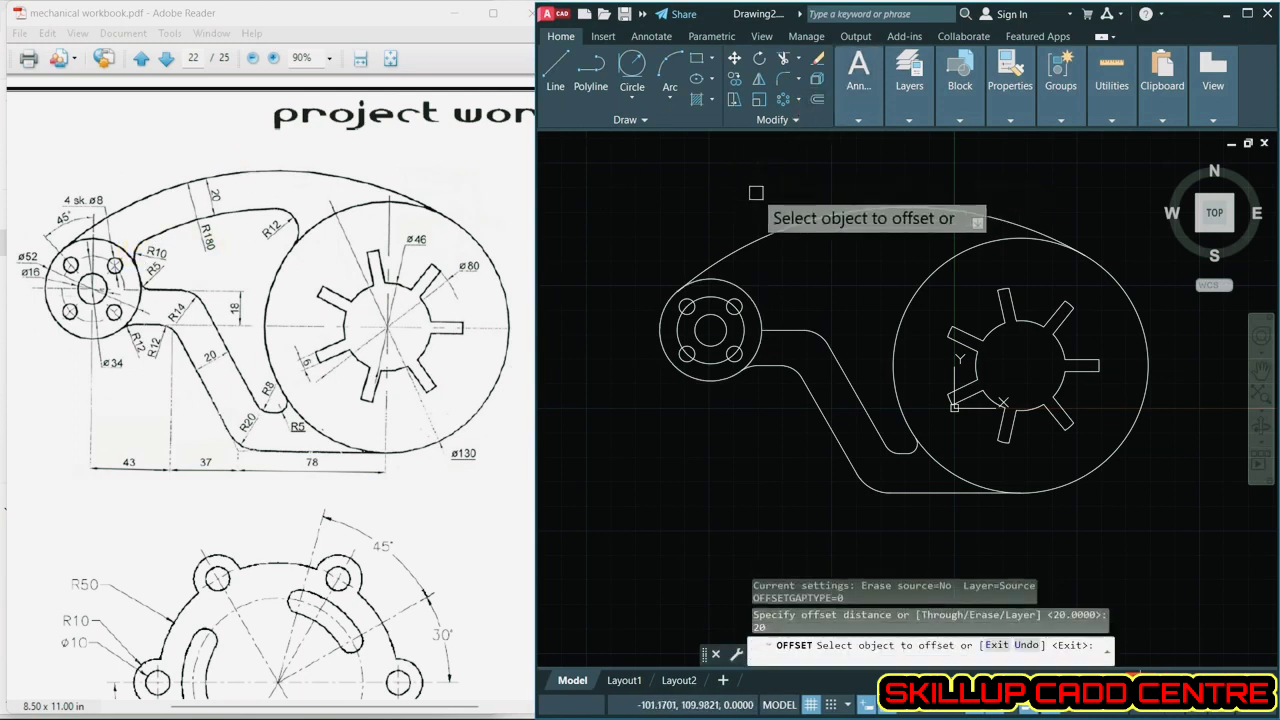
{"action": "left_click", "coordinate": [798, 225]}
{"action": "left_click", "coordinate": [815, 266]}
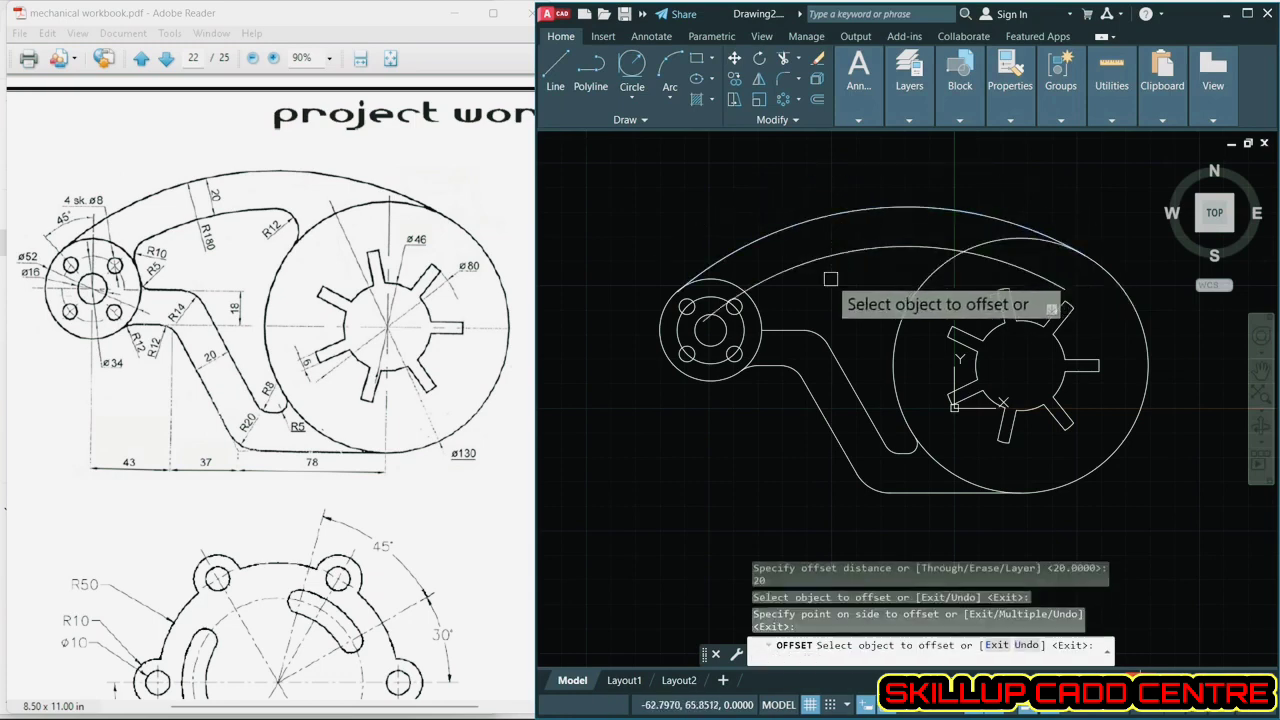
- Trim the offset arc inside the disc and the hub, and erase its leftover piece at the hub centre
{"action": "left_click", "coordinate": [788, 58]}
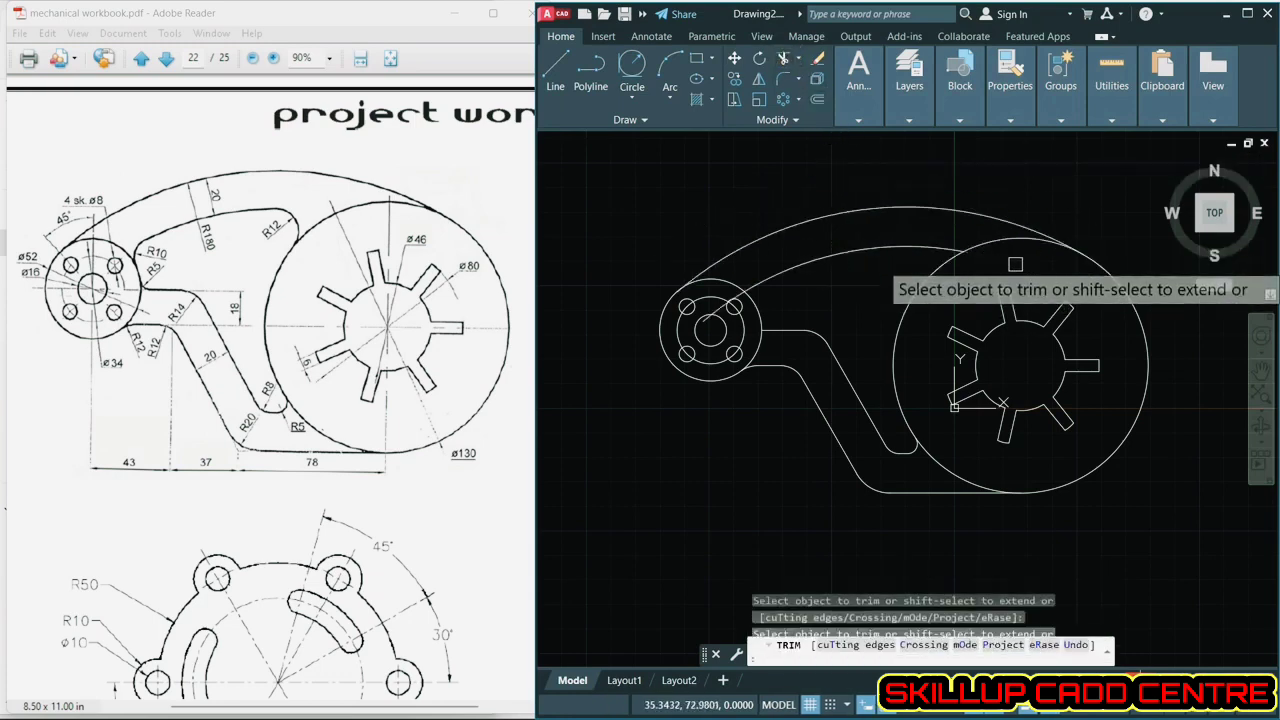
{"action": "scroll", "coordinate": [725, 282], "scroll_direction": "up", "scroll_amount": 2}
{"action": "scroll", "coordinate": [724, 282], "scroll_direction": "up", "scroll_amount": 3}
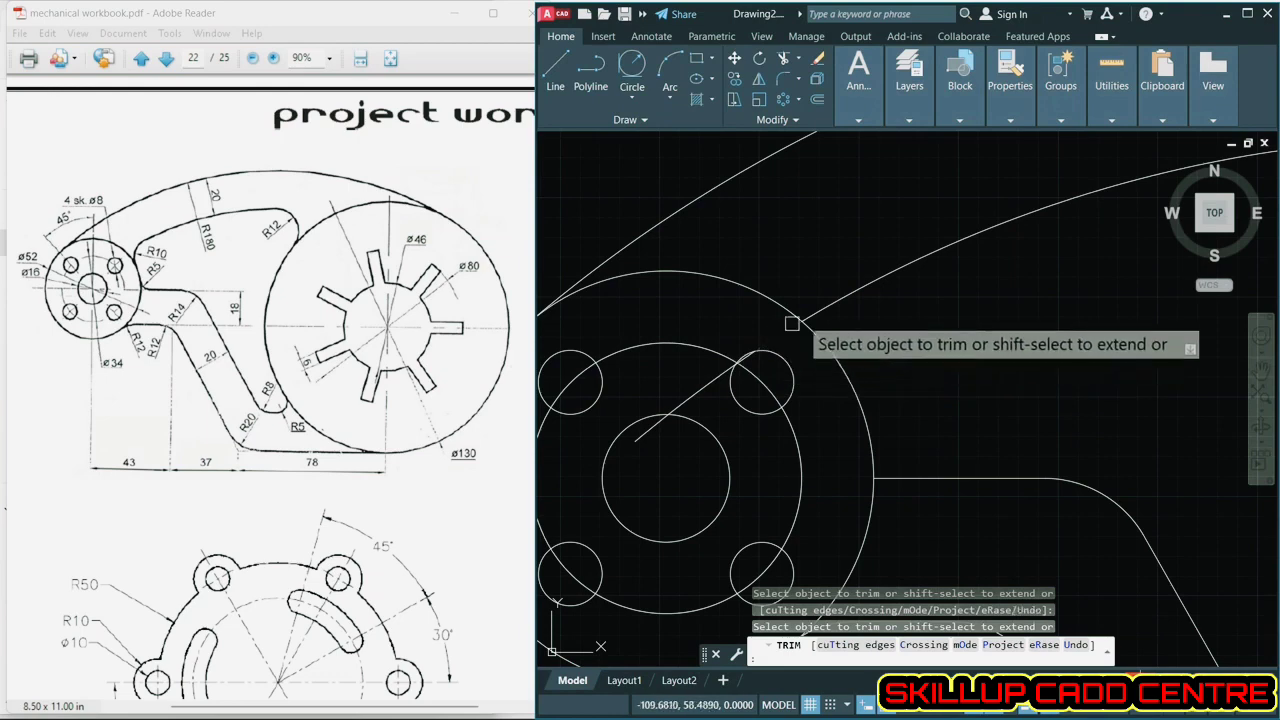
{"action": "right_click", "coordinate": [889, 281]}
{"action": "left_click", "coordinate": [918, 296]}
{"action": "left_click", "coordinate": [680, 388]}
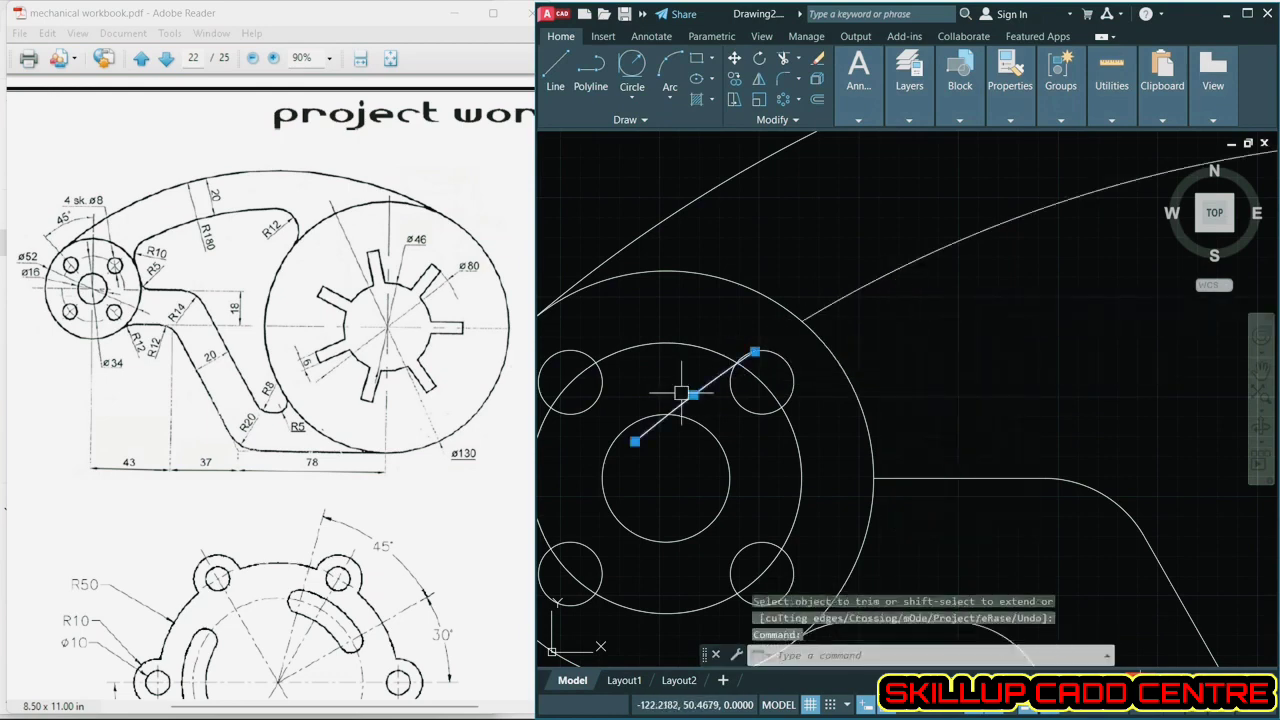
{"action": "left_click", "coordinate": [818, 58]}
- Fillet the offset arc to the hub's outer circle with radius 10
{"action": "scroll", "coordinate": [853, 265], "scroll_direction": "down", "scroll_amount": 2}
{"action": "middle_click_drag", "start_coordinate": [853, 265], "coordinate": [767, 268]}
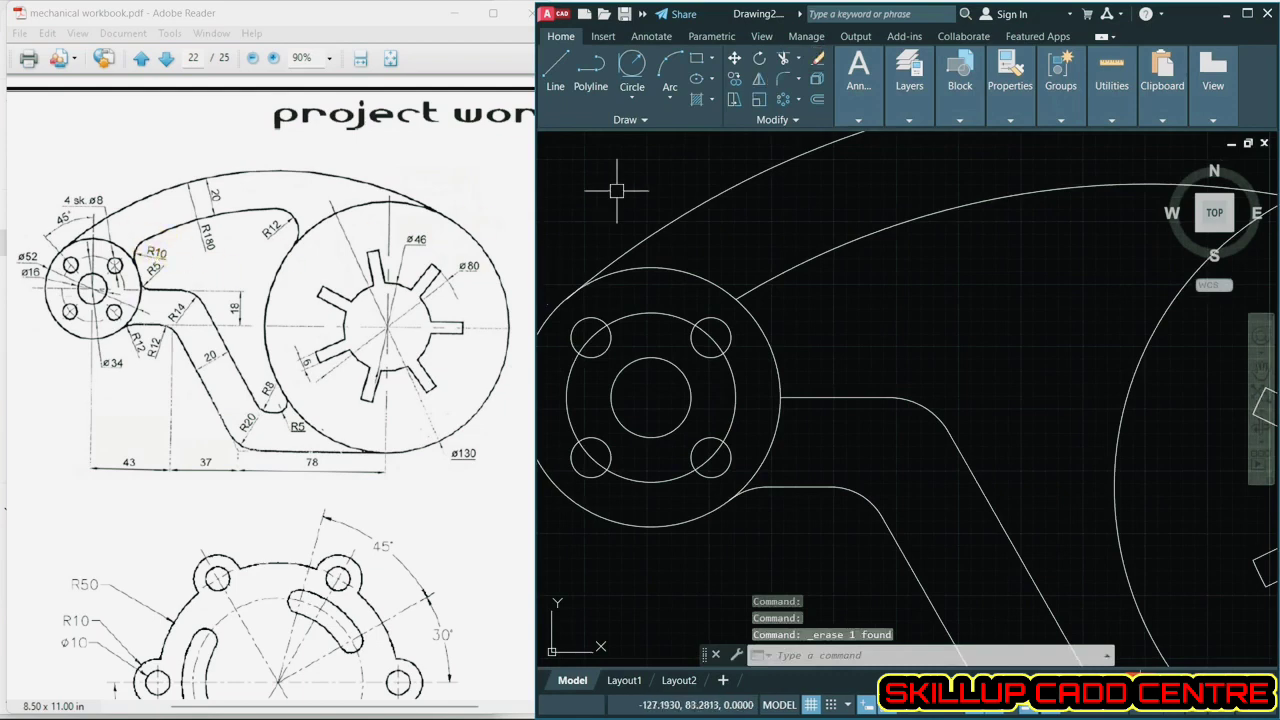
{"action": "left_click", "coordinate": [778, 85]}
{"action": "right_click", "coordinate": [790, 201]}
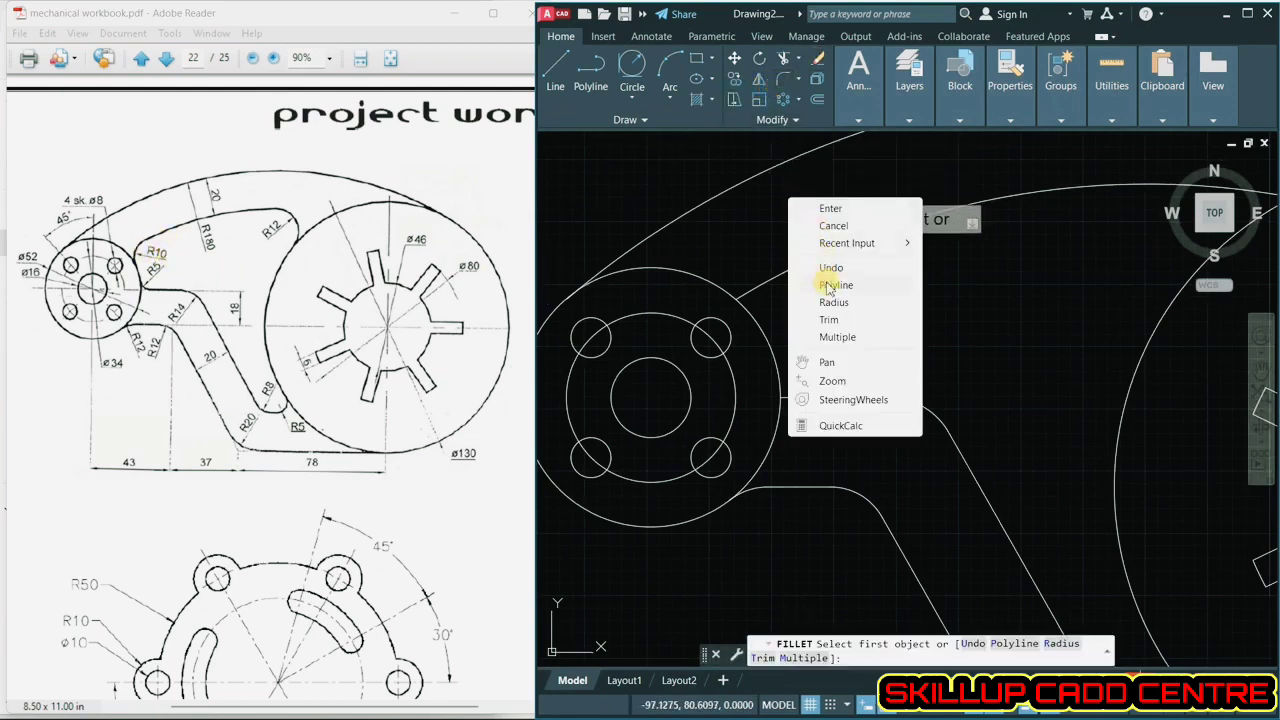
{"action": "left_click", "coordinate": [832, 303]}
{"action": "type", "text": "10"}
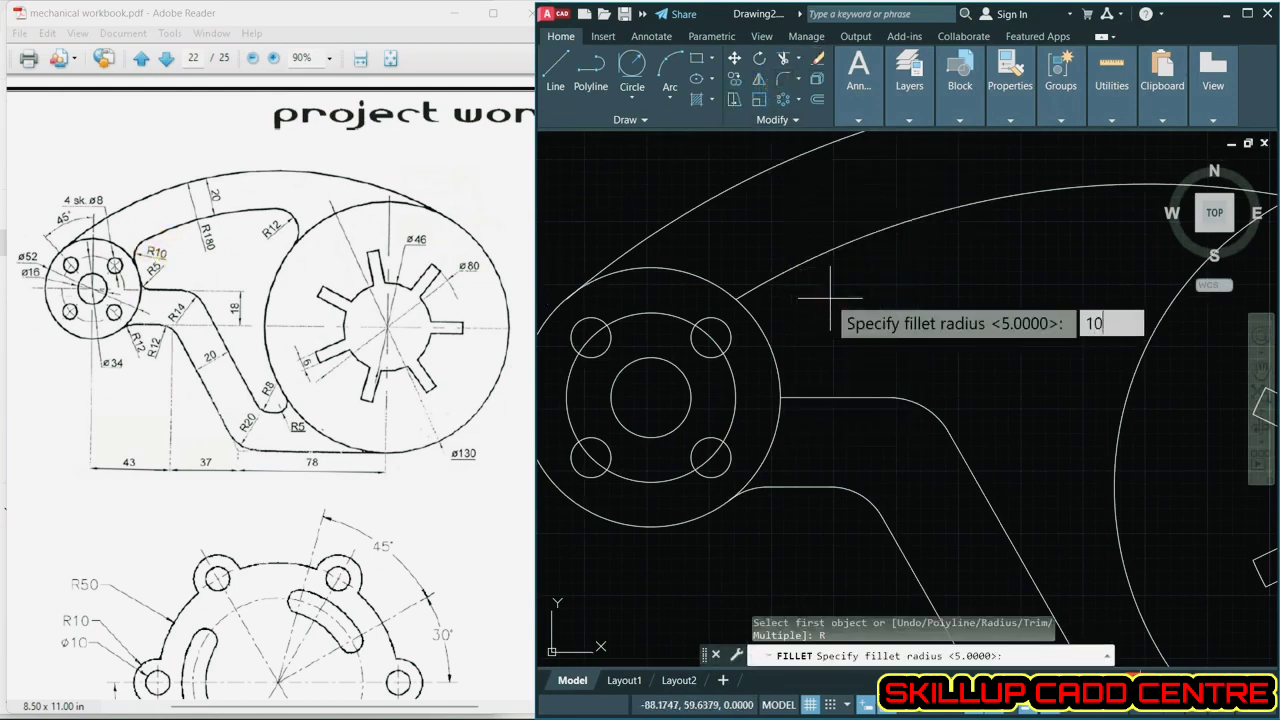
{"action": "key", "text": "Return"}
{"action": "left_click", "coordinate": [789, 280]}
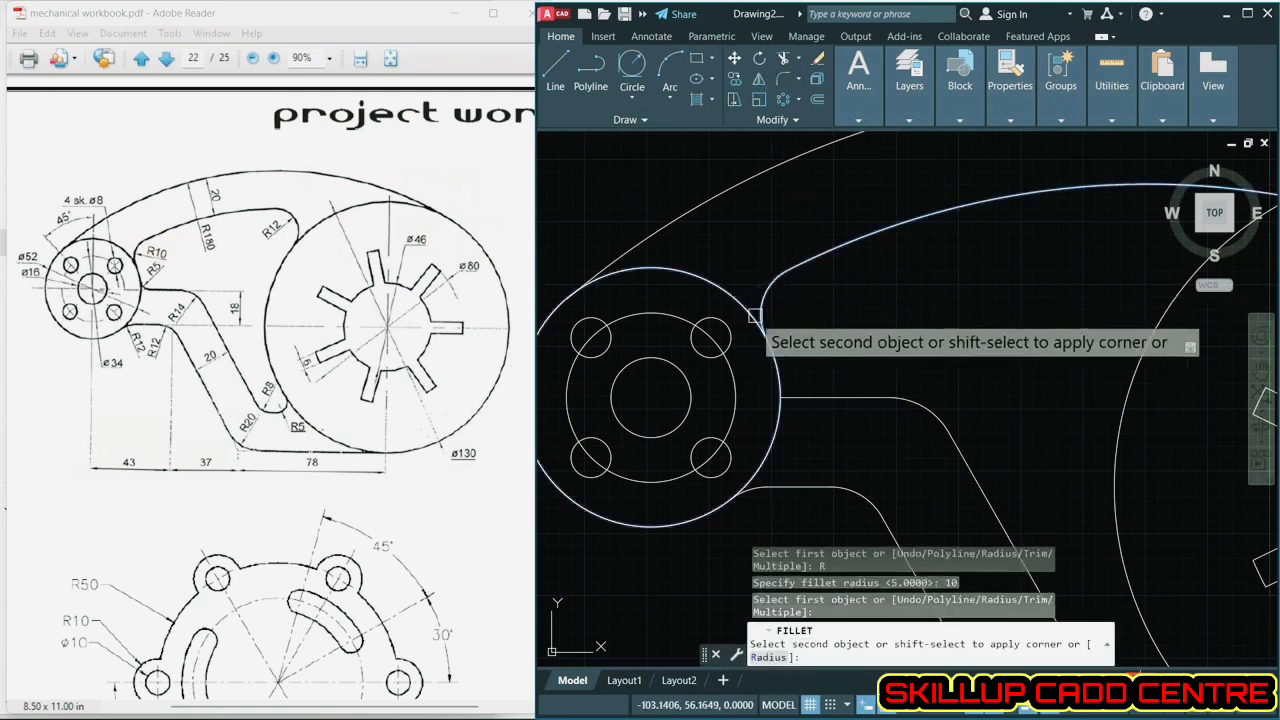
{"action": "left_click", "coordinate": [767, 343]}
- Fillet the offset arc to the large disc circle with radius 12
{"action": "scroll", "coordinate": [829, 249], "scroll_direction": "down", "scroll_amount": 4}
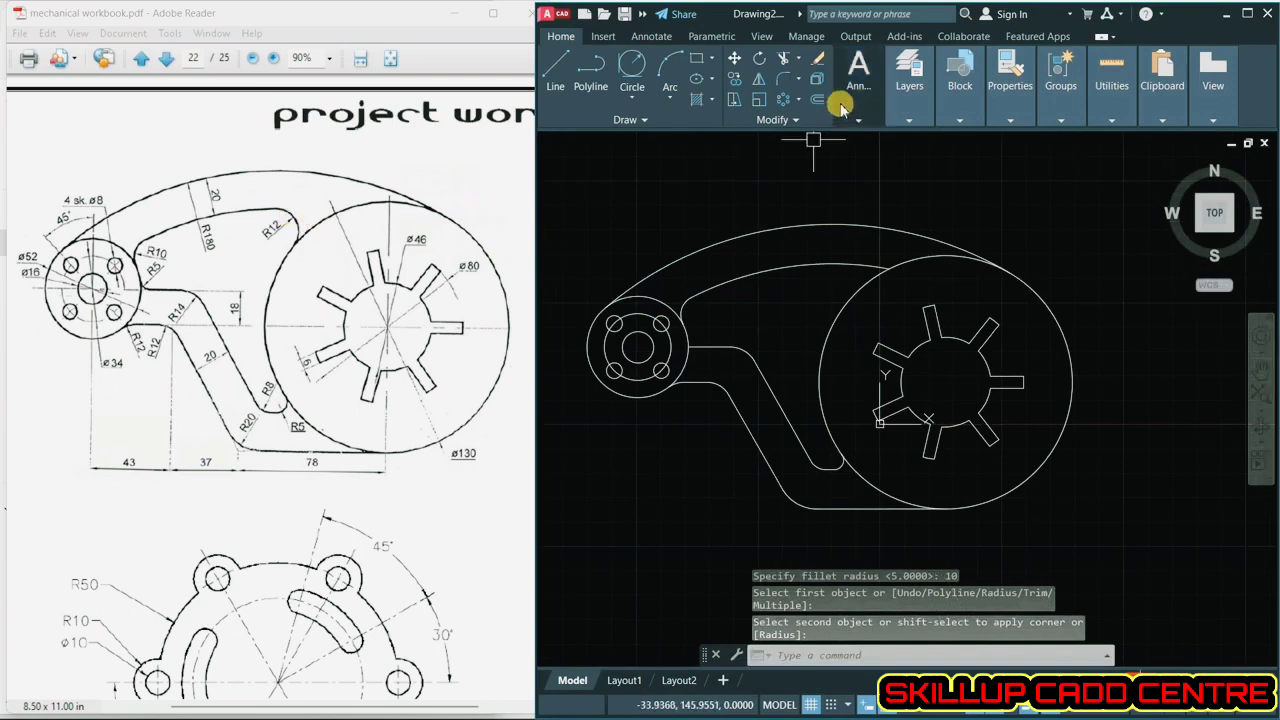
{"action": "left_click", "coordinate": [785, 78]}
{"action": "right_click", "coordinate": [735, 196]}
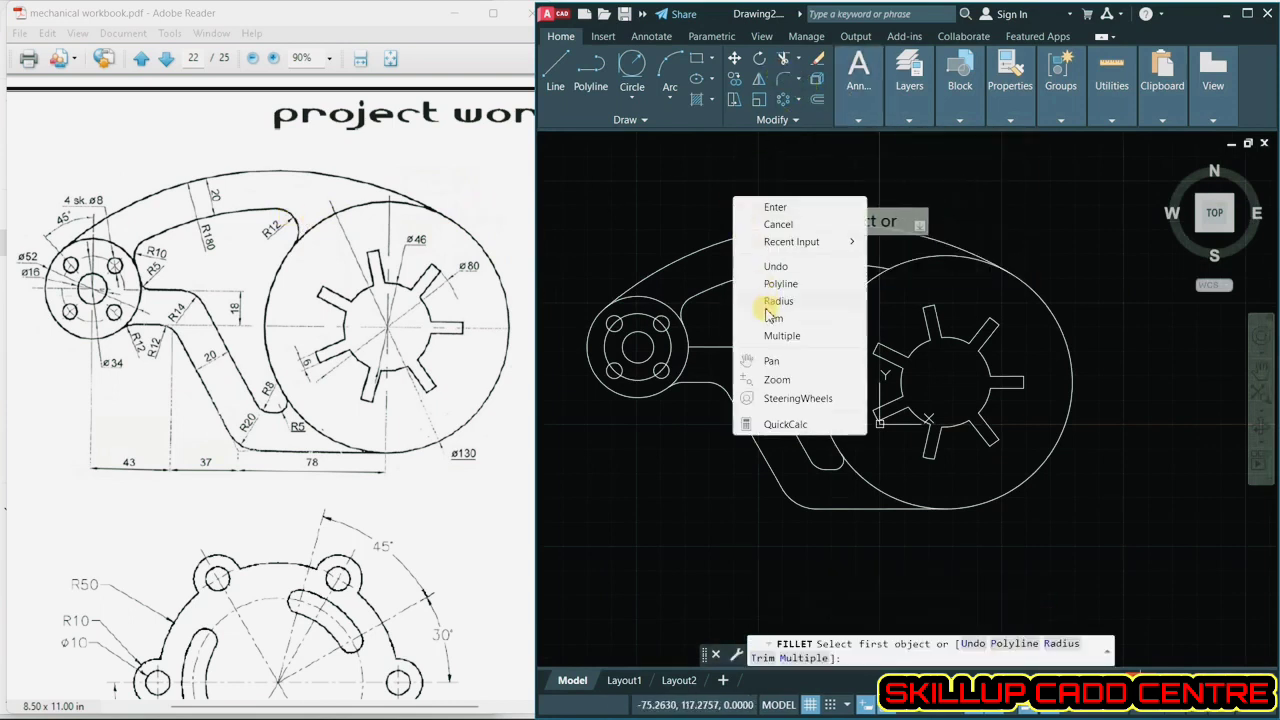
{"action": "left_click", "coordinate": [770, 302]}
{"action": "type", "text": "12"}
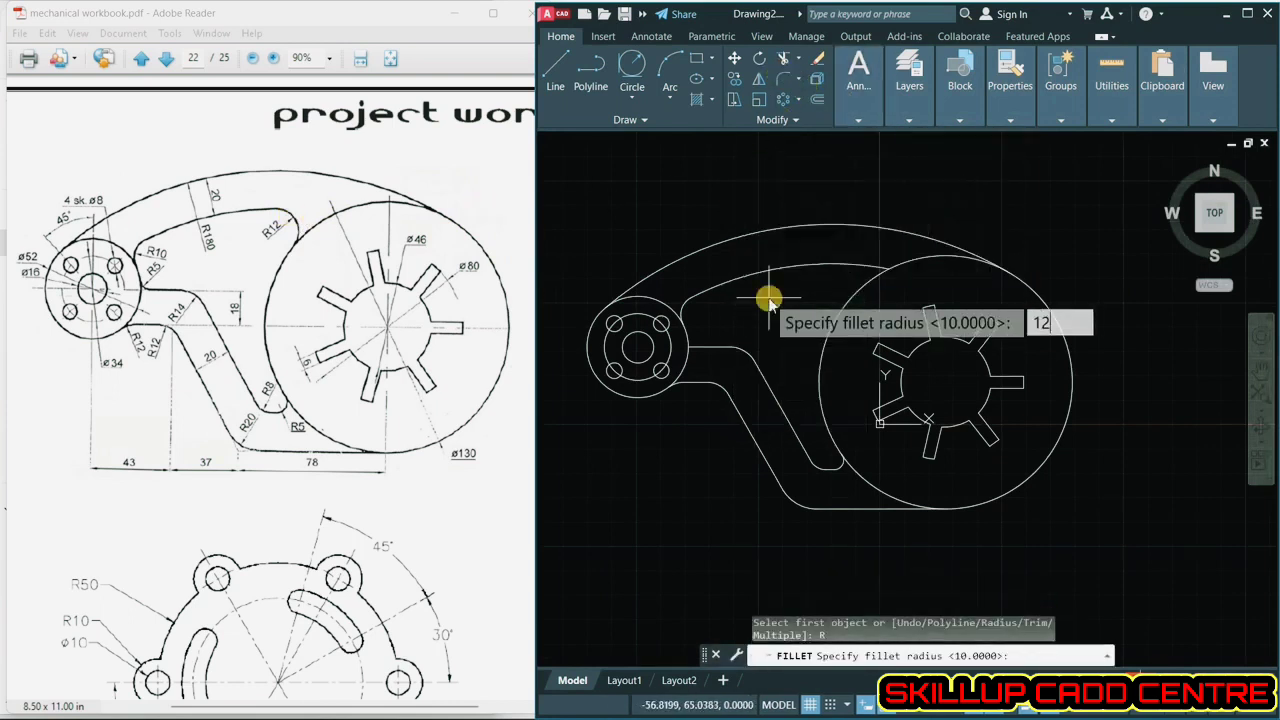
{"action": "key", "text": "Return"}
{"action": "left_click", "coordinate": [862, 266]}
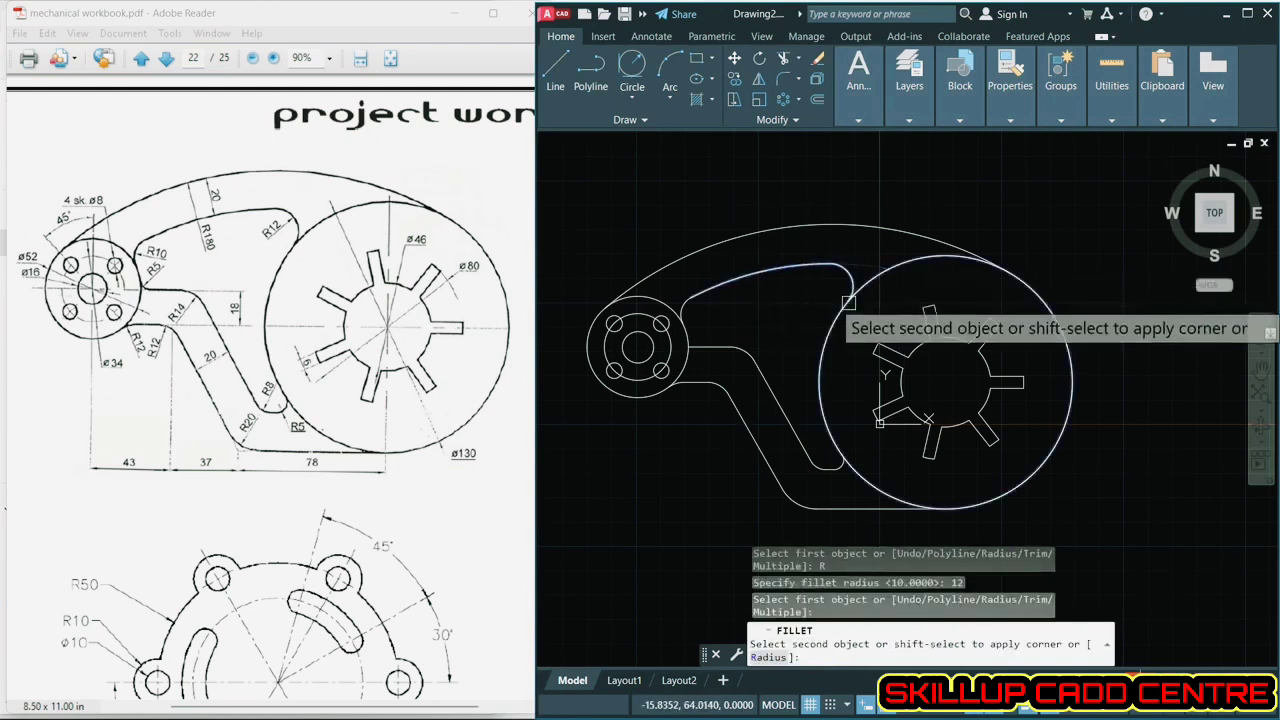